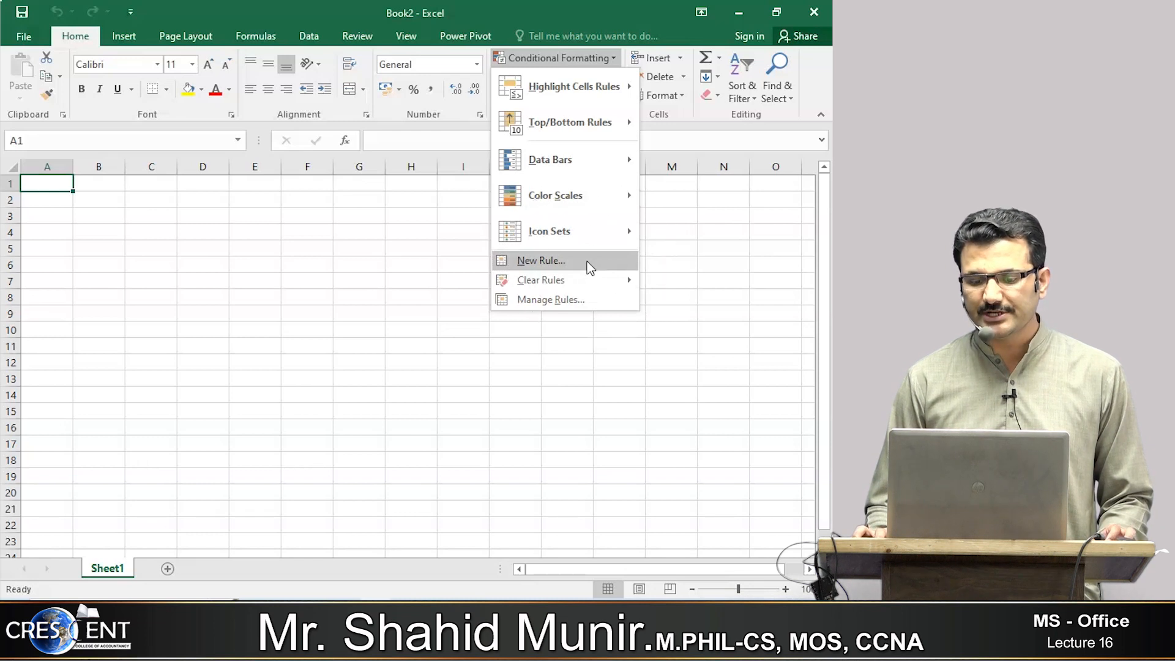
Step: Look through the rule types for a new conditional formatting rule, ending with the formula-based type, and cancel without creating a rule
{"action": "left_click", "coordinate": [586, 261]}
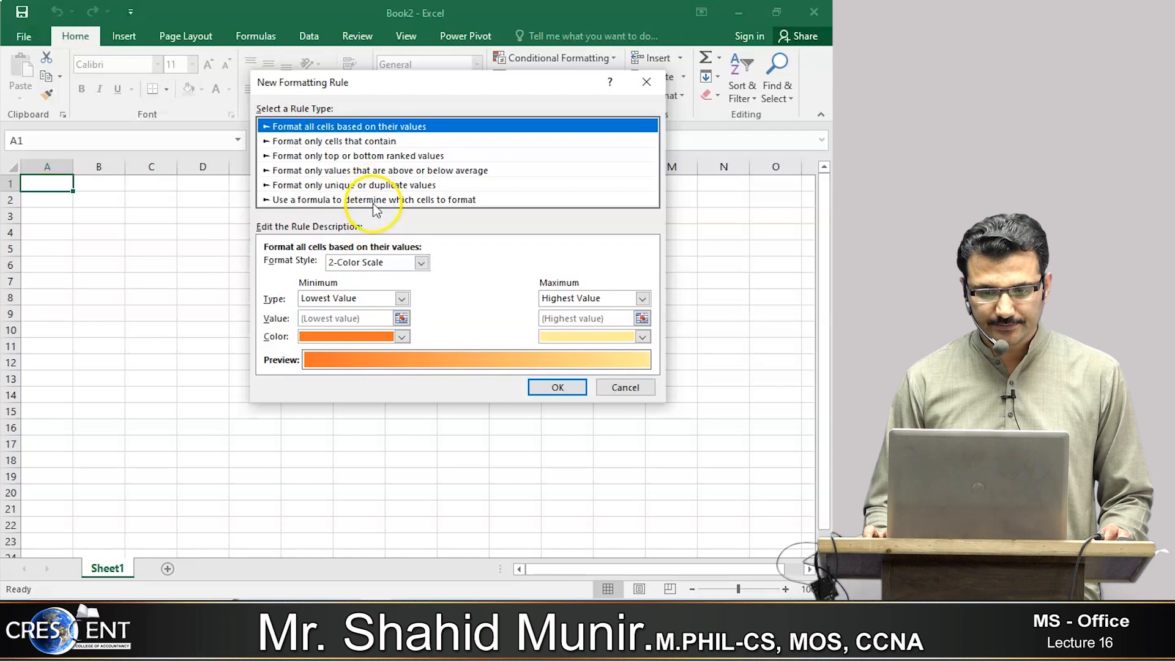
{"action": "left_click", "coordinate": [374, 141]}
{"action": "left_click", "coordinate": [374, 155]}
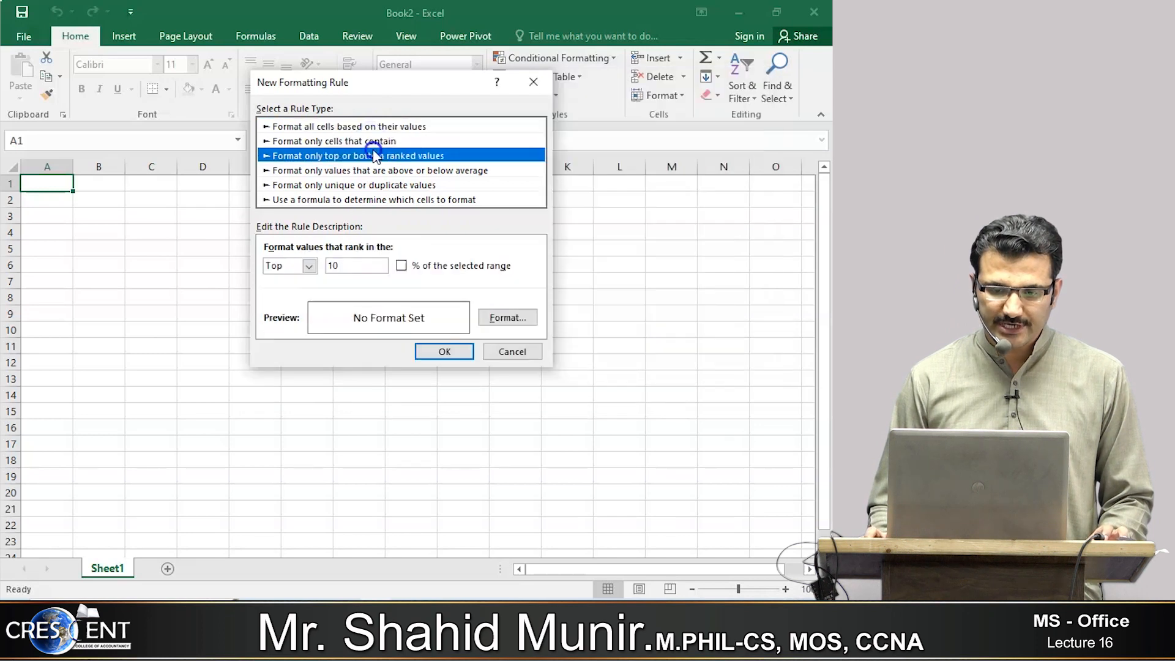
{"action": "left_click", "coordinate": [374, 170]}
{"action": "left_click", "coordinate": [374, 185]}
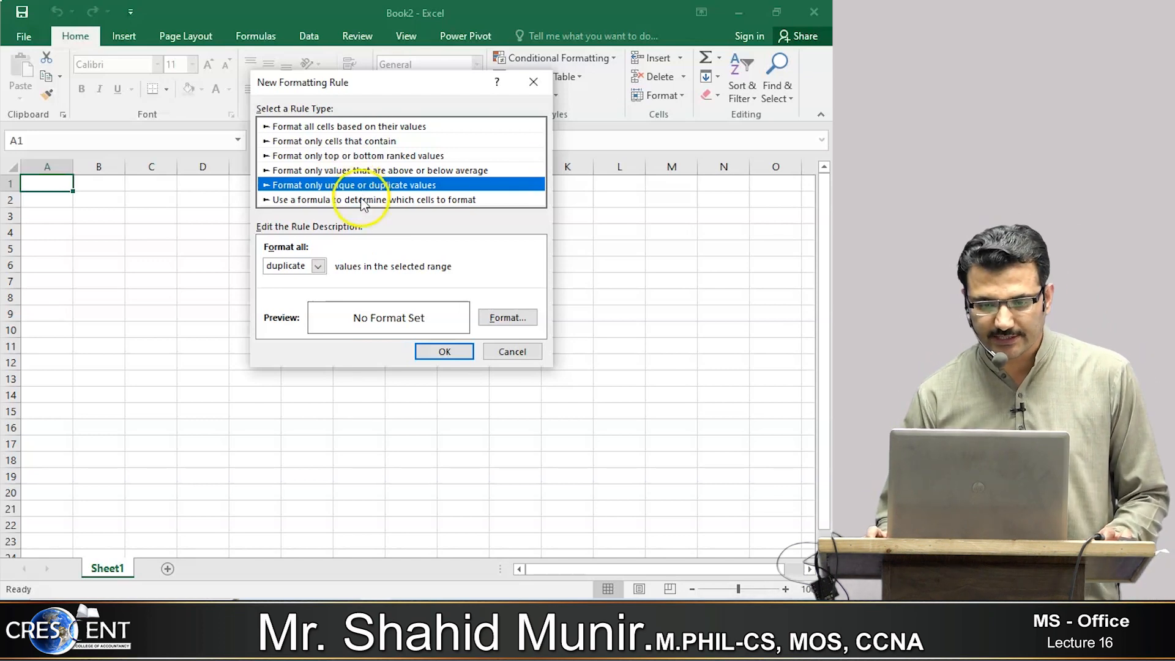
{"action": "left_click", "coordinate": [362, 200]}
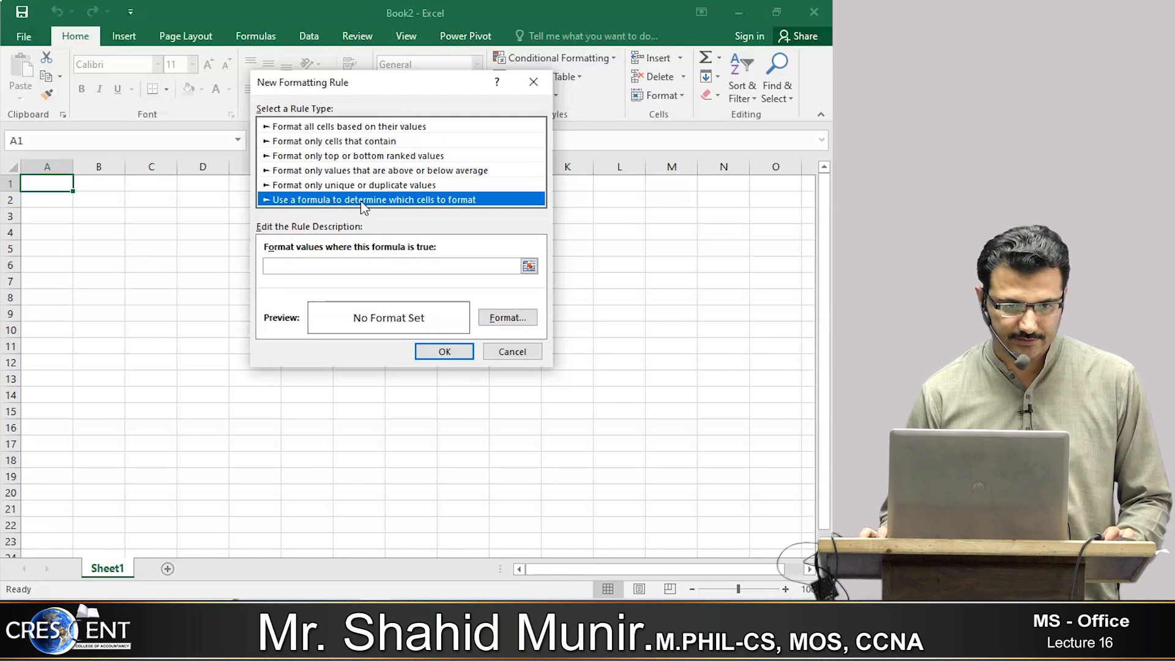
{"action": "left_click", "coordinate": [372, 202]}
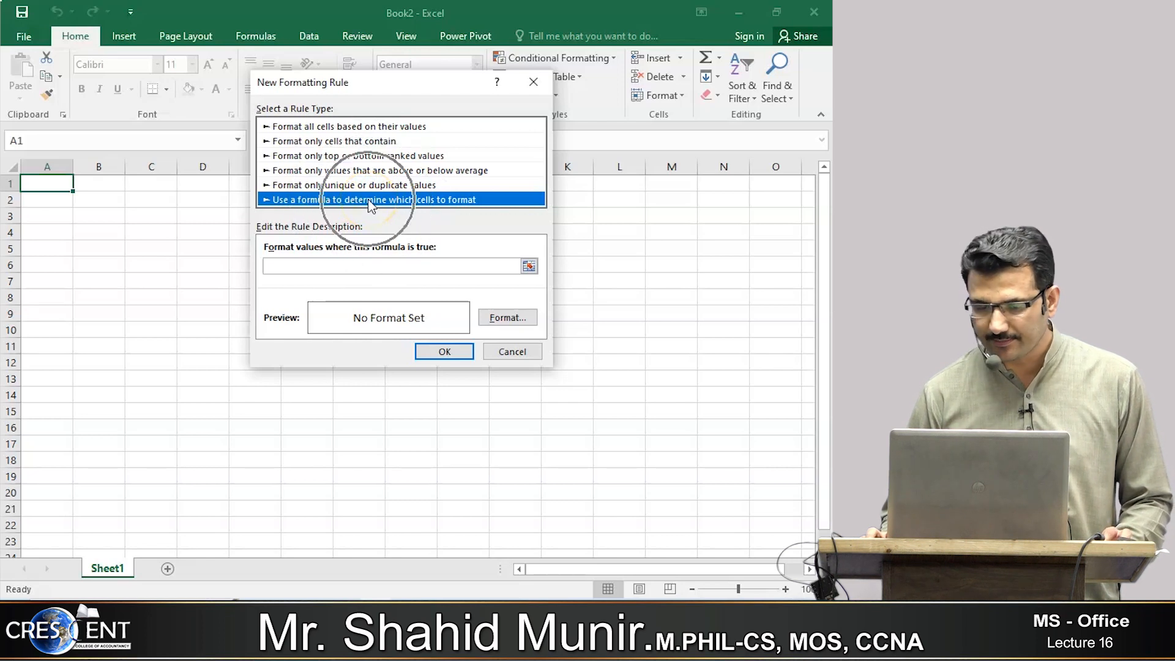
{"action": "left_click", "coordinate": [367, 267]}
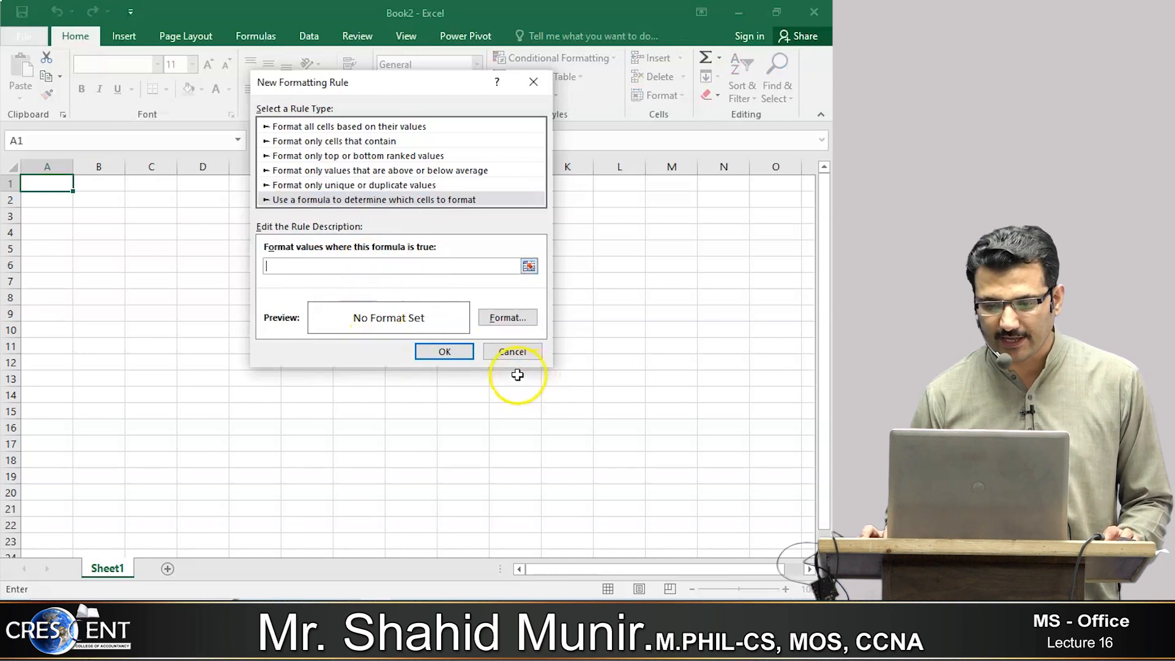
{"action": "left_click", "coordinate": [362, 269]}
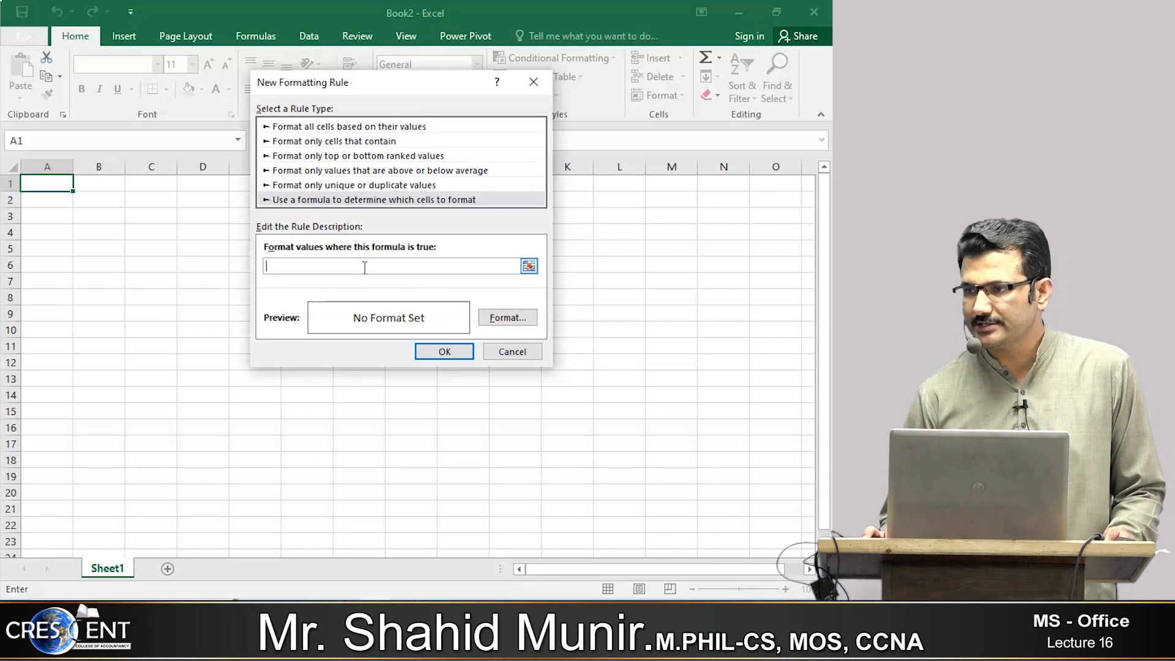
{"action": "key", "text": "ctrl"}
{"action": "key", "text": "ctrl"}
{"action": "key", "text": "ctrl"}
{"action": "key", "text": "ctrl"}
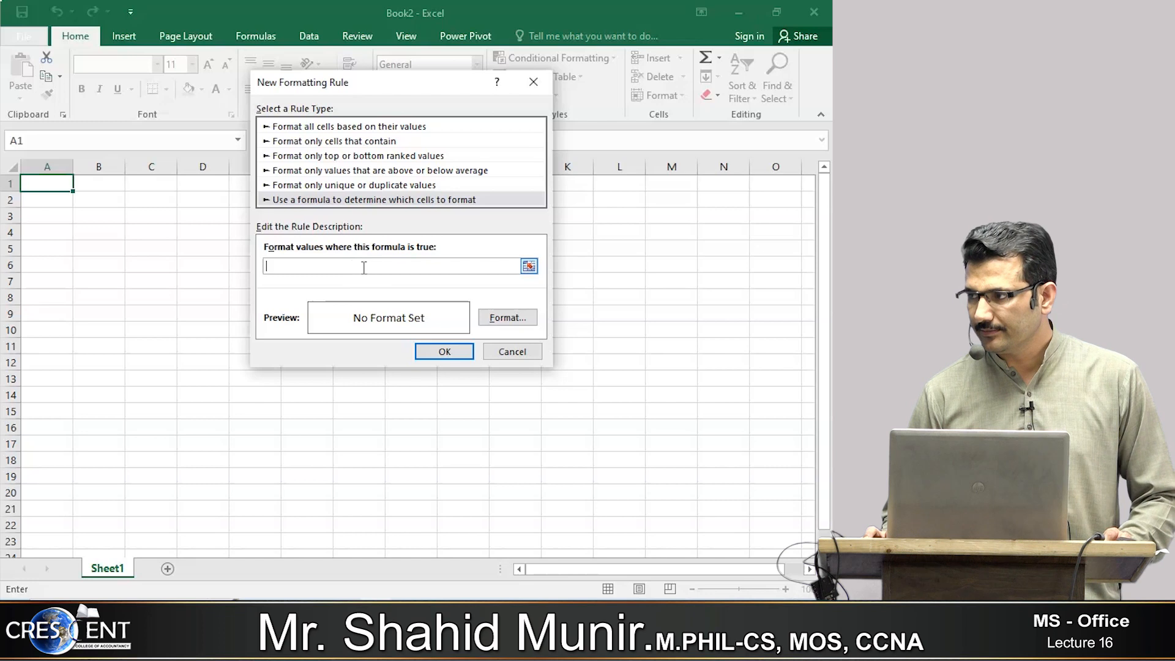
{"action": "key", "text": "ctrl"}
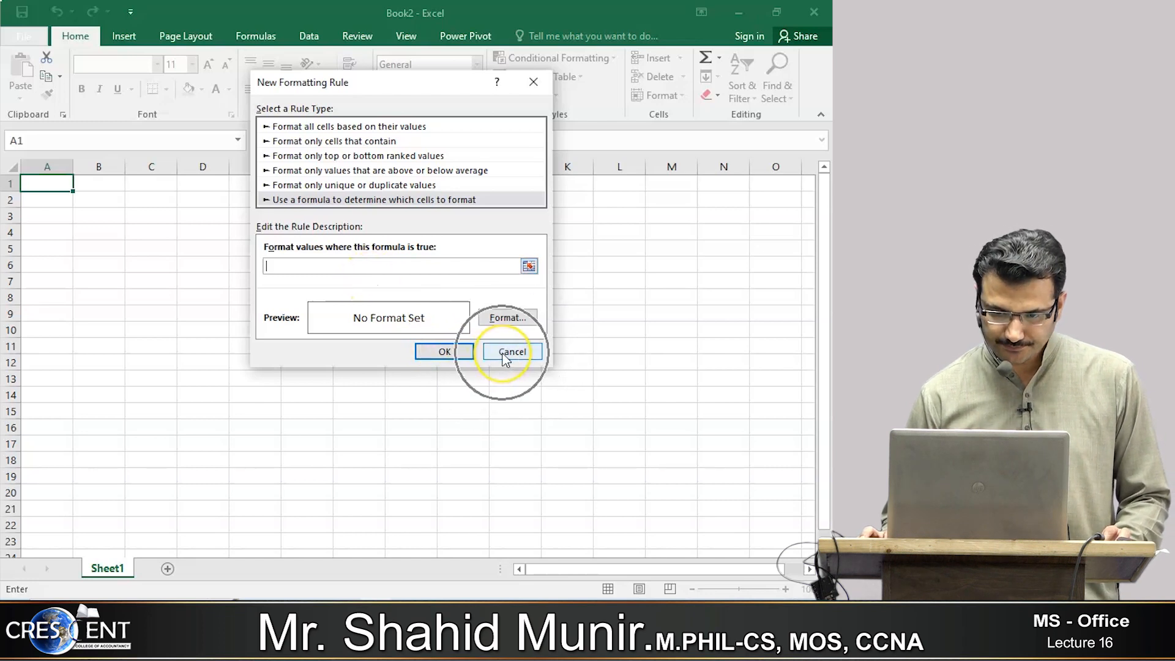
{"action": "key", "text": "ctrl"}
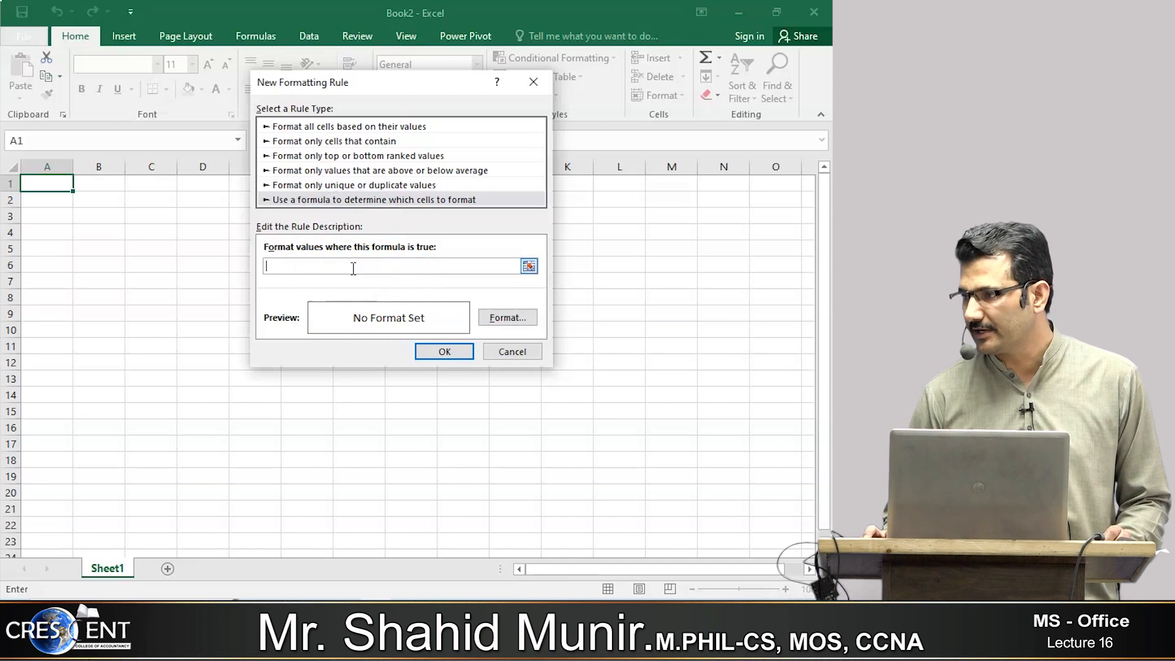
{"action": "key", "text": "ctrl"}
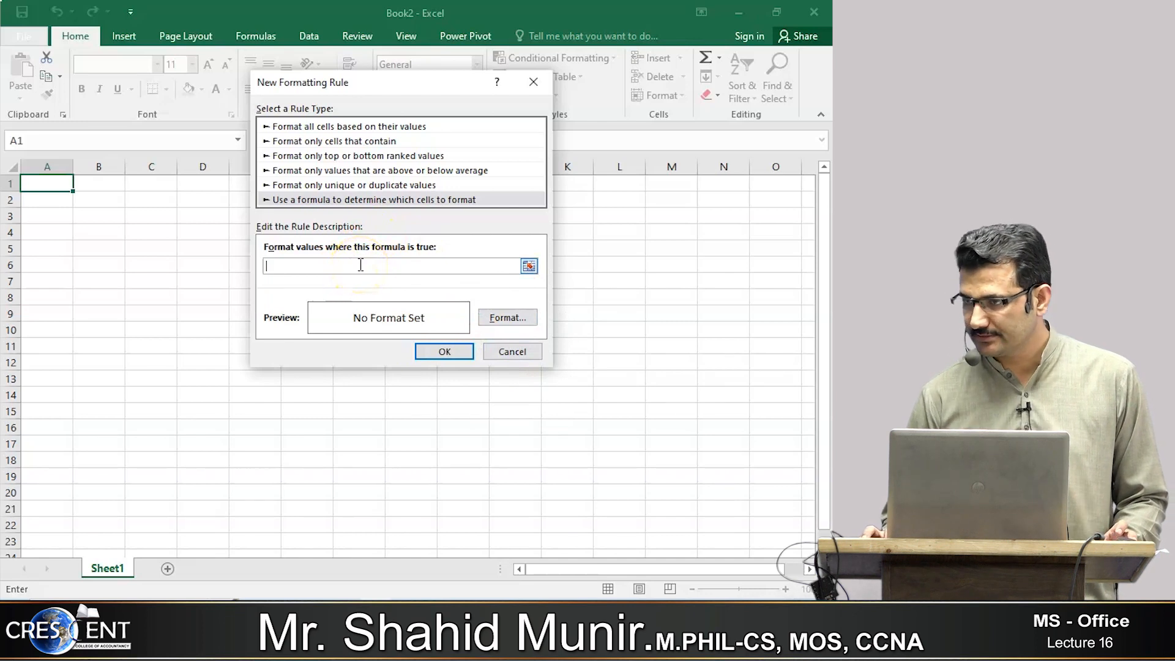
{"action": "left_click", "coordinate": [489, 354]}
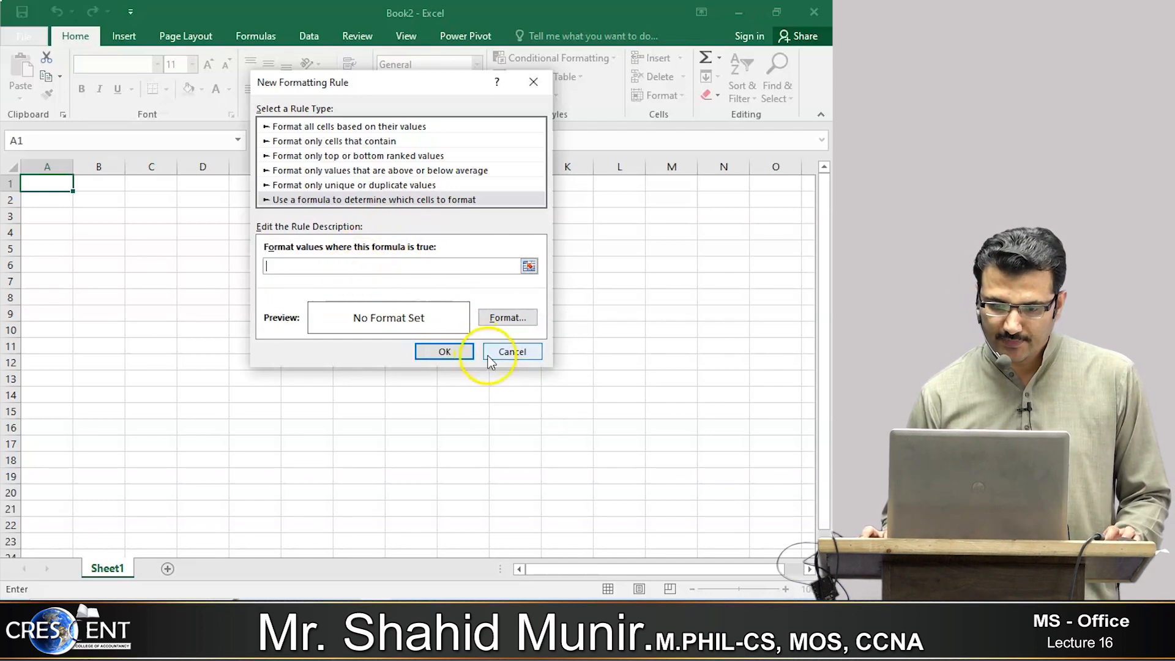
Step: Fill the range B2:E8 with the formula =RANDBETWEEN(5,500)
{"action": "left_click", "coordinate": [119, 215]}
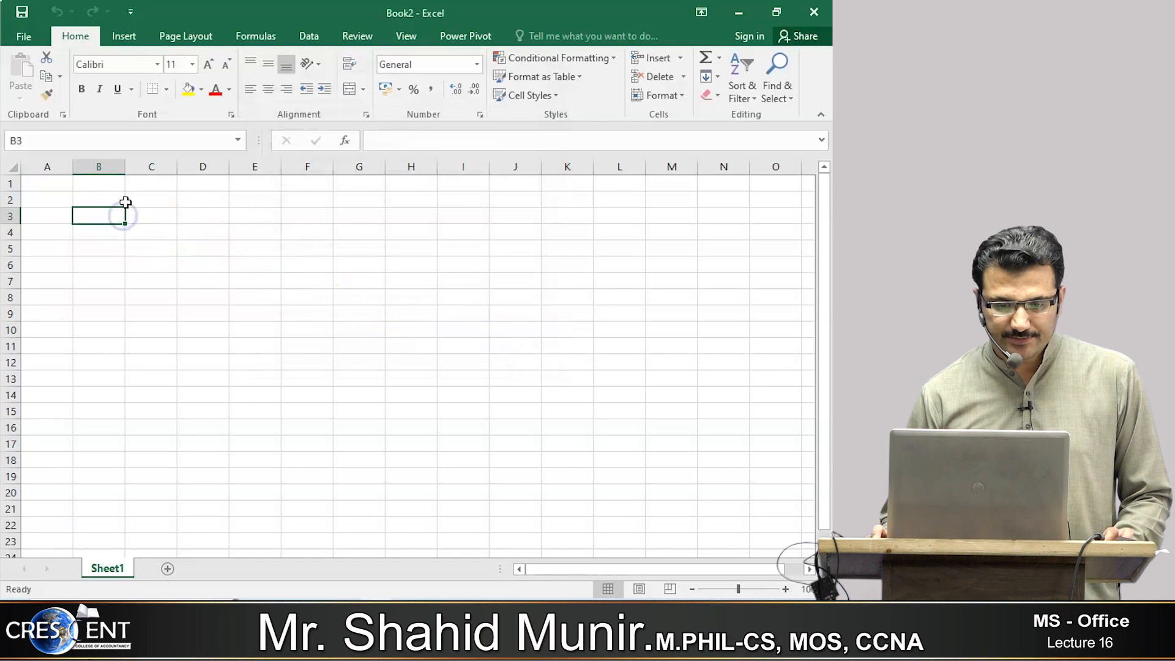
{"action": "left_click_drag", "start_coordinate": [114, 200], "coordinate": [247, 298]}
{"action": "type", "text": "=RAN"}
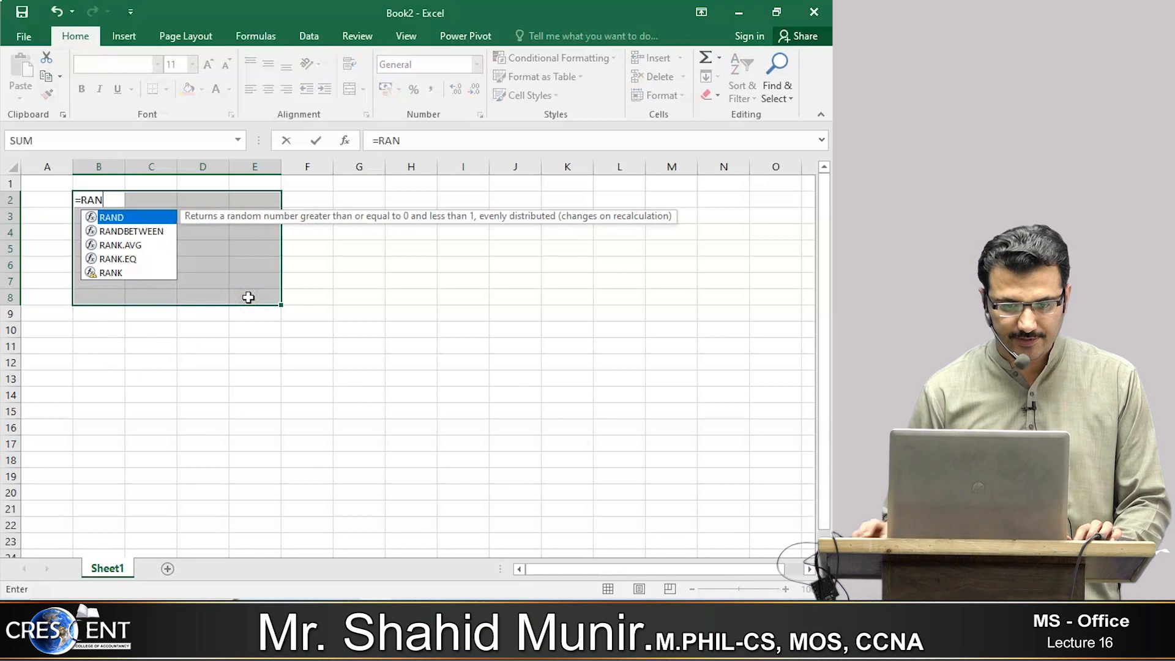
{"action": "double_click", "coordinate": [148, 230]}
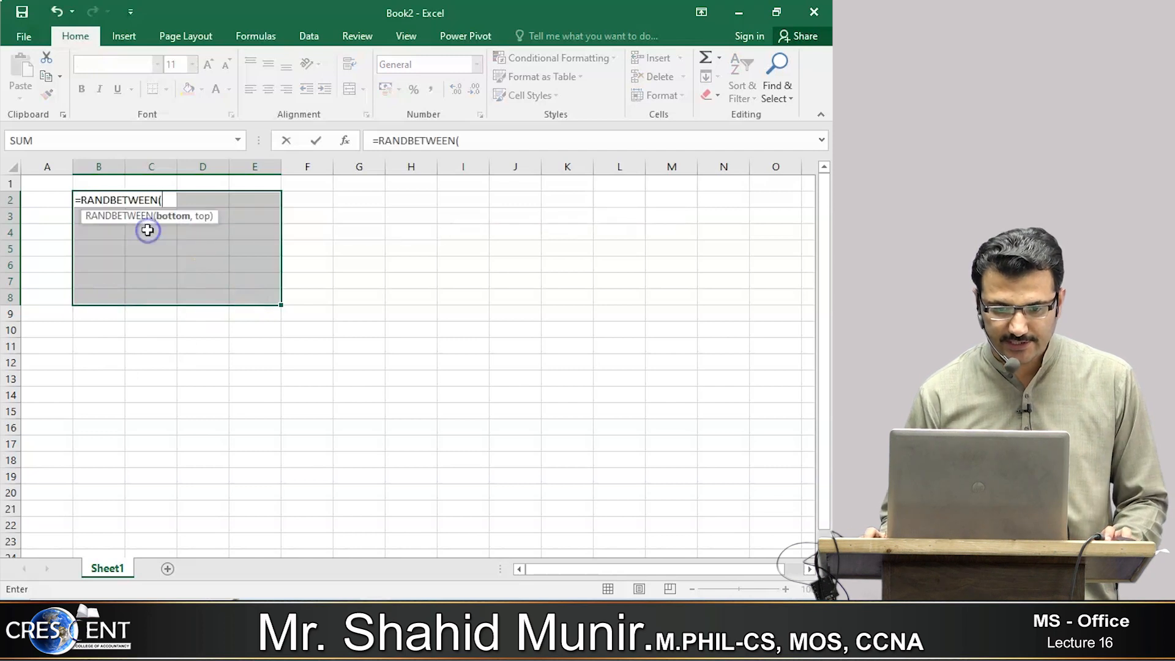
{"action": "type", "text": "5,"}
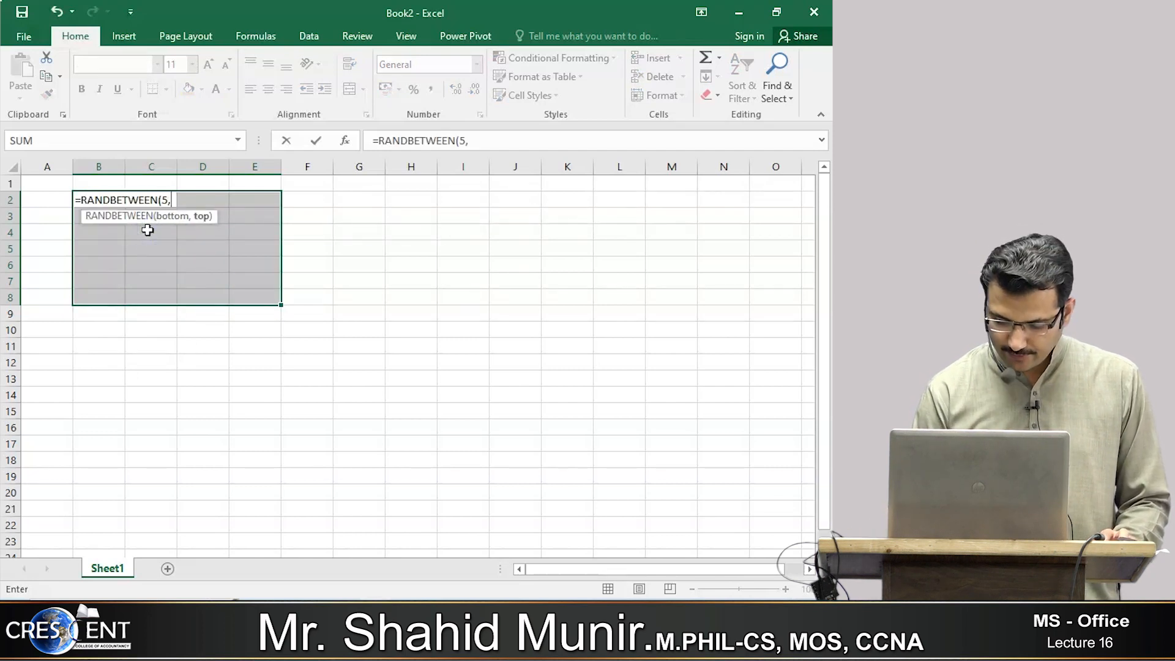
{"action": "type", "text": "500"}
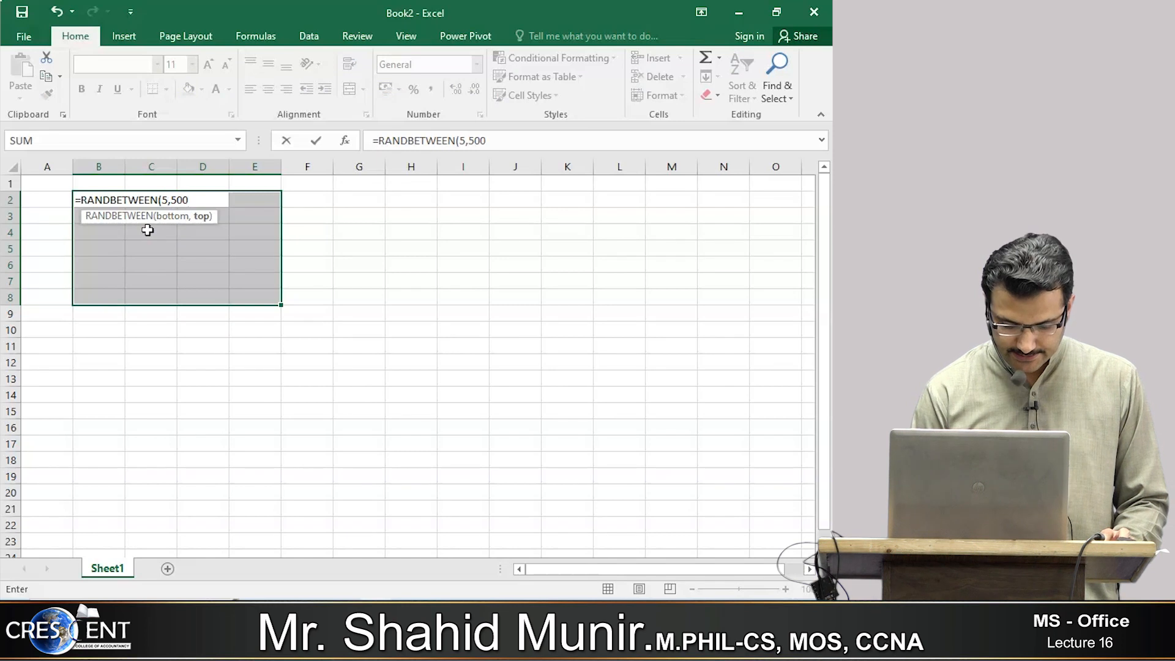
{"action": "key", "text": "ctrl+Return"}
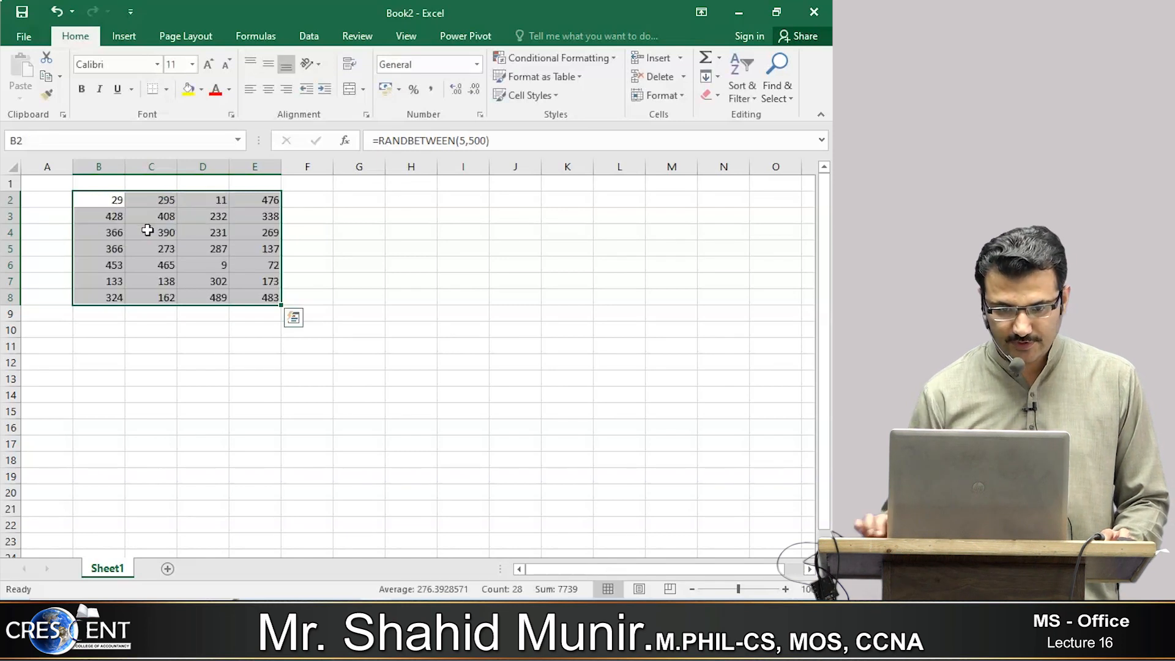
Step: Start a formula-based conditional formatting rule for B2:E8 with the condition =ISODD(B2)
{"action": "scroll", "coordinate": [163, 255], "scroll_direction": "up", "scroll_amount": 6}
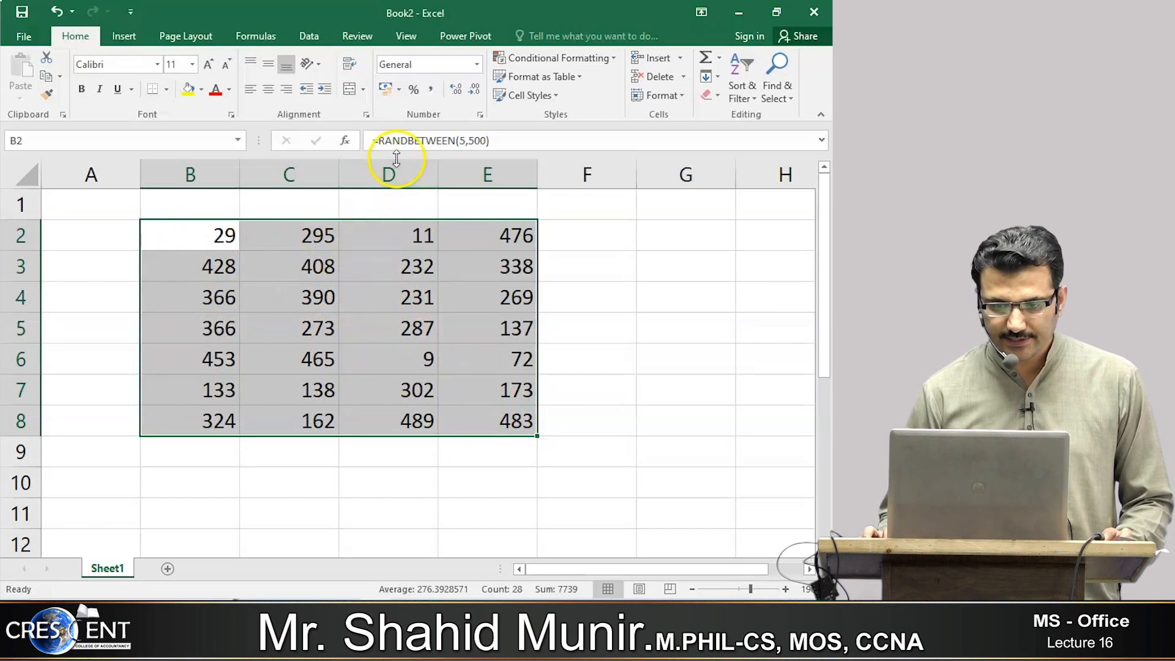
{"action": "left_click", "coordinate": [605, 57]}
{"action": "left_click", "coordinate": [574, 259]}
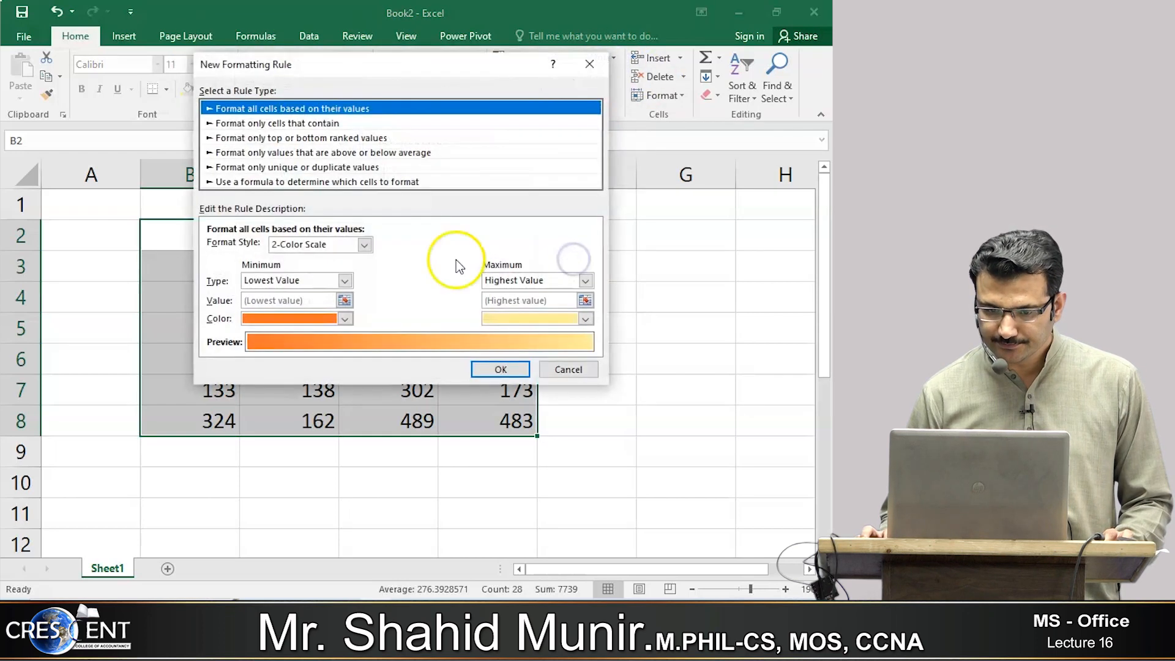
{"action": "left_click", "coordinate": [362, 182]}
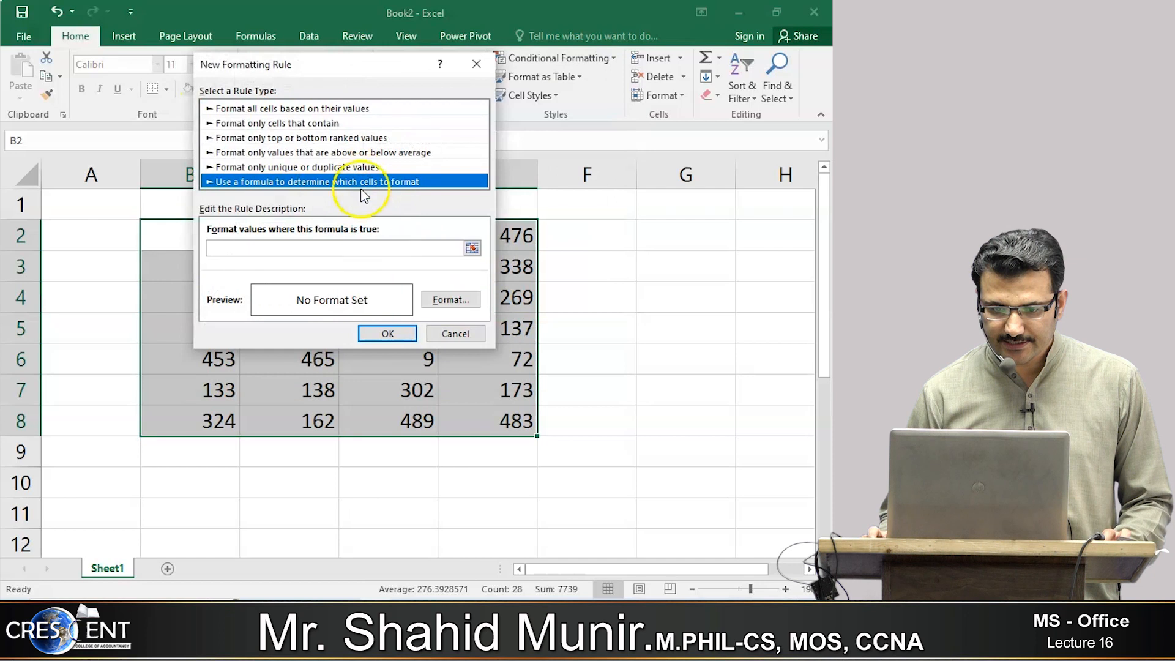
{"action": "left_click", "coordinate": [365, 246]}
{"action": "type", "text": "="}
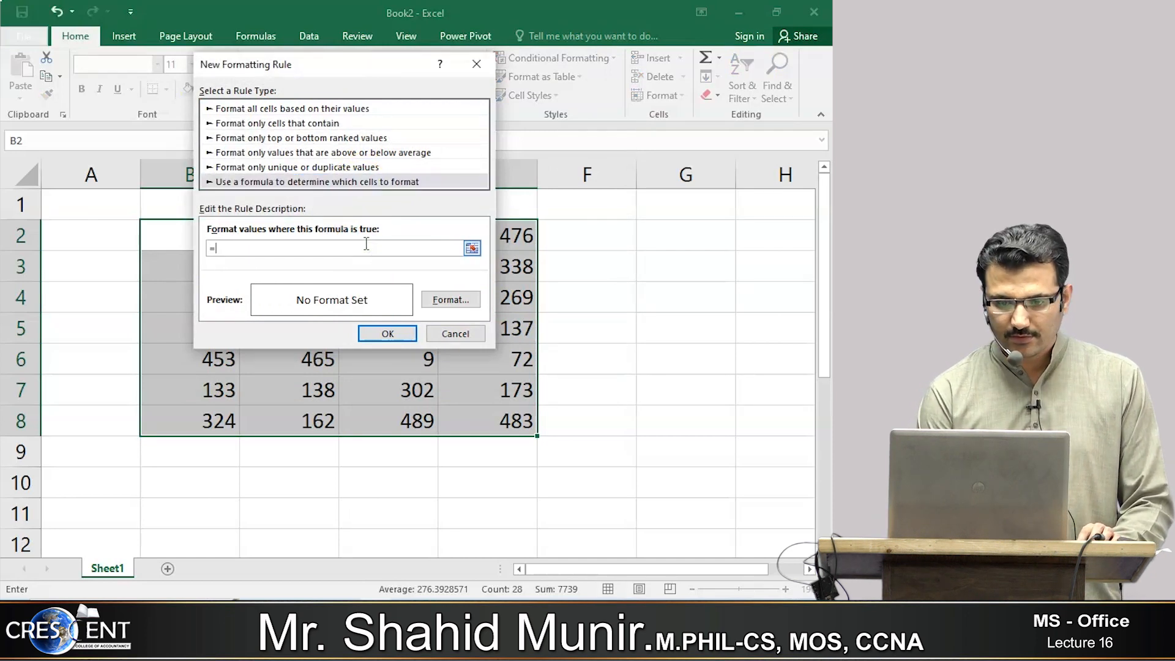
{"action": "type", "text": "ISODD(B2"}
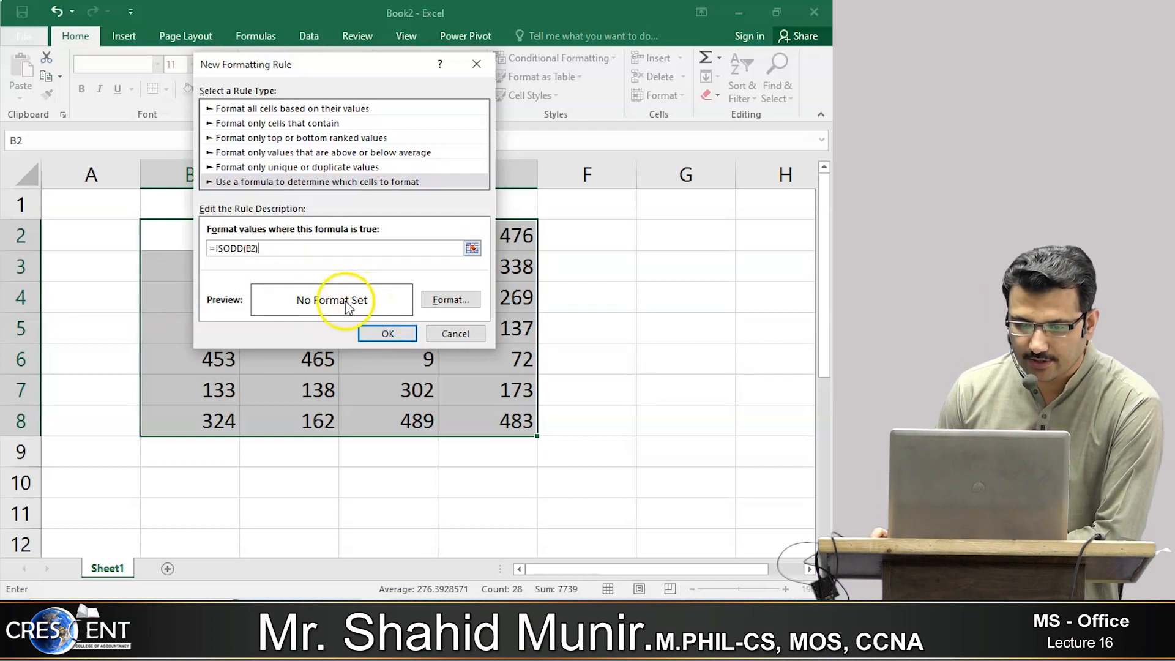
{"action": "key", "text": "ctrl"}
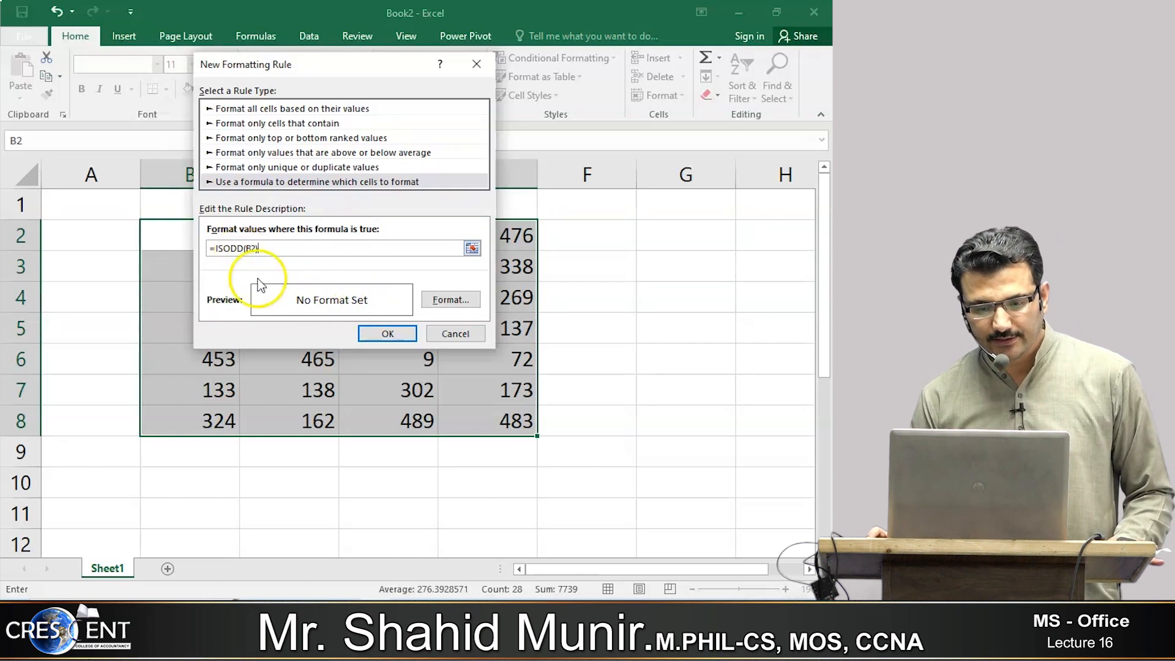
{"action": "key", "text": "ctrl"}
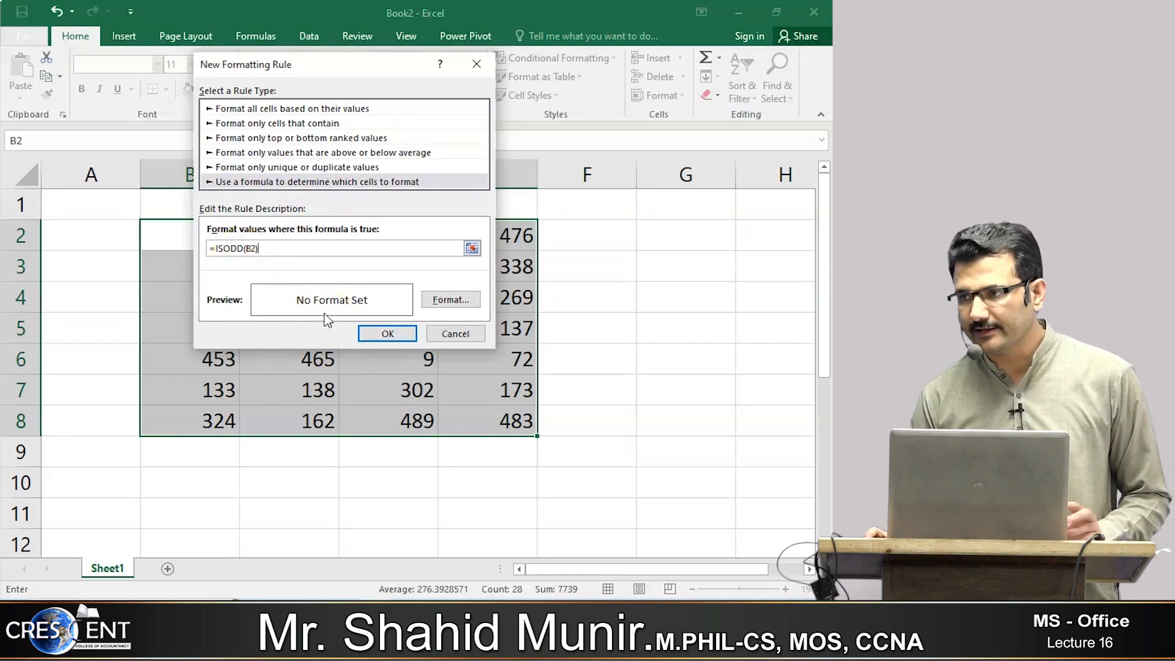
{"action": "key", "text": "ctrl"}
Step: Give the ISODD rule a gold background fill and apply the rule to B2:E8
{"action": "left_click", "coordinate": [441, 300]}
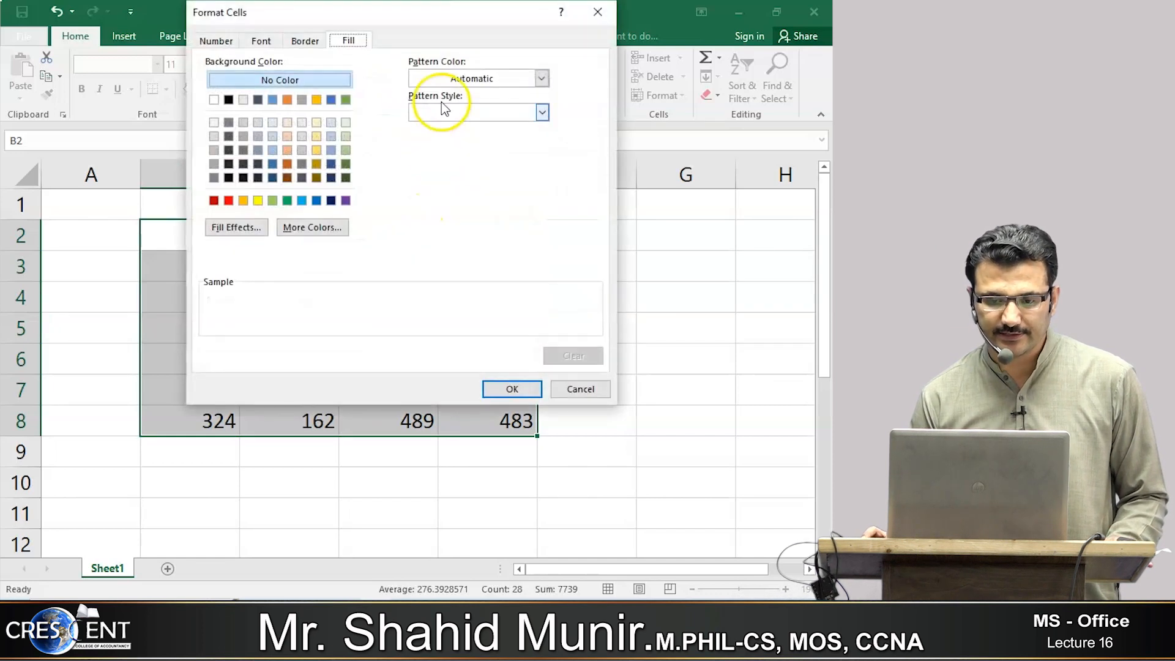
{"action": "left_click", "coordinate": [348, 42]}
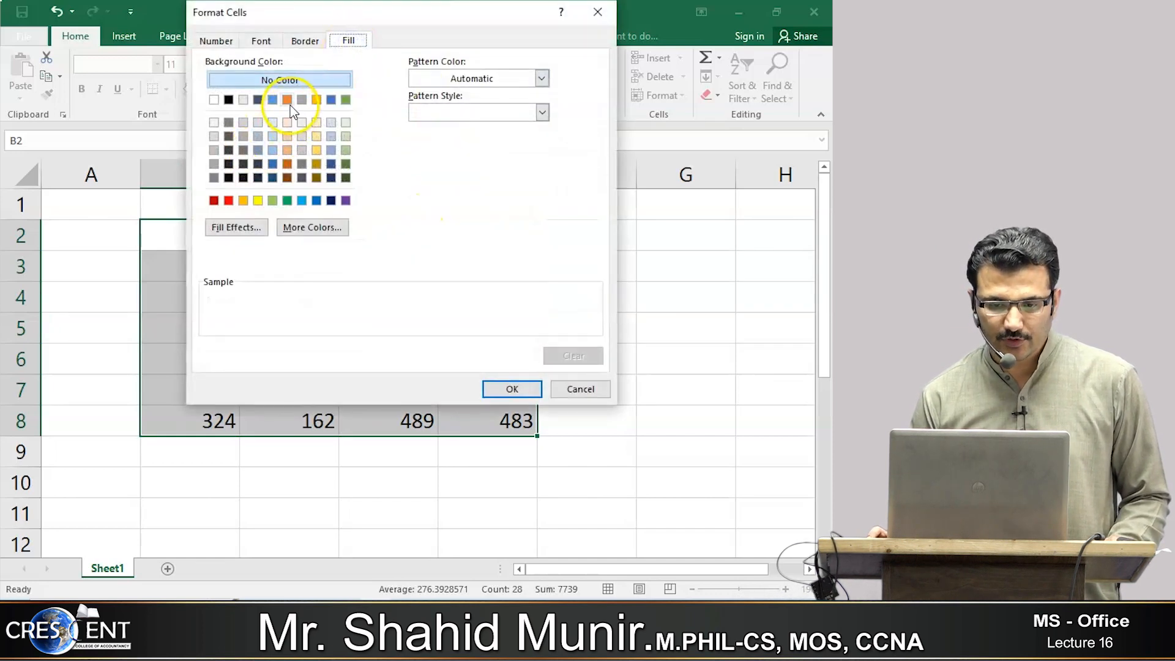
{"action": "left_click", "coordinate": [316, 99]}
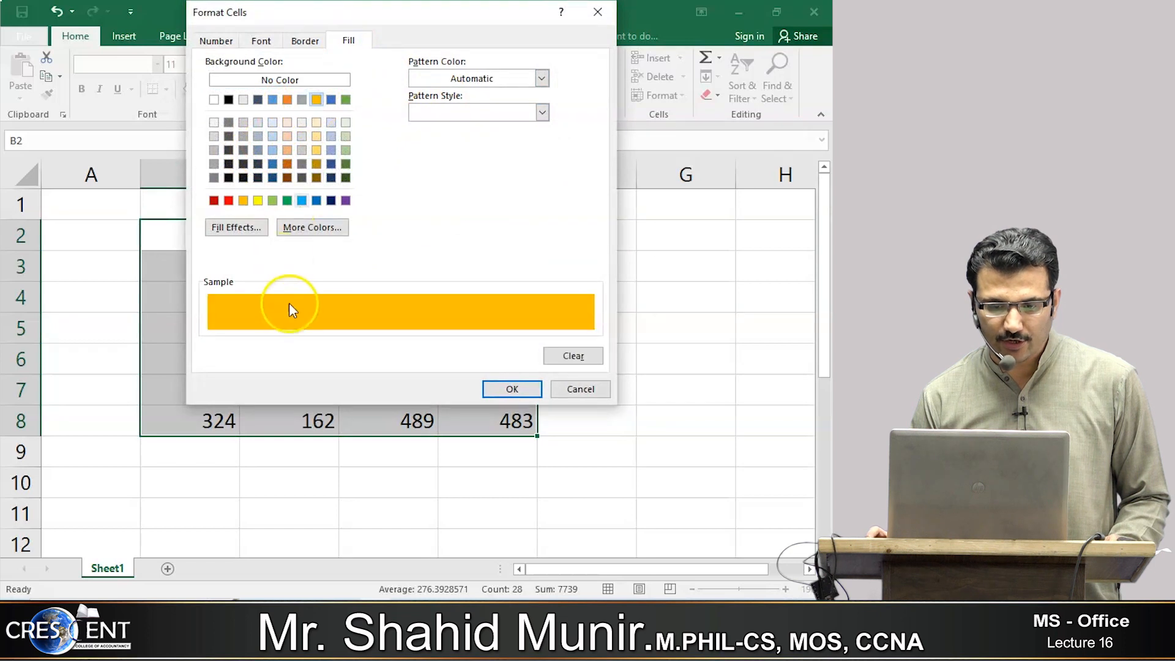
{"action": "left_click", "coordinate": [497, 391]}
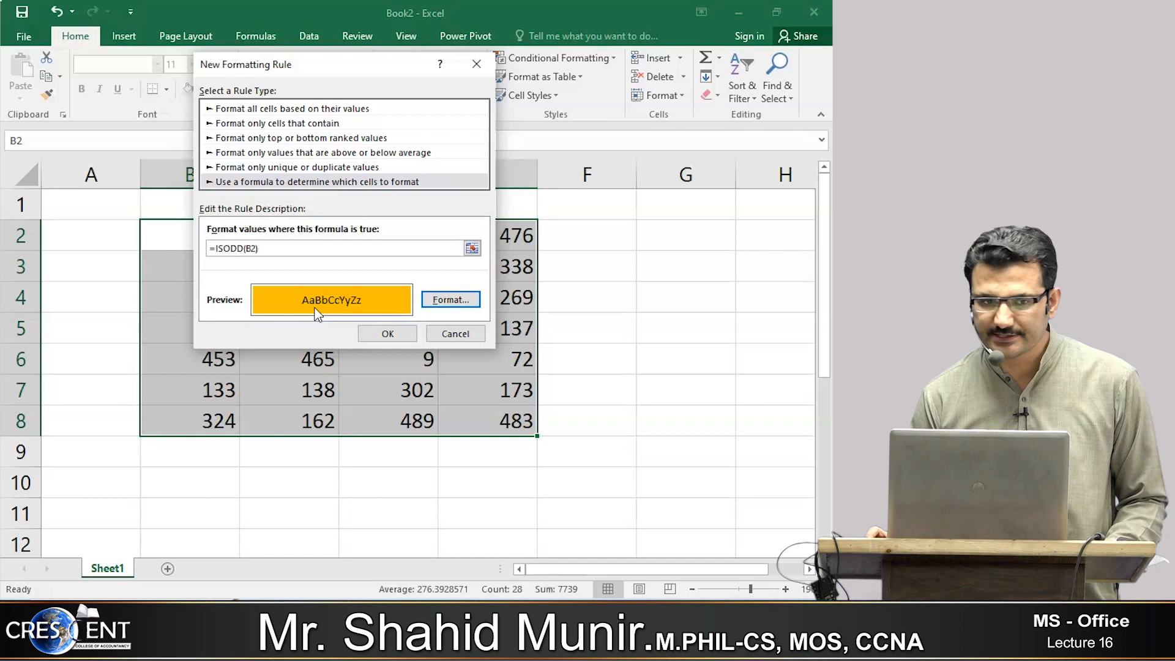
{"action": "left_click", "coordinate": [257, 250]}
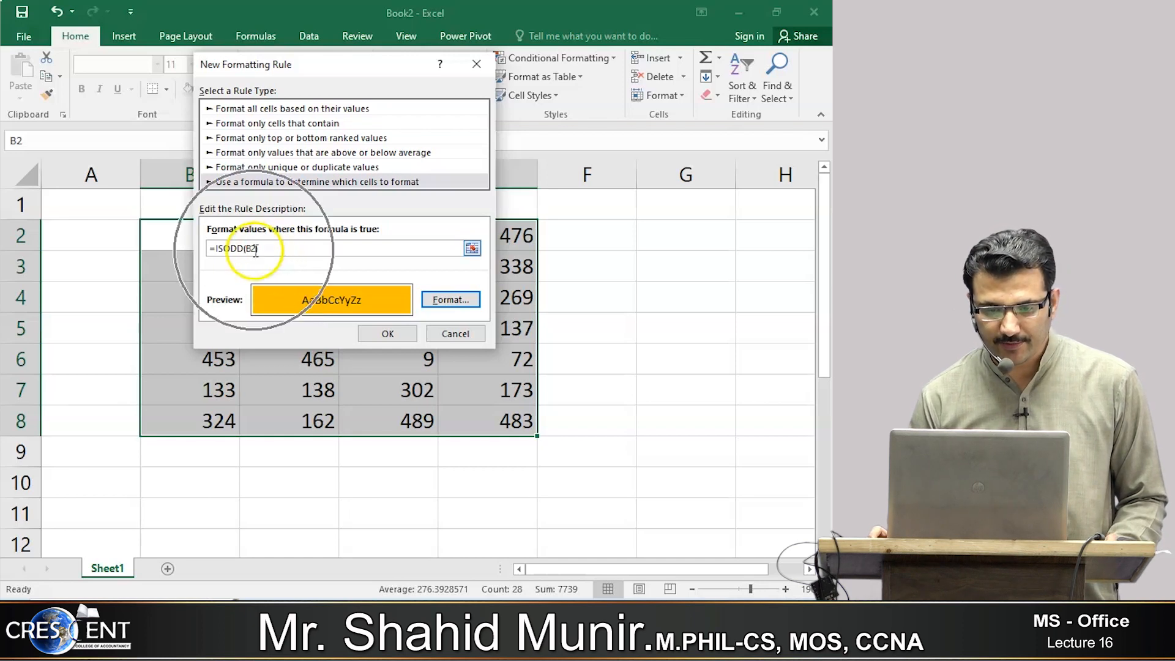
{"action": "left_click", "coordinate": [388, 333]}
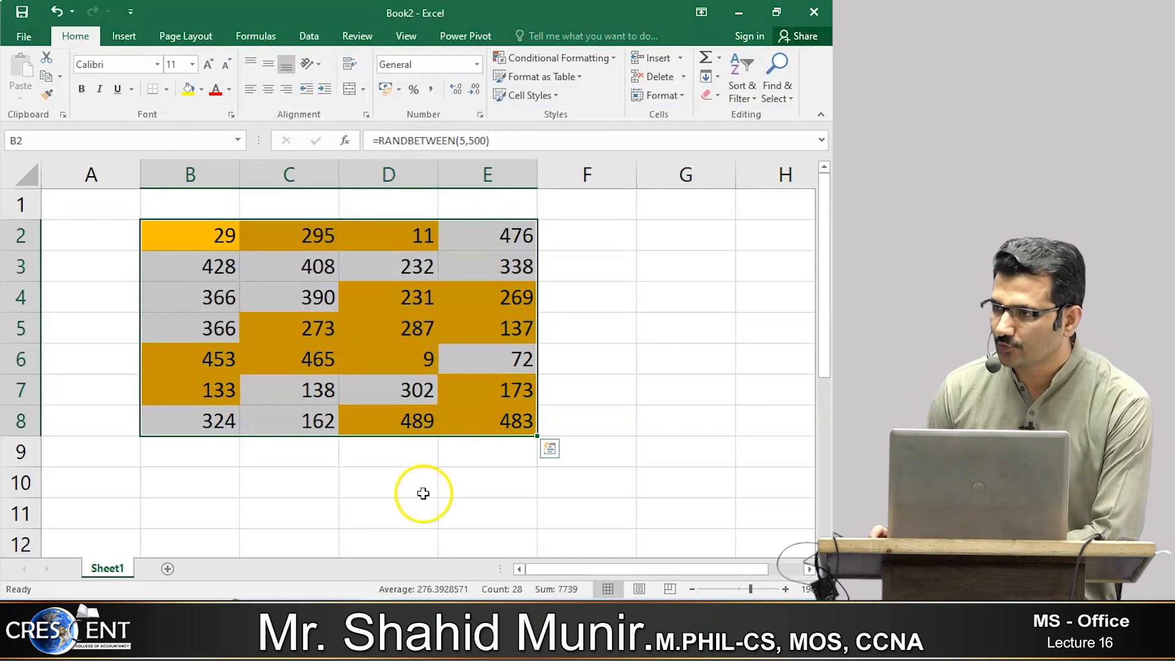
Step: Deselect the range and recalculate the sheet repeatedly to test the odd-number highlighting on new random values
{"action": "left_click", "coordinate": [646, 429]}
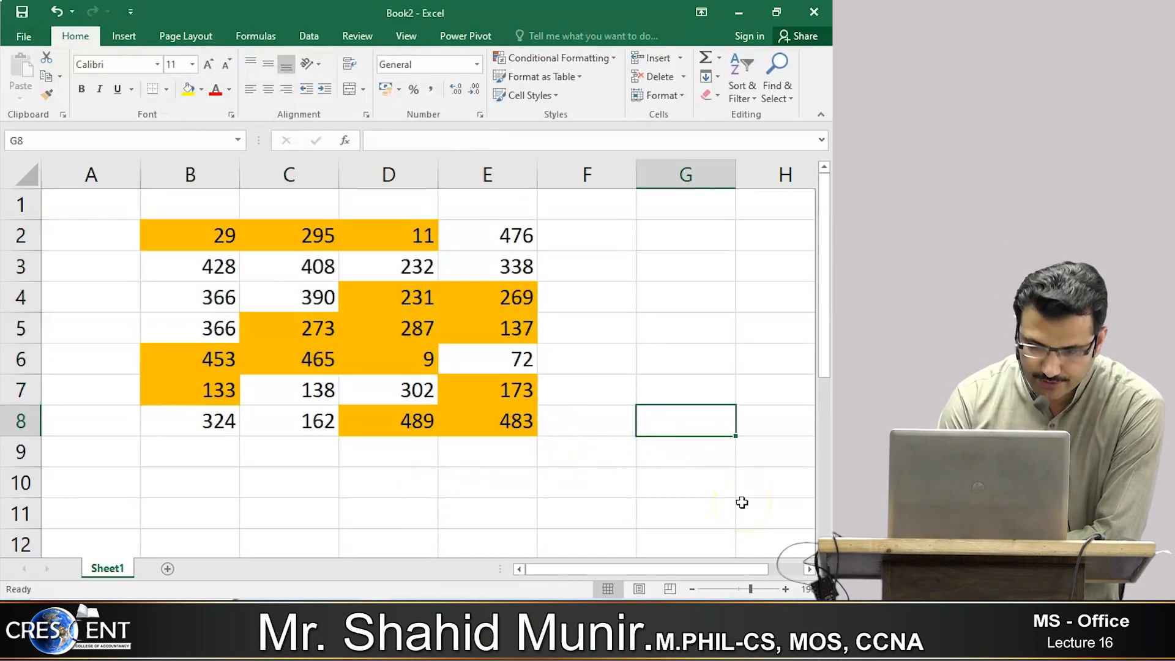
{"action": "key", "text": "F9"}
{"action": "key", "text": "F9"}
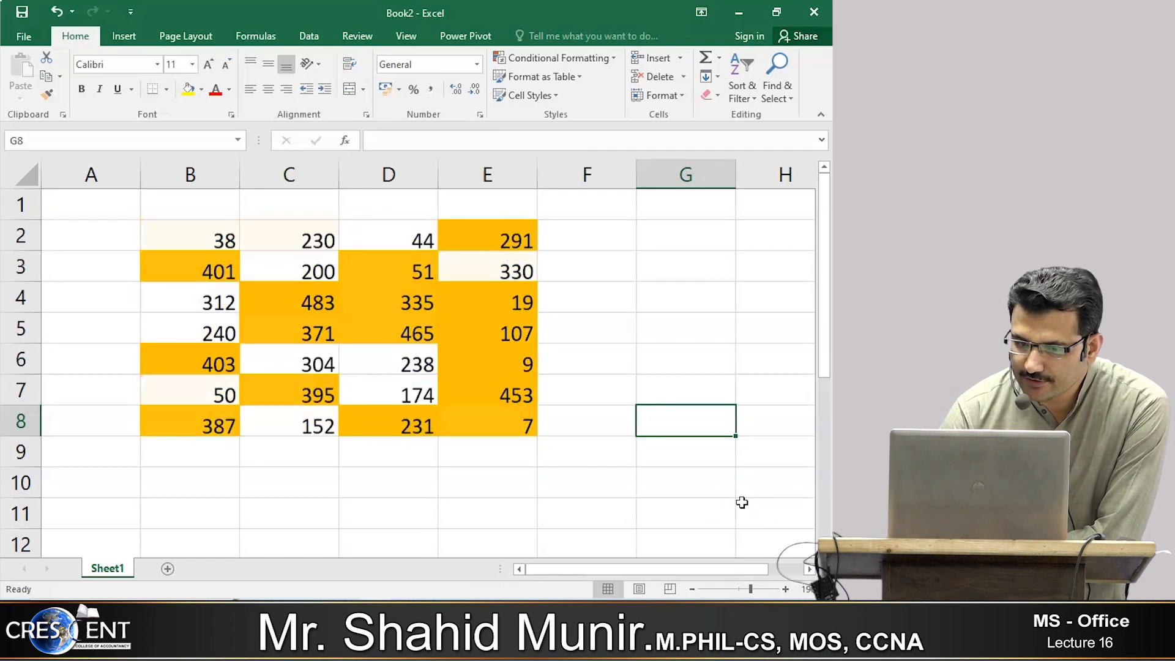
{"action": "key", "text": "F9"}
{"action": "key", "text": "F9"}
{"action": "key", "text": "F9"}
{"action": "key", "text": "F9"}
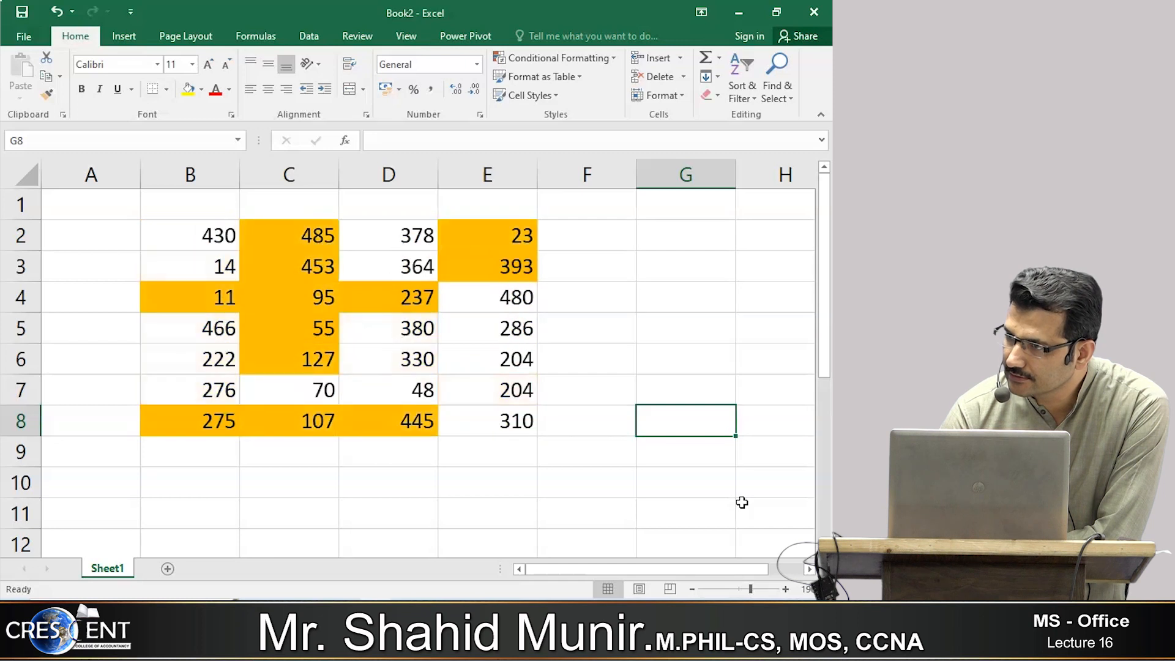
{"action": "key", "text": "F9"}
{"action": "key", "text": "F9"}
{"action": "key", "text": "F9"}
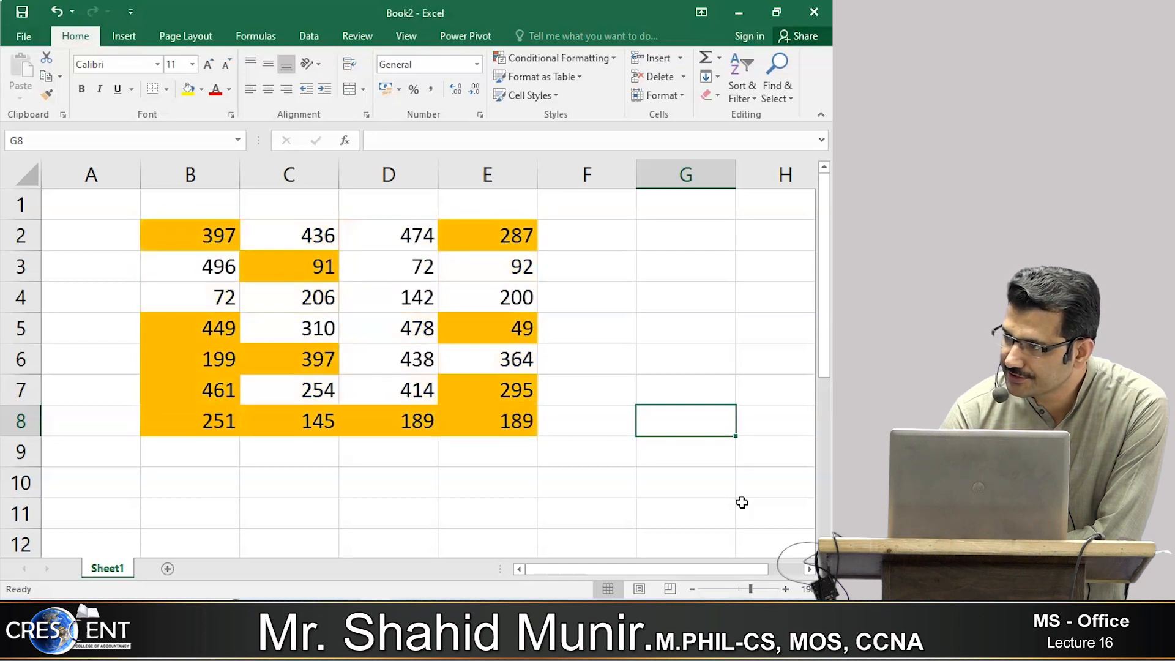
Step: Recalculate the sheet several more times to check the gold highlighting of odd values in B2:E8
{"action": "key", "text": "F9"}
{"action": "key", "text": "F9"}
{"action": "key", "text": "F9"}
{"action": "key", "text": "F9"}
{"action": "key", "text": "F9"}
{"action": "key", "text": "F9"}
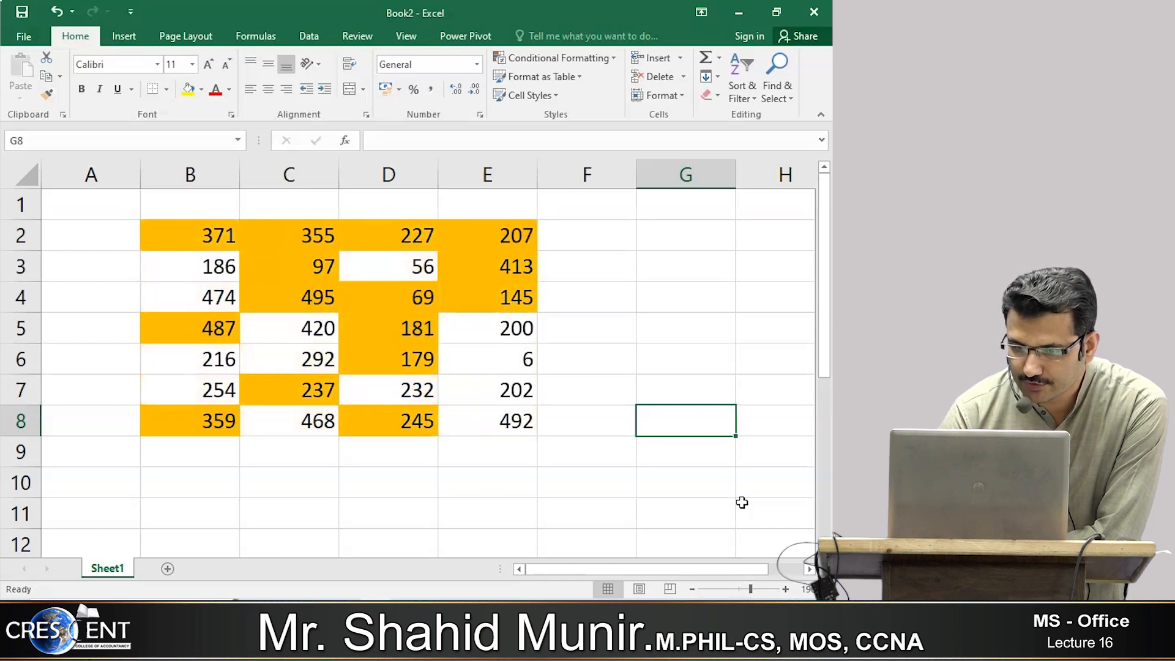
{"action": "key", "text": "F9"}
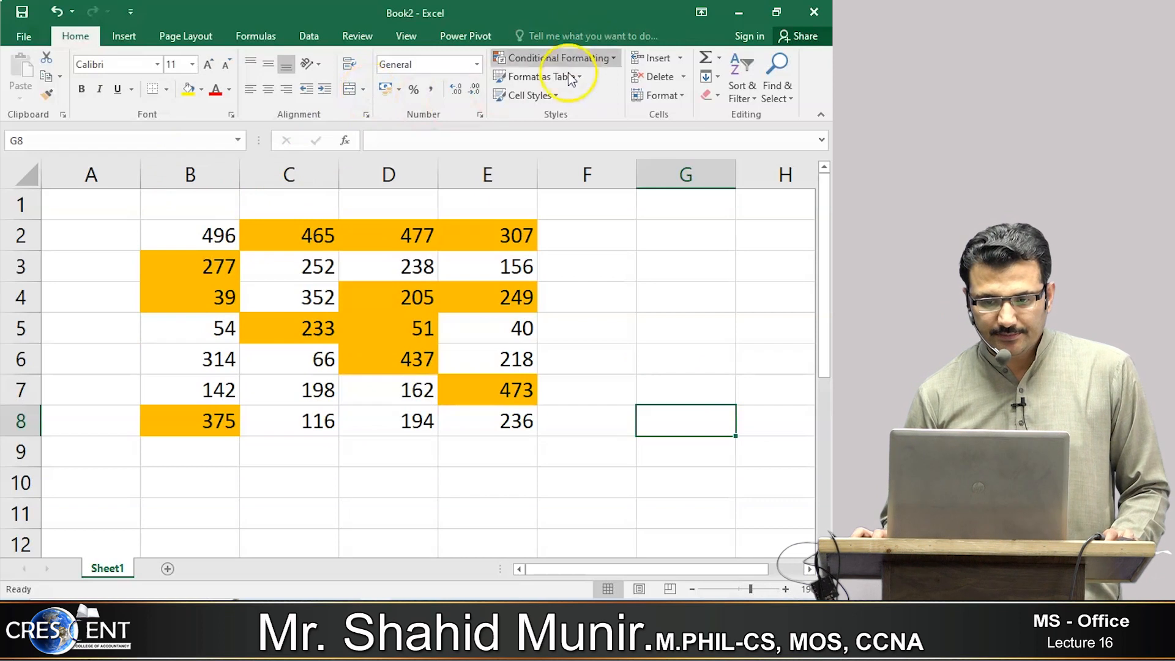
{"action": "left_click", "coordinate": [613, 64]}
{"action": "left_click", "coordinate": [523, 298]}
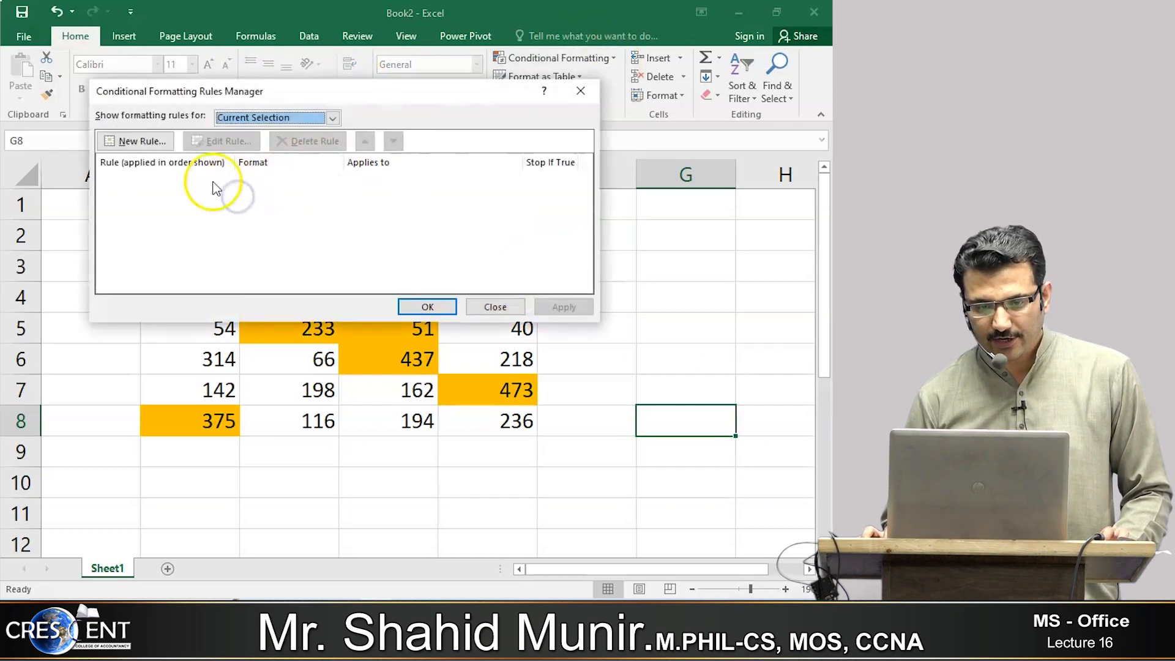
{"action": "left_click", "coordinate": [580, 91]}
Step: Open the Conditional Formatting Rules Manager for cell D5 and examine the ISODD rule applied to it
{"action": "left_click", "coordinate": [386, 336]}
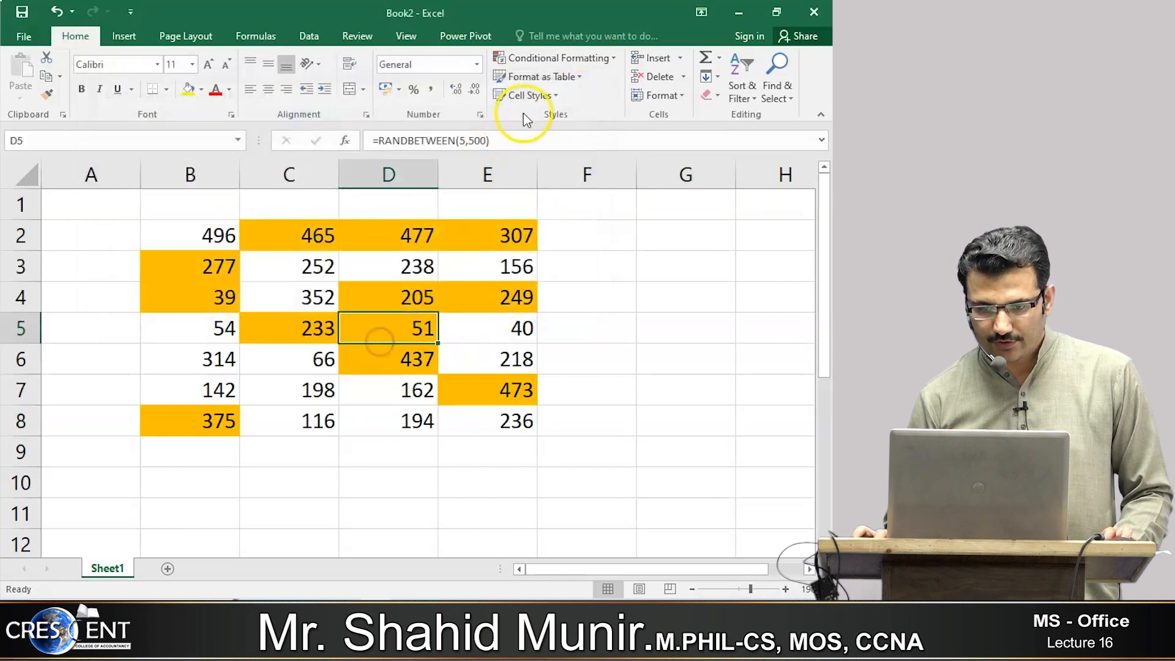
{"action": "left_click", "coordinate": [569, 59]}
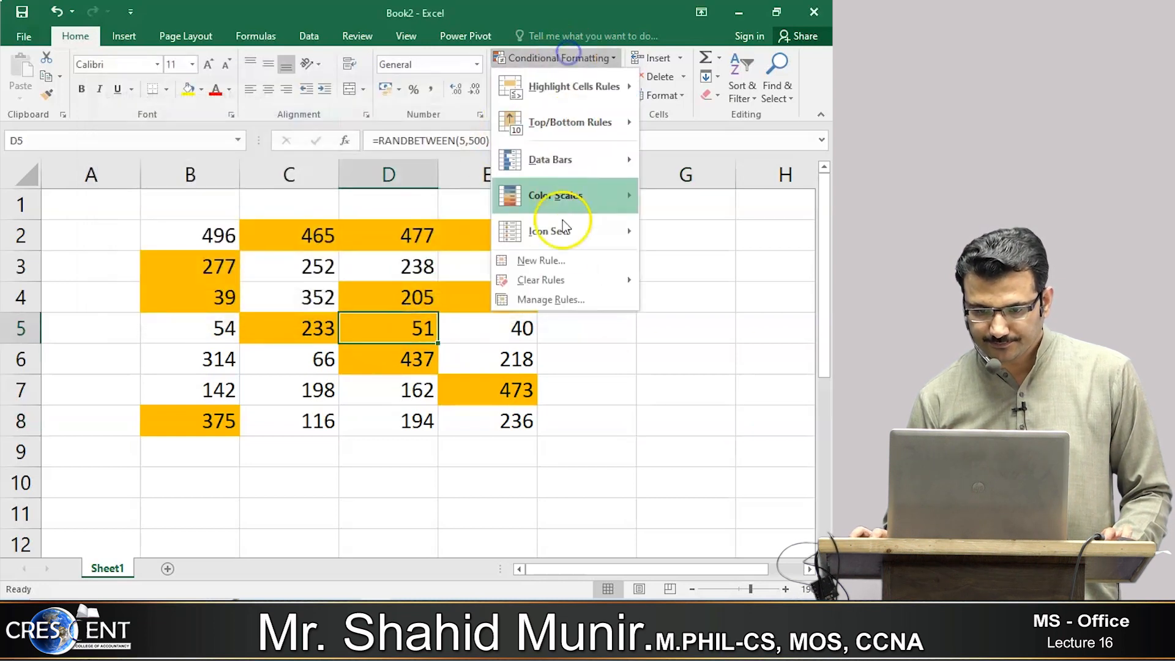
{"action": "left_click", "coordinate": [554, 300]}
{"action": "left_click", "coordinate": [219, 184]}
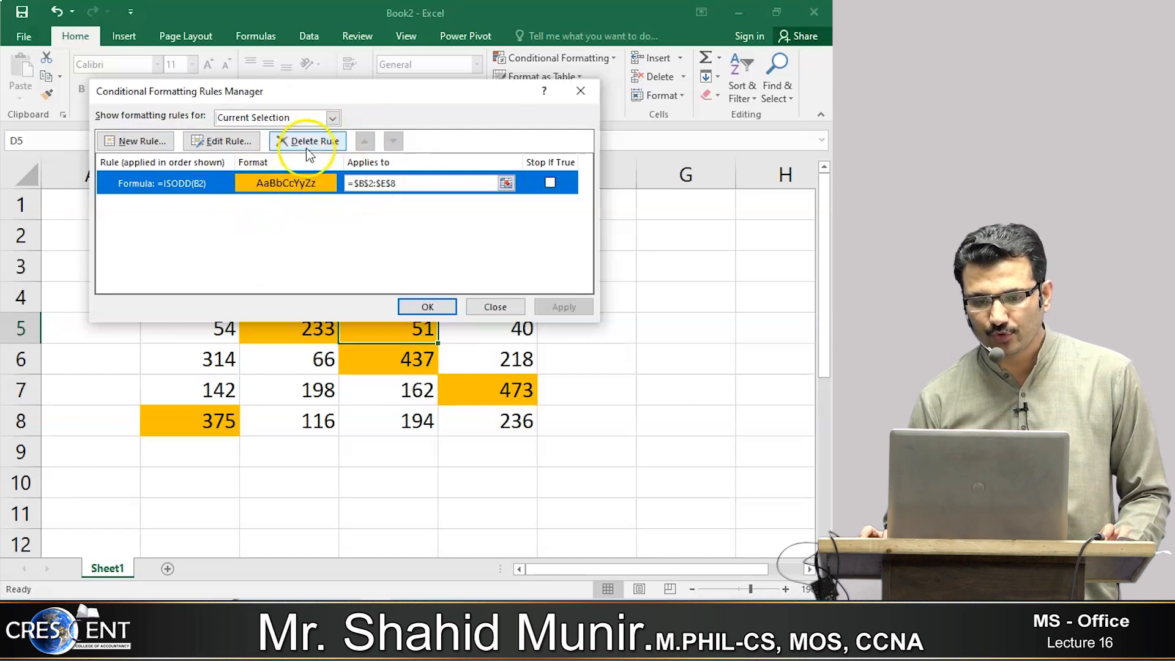
{"action": "left_click", "coordinate": [153, 142]}
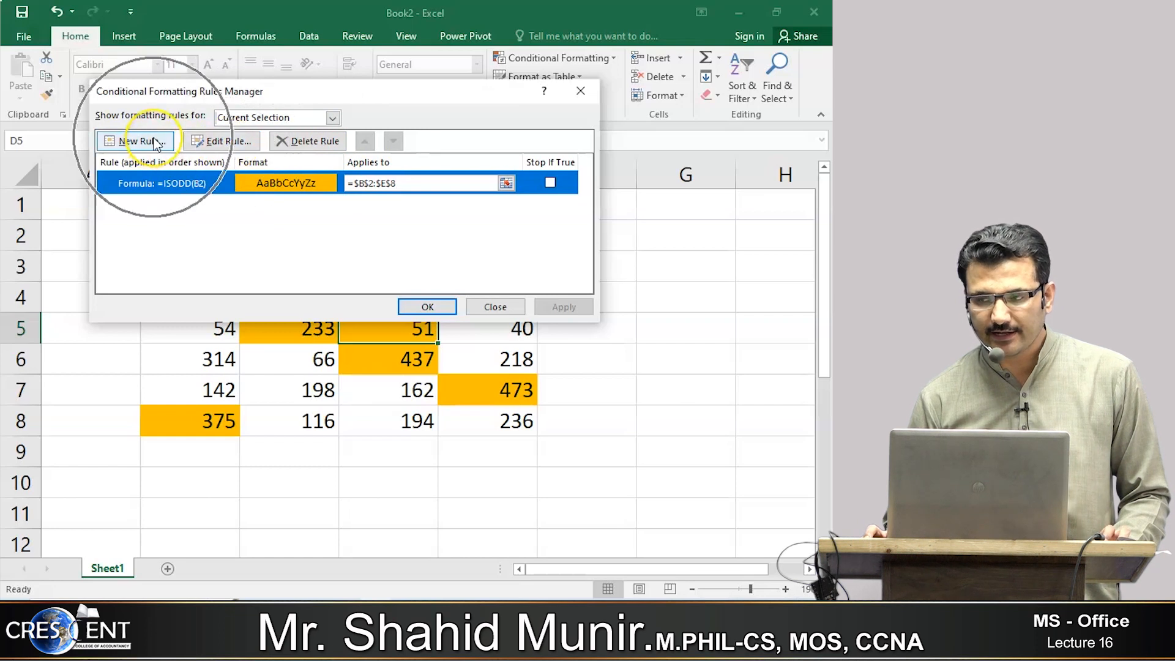
Step: Examine the conditional formatting rules for This Worksheet, including the Stop If True option, and close the rules manager
{"action": "left_click", "coordinate": [332, 117]}
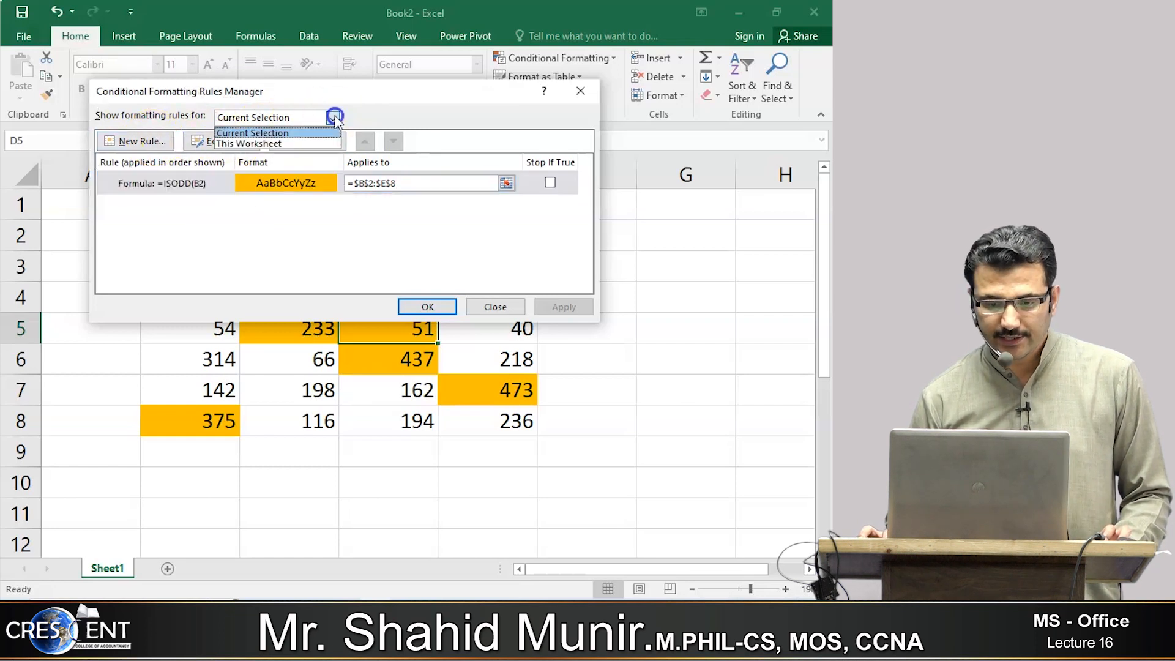
{"action": "left_click", "coordinate": [258, 146]}
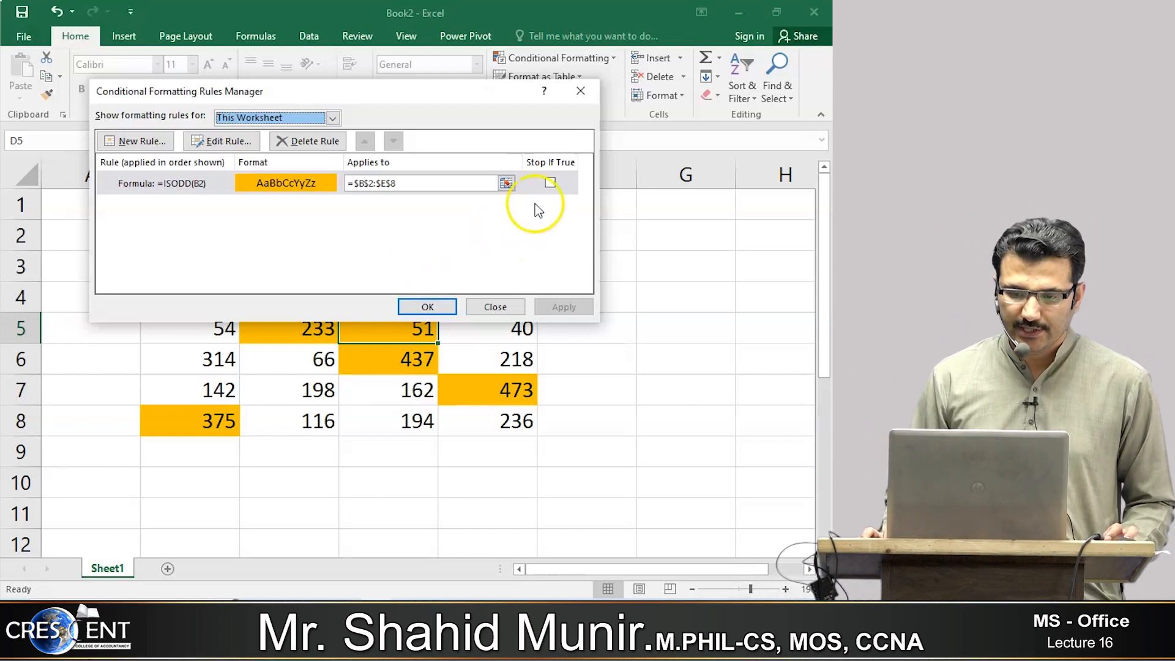
{"action": "left_click", "coordinate": [553, 182]}
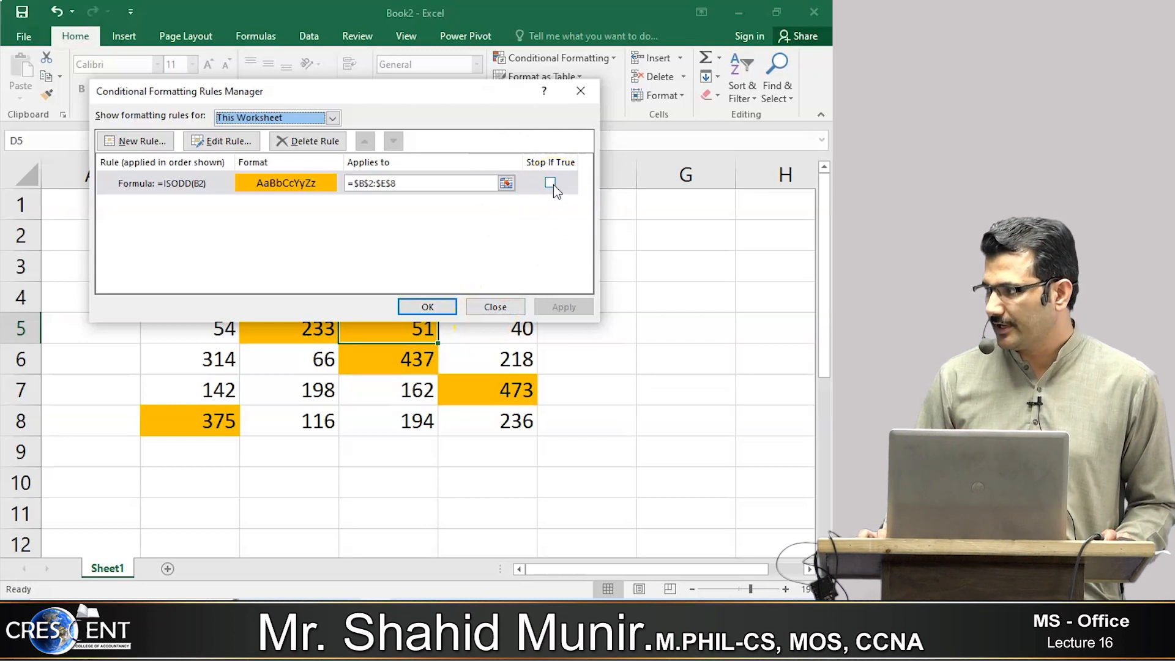
{"action": "left_click", "coordinate": [205, 185]}
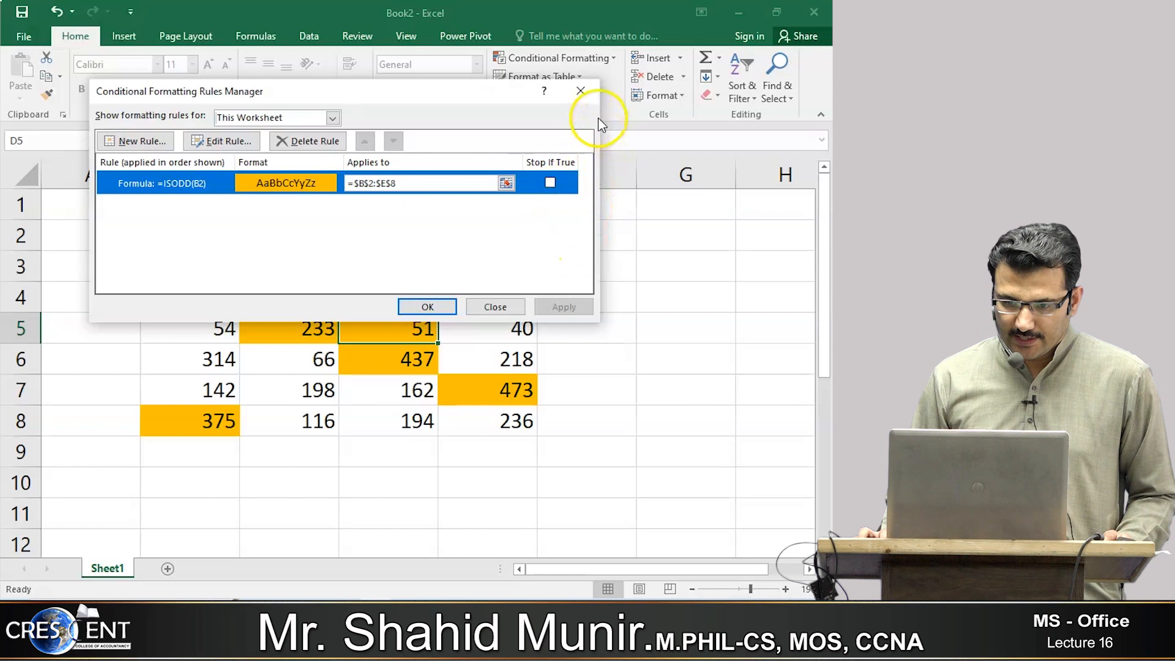
{"action": "left_click", "coordinate": [580, 91]}
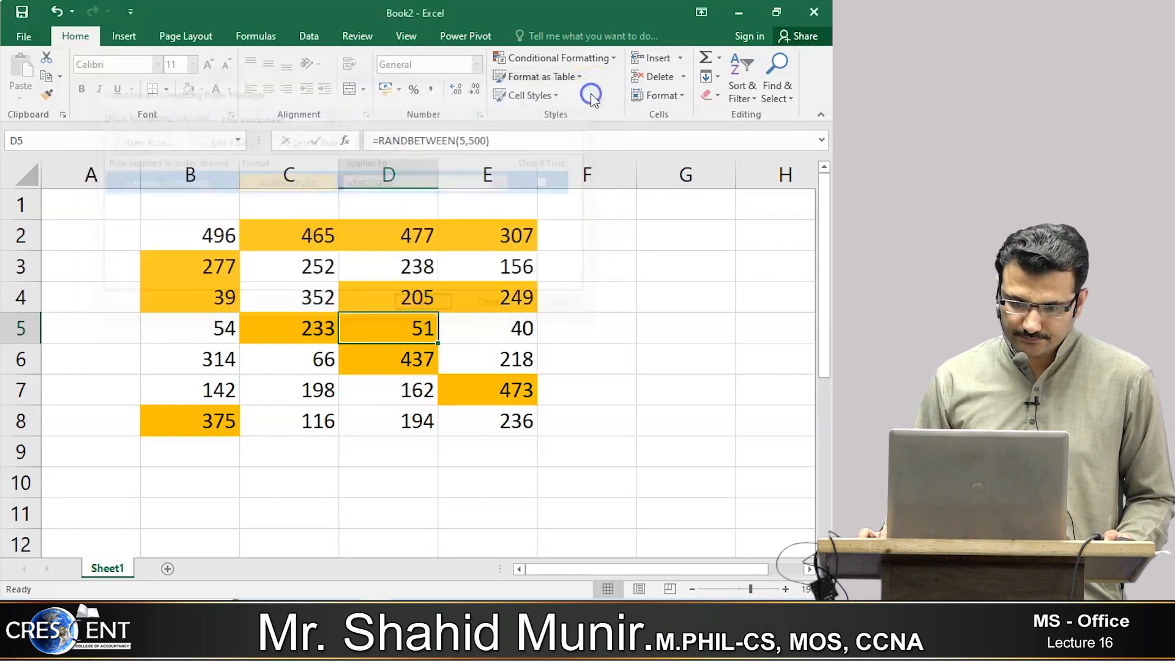
{"action": "left_click", "coordinate": [483, 362]}
{"action": "left_click", "coordinate": [581, 375]}
{"action": "left_click", "coordinate": [360, 290]}
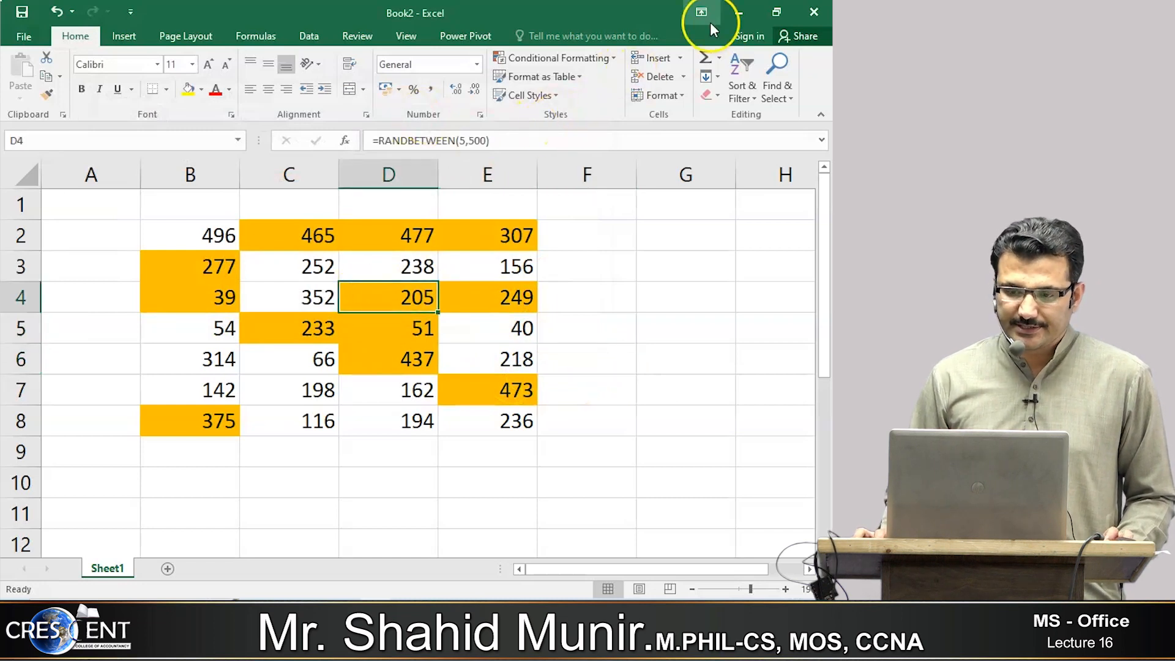
Step: Switch to the MSOffice_2022 (1).pdf document in Edge and read the Other Formatting Tools section on gridlines, underlining, bold text and indentation
{"action": "left_click", "coordinate": [414, 618]}
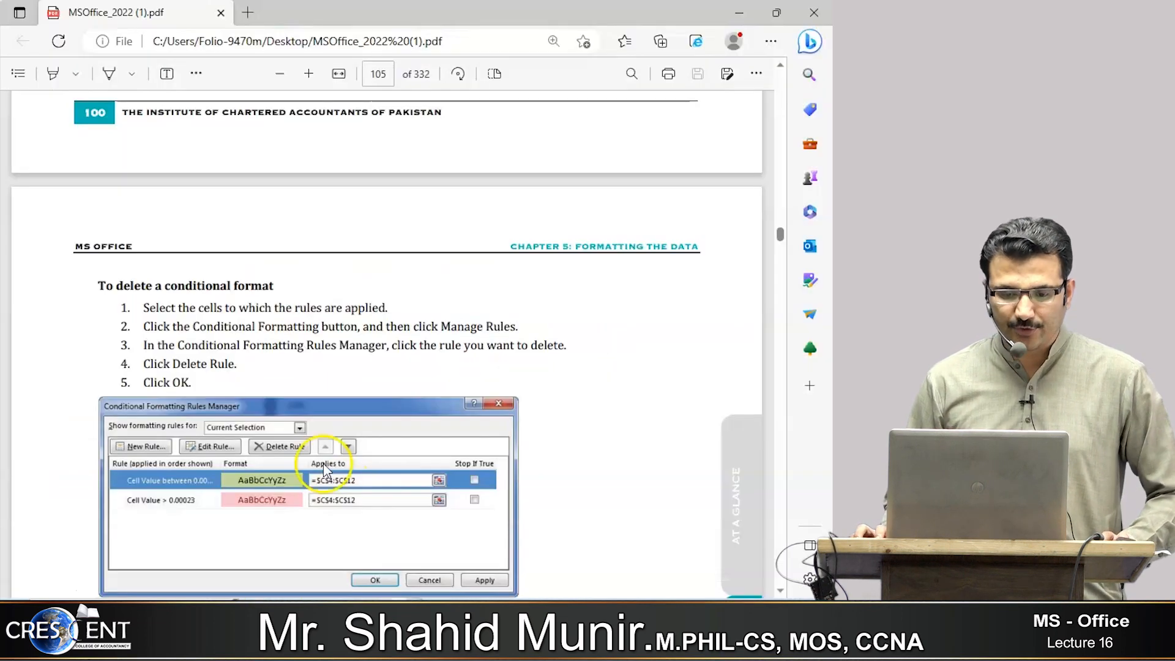
{"action": "scroll", "coordinate": [205, 381], "scroll_direction": "down", "scroll_amount": 10}
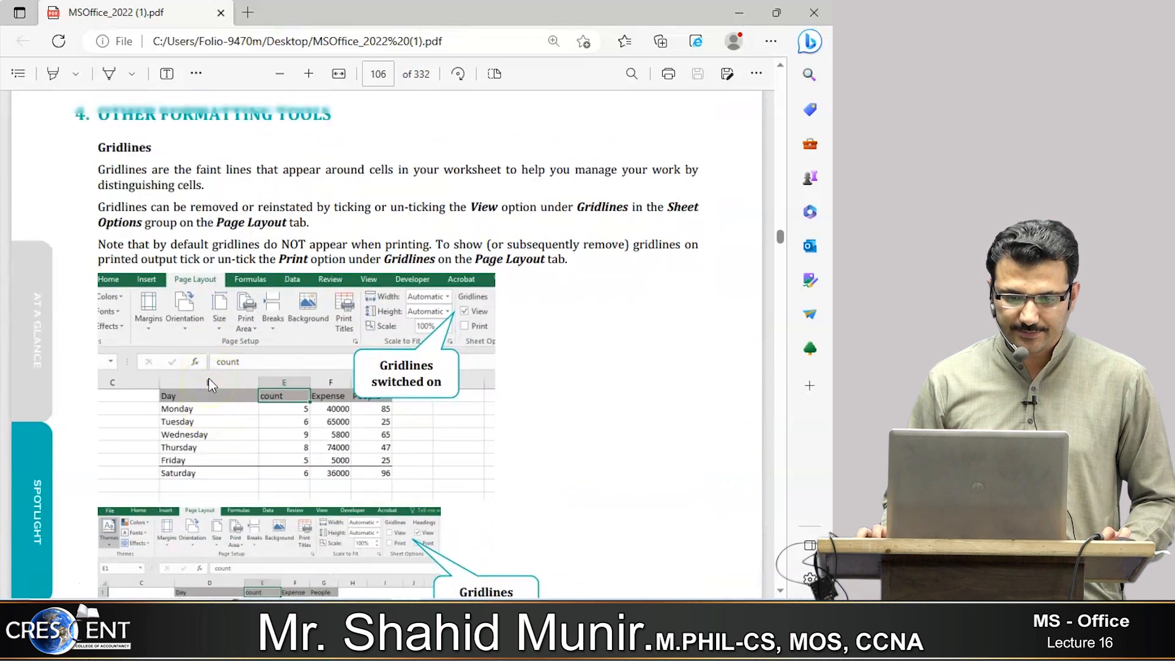
{"action": "scroll", "coordinate": [208, 384], "scroll_direction": "up", "scroll_amount": 1}
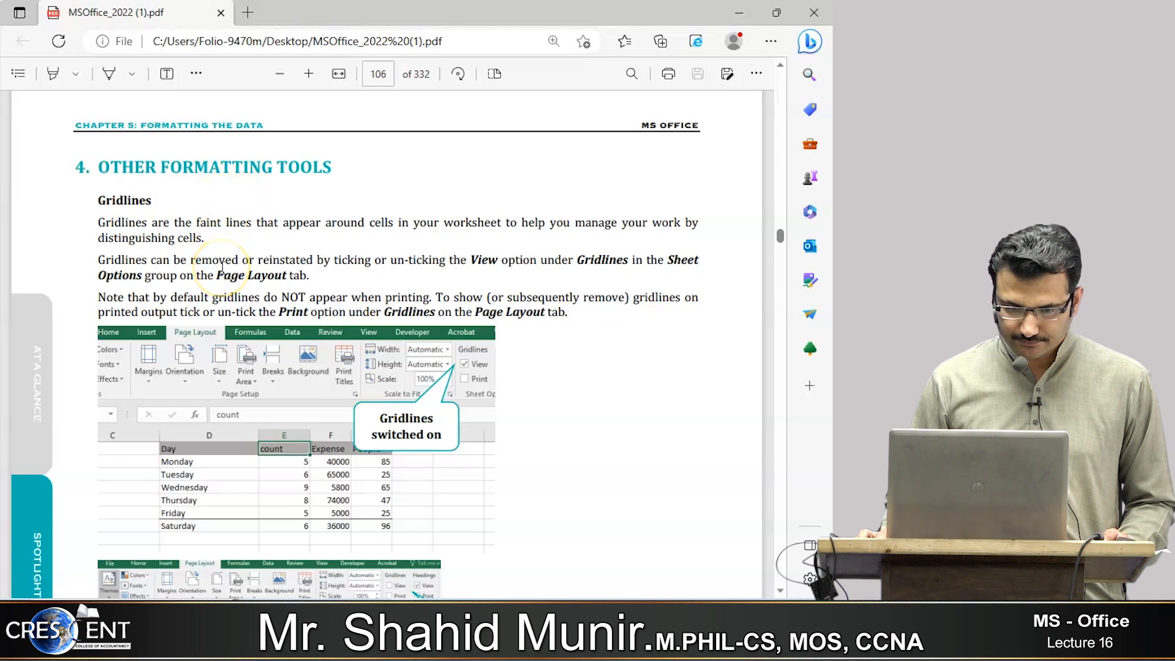
{"action": "scroll", "coordinate": [221, 266], "scroll_direction": "down", "scroll_amount": 5}
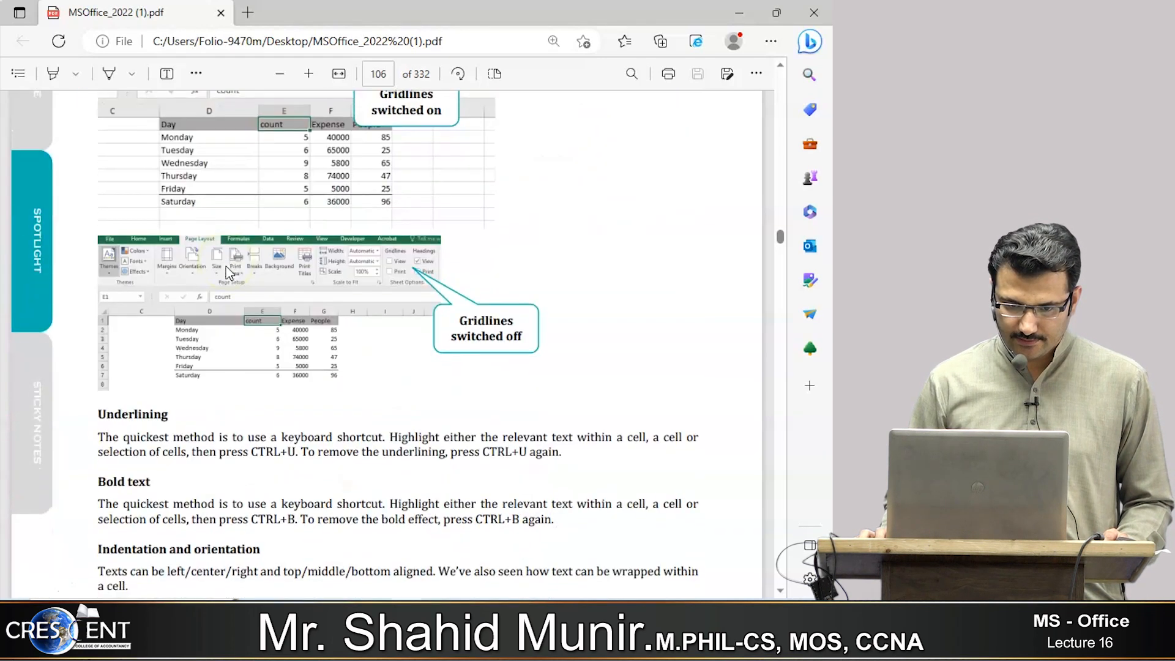
{"action": "scroll", "coordinate": [228, 272], "scroll_direction": "up", "scroll_amount": 5}
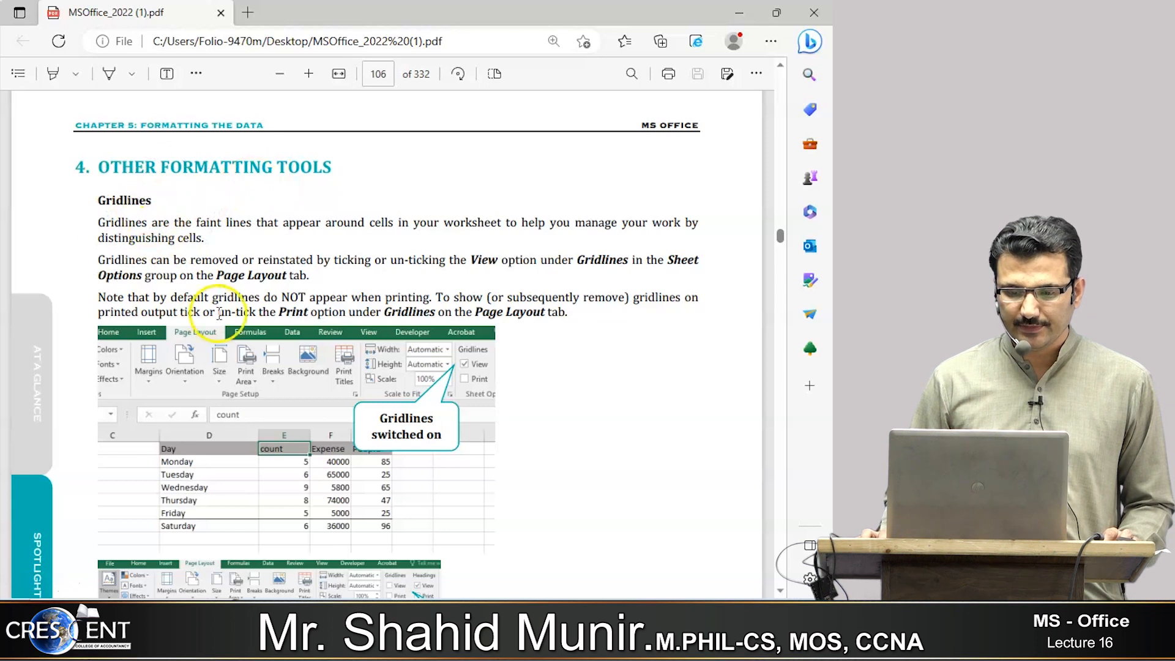
{"action": "scroll", "coordinate": [228, 310], "scroll_direction": "down", "scroll_amount": 10}
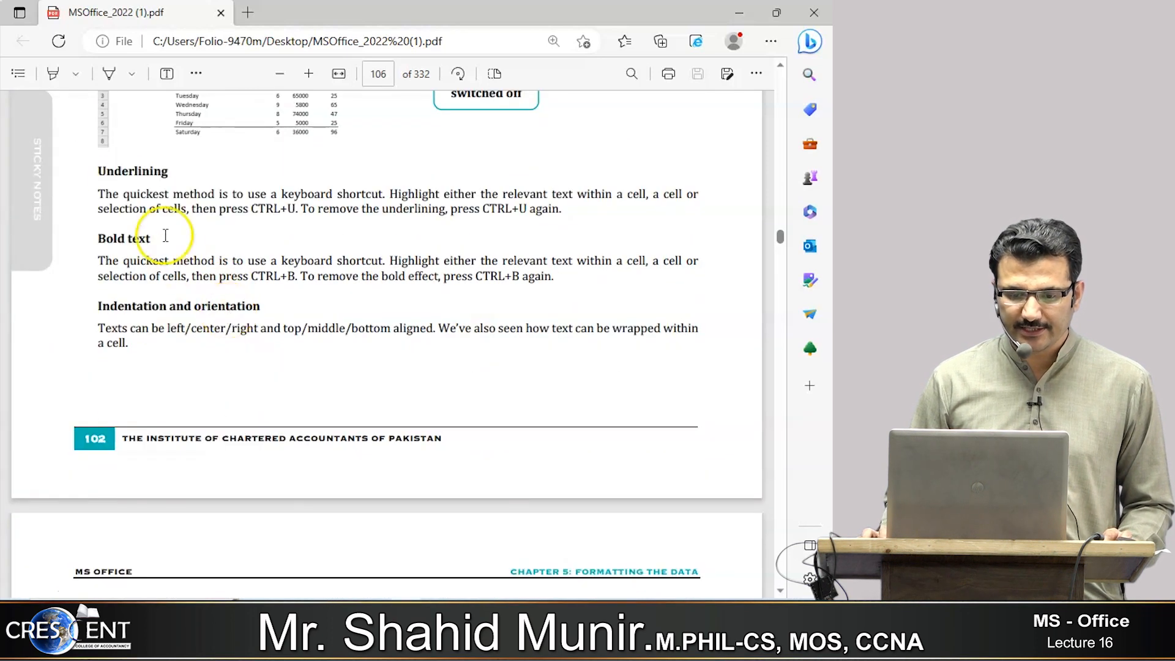
Step: Switch back to the Excel workbook Book2 and toggle the printing of gridlines on and off in the page layout options
{"action": "left_click", "coordinate": [385, 617]}
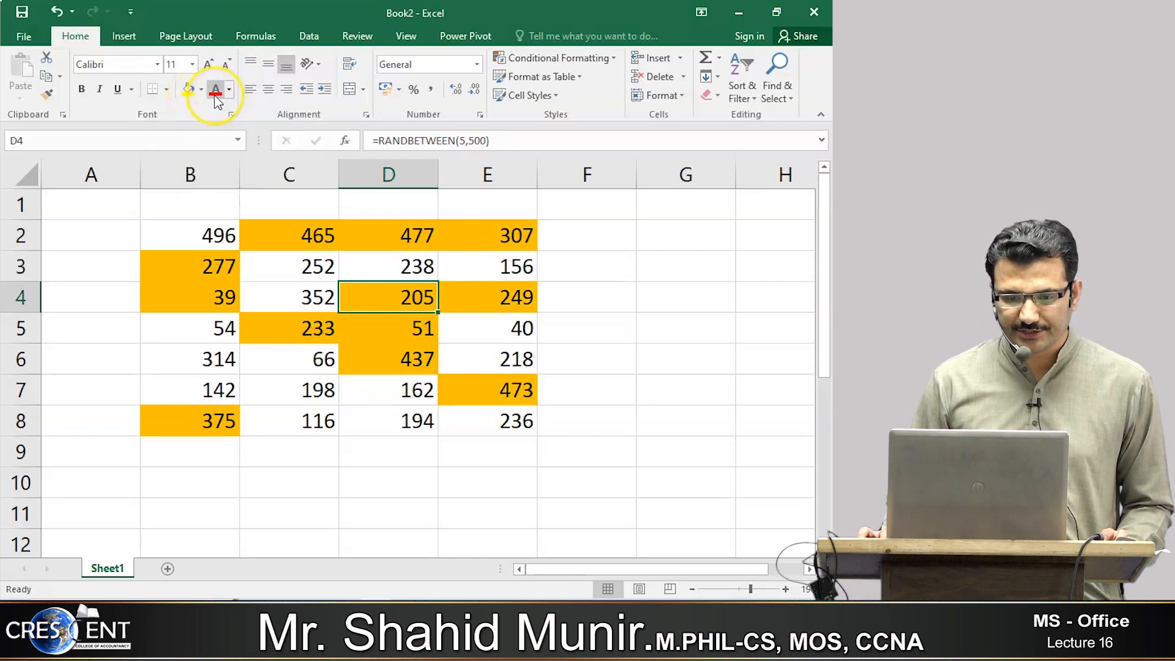
{"action": "left_click", "coordinate": [205, 36]}
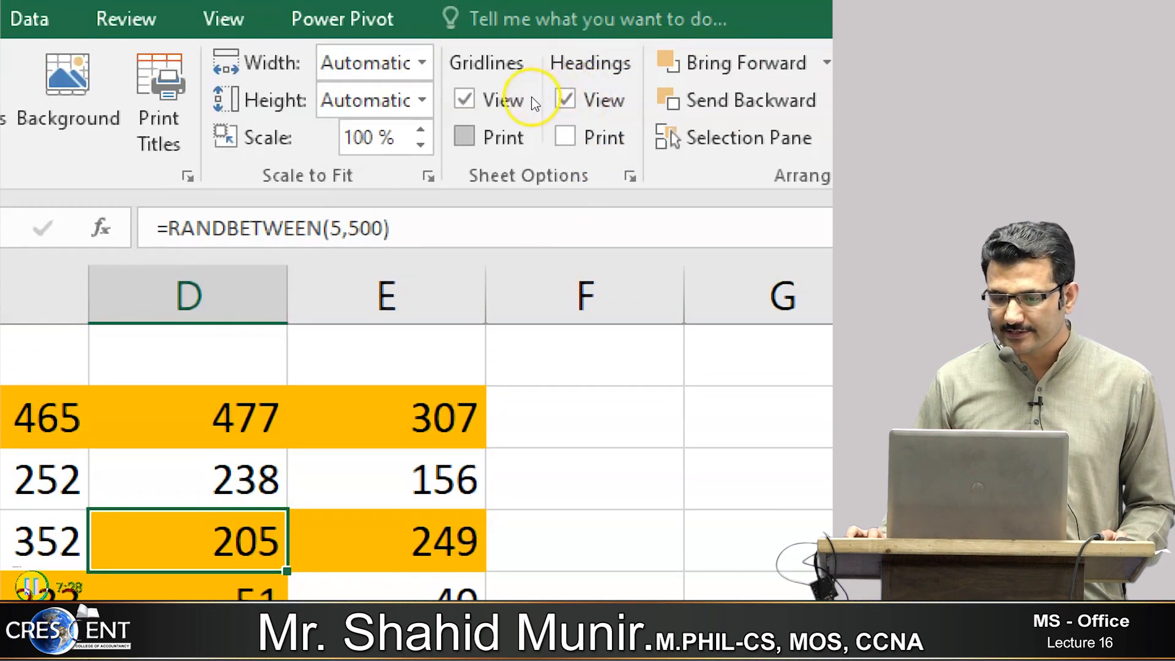
{"action": "left_click", "coordinate": [465, 136]}
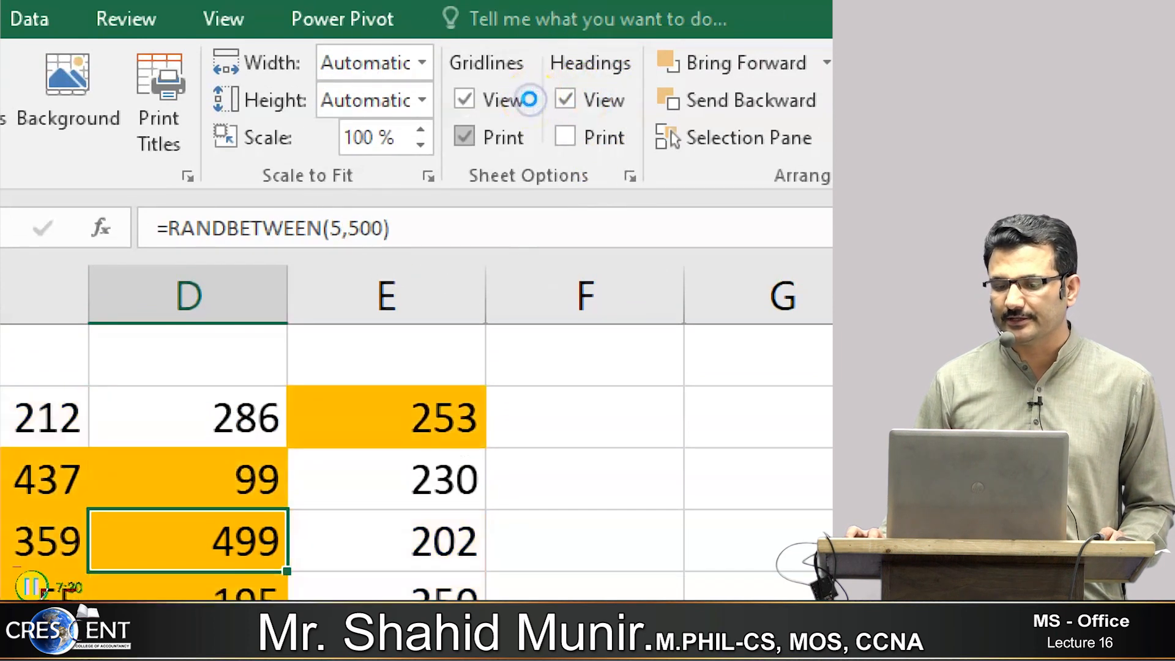
{"action": "left_click", "coordinate": [517, 133]}
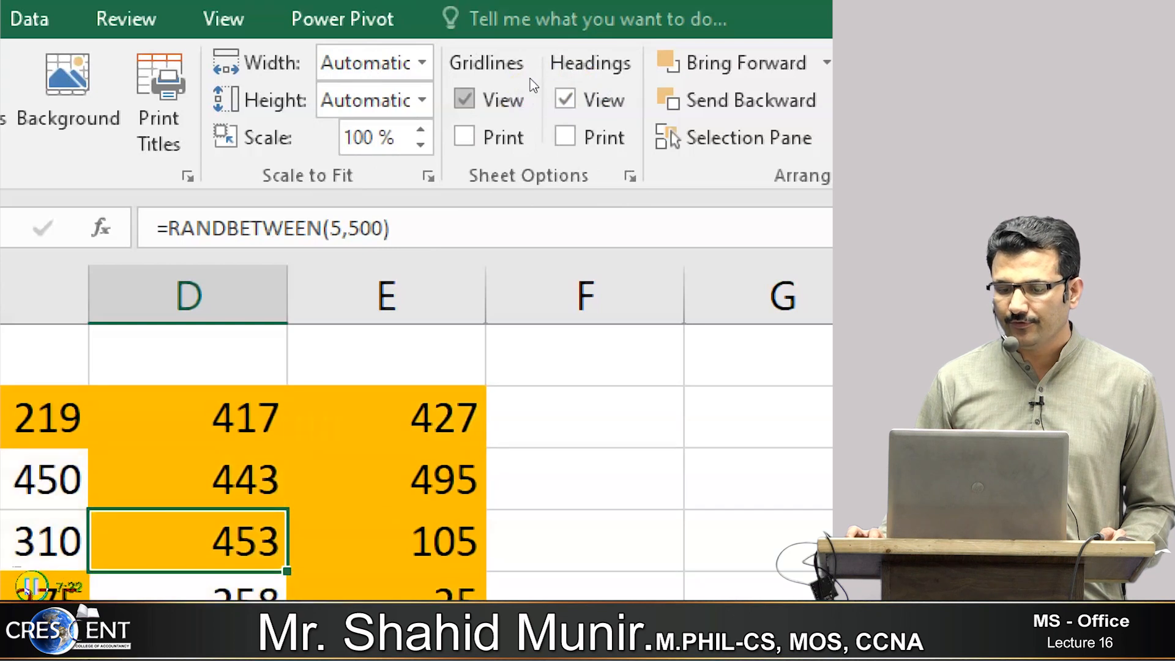
Step: Toggle the on-screen display of the sheet's gridlines off and on repeatedly, leaving them displayed
{"action": "left_click", "coordinate": [530, 81]}
{"action": "left_click", "coordinate": [530, 81]}
{"action": "left_click", "coordinate": [530, 80]}
{"action": "left_click", "coordinate": [530, 81]}
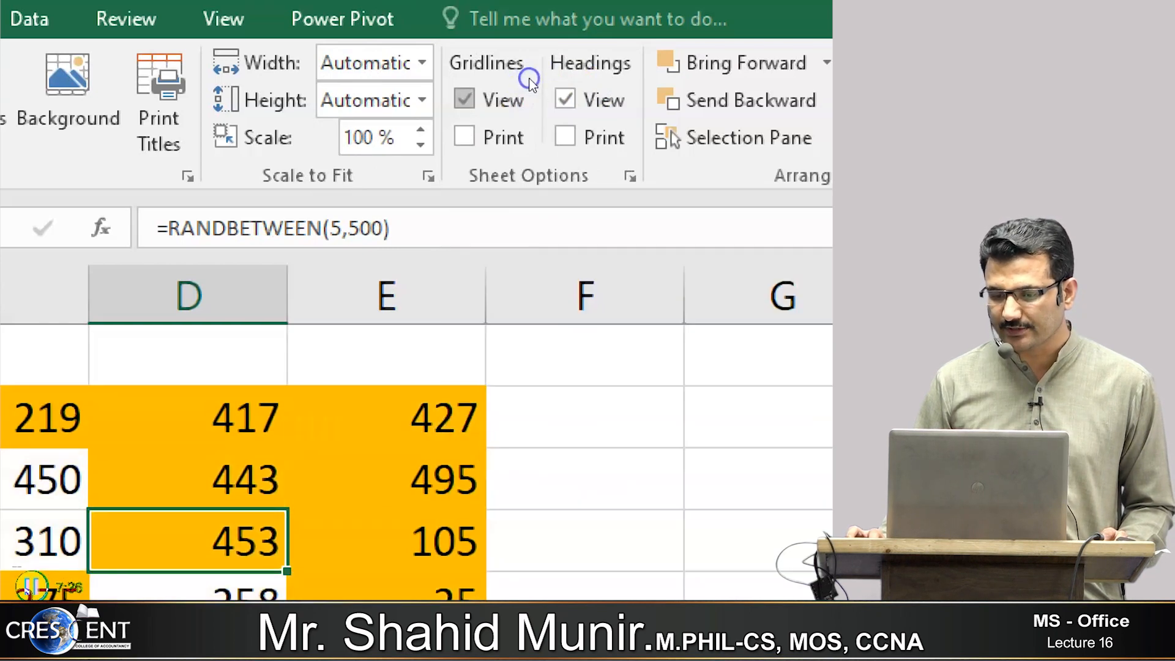
{"action": "left_click", "coordinate": [530, 81]}
{"action": "left_click", "coordinate": [530, 82]}
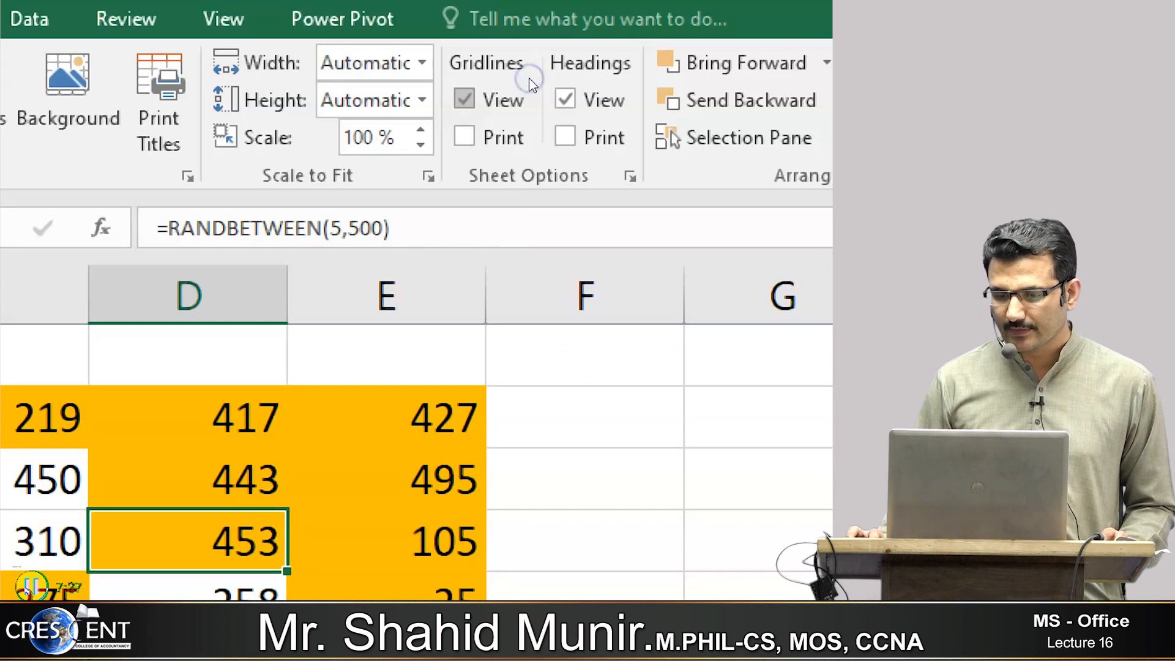
Step: Toggle the on-screen display of the row and column headings off and on repeatedly, leaving them displayed
{"action": "left_click", "coordinate": [578, 79]}
{"action": "left_click", "coordinate": [579, 78]}
{"action": "left_click", "coordinate": [578, 78]}
{"action": "left_click", "coordinate": [579, 78]}
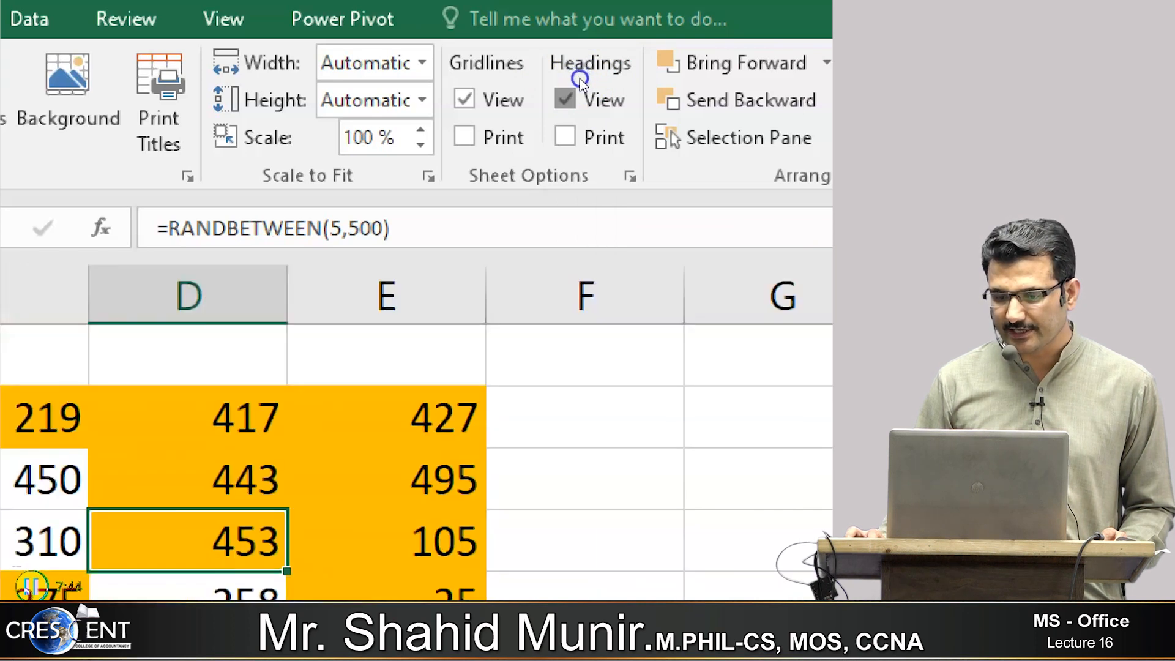
{"action": "left_click", "coordinate": [579, 78]}
{"action": "left_click", "coordinate": [579, 78]}
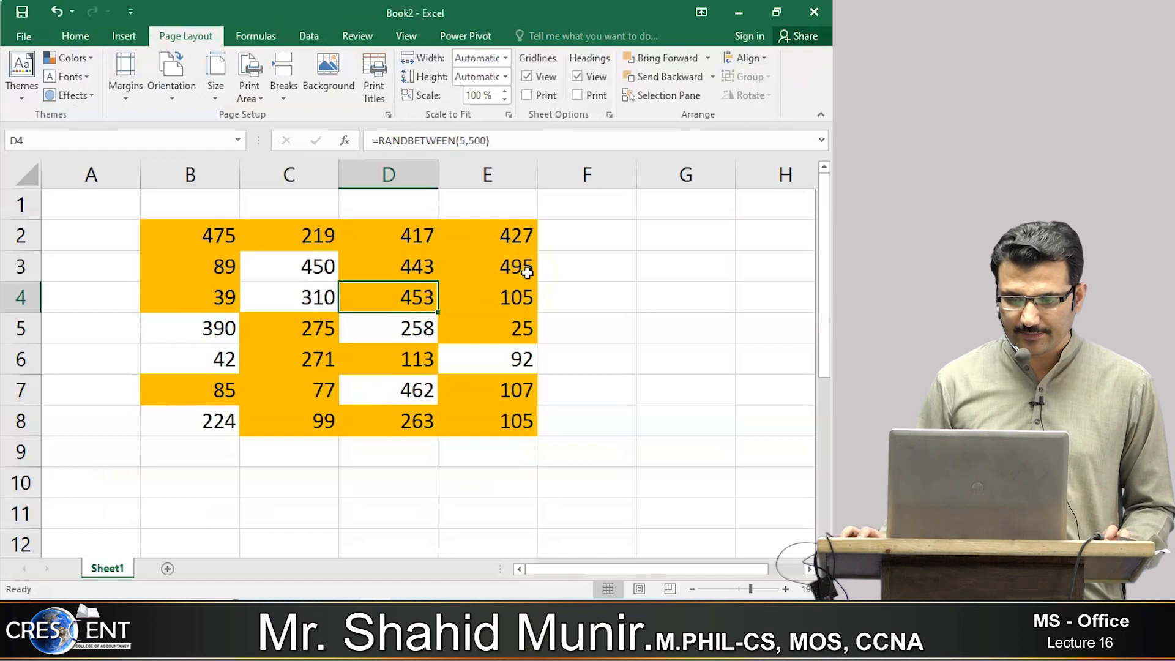
Step: Examine the sheet in the print preview for gridlines and headings, and return to the worksheet
{"action": "left_click", "coordinate": [655, 429]}
{"action": "key", "text": "ctrl+p"}
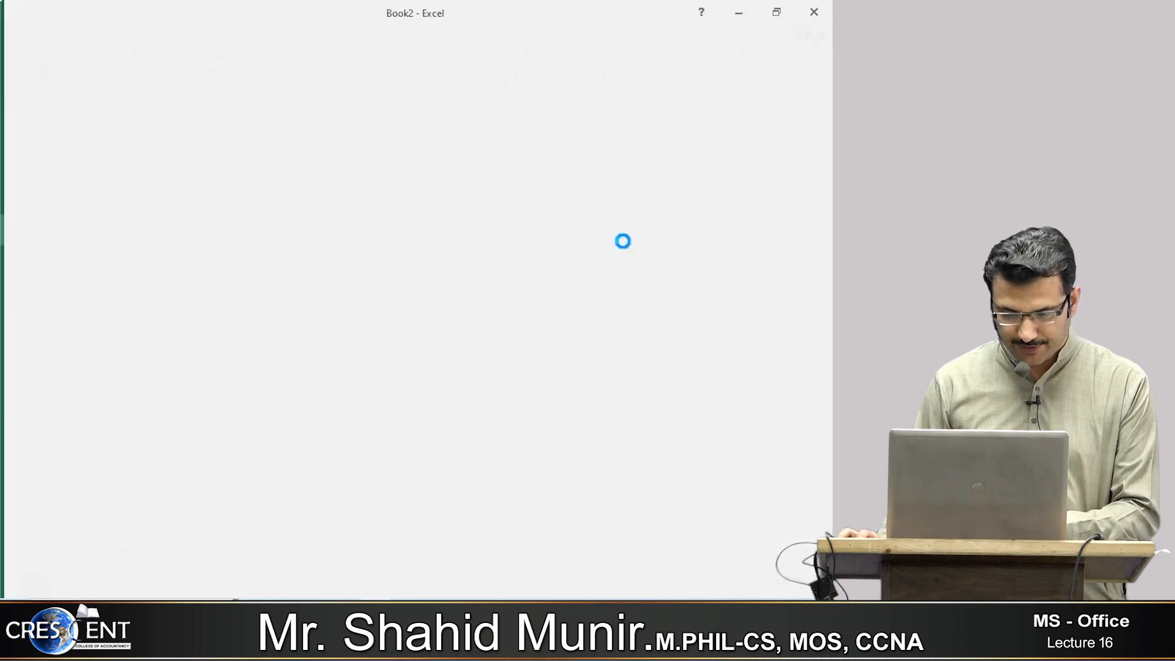
{"action": "left_click", "coordinate": [532, 167]}
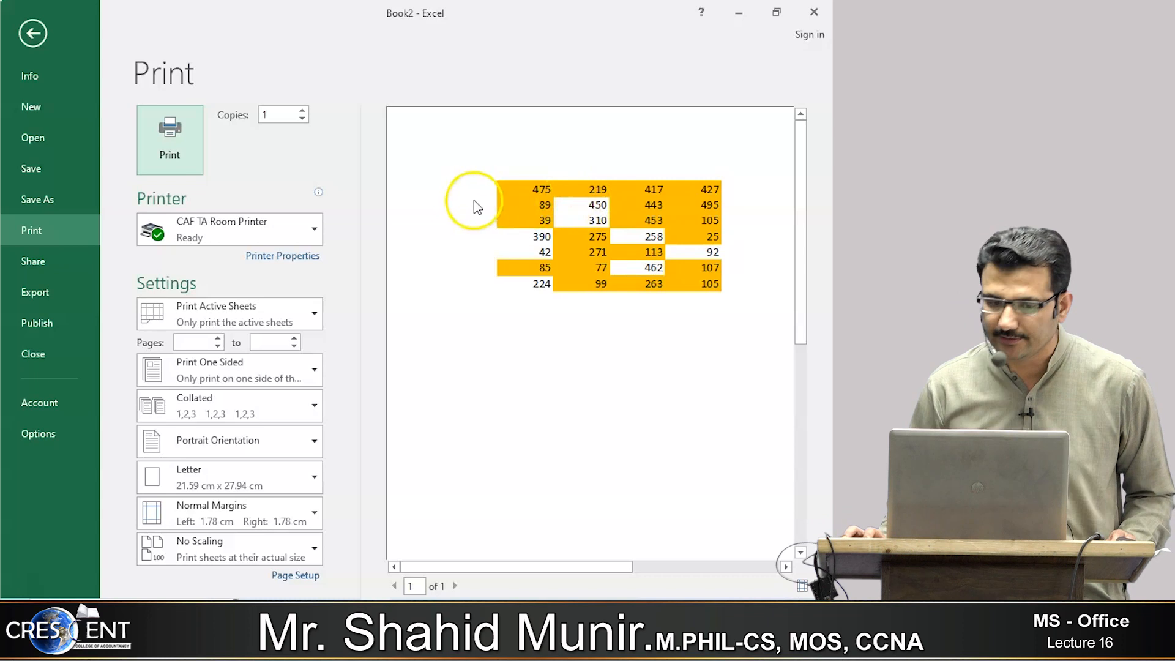
{"action": "left_click", "coordinate": [33, 35]}
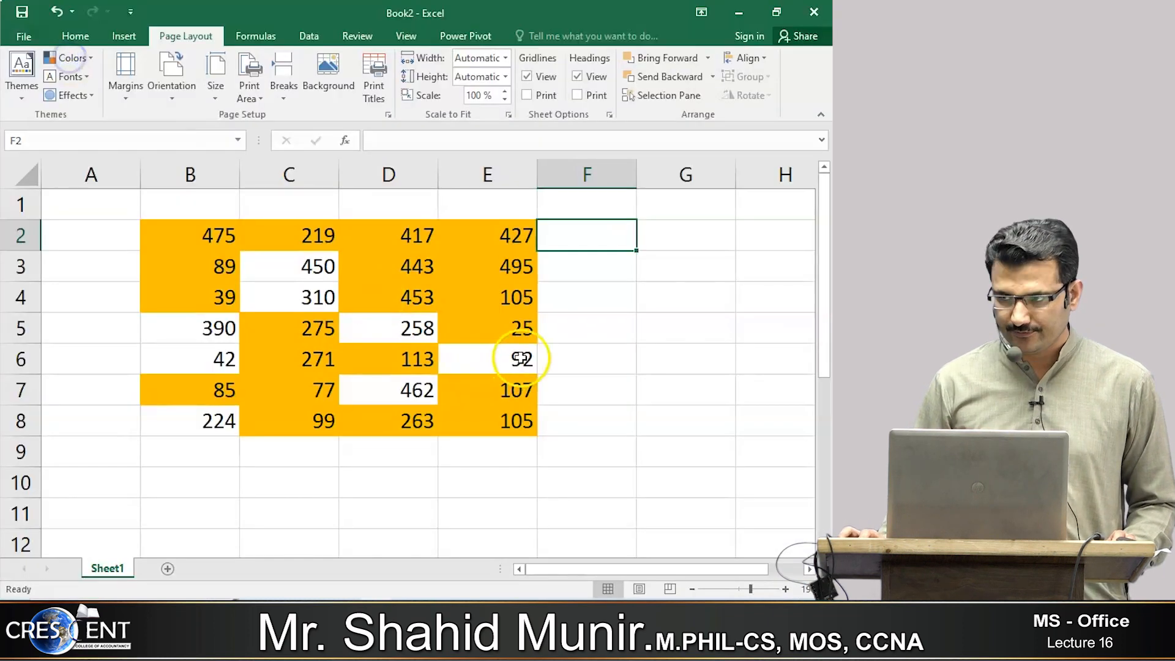
{"action": "left_click", "coordinate": [107, 214]}
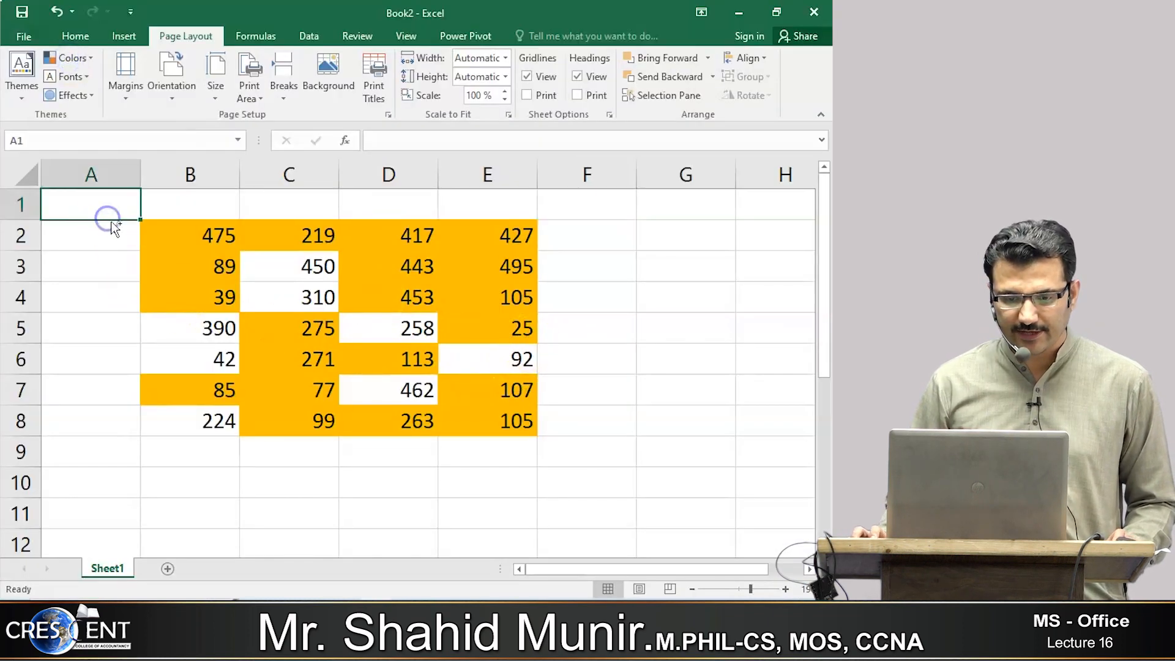
{"action": "scroll", "coordinate": [115, 228], "scroll_direction": "up", "scroll_amount": 2}
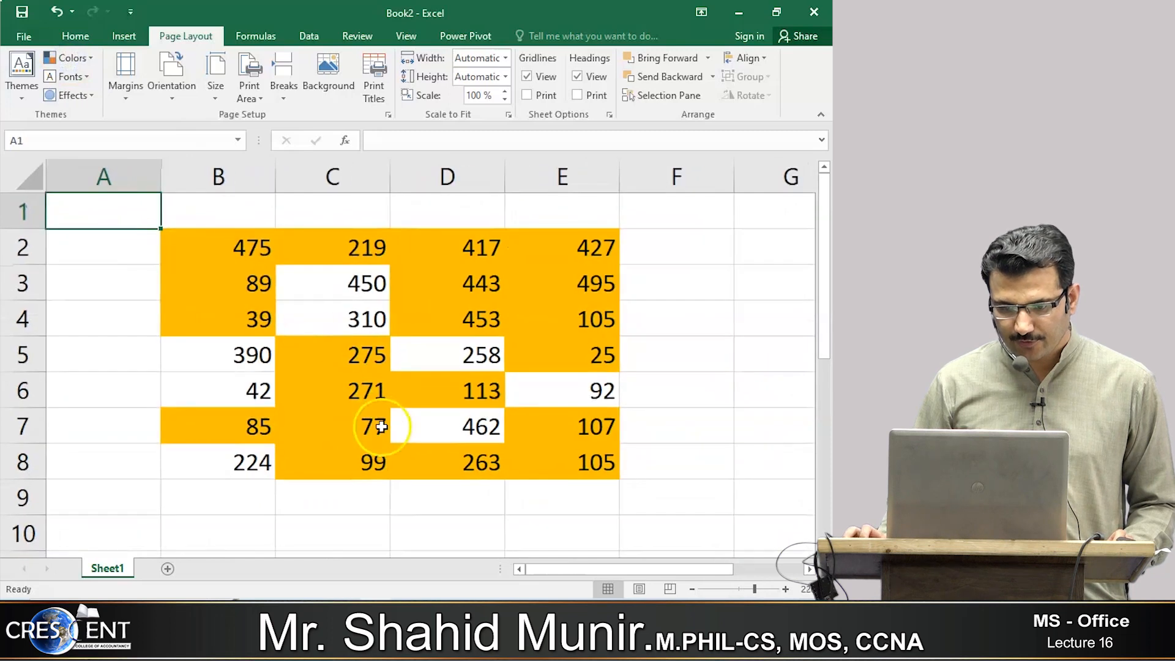
{"action": "scroll", "coordinate": [381, 426], "scroll_direction": "up", "scroll_amount": 1}
{"action": "scroll", "coordinate": [376, 428], "scroll_direction": "down", "scroll_amount": 4}
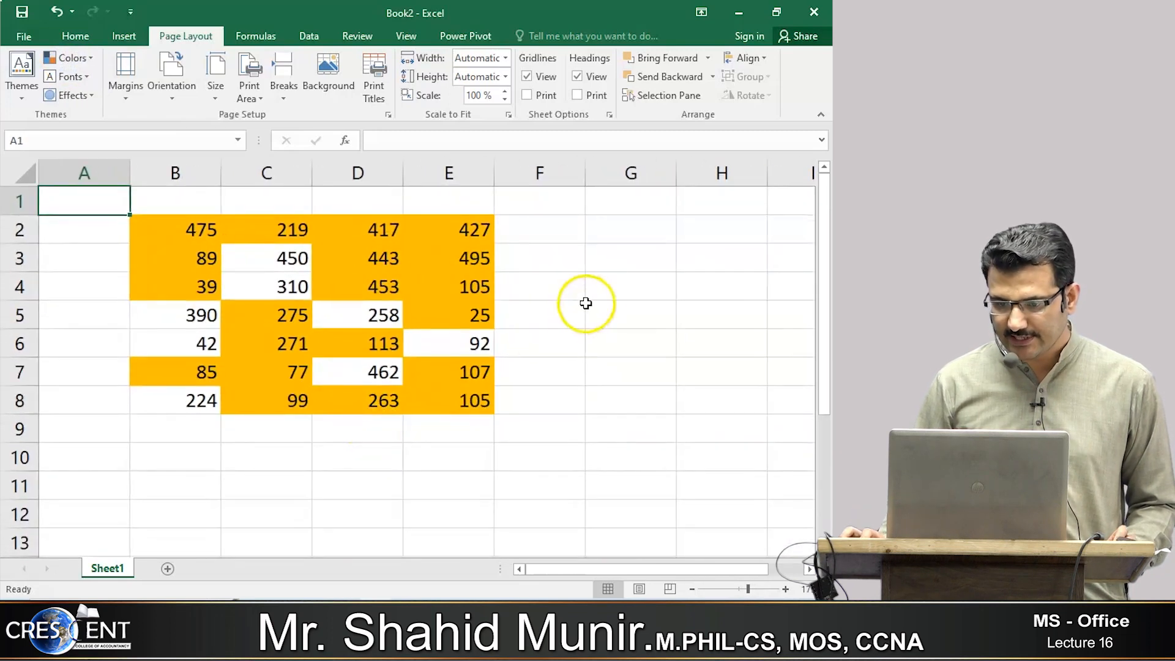
Step: Select empty cell G5 and enable printing of both gridlines and headings for the sheet
{"action": "left_click", "coordinate": [598, 288]}
{"action": "left_click", "coordinate": [601, 319]}
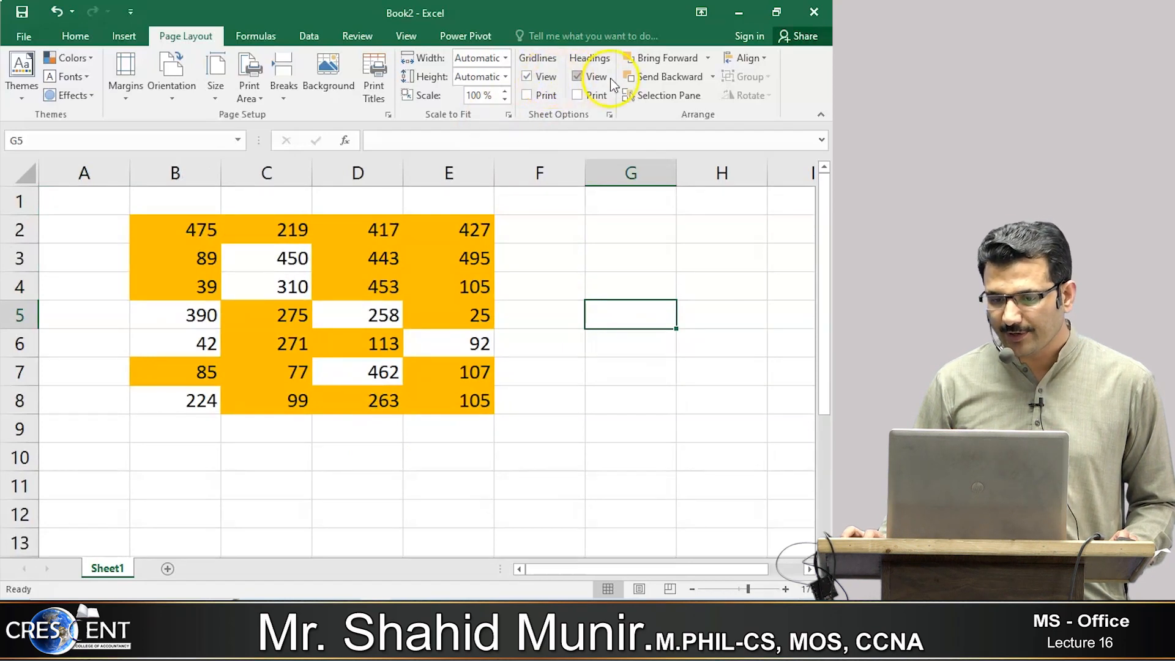
{"action": "left_click", "coordinate": [544, 98]}
{"action": "left_click", "coordinate": [579, 96]}
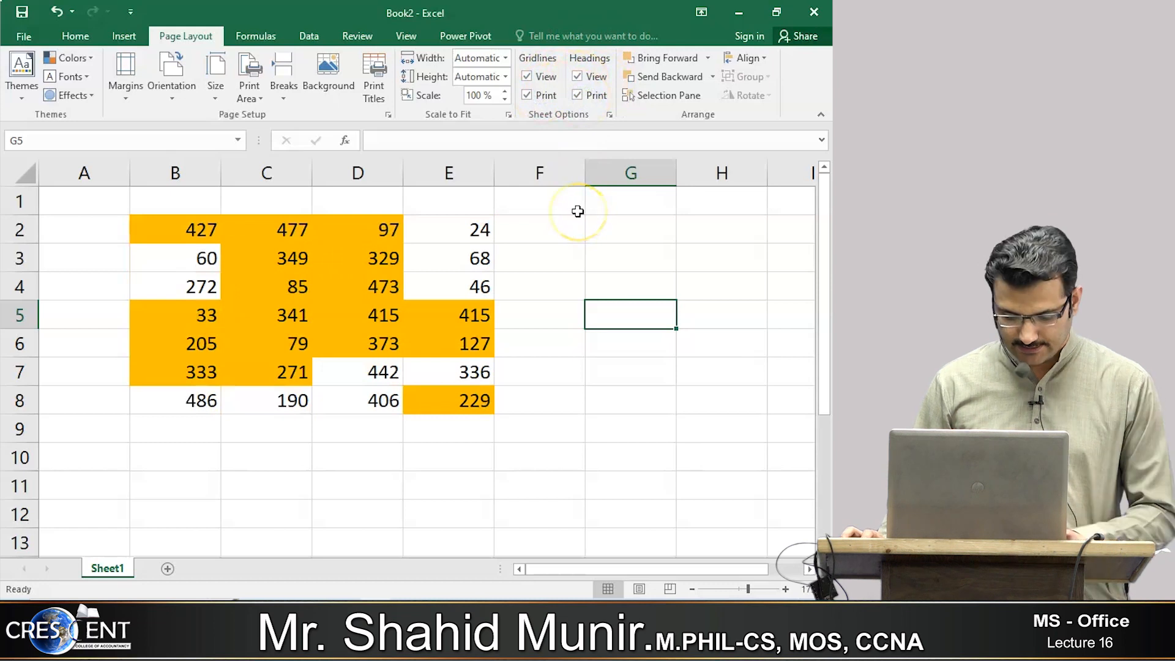
Step: Examine the gridlines and headings in the sheet's print preview and return to the worksheet
{"action": "key", "text": "ctrl+p"}
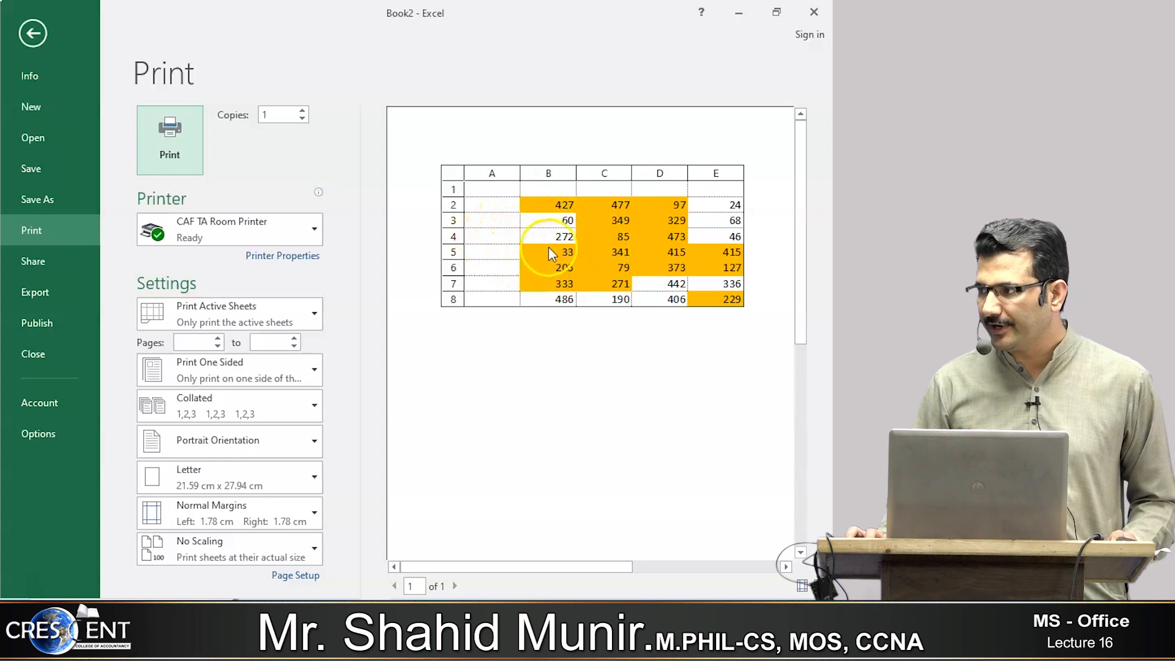
{"action": "left_click", "coordinate": [489, 217]}
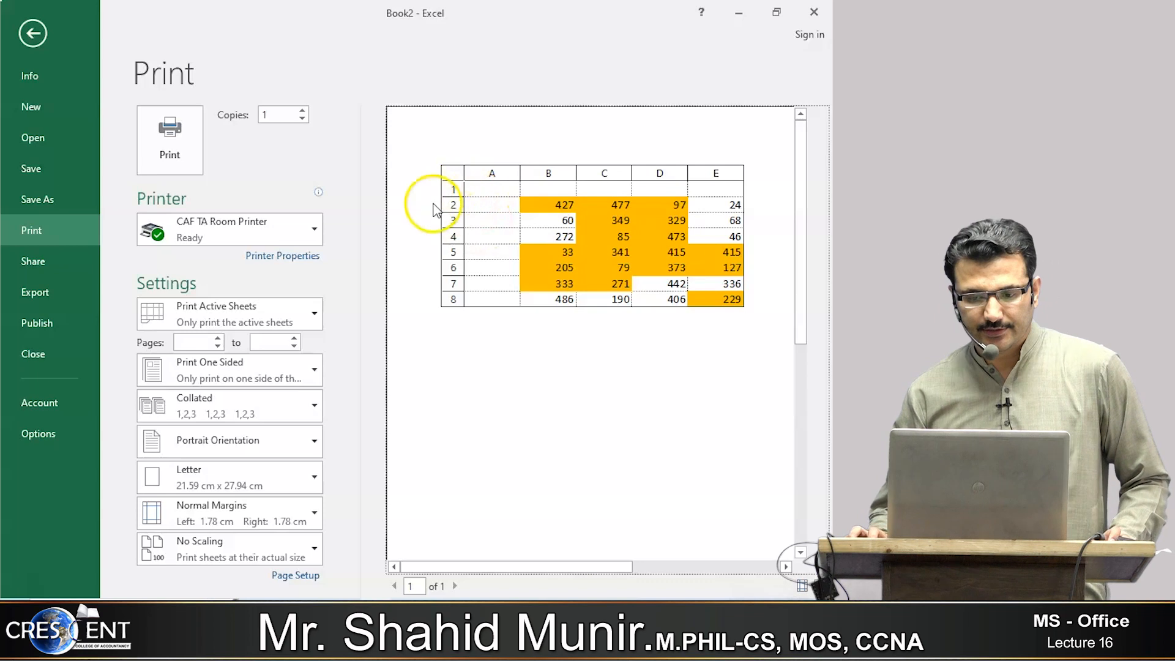
{"action": "left_click", "coordinate": [32, 33]}
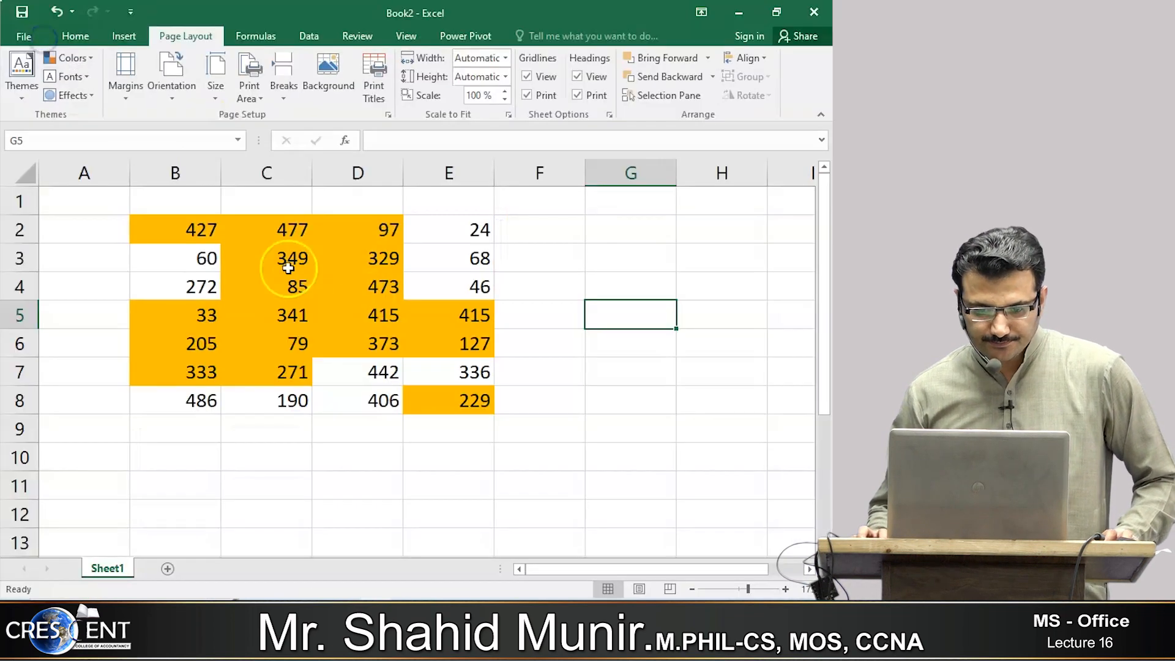
Step: Select the number range B2:E8 and disable printing of both gridlines and headings for the sheet
{"action": "left_click", "coordinate": [208, 229]}
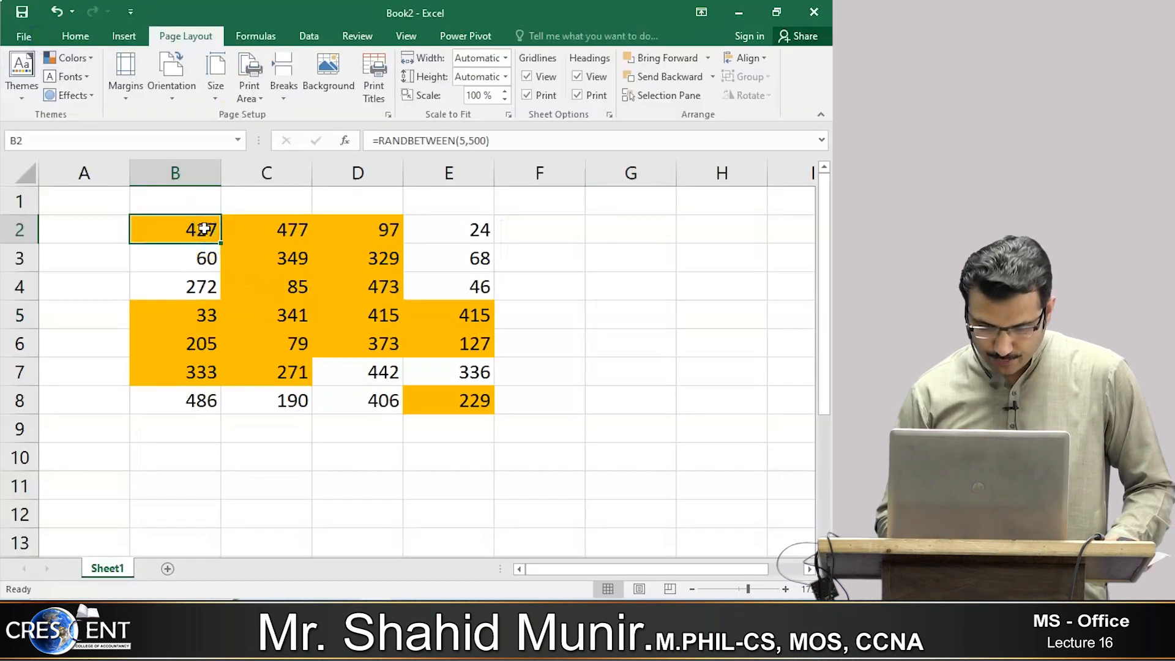
{"action": "key", "text": "shift+Right"}
{"action": "key", "text": "shift+Right"}
{"action": "key", "text": "shift+Right"}
{"action": "key", "text": "shift+Down"}
{"action": "key", "text": "shift+Down"}
{"action": "key", "text": "shift+Down"}
{"action": "key", "text": "shift+Down"}
{"action": "key", "text": "shift+Down"}
{"action": "key", "text": "shift+Down"}
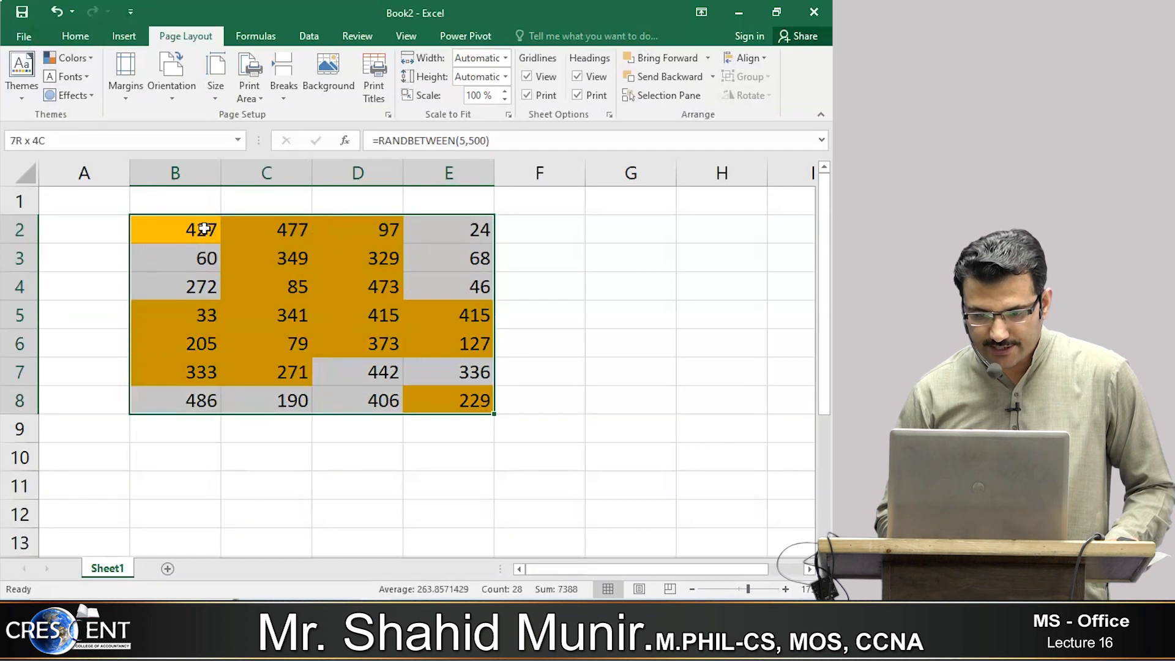
{"action": "left_click", "coordinate": [528, 96]}
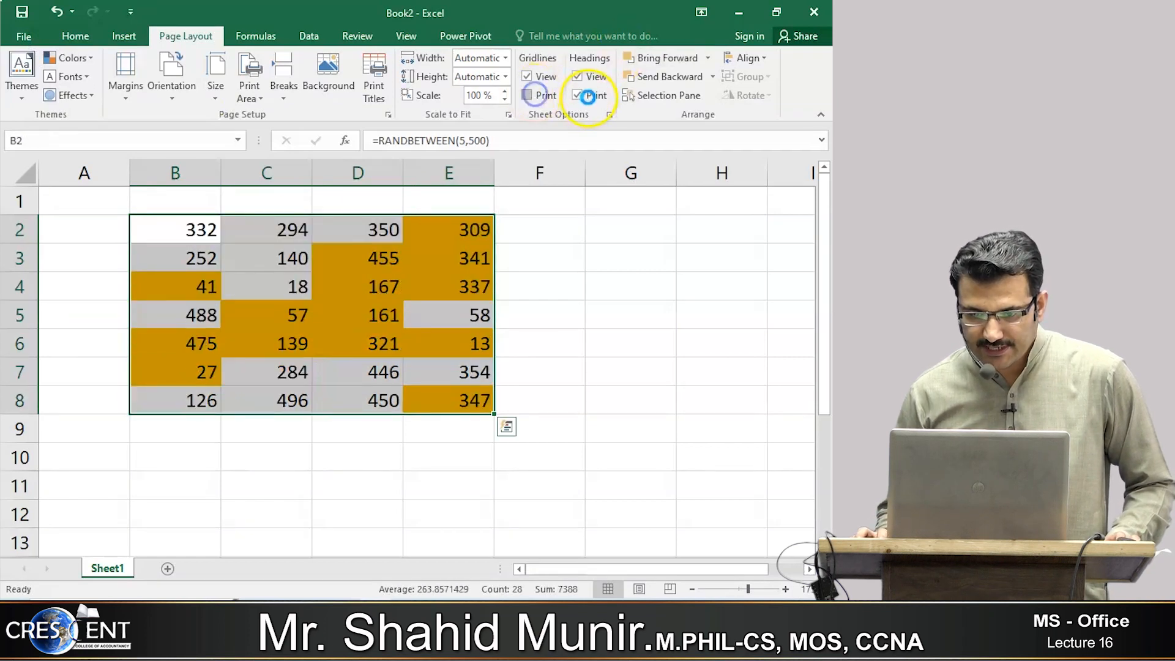
{"action": "left_click", "coordinate": [587, 96]}
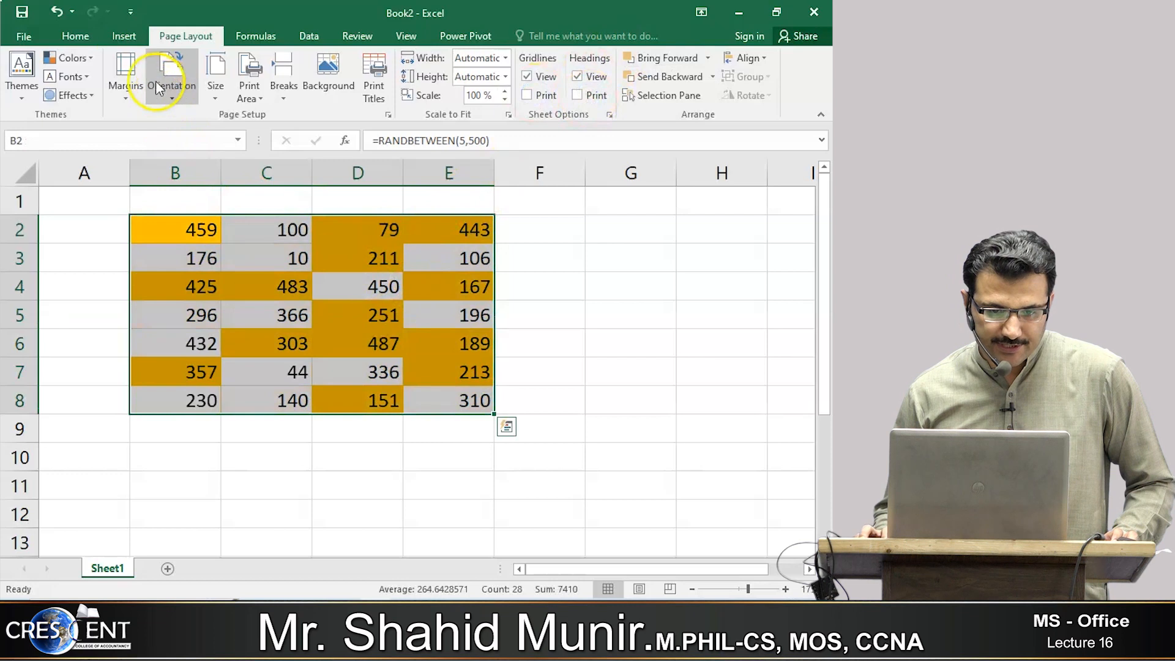
Step: Apply All Borders to the selected range B2:E8 and deselect the range
{"action": "left_click", "coordinate": [75, 36]}
{"action": "left_click", "coordinate": [165, 90]}
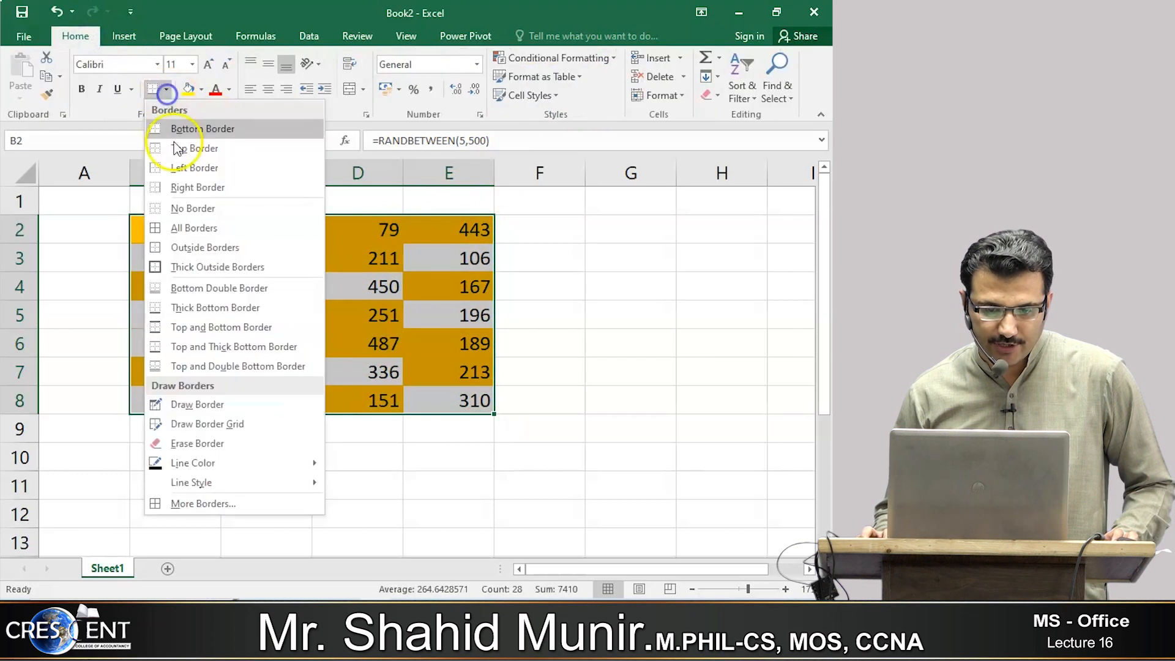
{"action": "left_click", "coordinate": [195, 227]}
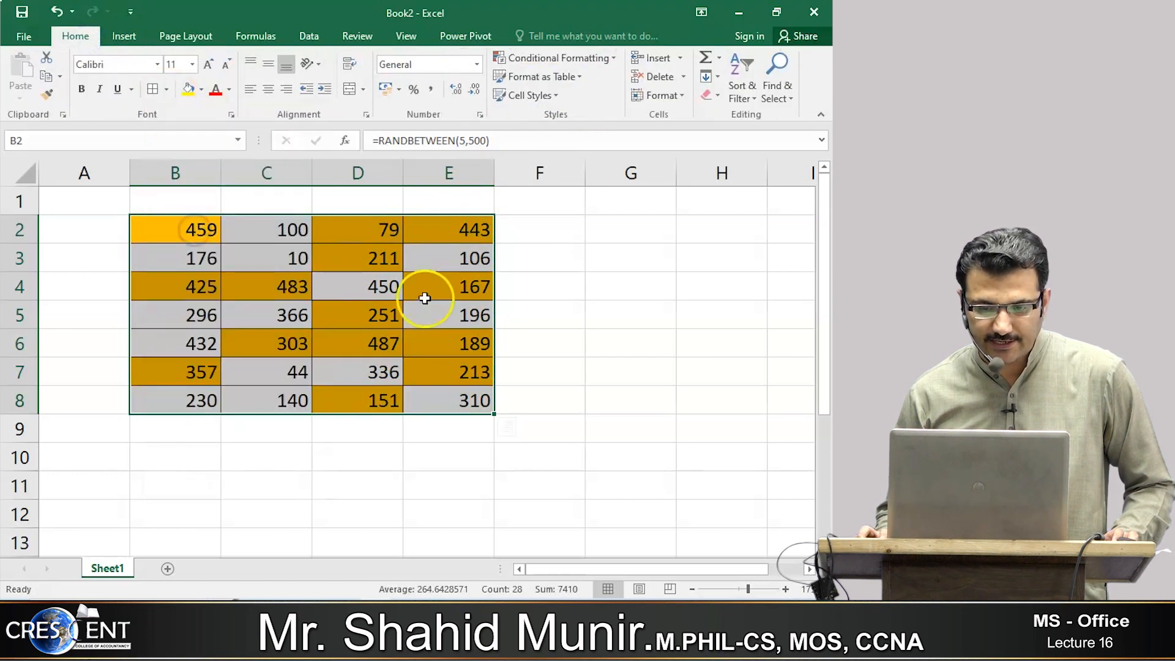
{"action": "left_click", "coordinate": [450, 348]}
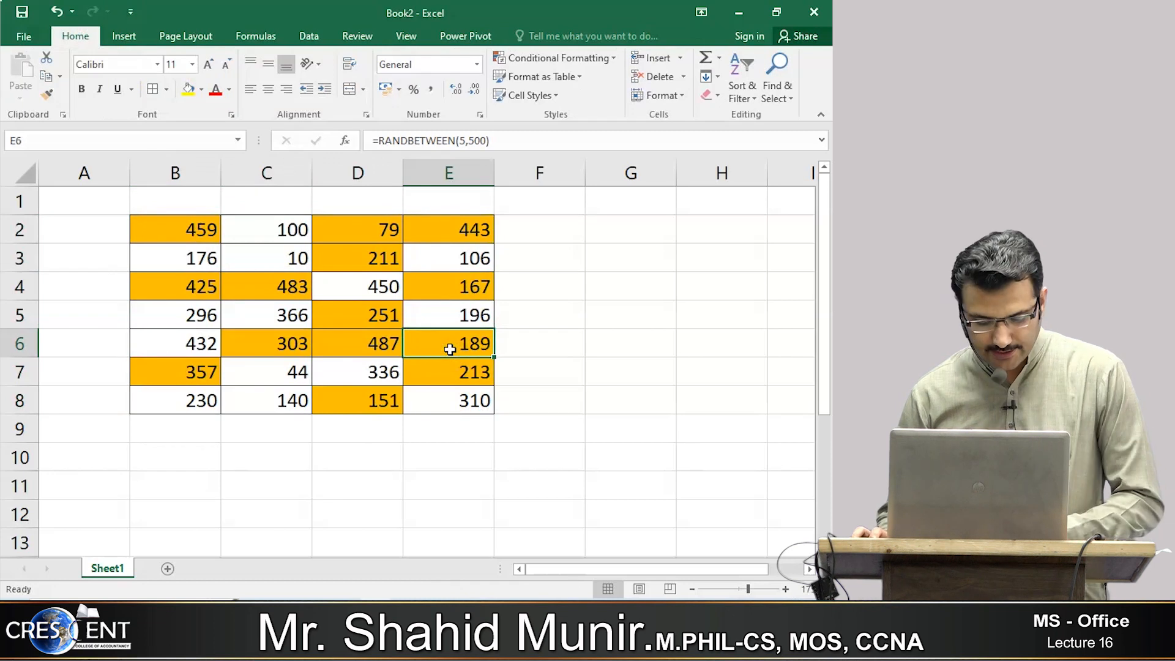
Step: Examine the bordered number table in the print preview and return to the worksheet
{"action": "key", "text": "ctrl+p"}
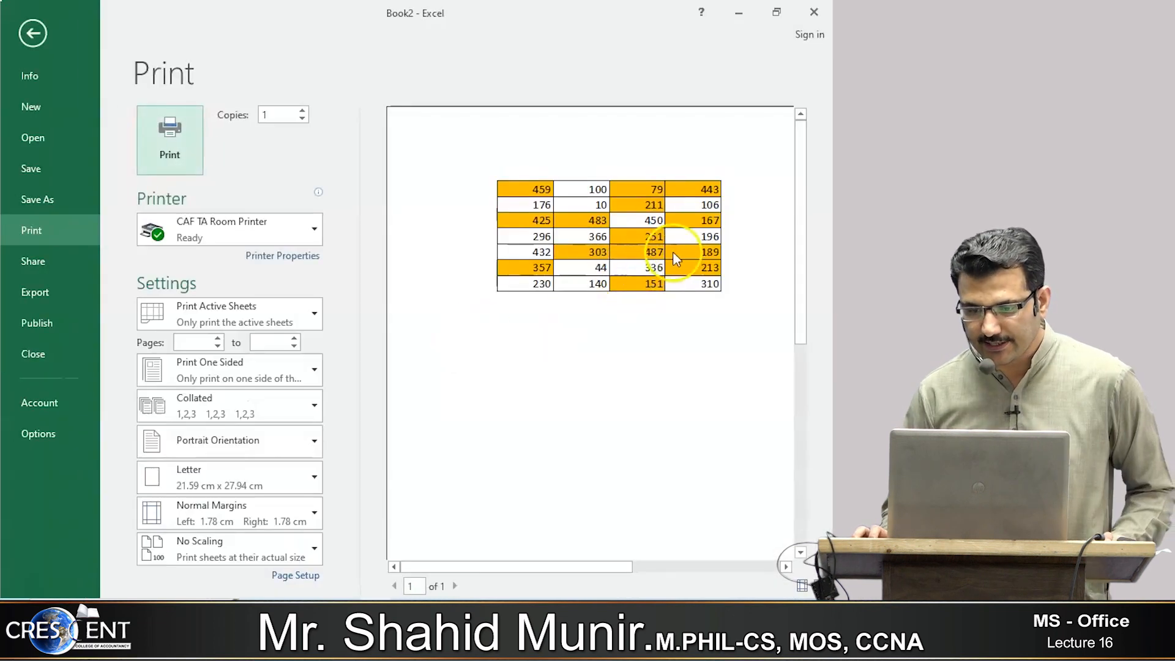
{"action": "left_click", "coordinate": [677, 252]}
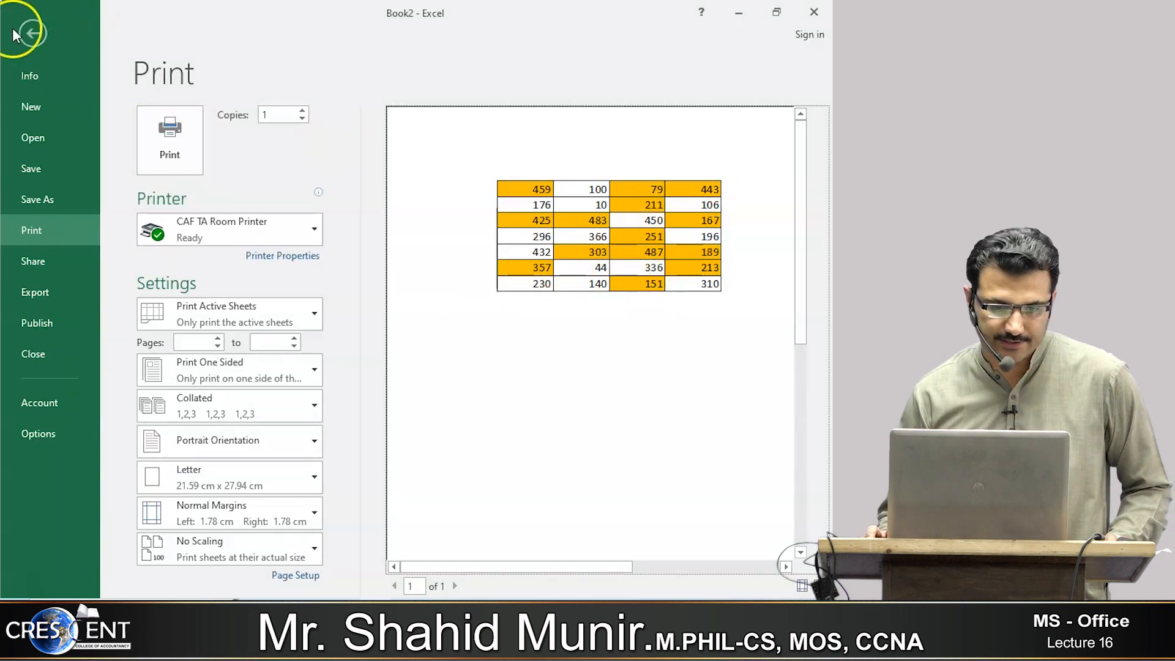
{"action": "left_click", "coordinate": [36, 35]}
{"action": "left_click", "coordinate": [257, 288]}
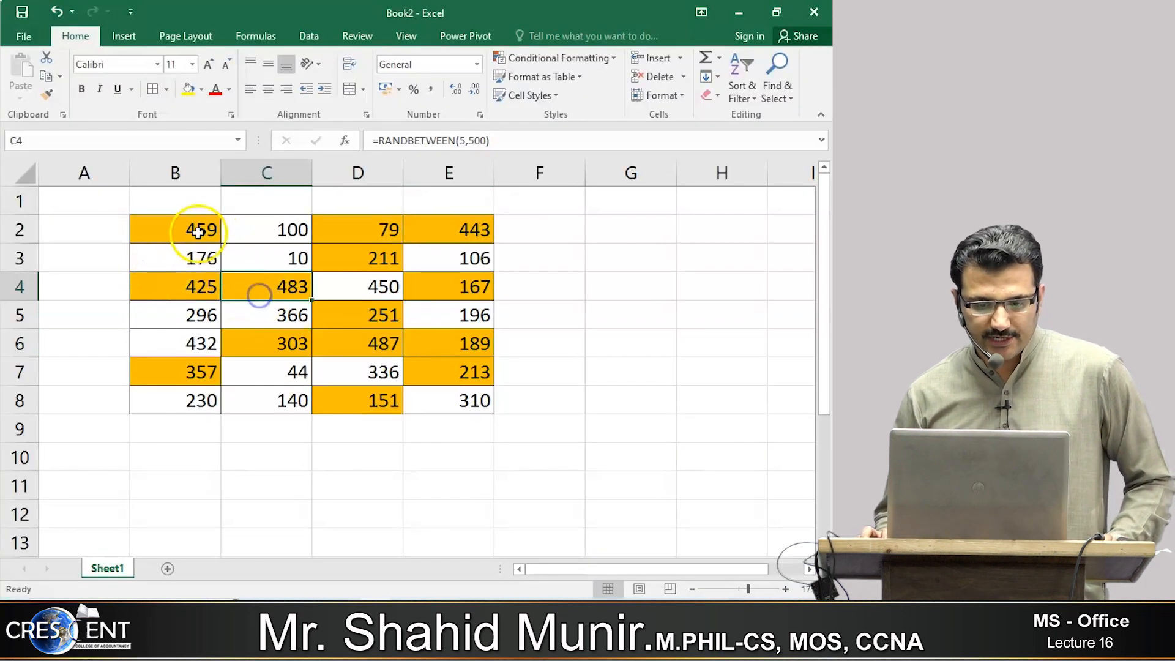
{"action": "left_click", "coordinate": [193, 233]}
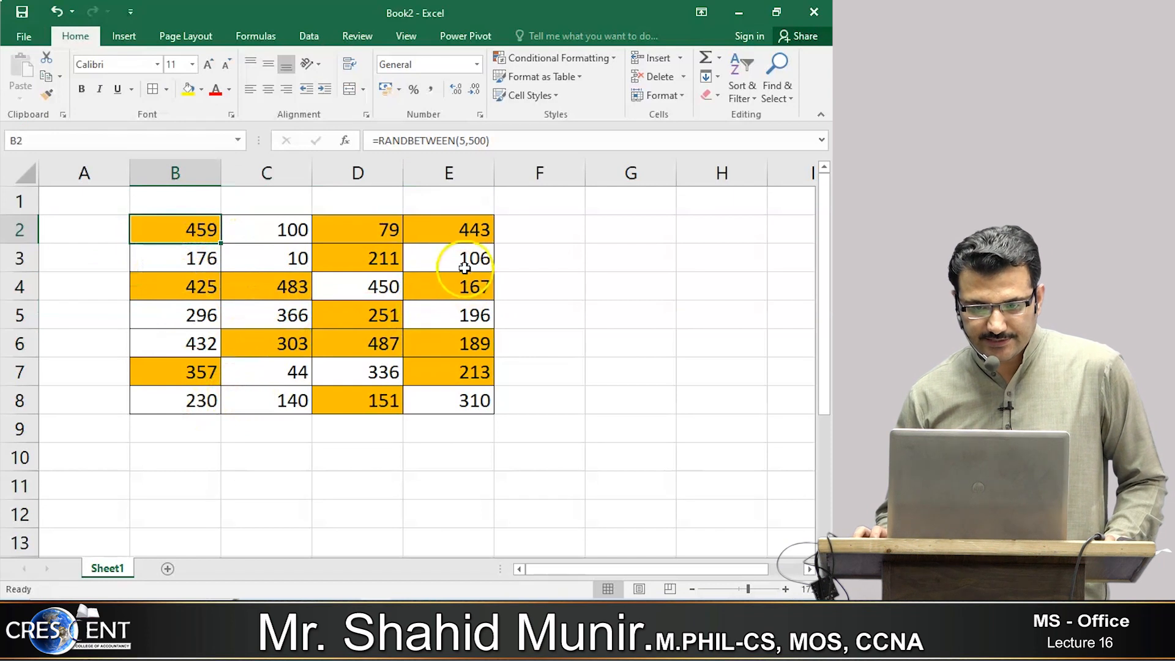
{"action": "left_click", "coordinate": [303, 231]}
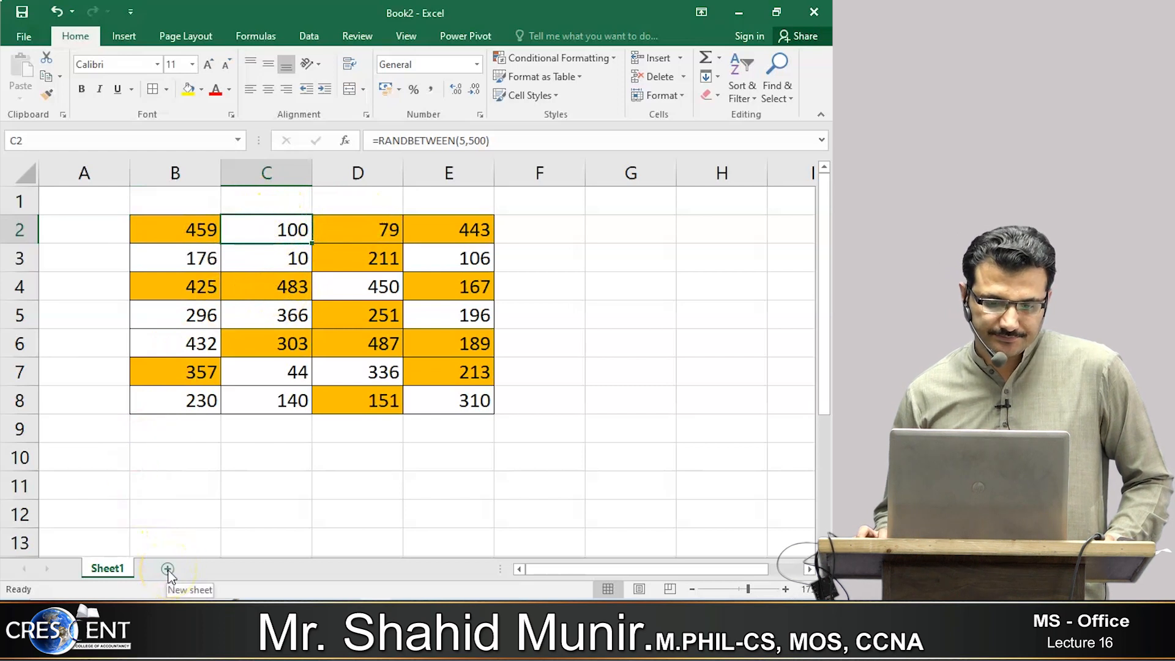
{"action": "left_click", "coordinate": [168, 230]}
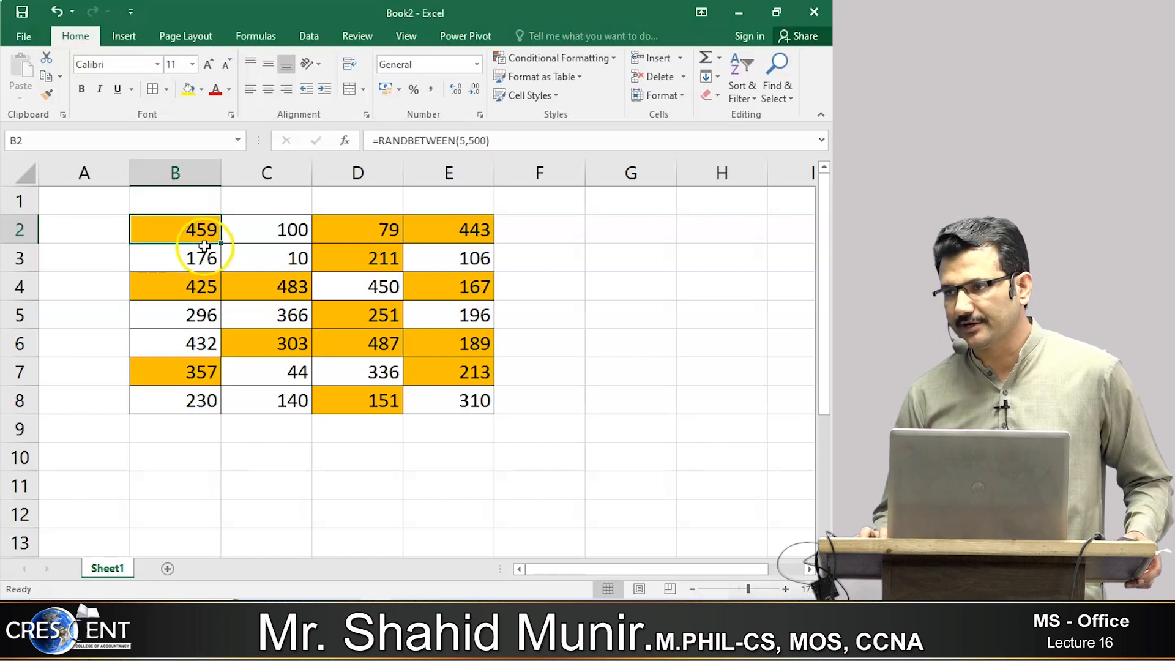
Step: Add a new worksheet after Sheet1 and magnify its view
{"action": "left_click", "coordinate": [167, 568]}
{"action": "scroll", "coordinate": [124, 265], "scroll_direction": "up", "scroll_amount": 9}
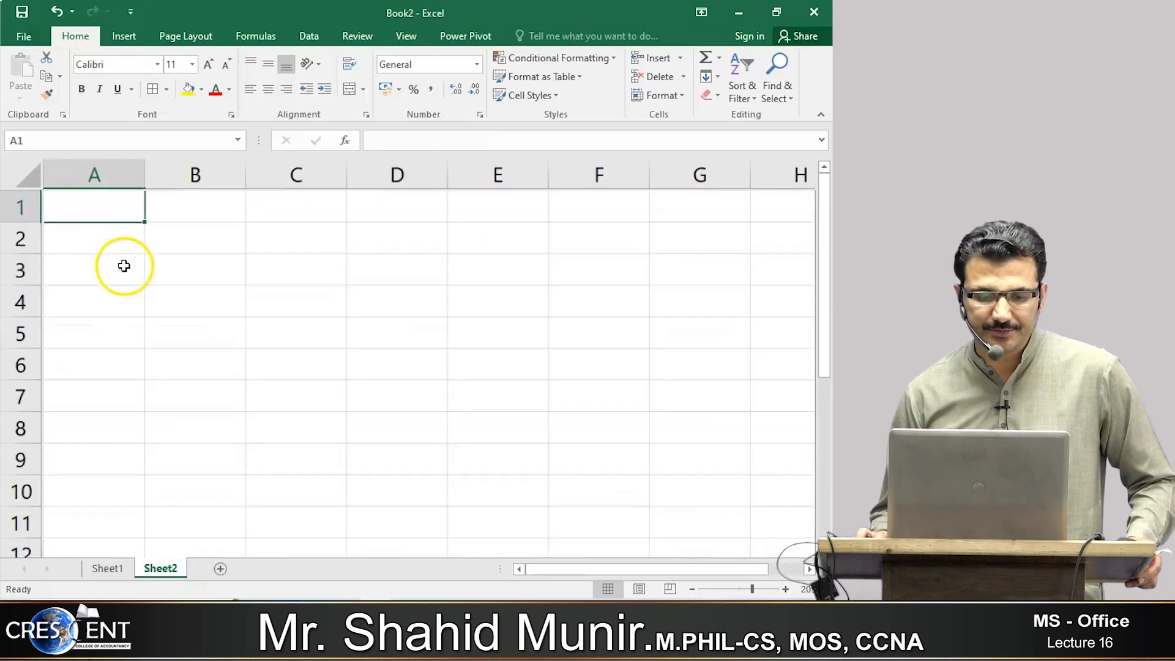
{"action": "scroll", "coordinate": [124, 265], "scroll_direction": "down", "scroll_amount": 4}
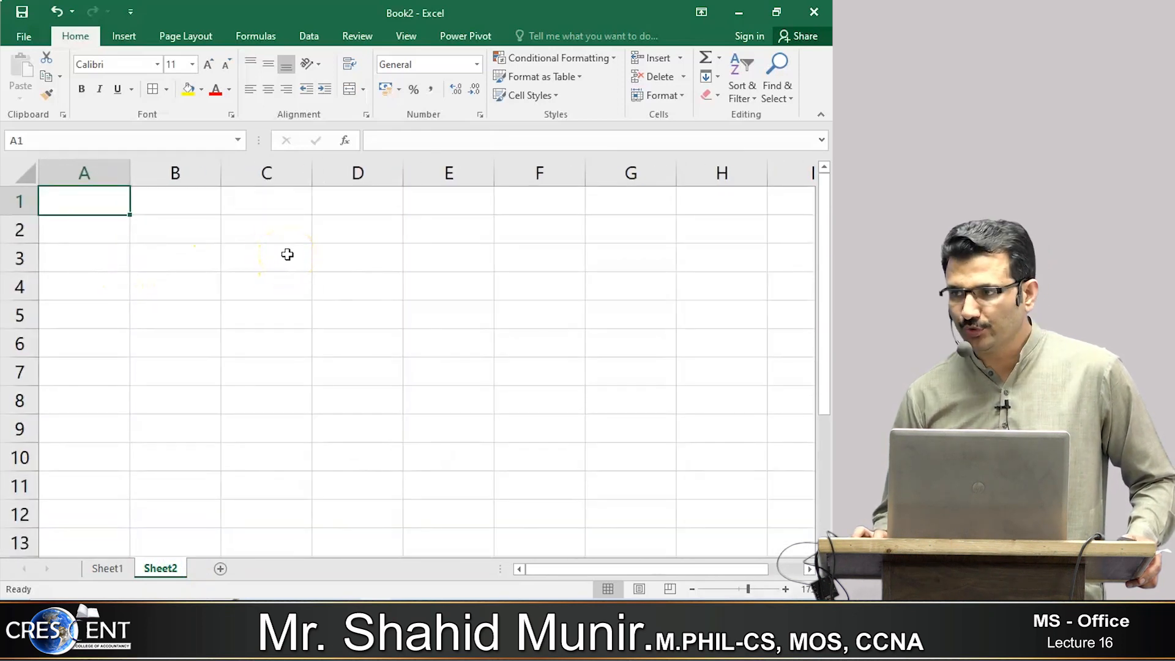
Step: Select empty cells B2, C2, C4 and C3 in turn to point out individual cells
{"action": "left_click", "coordinate": [202, 241]}
{"action": "left_click", "coordinate": [306, 242]}
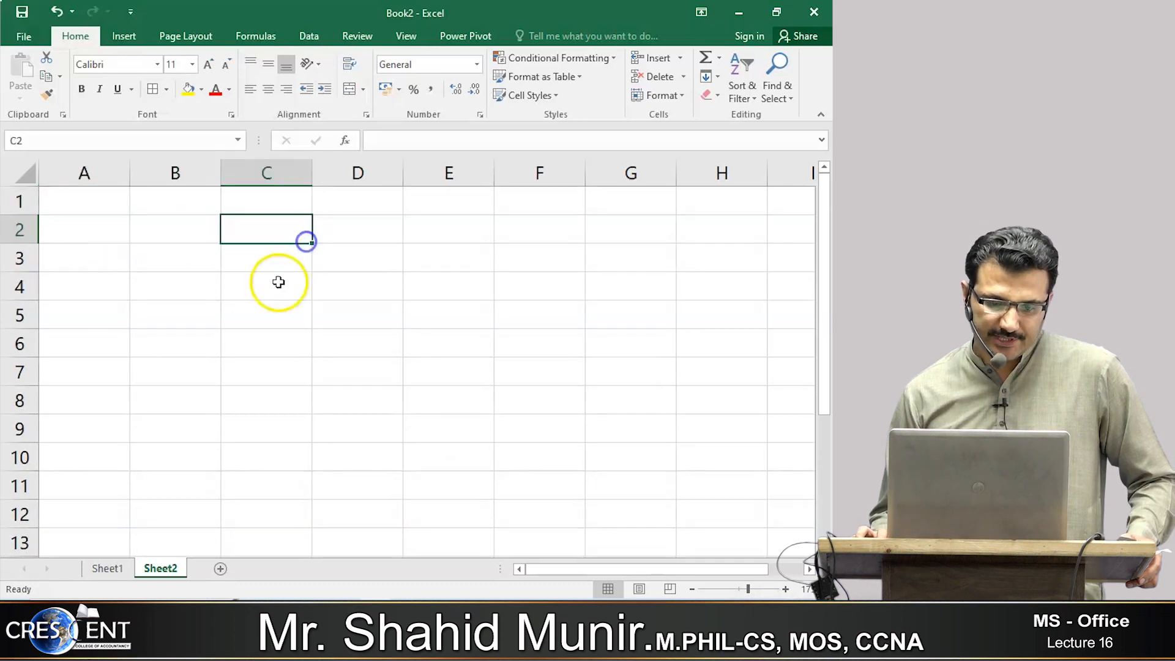
{"action": "left_click", "coordinate": [276, 285]}
{"action": "left_click", "coordinate": [275, 257]}
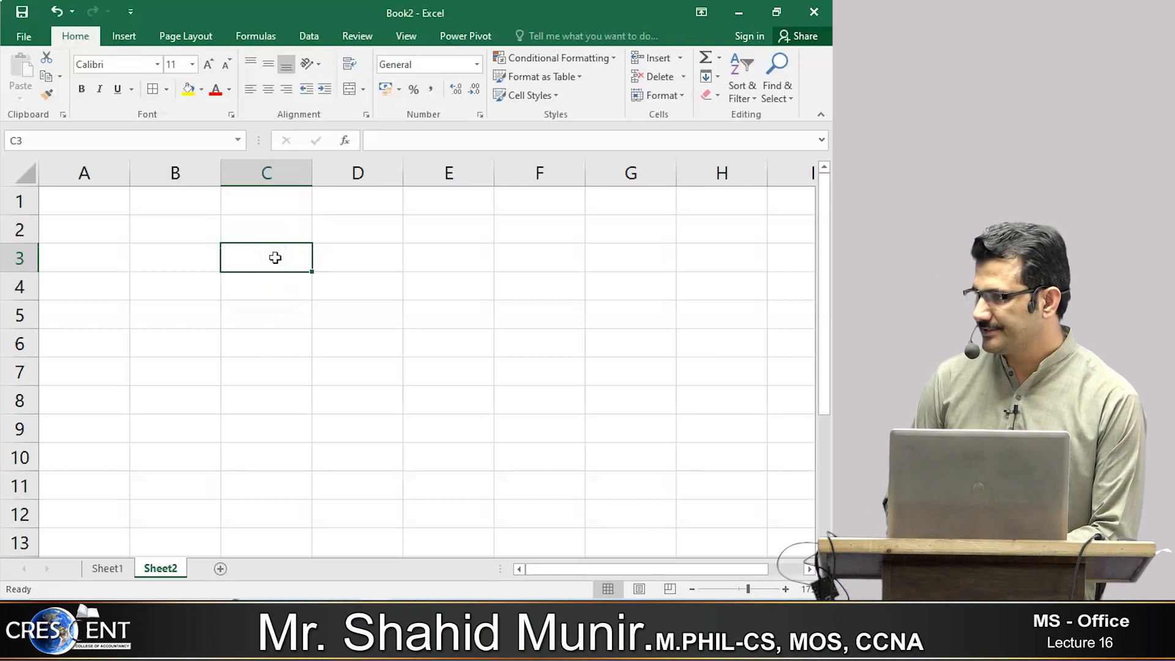
Step: Select whole columns A to D and row 3 in turn to point out columns and rows, ending on cell B3
{"action": "left_click", "coordinate": [273, 175]}
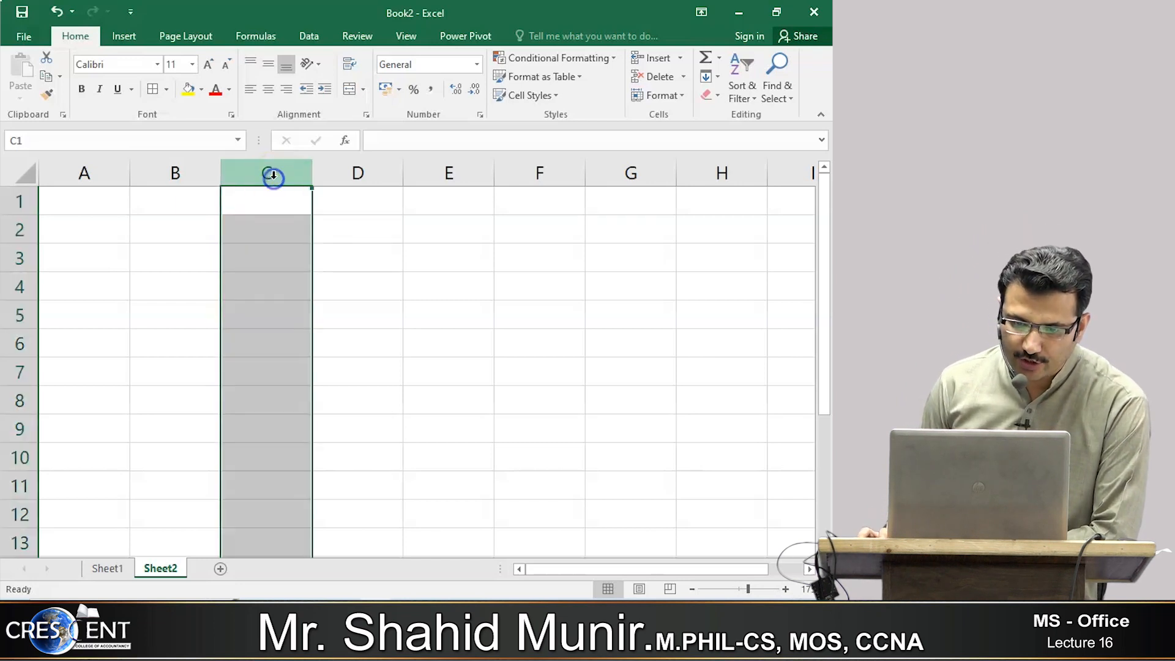
{"action": "left_click", "coordinate": [197, 173]}
{"action": "left_click", "coordinate": [79, 176]}
{"action": "left_click", "coordinate": [173, 176]}
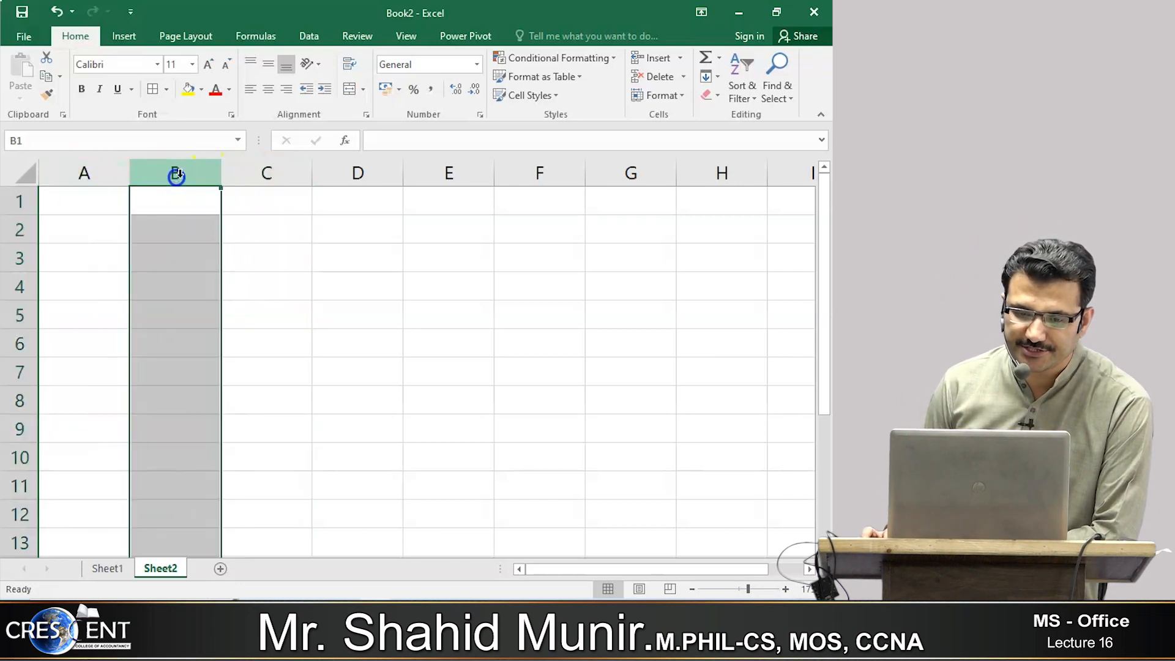
{"action": "left_click", "coordinate": [254, 176]}
{"action": "left_click", "coordinate": [345, 177]}
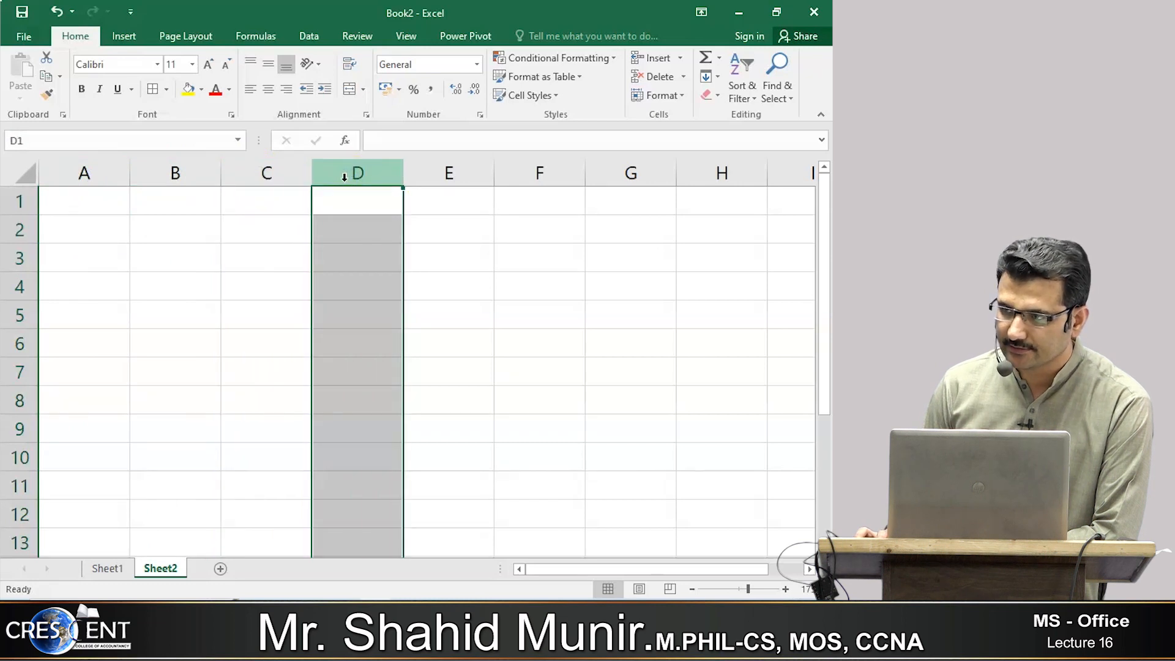
{"action": "left_click", "coordinate": [20, 253]}
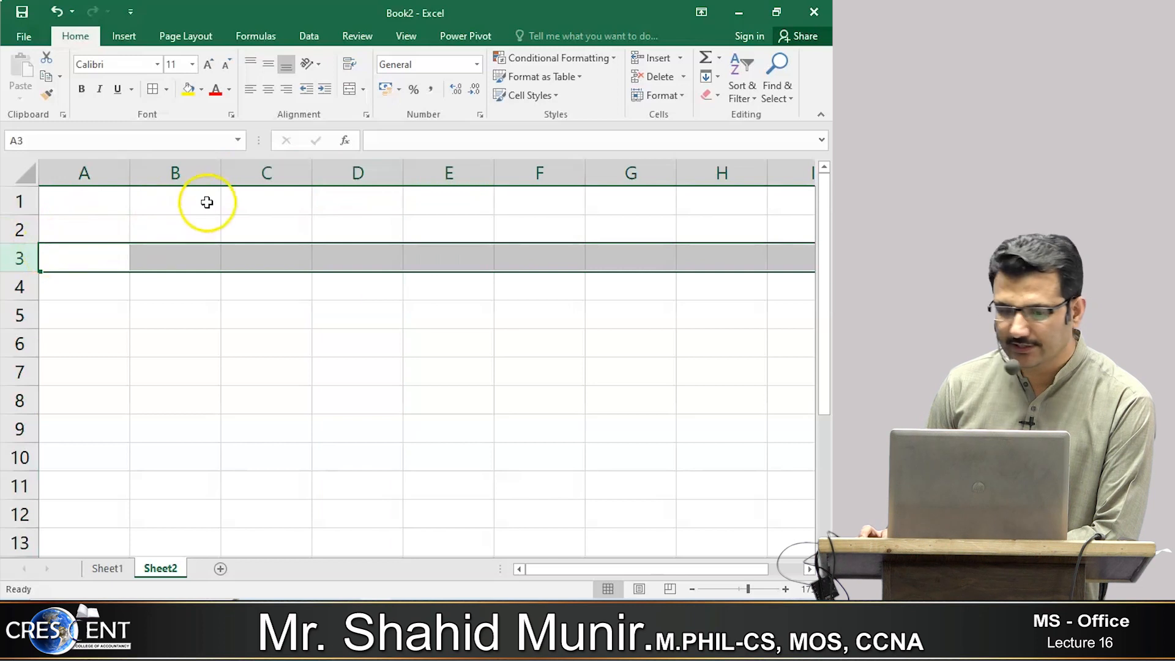
{"action": "left_click", "coordinate": [176, 166]}
{"action": "left_click", "coordinate": [21, 257]}
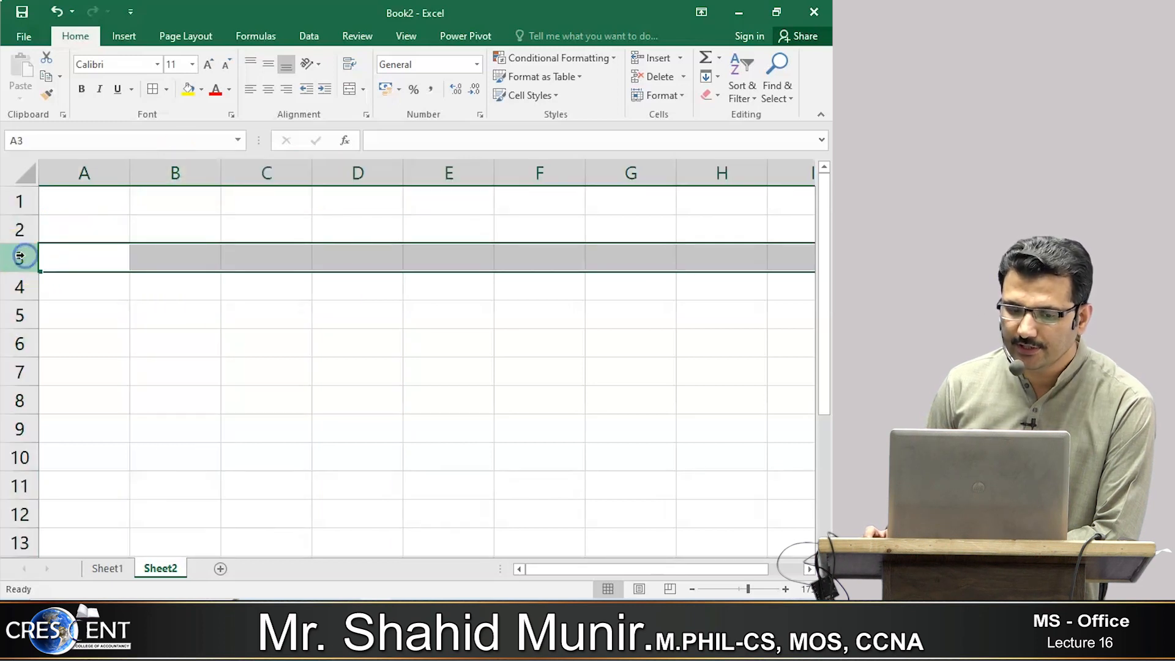
{"action": "left_click", "coordinate": [202, 261]}
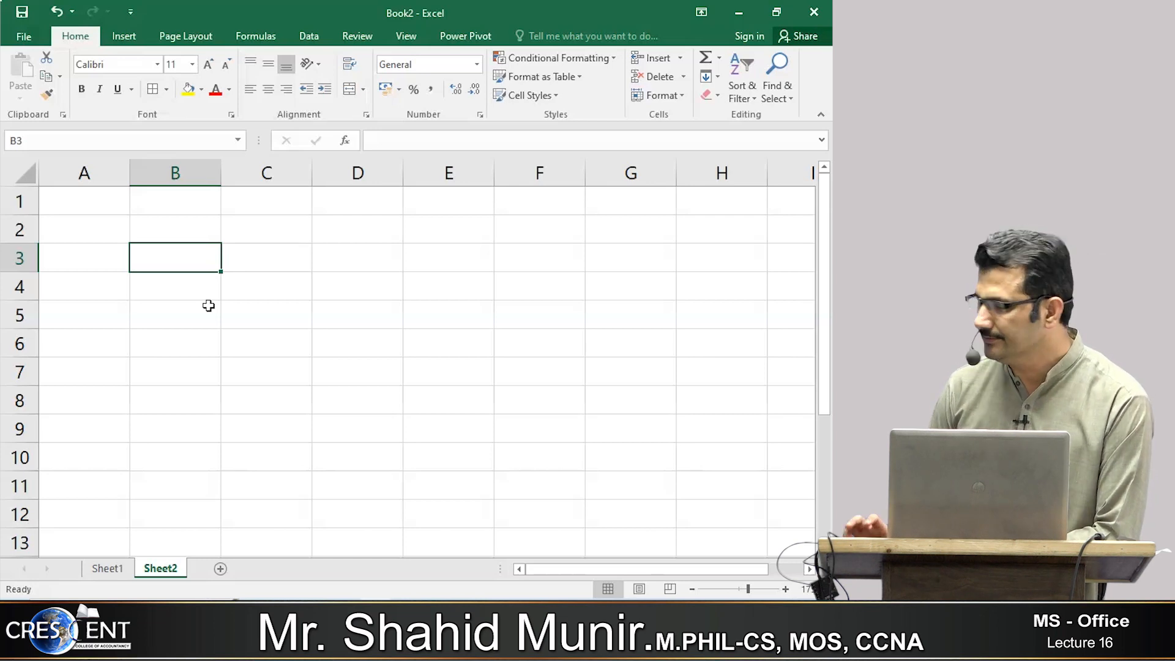
Step: Enter the text CRESCENT COLLEGE in cell B1
{"action": "left_click", "coordinate": [174, 209]}
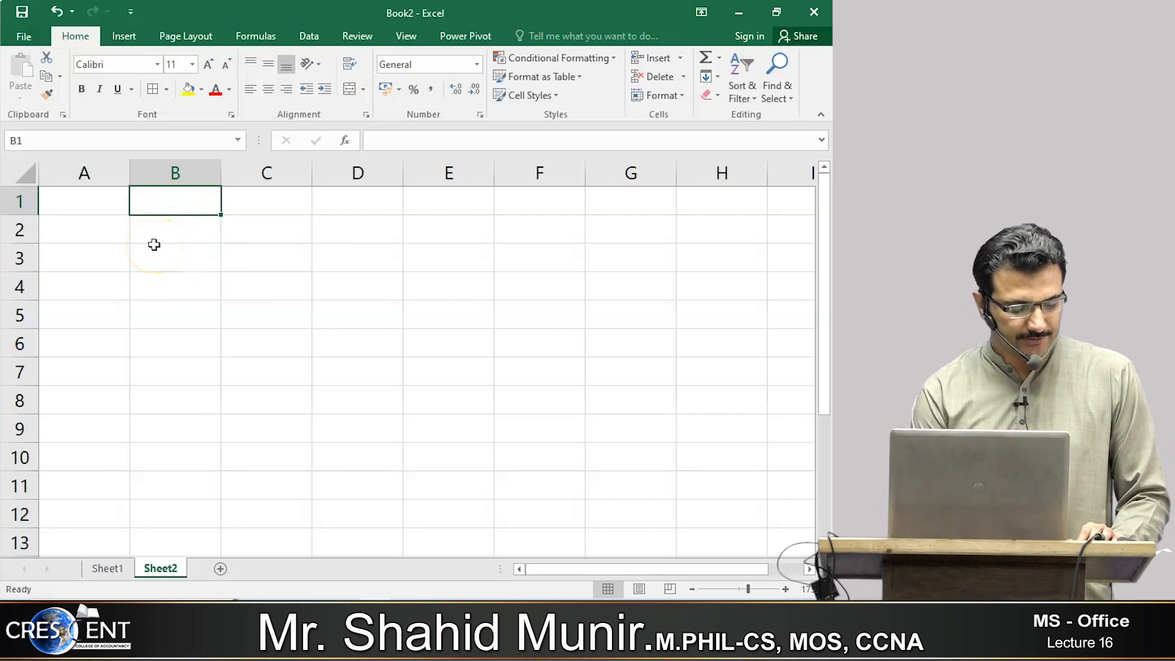
{"action": "type", "text": "c"}
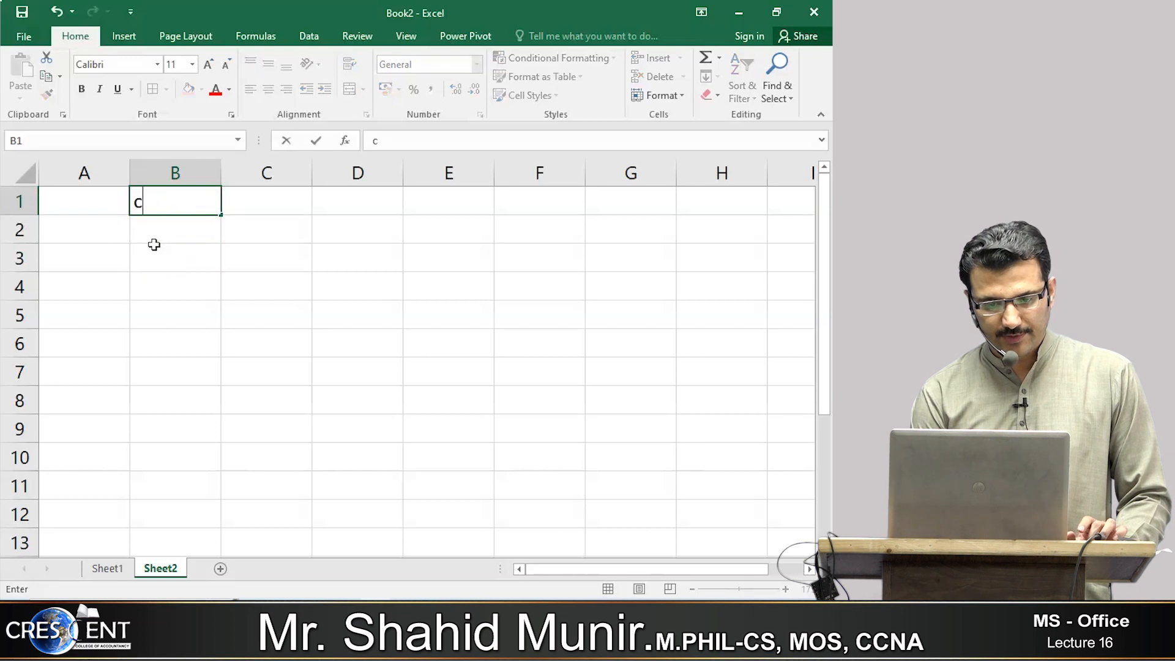
{"action": "type", "text": "CRE"}
{"action": "type", "text": "SCNET"}
{"action": "key", "text": "BackSpace"}
{"action": "key", "text": "BackSpace"}
{"action": "type", "text": "ENT"}
{"action": "type", "text": "LEFG"}
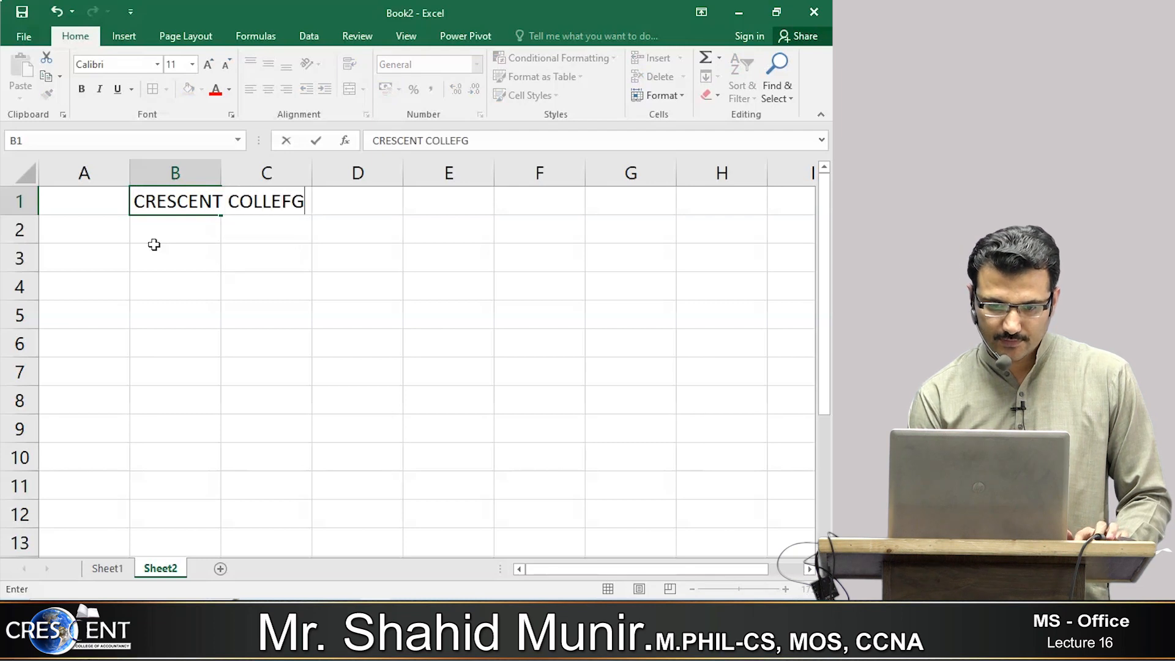
{"action": "key", "text": "BackSpace"}
{"action": "key", "text": "BackSpace"}
{"action": "key", "text": "BackSpace"}
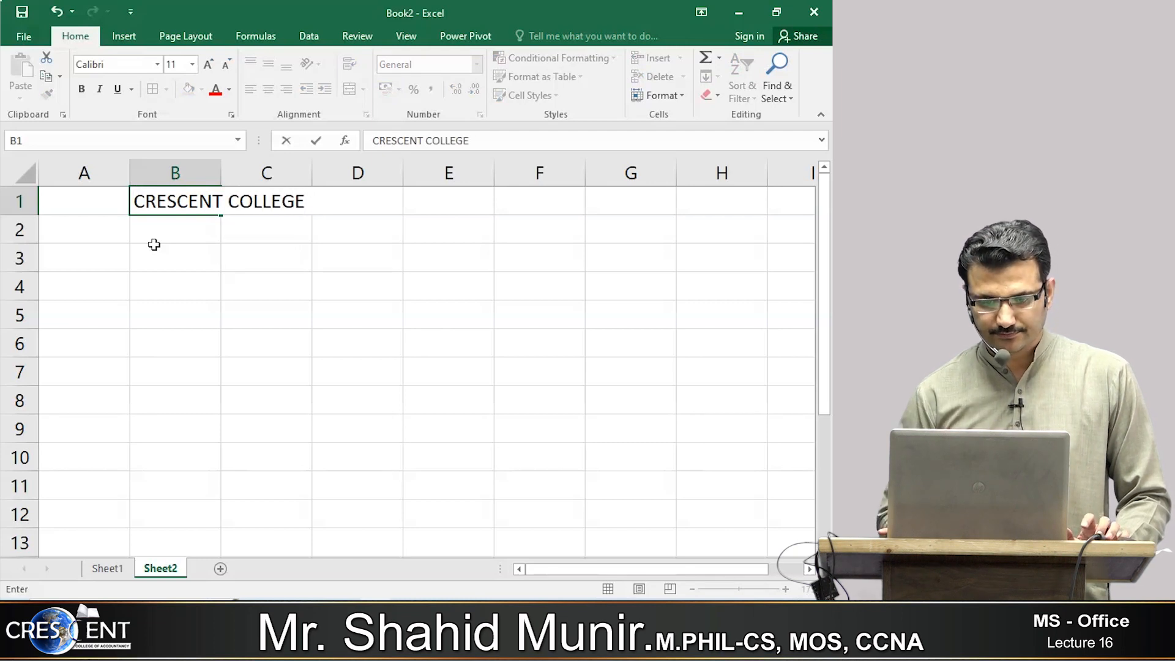
{"action": "key", "text": "Return"}
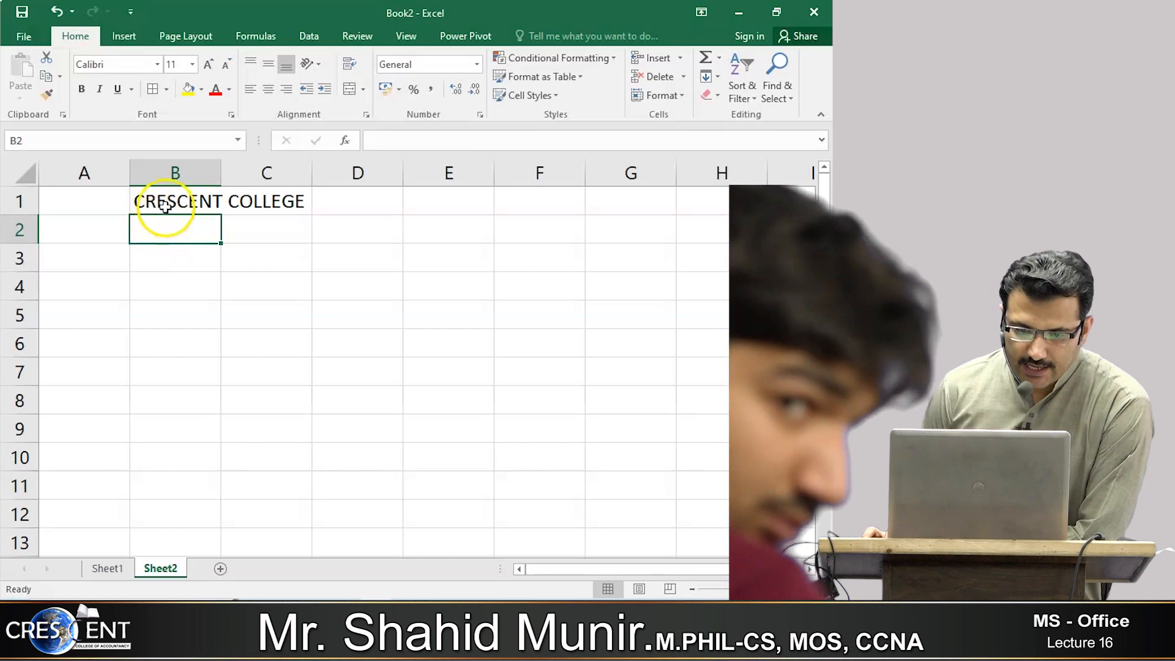
Step: Compare the contents of cells B1 and C1 to check which cell holds the overflowing text
{"action": "left_click", "coordinate": [164, 205]}
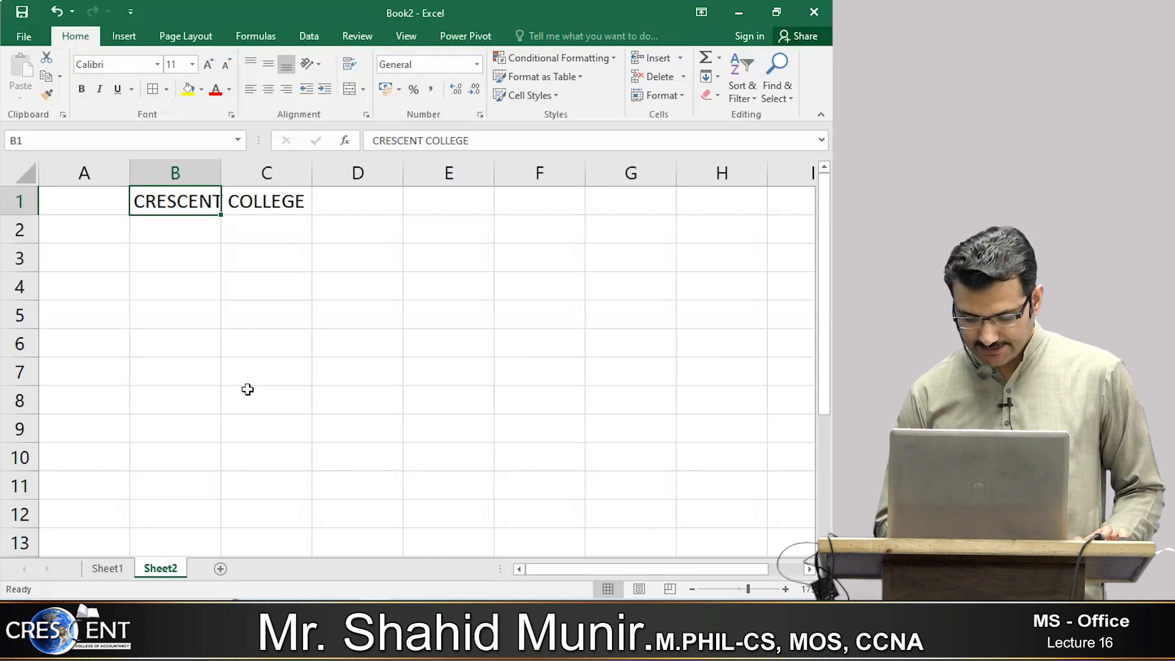
{"action": "key", "text": "Right"}
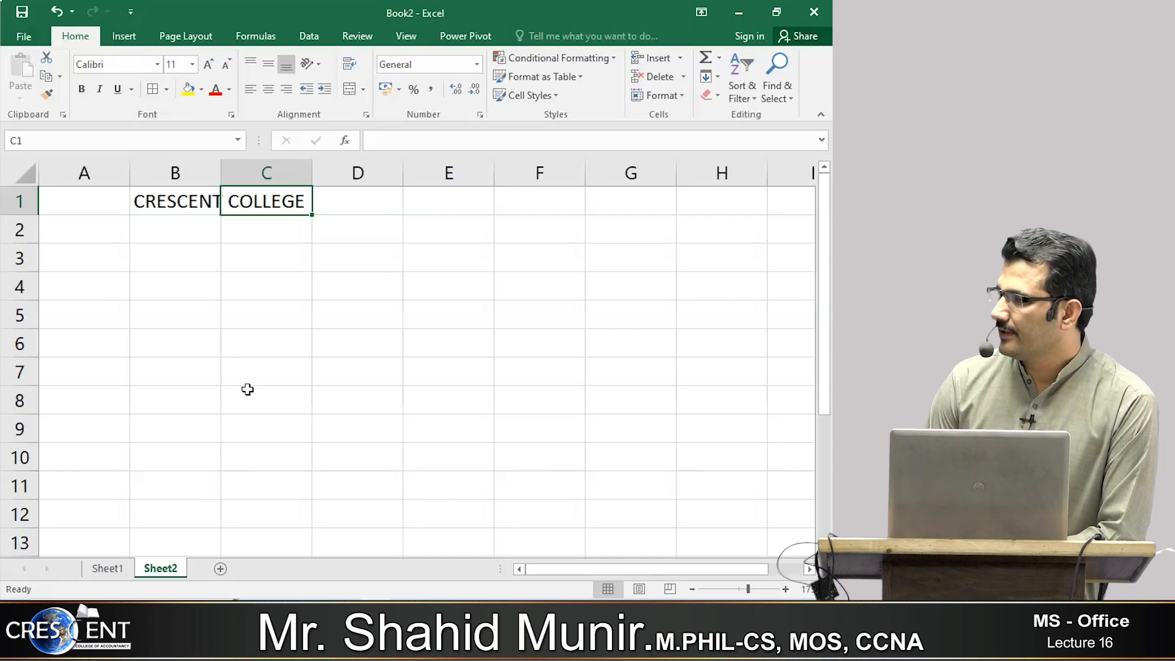
{"action": "key", "text": "Left"}
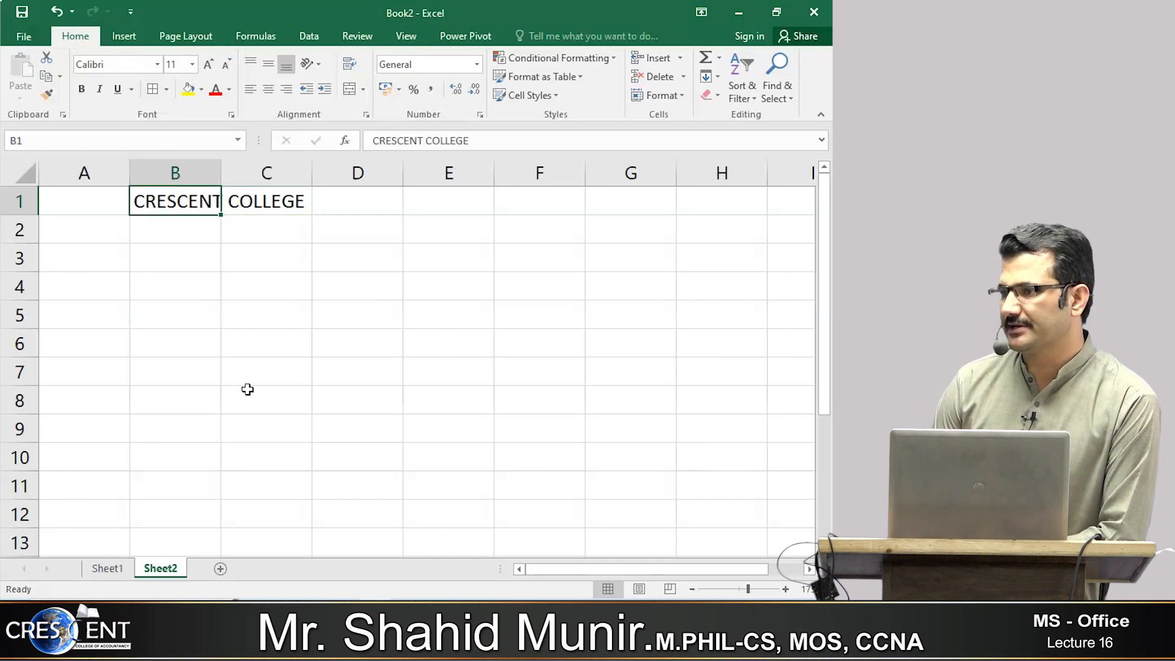
{"action": "key", "text": "Right"}
{"action": "key", "text": "Left"}
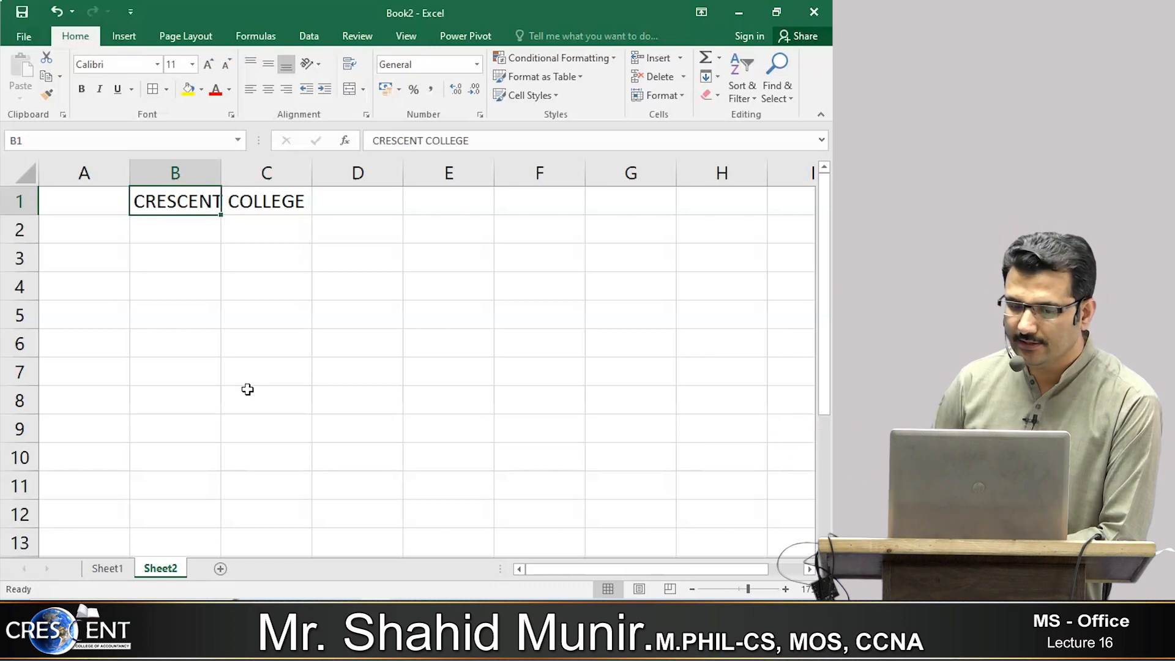
Step: Enter 10 in cell C1, beside the overflowing CRESCENT COLLEGE text
{"action": "key", "text": "Right"}
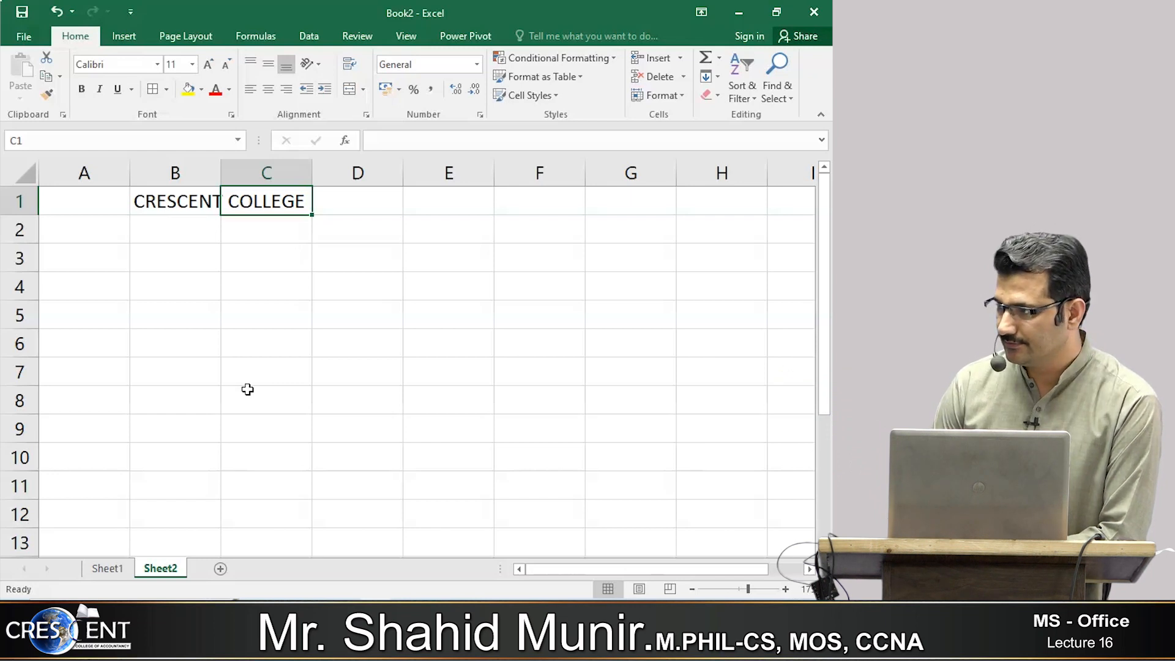
{"action": "key", "text": "Left"}
{"action": "key", "text": "Right"}
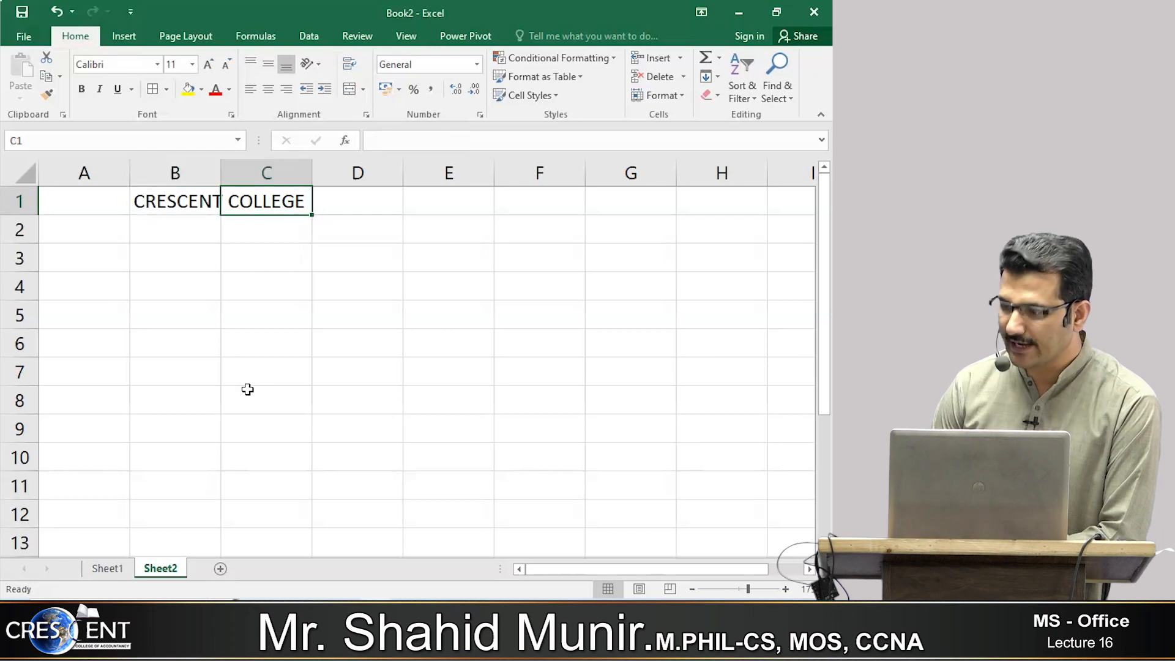
{"action": "type", "text": "10"}
{"action": "key", "text": "Return"}
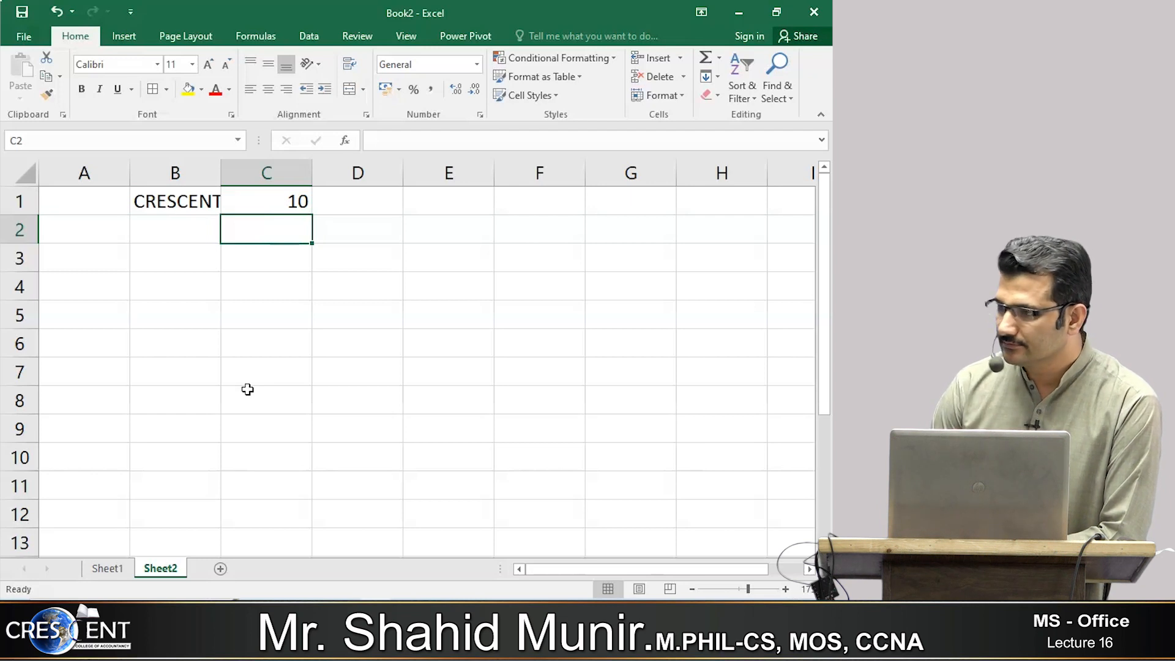
Step: Select cell B1 and examine the row height and column width options among the cell formatting commands
{"action": "key", "text": "Left"}
{"action": "key", "text": "Up"}
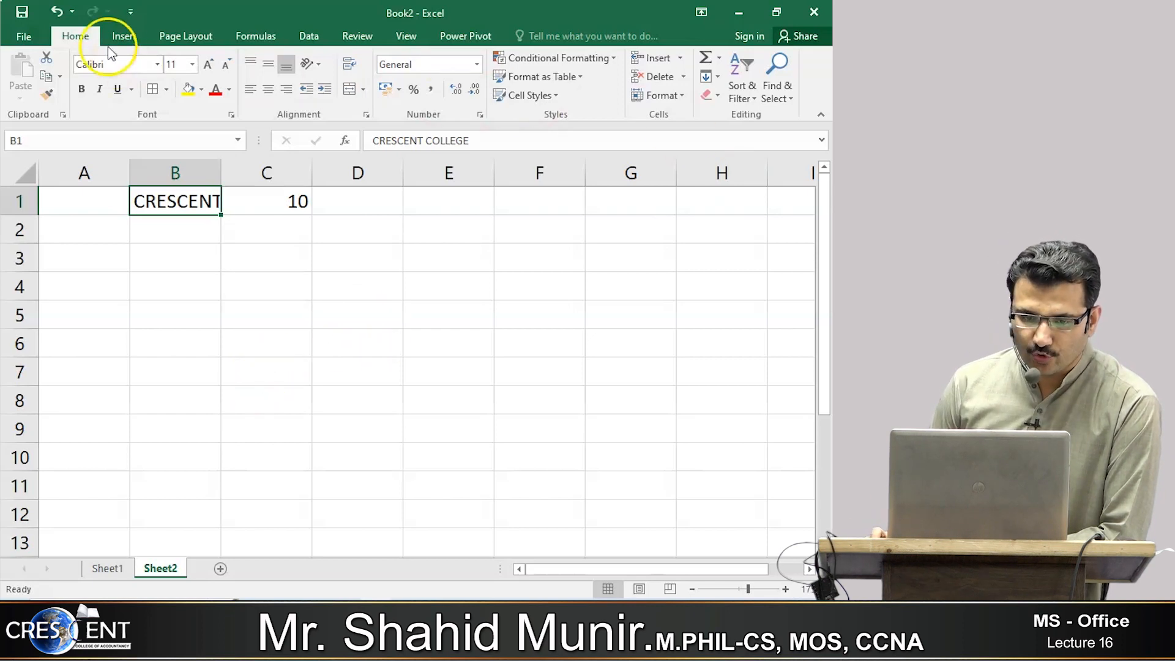
{"action": "left_click", "coordinate": [669, 99]}
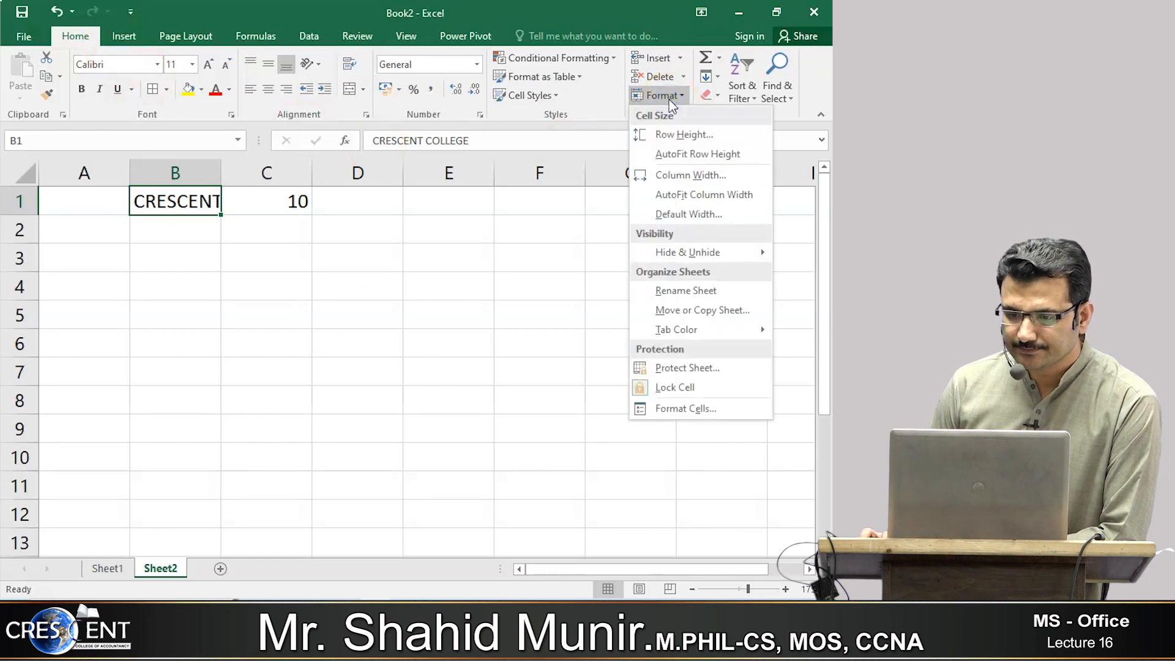
{"action": "left_click", "coordinate": [670, 99]}
{"action": "left_click", "coordinate": [670, 101]}
{"action": "left_click", "coordinate": [671, 99]}
{"action": "left_click", "coordinate": [670, 99]}
{"action": "left_click", "coordinate": [670, 99]}
{"action": "left_click", "coordinate": [670, 99]}
{"action": "left_click", "coordinate": [671, 99]}
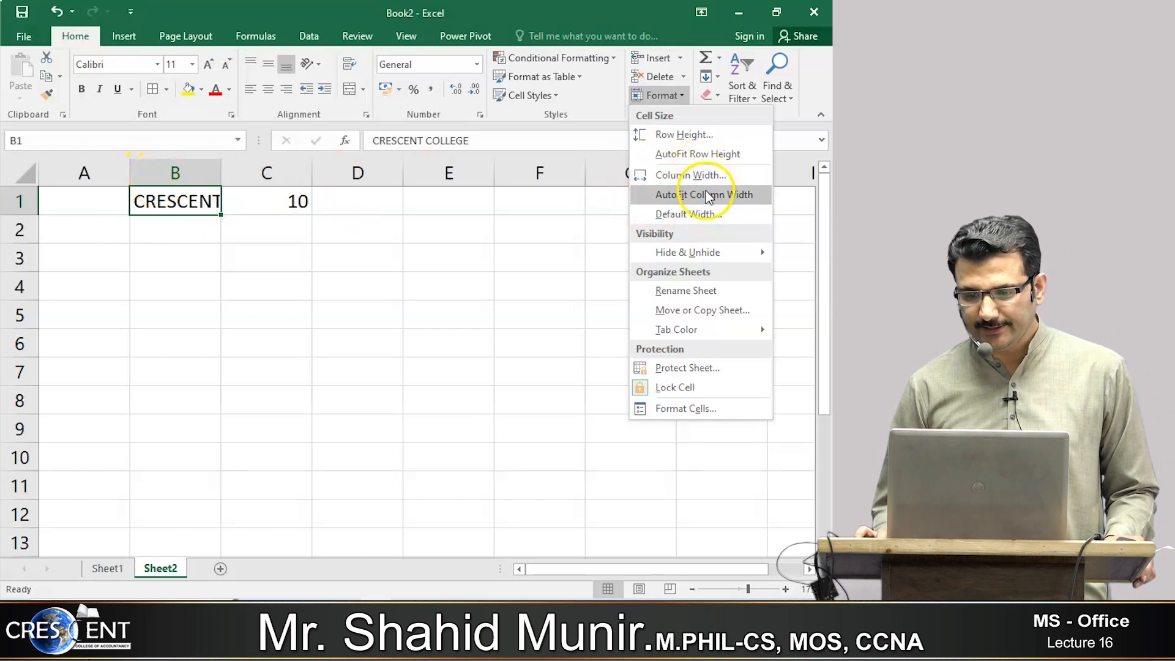
{"action": "left_click", "coordinate": [189, 207]}
{"action": "left_click", "coordinate": [181, 173]}
{"action": "left_click", "coordinate": [186, 197]}
Step: Set the width of column B to 0 using the Column Width dialog
{"action": "left_click", "coordinate": [681, 97]}
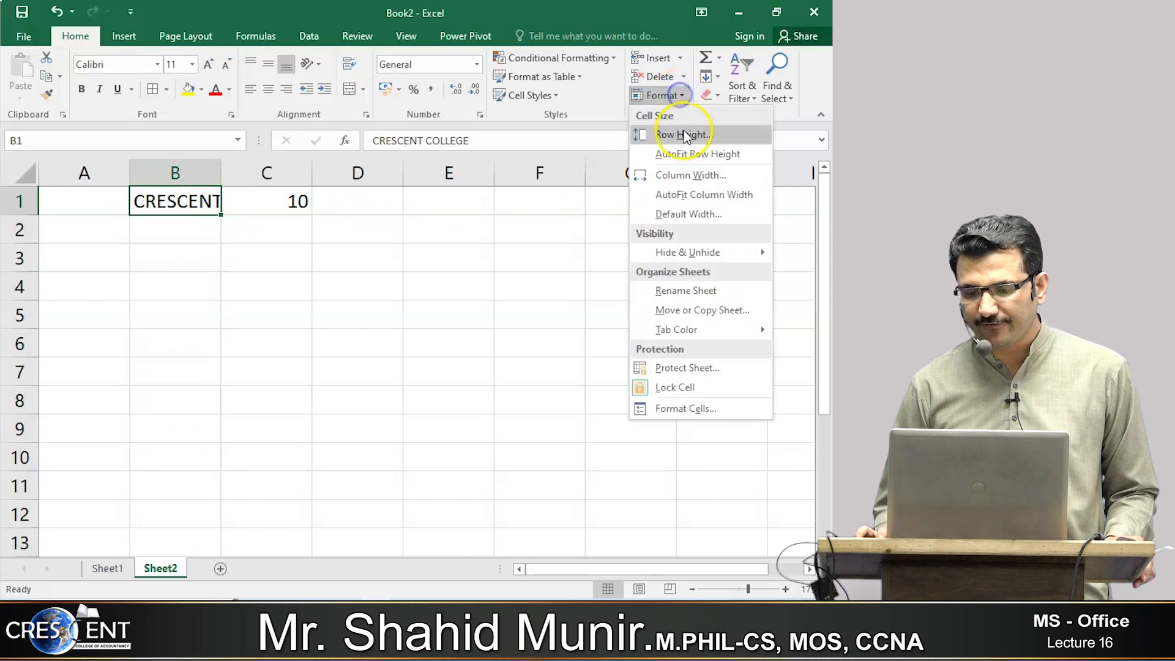
{"action": "left_click", "coordinate": [738, 176]}
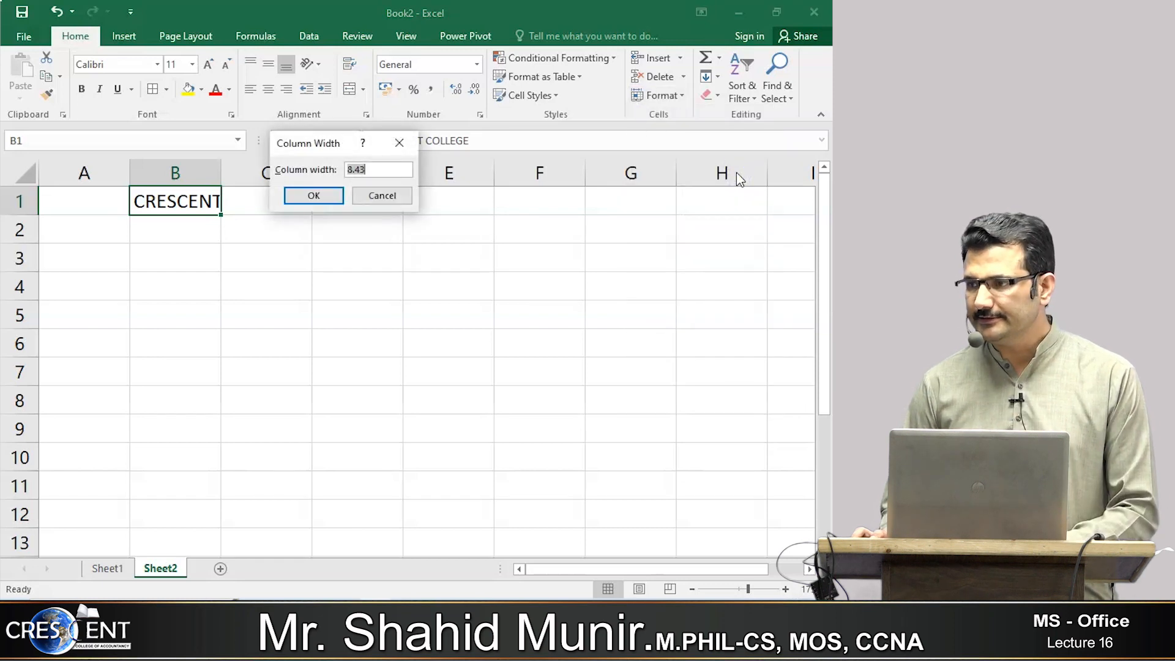
{"action": "left_click_drag", "start_coordinate": [340, 139], "coordinate": [451, 200]}
{"action": "left_click", "coordinate": [491, 227]}
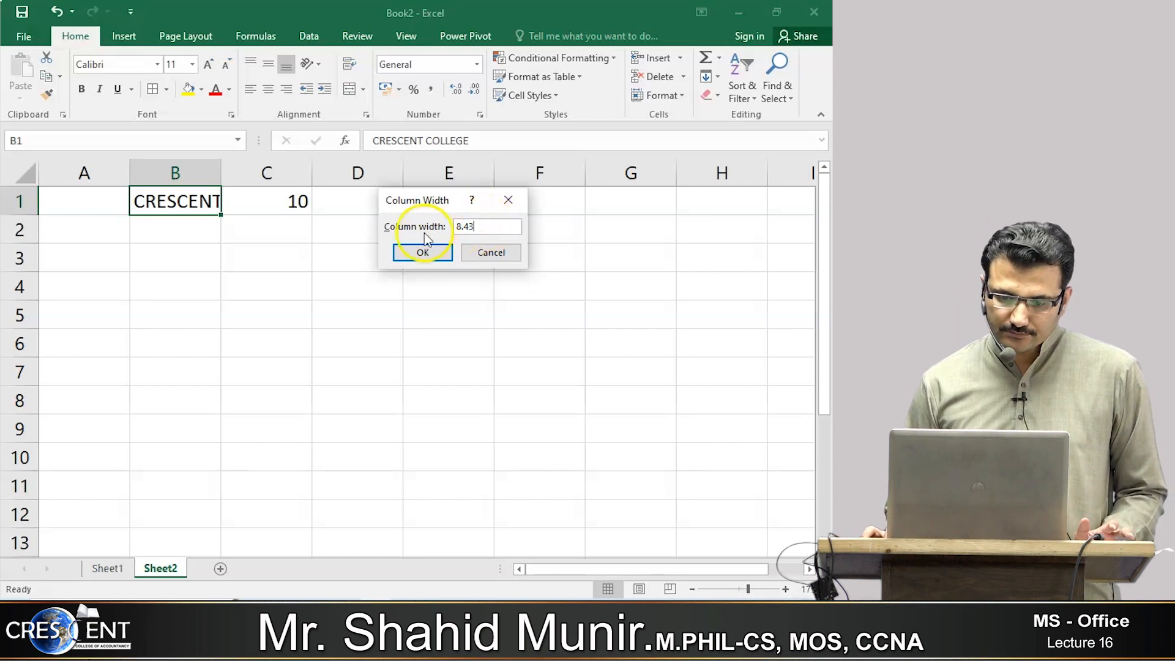
{"action": "left_click_drag", "start_coordinate": [483, 226], "coordinate": [417, 227]}
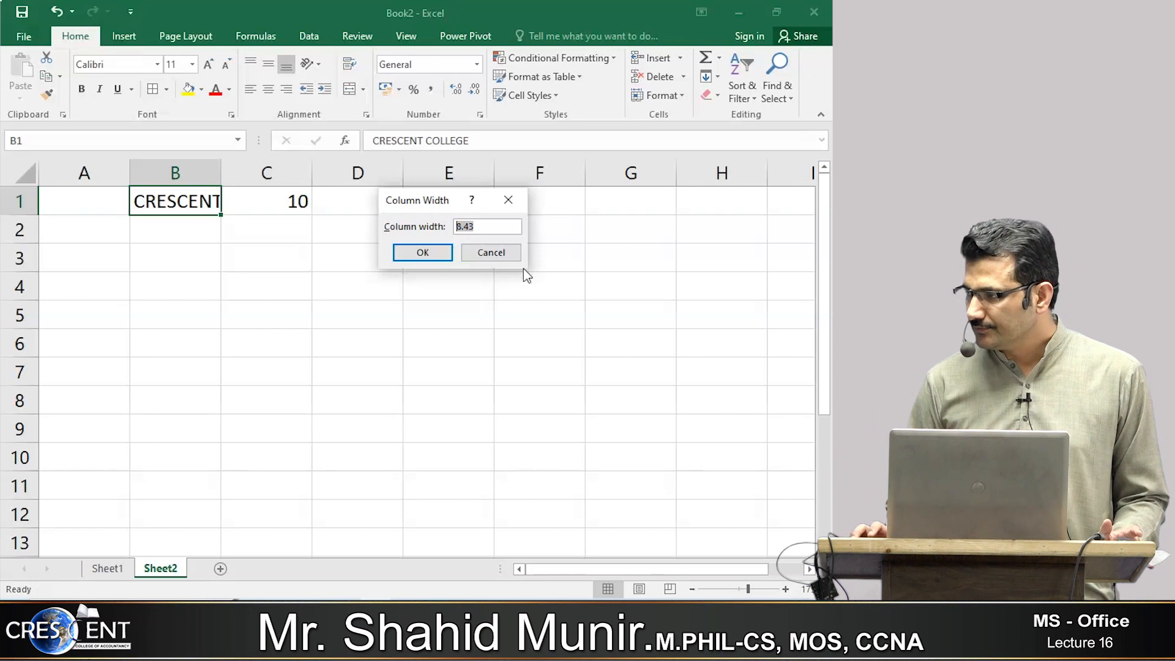
{"action": "type", "text": "0"}
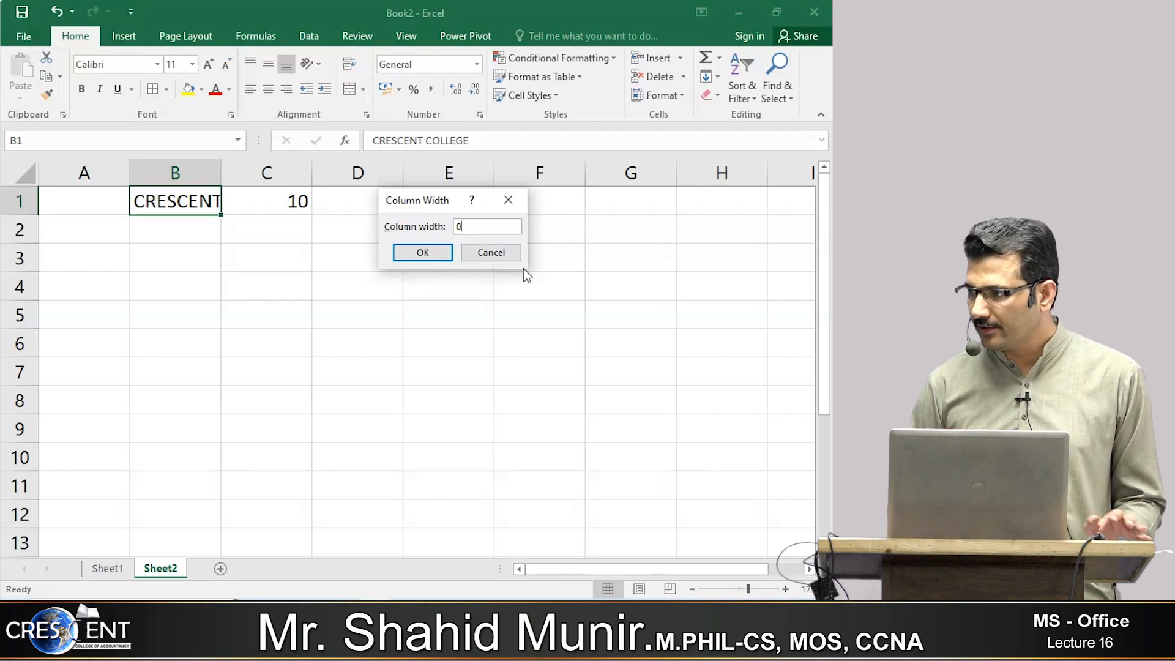
{"action": "left_click", "coordinate": [420, 253]}
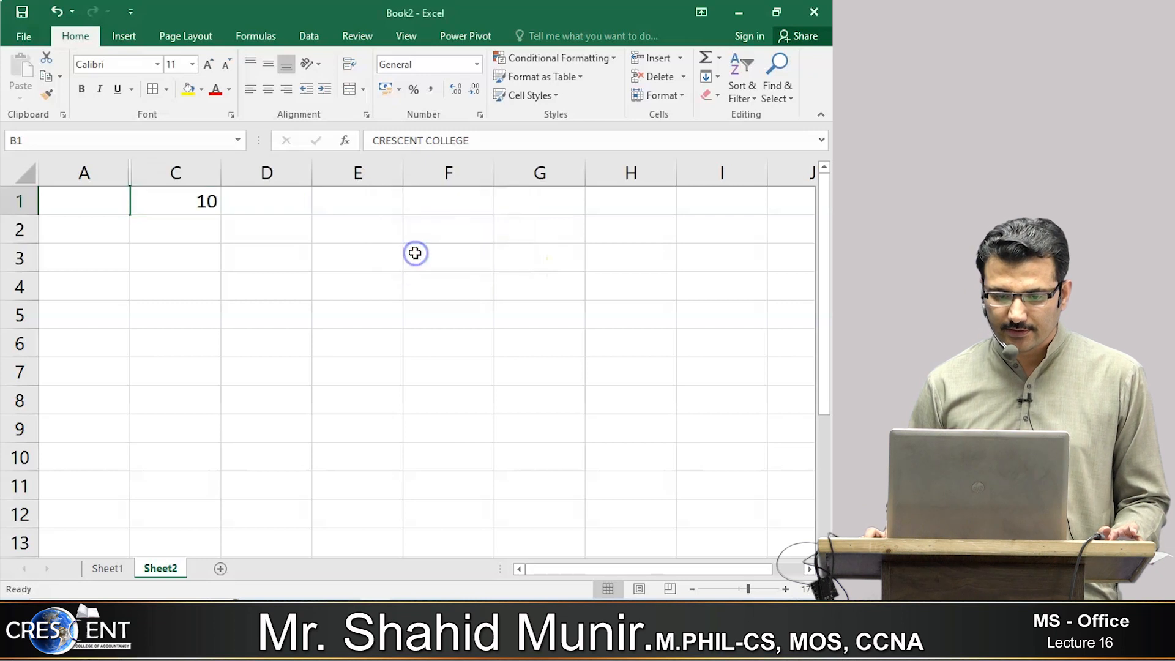
Step: Hide column E, and undo both the hiding and the zero width of column B
{"action": "left_click", "coordinate": [366, 177]}
{"action": "right_click", "coordinate": [370, 179]}
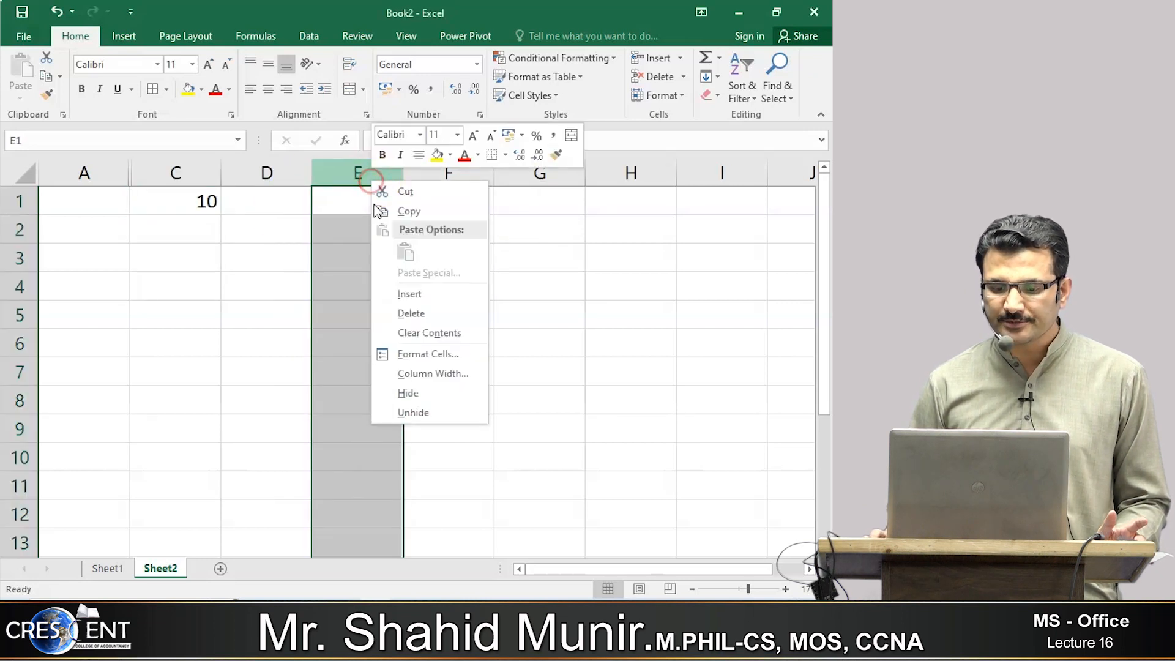
{"action": "left_click", "coordinate": [410, 394]}
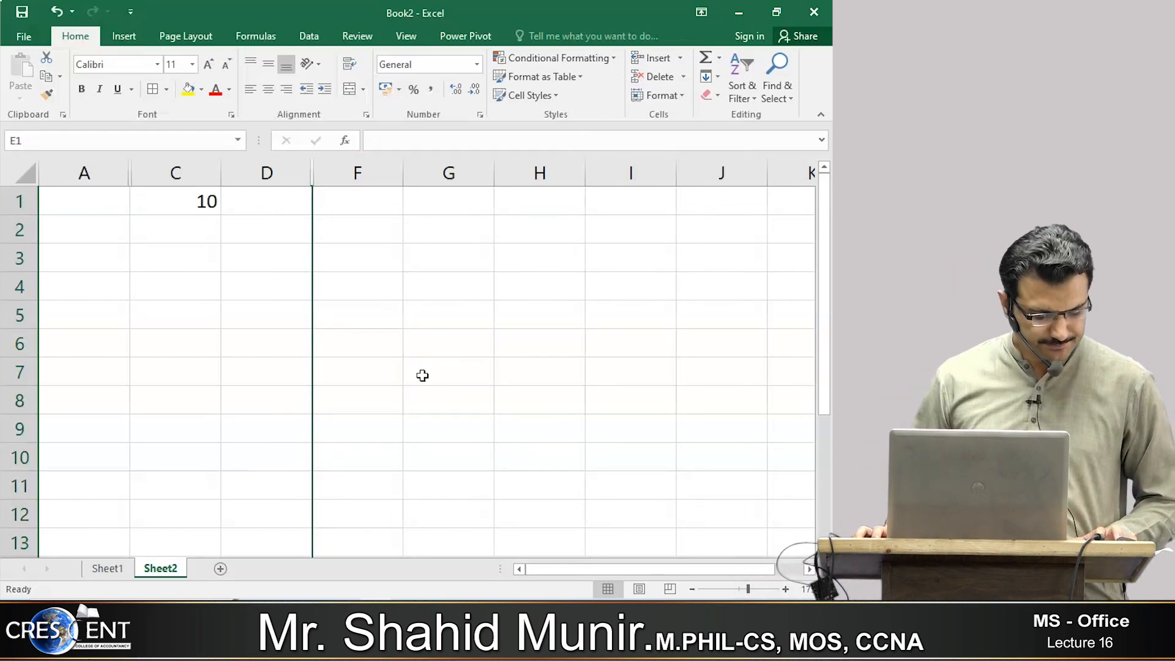
{"action": "key", "text": "ctrl+z"}
{"action": "key", "text": "ctrl+z"}
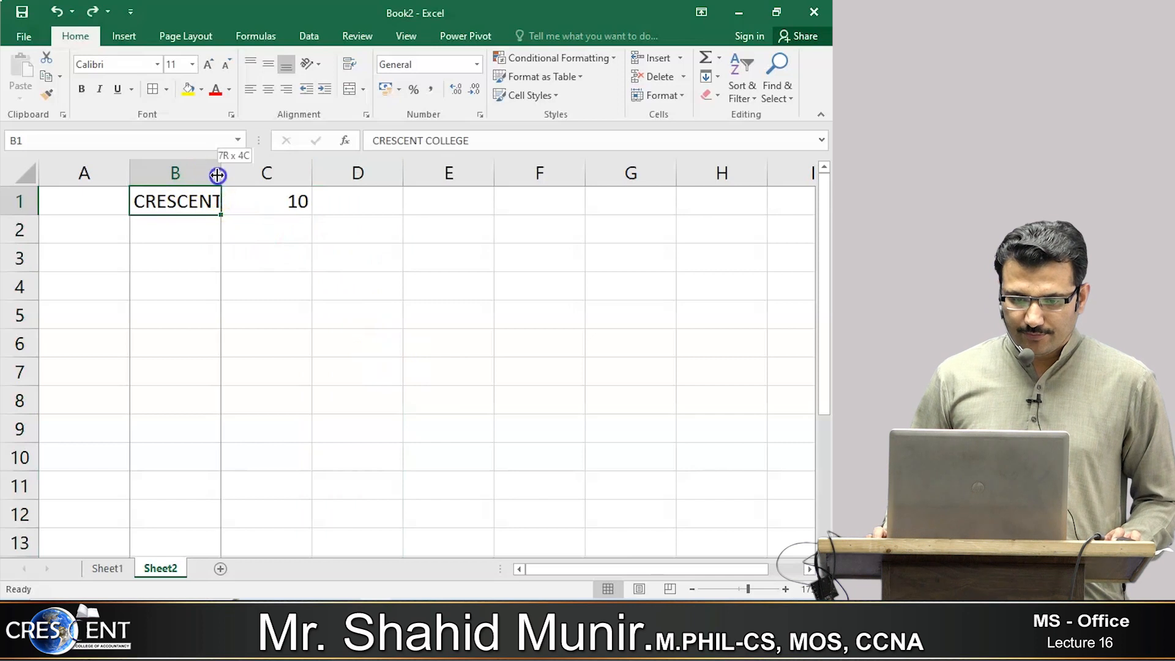
Step: Try to set the width of column B to 32767 and dismiss the Column Width dialog
{"action": "left_click", "coordinate": [212, 175]}
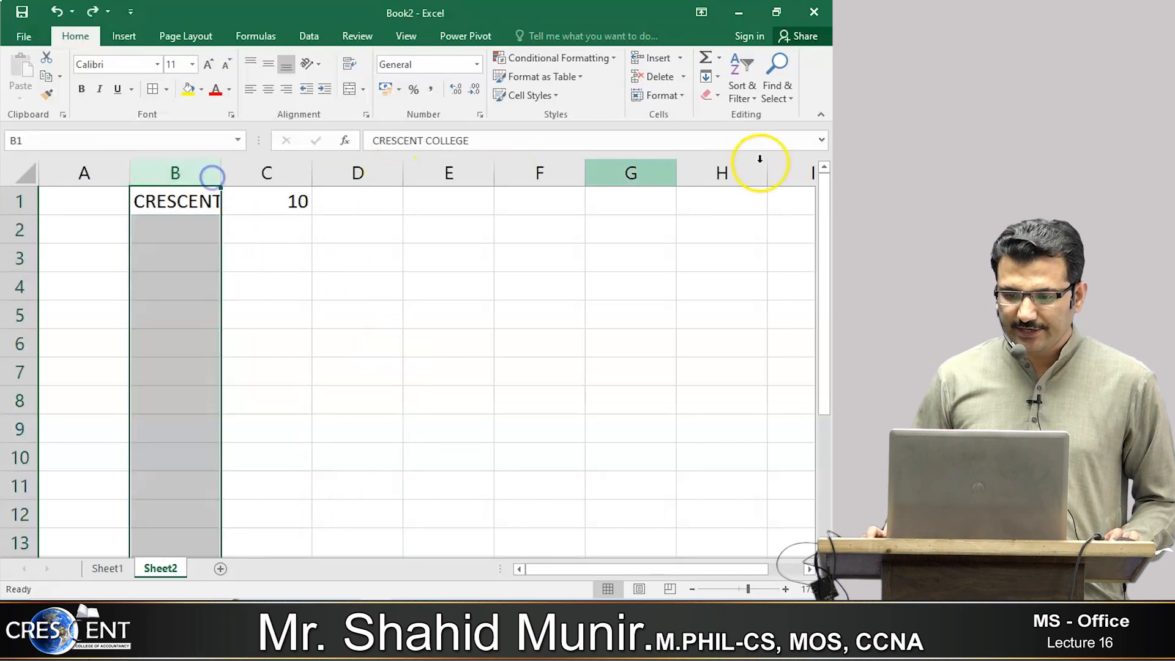
{"action": "left_click", "coordinate": [676, 98]}
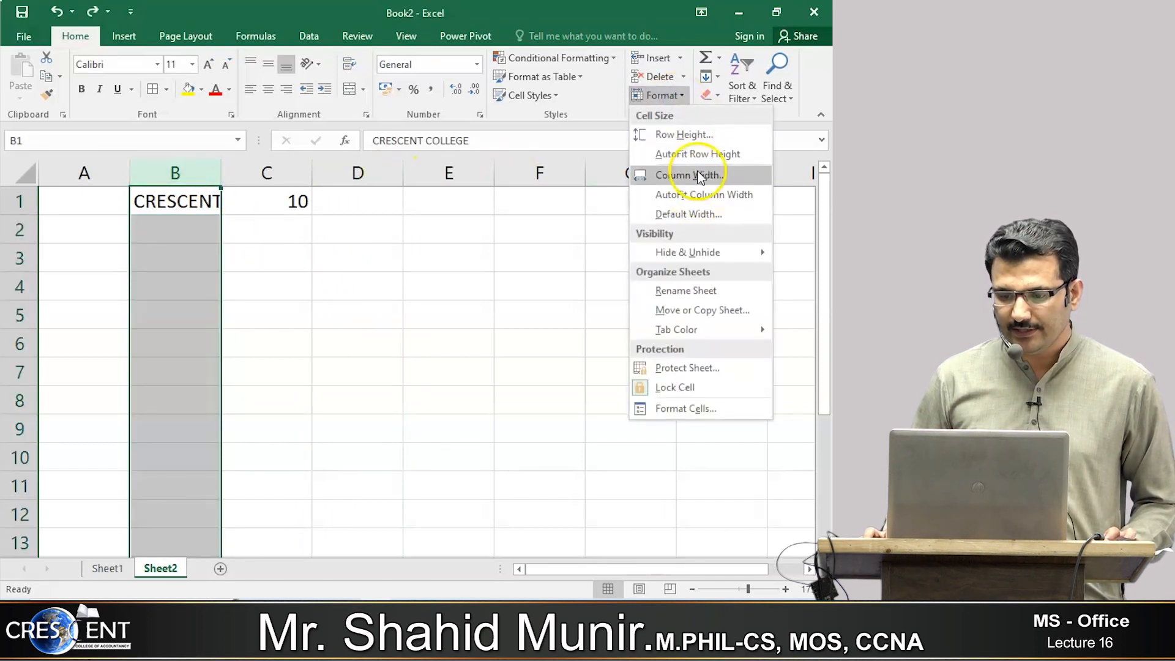
{"action": "left_click", "coordinate": [699, 176]}
{"action": "left_click", "coordinate": [501, 223]}
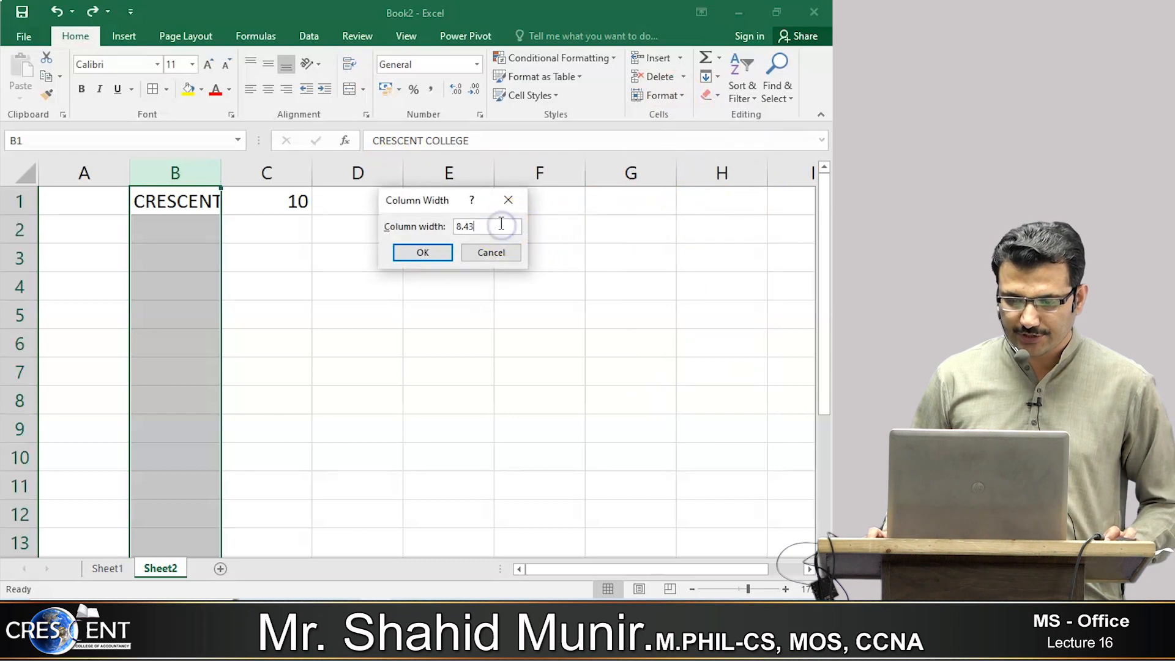
{"action": "left_click_drag", "start_coordinate": [501, 226], "coordinate": [418, 235]}
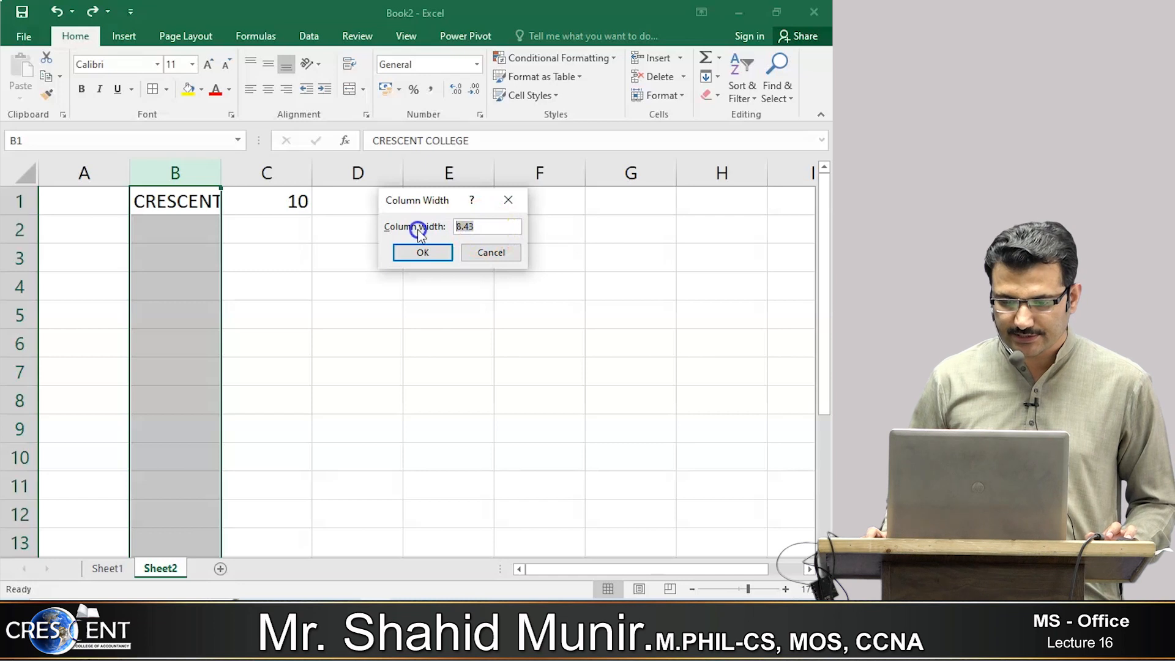
{"action": "type", "text": "327"}
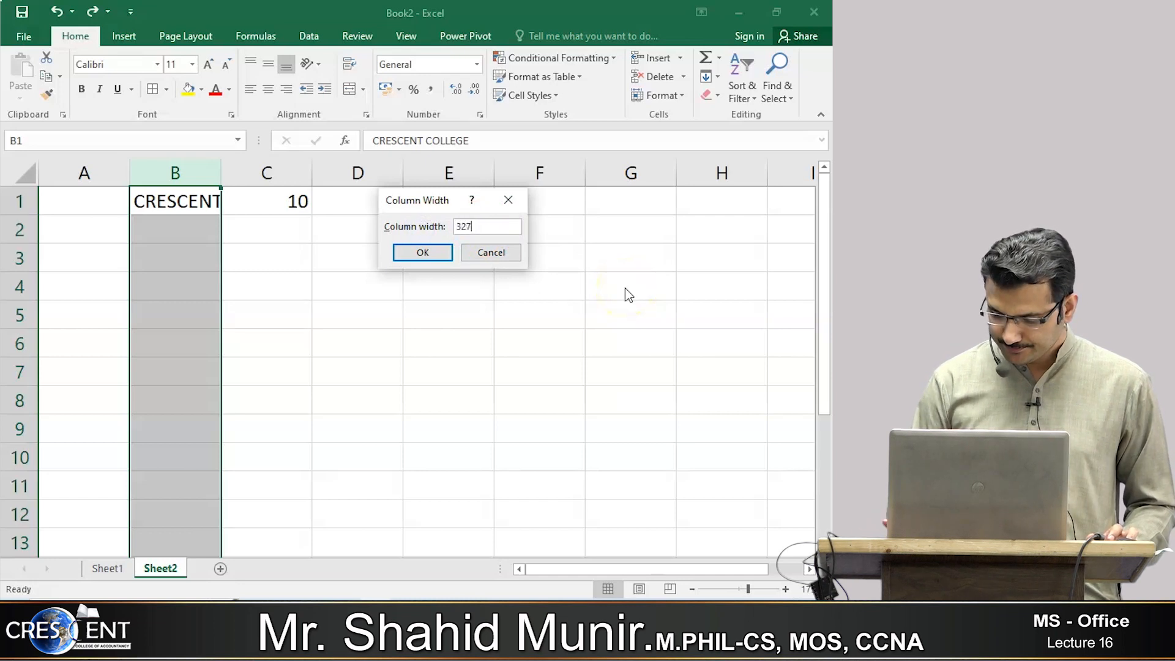
{"action": "type", "text": "67"}
{"action": "key", "text": "Return"}
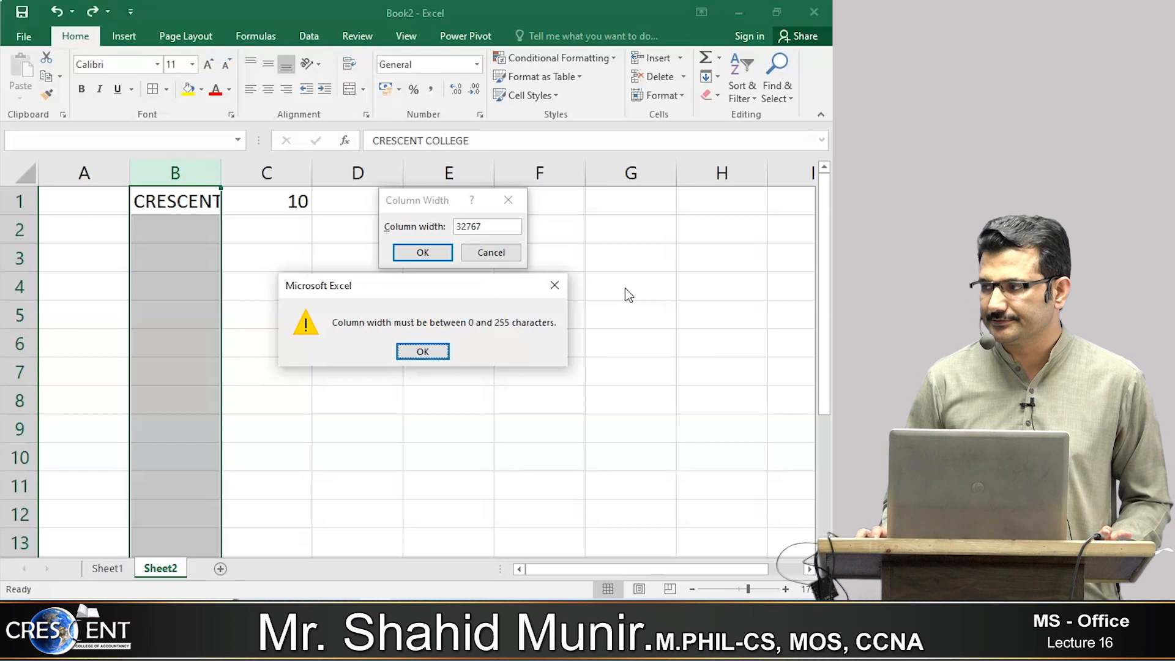
{"action": "left_click", "coordinate": [422, 351]}
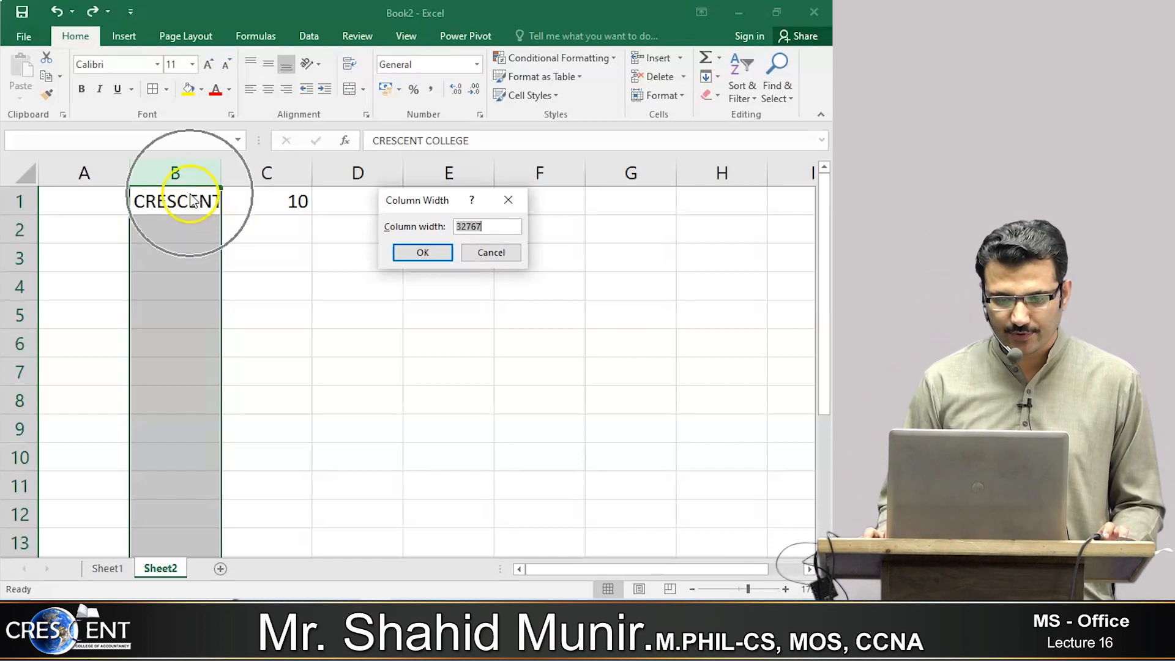
{"action": "left_click", "coordinate": [508, 200]}
Step: AutoFit the width of column B to its contents
{"action": "left_click", "coordinate": [678, 96]}
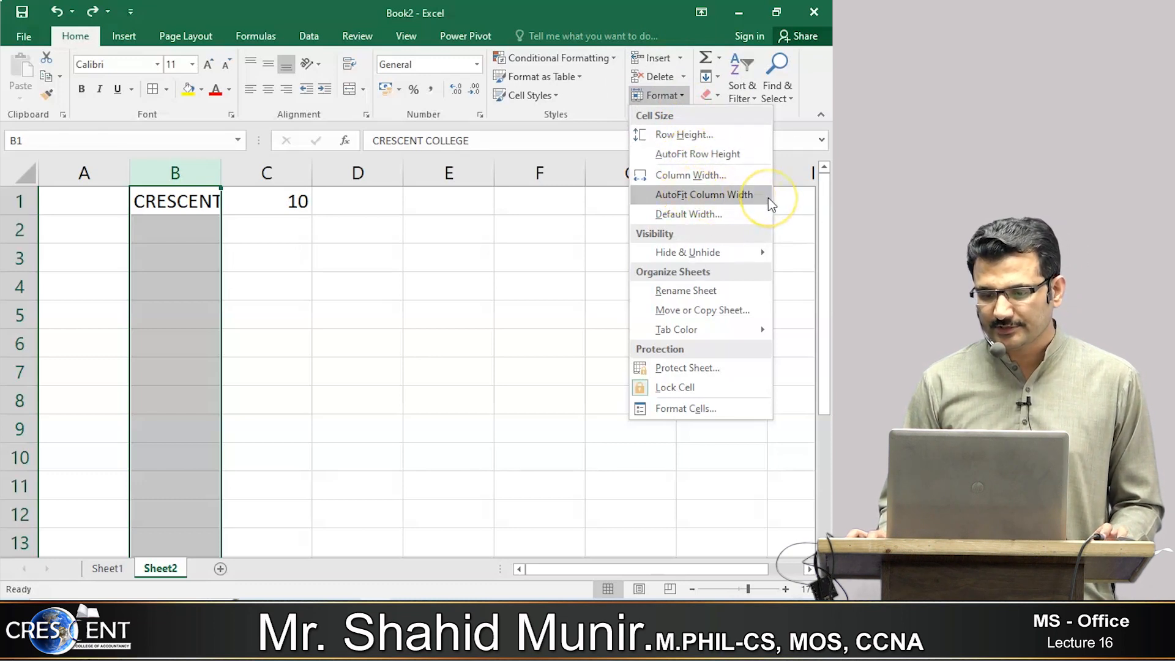
{"action": "left_click", "coordinate": [179, 173]}
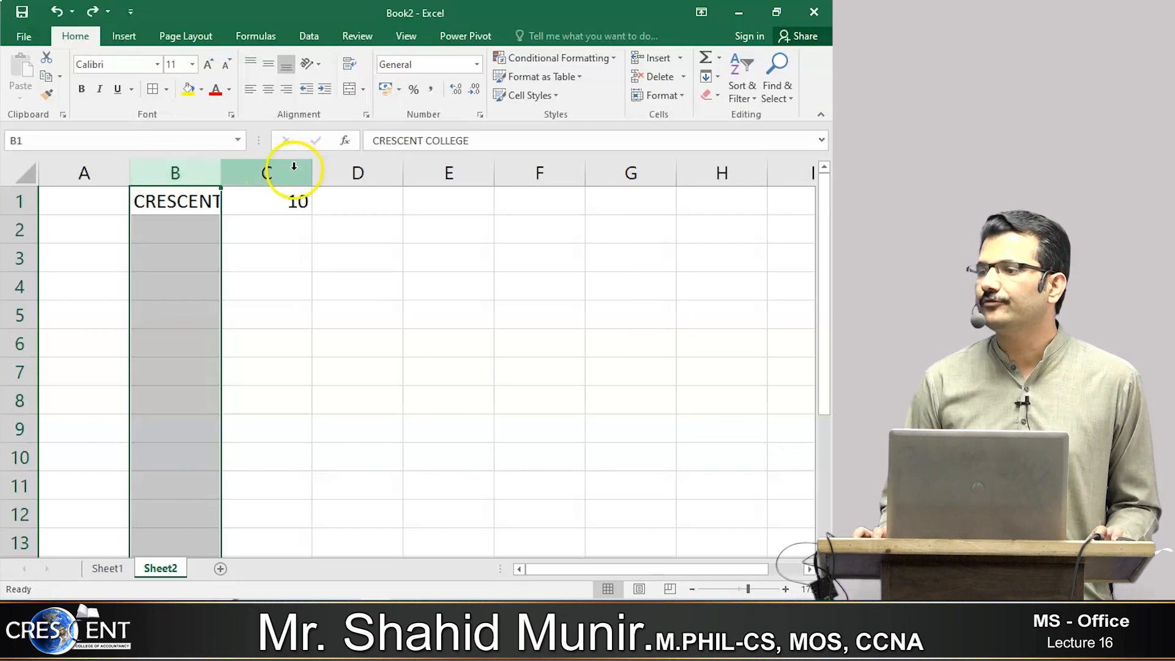
{"action": "left_click", "coordinate": [660, 96]}
{"action": "left_click", "coordinate": [703, 197]}
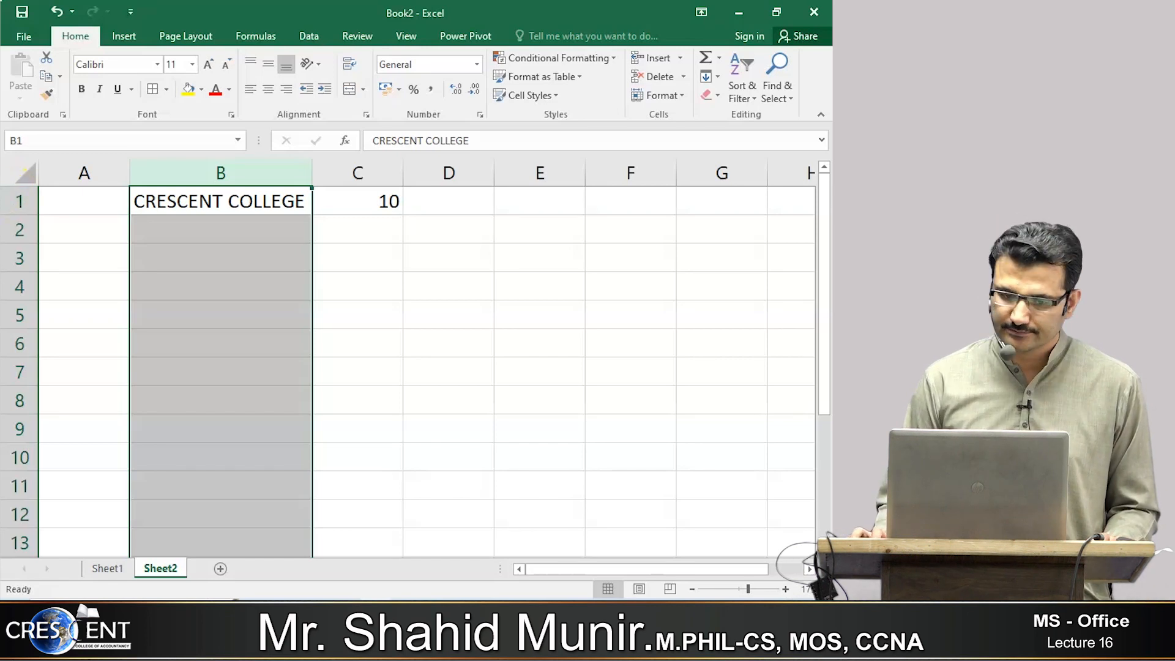
Step: Narrow column B until only CRESCENT shows in B1, and enter 123, 5000 and 50000 in cells B2 to B4
{"action": "left_click_drag", "start_coordinate": [312, 174], "coordinate": [223, 175]}
{"action": "left_click", "coordinate": [199, 235]}
{"action": "left_click", "coordinate": [199, 203]}
{"action": "left_click", "coordinate": [198, 230]}
{"action": "type", "text": "123"}
{"action": "key", "text": "Return"}
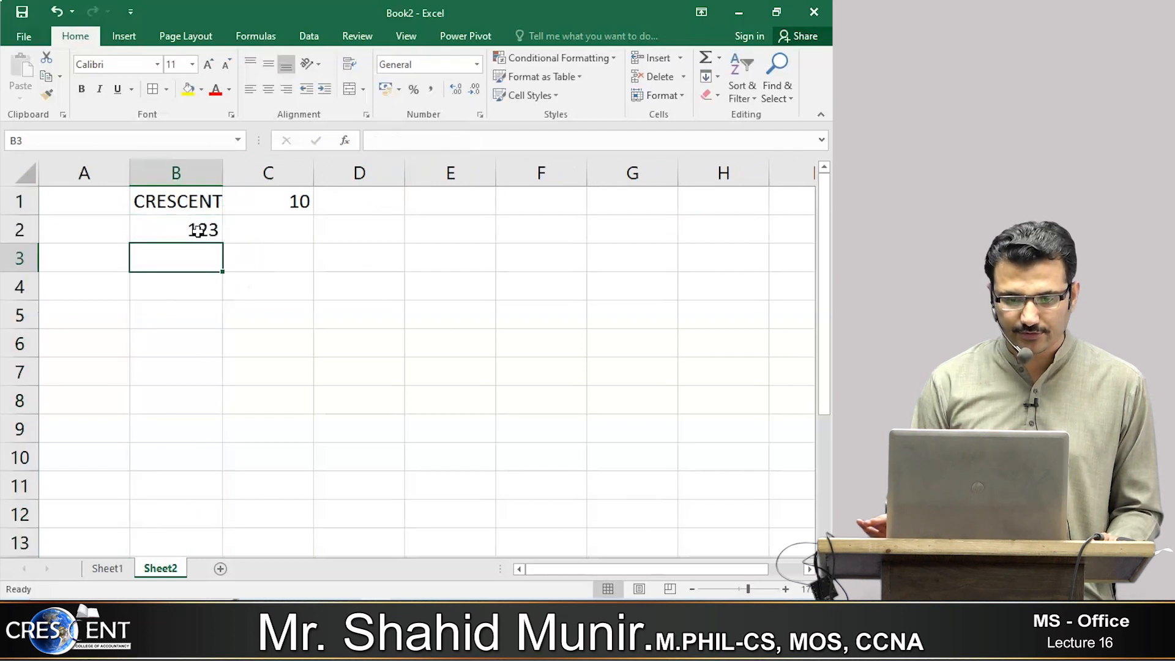
{"action": "type", "text": "5000"}
{"action": "key", "text": "Return"}
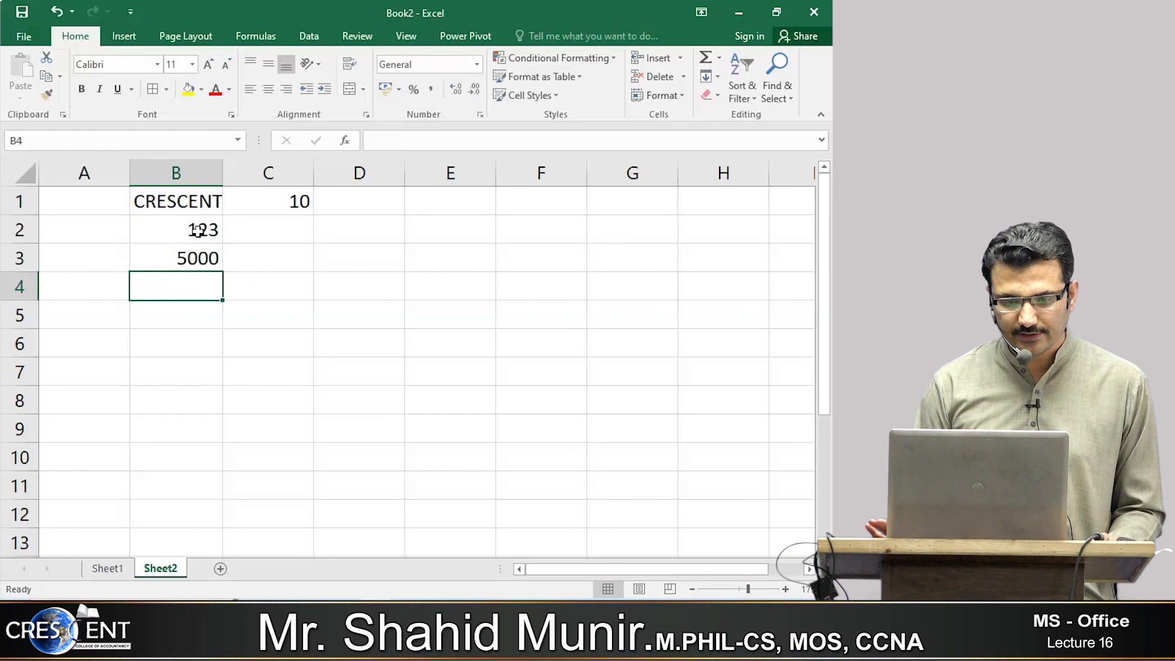
{"action": "type", "text": "50000"}
{"action": "key", "text": "Return"}
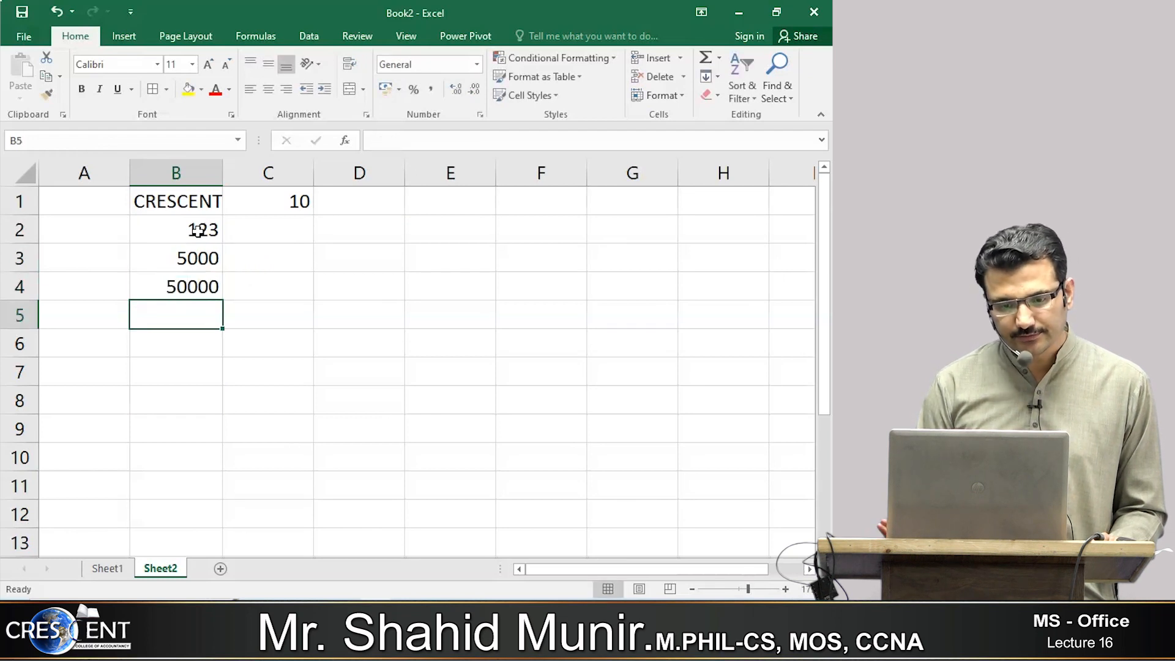
Step: Narrow column B until the 50000 no longer fits, and select cell B4 to check its stored value
{"action": "left_click_drag", "start_coordinate": [222, 178], "coordinate": [183, 181]}
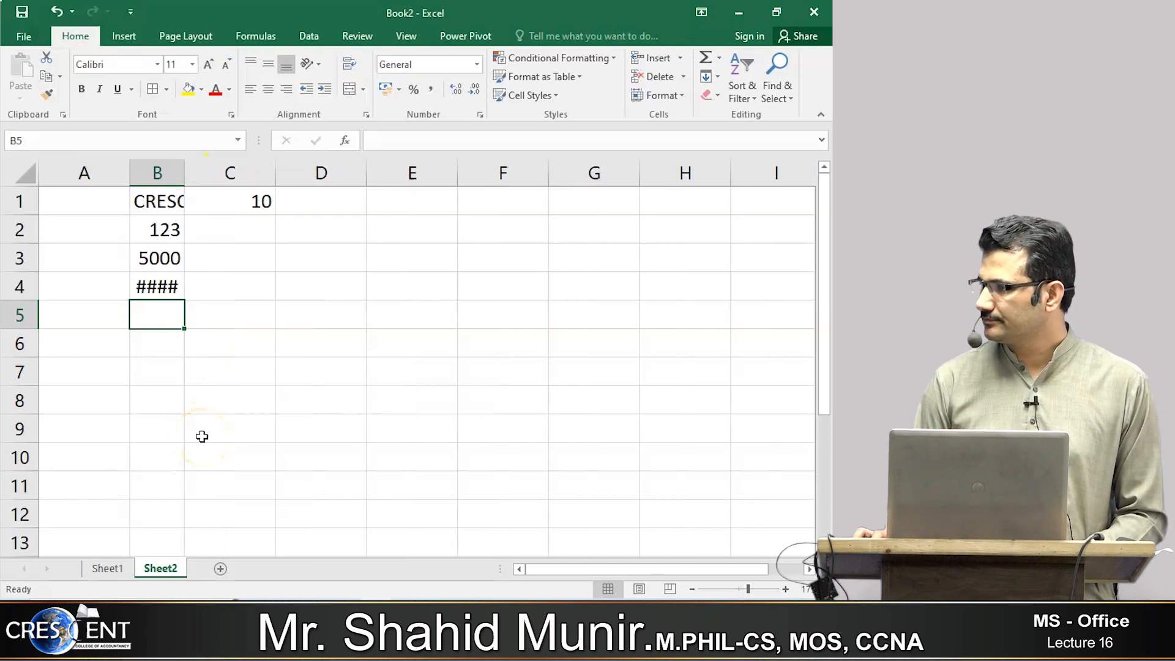
{"action": "left_click", "coordinate": [164, 295]}
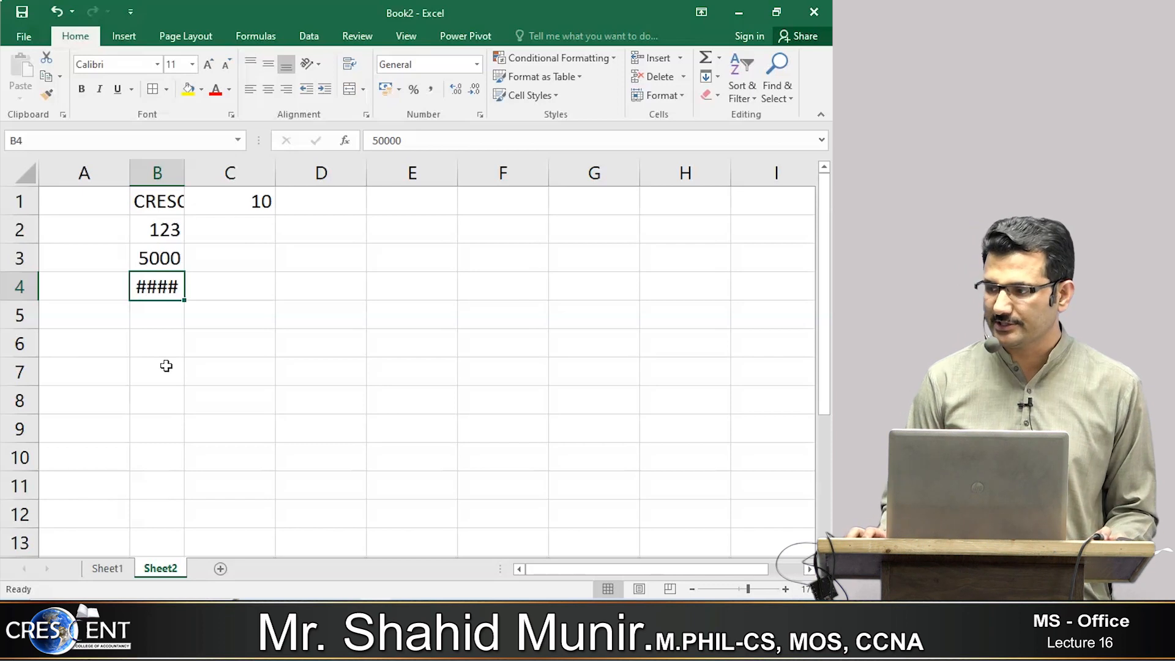
{"action": "left_click", "coordinate": [170, 315]}
{"action": "left_click", "coordinate": [173, 291]}
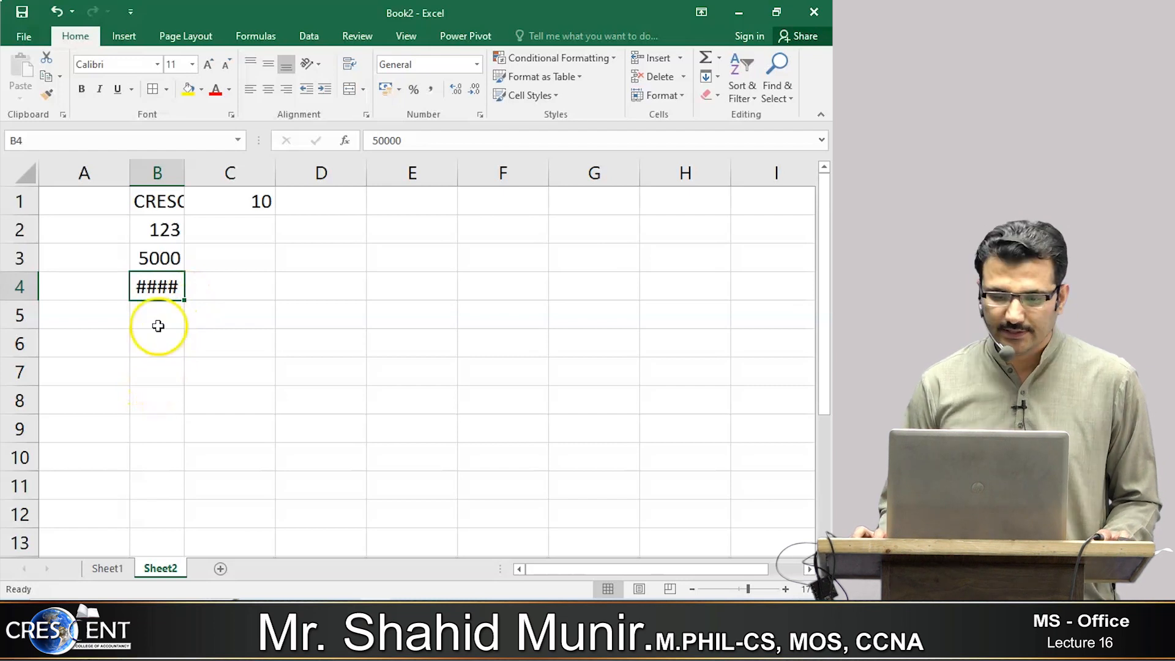
Step: AutoFit the width of column B to its contents and check cells B1 and B4
{"action": "left_click", "coordinate": [157, 175]}
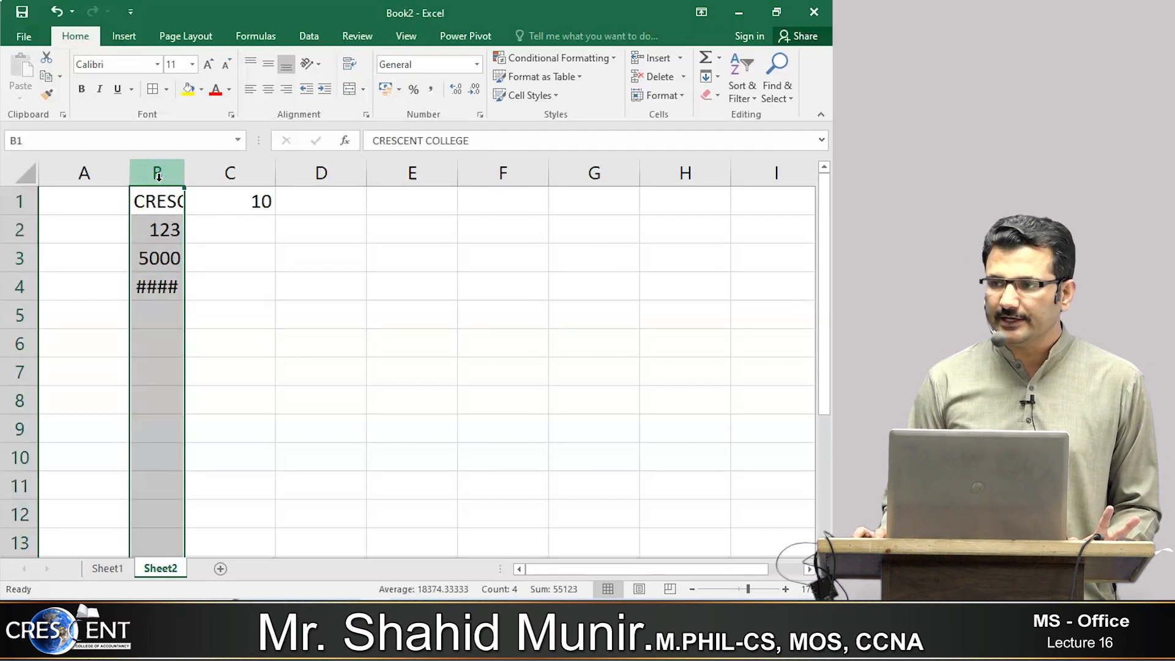
{"action": "left_click", "coordinate": [671, 96]}
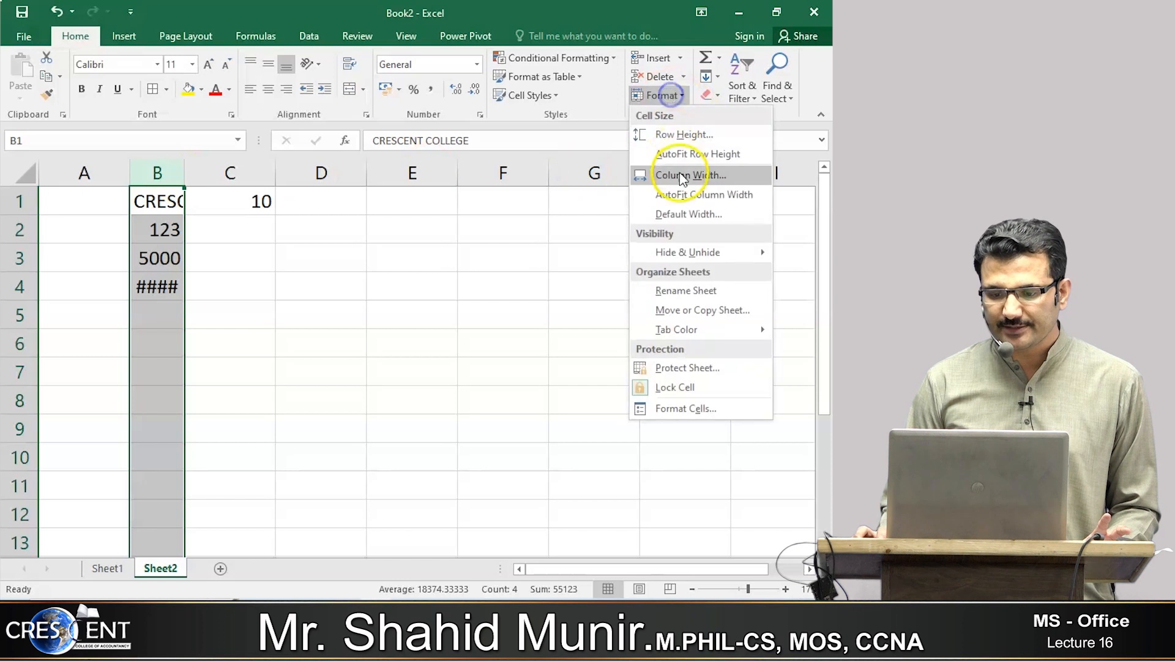
{"action": "left_click", "coordinate": [158, 172]}
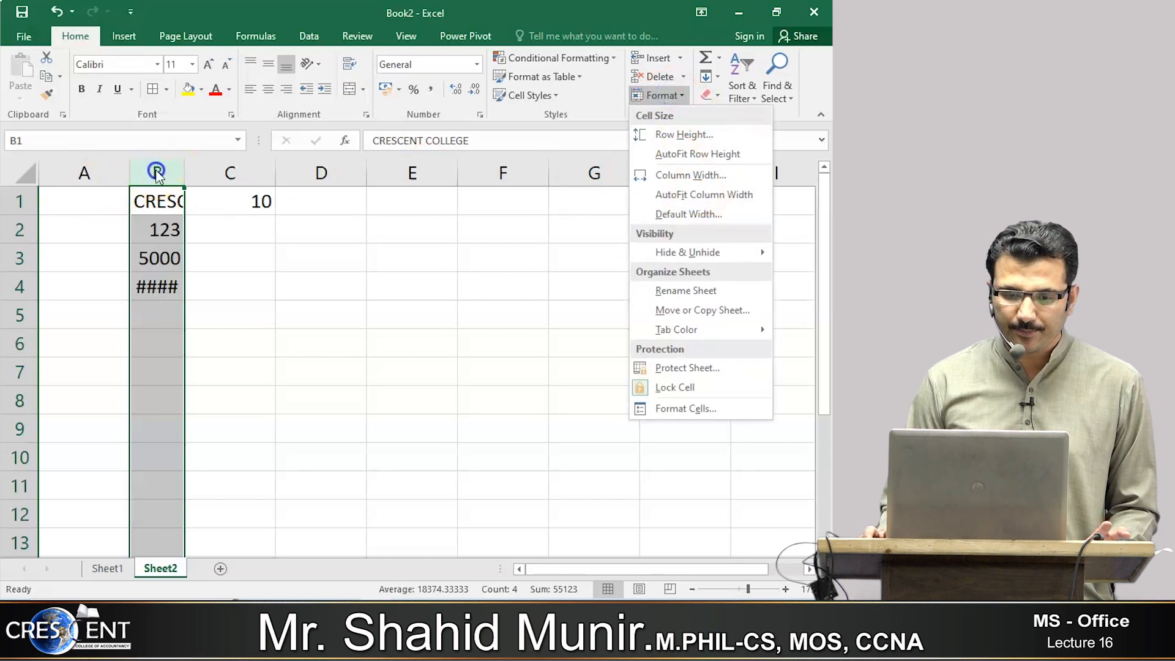
{"action": "key", "text": "ctrl"}
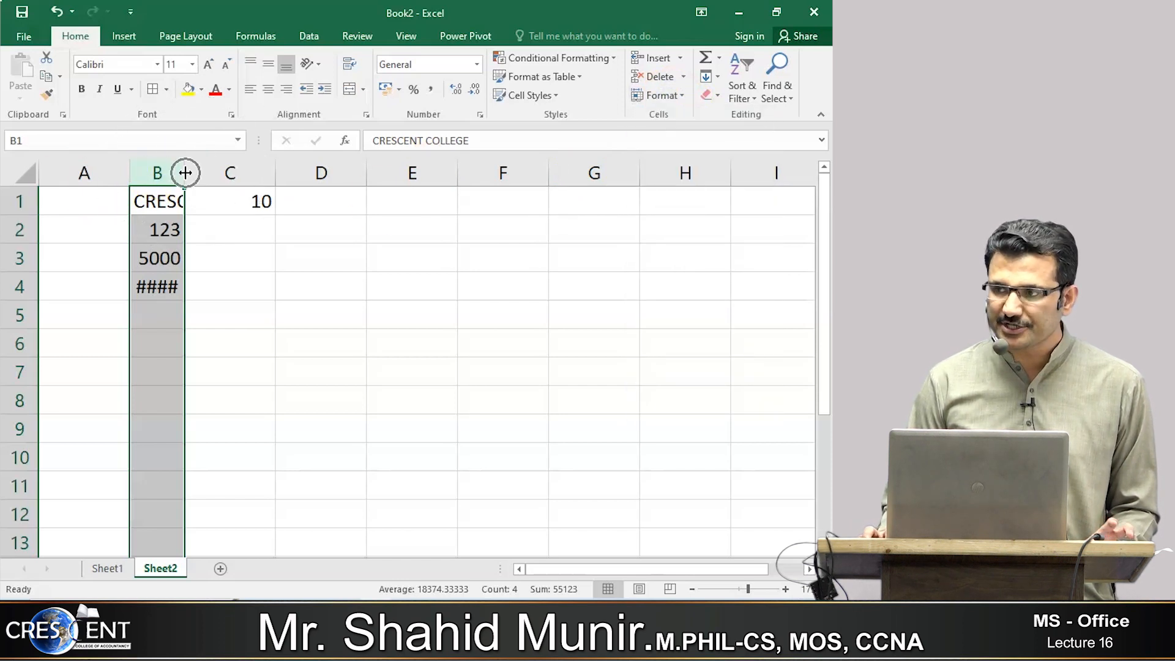
{"action": "double_click", "coordinate": [185, 174]}
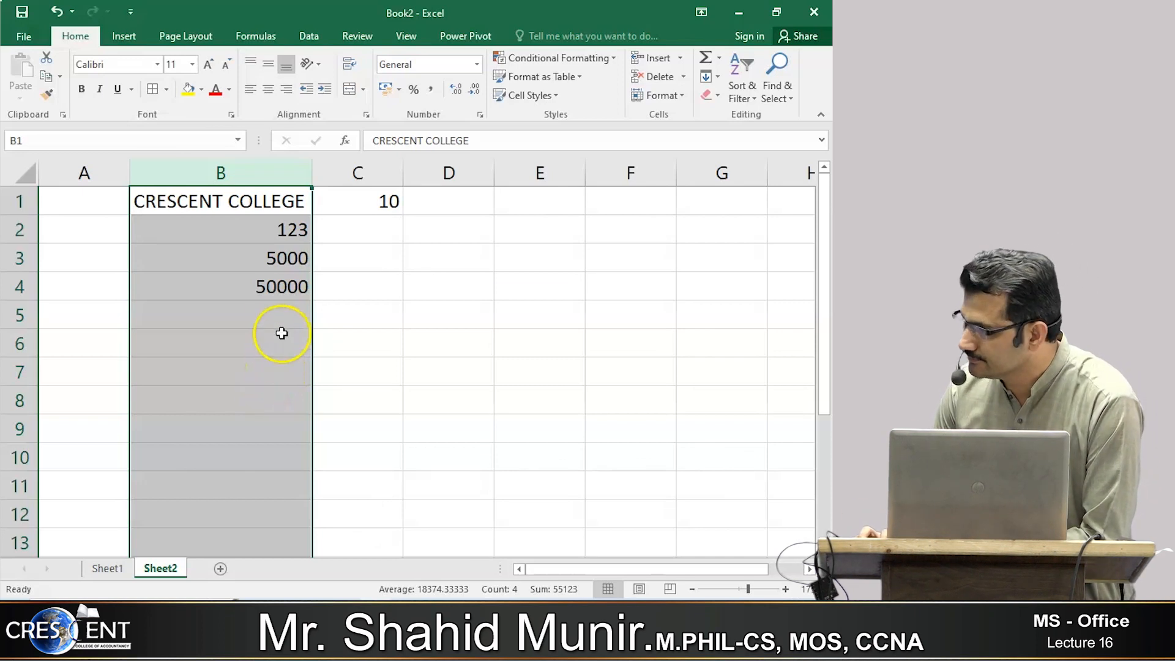
{"action": "left_click", "coordinate": [248, 207]}
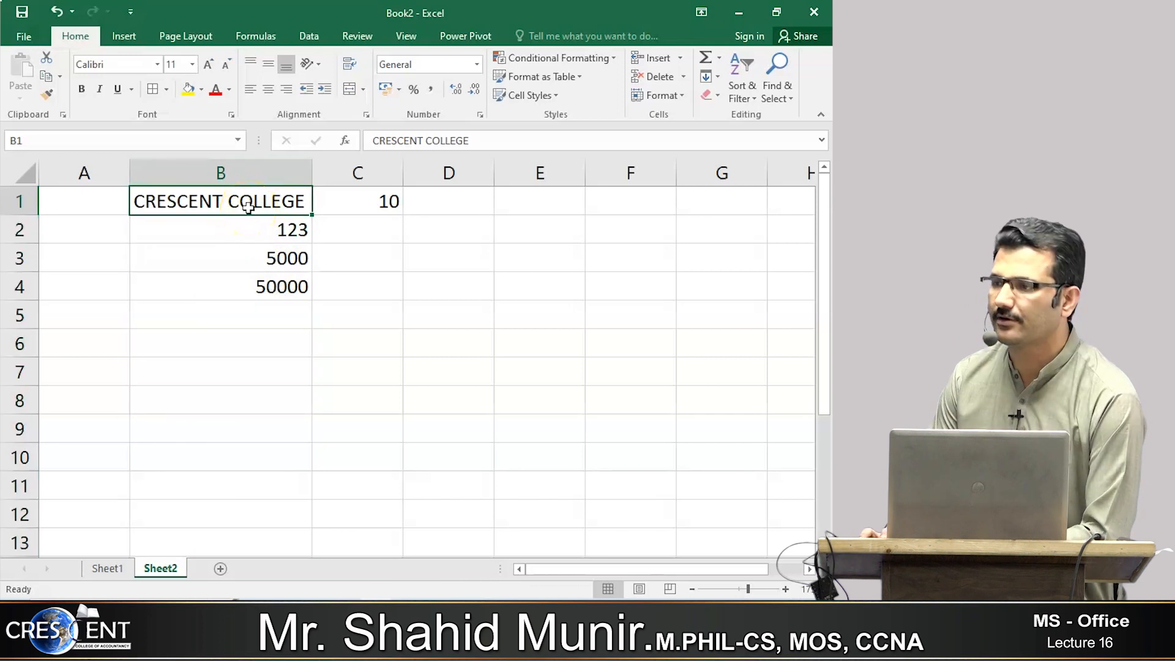
{"action": "left_click", "coordinate": [264, 285]}
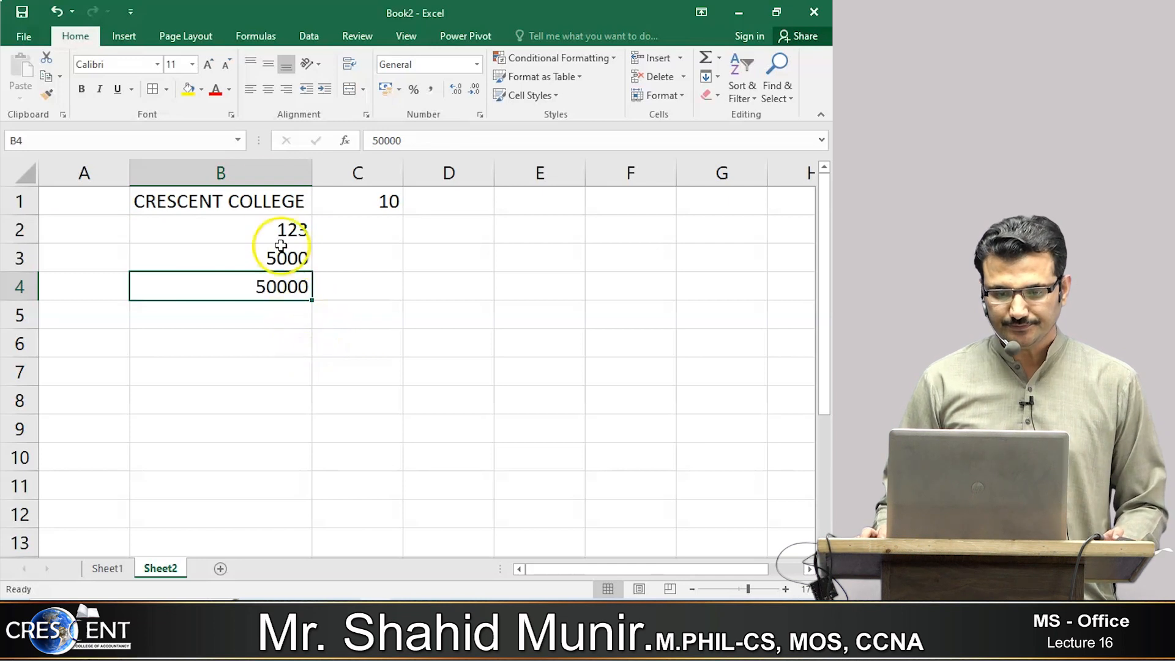
{"action": "left_click", "coordinate": [263, 174]}
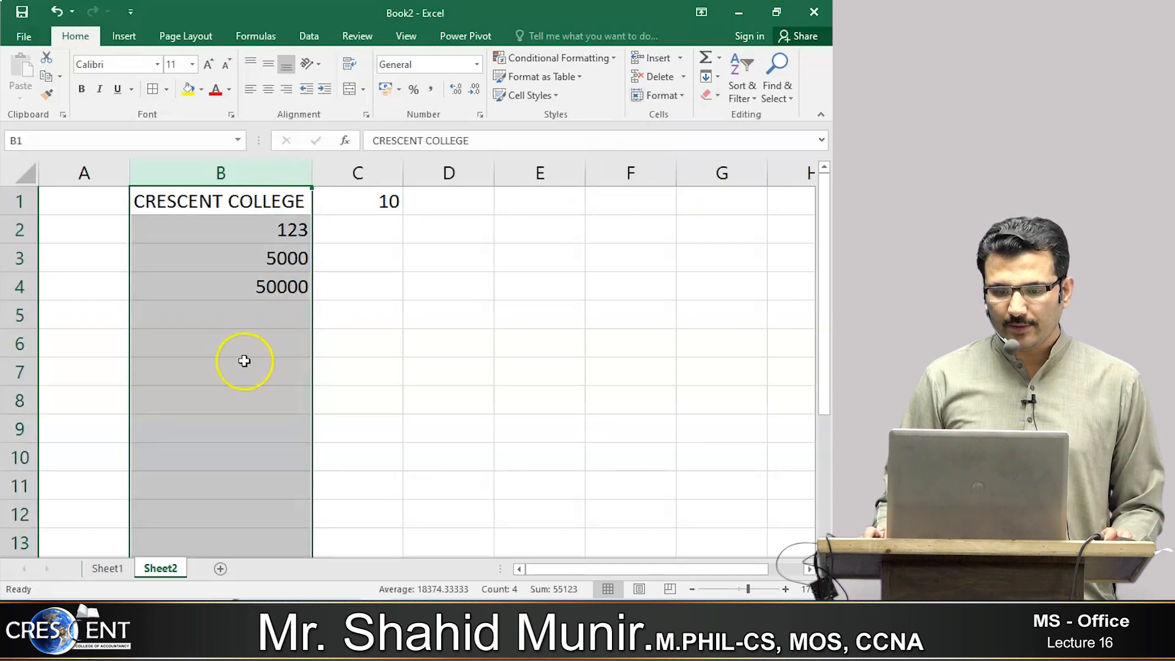
{"action": "left_click", "coordinate": [406, 311]}
{"action": "left_click", "coordinate": [22, 314]}
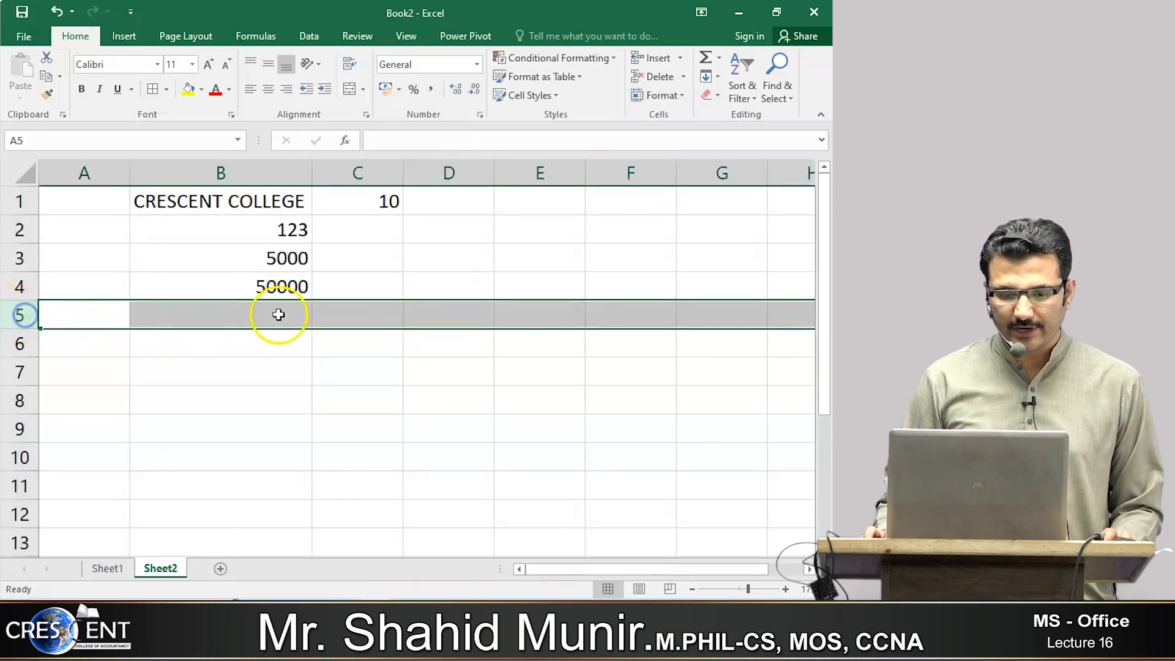
{"action": "left_click", "coordinate": [232, 315]}
Step: Enter the text ABC in cell C7
{"action": "left_click", "coordinate": [328, 369]}
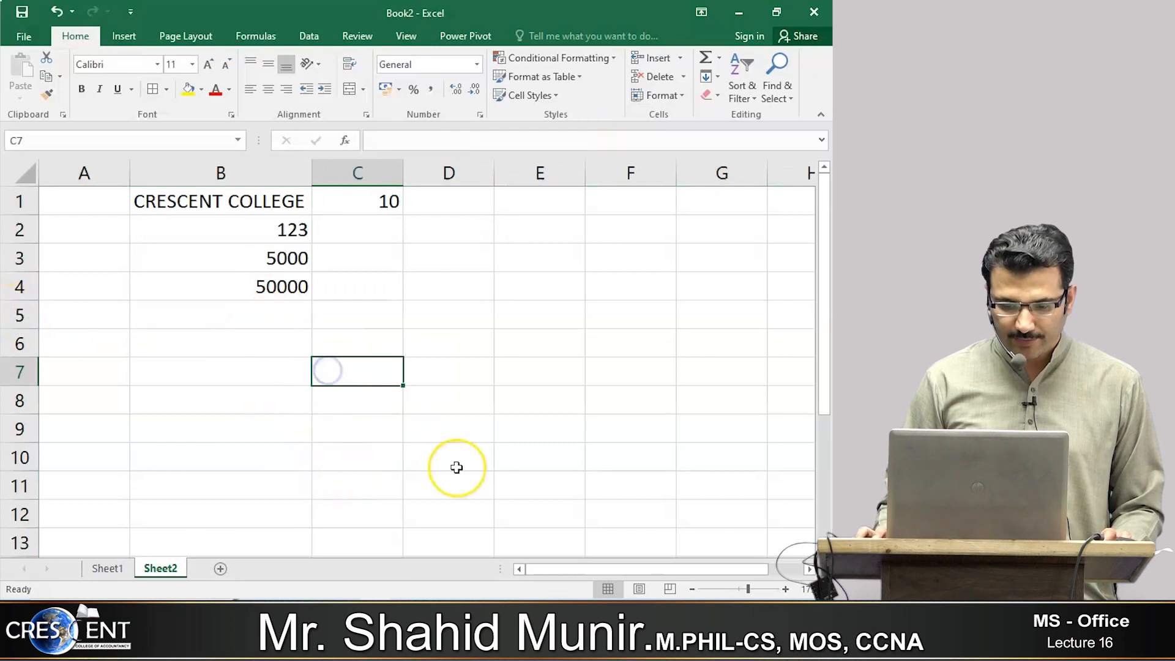
{"action": "type", "text": "ab"}
{"action": "key", "text": "Escape"}
{"action": "type", "text": "ABC"}
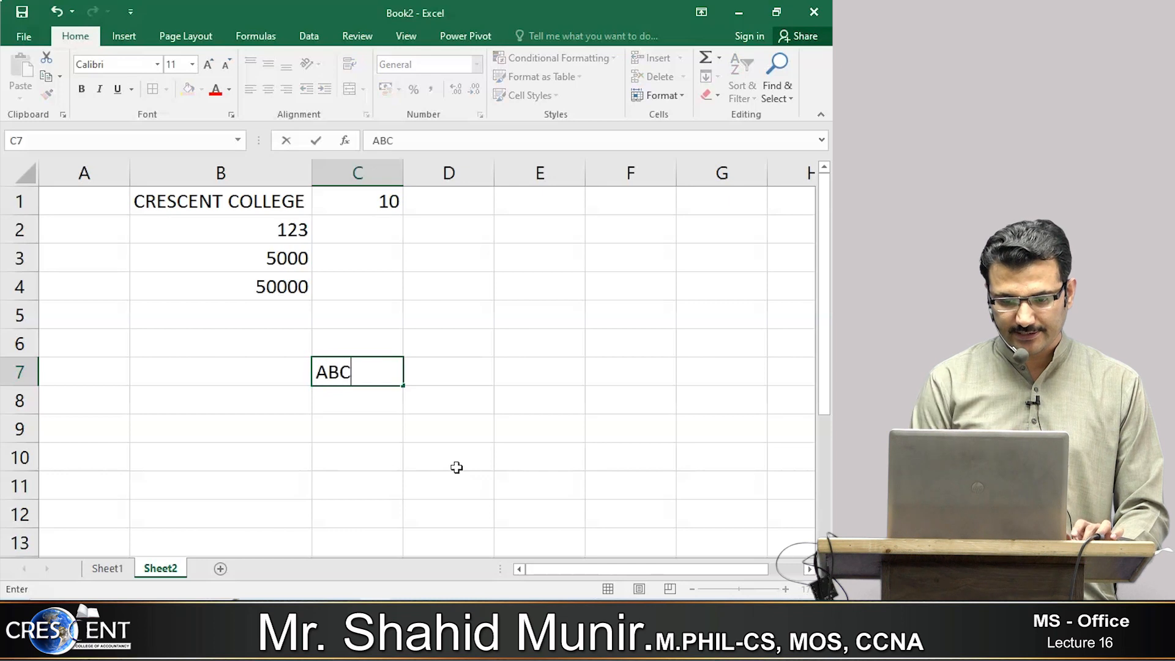
{"action": "key", "text": "Return"}
{"action": "type", "text": "+"}
{"action": "key", "text": "Escape"}
Step: Make the ABC text in cell C7 bold and increase its font size to 22
{"action": "left_click", "coordinate": [380, 375]}
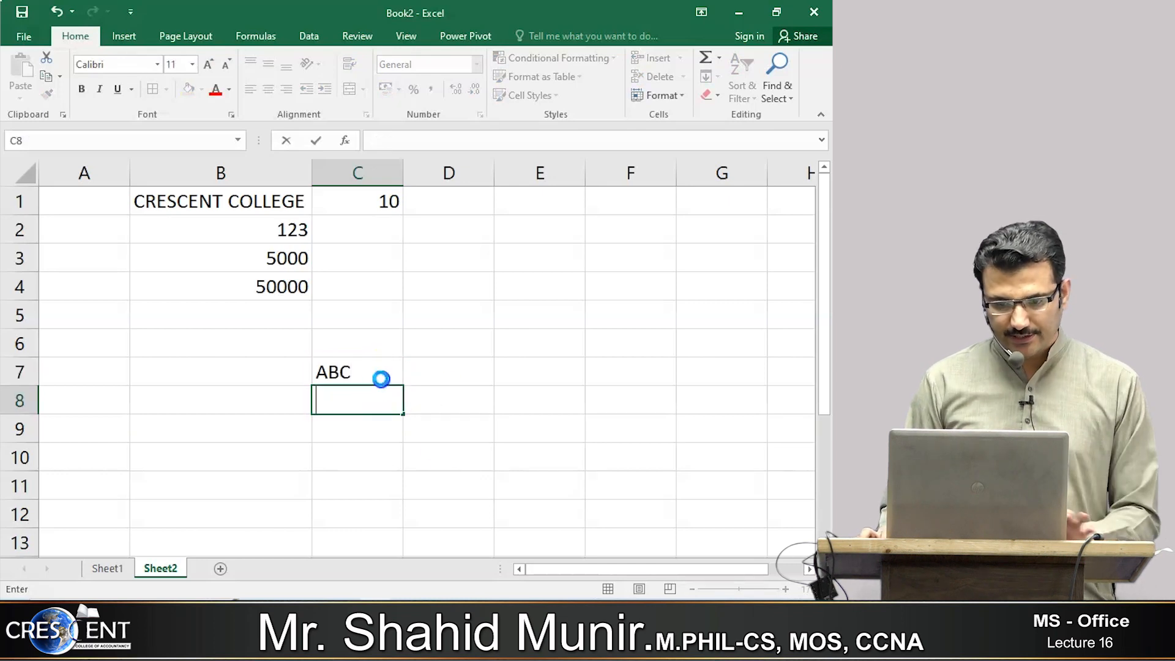
{"action": "left_click", "coordinate": [81, 89]}
{"action": "left_click", "coordinate": [207, 65]}
{"action": "left_click", "coordinate": [207, 65]}
{"action": "left_click", "coordinate": [206, 65]}
{"action": "left_click", "coordinate": [207, 65]}
{"action": "left_click", "coordinate": [207, 65]}
{"action": "left_click", "coordinate": [206, 65]}
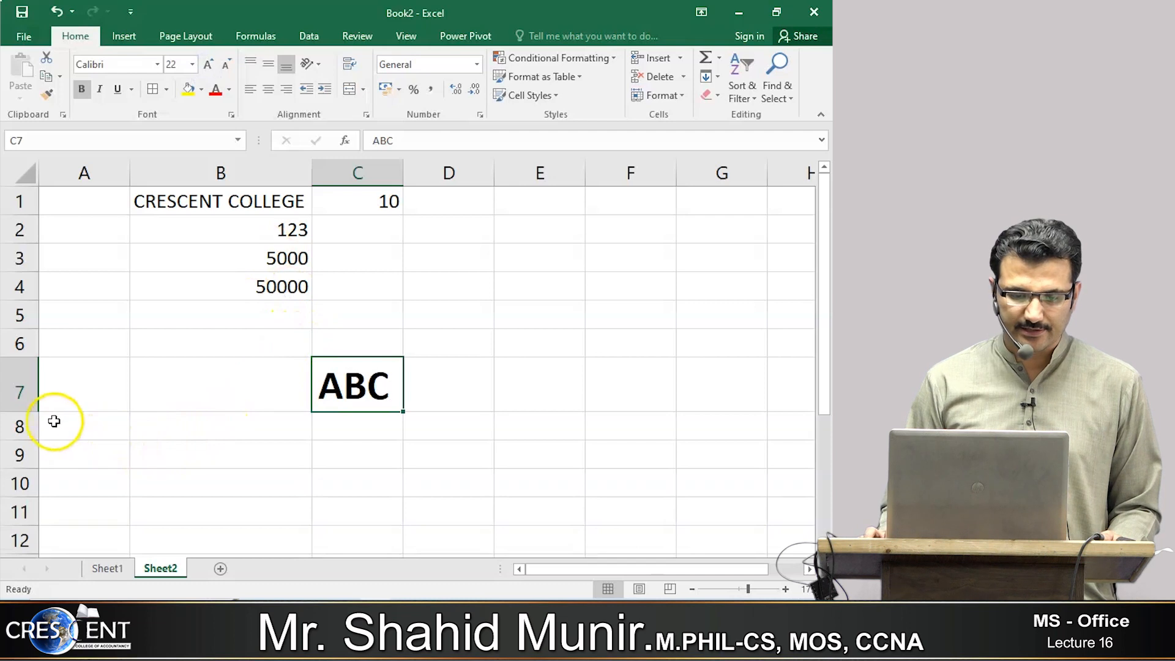
Step: Reduce the height of row 7 until the large ABC in C7 is partly cut off
{"action": "left_click_drag", "start_coordinate": [31, 412], "coordinate": [28, 390]}
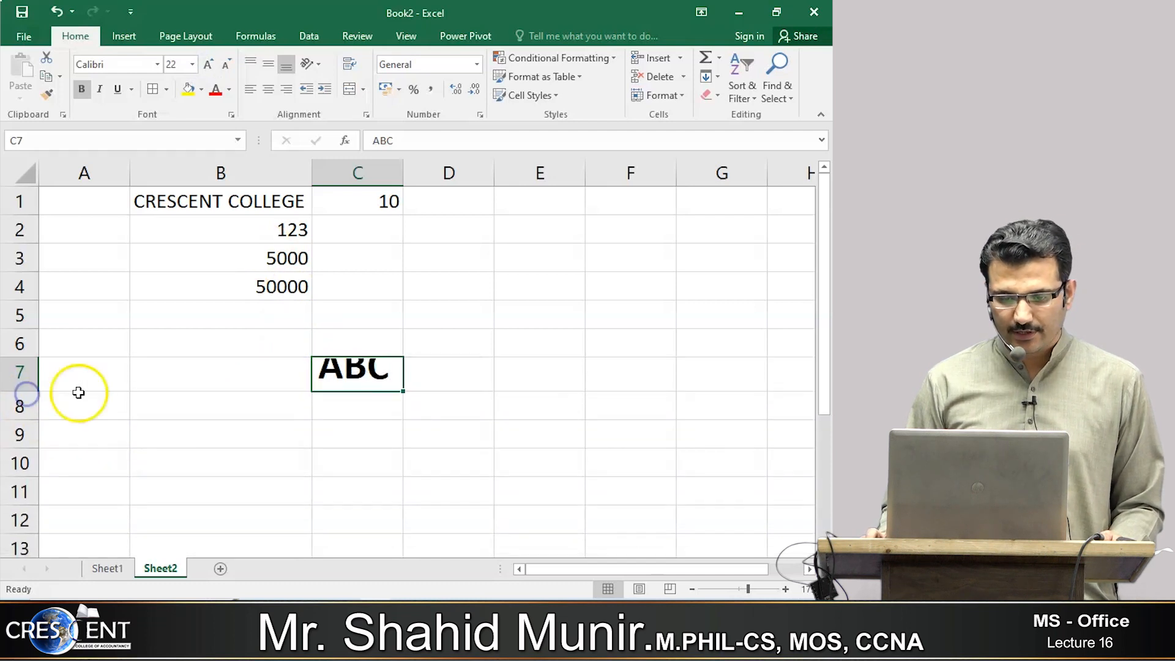
{"action": "left_click", "coordinate": [349, 420]}
{"action": "left_click", "coordinate": [355, 371]}
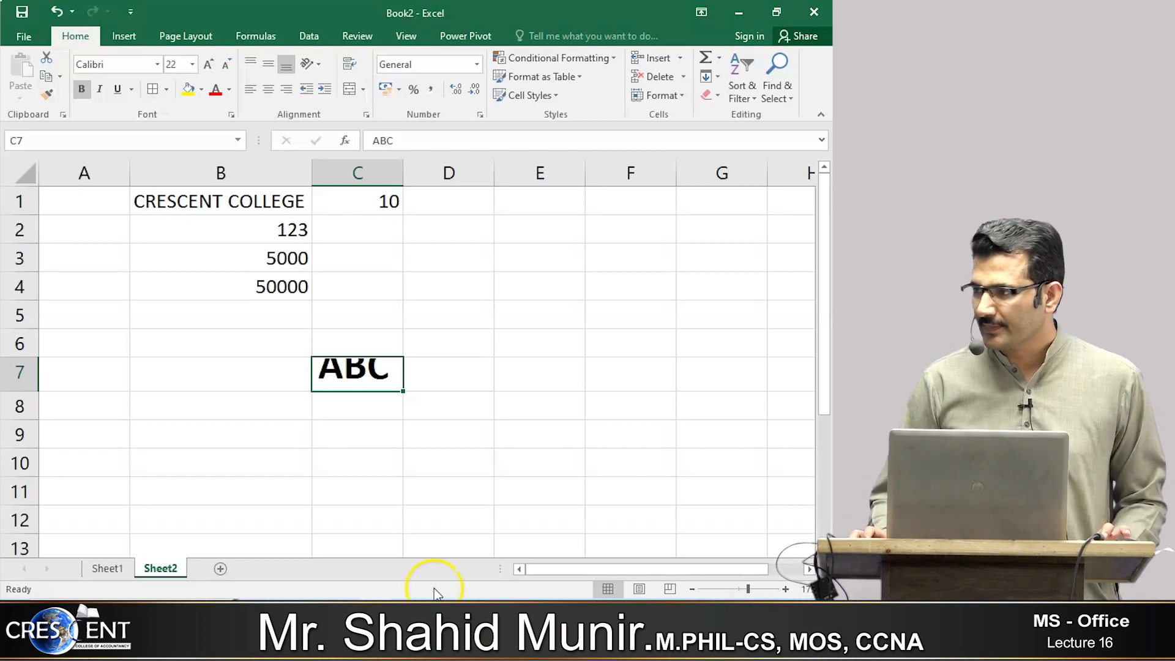
{"action": "left_click", "coordinate": [21, 374]}
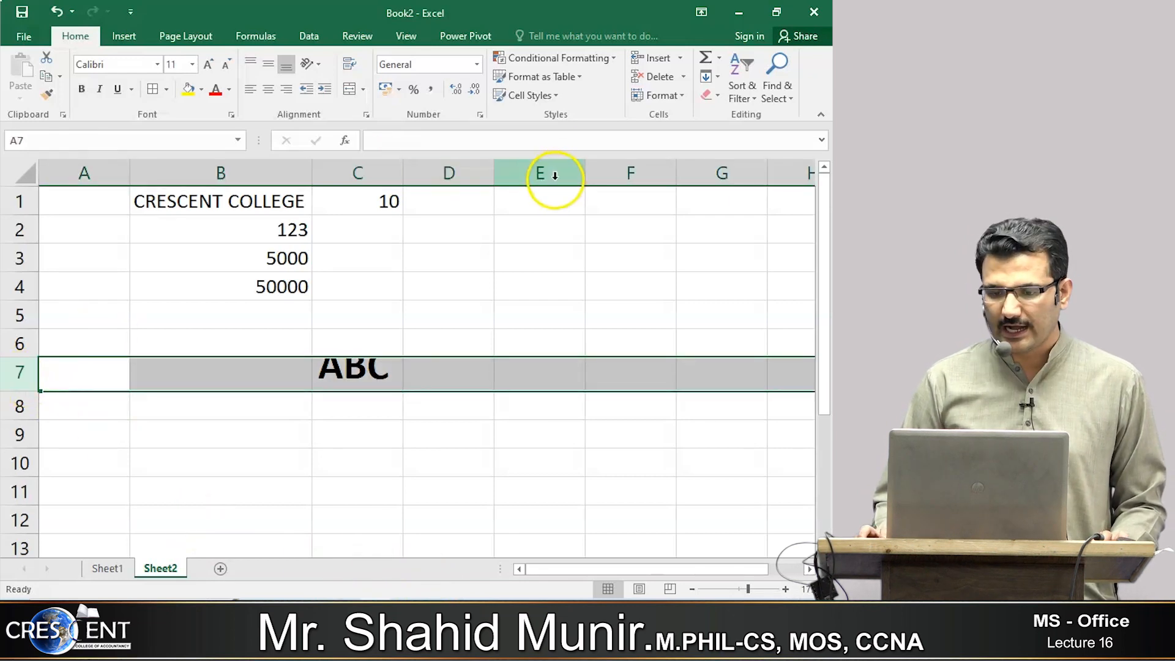
{"action": "left_click", "coordinate": [664, 96]}
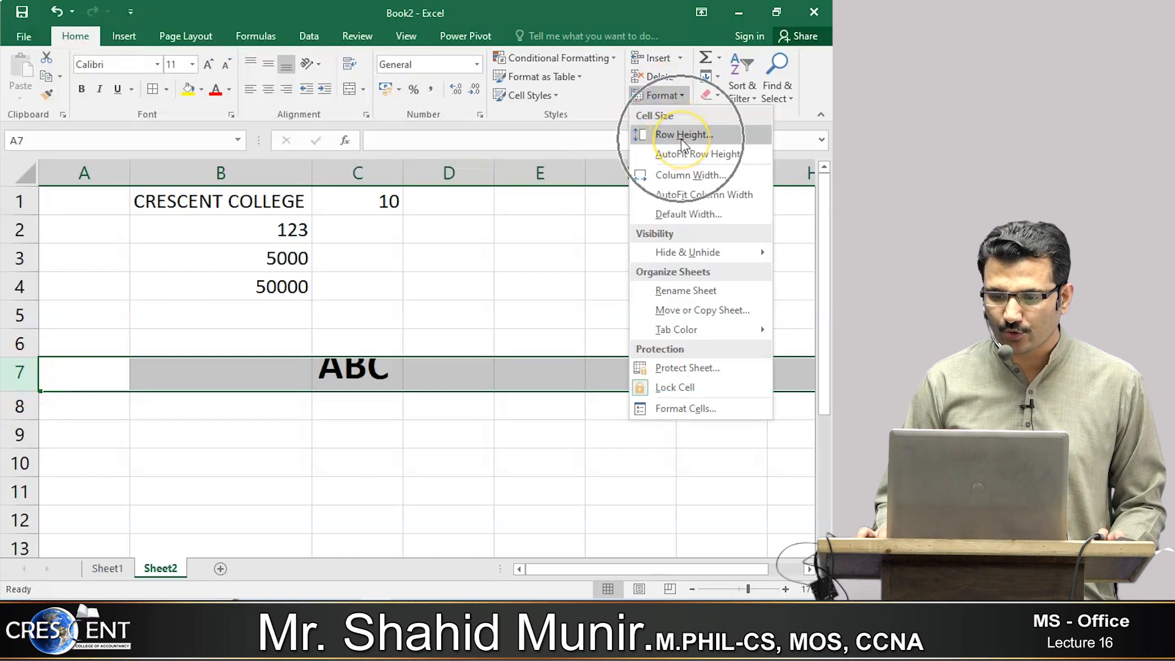
{"action": "left_click", "coordinate": [694, 152]}
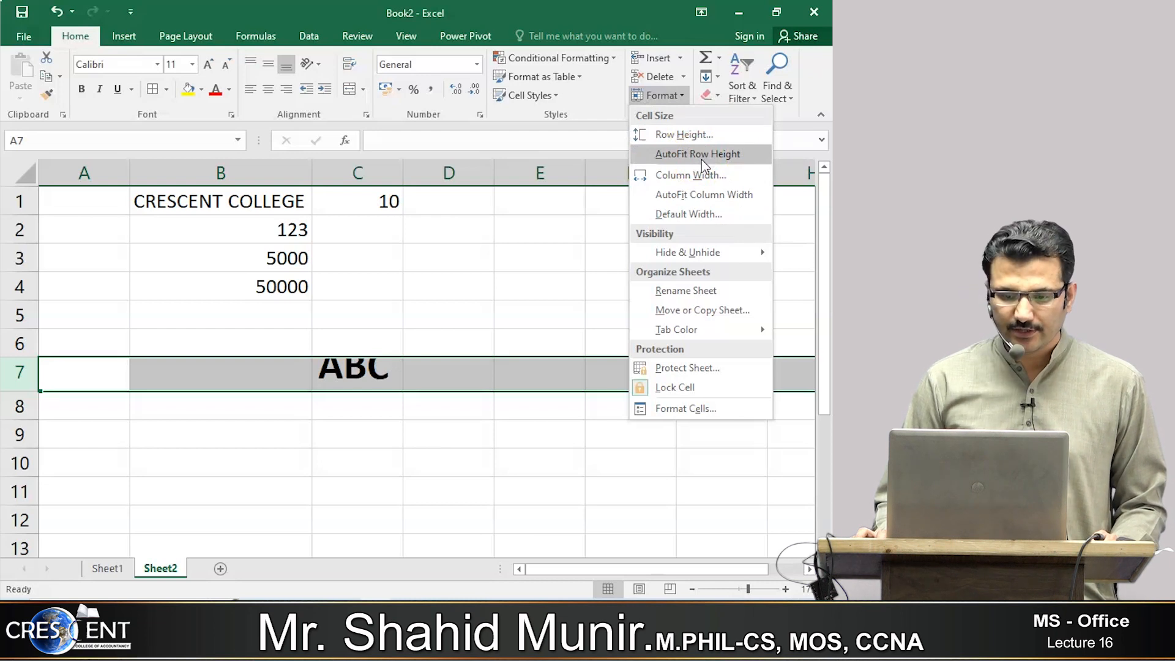
{"action": "left_click", "coordinate": [243, 375]}
Step: Enter the text ABC in cell B7 beside the large bold text
{"action": "left_click", "coordinate": [246, 379]}
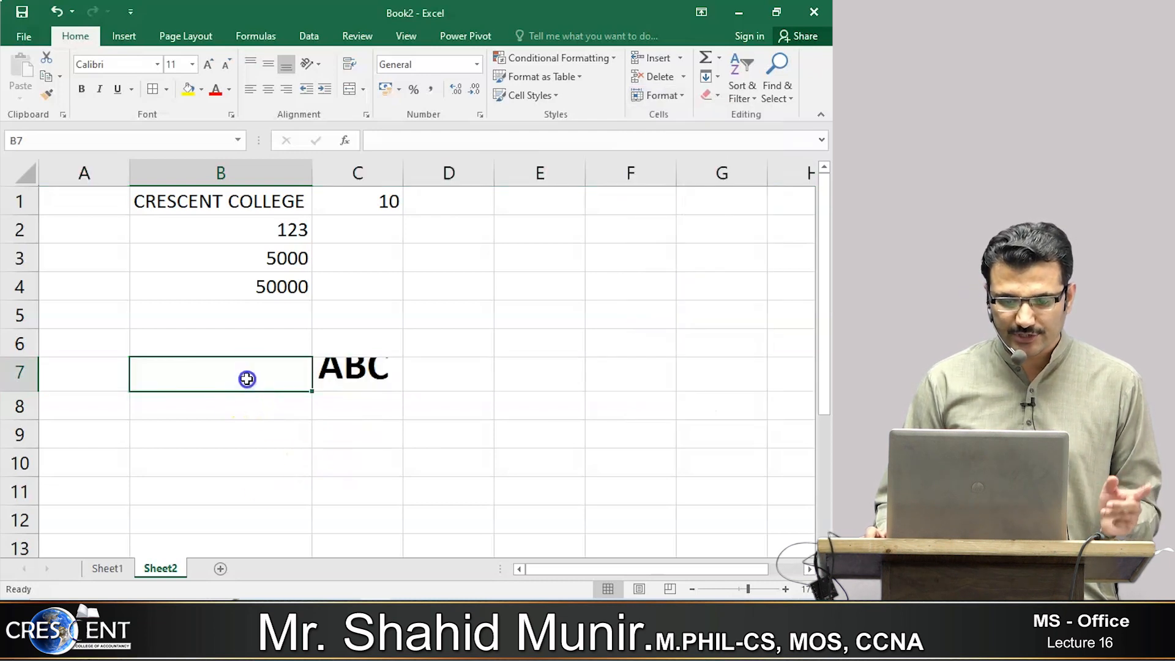
{"action": "type", "text": "ABC"}
{"action": "key", "text": "Return"}
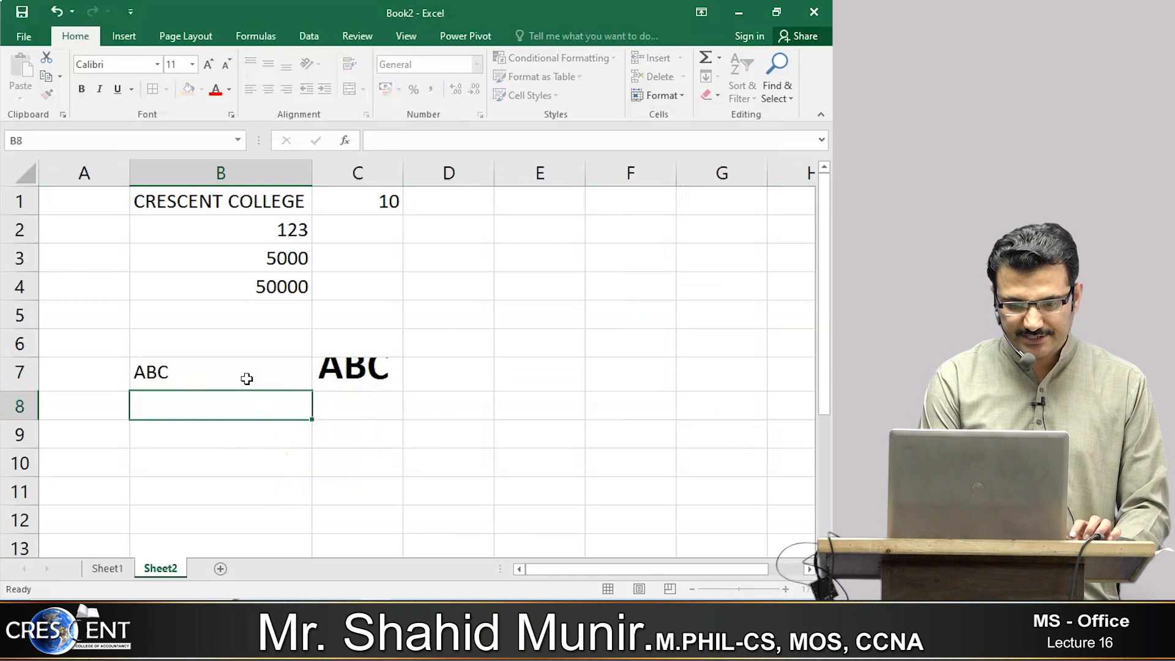
Step: Compare the font formatting of cells B7 and C7 by moving back and forth between them
{"action": "left_click", "coordinate": [247, 379]}
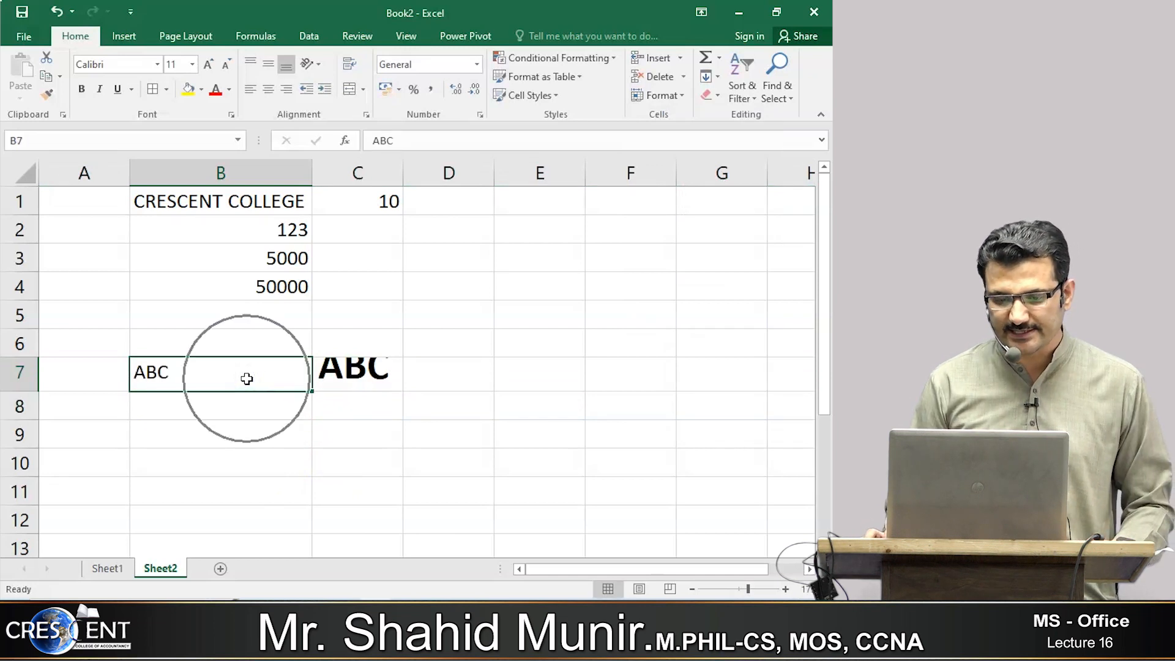
{"action": "key", "text": "Right"}
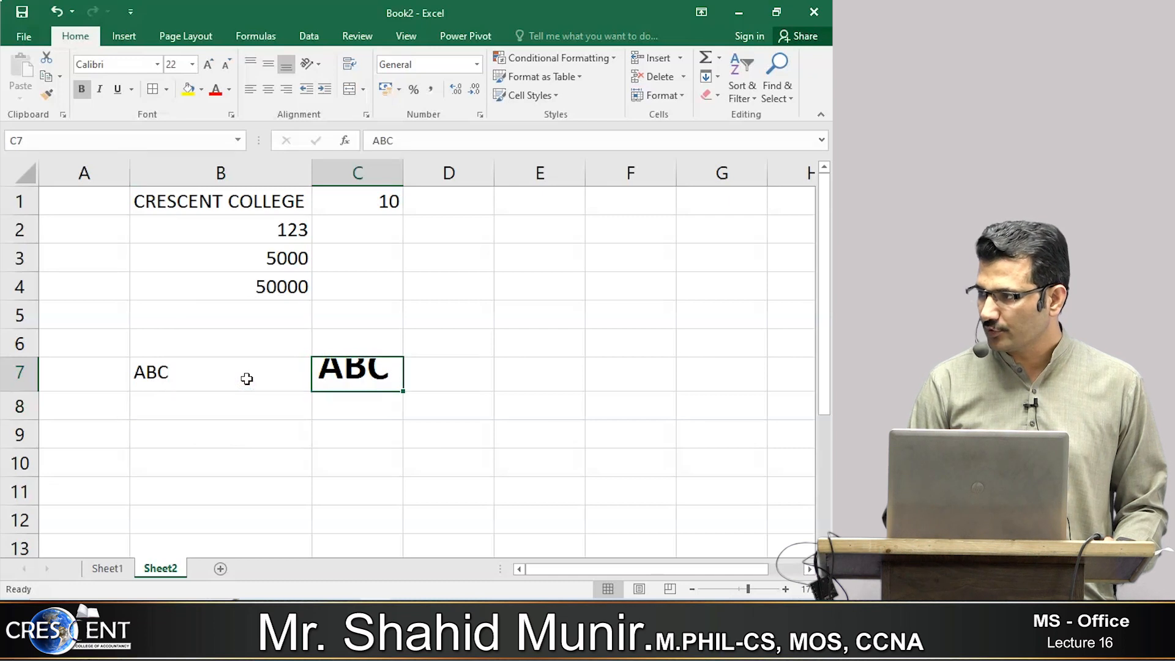
{"action": "key", "text": "Left"}
{"action": "key", "text": "Right"}
{"action": "key", "text": "Left"}
{"action": "key", "text": "Right"}
{"action": "key", "text": "Left"}
{"action": "key", "text": "Right"}
{"action": "key", "text": "Left"}
{"action": "key", "text": "Right"}
{"action": "key", "text": "Left"}
{"action": "key", "text": "Left"}
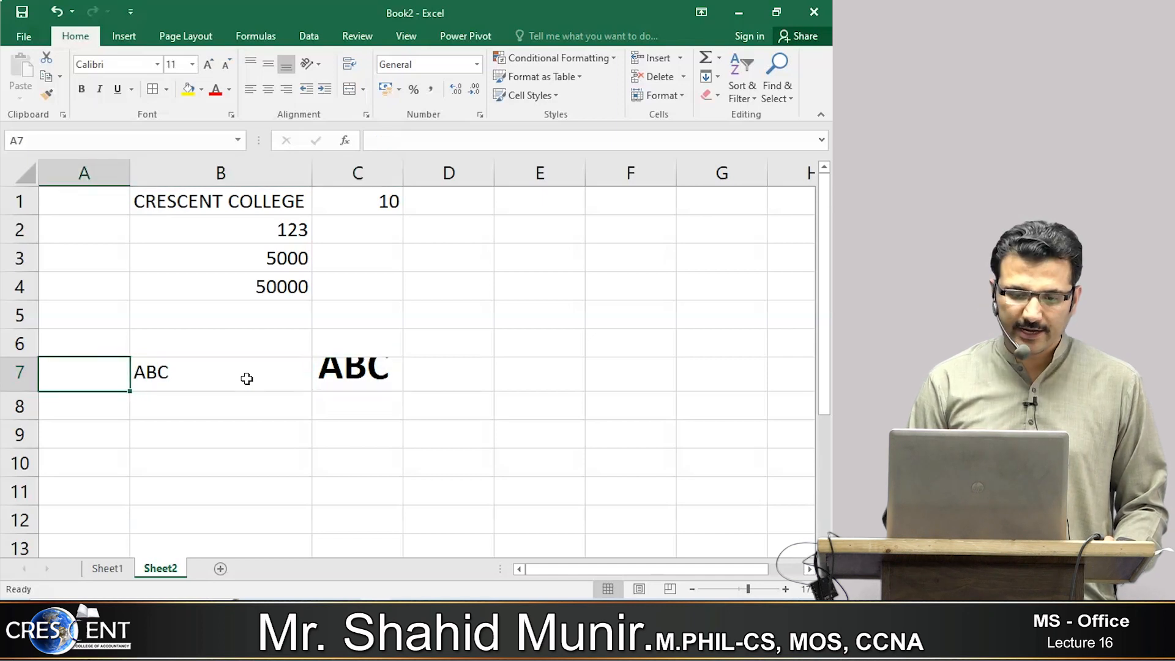
Step: AutoFit the height of row 7 to its contents and check cells B7 and C7
{"action": "left_click", "coordinate": [17, 378]}
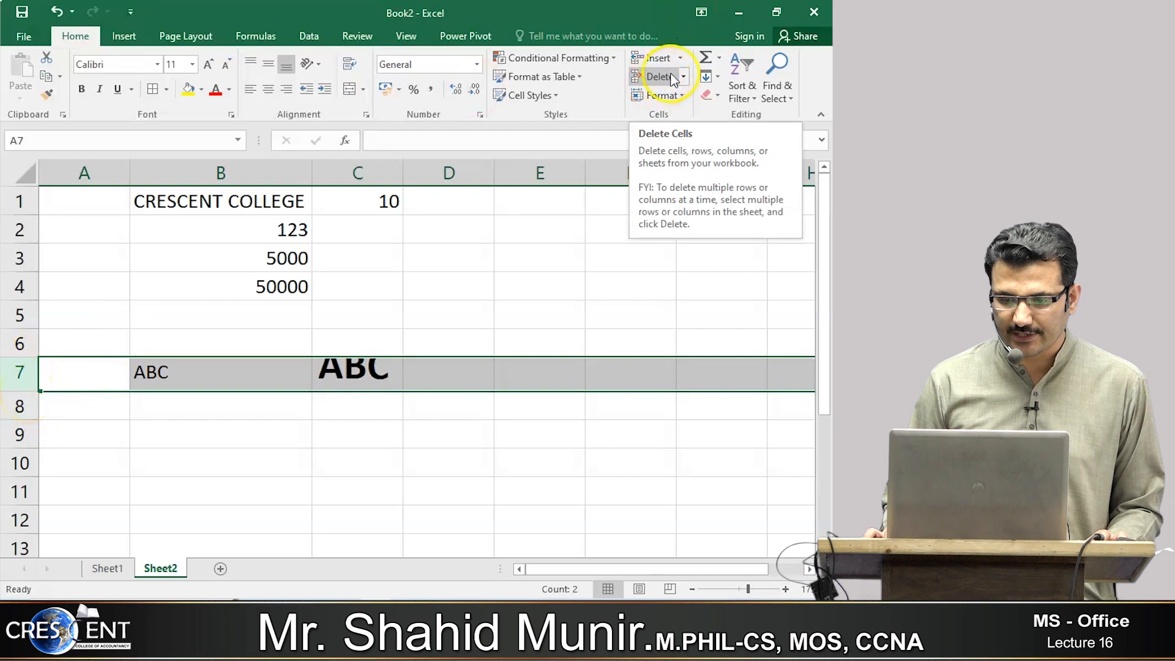
{"action": "left_click", "coordinate": [668, 96]}
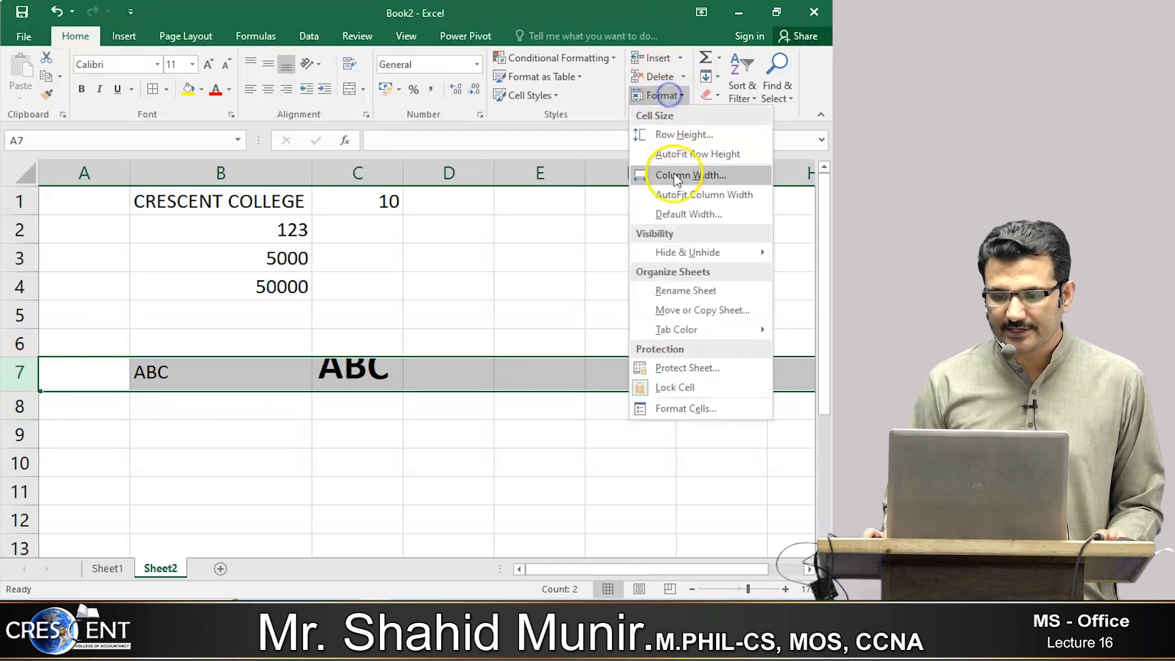
{"action": "left_click", "coordinate": [701, 155]}
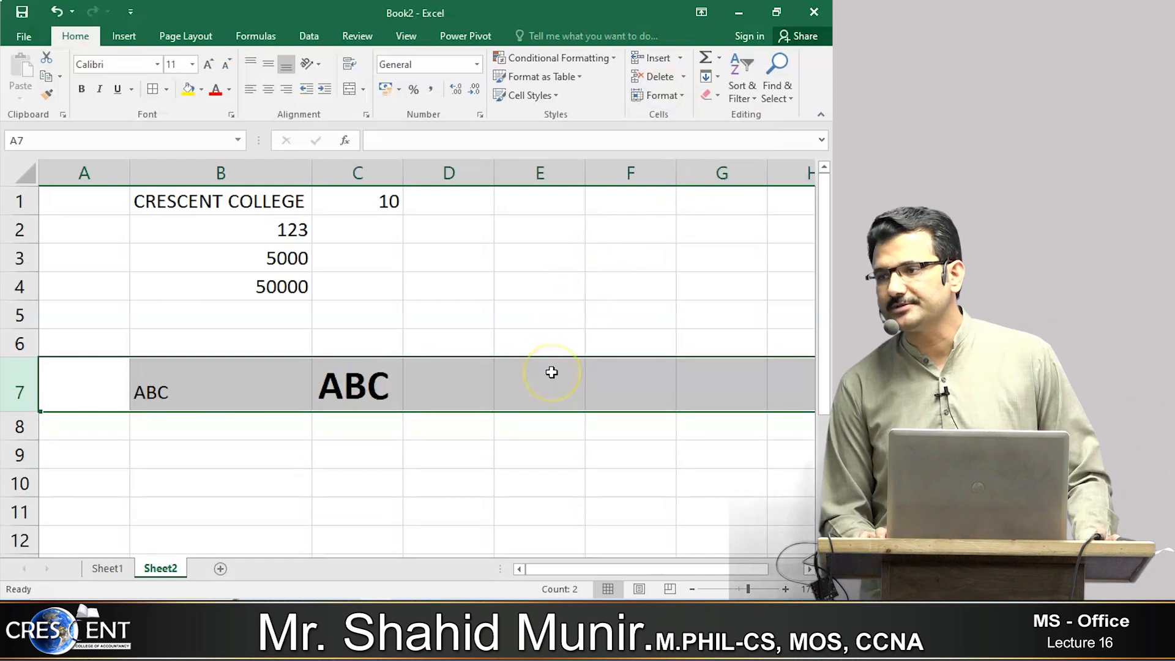
{"action": "left_click", "coordinate": [347, 372]}
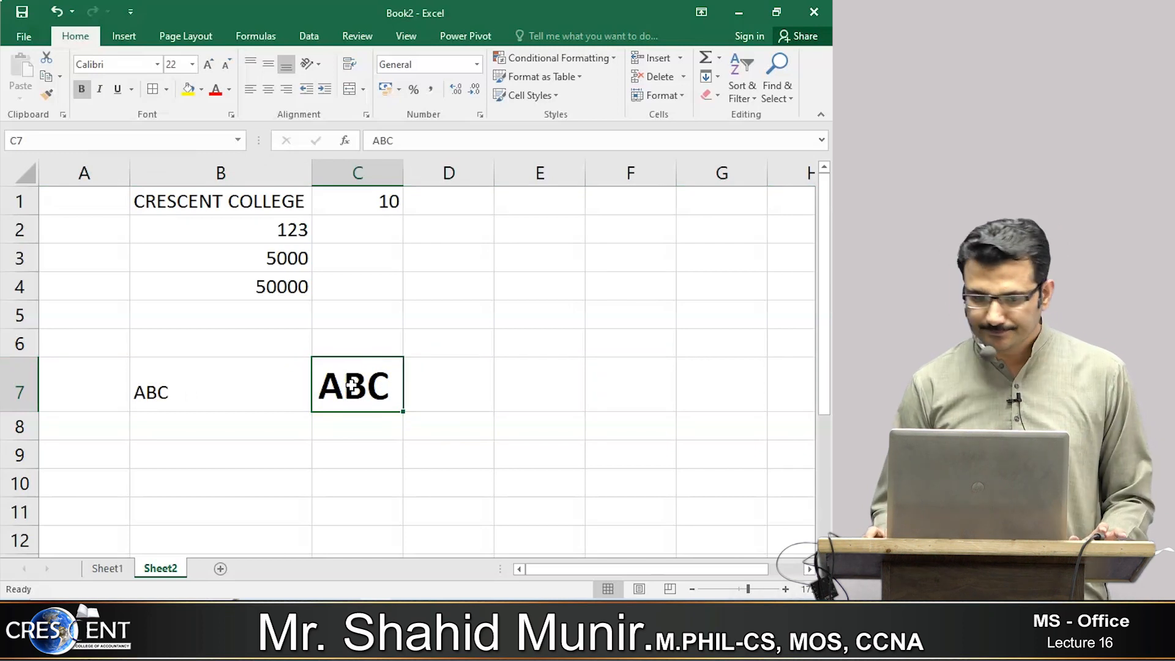
{"action": "left_click", "coordinate": [194, 394]}
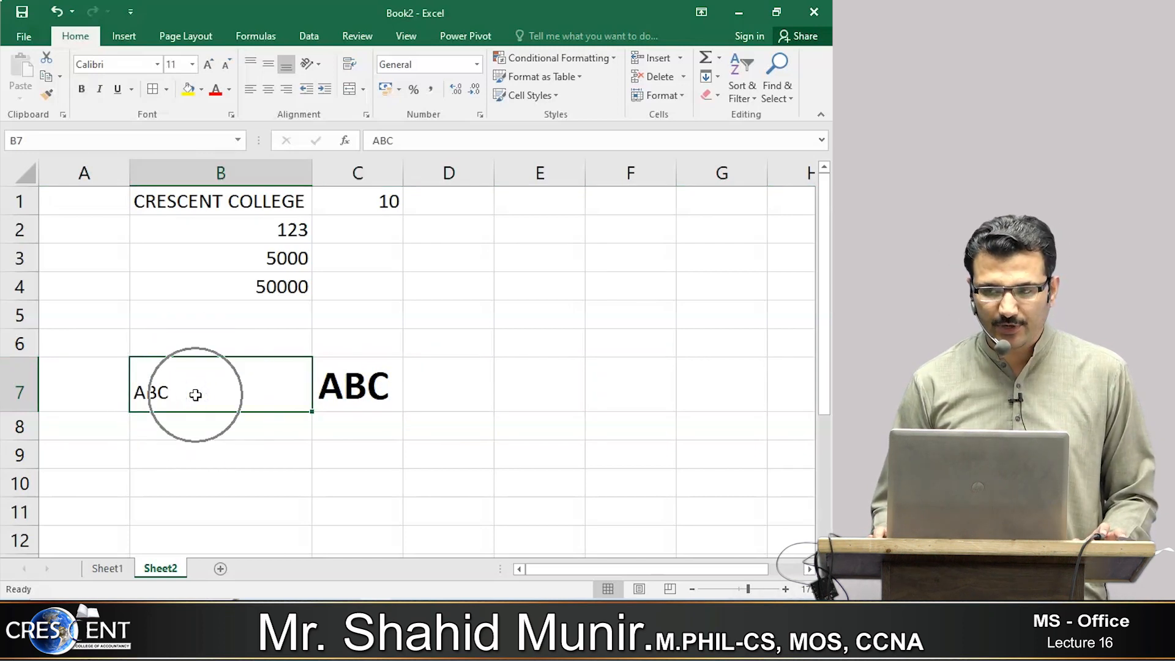
{"action": "left_click", "coordinate": [380, 375]}
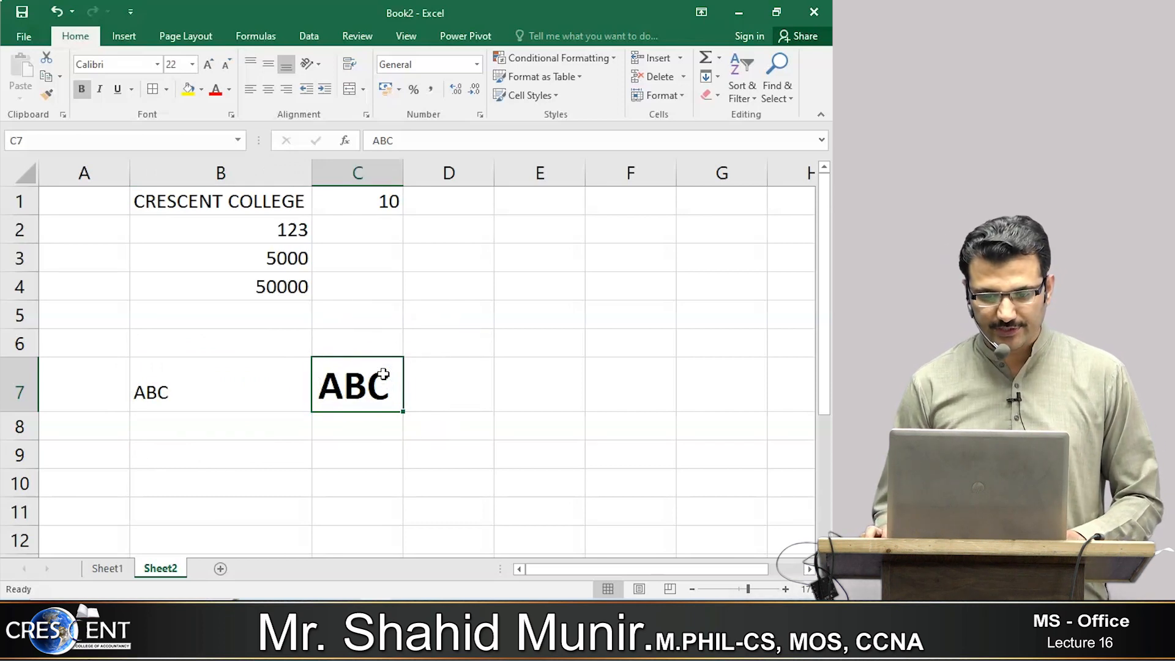
{"action": "left_click", "coordinate": [380, 386]}
{"action": "left_click", "coordinate": [446, 383]}
{"action": "left_click", "coordinate": [325, 386]}
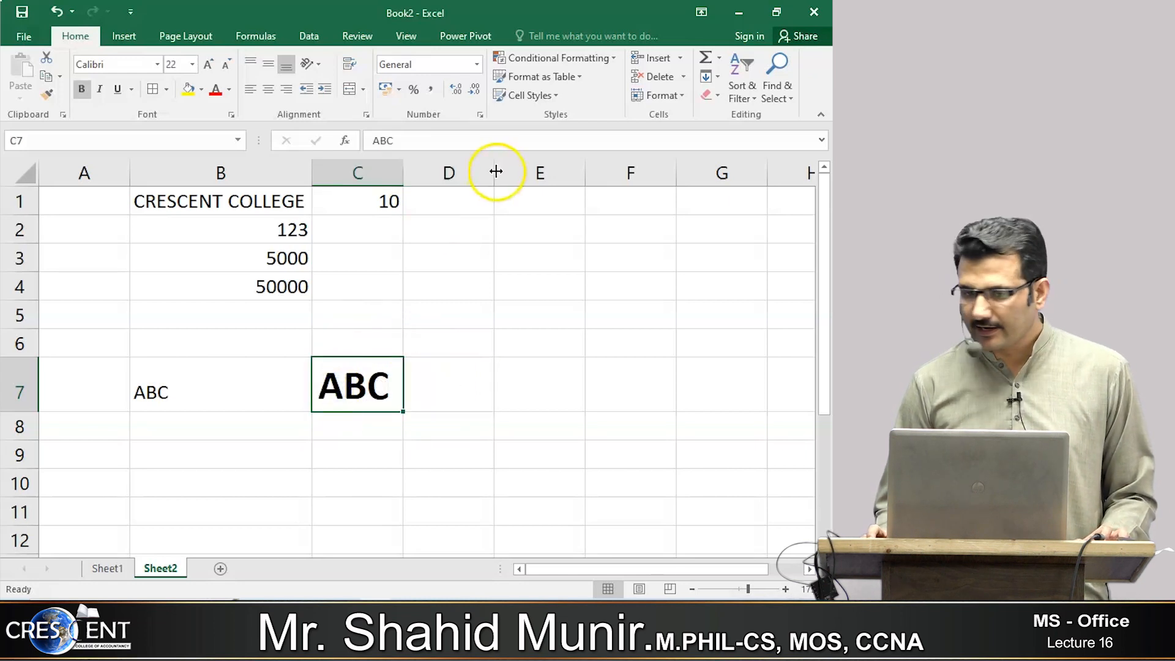
Step: Hide column B and undo the hiding
{"action": "left_click", "coordinate": [243, 174]}
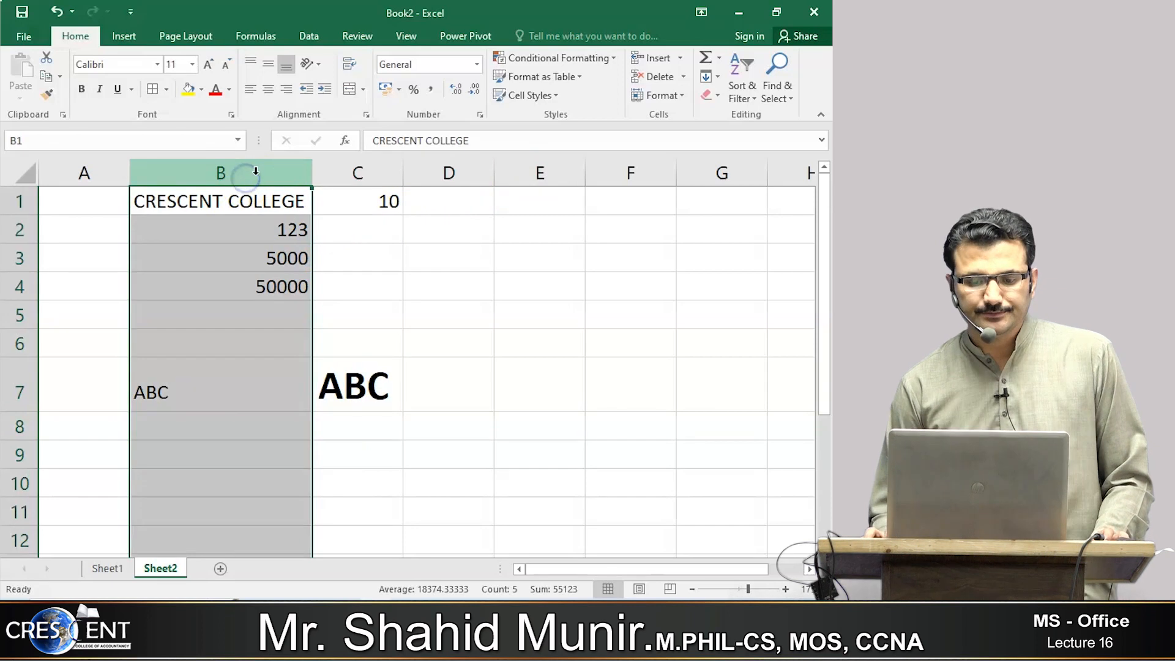
{"action": "left_click", "coordinate": [365, 184]}
{"action": "left_click", "coordinate": [222, 175]}
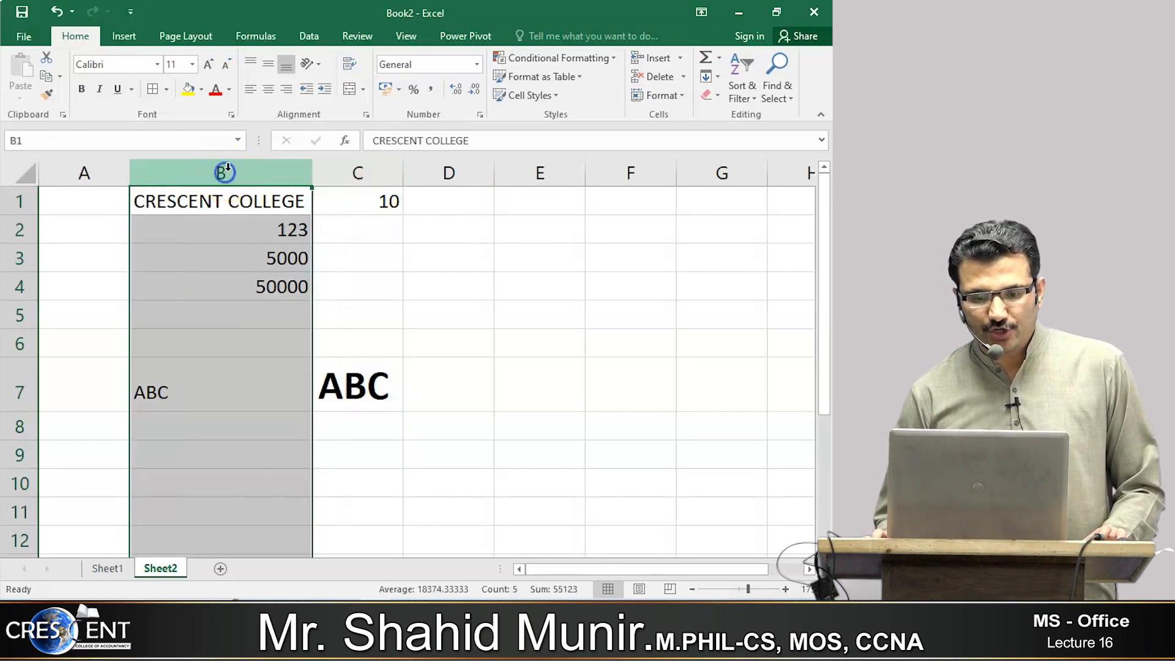
{"action": "right_click", "coordinate": [227, 168]}
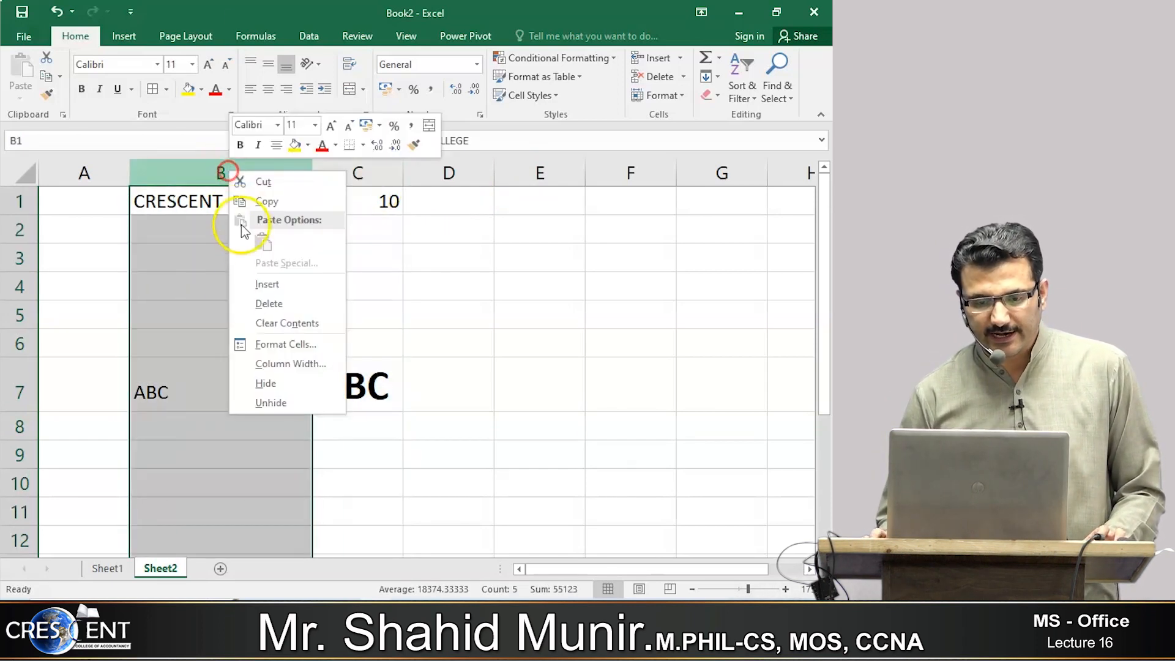
{"action": "left_click", "coordinate": [268, 381]}
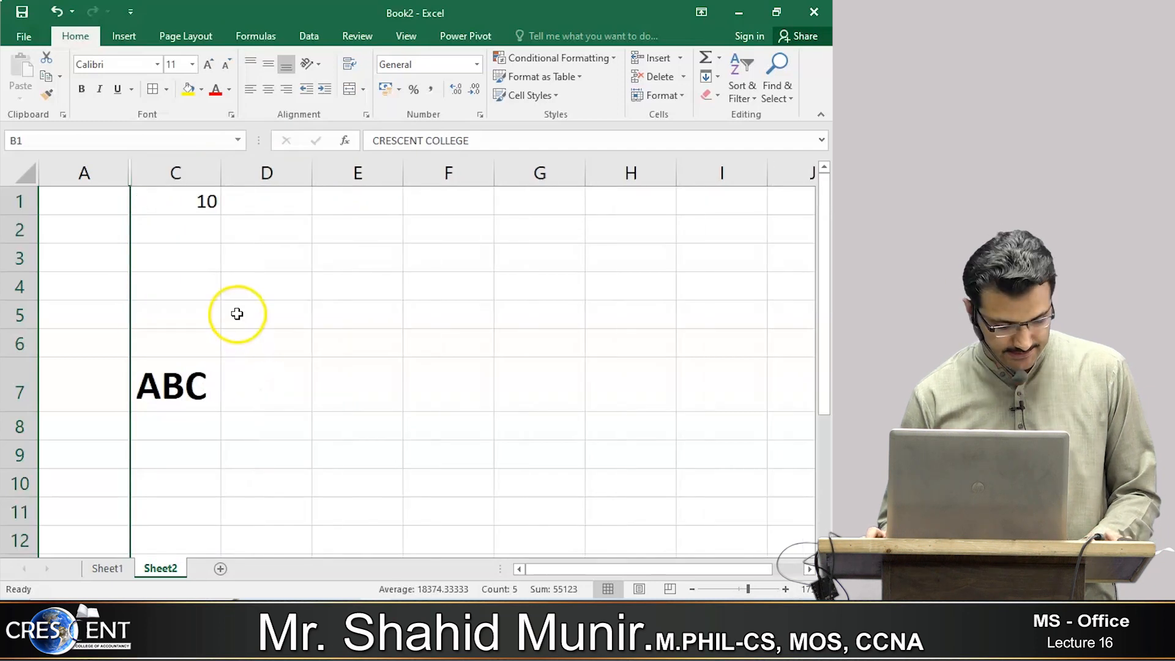
{"action": "key", "text": "ctrl+z"}
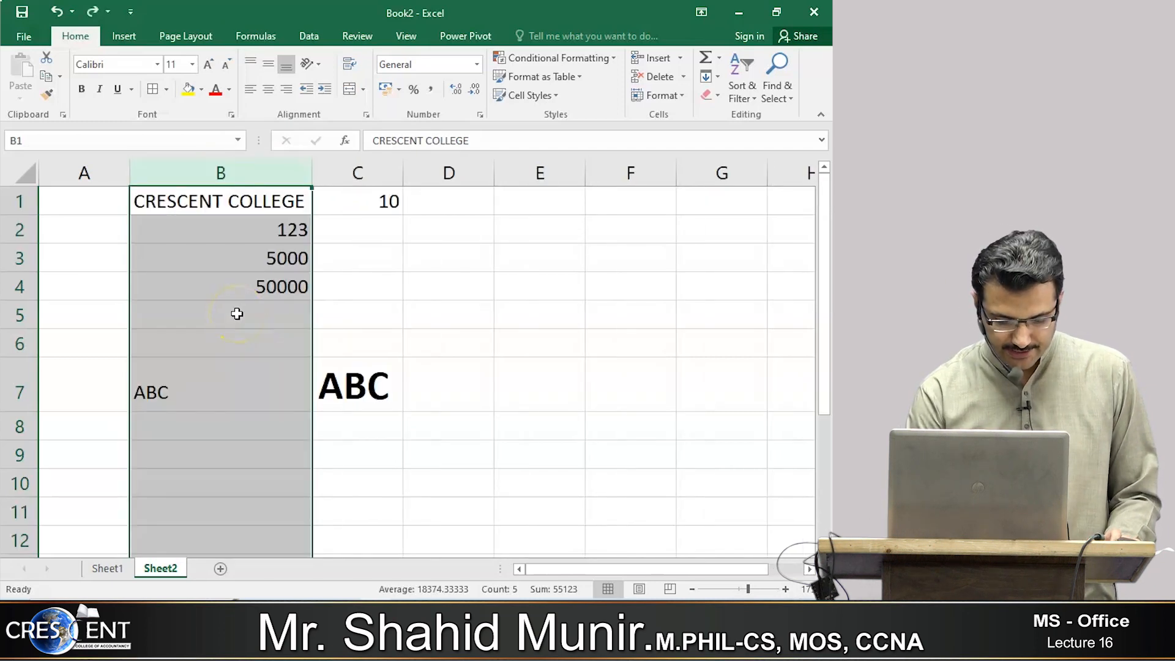
Step: Redo the hiding of column B and undo it again
{"action": "key", "text": "ctrl+y"}
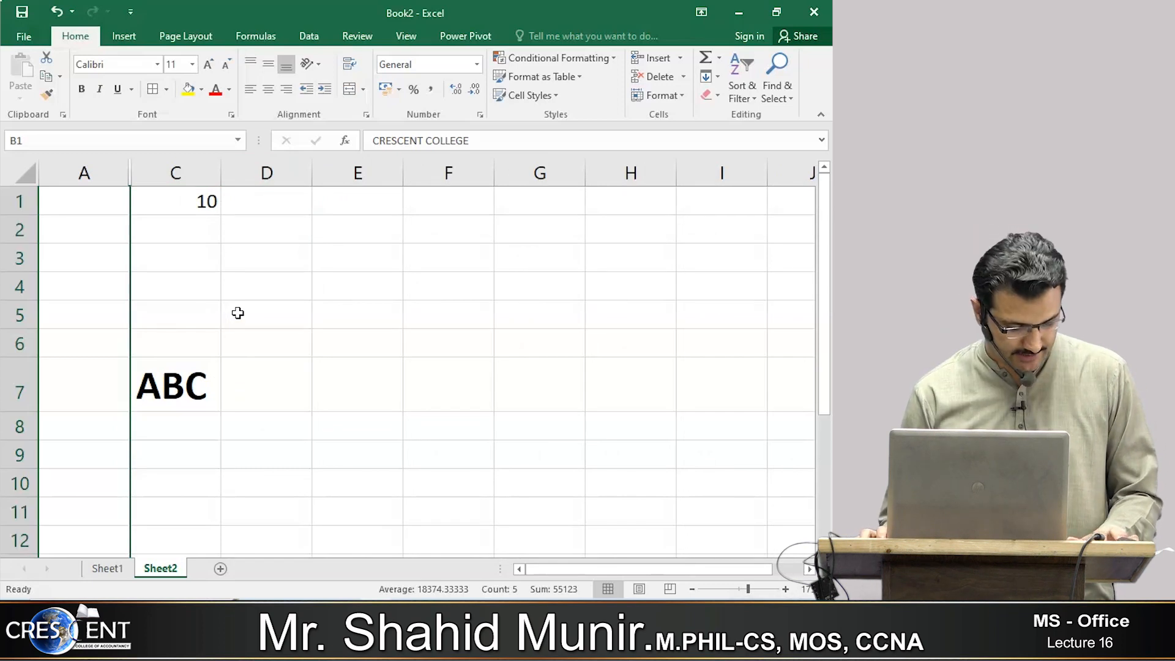
{"action": "key", "text": "ctrl+z"}
Step: Hide column E by way of its cell E1
{"action": "left_click", "coordinate": [515, 205]}
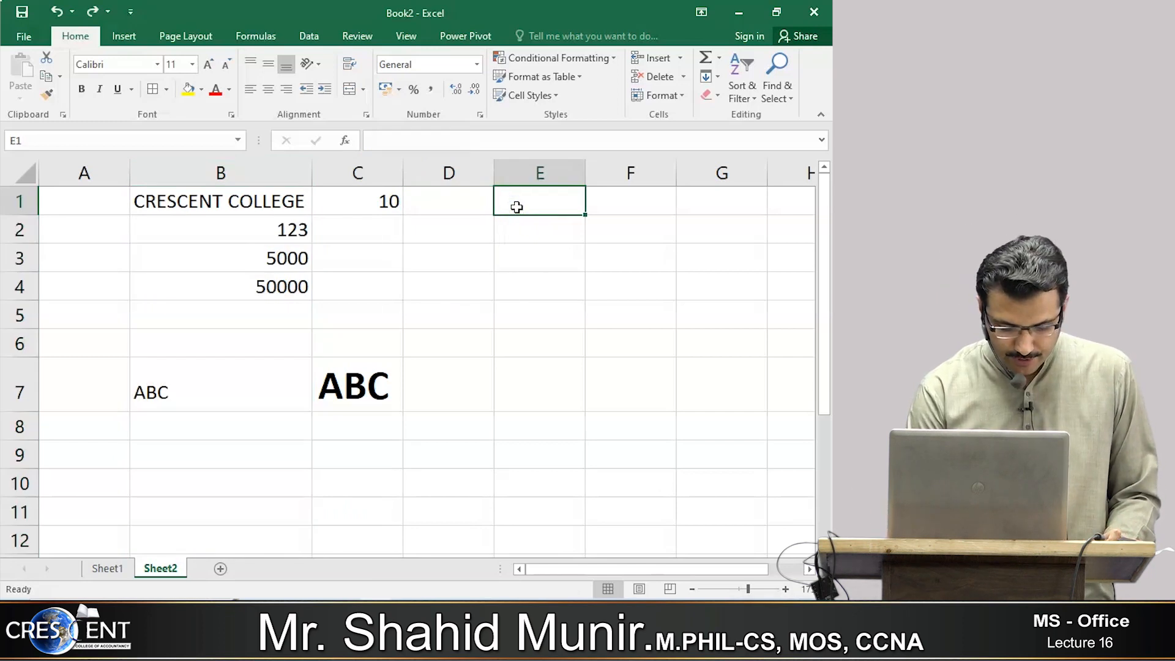
{"action": "key", "text": "ctrl+0"}
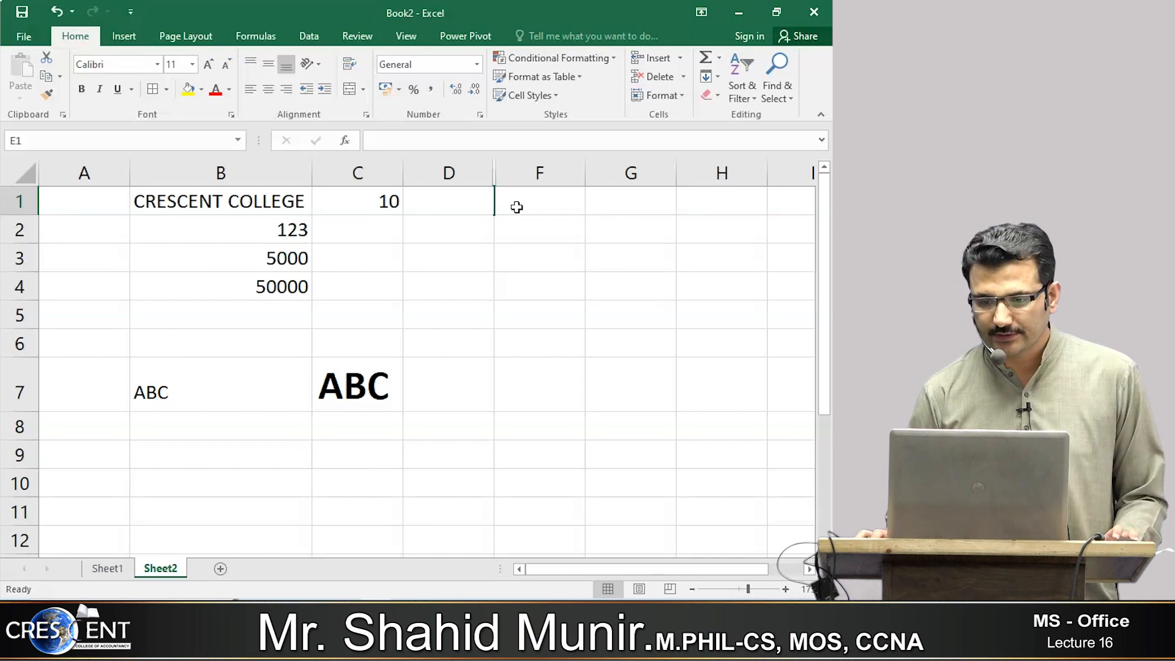
{"action": "left_click", "coordinate": [543, 243]}
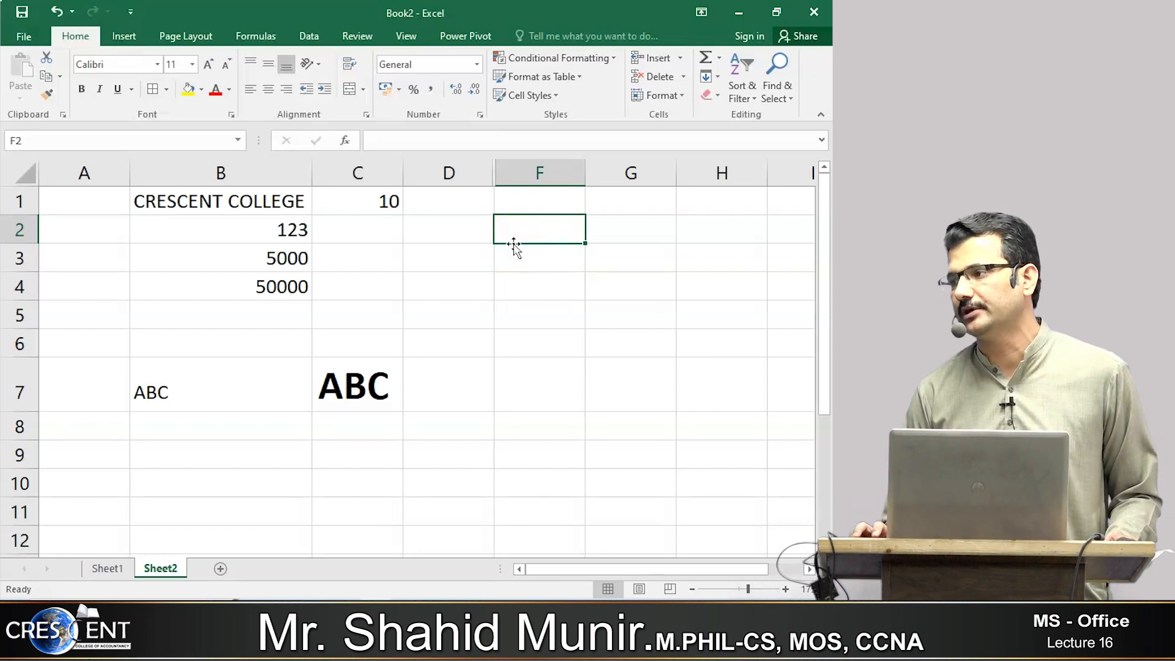
{"action": "left_click", "coordinate": [705, 203]}
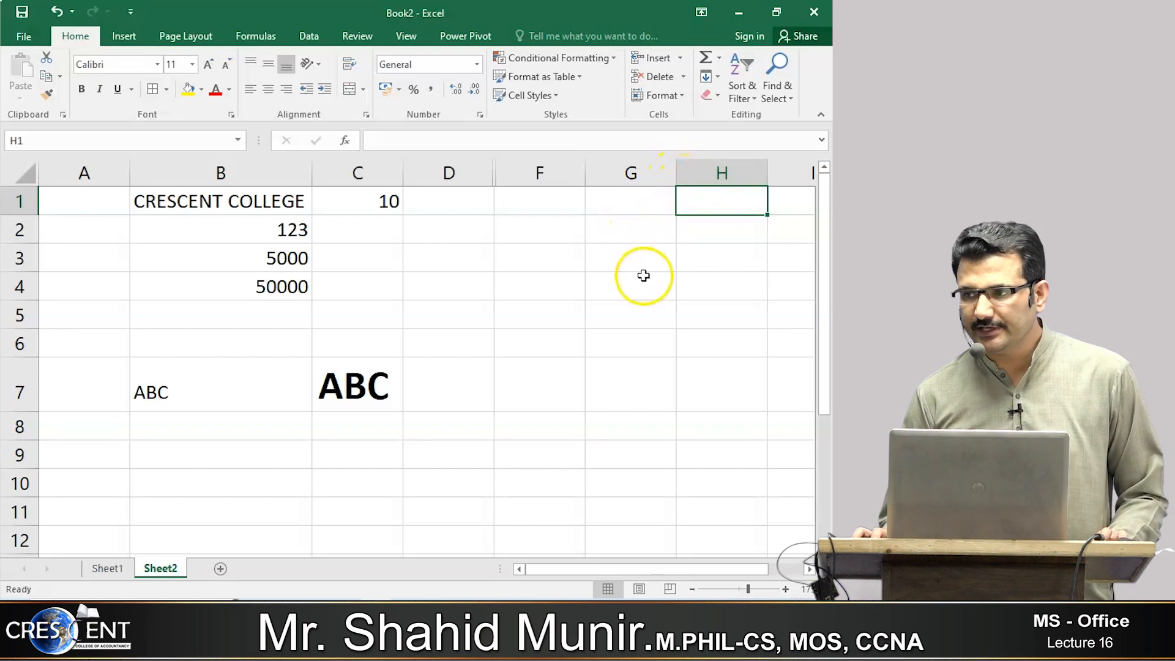
Step: Select columns D through F and unhide column E between them
{"action": "left_click", "coordinate": [19, 169]}
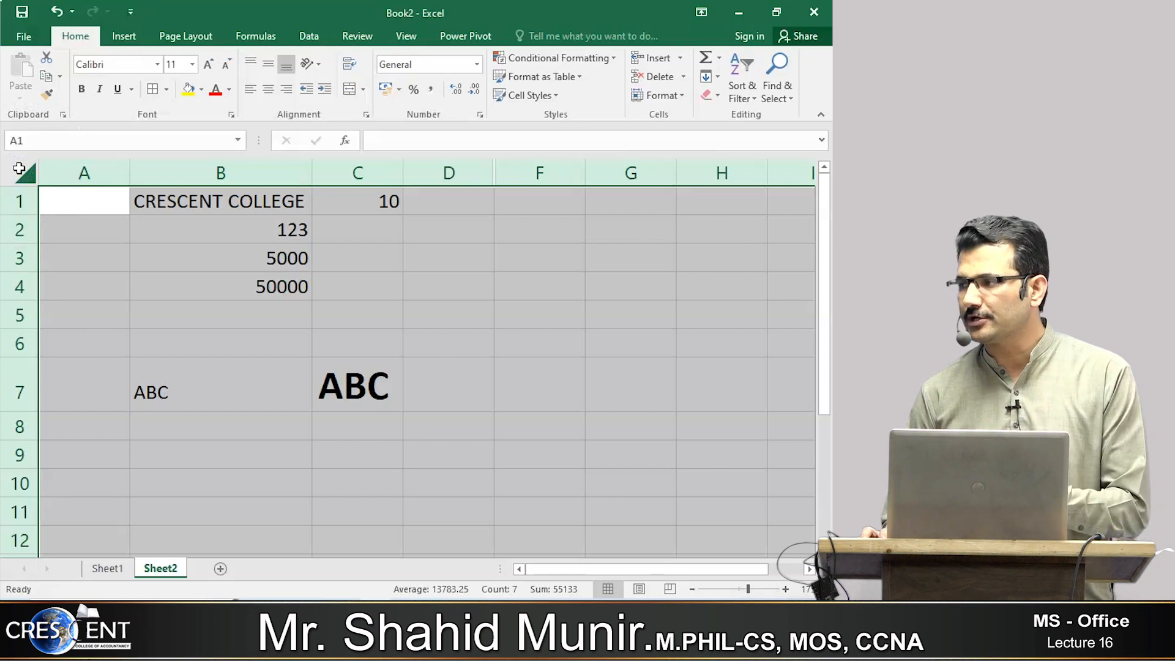
{"action": "left_click", "coordinate": [516, 276]}
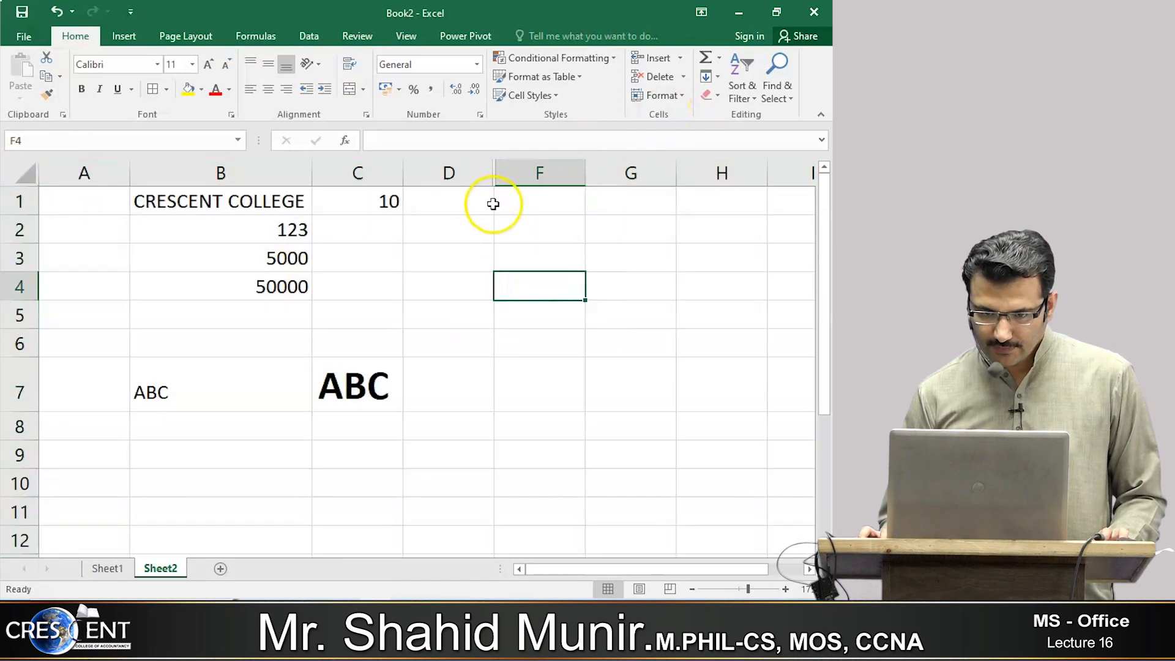
{"action": "left_click", "coordinate": [472, 180]}
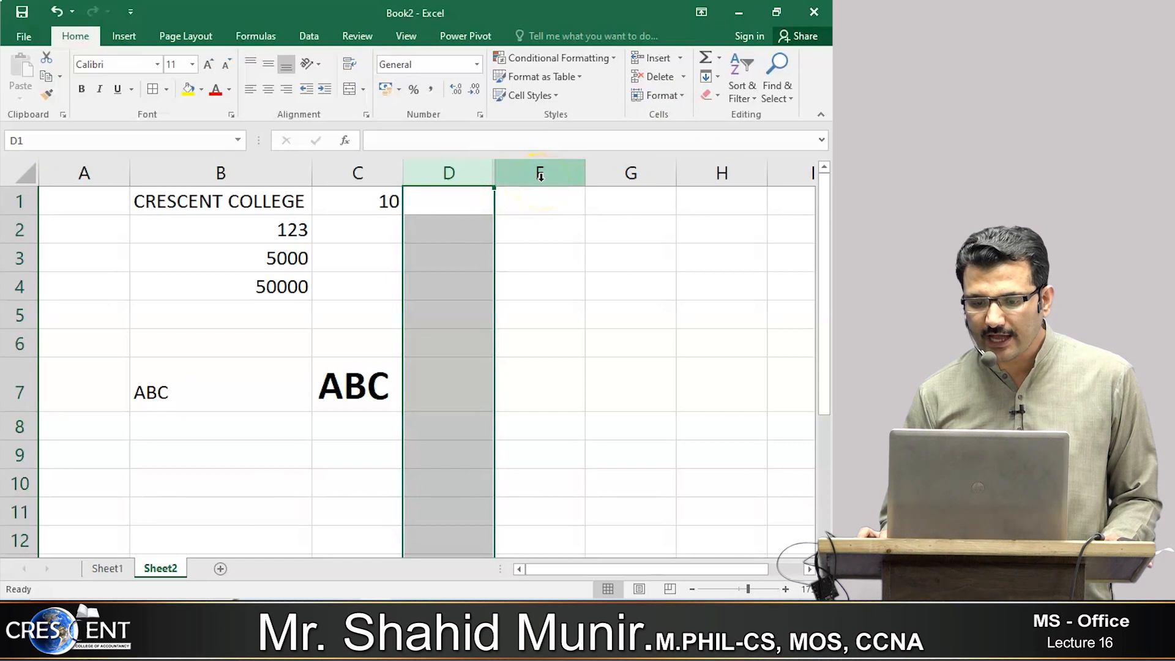
{"action": "left_click", "coordinate": [540, 177], "text": "ctrl"}
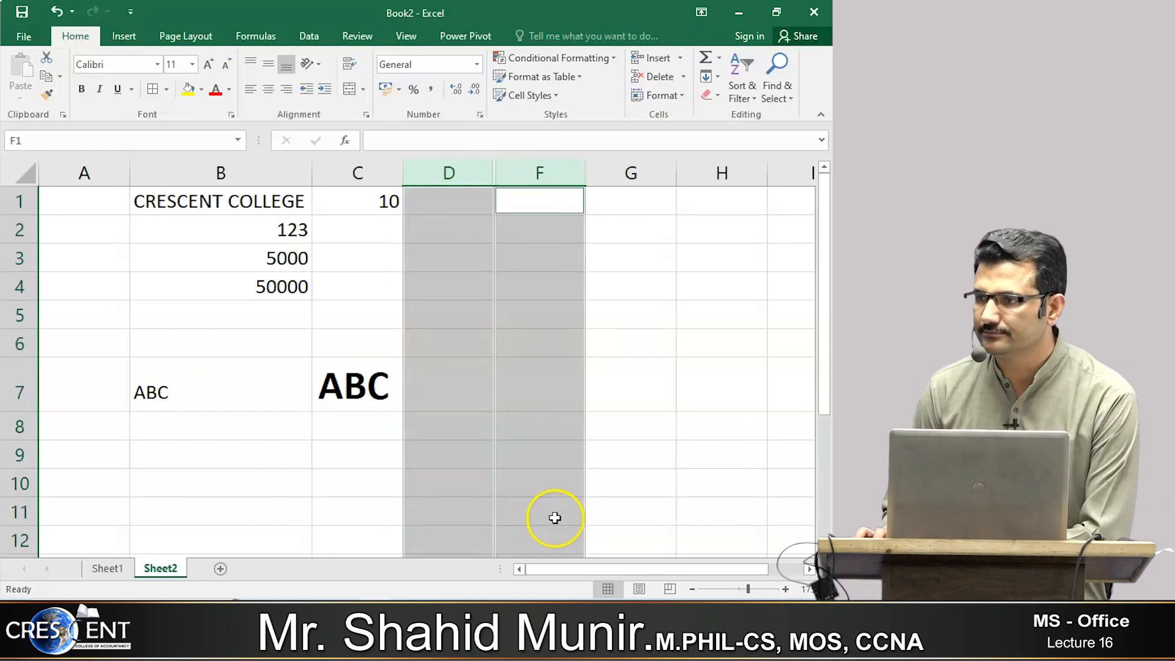
{"action": "left_click", "coordinate": [444, 174]}
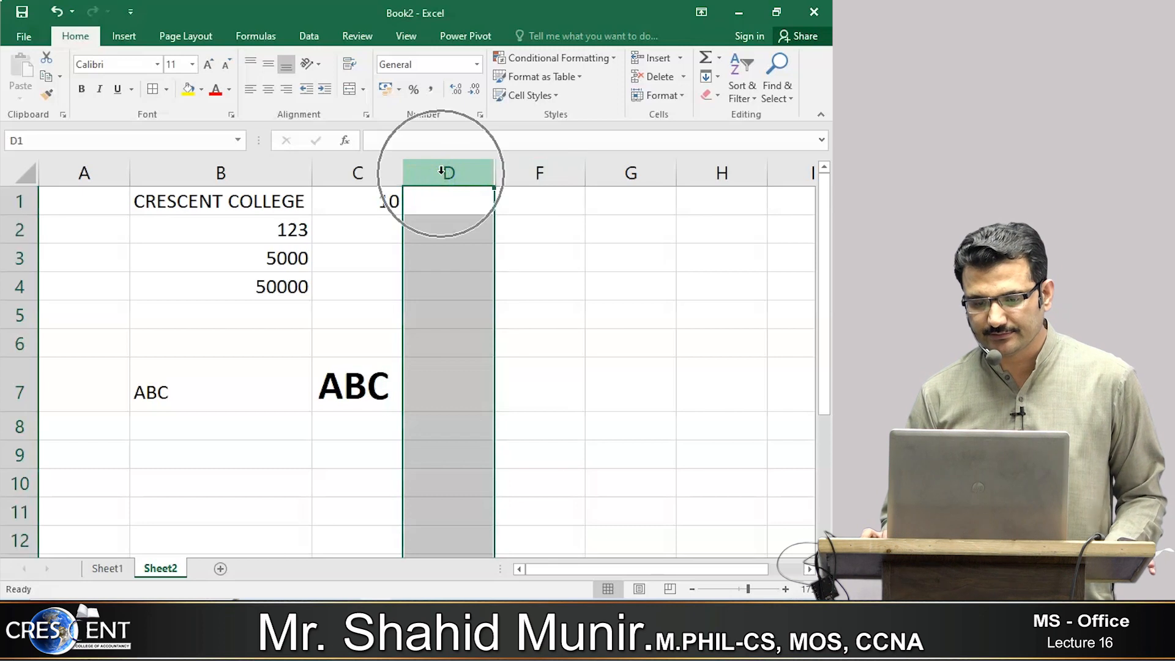
{"action": "left_click_drag", "start_coordinate": [441, 171], "coordinate": [530, 171]}
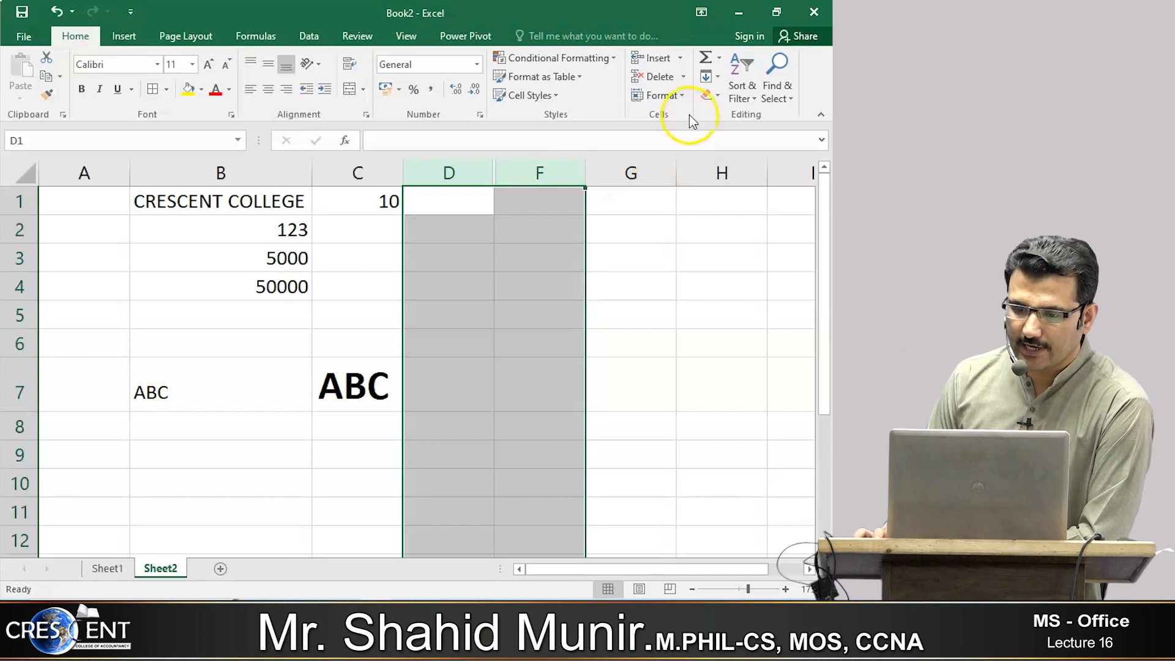
{"action": "left_click", "coordinate": [661, 95]}
{"action": "mouse_move", "coordinate": [703, 251]}
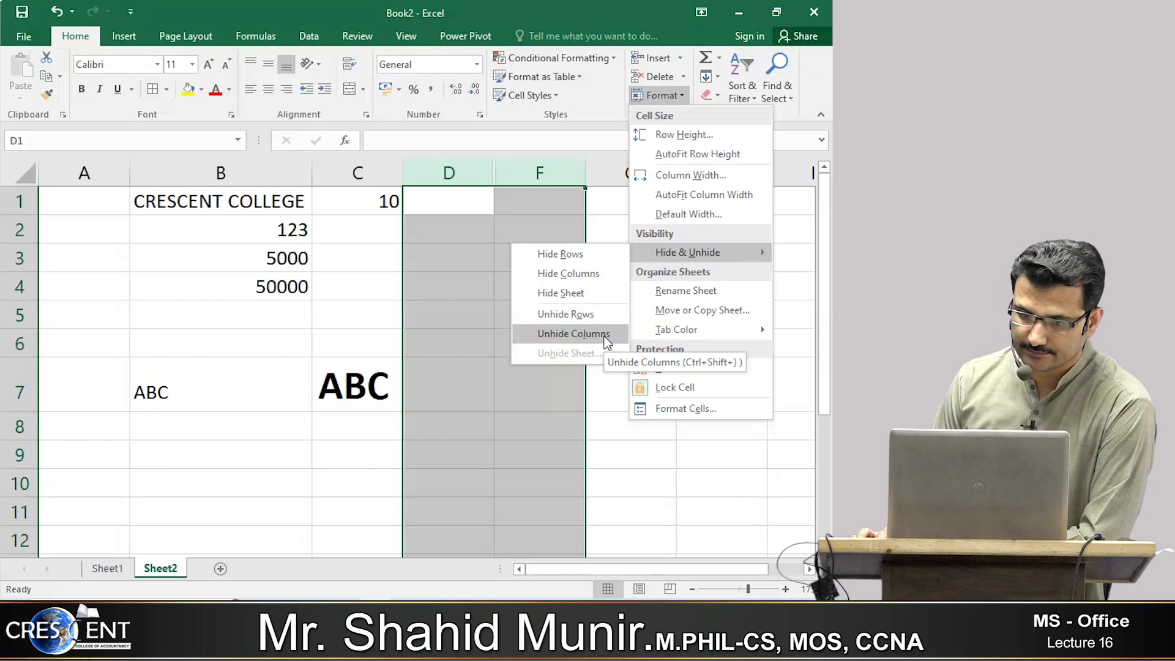
{"action": "right_click", "coordinate": [455, 174]}
{"action": "right_click", "coordinate": [452, 173]}
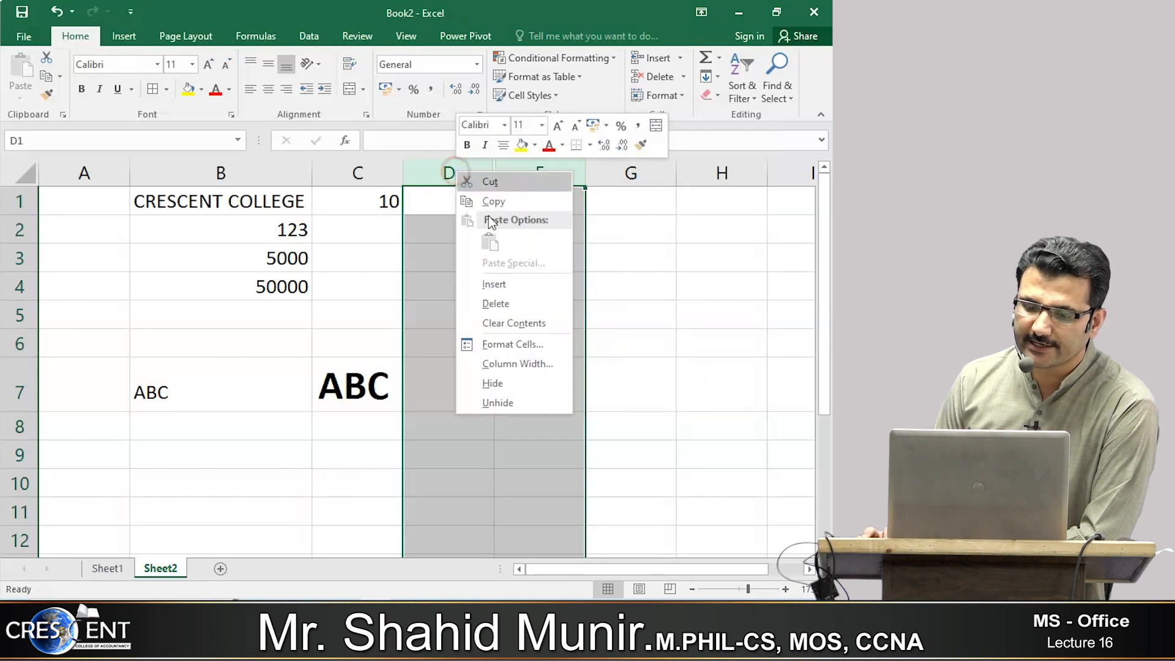
{"action": "left_click", "coordinate": [524, 402]}
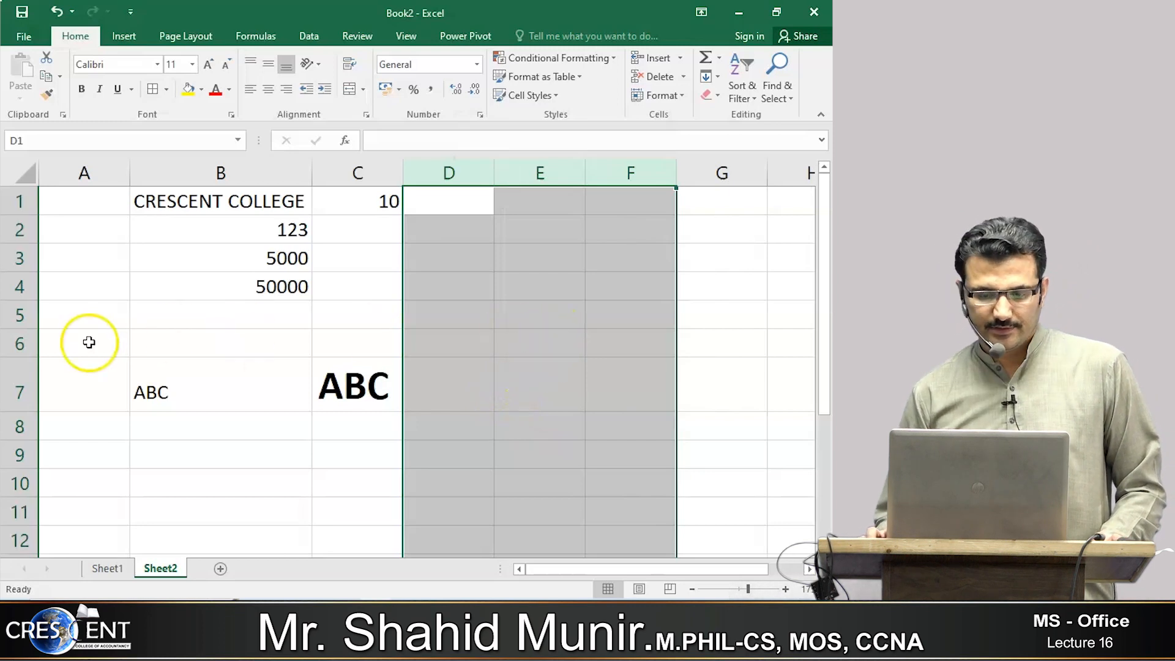
Step: Hide row 7 and unhide it, two times in a row
{"action": "left_click", "coordinate": [16, 388]}
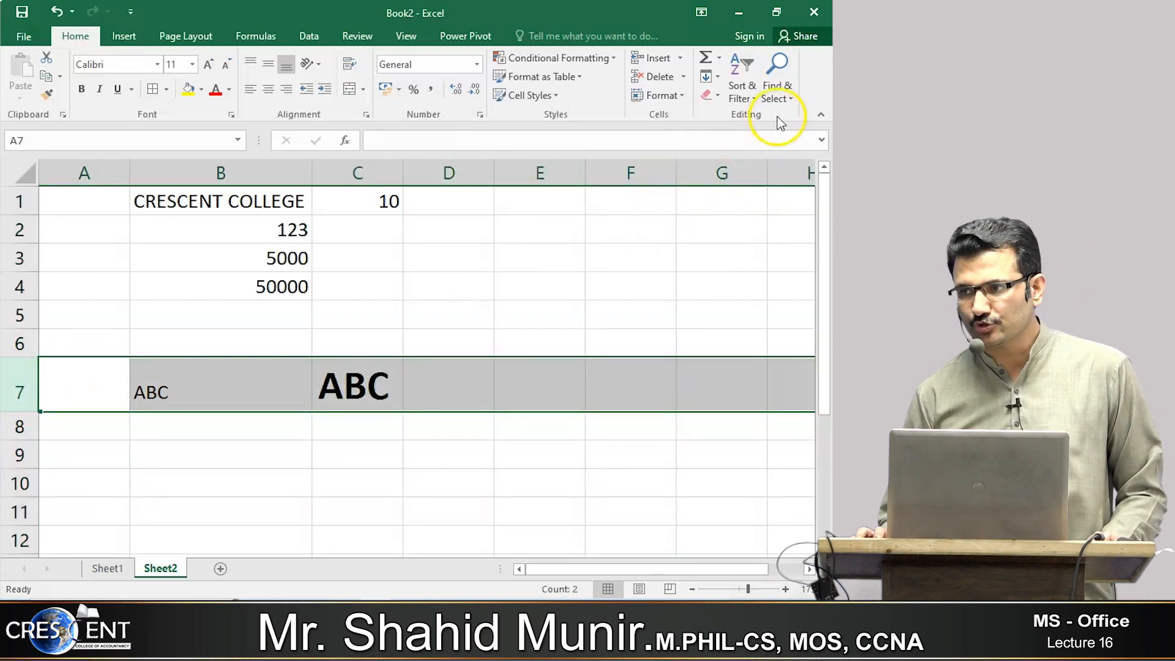
{"action": "left_click", "coordinate": [659, 95]}
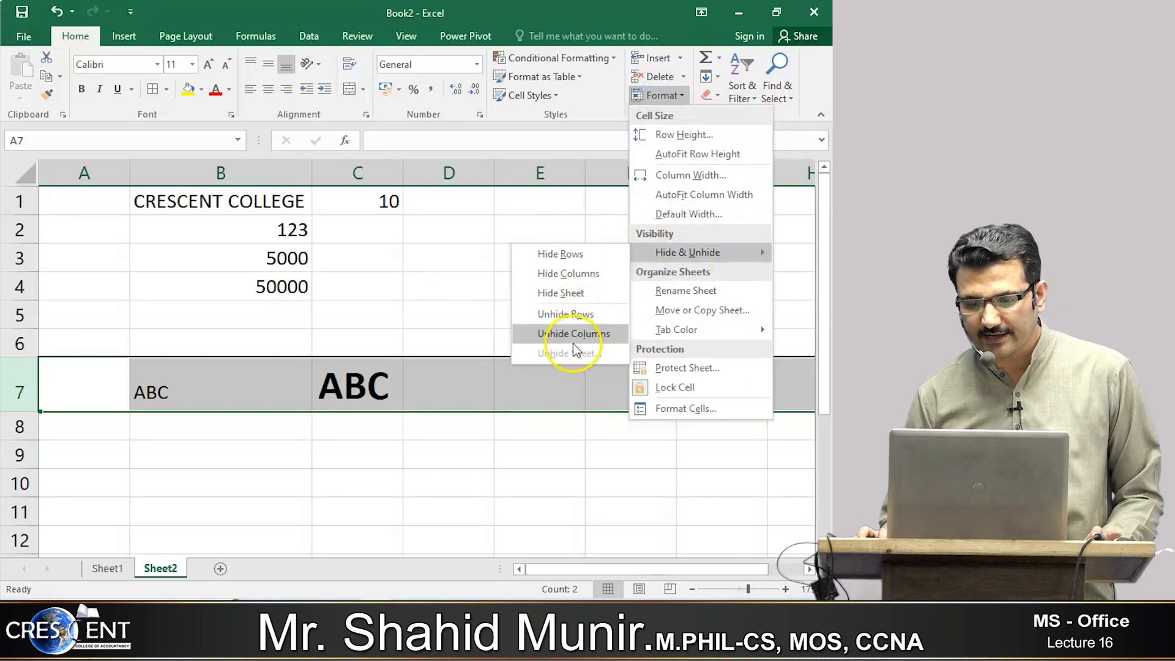
{"action": "left_click", "coordinate": [18, 384]}
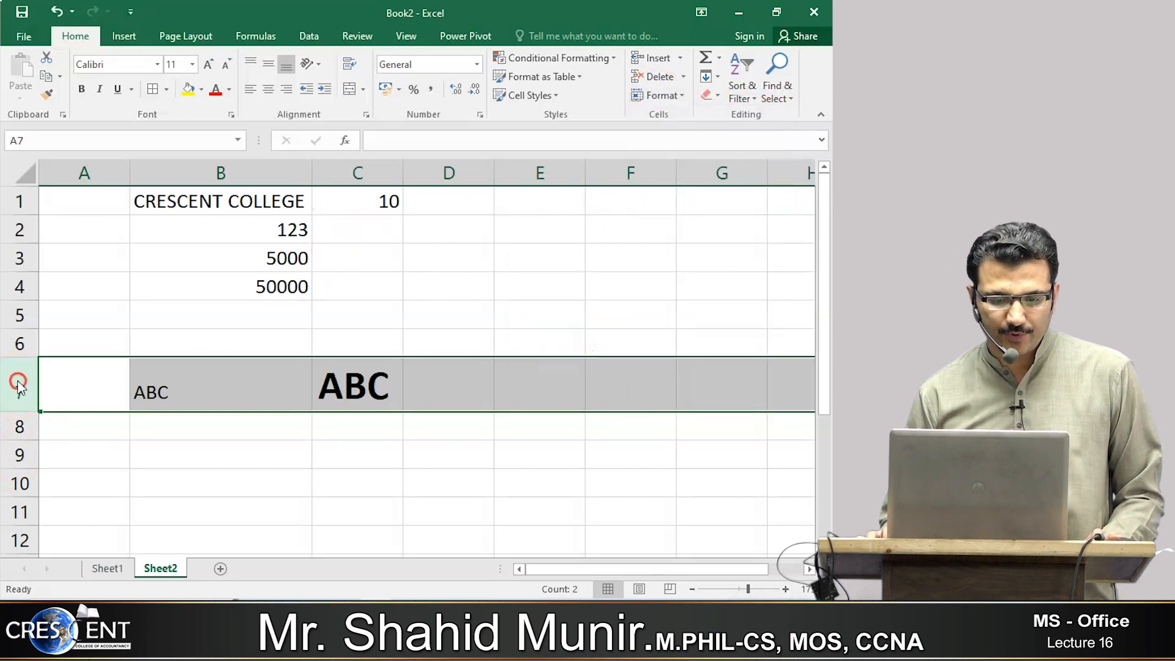
{"action": "right_click", "coordinate": [19, 384]}
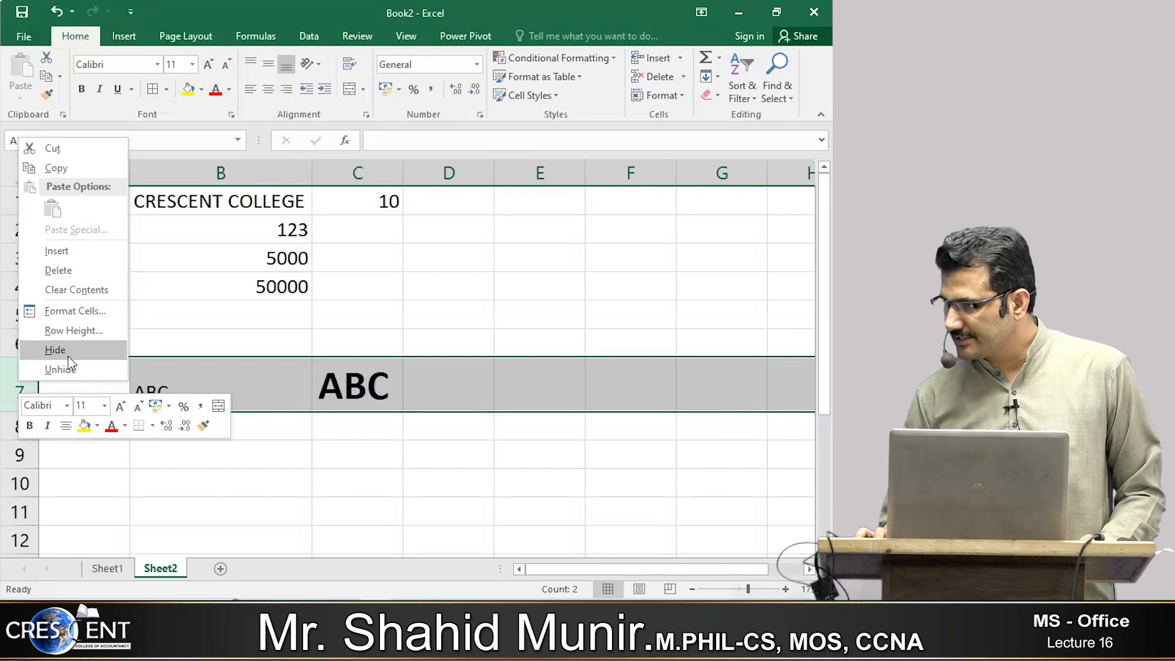
{"action": "left_click", "coordinate": [270, 369]}
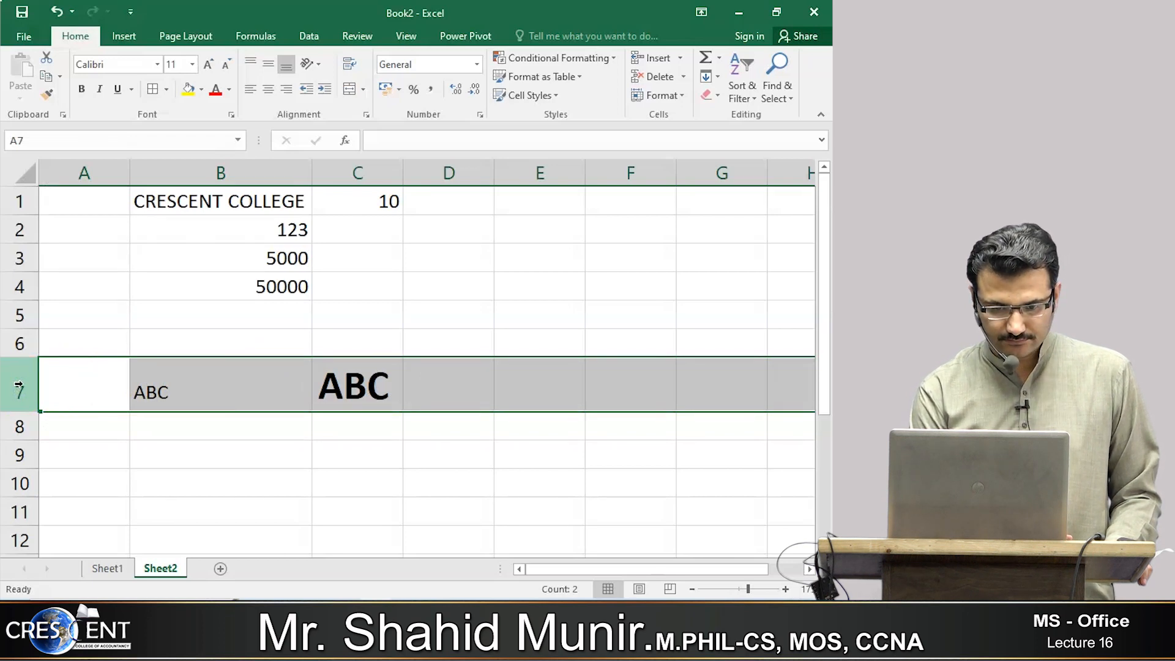
{"action": "key", "text": "ctrl+9"}
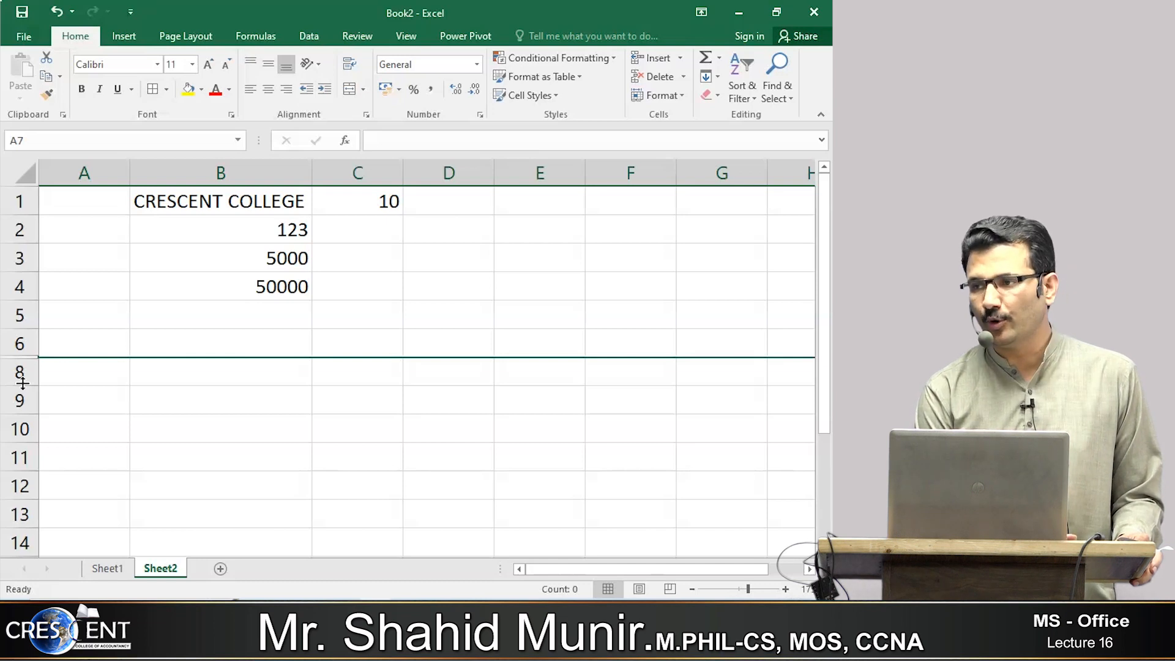
{"action": "double_click", "coordinate": [22, 383]}
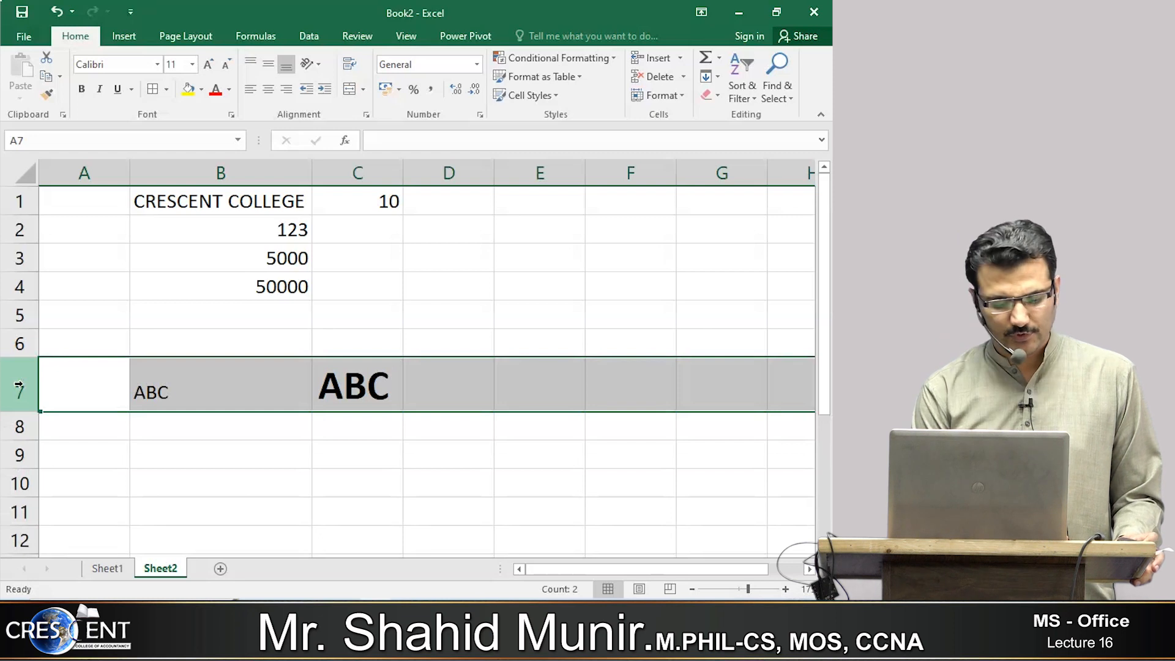
{"action": "key", "text": "ctrl+9"}
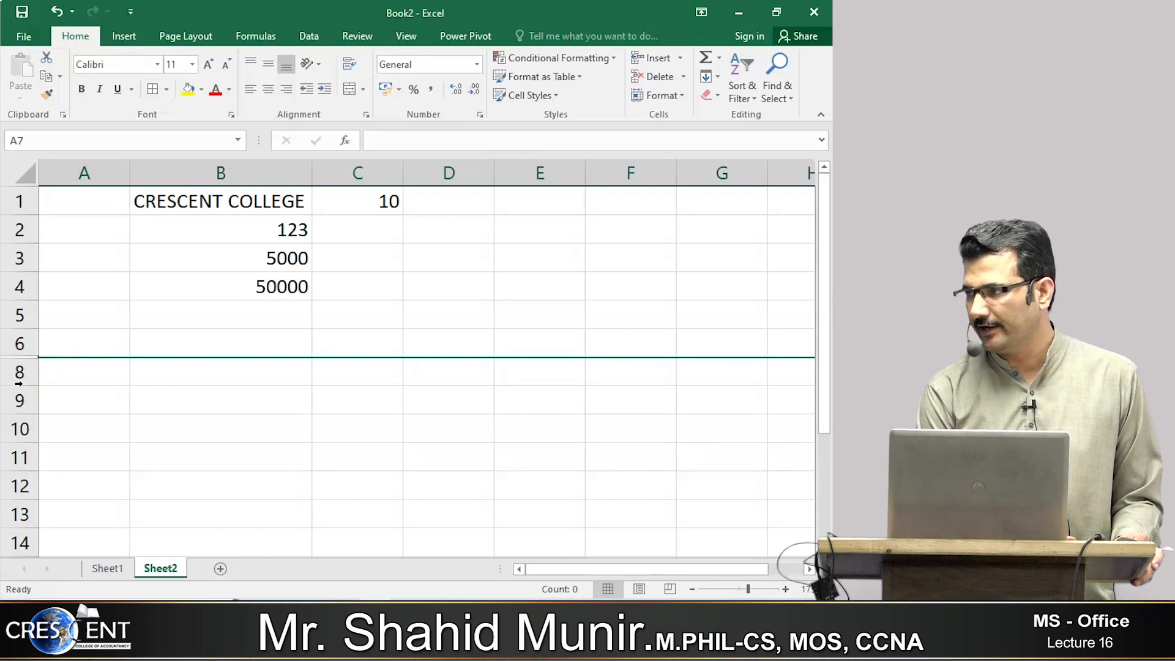
{"action": "key", "text": "ctrl+shift+9"}
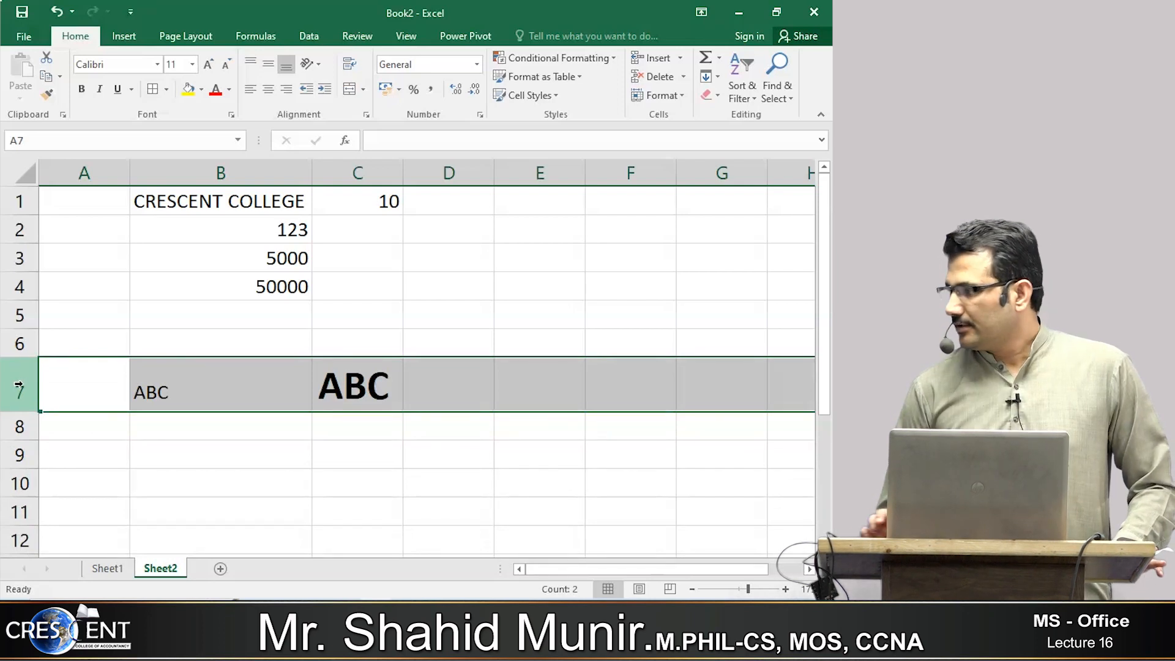
{"action": "left_click", "coordinate": [234, 387]}
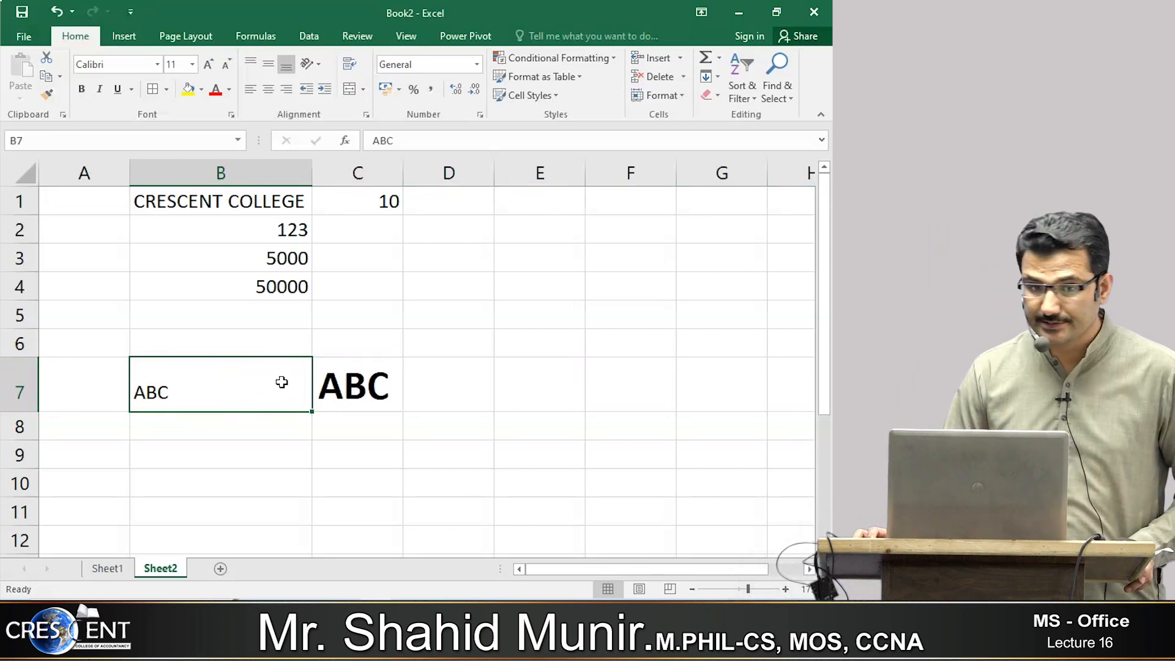
{"action": "left_click", "coordinate": [274, 371]}
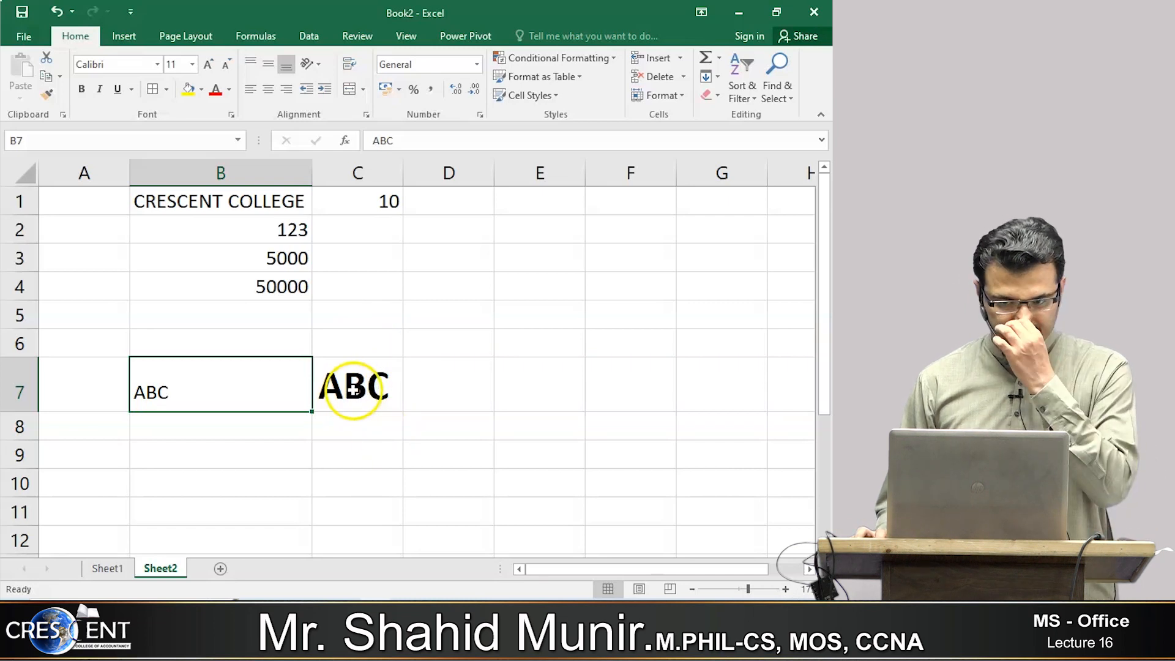
{"action": "left_click", "coordinate": [380, 394]}
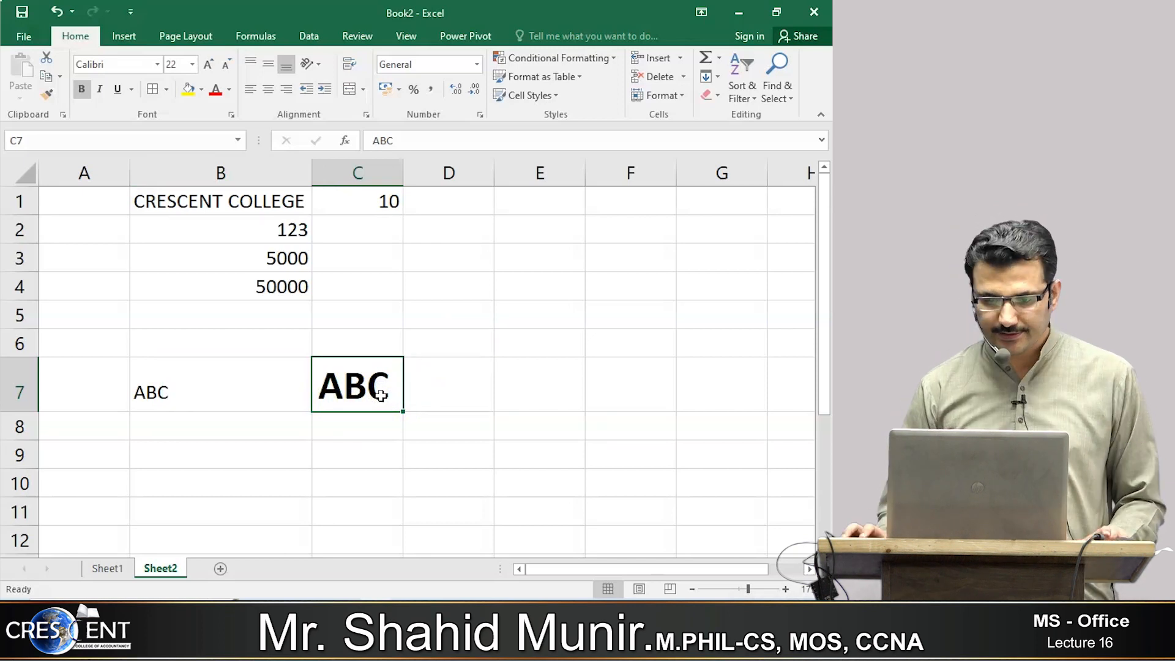
{"action": "left_click", "coordinate": [232, 177]}
{"action": "left_click", "coordinate": [355, 177]}
{"action": "left_click", "coordinate": [453, 177]}
{"action": "left_click", "coordinate": [533, 177]}
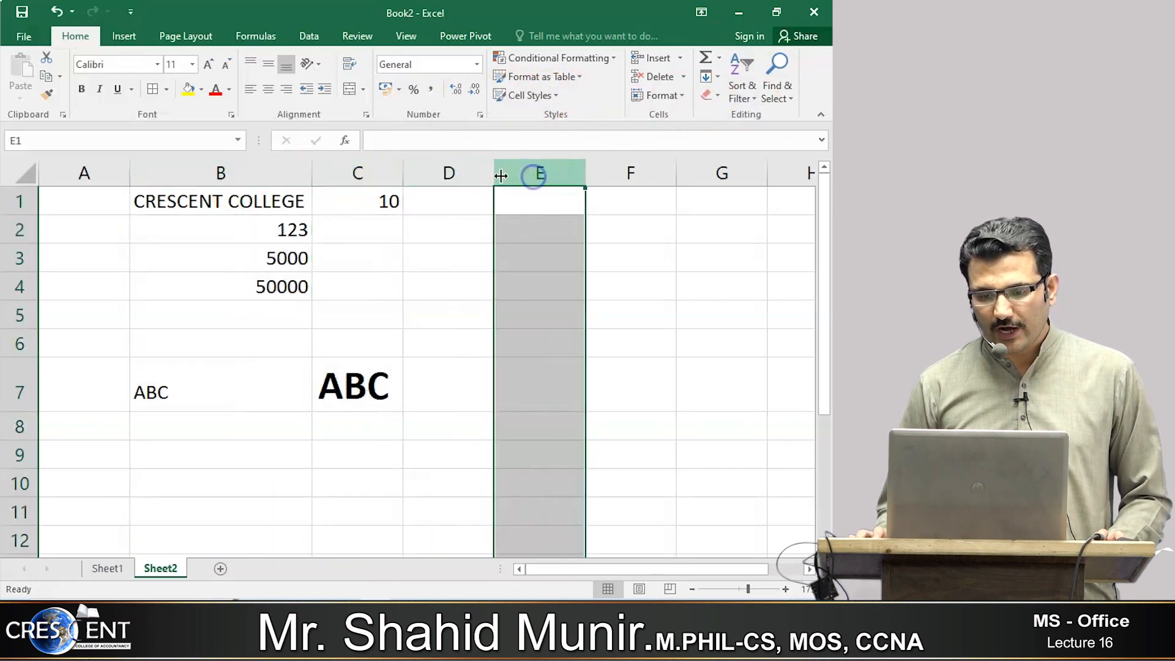
{"action": "left_click", "coordinate": [281, 175]}
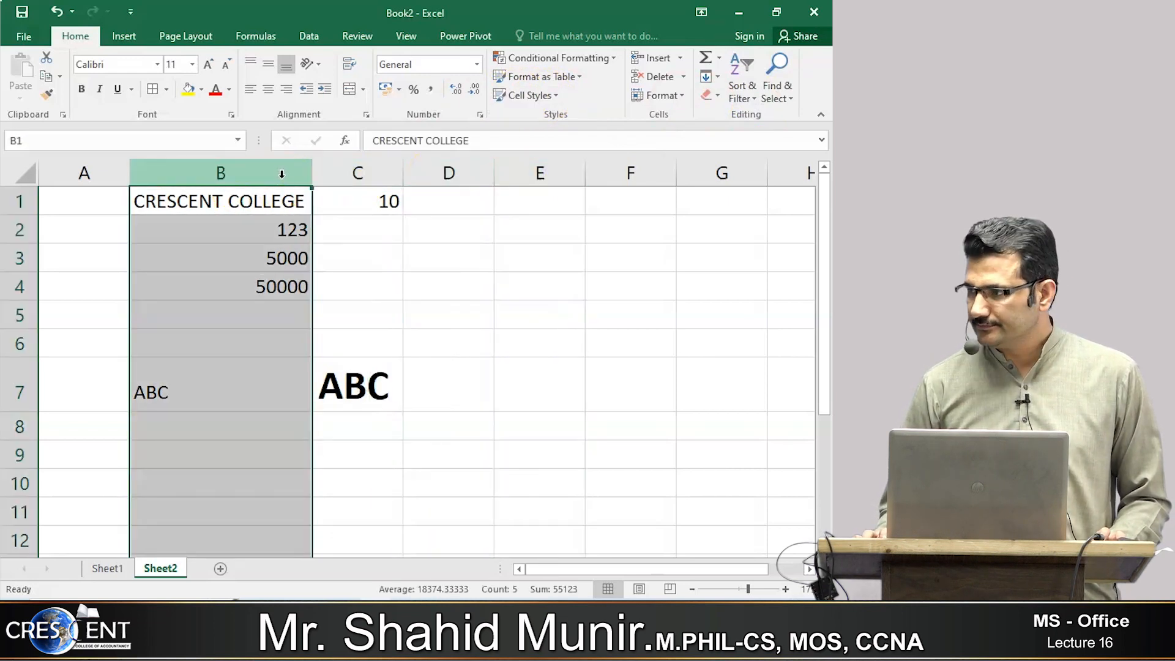
{"action": "left_click", "coordinate": [663, 97]}
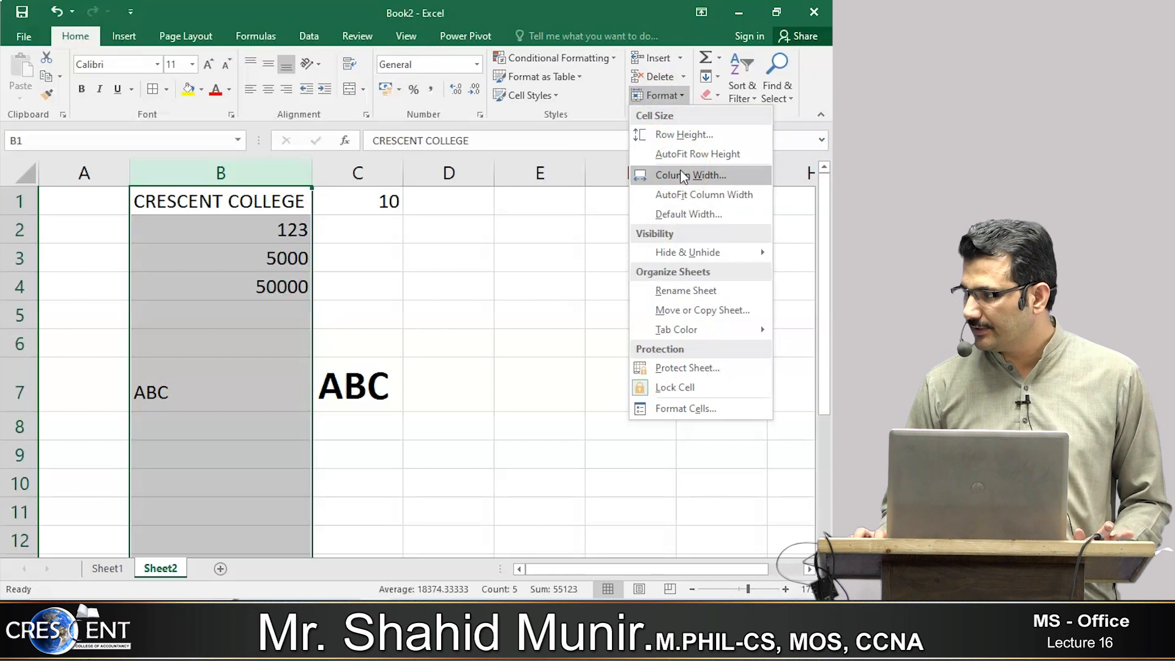
{"action": "left_click", "coordinate": [715, 202]}
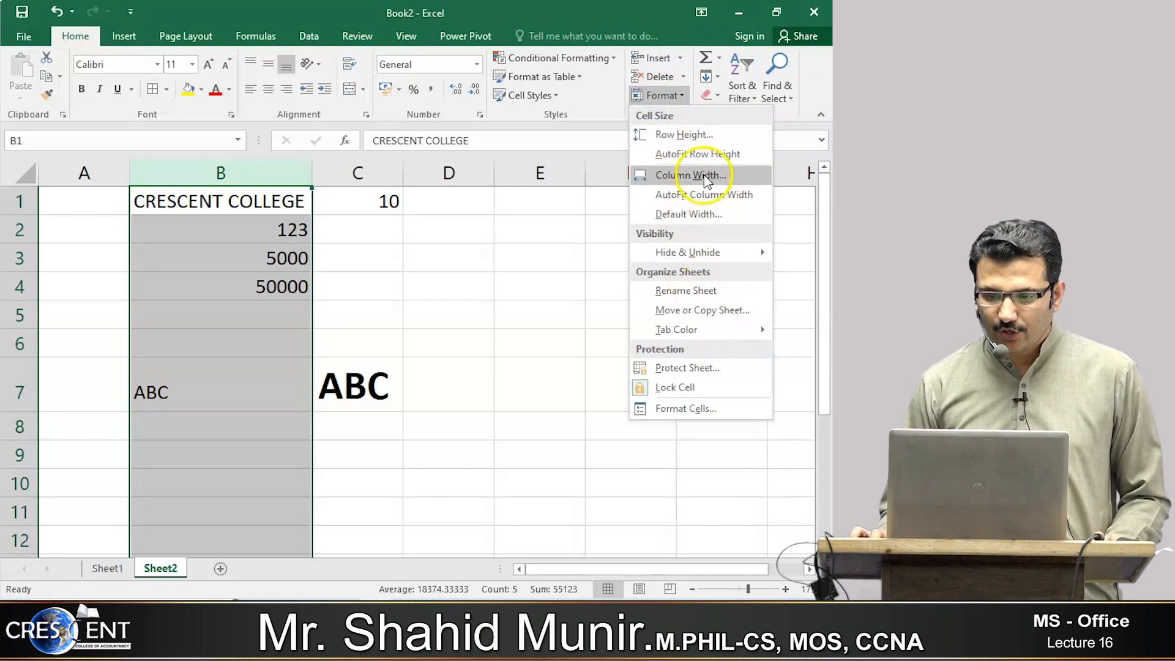
Step: Add a new worksheet after Sheet2 and set its default column width to 20
{"action": "left_click", "coordinate": [221, 568]}
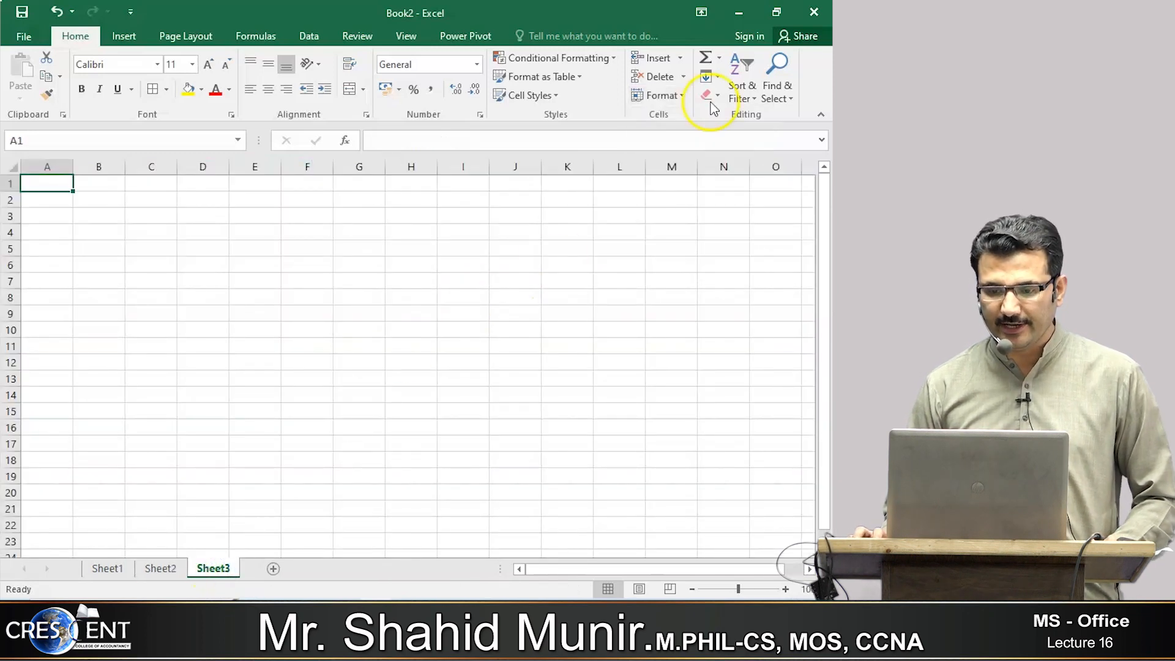
{"action": "left_click", "coordinate": [679, 97]}
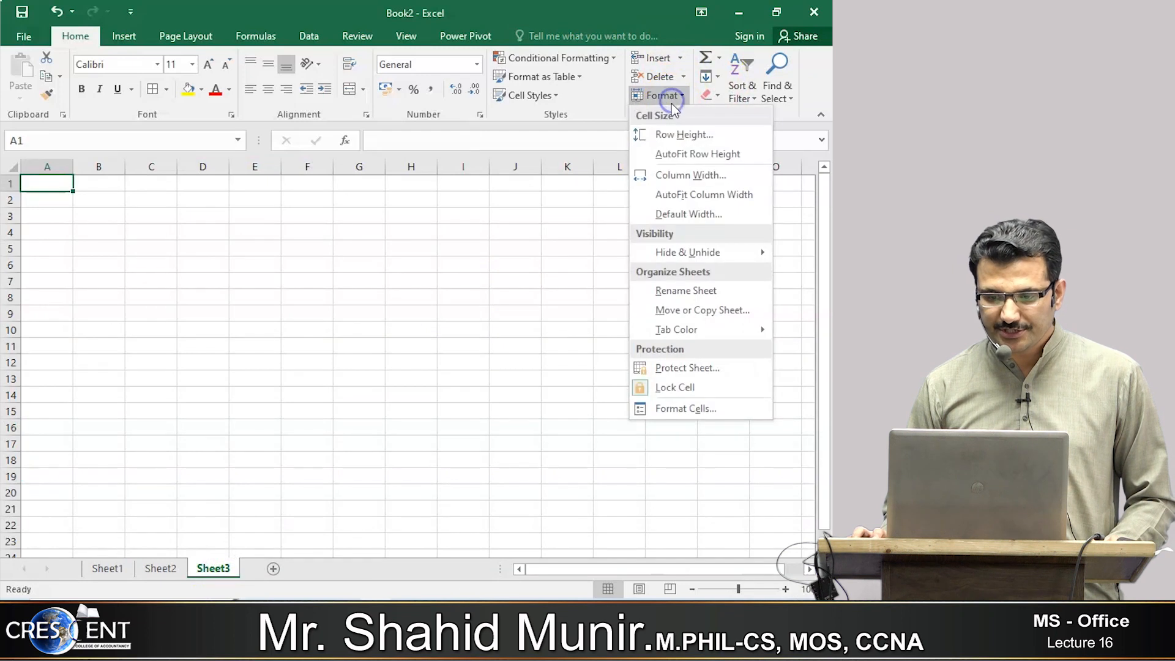
{"action": "left_click", "coordinate": [697, 213]}
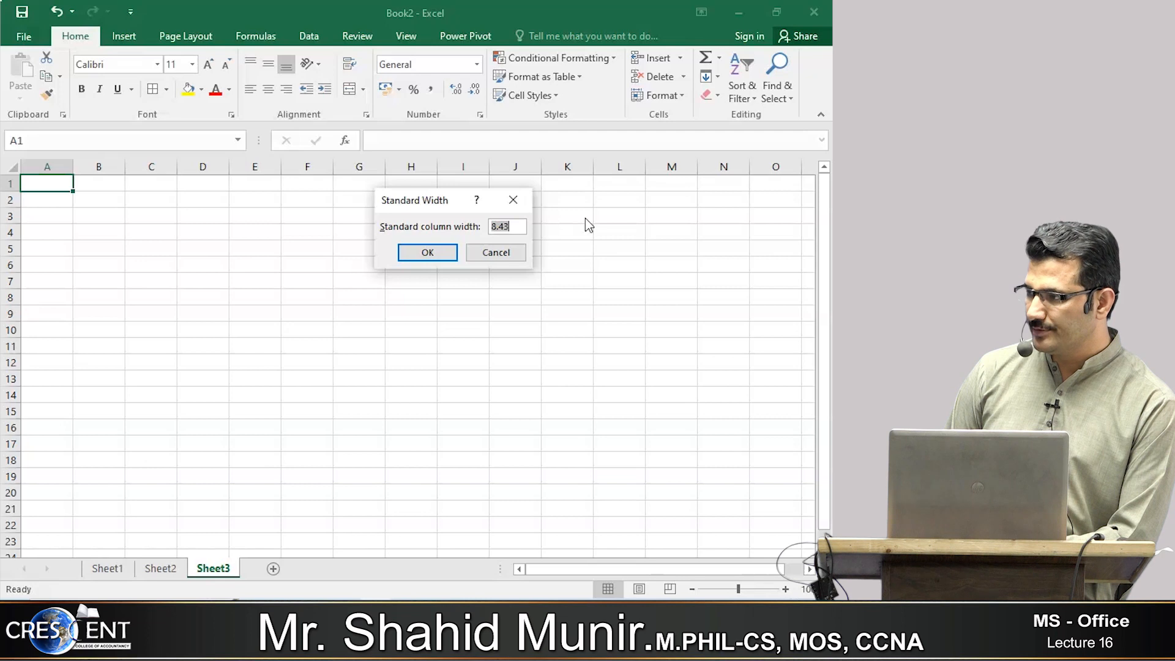
{"action": "type", "text": "20"}
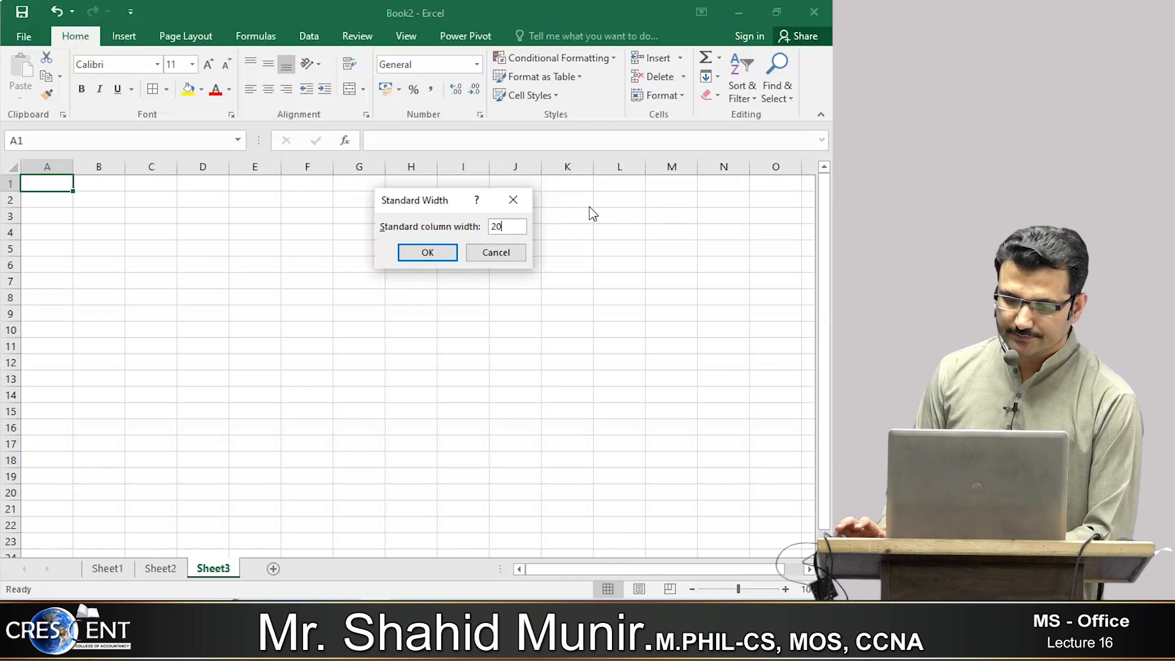
{"action": "left_click", "coordinate": [424, 252]}
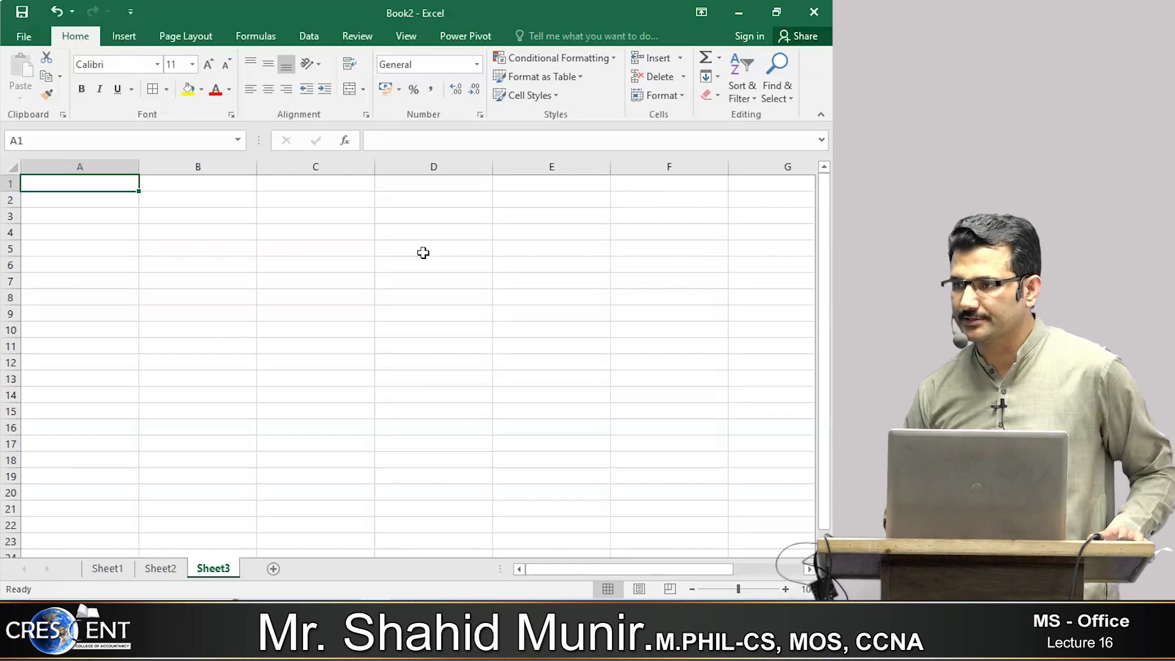
Step: Add a new worksheet after Sheet3
{"action": "left_click", "coordinate": [681, 97]}
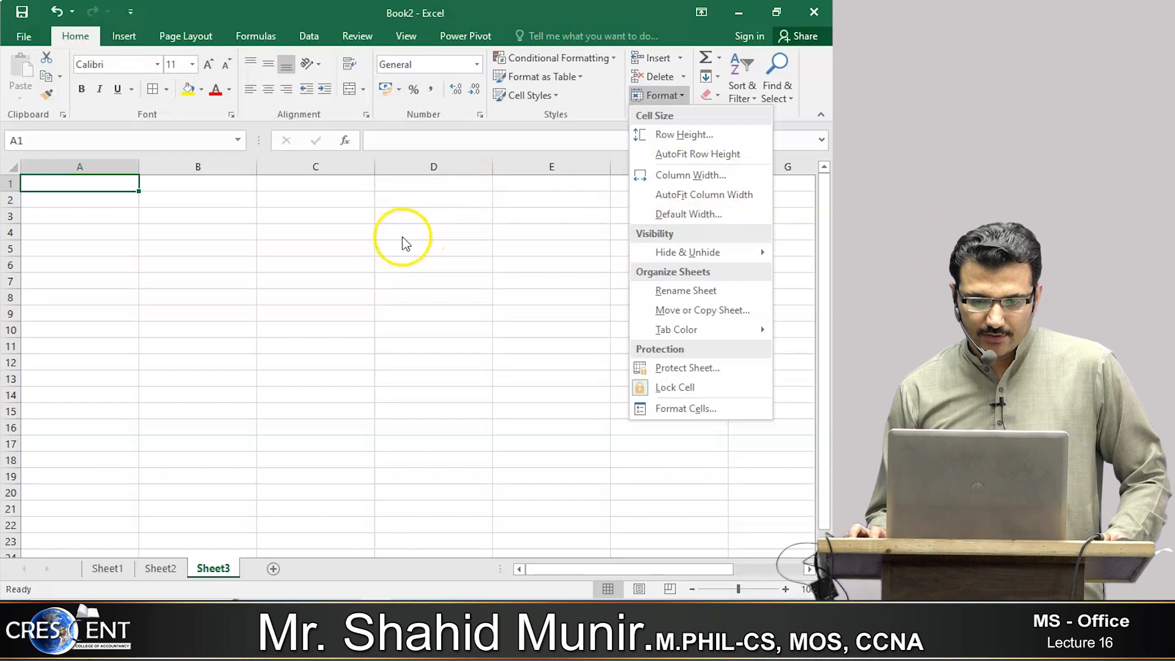
{"action": "left_click", "coordinate": [272, 241]}
{"action": "left_click", "coordinate": [272, 568]}
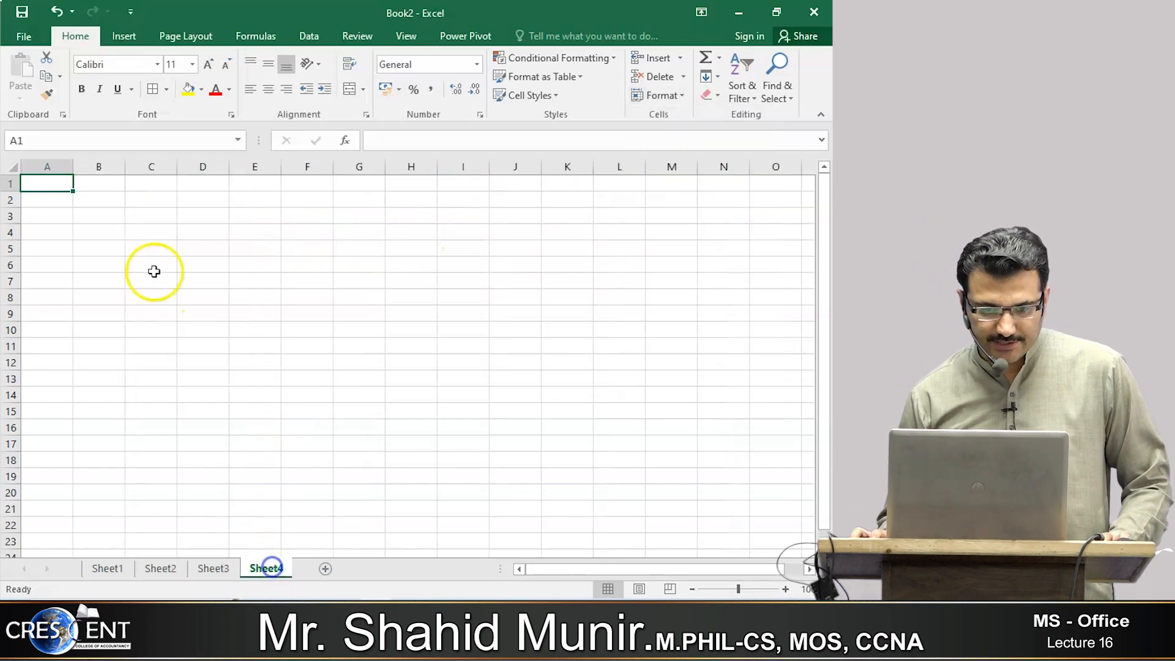
{"action": "scroll", "coordinate": [108, 226], "scroll_direction": "up", "scroll_amount": 4}
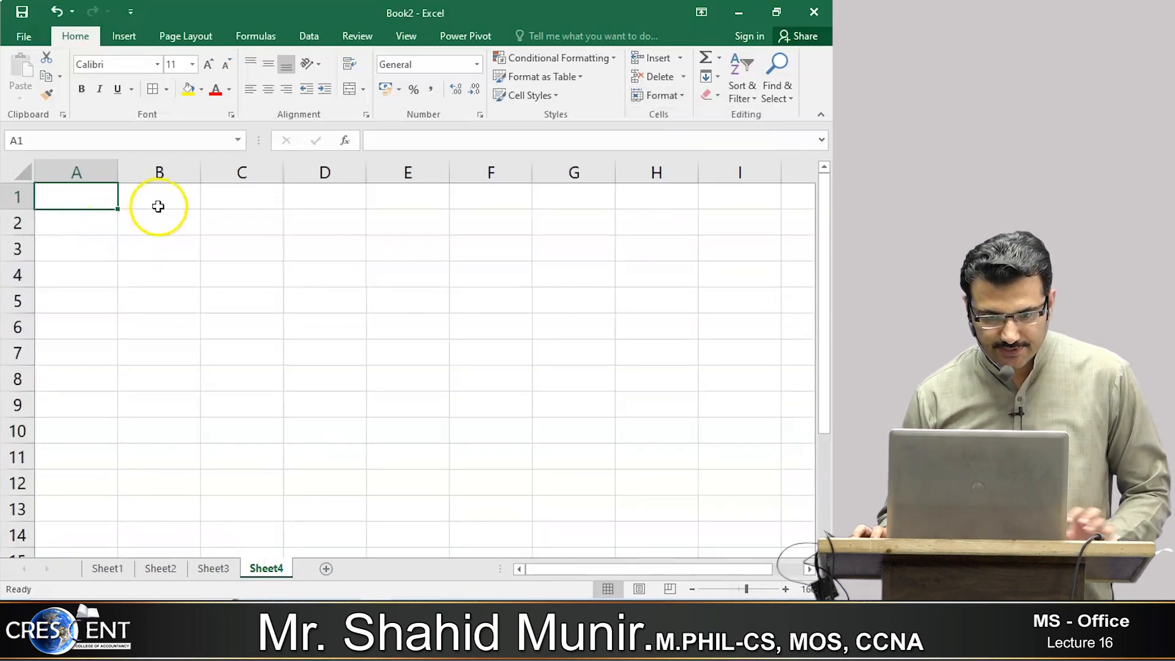
Step: Return to Sheet1 and select the empty cell F10 below the number table
{"action": "left_click", "coordinate": [120, 32]}
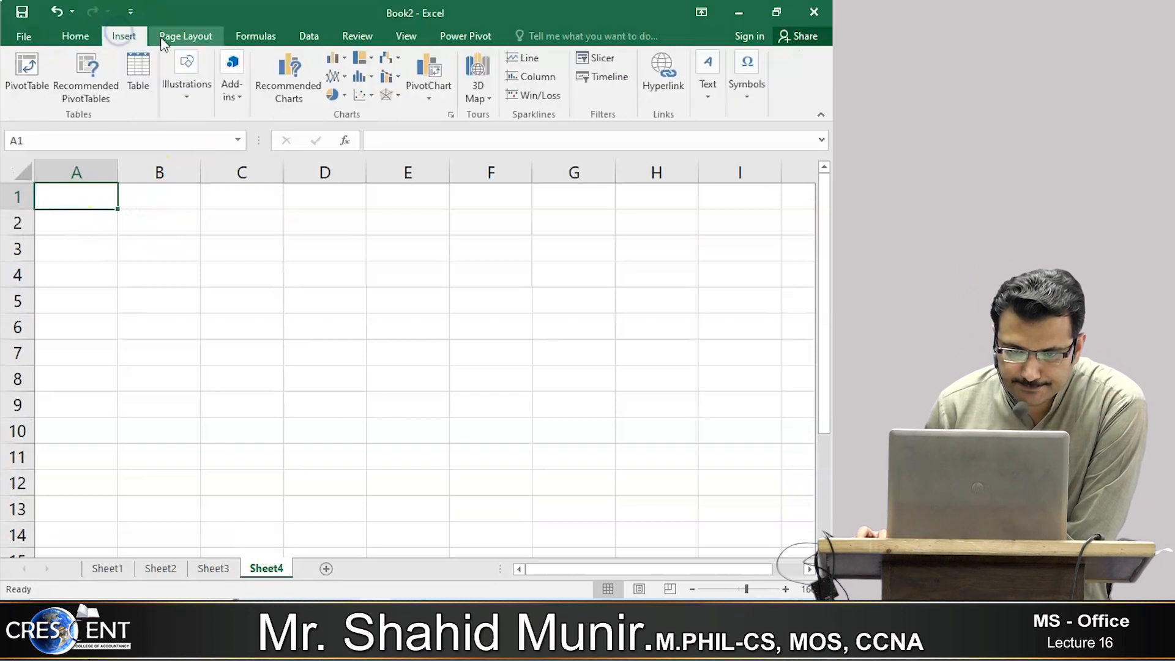
{"action": "left_click", "coordinate": [164, 39]}
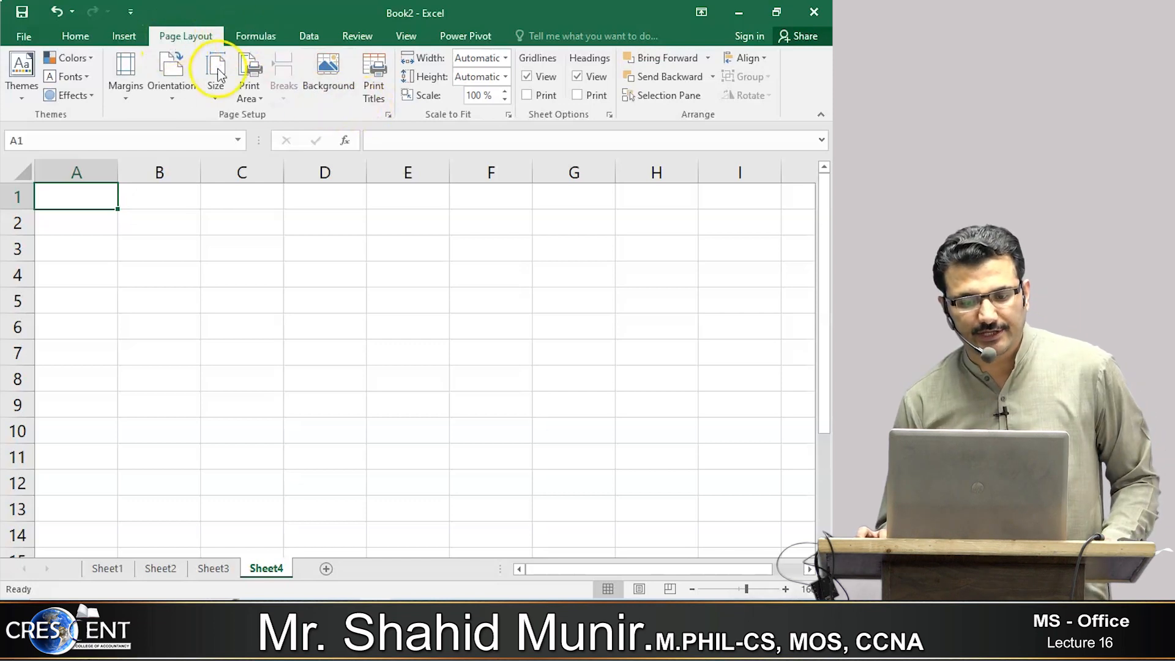
{"action": "left_click", "coordinate": [346, 108]}
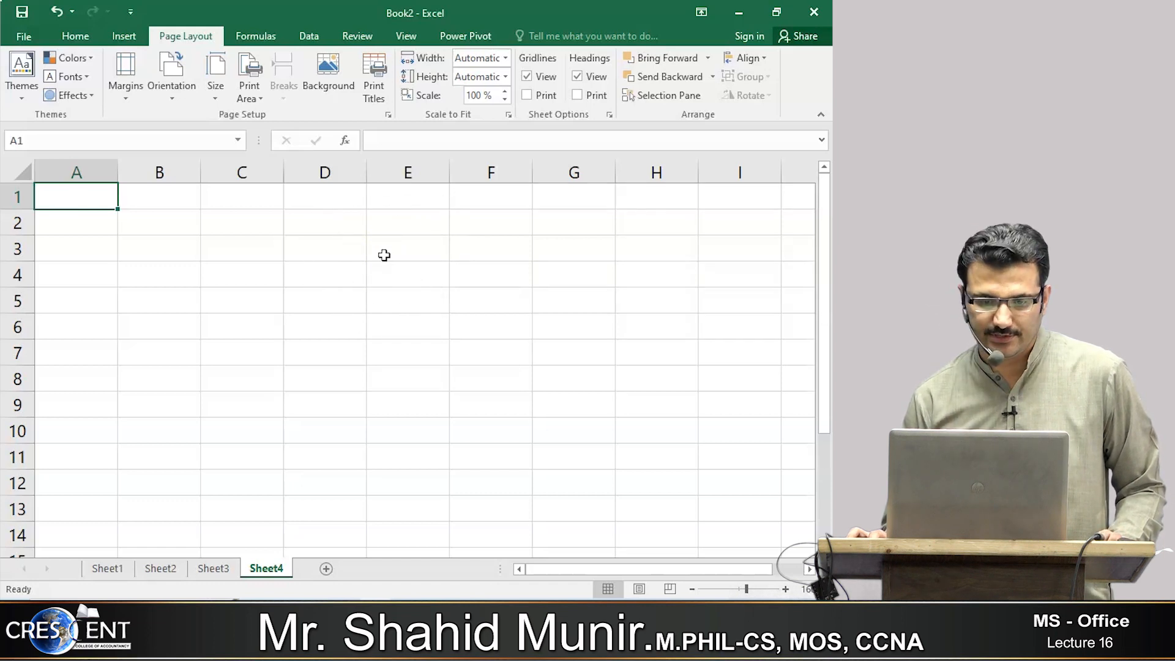
{"action": "left_click", "coordinate": [158, 568]}
{"action": "left_click", "coordinate": [105, 568]}
{"action": "left_click", "coordinate": [331, 303]}
{"action": "left_click", "coordinate": [511, 456]}
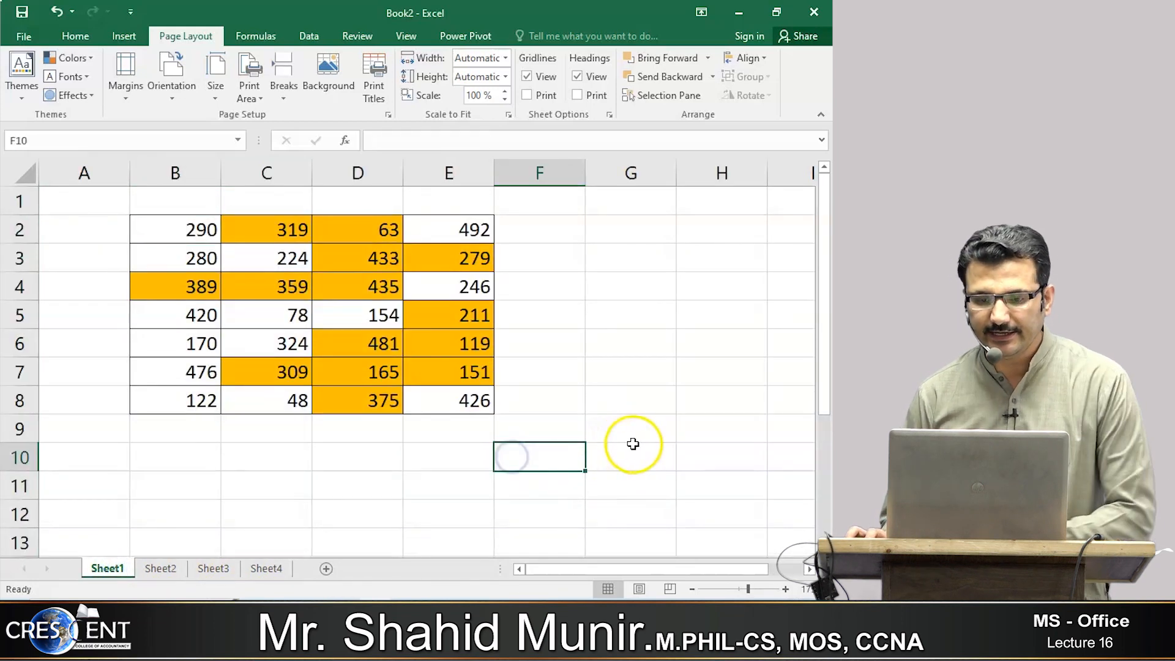
Step: Insert the Capture picture from the Pictures folder as the background of Sheet1
{"action": "left_click", "coordinate": [174, 35]}
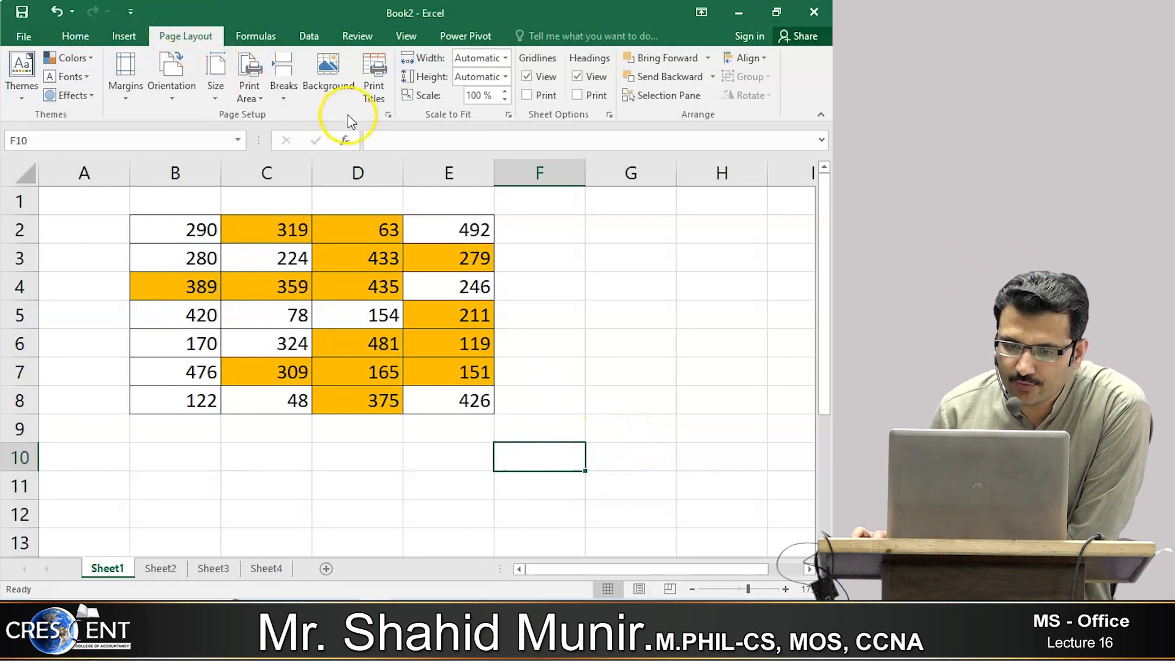
{"action": "left_click", "coordinate": [341, 90]}
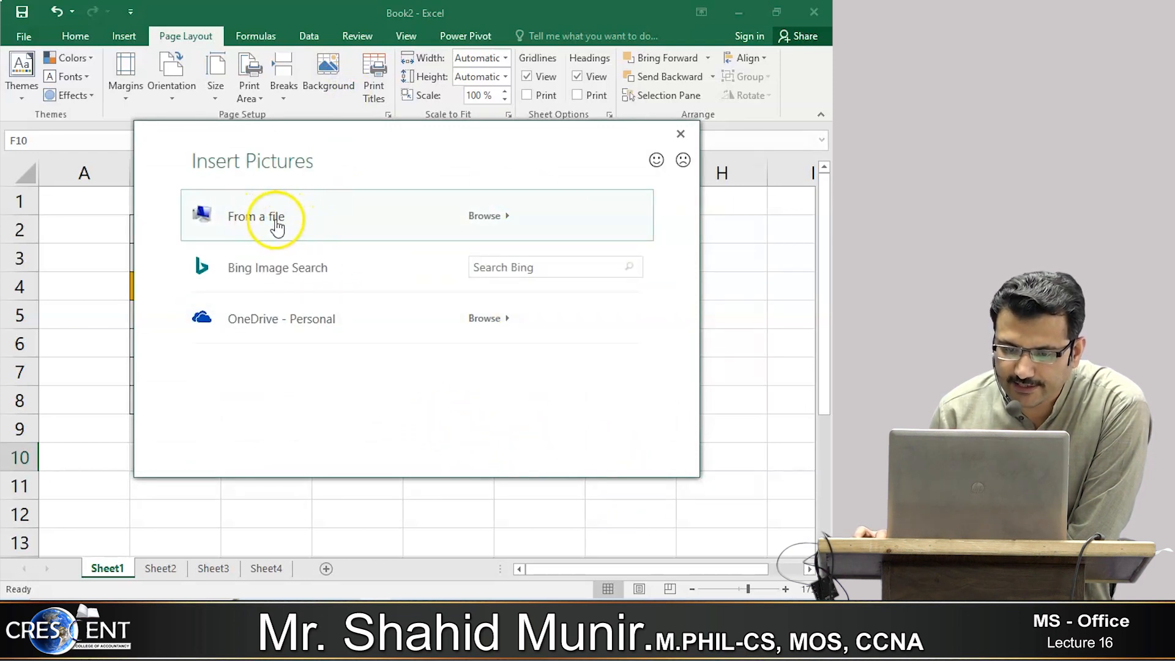
{"action": "left_click", "coordinate": [499, 220]}
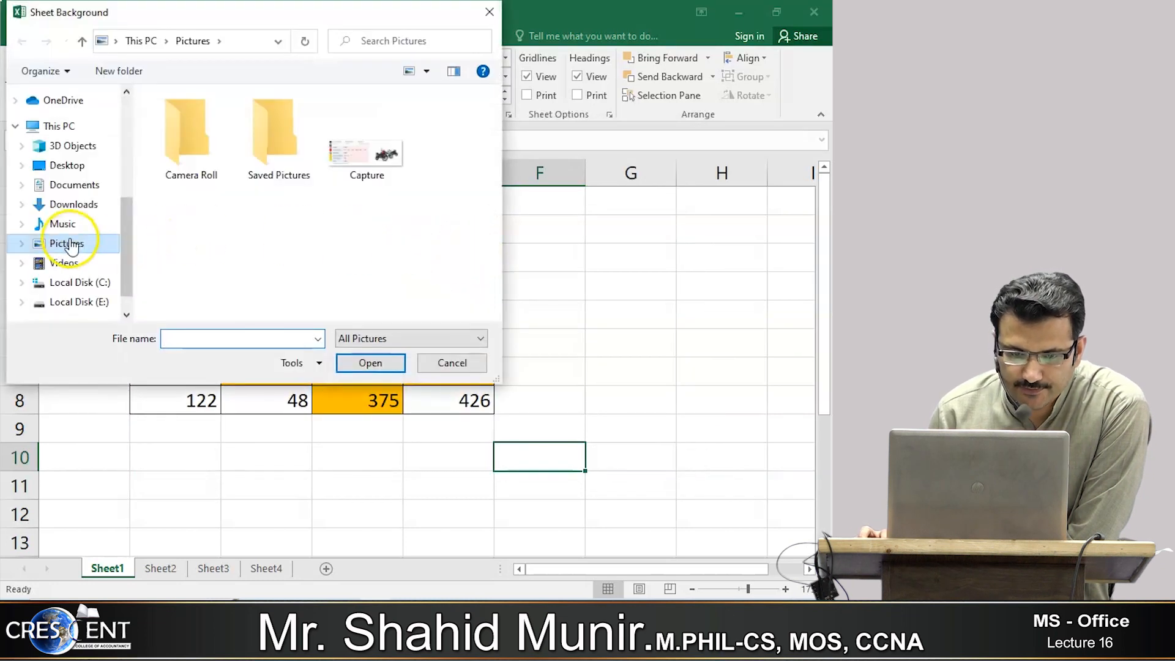
{"action": "left_click", "coordinate": [371, 164]}
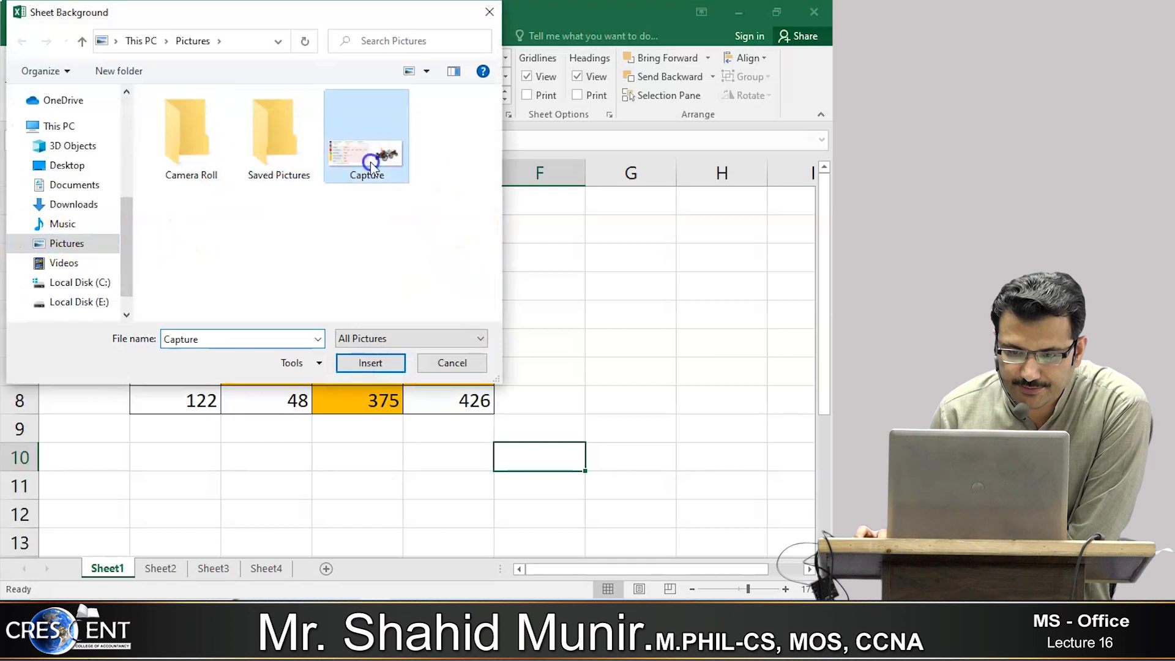
{"action": "left_click", "coordinate": [371, 363]}
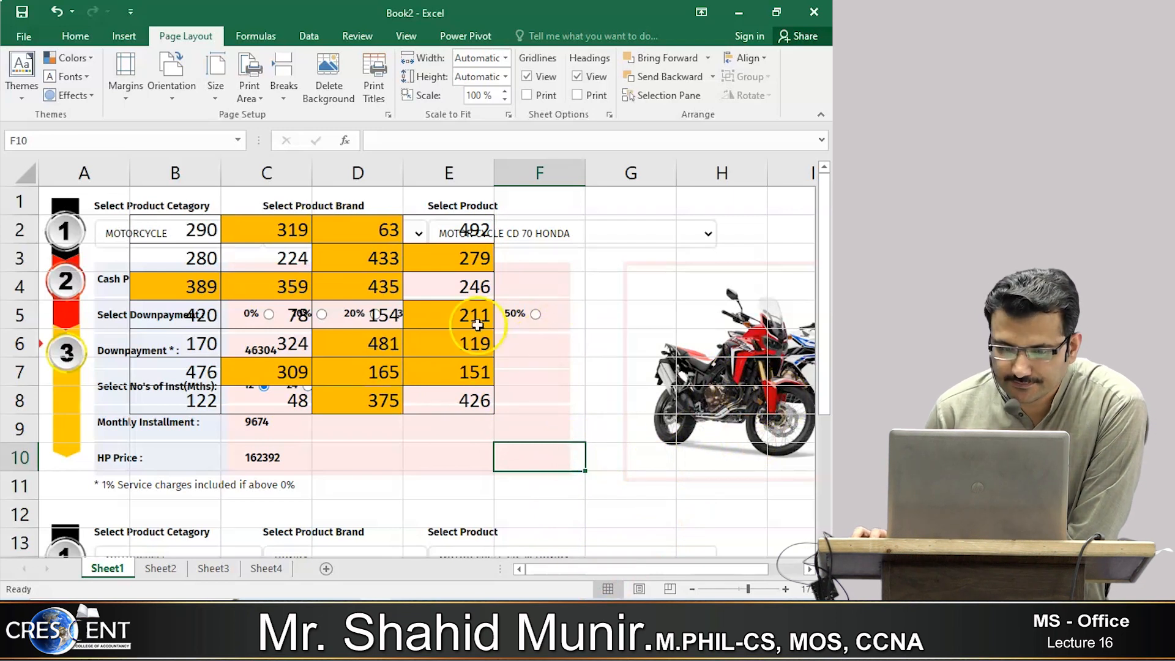
Step: Select a few cells over the background picture, view the print preview of Sheet1, and return to the worksheet
{"action": "left_click", "coordinate": [433, 271]}
{"action": "left_click", "coordinate": [358, 269]}
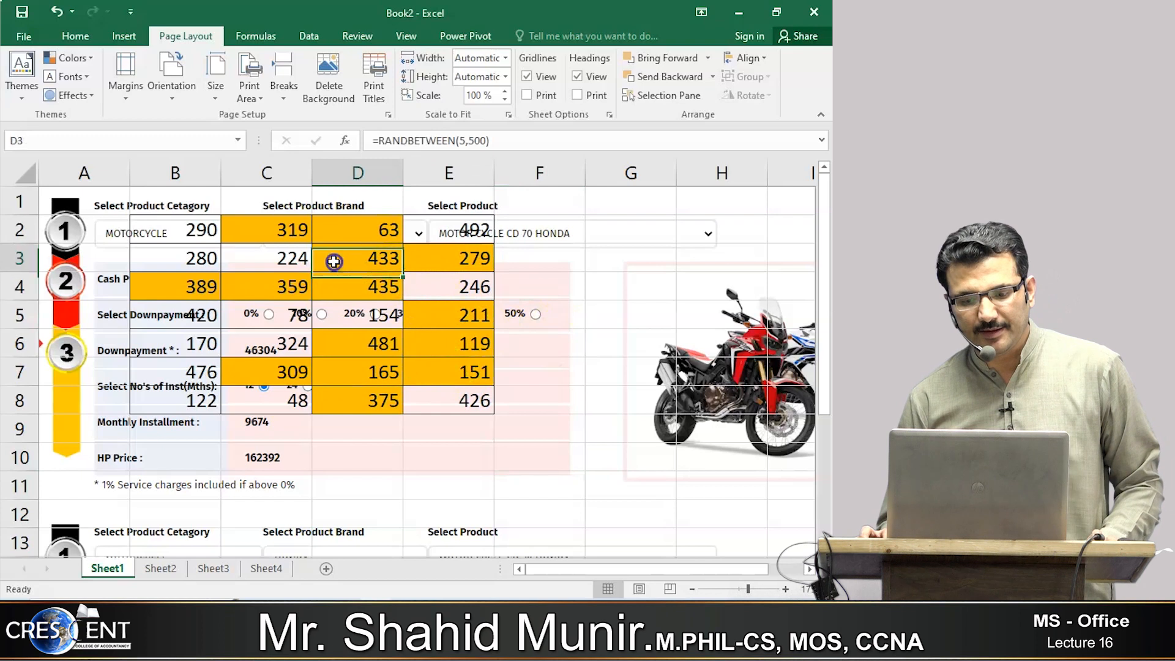
{"action": "left_click", "coordinate": [698, 344]}
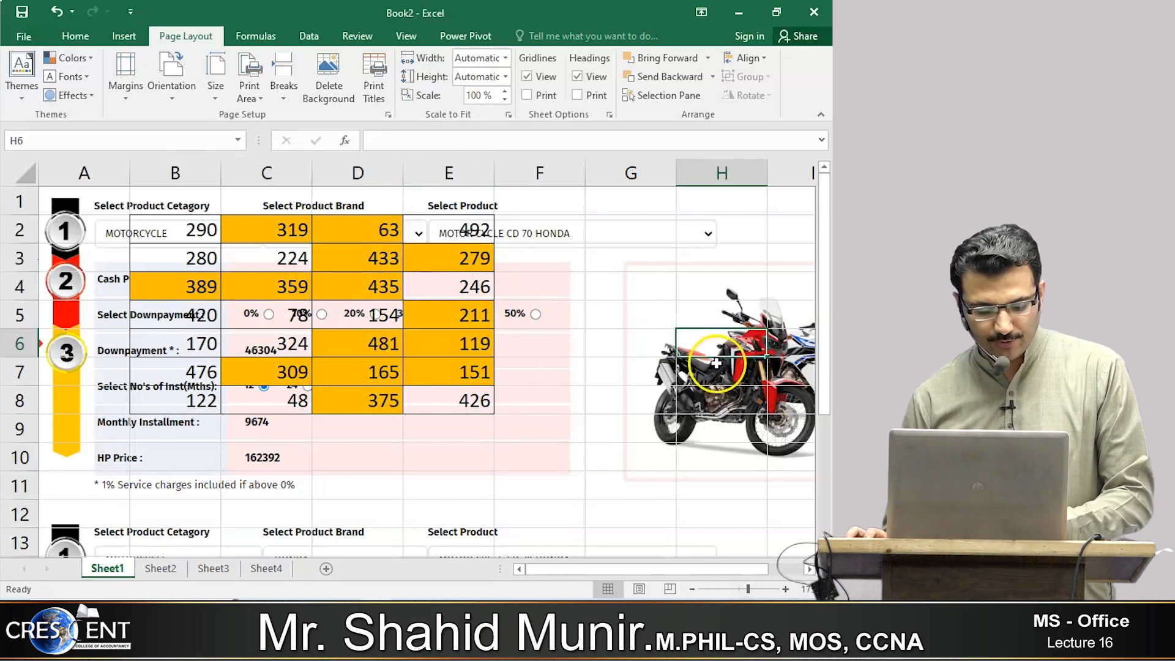
{"action": "key", "text": "ctrl+p"}
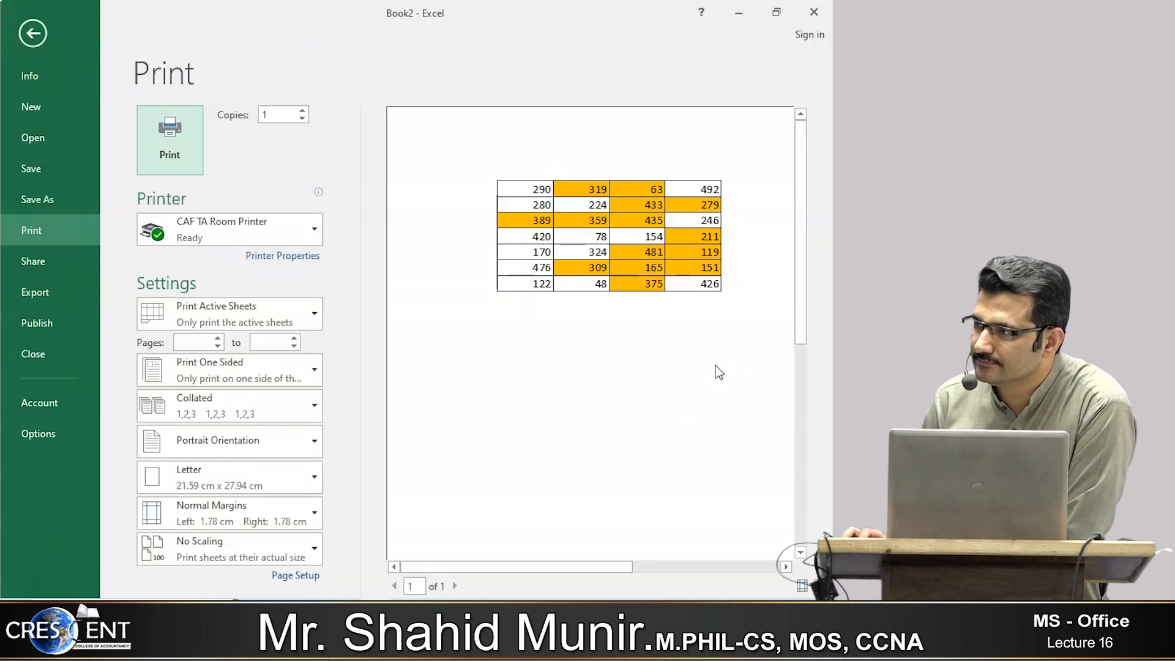
{"action": "left_click", "coordinate": [50, 34]}
Step: Look at the illustration options for inserting pictures and return to the page layout tools
{"action": "left_click", "coordinate": [124, 39]}
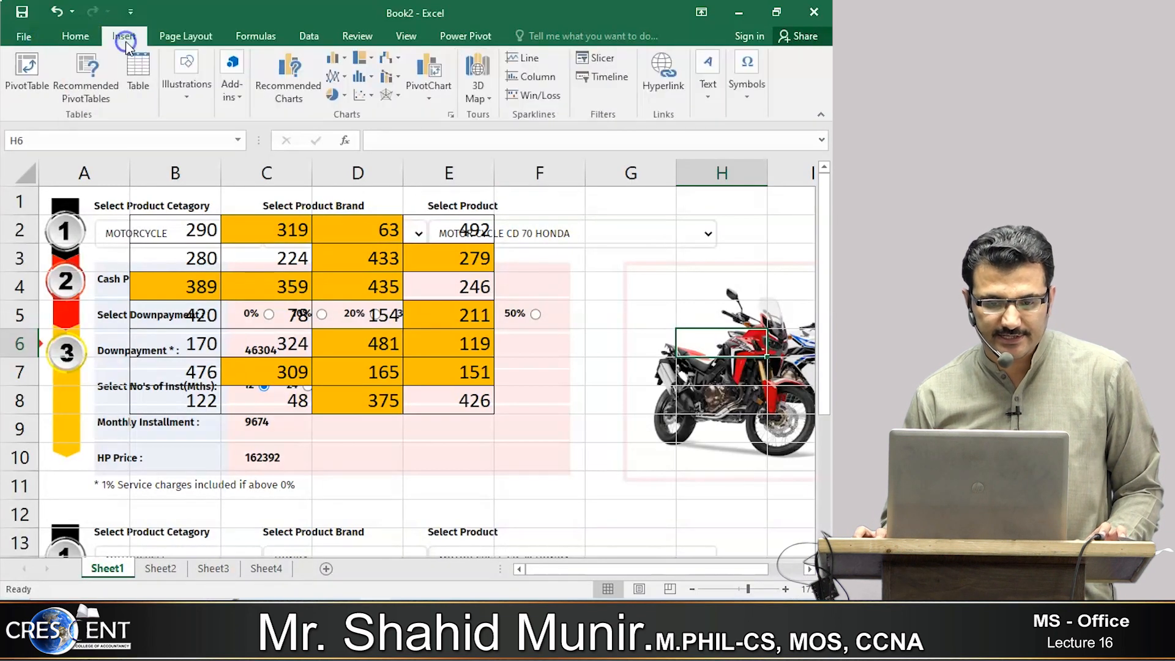
{"action": "left_click", "coordinate": [197, 104]}
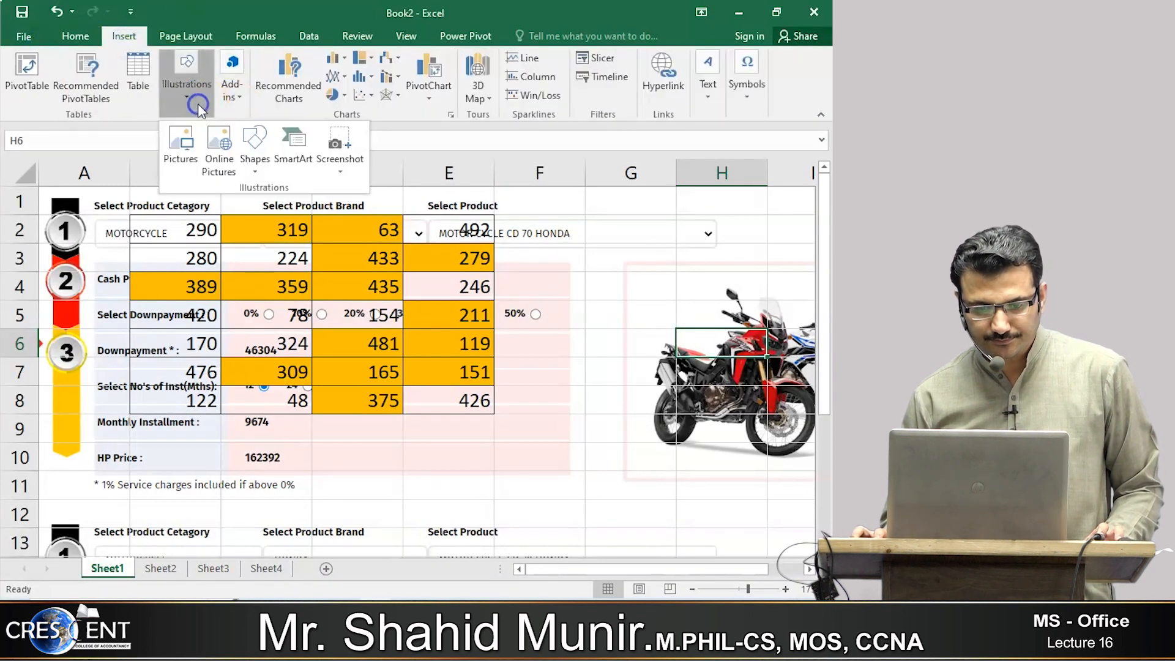
{"action": "left_click", "coordinate": [186, 172]}
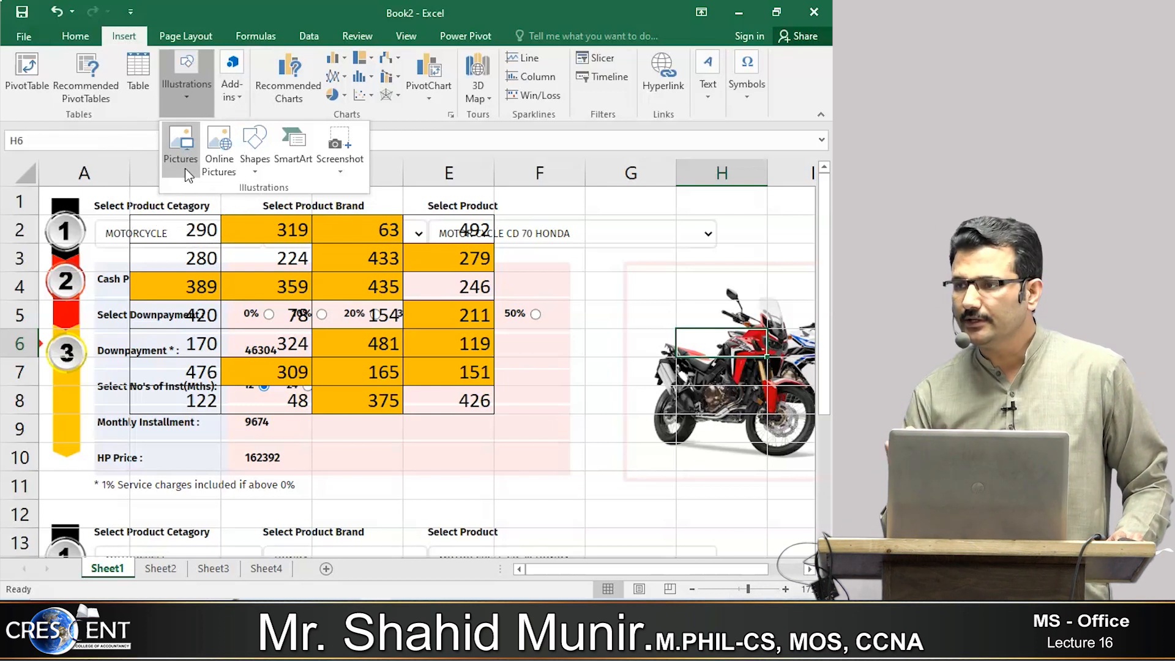
{"action": "left_click", "coordinate": [184, 36]}
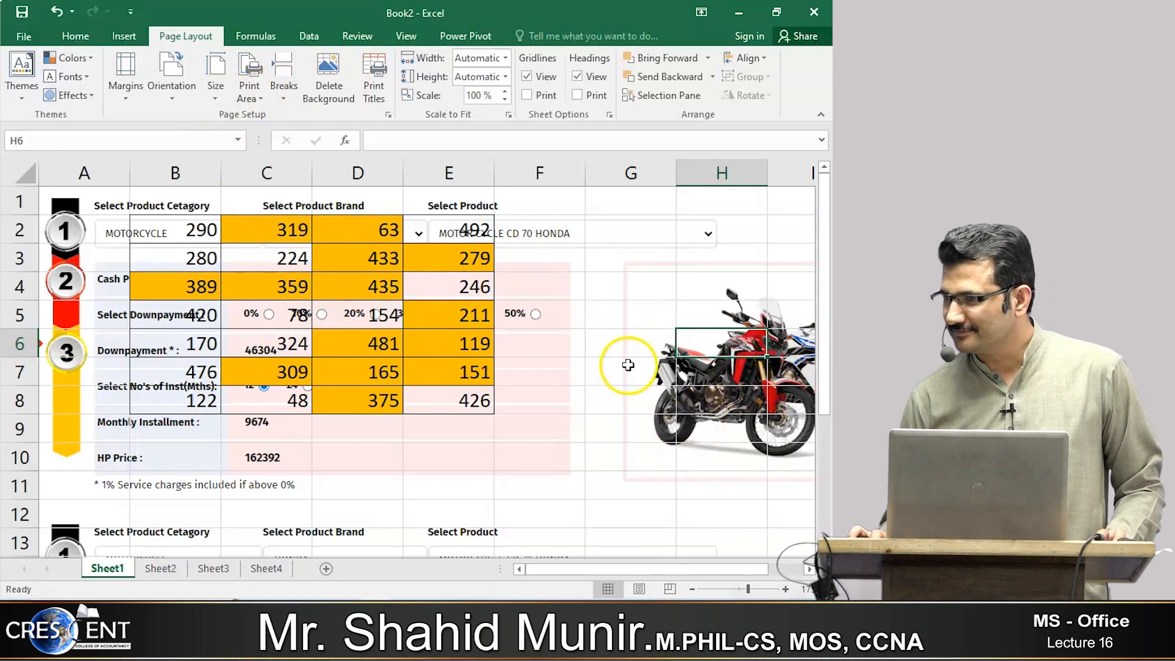
Step: Delete the background picture from Sheet1 and select the empty cell G10
{"action": "left_click", "coordinate": [667, 308]}
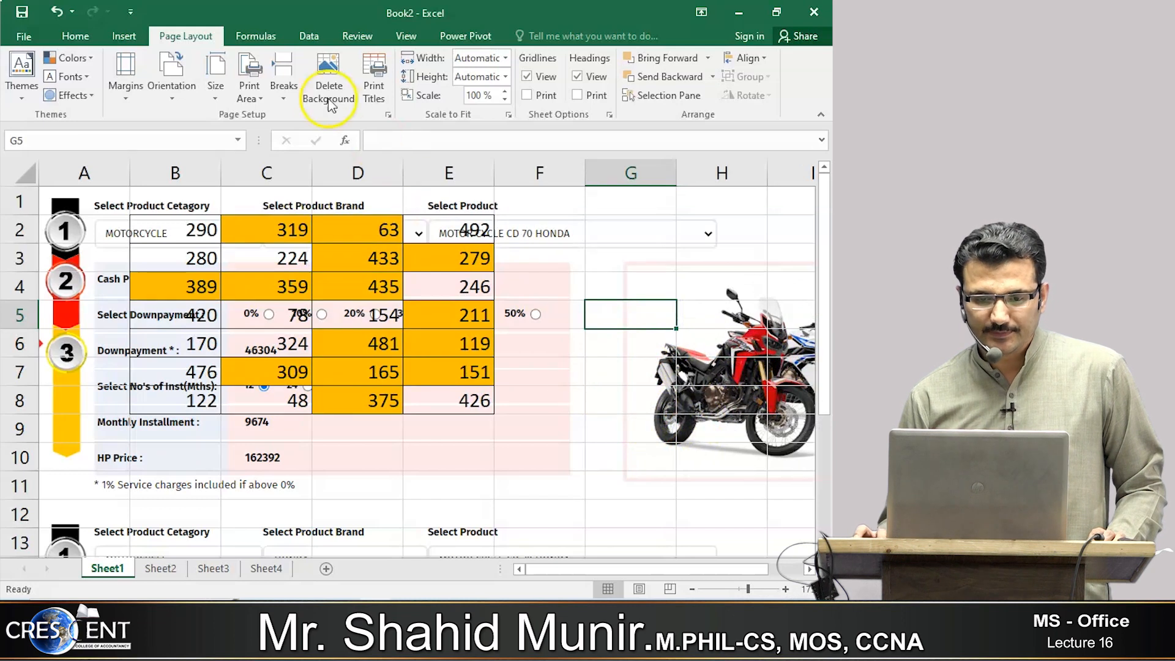
{"action": "left_click", "coordinate": [333, 98]}
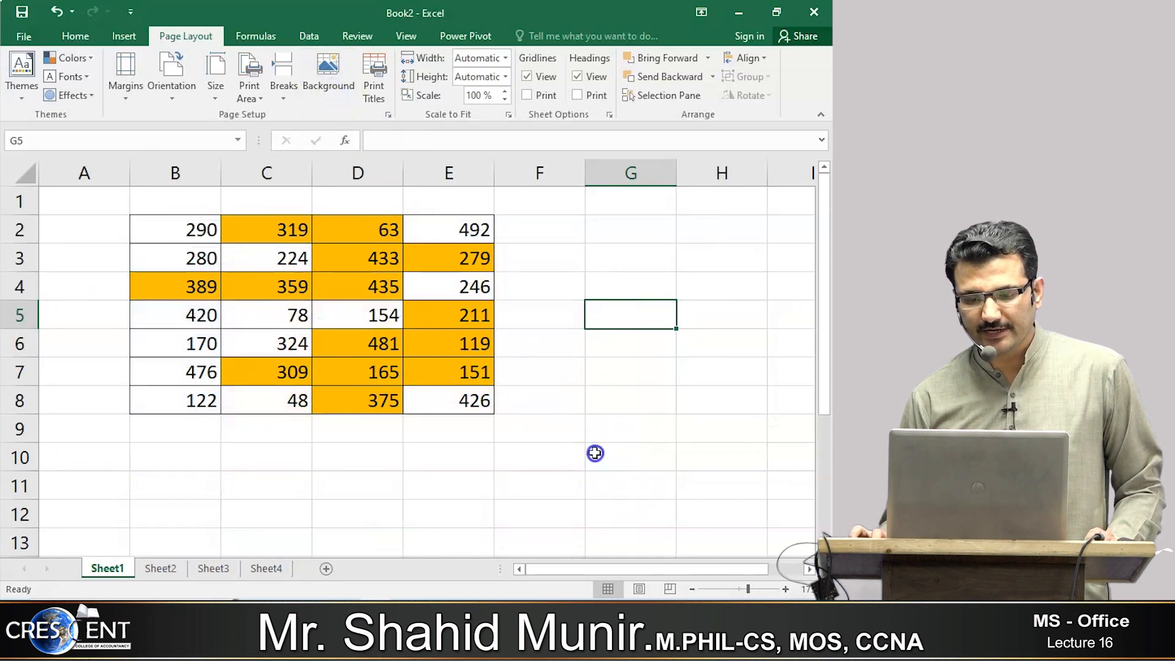
{"action": "left_click", "coordinate": [590, 448]}
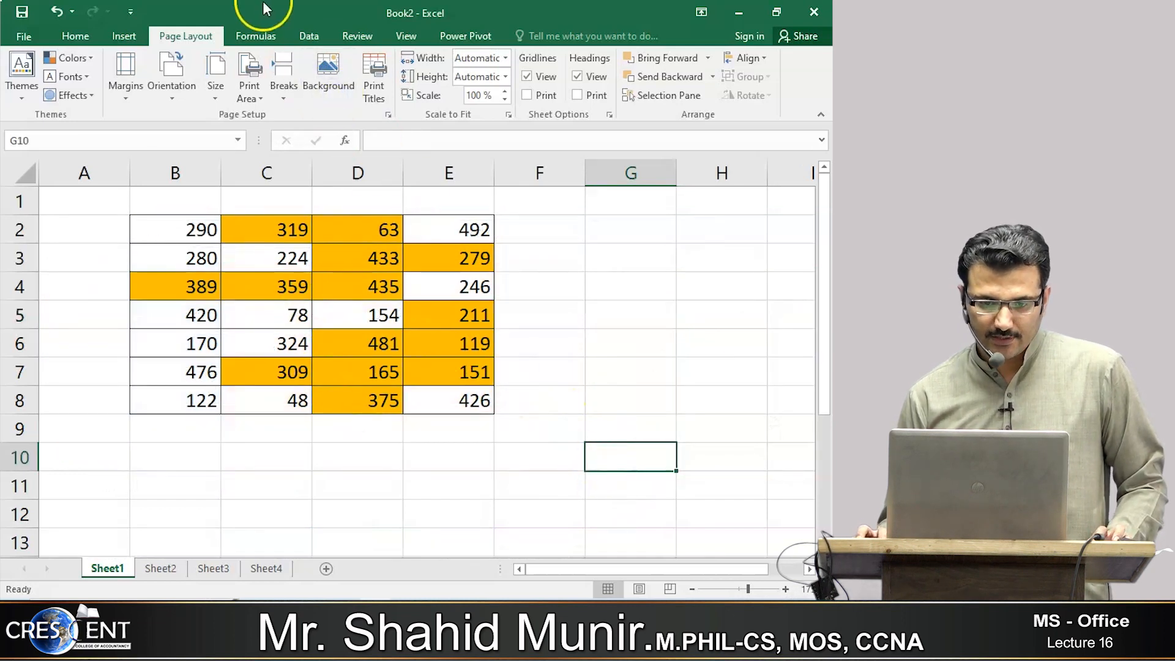
Step: Look through the formula, data, review and view tools, including the Freeze Panes and Split options
{"action": "left_click", "coordinate": [246, 32]}
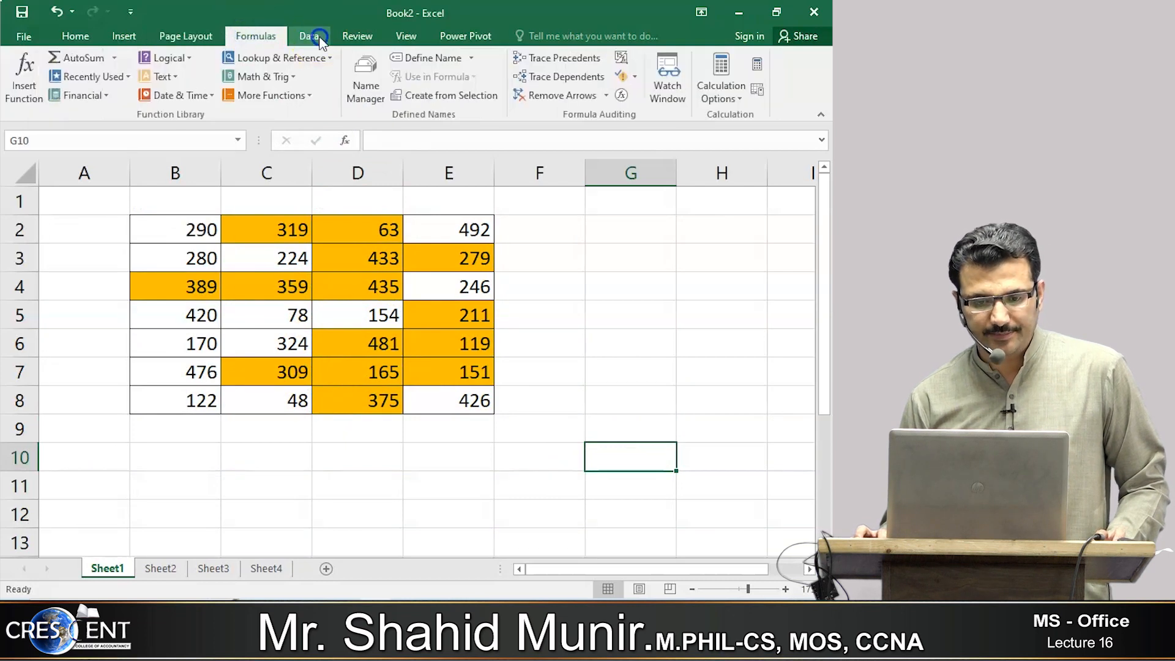
{"action": "left_click", "coordinate": [309, 35]}
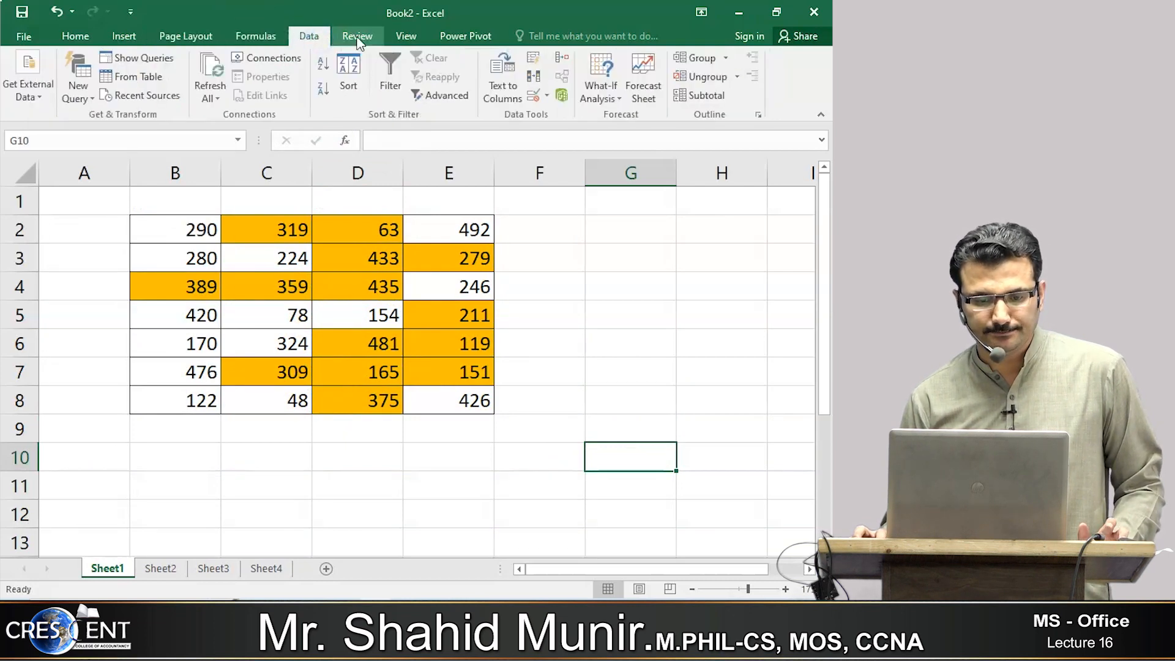
{"action": "left_click", "coordinate": [358, 38]}
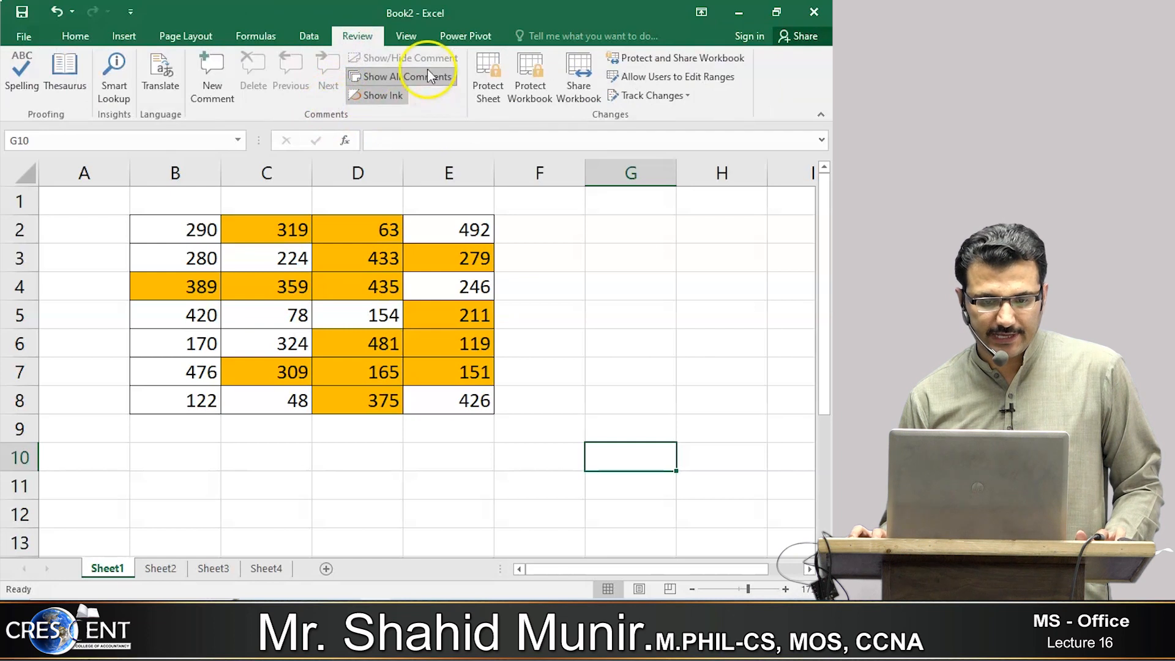
{"action": "left_click", "coordinate": [404, 34]}
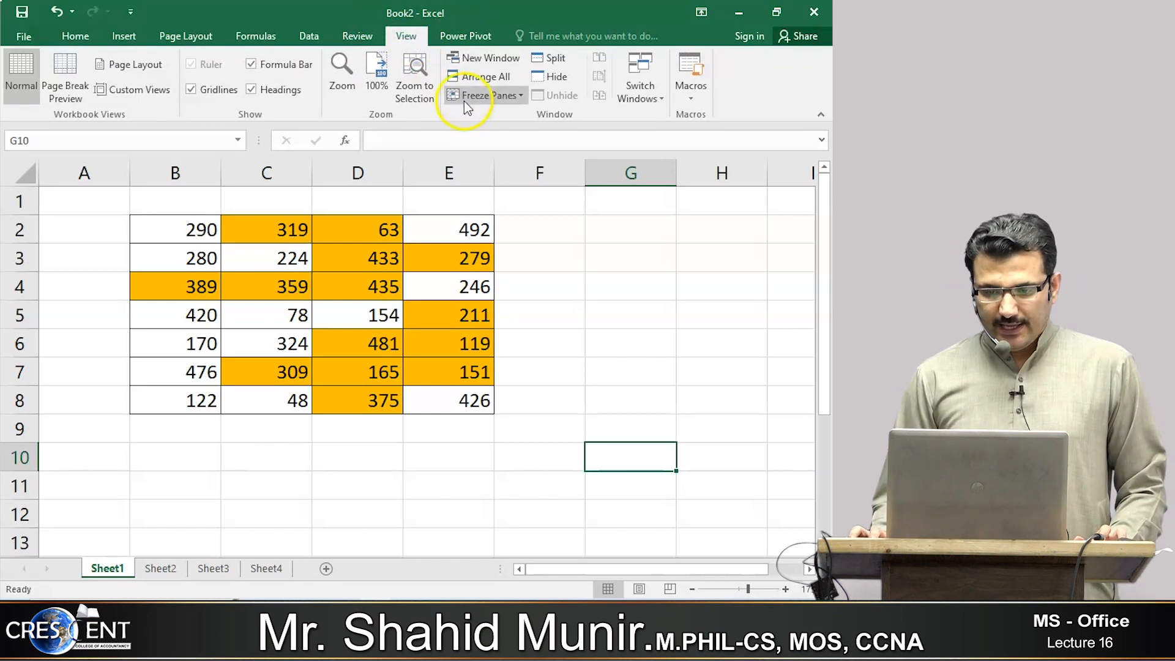
{"action": "left_click", "coordinate": [481, 93]}
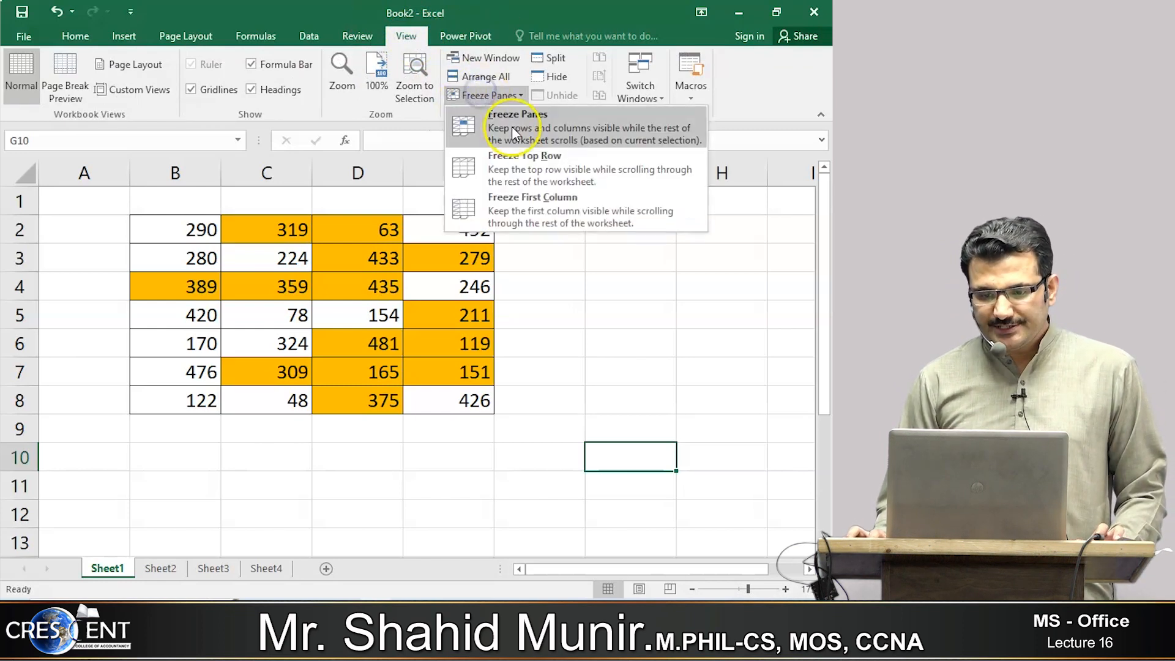
{"action": "left_click", "coordinate": [569, 61]}
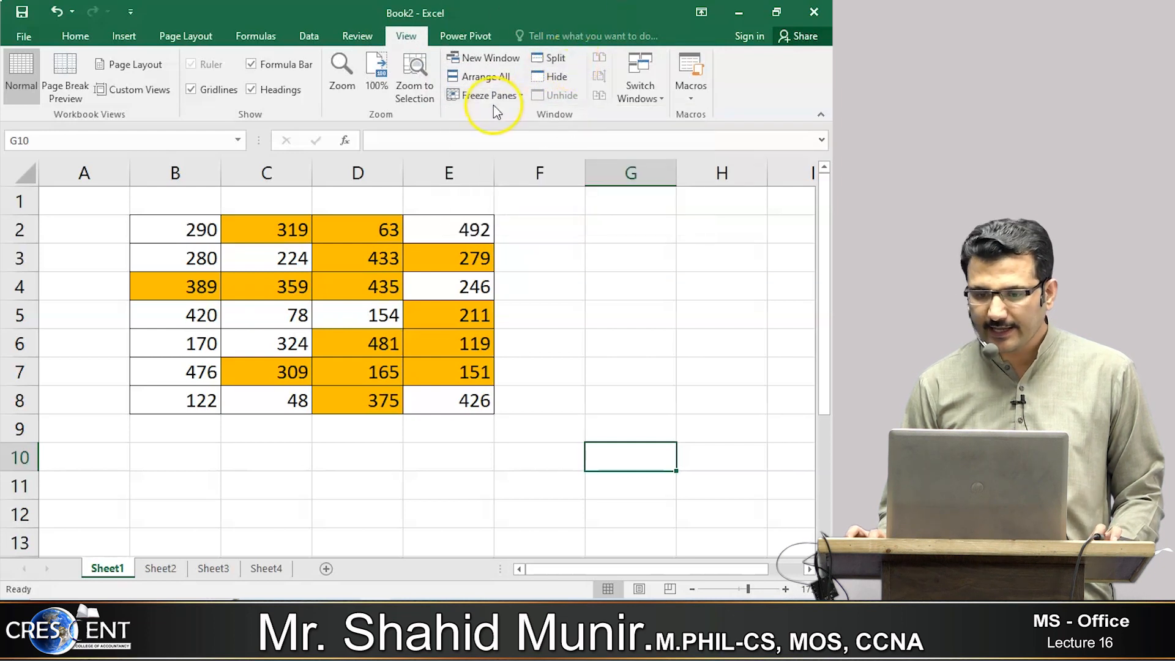
{"action": "left_click", "coordinate": [560, 60]}
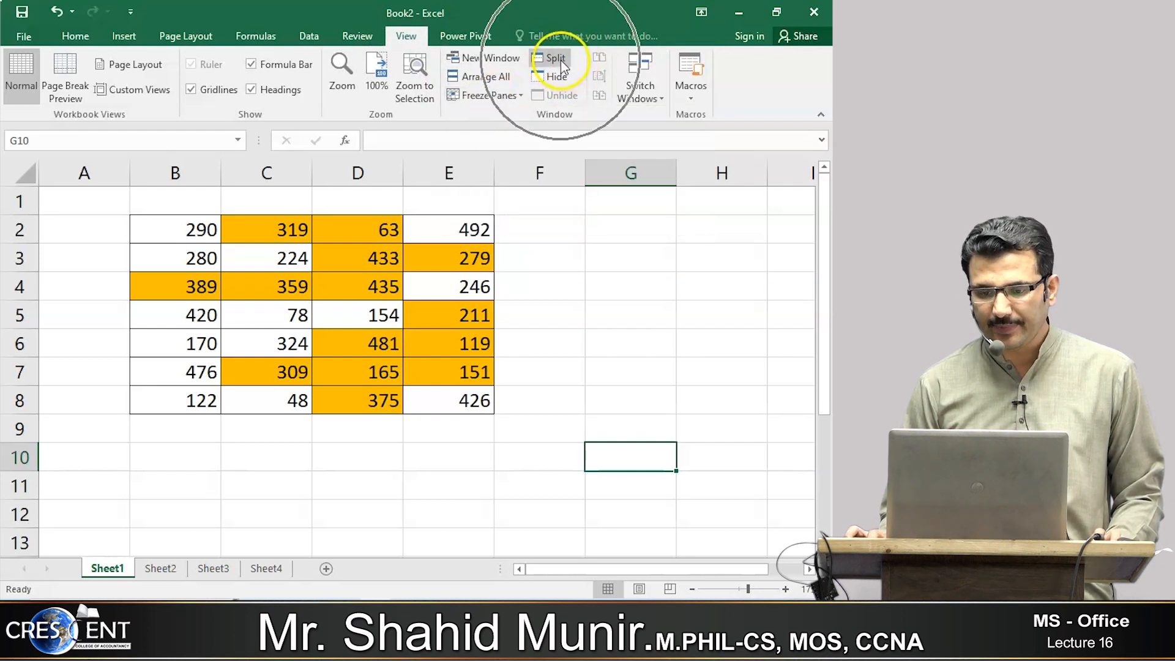
{"action": "left_click", "coordinate": [162, 99]}
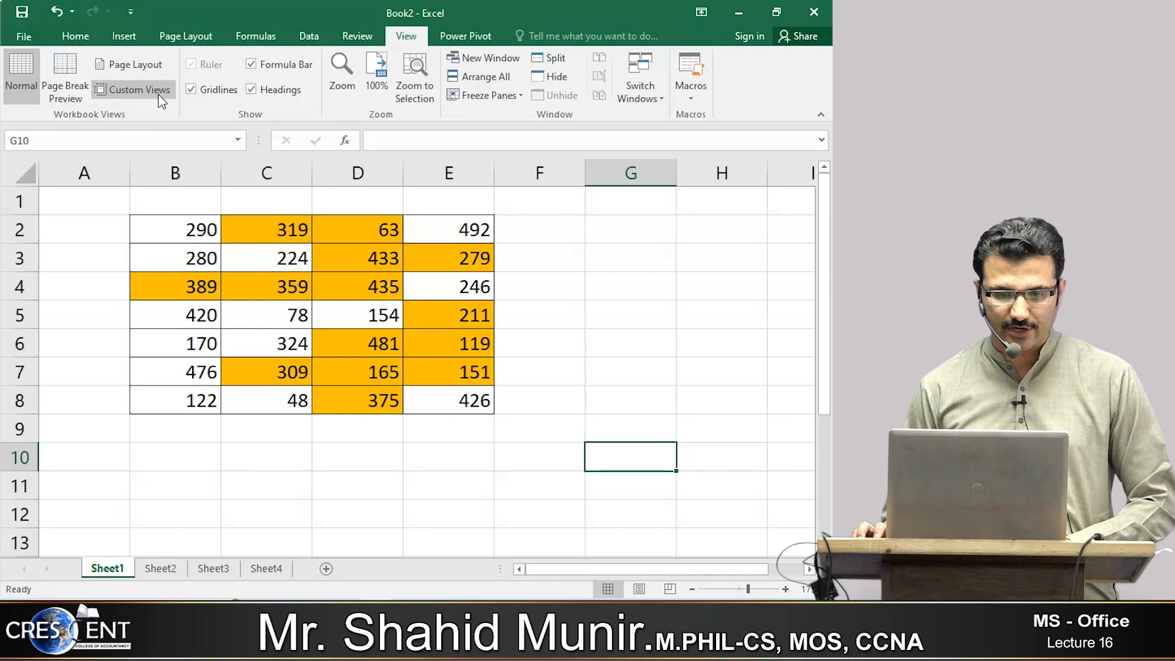
Step: Look at the available merge options for cells without applying any
{"action": "left_click", "coordinate": [75, 35]}
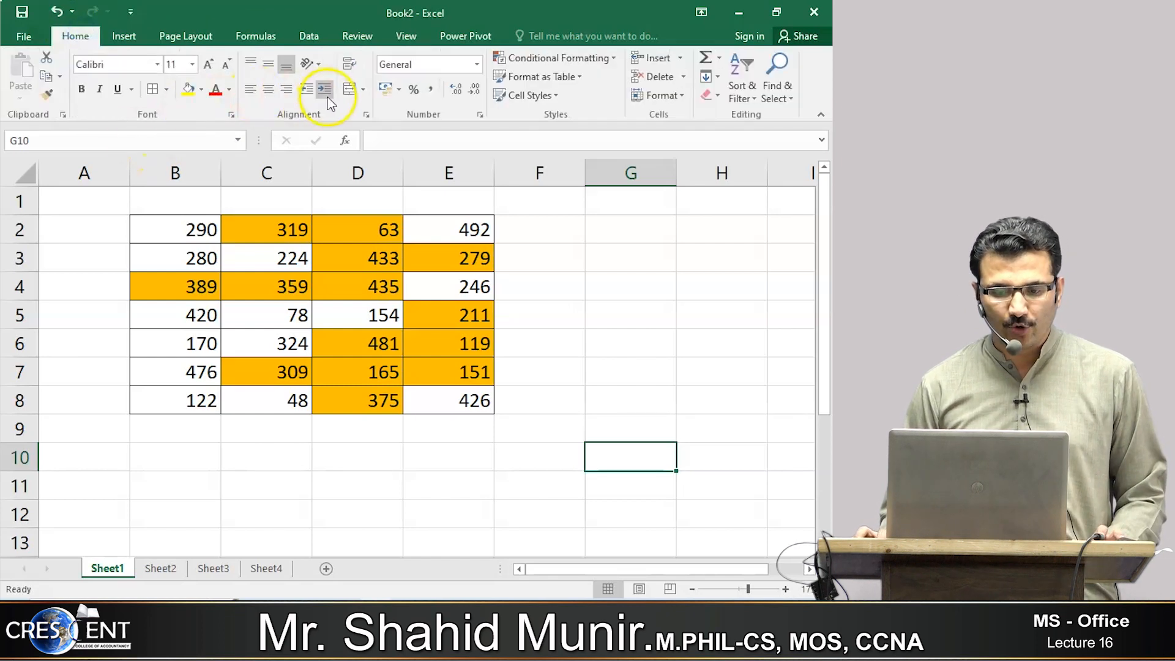
{"action": "left_click", "coordinate": [366, 90]}
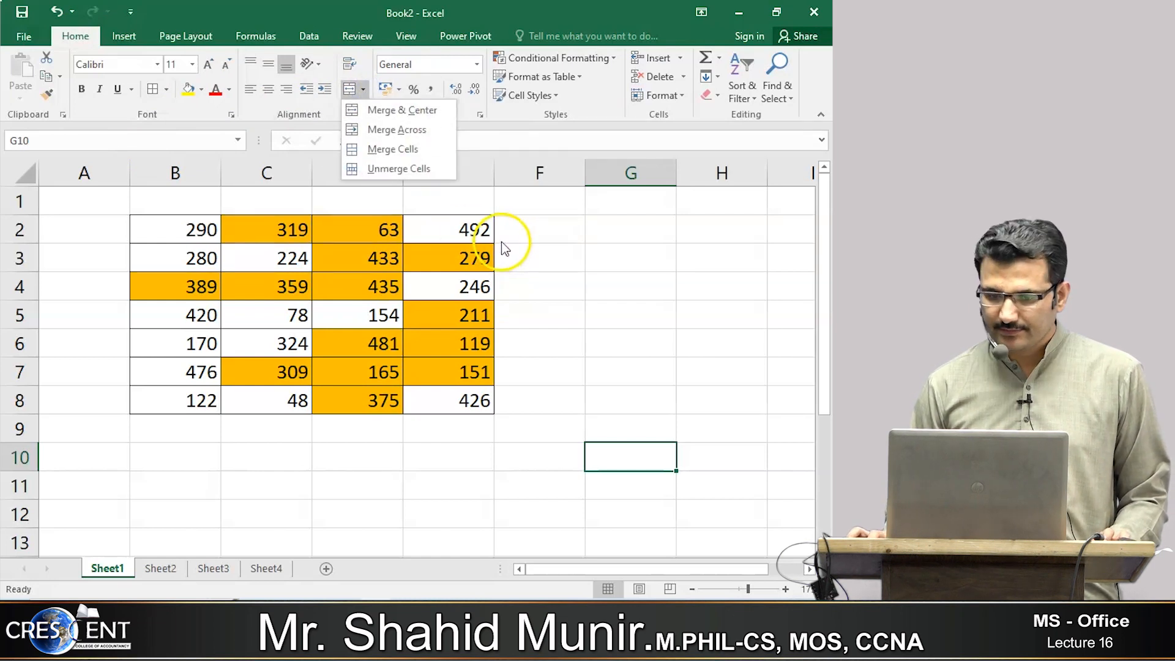
{"action": "left_click", "coordinate": [539, 235]}
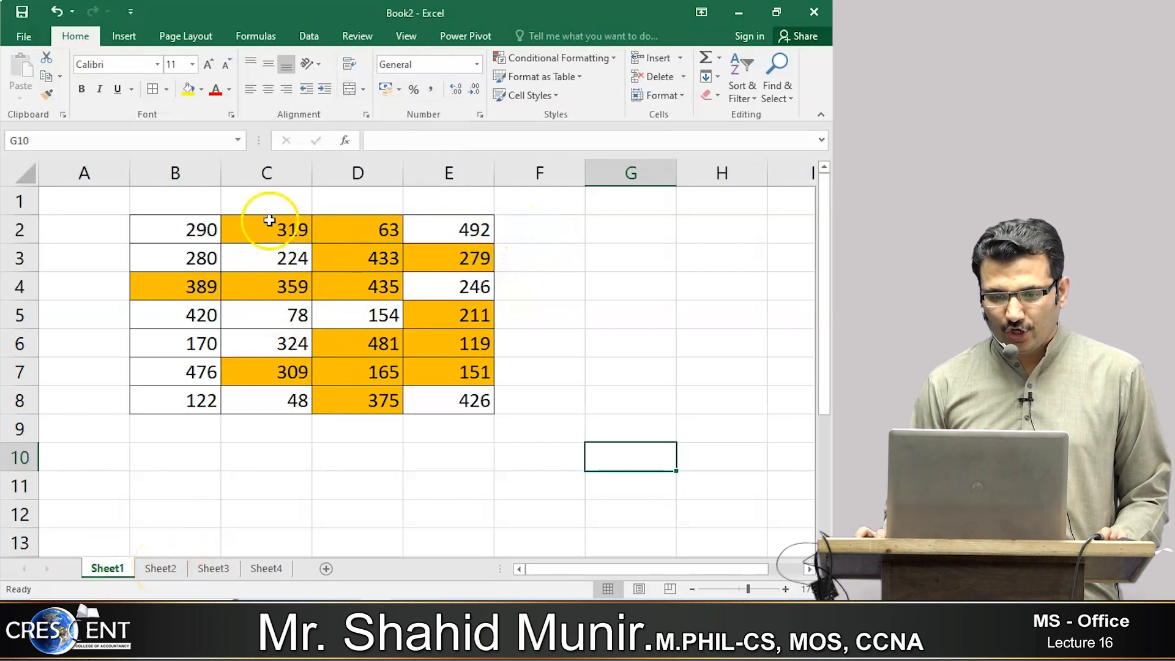
Step: Point out the empty cells B1 to E1 above the table by selecting them together and one by one
{"action": "left_click", "coordinate": [186, 203]}
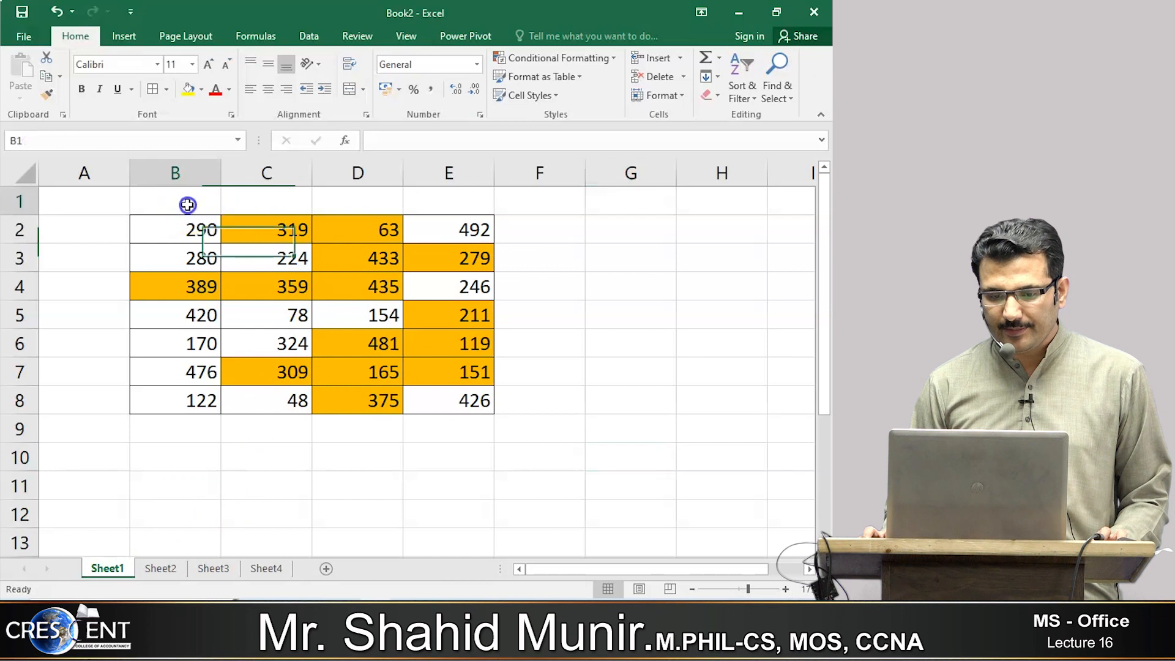
{"action": "left_click", "coordinate": [571, 360]}
{"action": "left_click", "coordinate": [220, 203]}
{"action": "left_click_drag", "start_coordinate": [219, 203], "coordinate": [430, 204]}
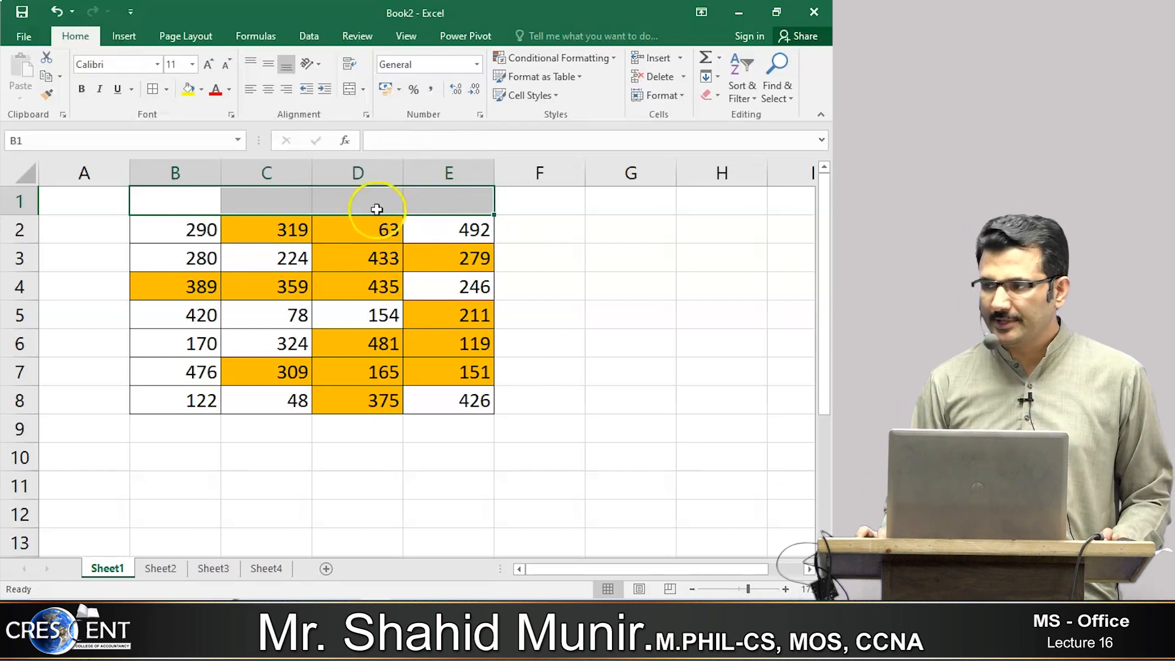
{"action": "left_click", "coordinate": [185, 196]}
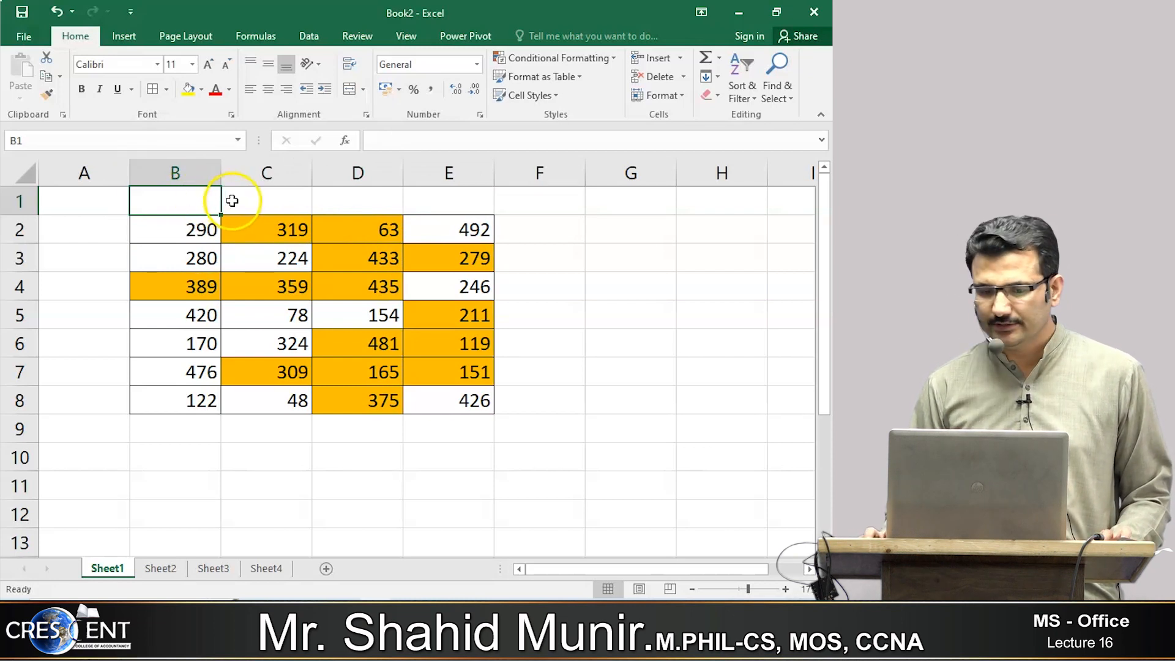
{"action": "left_click", "coordinate": [254, 205]}
{"action": "left_click", "coordinate": [383, 204]}
{"action": "left_click", "coordinate": [448, 211]}
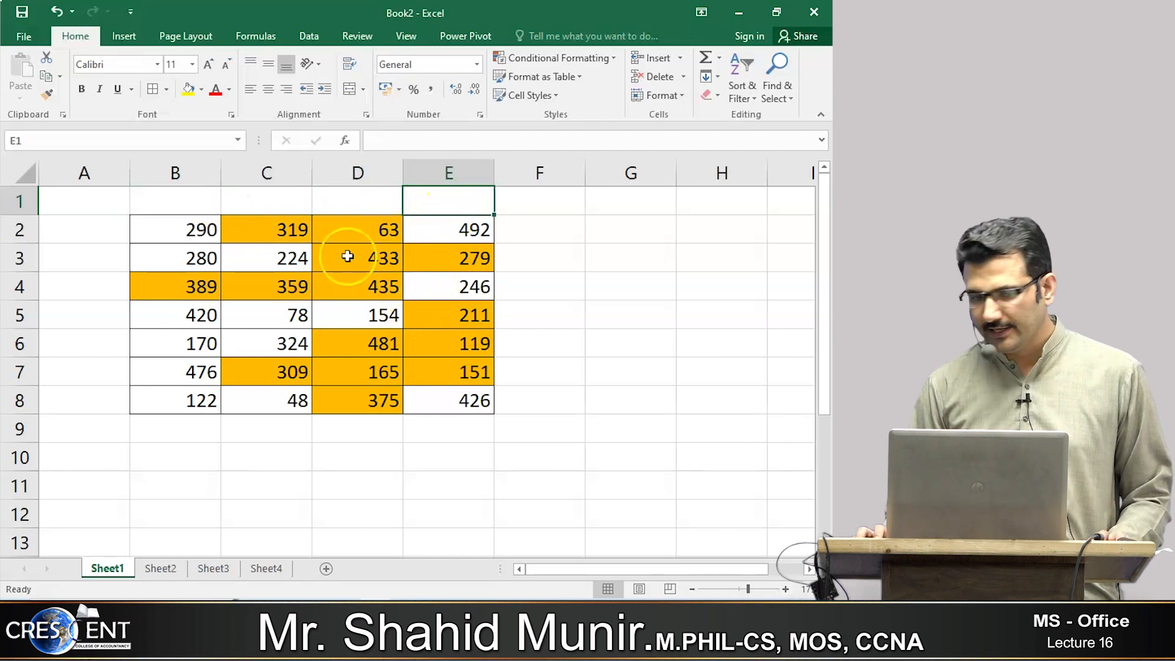
Step: Merge and center the cells B1:E1 above the table
{"action": "left_click_drag", "start_coordinate": [184, 231], "coordinate": [461, 392]}
{"action": "left_click", "coordinate": [202, 201]}
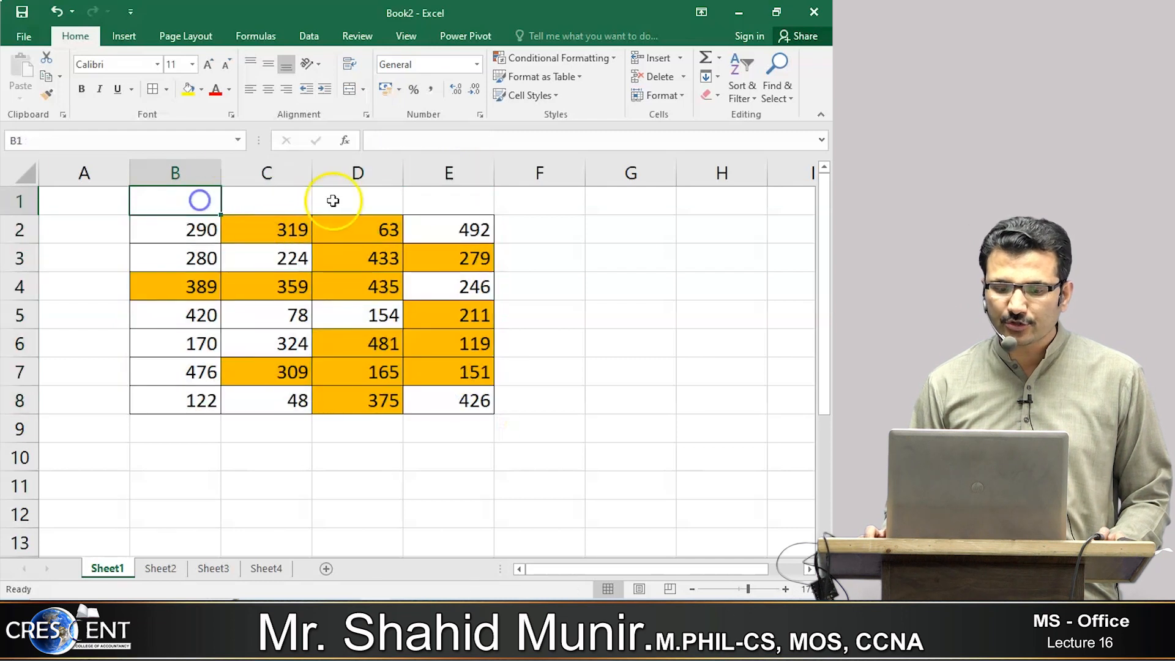
{"action": "left_click", "coordinate": [419, 194], "text": "shift"}
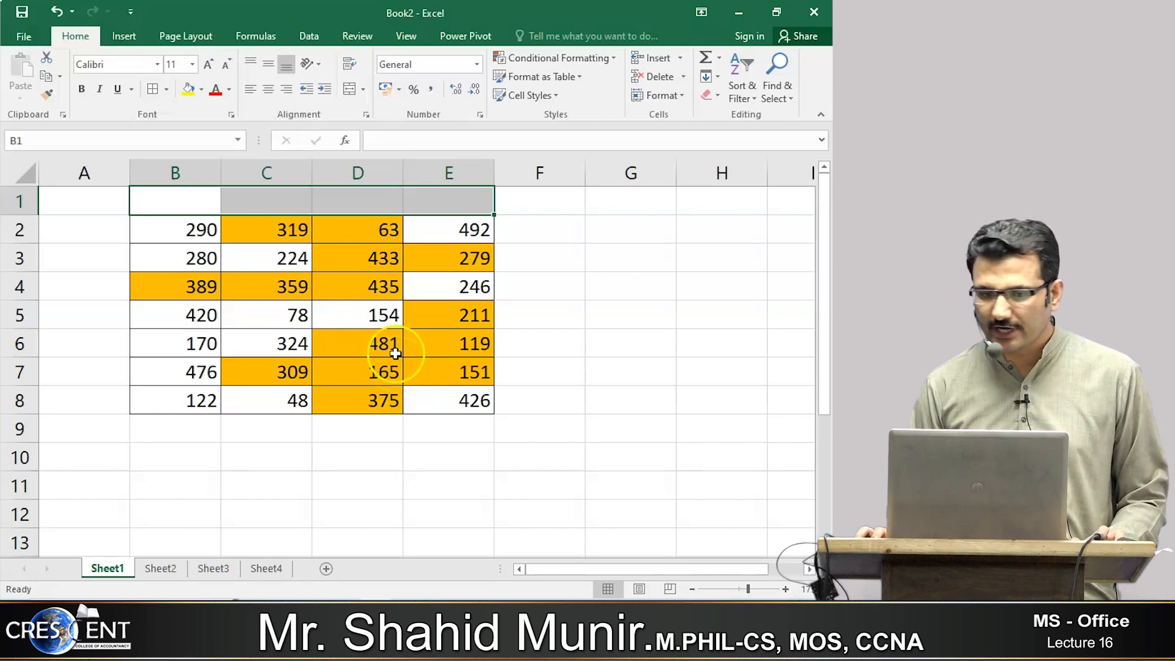
{"action": "key", "text": "ctrl"}
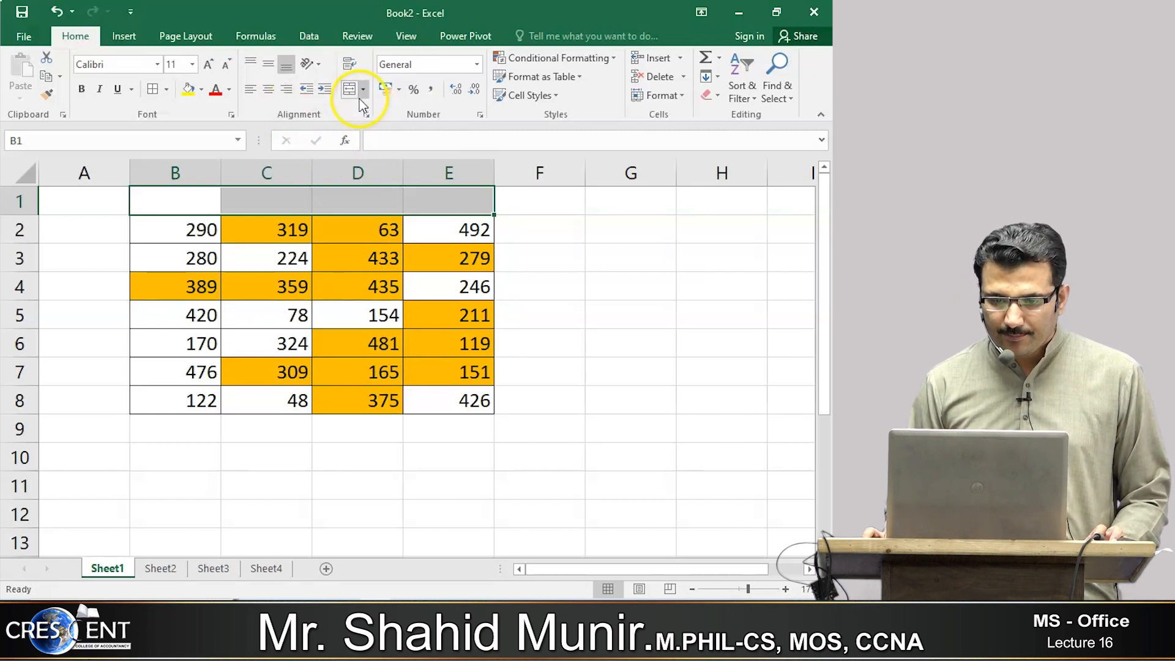
{"action": "left_click", "coordinate": [363, 90]}
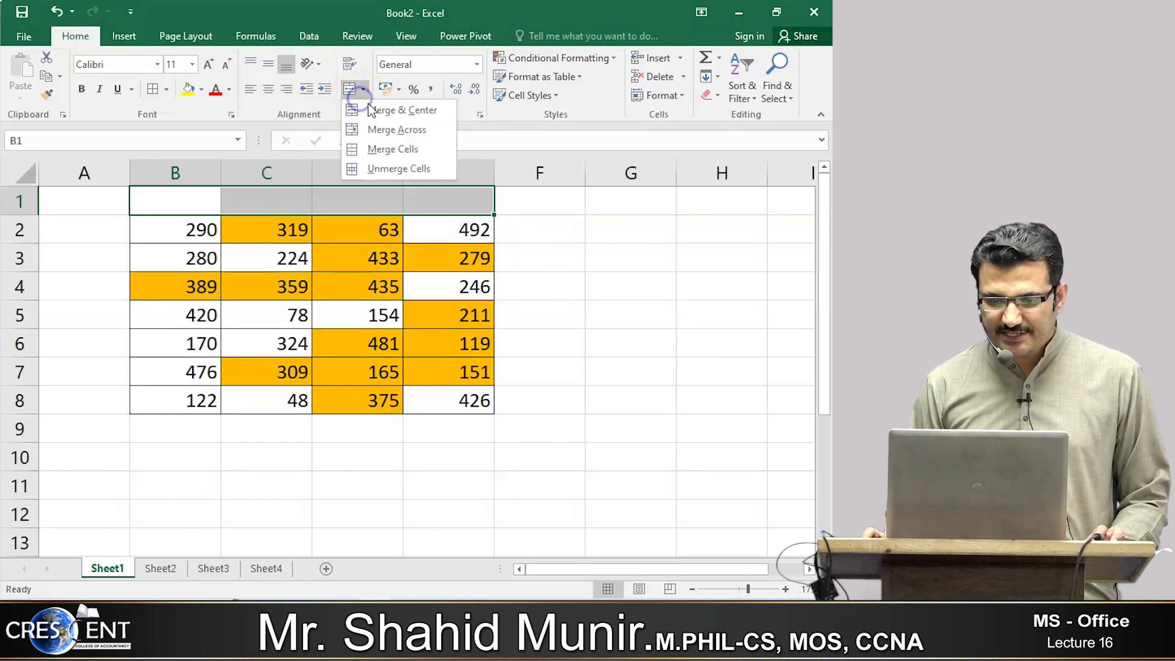
{"action": "left_click", "coordinate": [405, 113]}
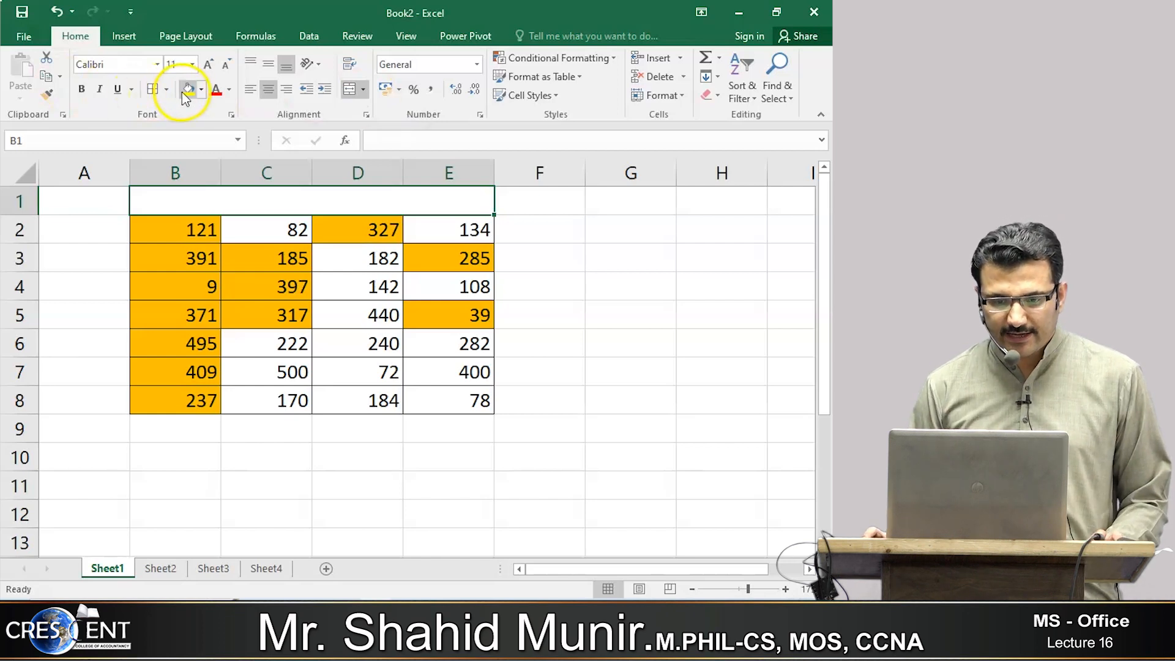
Step: Fill the merged heading cell above the table with the standard light blue colour and reselect it
{"action": "left_click", "coordinate": [202, 90]}
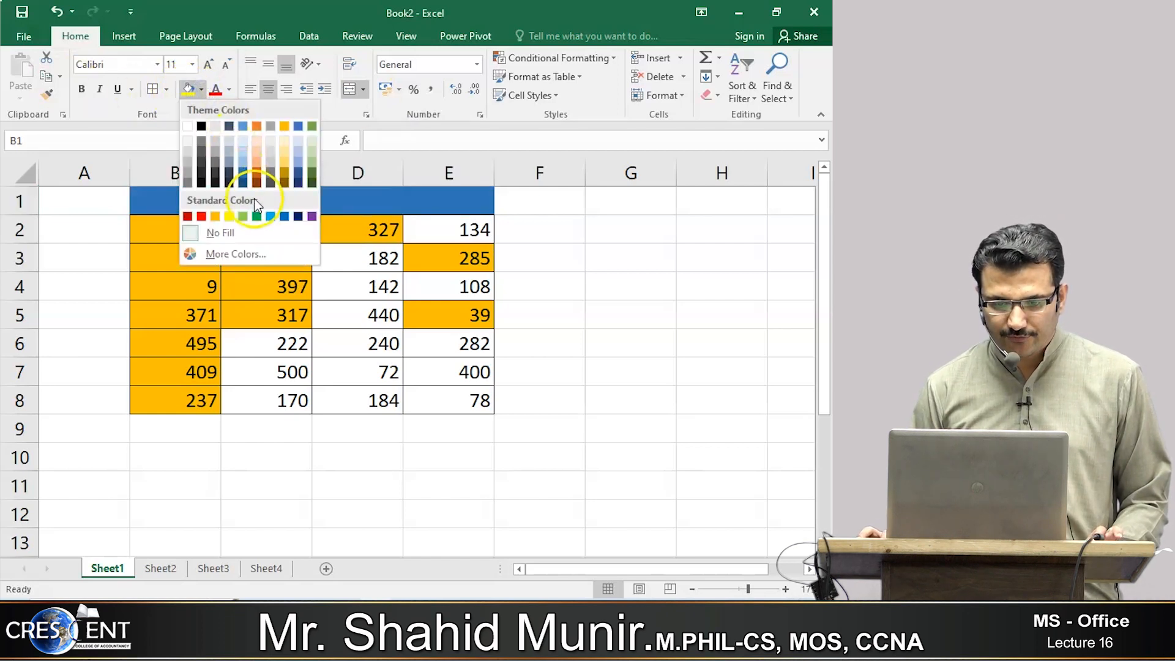
{"action": "left_click", "coordinate": [269, 216]}
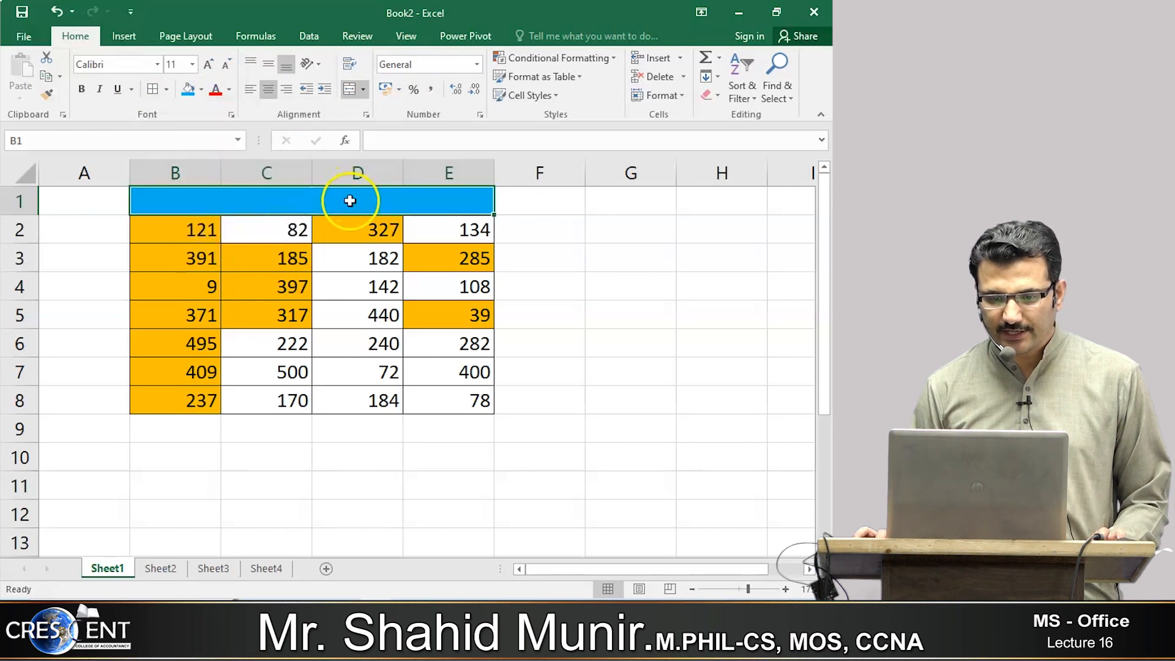
{"action": "left_click", "coordinate": [537, 215]}
{"action": "left_click", "coordinate": [459, 198]}
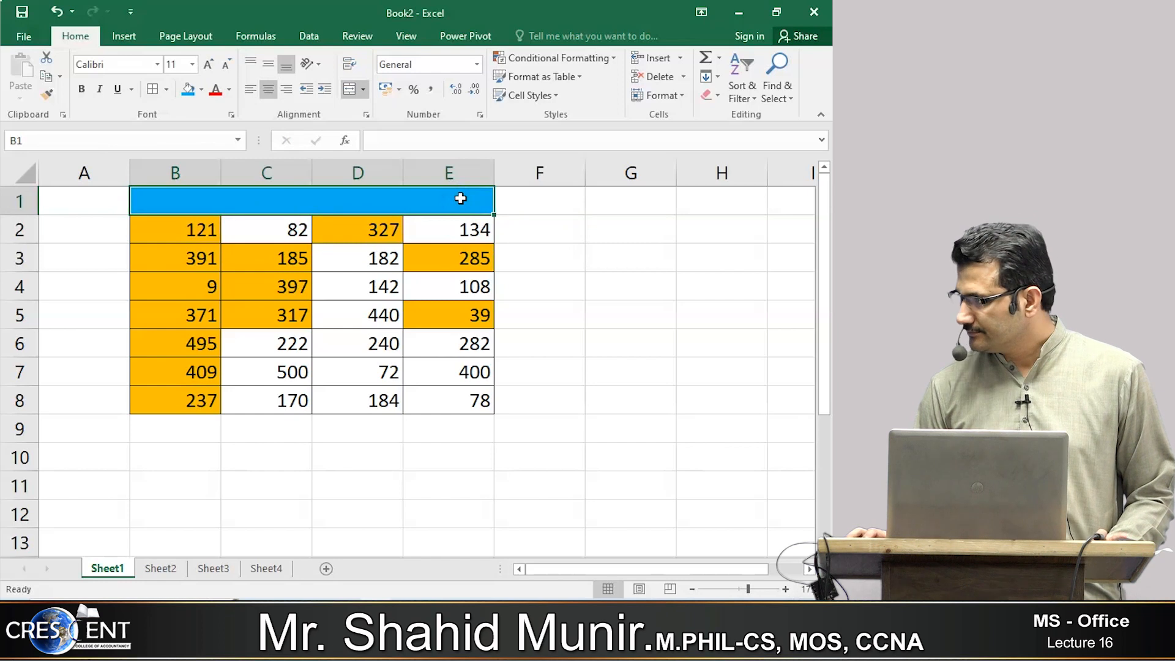
Step: Enter the title TABLE NAME in the merged heading cell and select that cell again
{"action": "scroll", "coordinate": [311, 228], "scroll_direction": "up", "scroll_amount": 5, "text": "ctrl"}
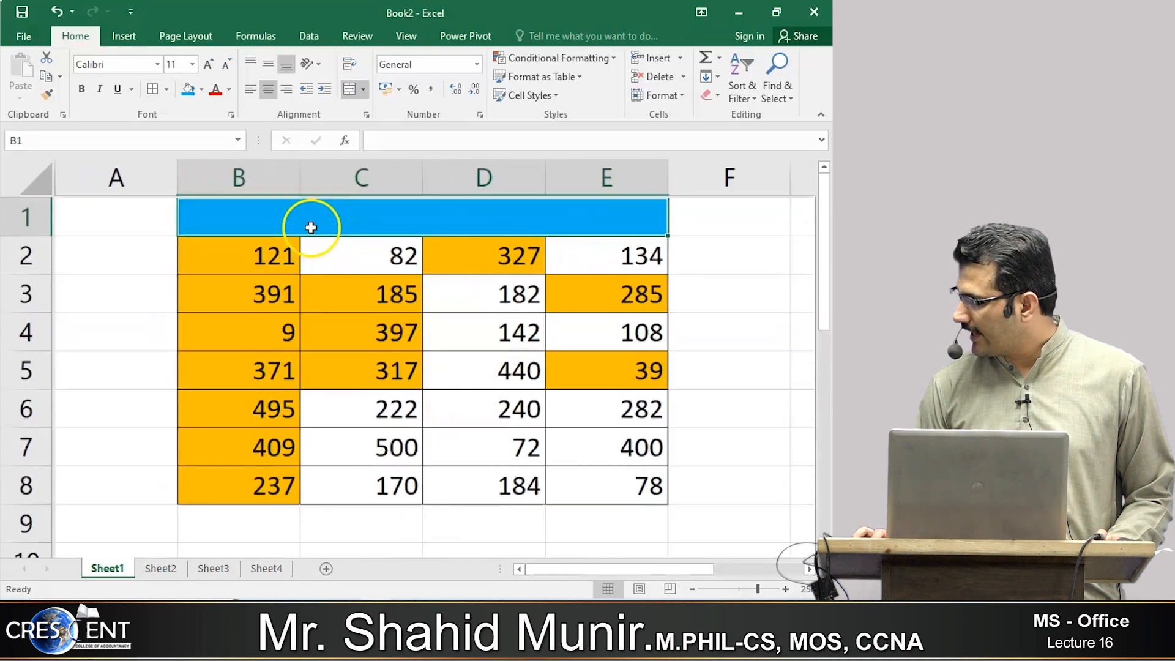
{"action": "scroll", "coordinate": [311, 228], "scroll_direction": "down", "scroll_amount": 4, "text": "ctrl"}
{"action": "left_click", "coordinate": [358, 203]}
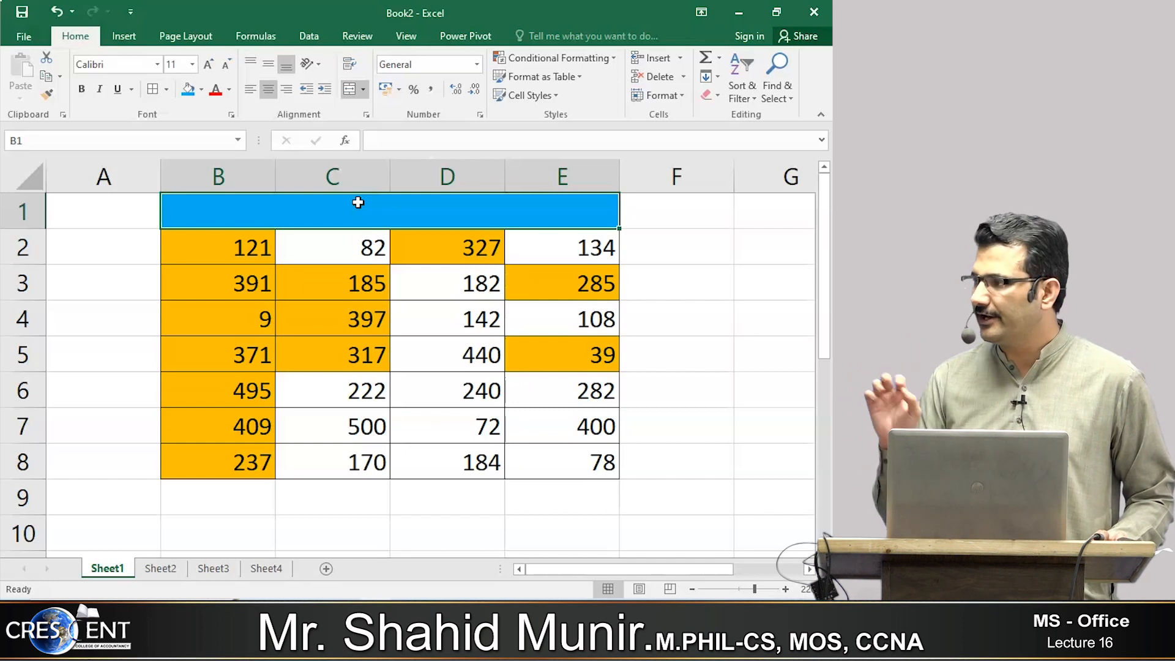
{"action": "left_click", "coordinate": [367, 248]}
{"action": "left_click", "coordinate": [385, 213]}
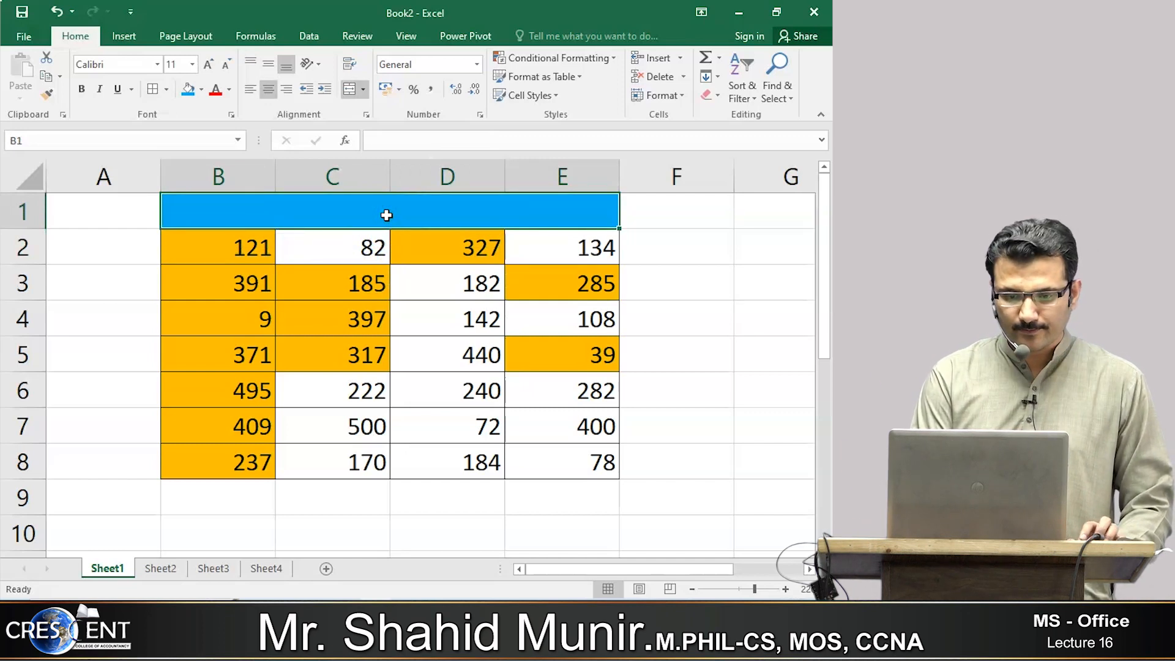
{"action": "type", "text": "tab"}
{"action": "key", "text": "BackSpace"}
{"action": "key", "text": "BackSpace"}
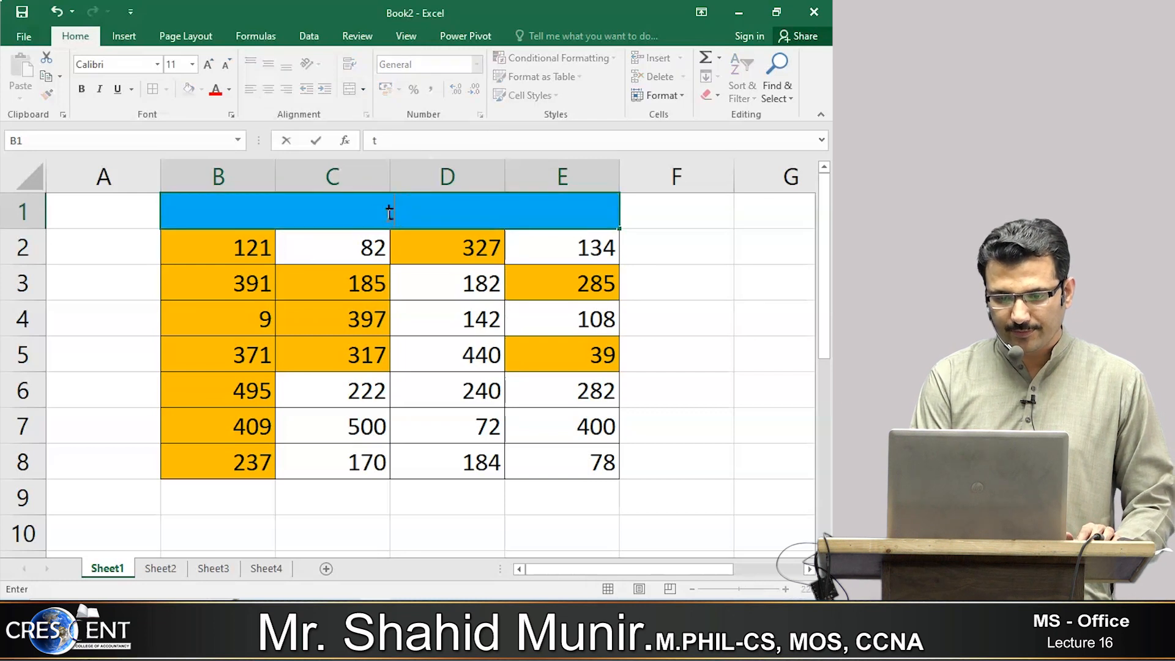
{"action": "type", "text": "ABLE"}
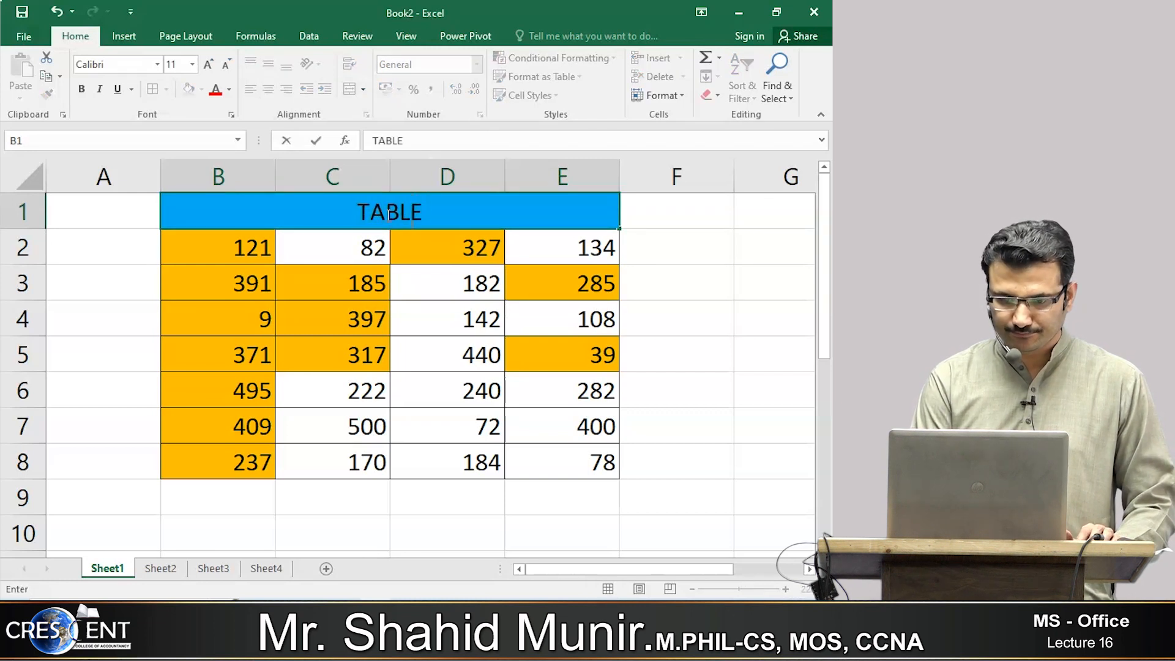
{"action": "type", "text": " NAME"}
{"action": "key", "text": "Return"}
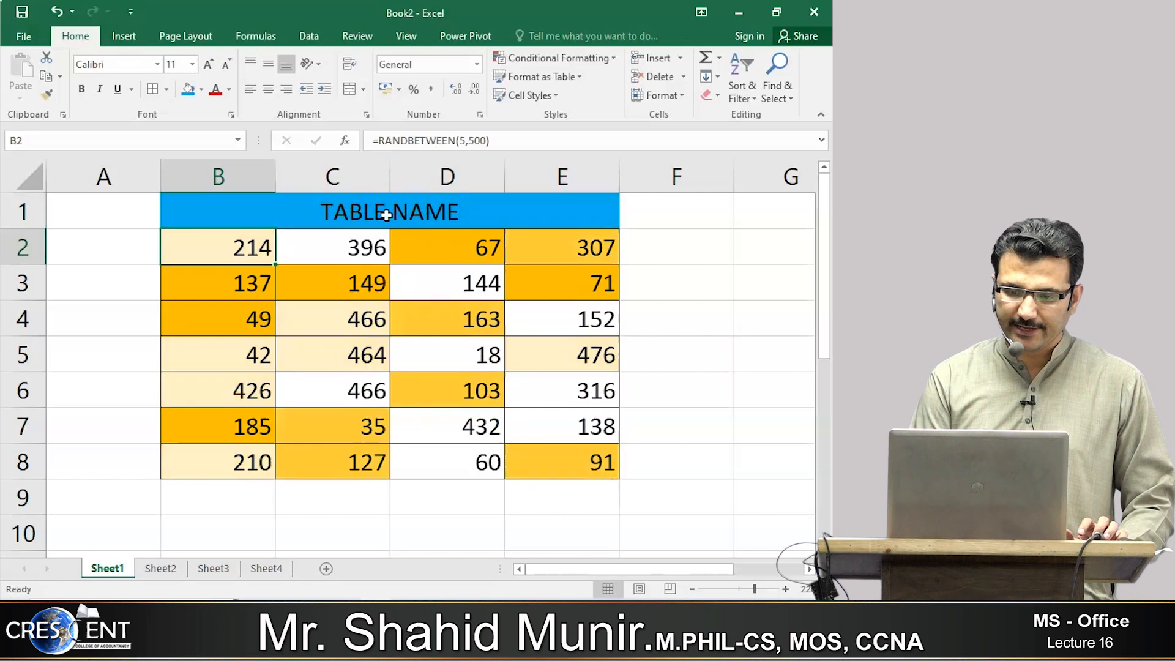
{"action": "left_click", "coordinate": [388, 213]}
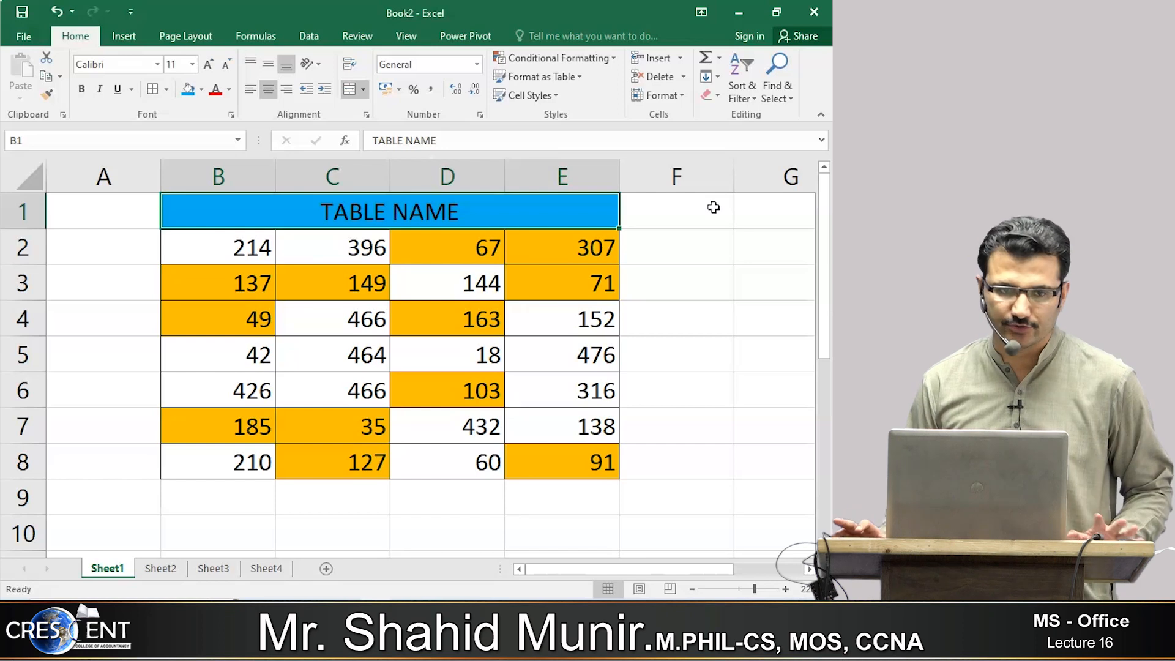
{"action": "left_click", "coordinate": [532, 220]}
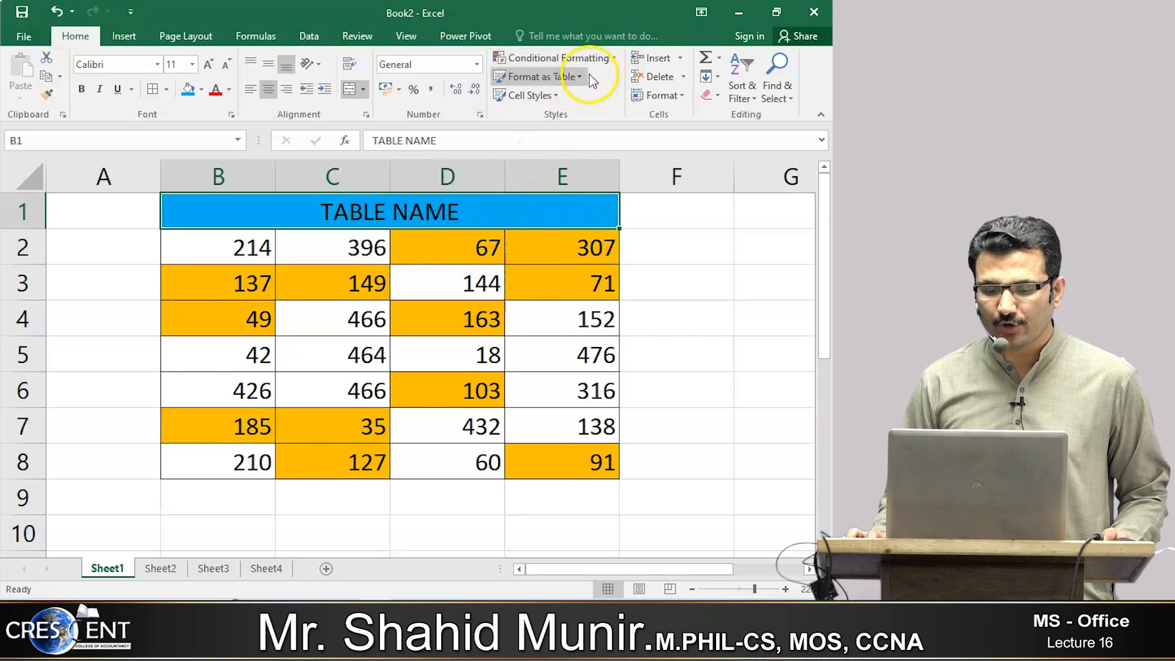
{"action": "left_click", "coordinate": [364, 92]}
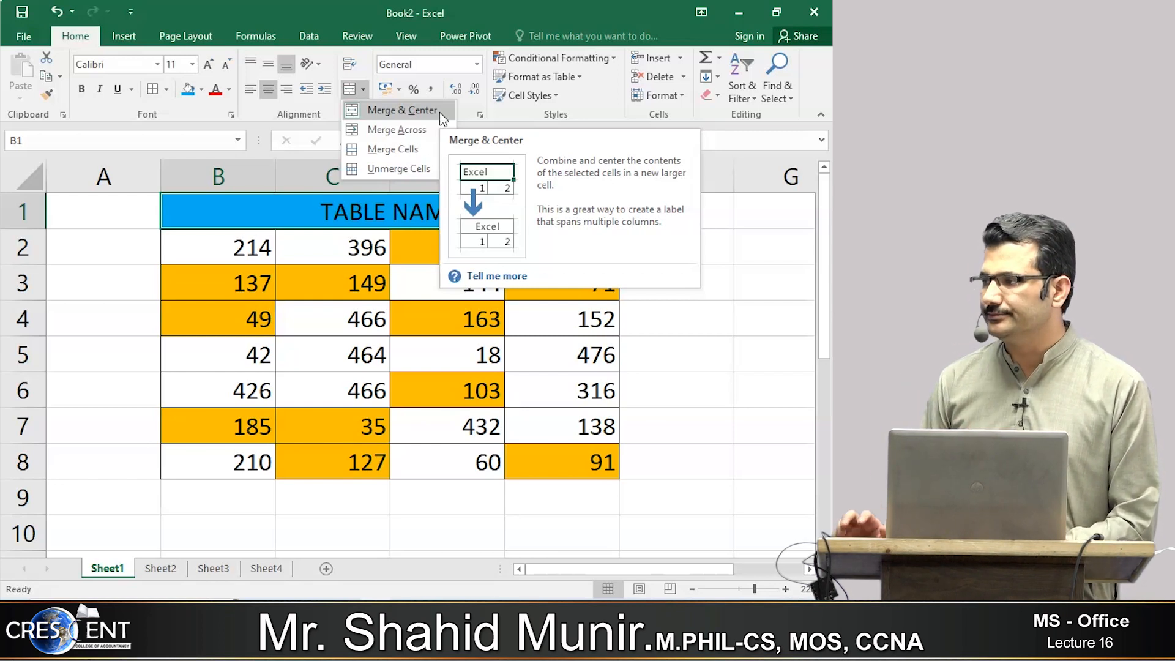
{"action": "left_click", "coordinate": [557, 214]}
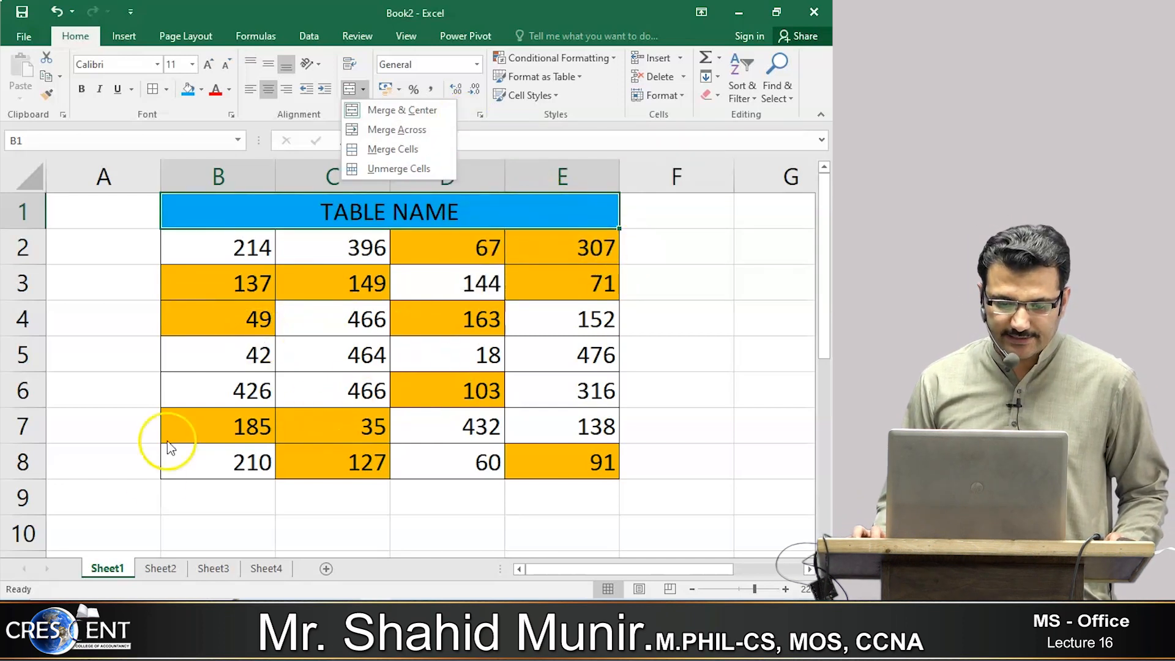
Step: Enlarge cell A1 by making row 1 much taller and column A much wider
{"action": "left_click", "coordinate": [103, 218]}
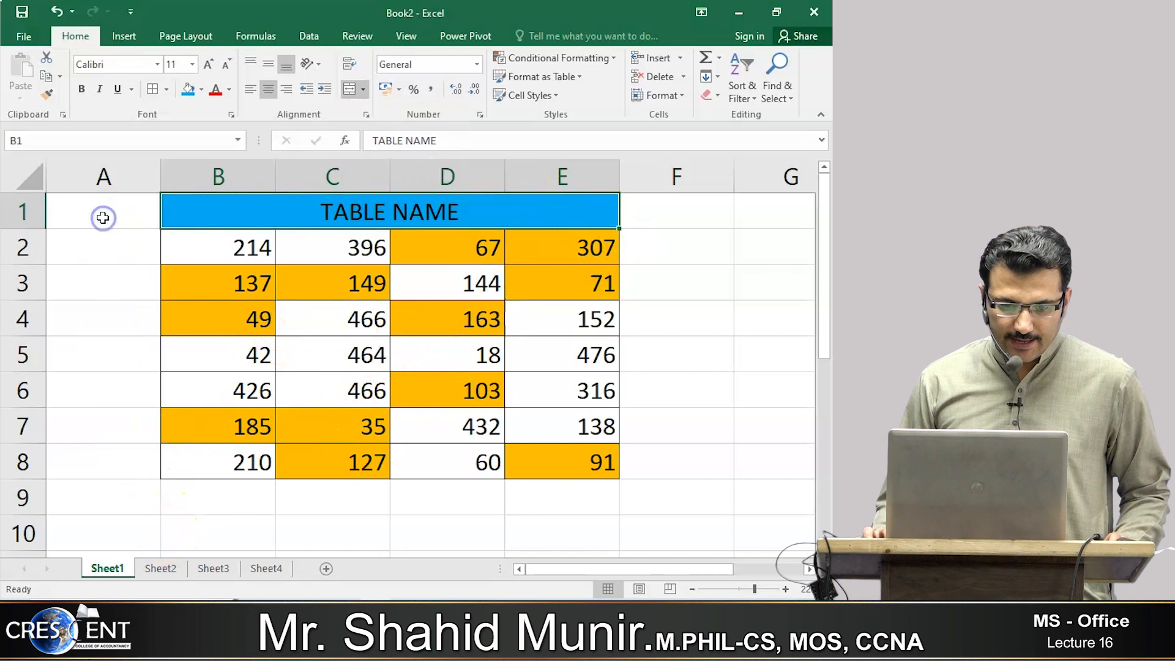
{"action": "left_click_drag", "start_coordinate": [24, 228], "coordinate": [12, 303]}
{"action": "left_click_drag", "start_coordinate": [163, 178], "coordinate": [365, 179]}
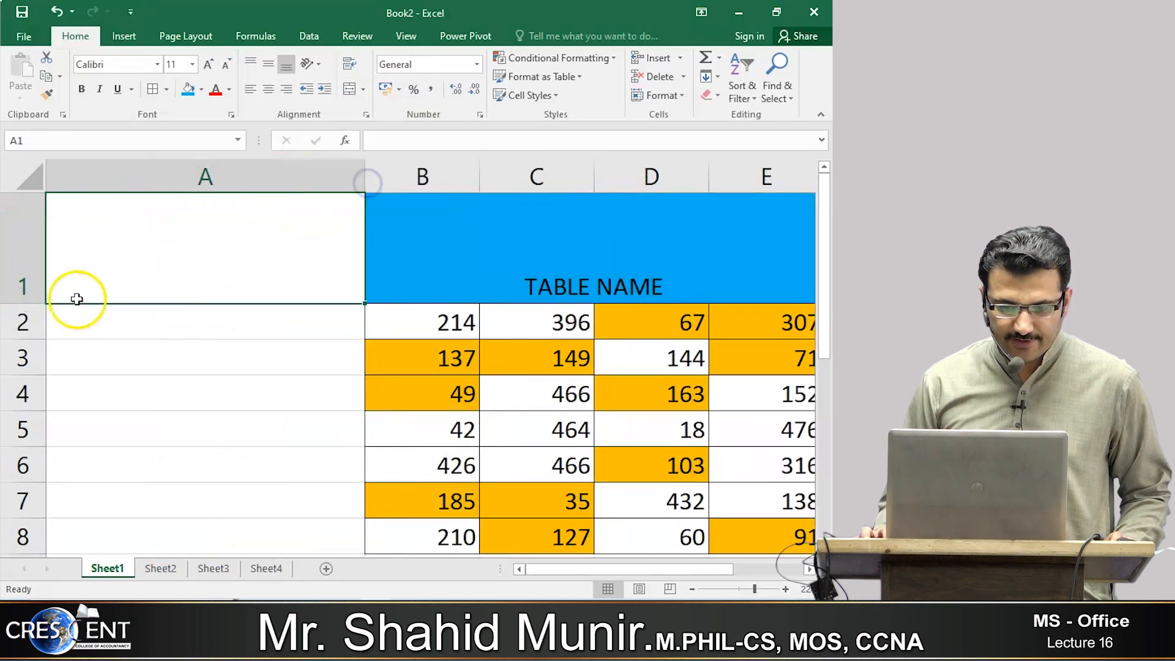
{"action": "left_click_drag", "start_coordinate": [28, 300], "coordinate": [27, 366]}
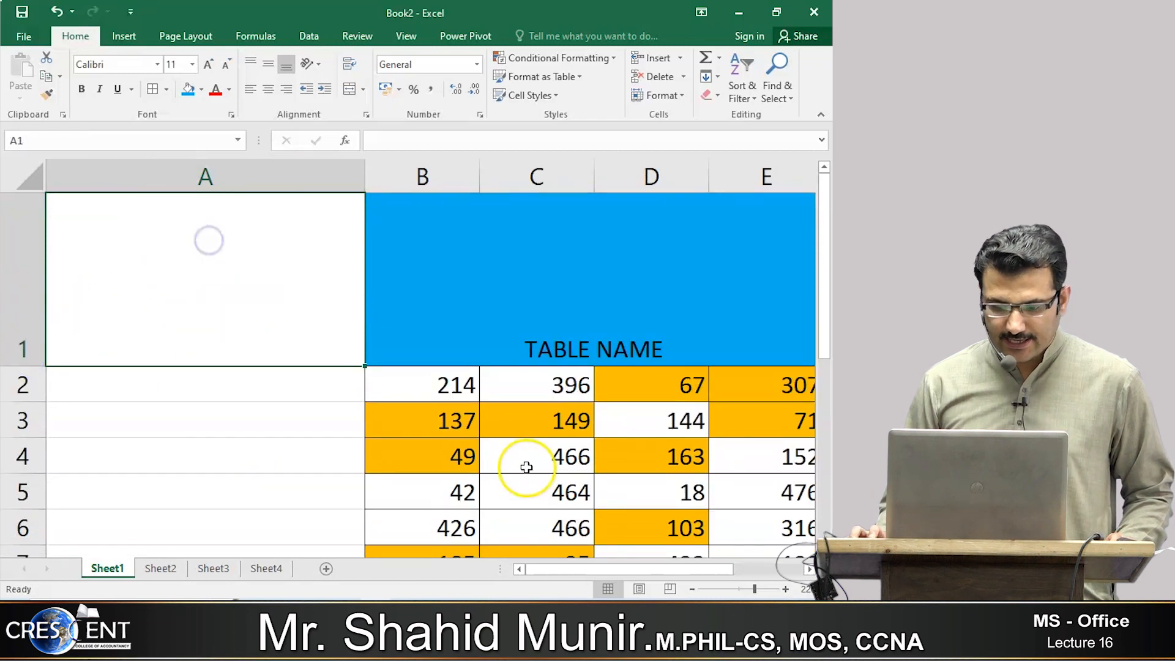
Step: Enter 1 in cell A1 and fill the cell with yellow
{"action": "type", "text": "1"}
{"action": "key", "text": "Return"}
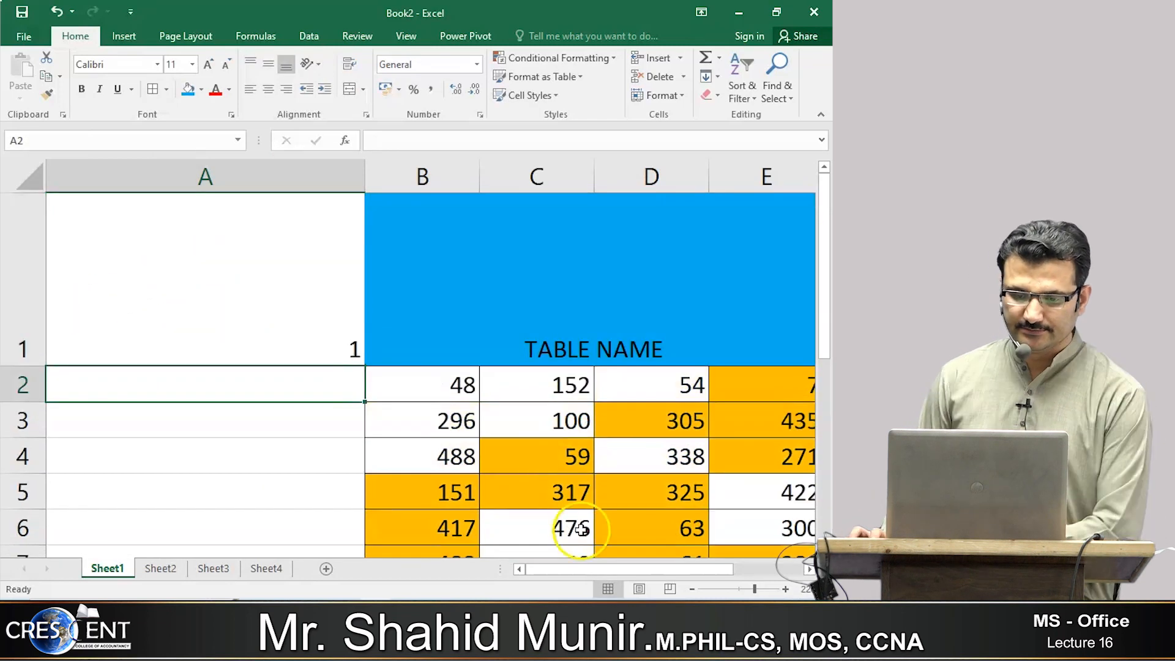
{"action": "left_click", "coordinate": [237, 285]}
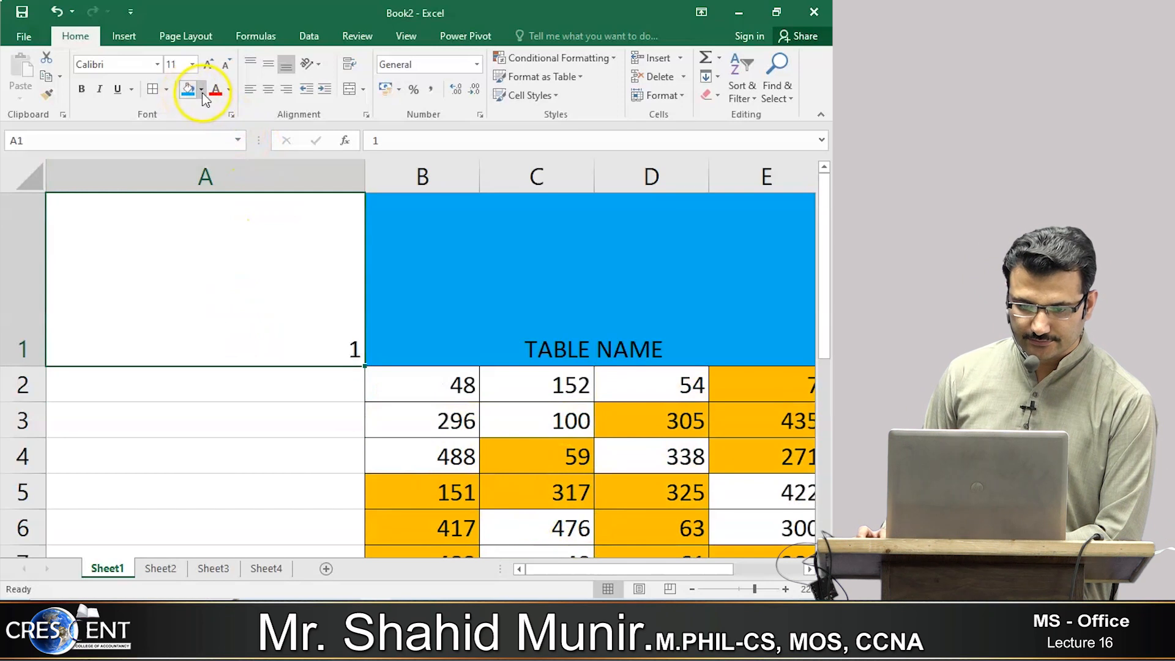
{"action": "left_click", "coordinate": [201, 92]}
{"action": "left_click", "coordinate": [229, 206]}
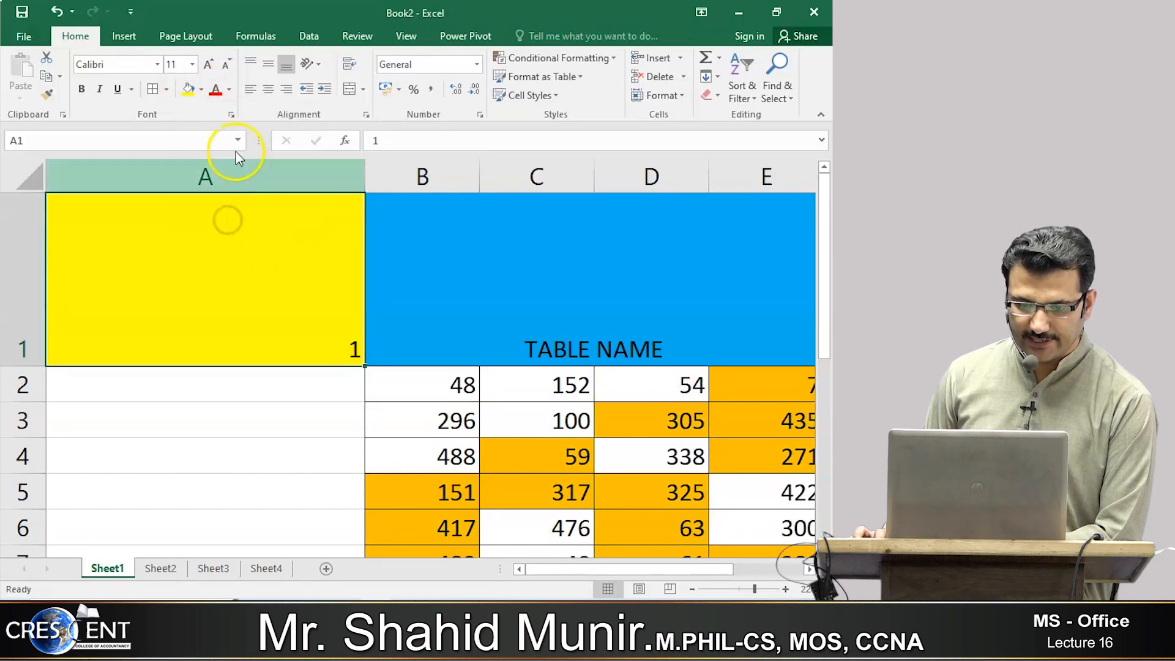
{"action": "left_click", "coordinate": [327, 337]}
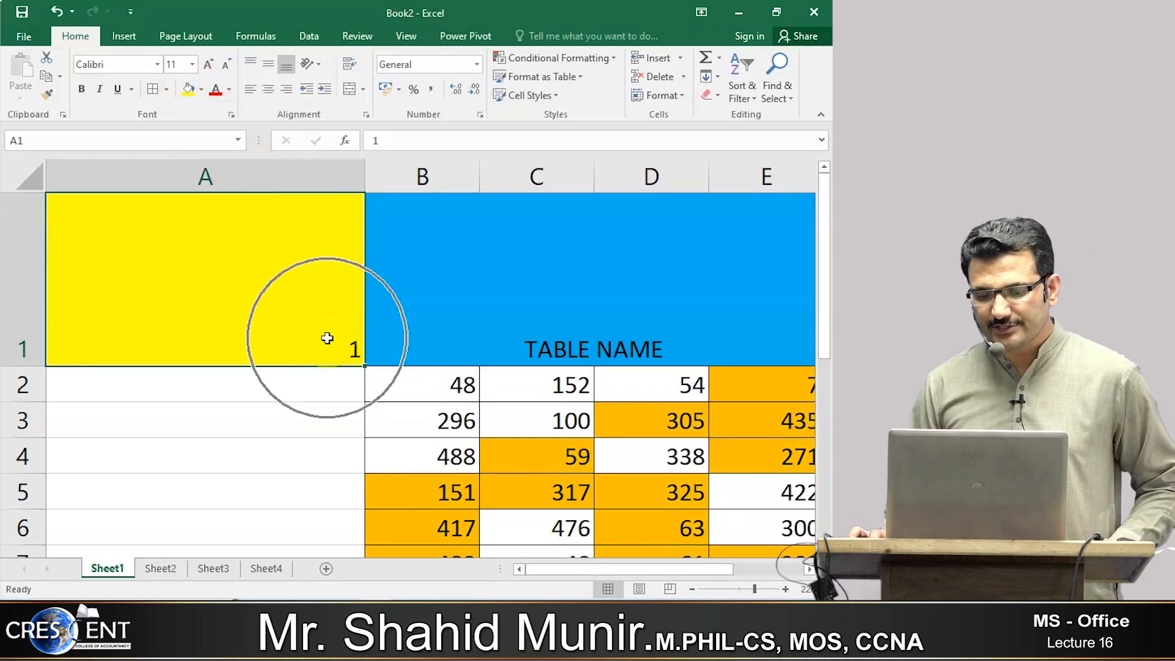
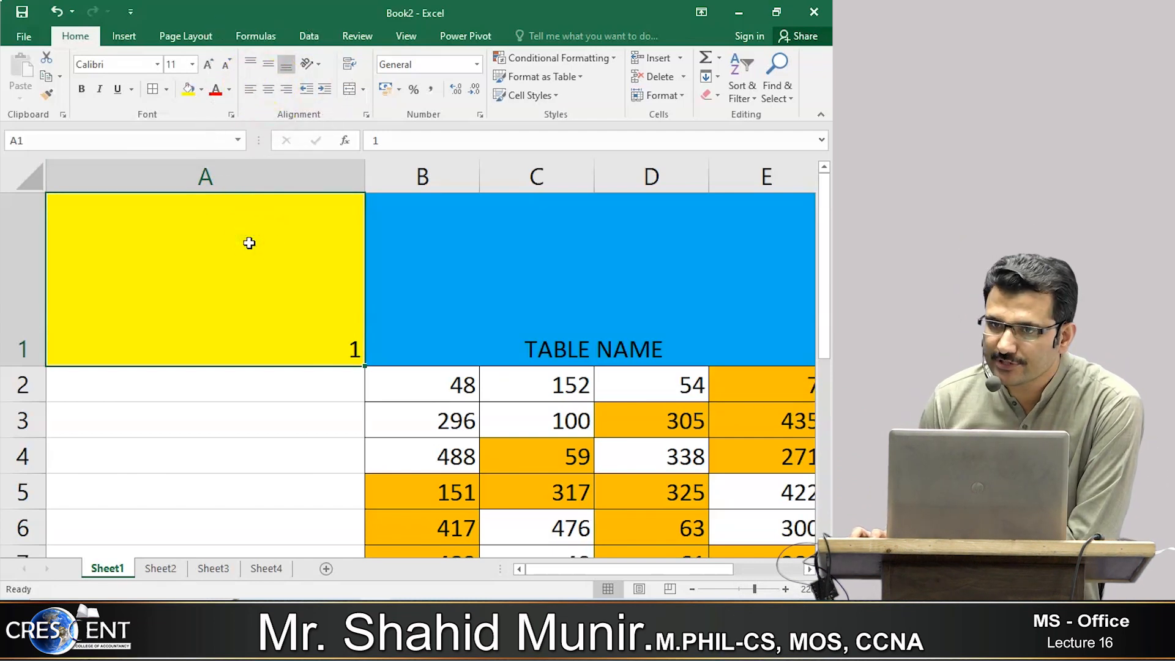
Step: Try middle-centre alignment on cell A1, followed by top alignment combined with centre, left and right
{"action": "left_click", "coordinate": [269, 64]}
{"action": "left_click", "coordinate": [269, 89]}
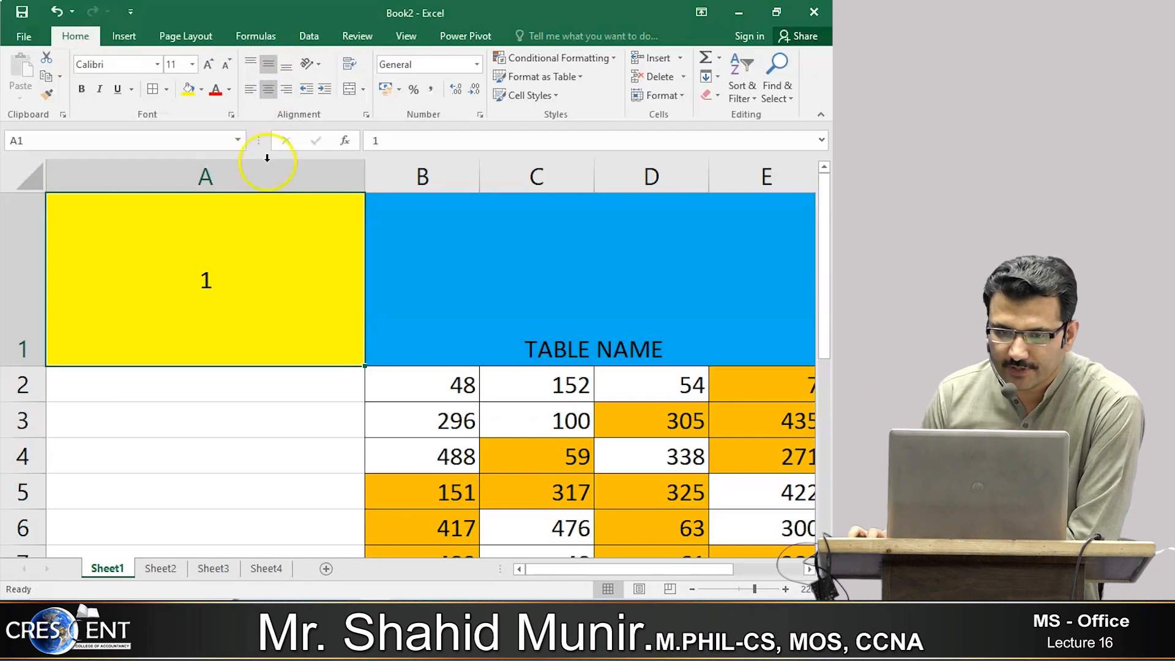
{"action": "left_click", "coordinate": [251, 63]}
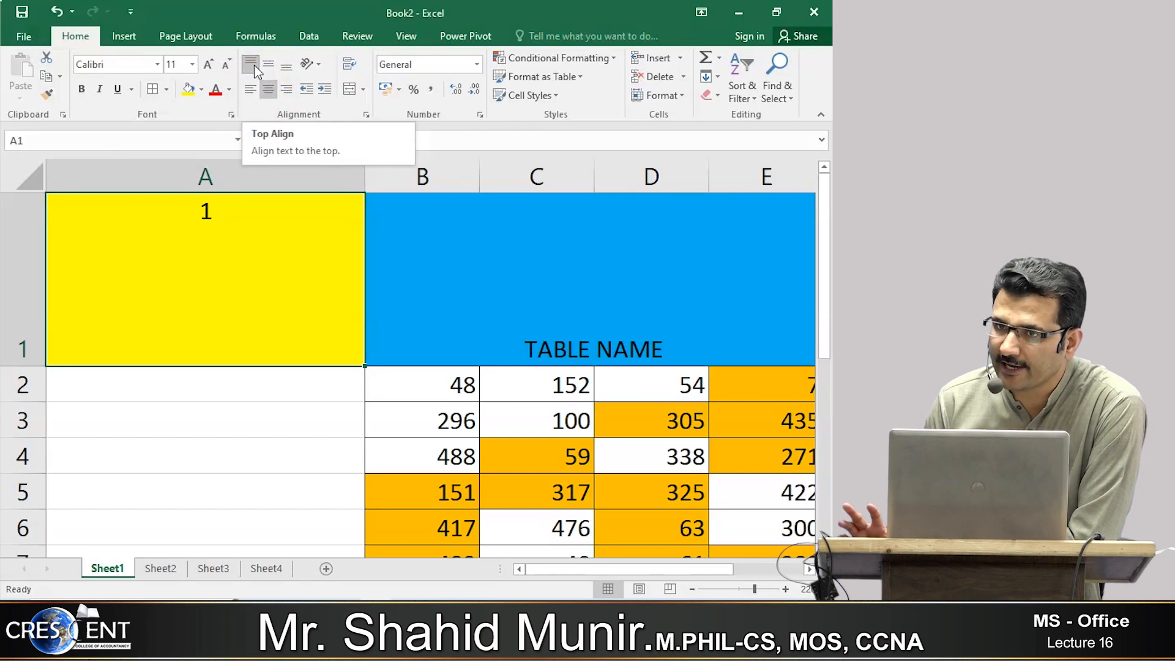
{"action": "left_click", "coordinate": [208, 211]}
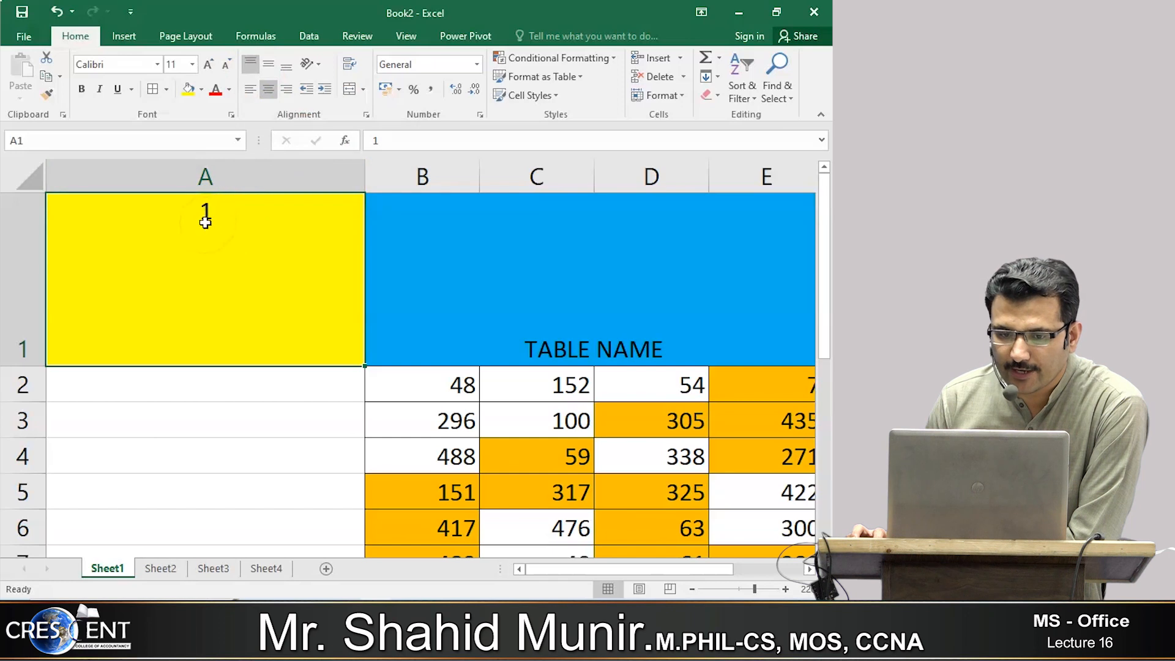
{"action": "left_click", "coordinate": [248, 96]}
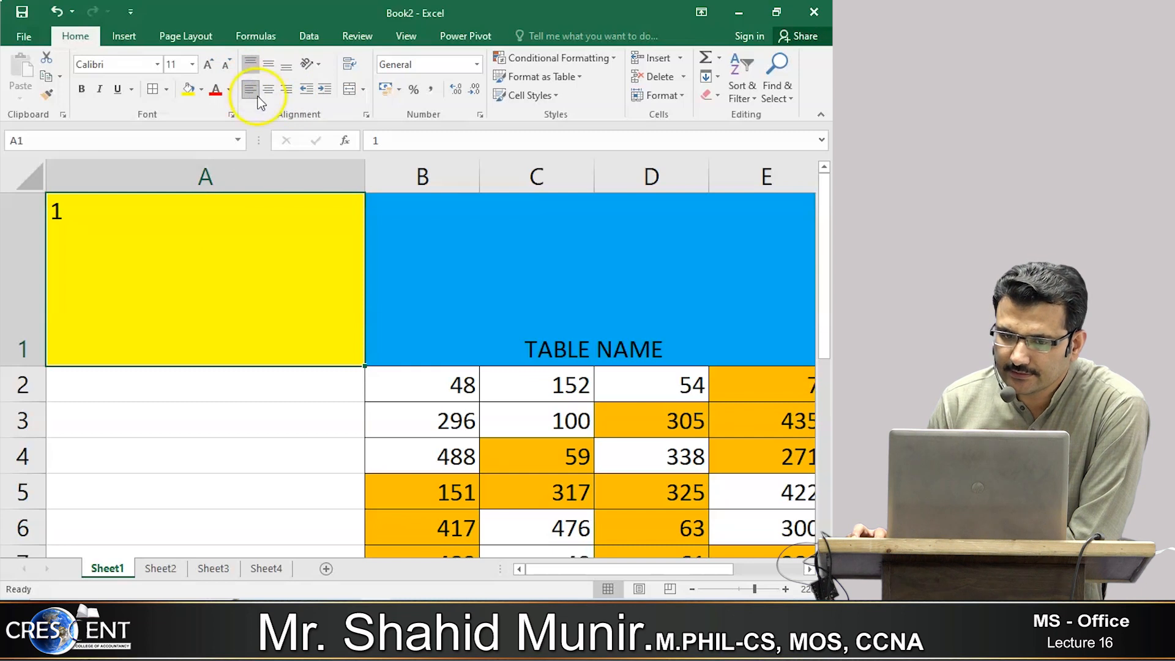
{"action": "left_click", "coordinate": [268, 90]}
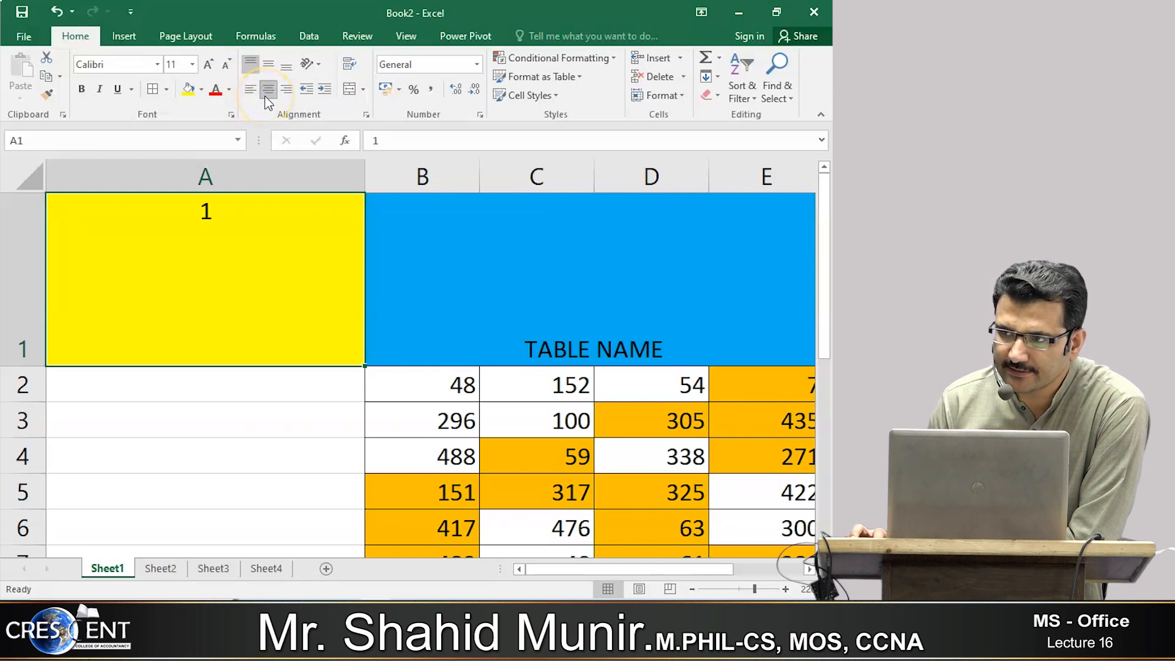
{"action": "left_click", "coordinate": [286, 90]}
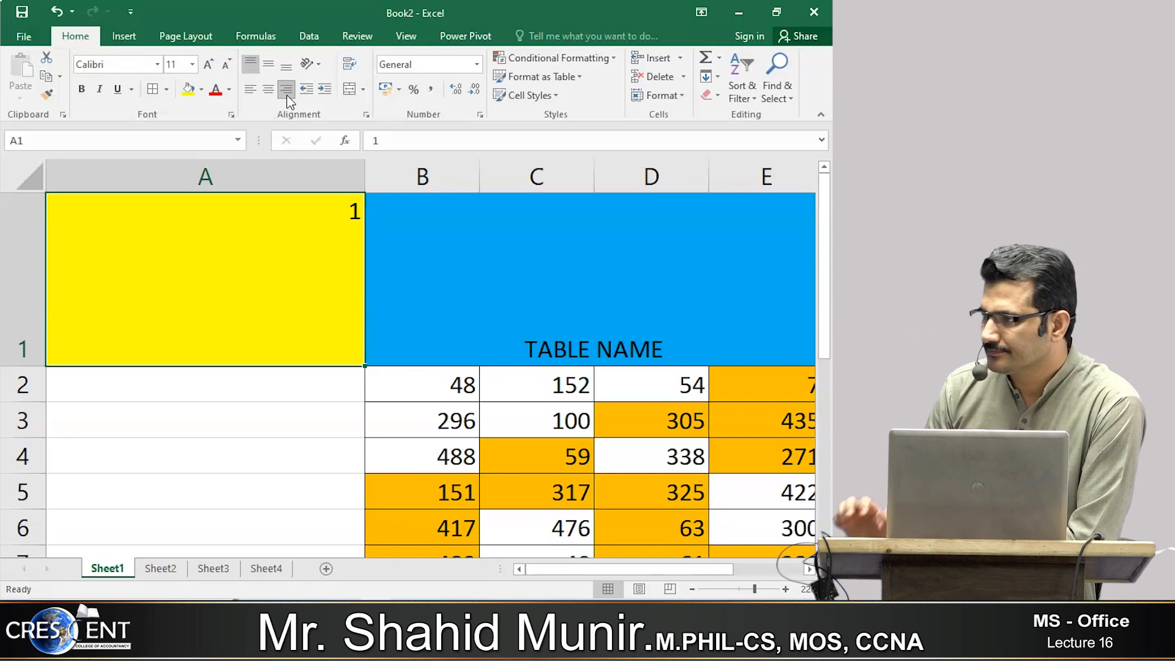
Step: Try middle vertical alignment on cell A1 combined with left, centre and right horizontal alignment
{"action": "left_click", "coordinate": [267, 65]}
{"action": "left_click", "coordinate": [251, 89]}
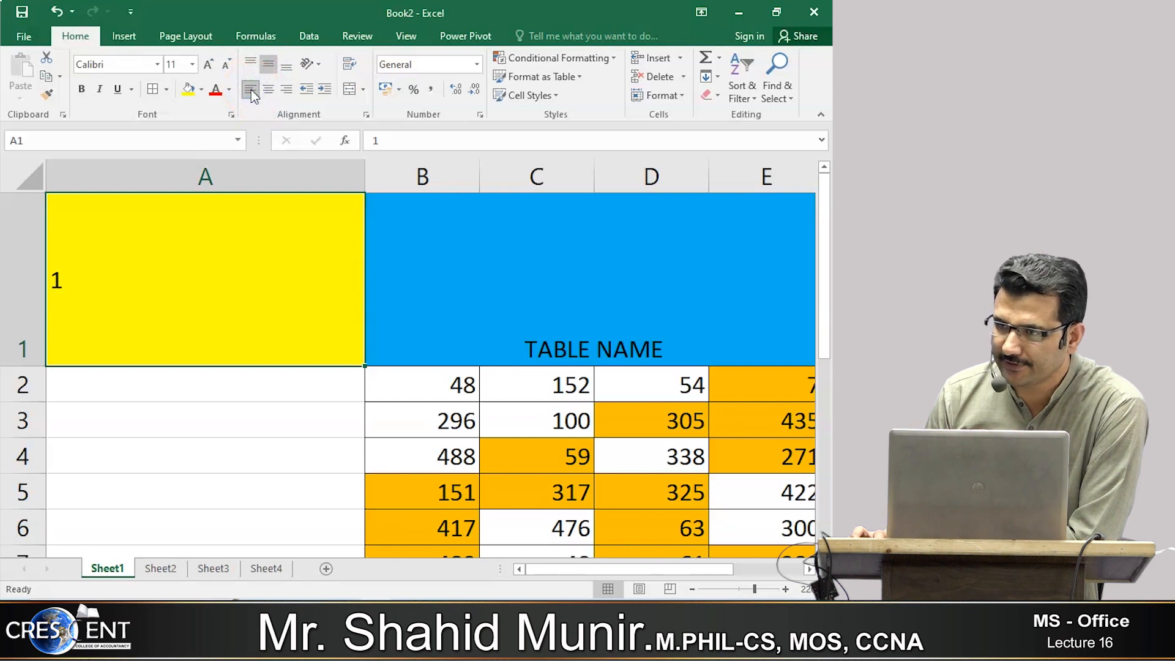
{"action": "left_click", "coordinate": [262, 89]}
{"action": "left_click", "coordinate": [284, 89]}
Step: Try bottom vertical alignment on cell A1 combined with left, centre and right horizontal alignment
{"action": "left_click", "coordinate": [288, 70]}
{"action": "left_click", "coordinate": [256, 92]}
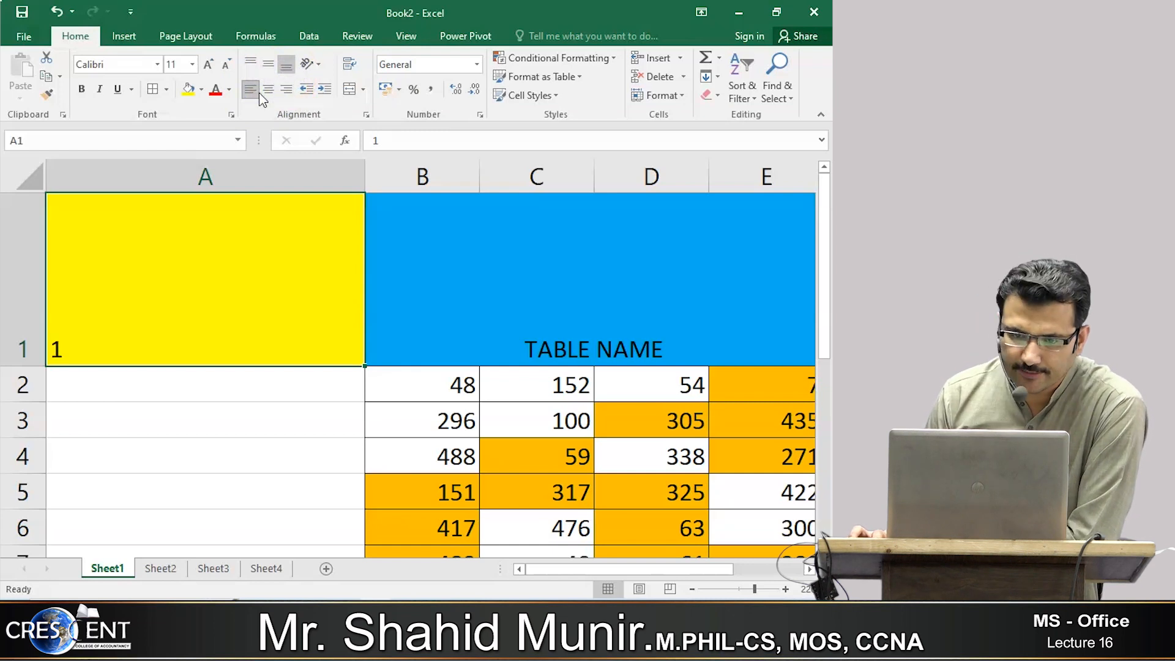
{"action": "left_click", "coordinate": [268, 90]}
{"action": "left_click", "coordinate": [285, 89]}
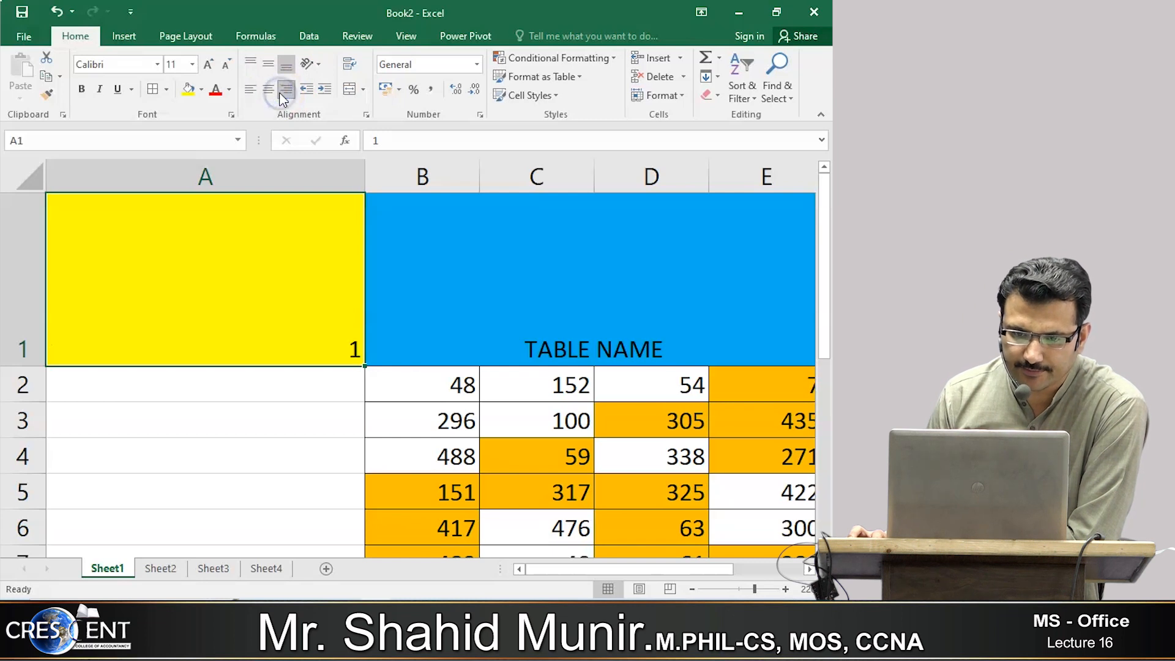
Step: Align the content of cell A1 to the middle vertically and to the centre horizontally
{"action": "left_click", "coordinate": [283, 71]}
{"action": "left_click", "coordinate": [272, 72]}
{"action": "left_click", "coordinate": [267, 90]}
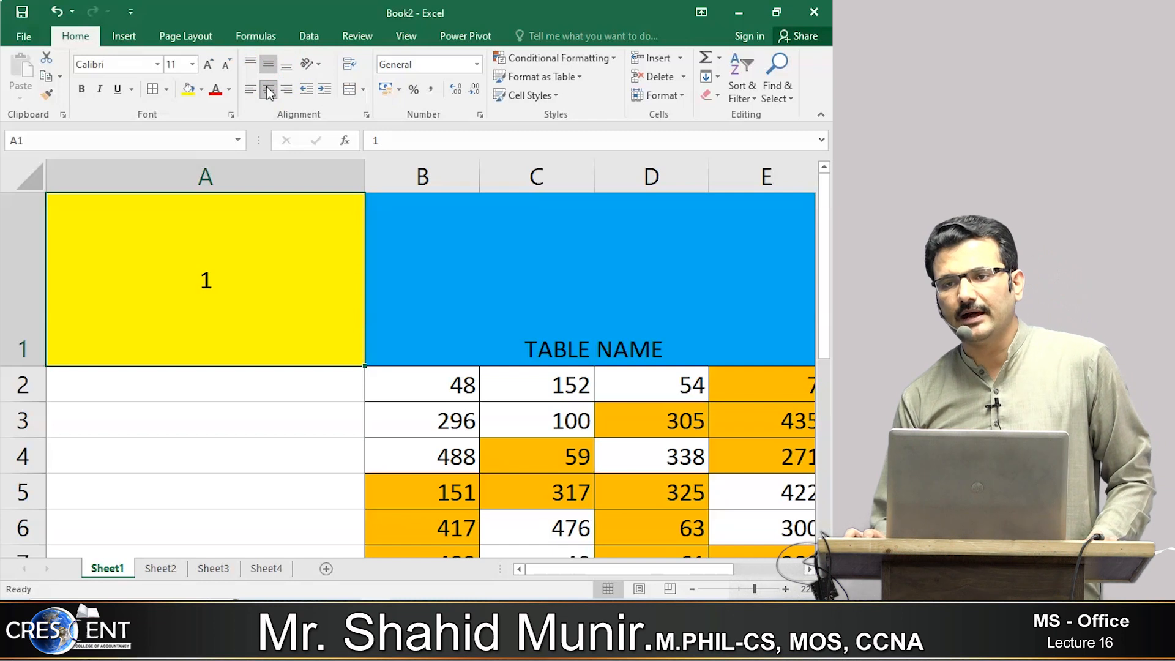
Step: Align the table numbers in B2:E8 to the middle vertically and to the centre horizontally
{"action": "scroll", "coordinate": [289, 416], "scroll_direction": "down", "scroll_amount": 7, "text": "ctrl"}
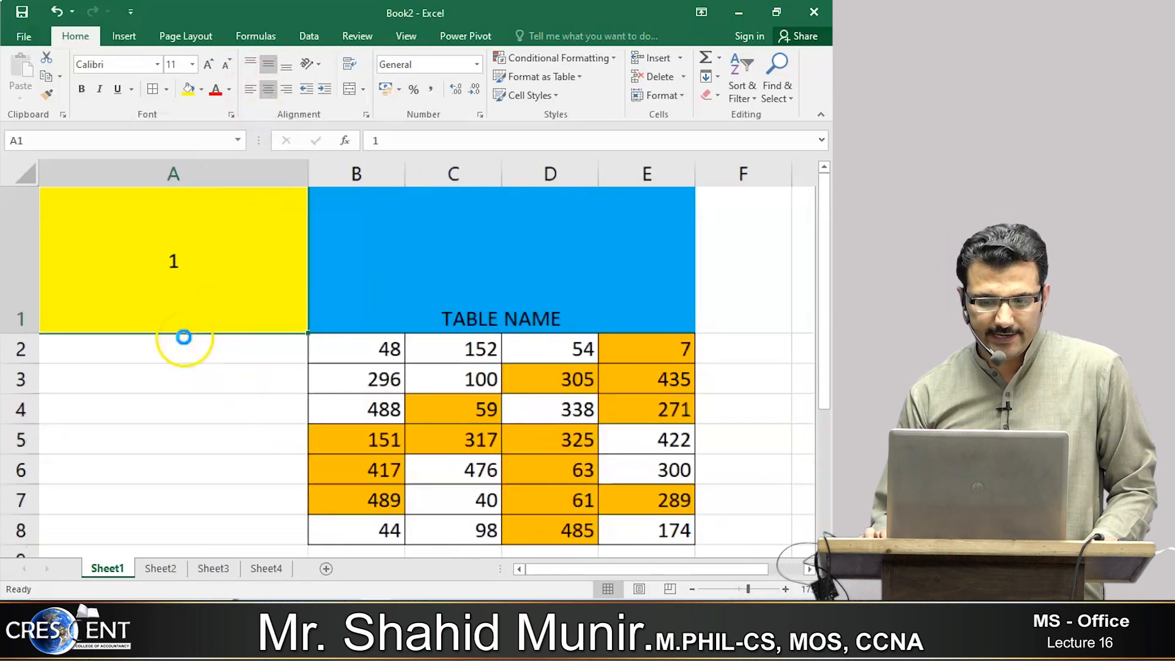
{"action": "scroll", "coordinate": [348, 440], "scroll_direction": "up", "scroll_amount": 3, "text": "ctrl"}
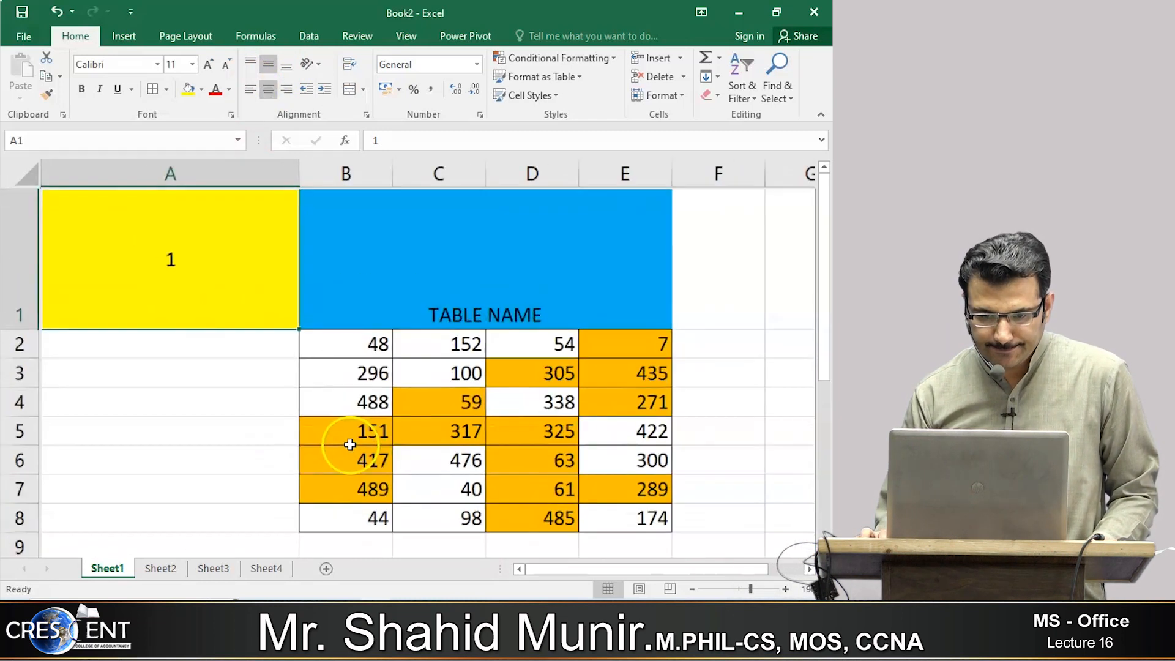
{"action": "scroll", "coordinate": [259, 375], "scroll_direction": "down", "scroll_amount": 3, "text": "ctrl"}
{"action": "scroll", "coordinate": [471, 516], "scroll_direction": "up", "scroll_amount": 1, "text": "ctrl"}
{"action": "scroll", "coordinate": [467, 521], "scroll_direction": "up", "scroll_amount": 1, "text": "ctrl"}
{"action": "scroll", "coordinate": [467, 521], "scroll_direction": "down", "scroll_amount": 1, "text": "ctrl"}
{"action": "left_click", "coordinate": [290, 314]}
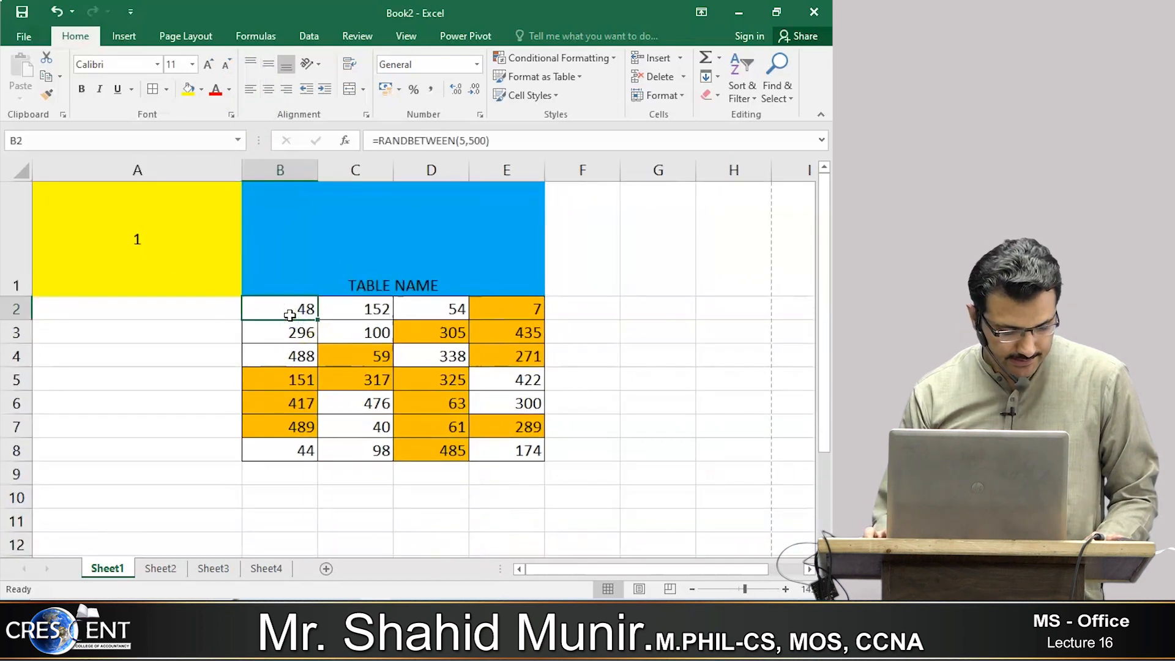
{"action": "mouse_move", "coordinate": [292, 311]}
{"action": "left_mouse_down"}
{"action": "mouse_move", "coordinate": [467, 378]}
{"action": "mouse_move", "coordinate": [489, 442]}
{"action": "left_mouse_up"}
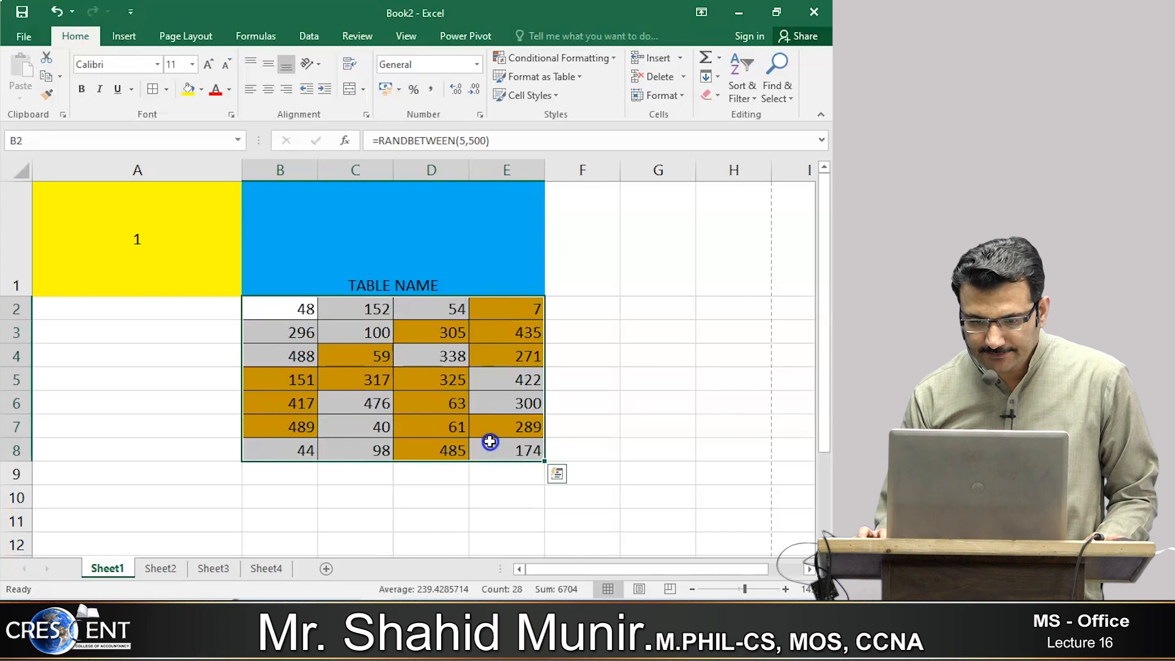
{"action": "left_click", "coordinate": [268, 64]}
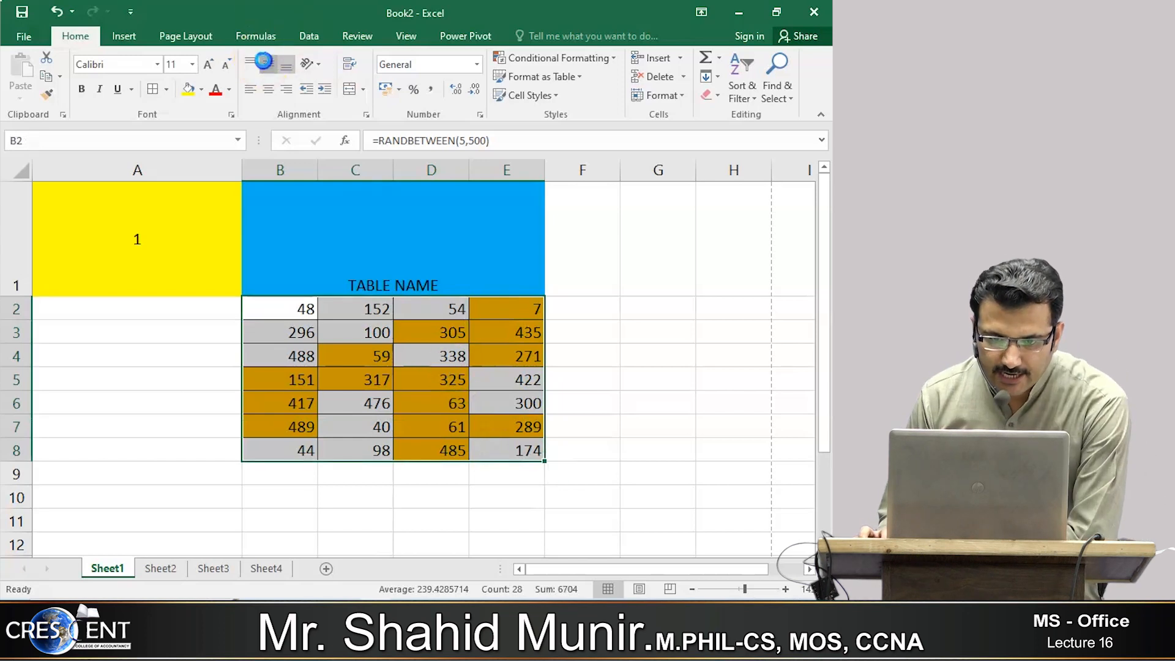
{"action": "left_click", "coordinate": [269, 90]}
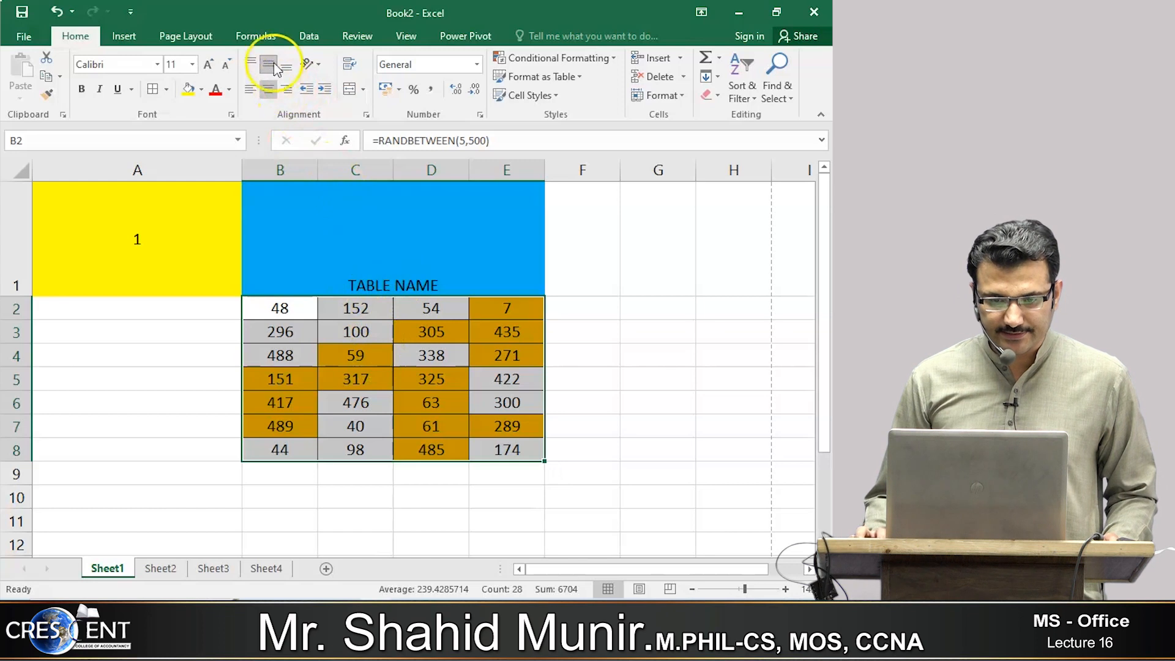
{"action": "left_click", "coordinate": [405, 35]}
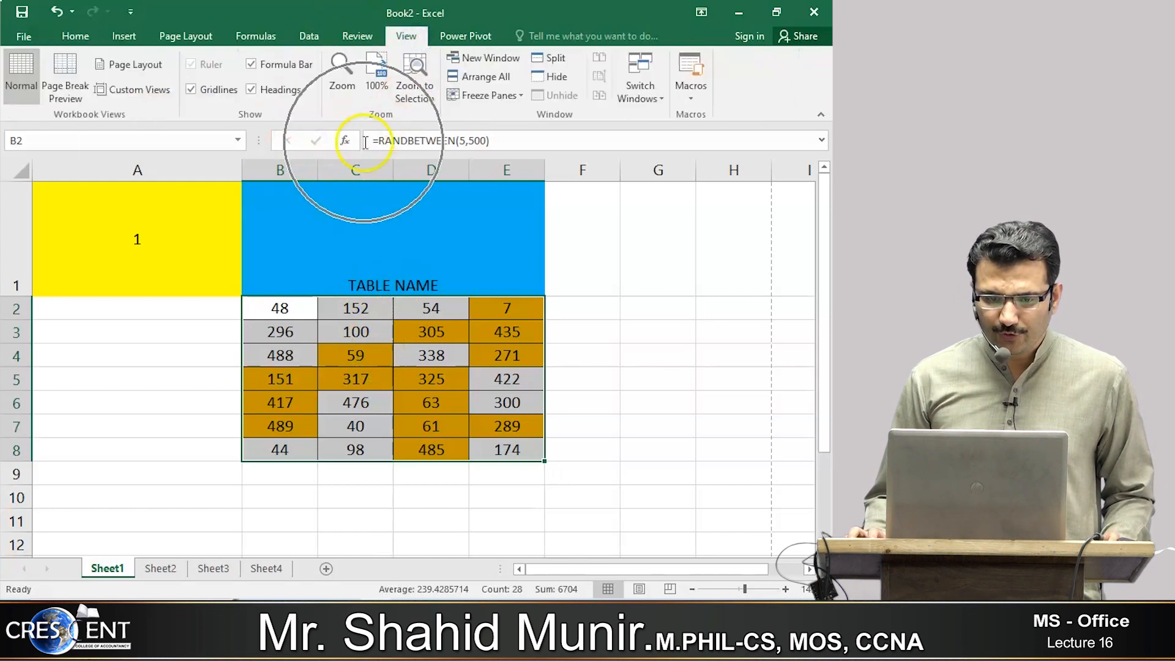
{"action": "key", "text": "ctrl+q"}
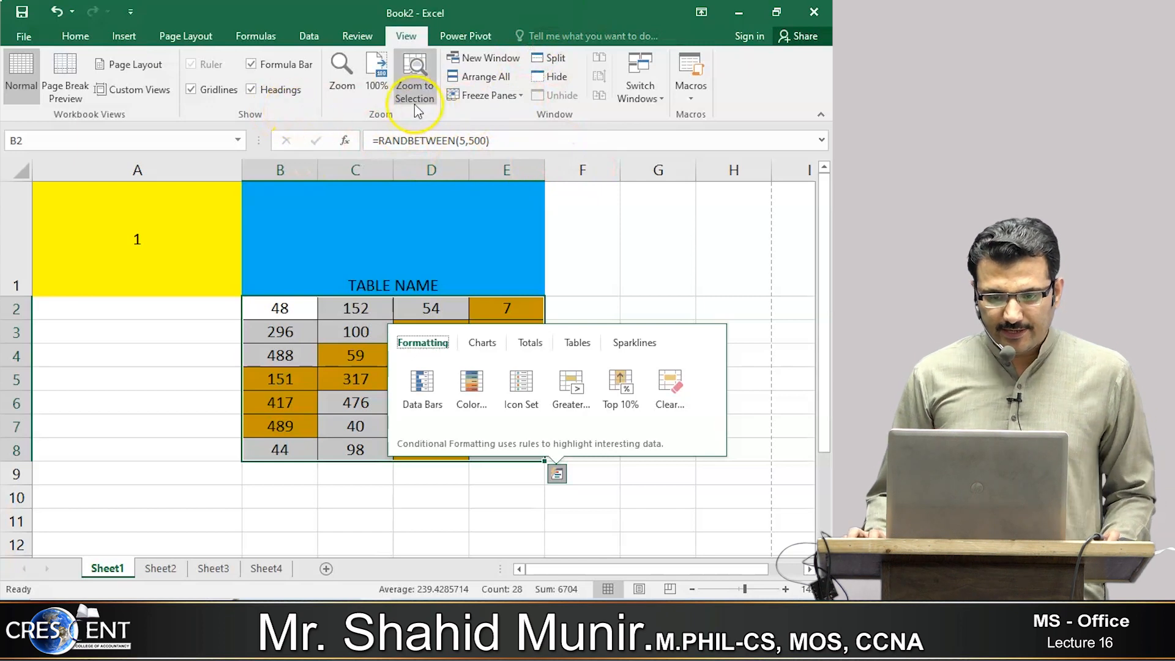
{"action": "left_click", "coordinate": [75, 35]}
{"action": "left_click", "coordinate": [75, 36]}
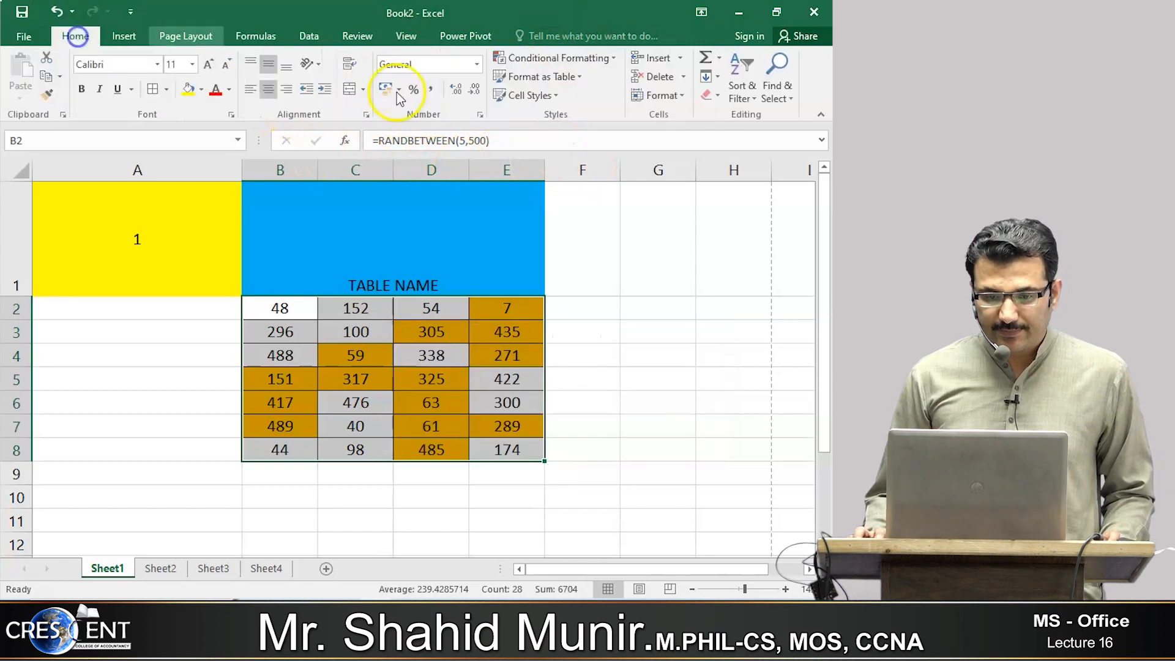
{"action": "left_click", "coordinate": [363, 90]}
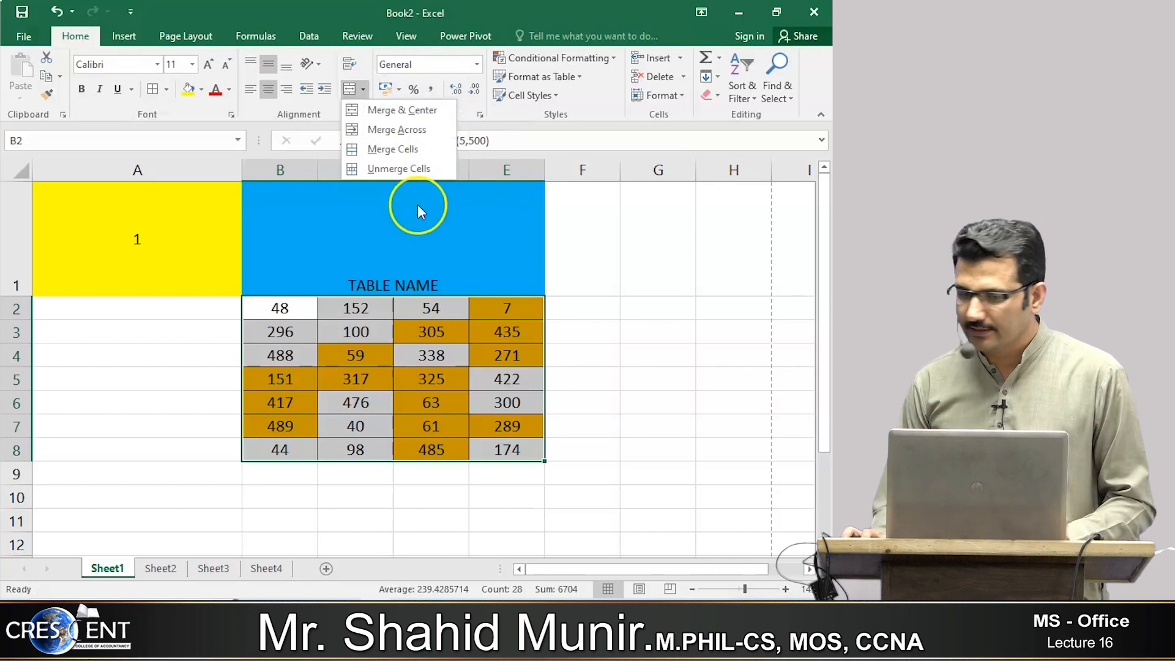
{"action": "left_click", "coordinate": [652, 333]}
{"action": "left_click_drag", "start_coordinate": [650, 336], "coordinate": [737, 424]}
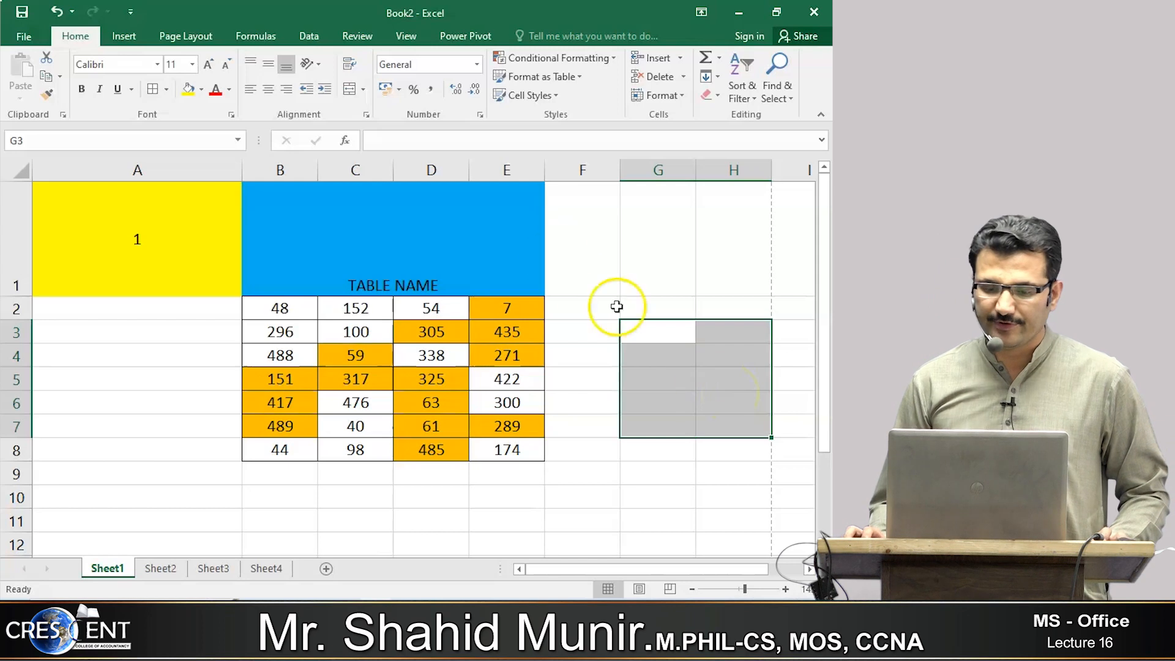
{"action": "left_click", "coordinate": [364, 92]}
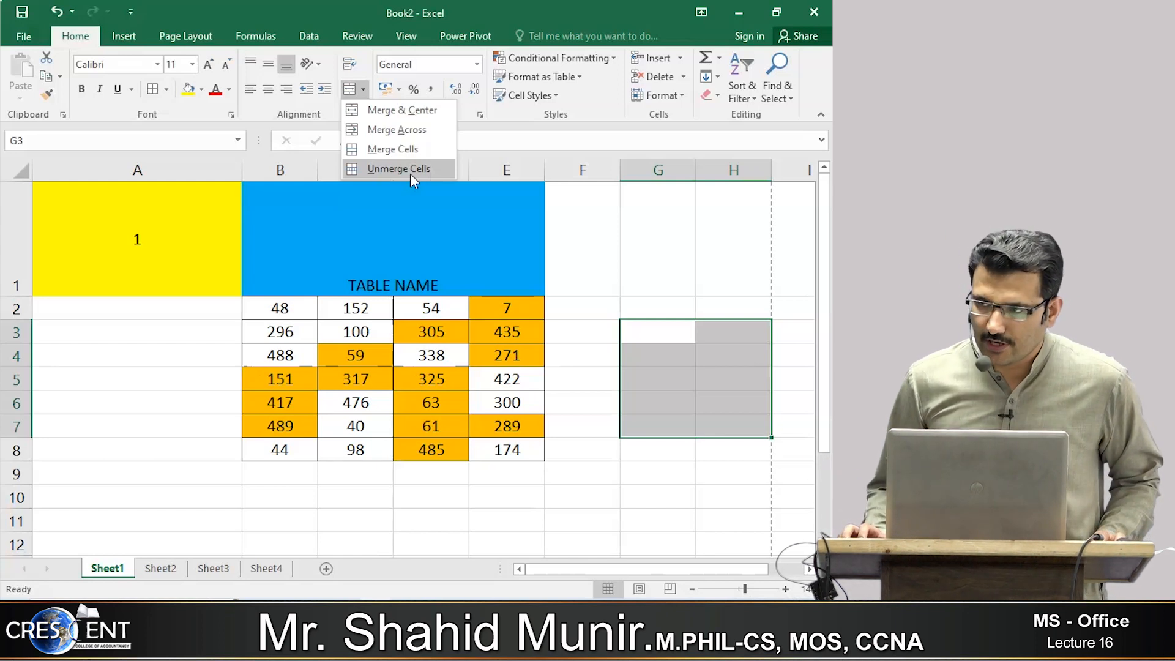
{"action": "left_click", "coordinate": [409, 30]}
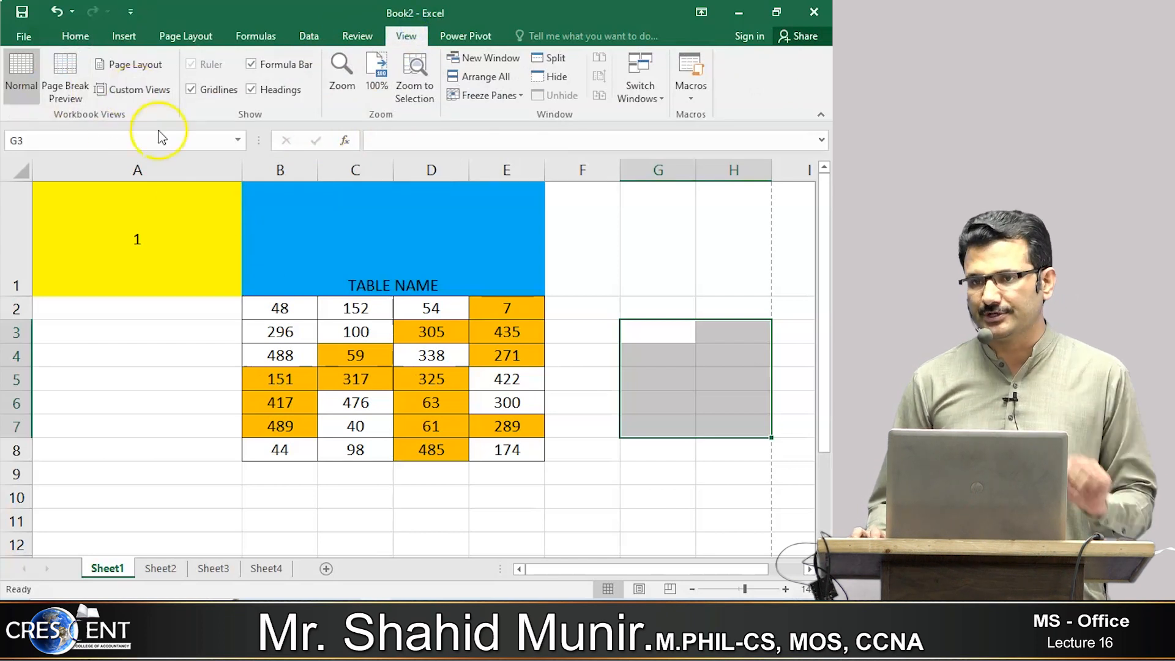
Step: Add a new blank worksheet after Sheet4
{"action": "left_click", "coordinate": [160, 568]}
{"action": "left_click", "coordinate": [266, 567]}
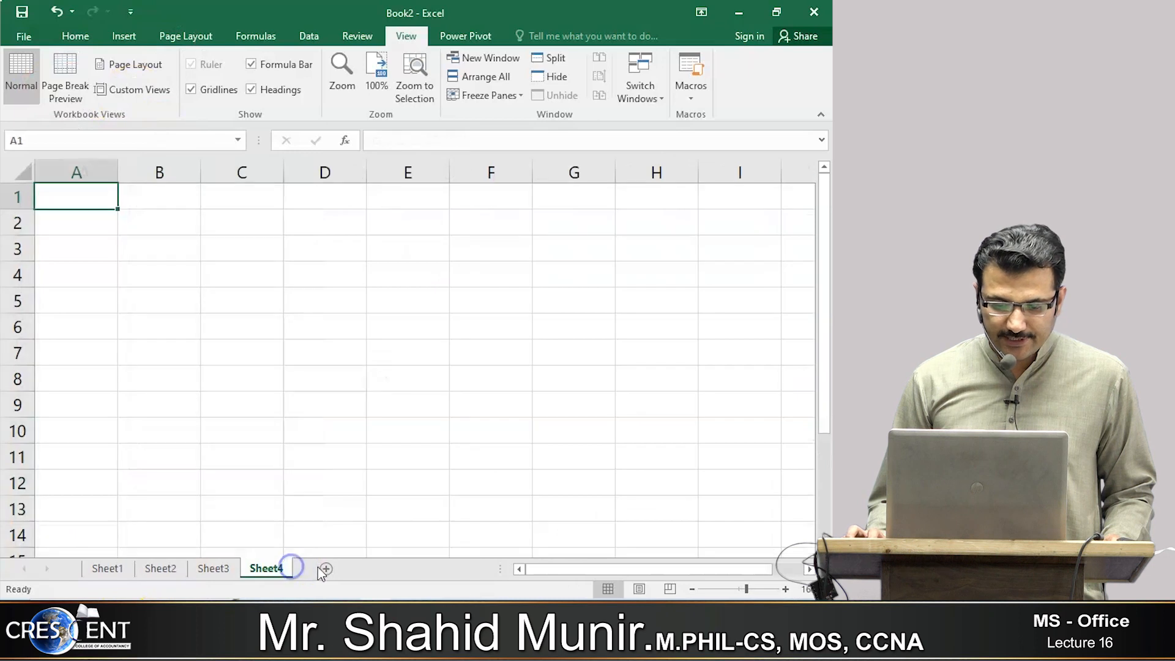
{"action": "left_click", "coordinate": [326, 568]}
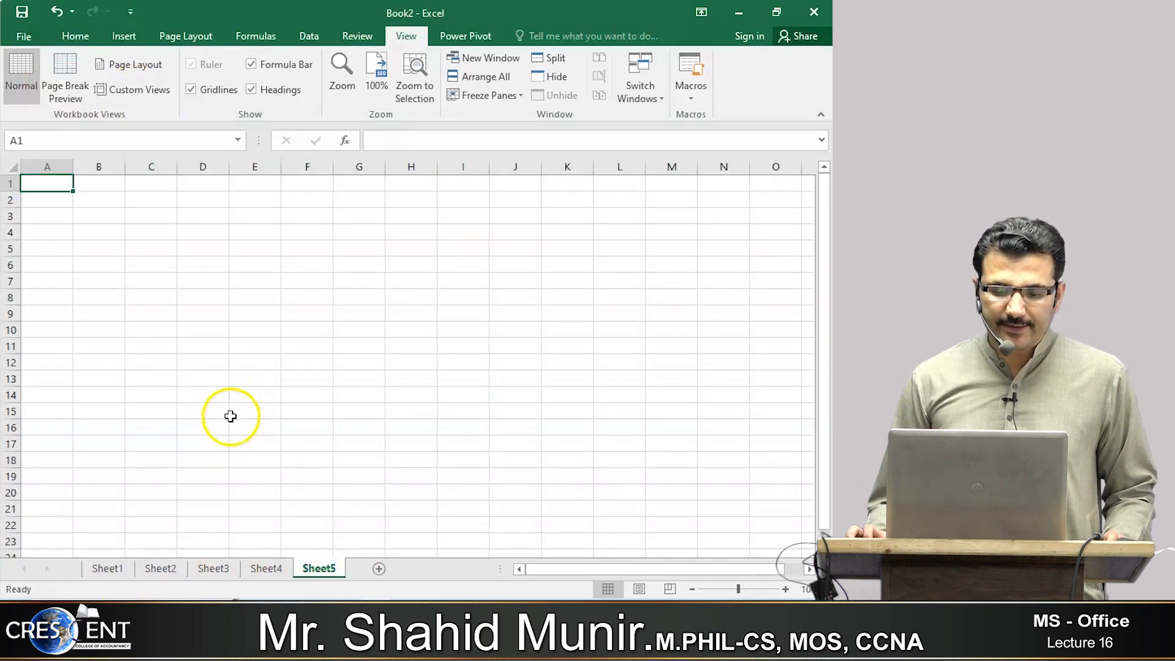
Step: Fill the range A1:F9 with random whole numbers using =RANDBETWEEN(5,500)
{"action": "scroll", "coordinate": [138, 352], "scroll_direction": "up", "scroll_amount": 6, "text": "ctrl"}
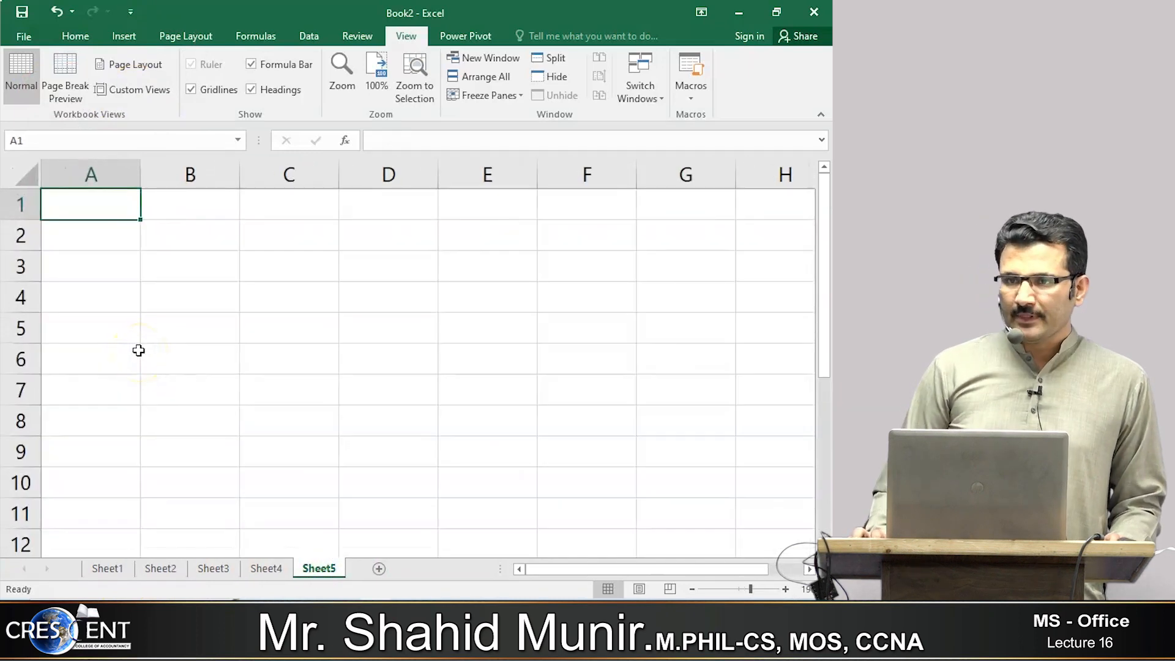
{"action": "left_click", "coordinate": [180, 305]}
{"action": "left_click_drag", "start_coordinate": [99, 197], "coordinate": [637, 466]}
{"action": "type", "text": "=RAN"}
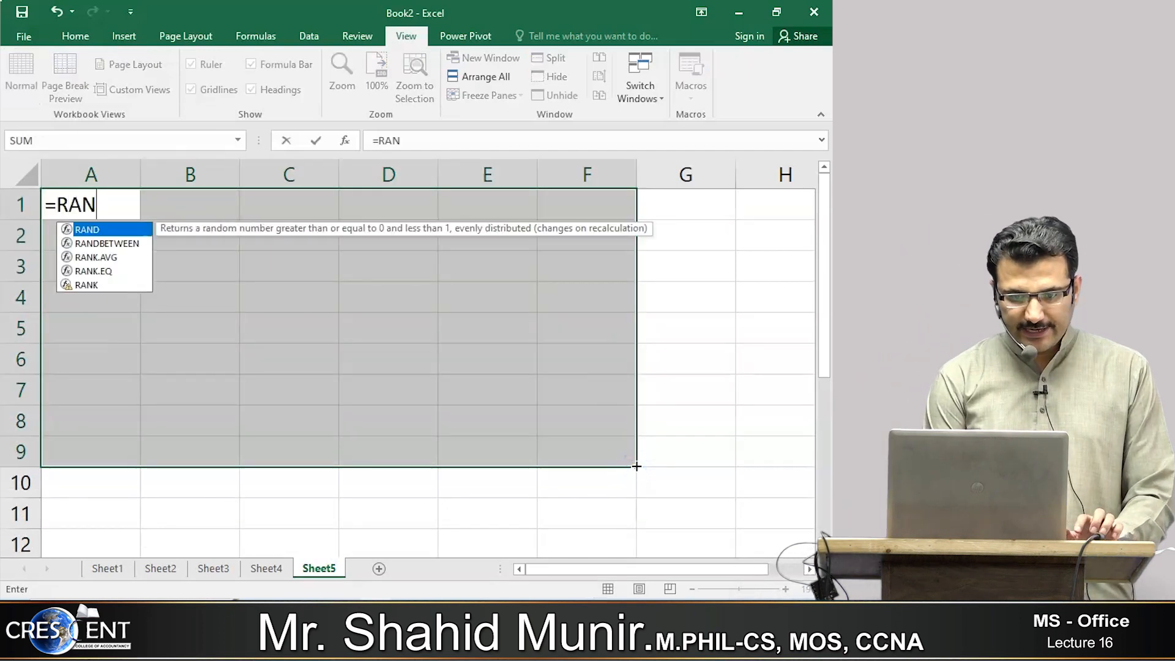
{"action": "double_click", "coordinate": [92, 243]}
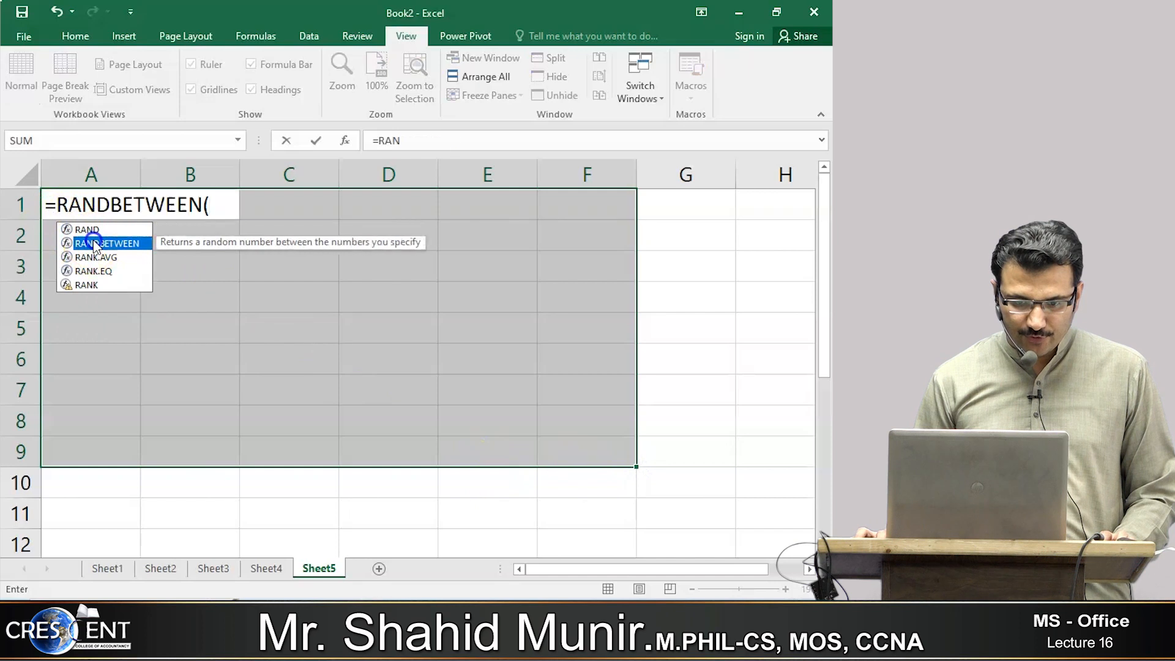
{"action": "type", "text": "5,500"}
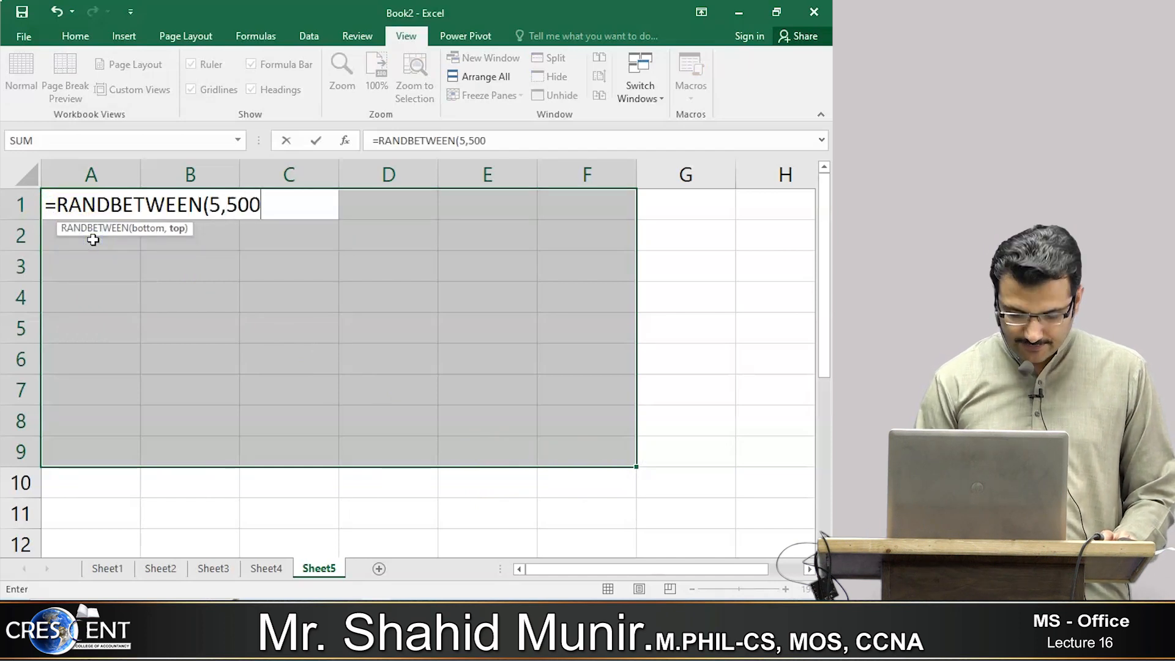
{"action": "key", "text": "ctrl+Return"}
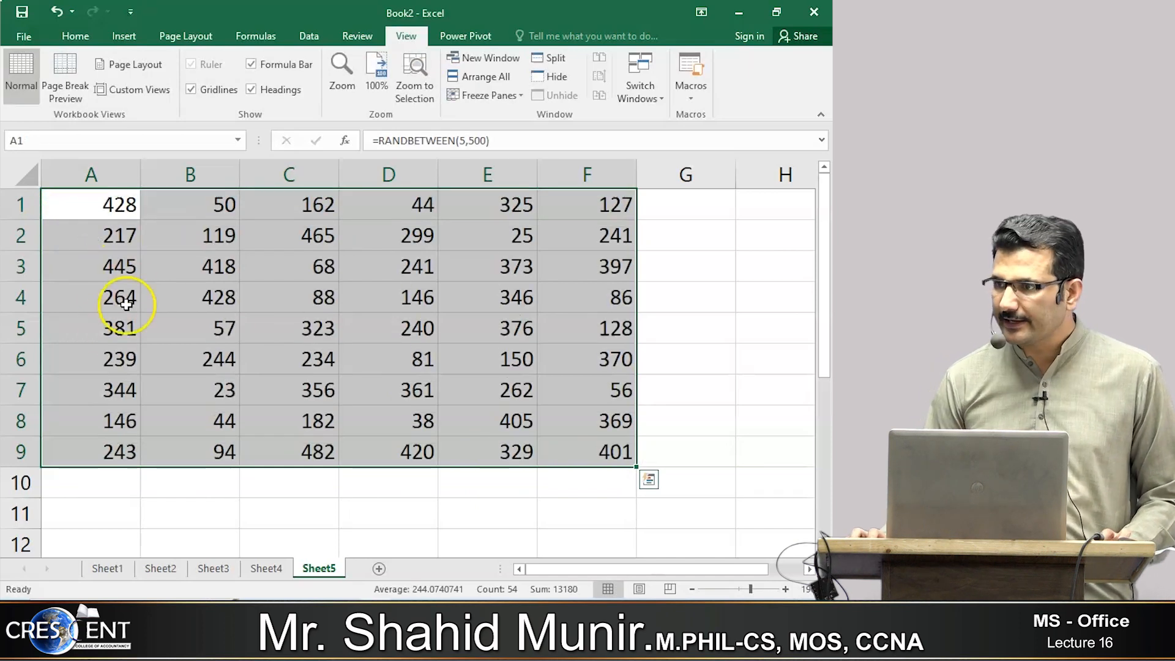
Step: Replace the random-number formulas in A1:F9 with their fixed values in the same cells
{"action": "scroll", "coordinate": [104, 324], "scroll_direction": "down", "scroll_amount": 3}
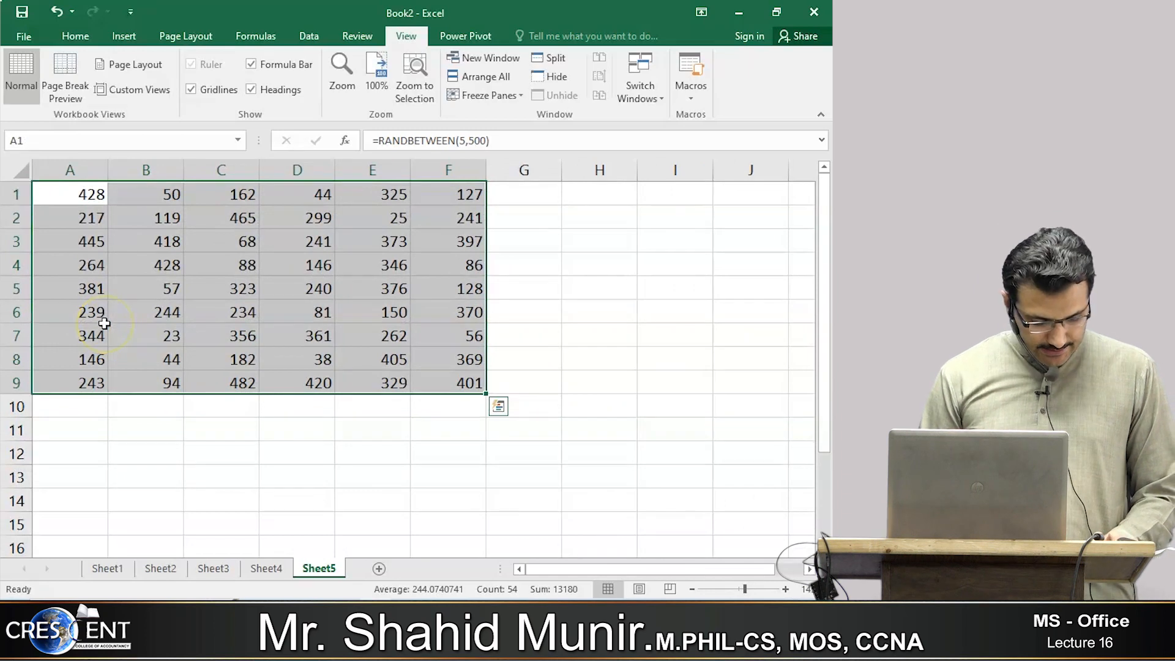
{"action": "key", "text": "ctrl+c"}
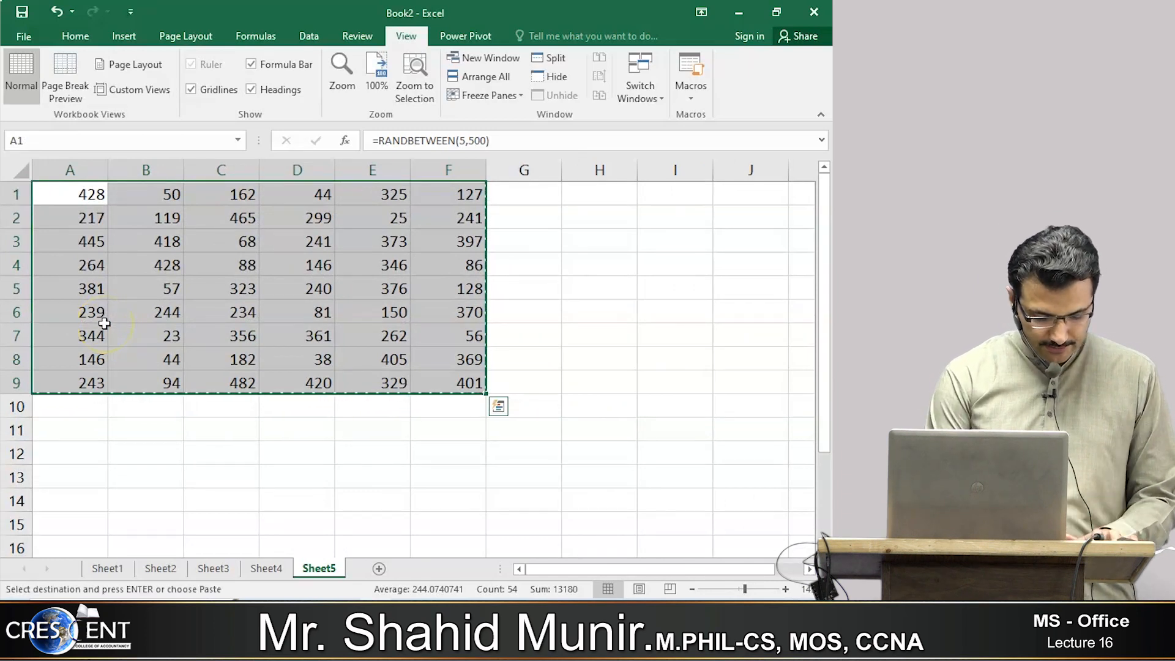
{"action": "key", "text": "ctrl+alt+v"}
{"action": "left_click", "coordinate": [324, 178]}
{"action": "left_click", "coordinate": [508, 346]}
{"action": "left_click", "coordinate": [306, 334]}
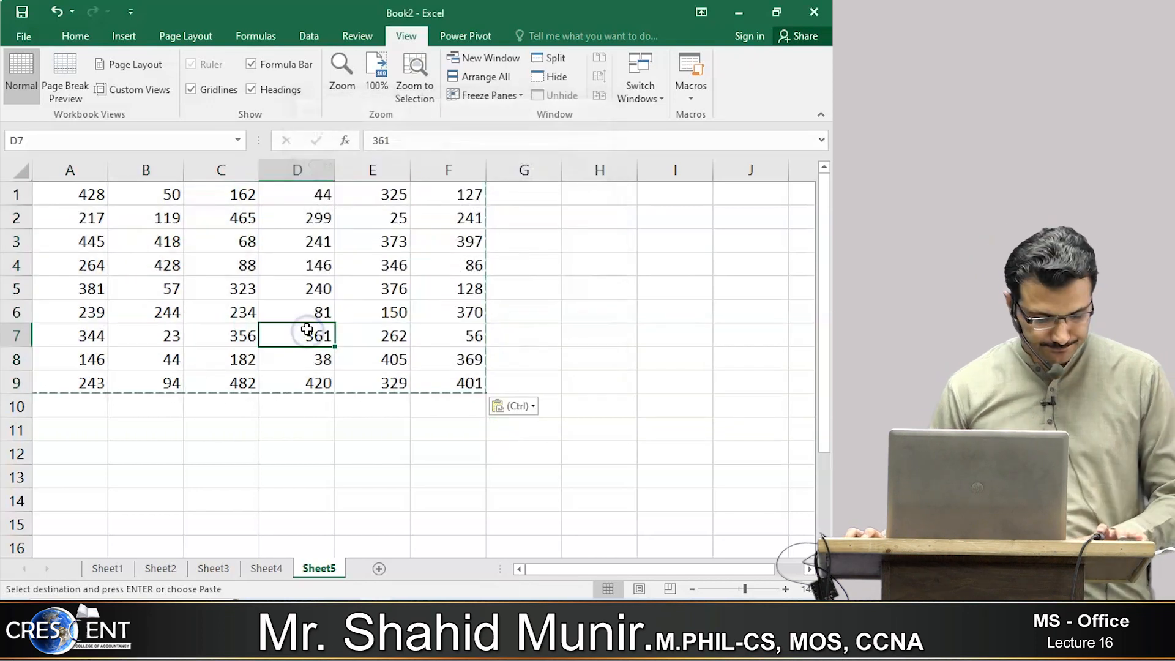
{"action": "key", "text": "Escape"}
{"action": "left_click", "coordinate": [188, 260]}
{"action": "left_click", "coordinate": [117, 211]}
{"action": "left_click", "coordinate": [91, 196]}
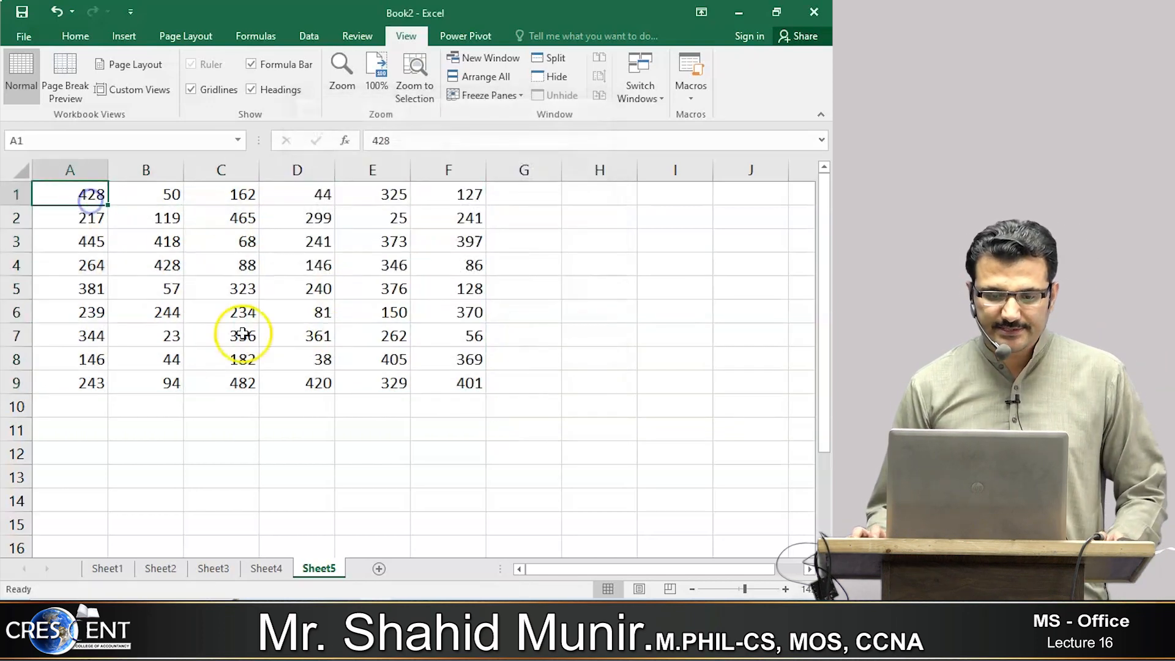
{"action": "scroll", "coordinate": [242, 332], "scroll_direction": "up", "scroll_amount": 1, "text": "ctrl"}
{"action": "scroll", "coordinate": [242, 332], "scroll_direction": "up", "scroll_amount": 2, "text": "ctrl"}
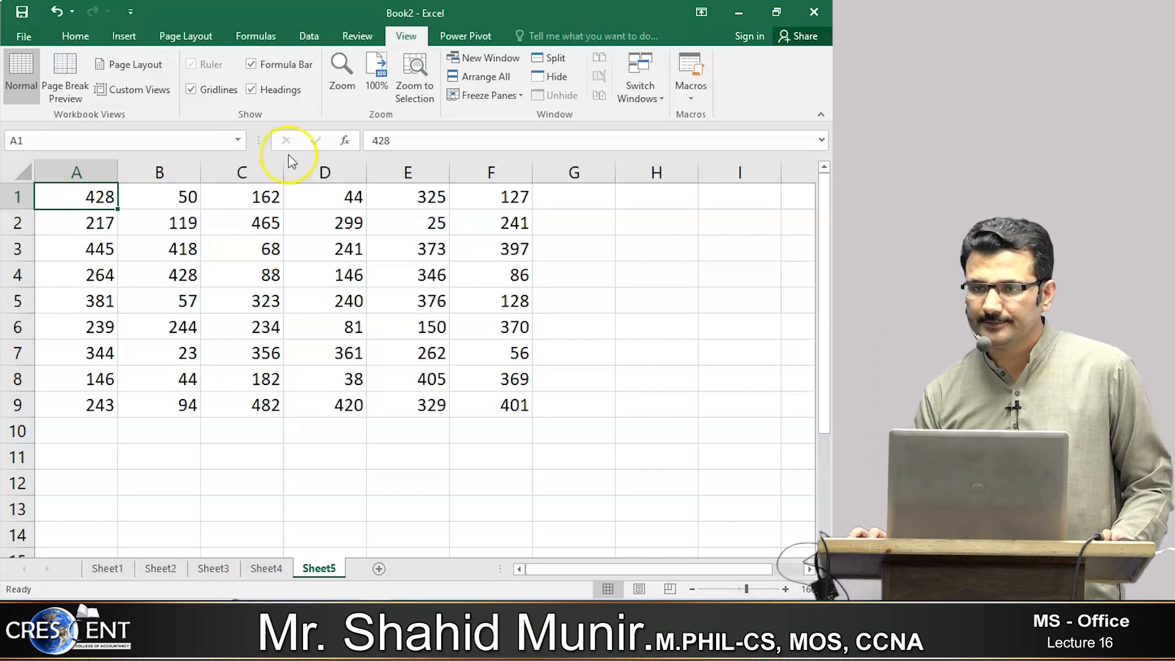
{"action": "left_click", "coordinate": [181, 225]}
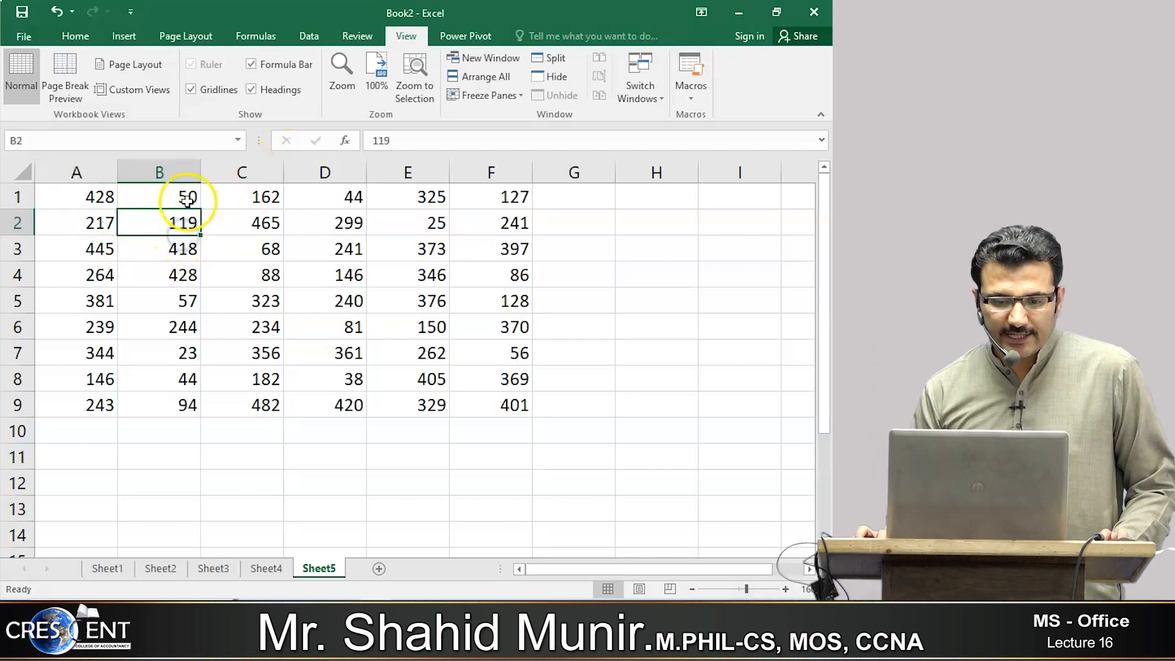
{"action": "left_click", "coordinate": [187, 199]}
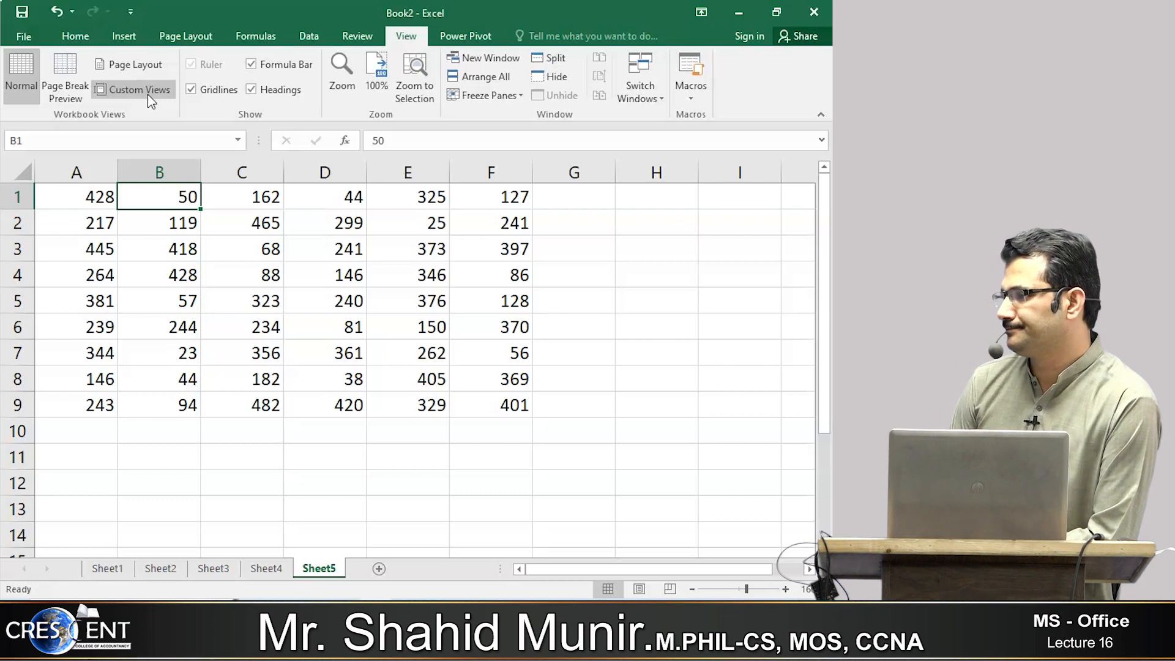
Step: Check the print preview of the number table on Sheet5 and return to the worksheet
{"action": "left_click", "coordinate": [269, 279]}
{"action": "key", "text": "ctrl+p"}
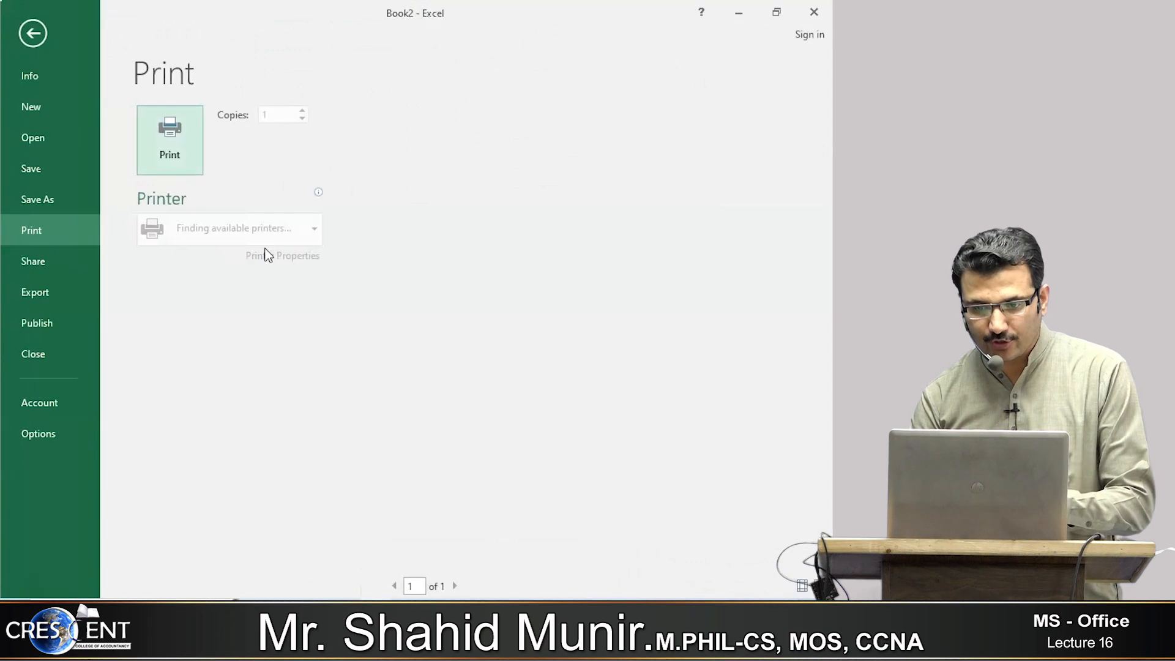
{"action": "left_click", "coordinate": [559, 264]}
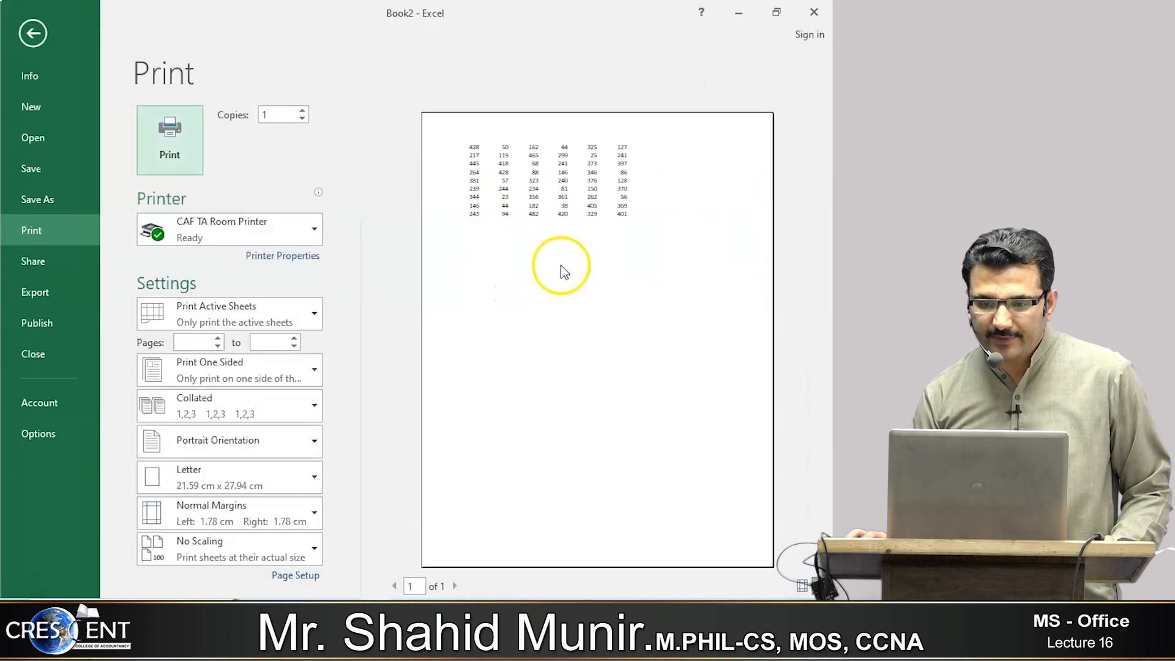
{"action": "left_click", "coordinate": [32, 33]}
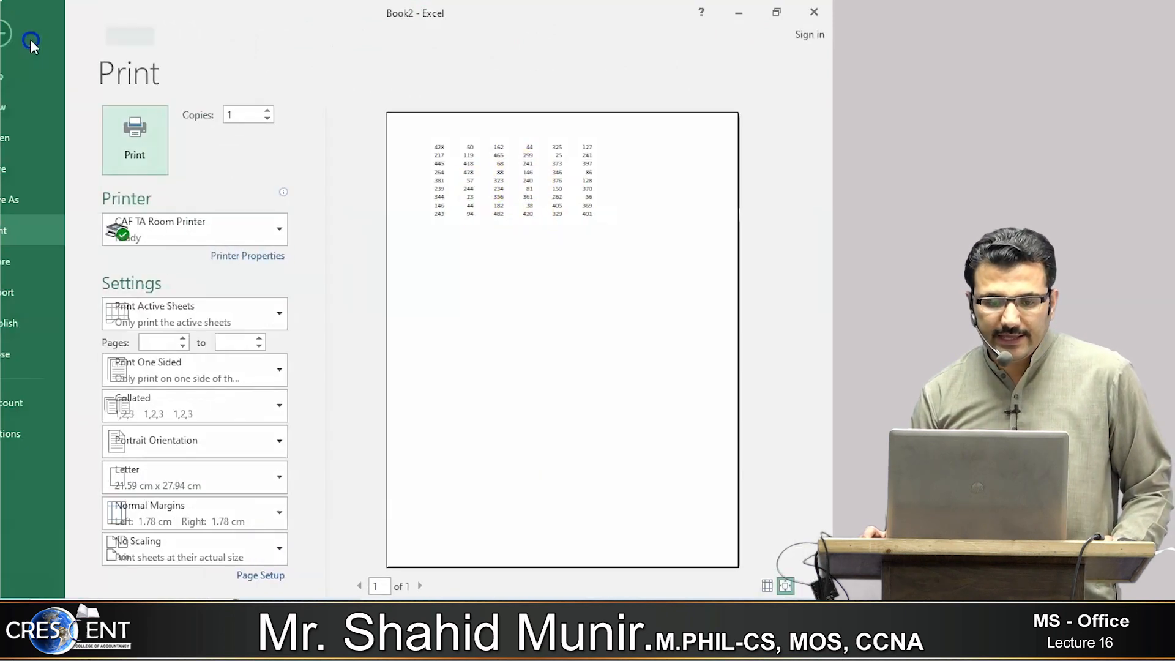
{"action": "left_click", "coordinate": [269, 172]}
{"action": "left_click", "coordinate": [342, 168]}
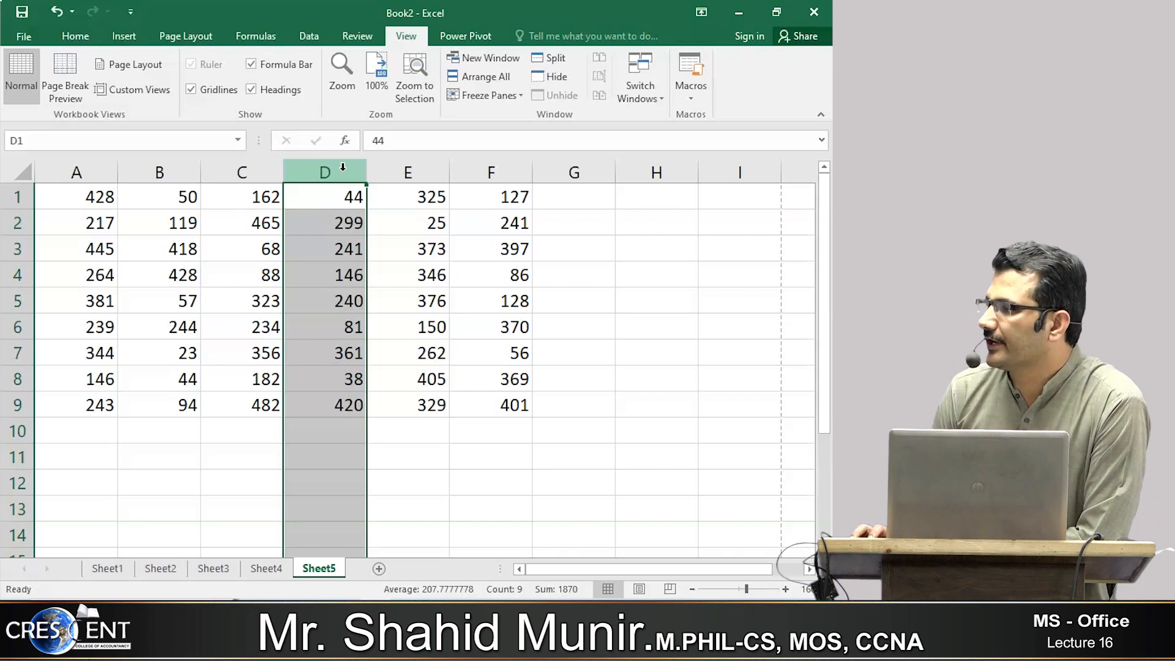
{"action": "left_click", "coordinate": [309, 241]}
{"action": "left_click", "coordinate": [321, 167]}
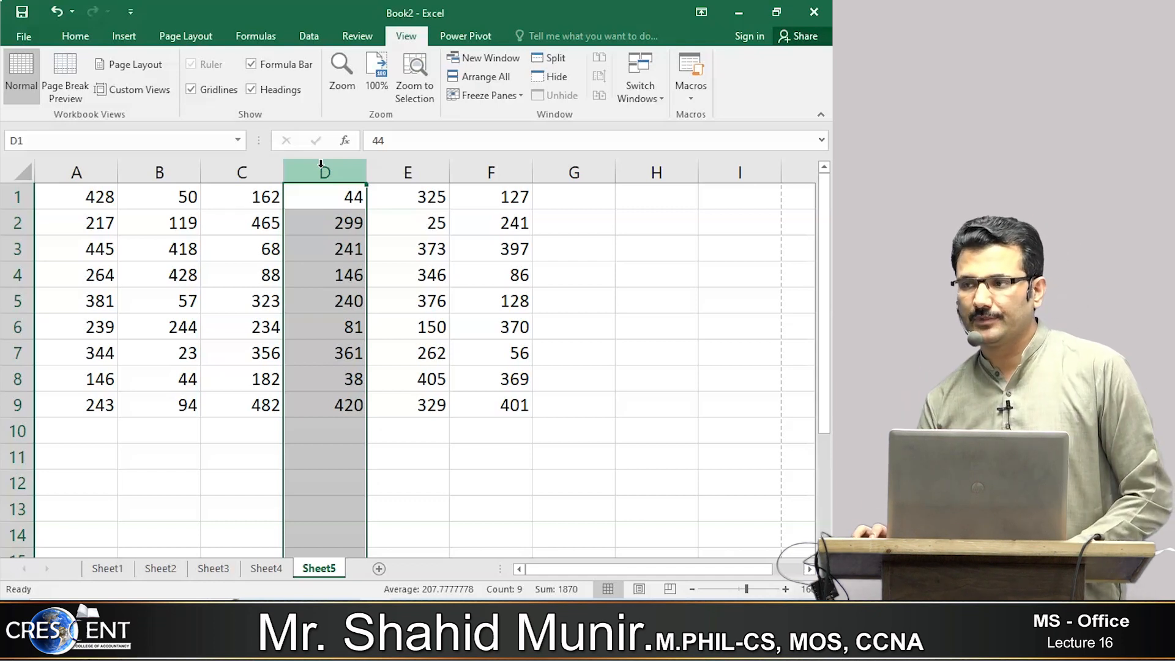
{"action": "left_click", "coordinate": [199, 279]}
{"action": "left_click", "coordinate": [95, 197]}
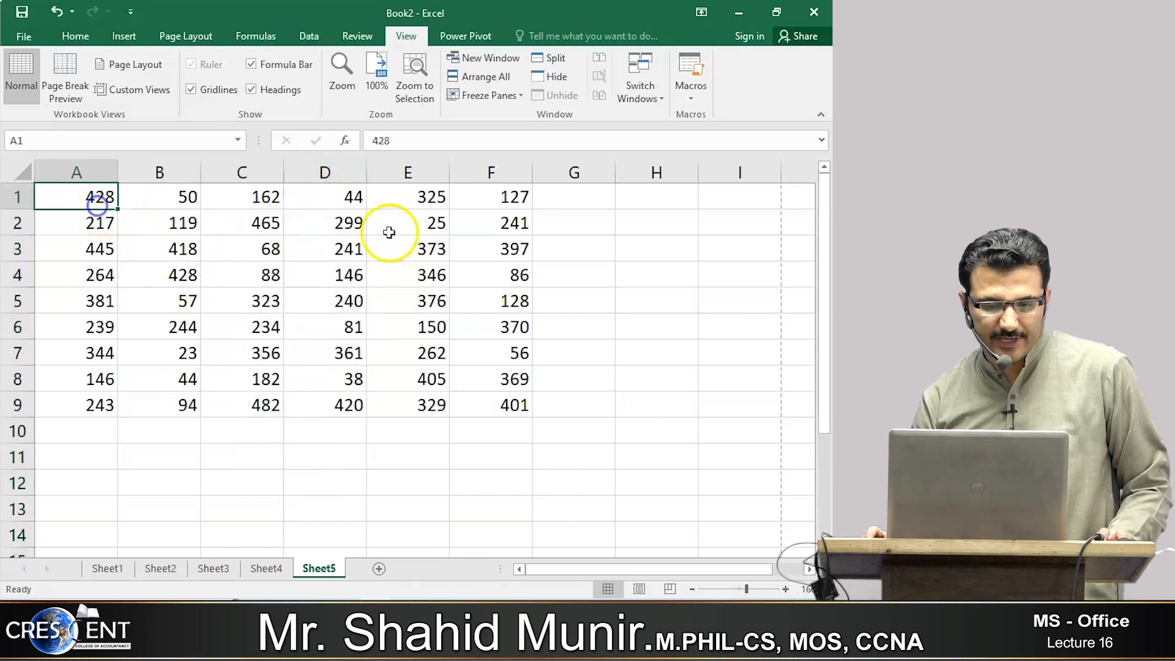
Step: Try a yellow fill on the whole of column D and undo it
{"action": "left_click", "coordinate": [337, 176]}
{"action": "left_click", "coordinate": [75, 36]}
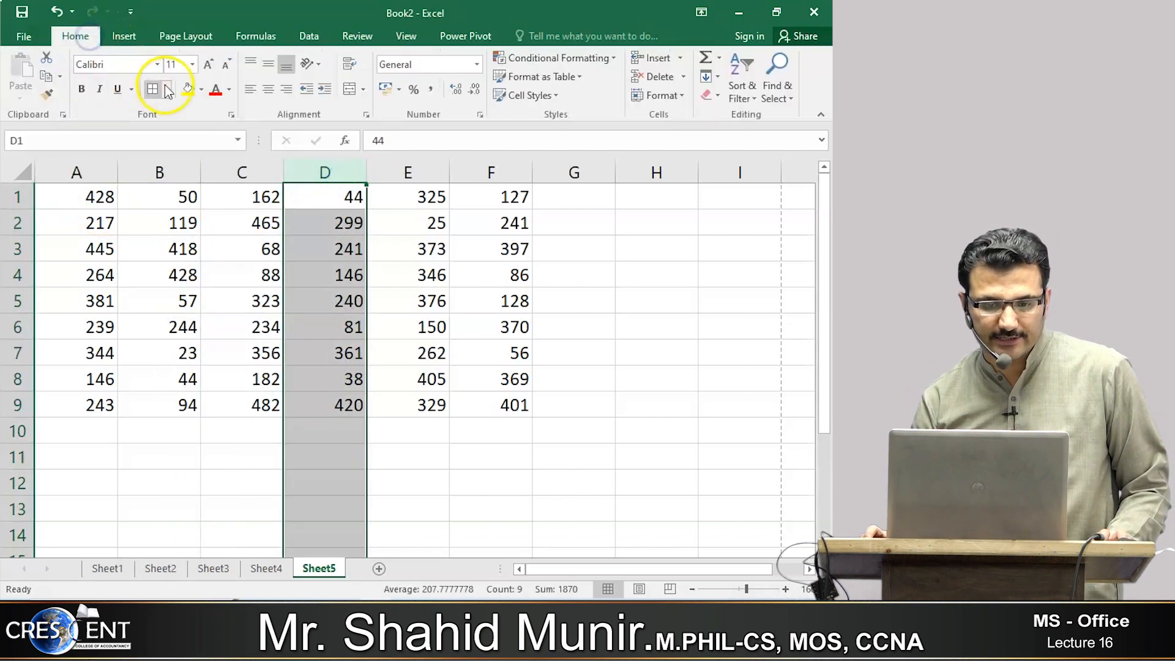
{"action": "left_click", "coordinate": [188, 89]}
{"action": "left_click", "coordinate": [358, 239]}
{"action": "left_click", "coordinate": [339, 171]}
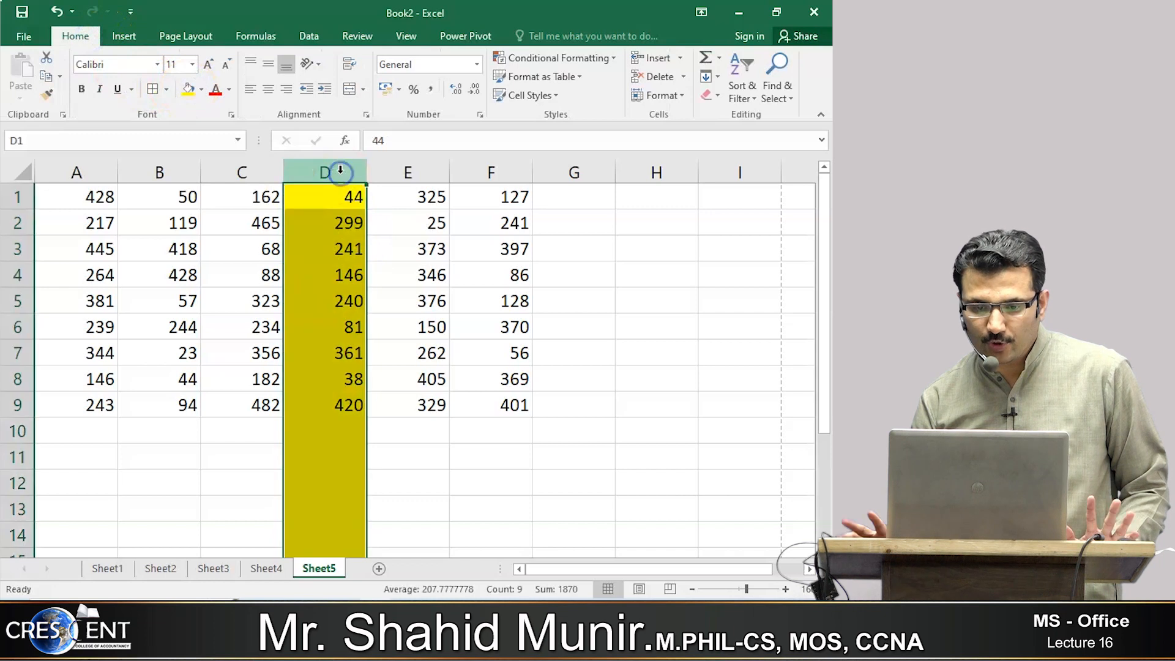
{"action": "left_click", "coordinate": [344, 300]}
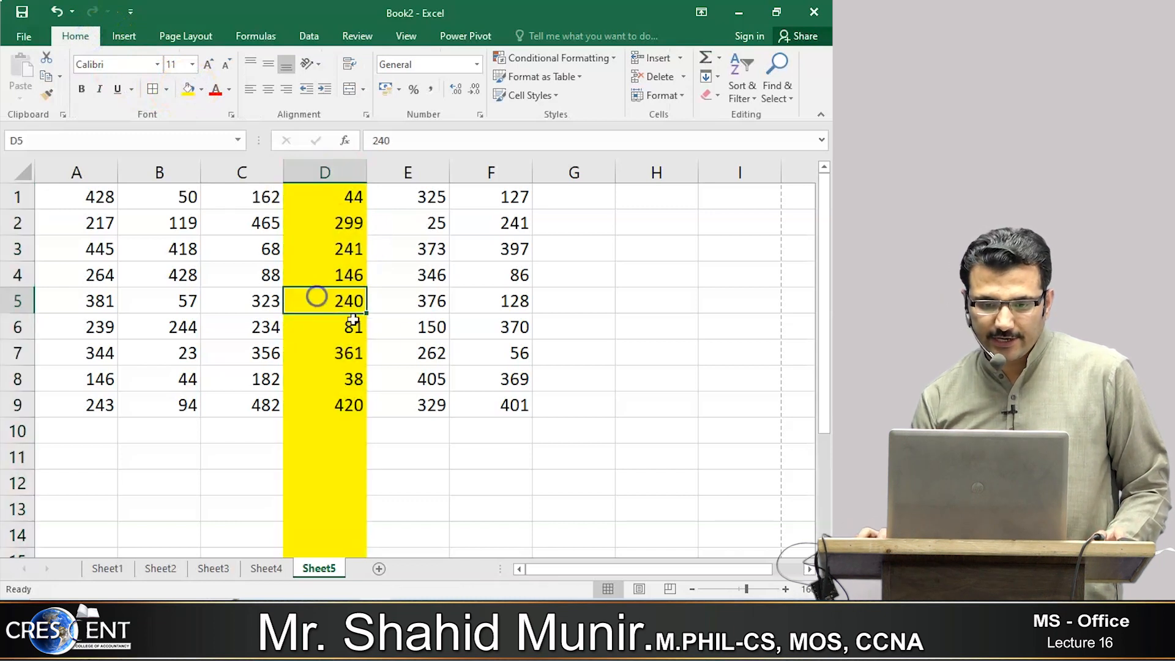
{"action": "left_click", "coordinate": [452, 334]}
{"action": "key", "text": "ctrl+z"}
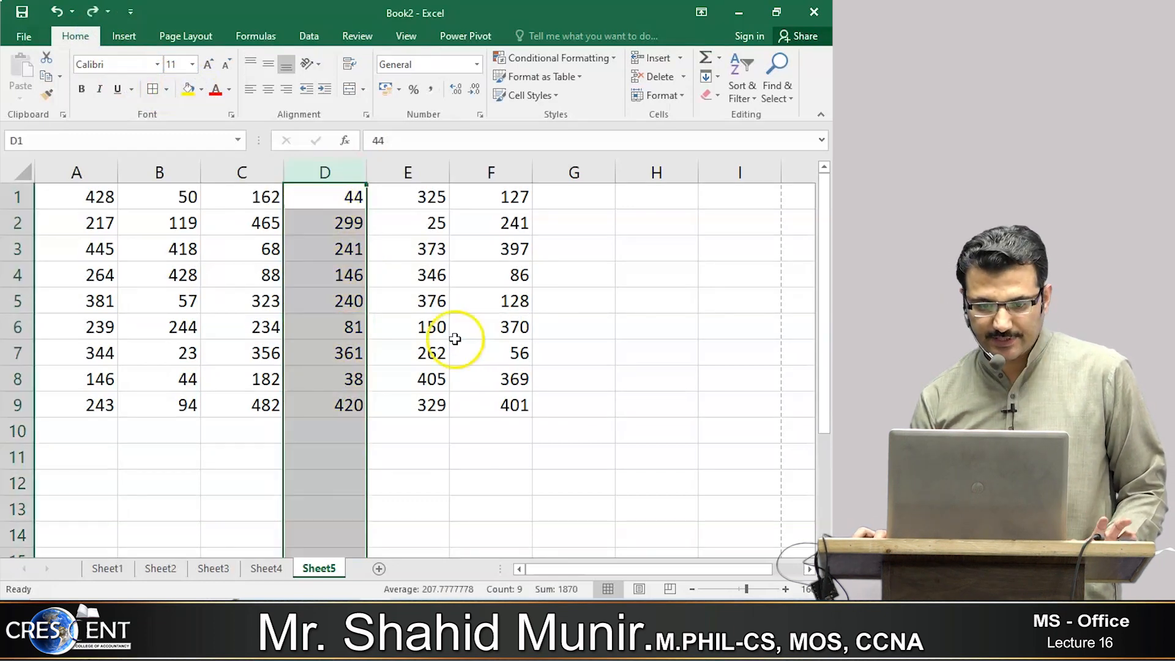
{"action": "left_click", "coordinate": [453, 342]}
Step: Save the current sheet state as a custom view named NORMAL, including print settings and hidden rows, columns and filter settings
{"action": "left_click", "coordinate": [102, 203]}
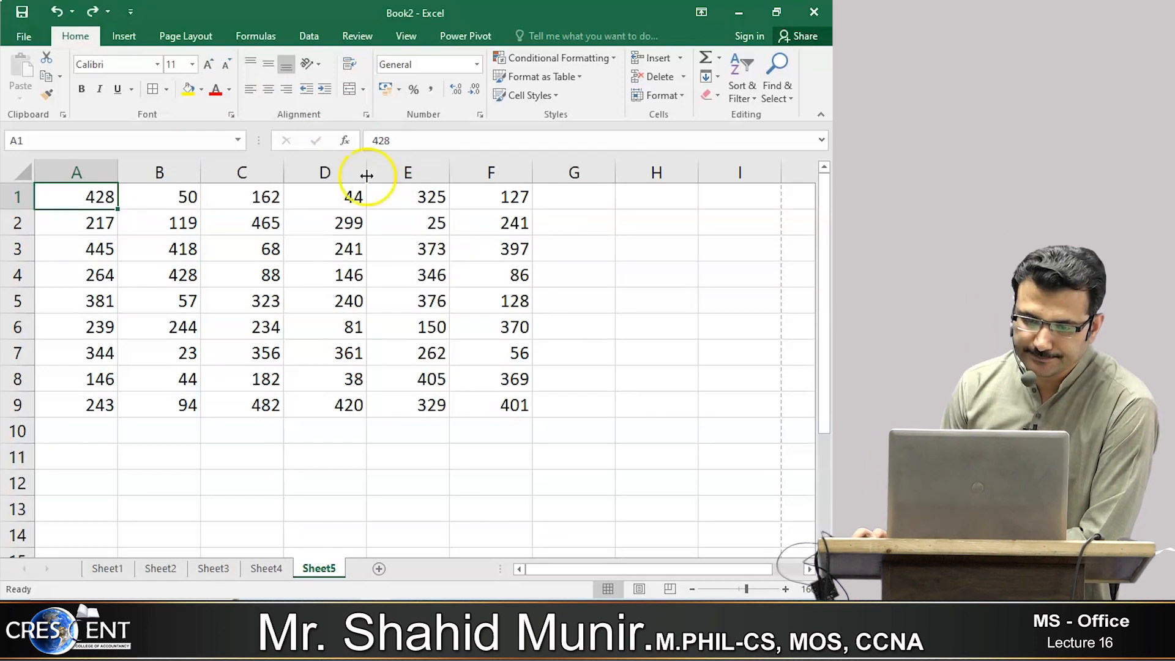
{"action": "left_click", "coordinate": [402, 38]}
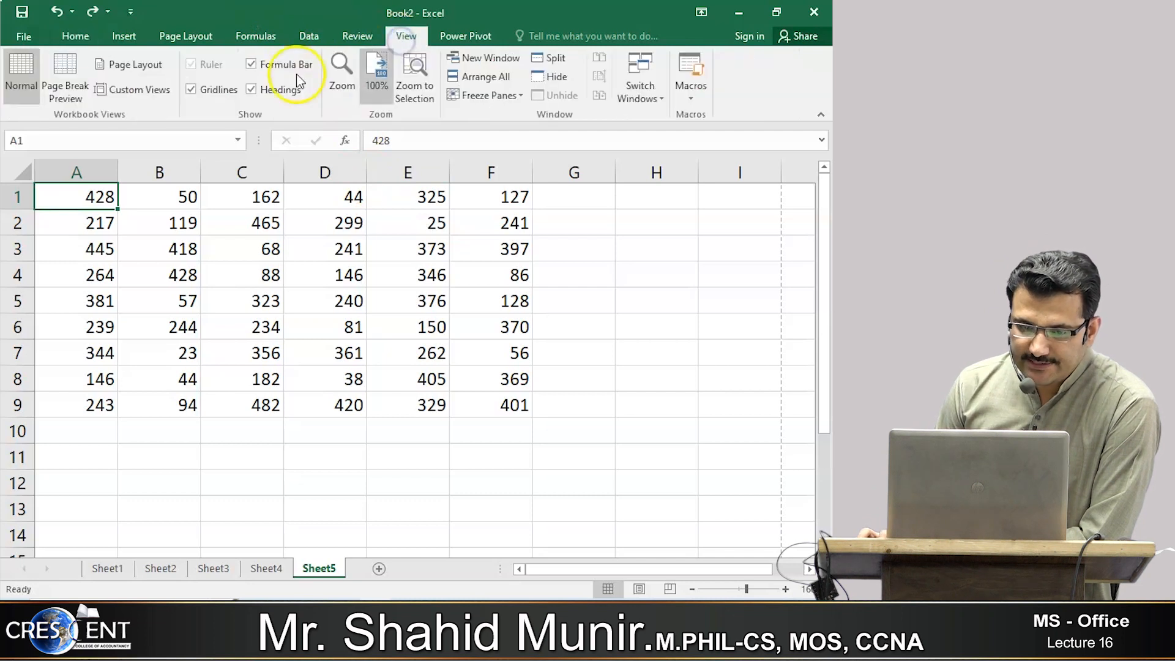
{"action": "left_click", "coordinate": [116, 89]}
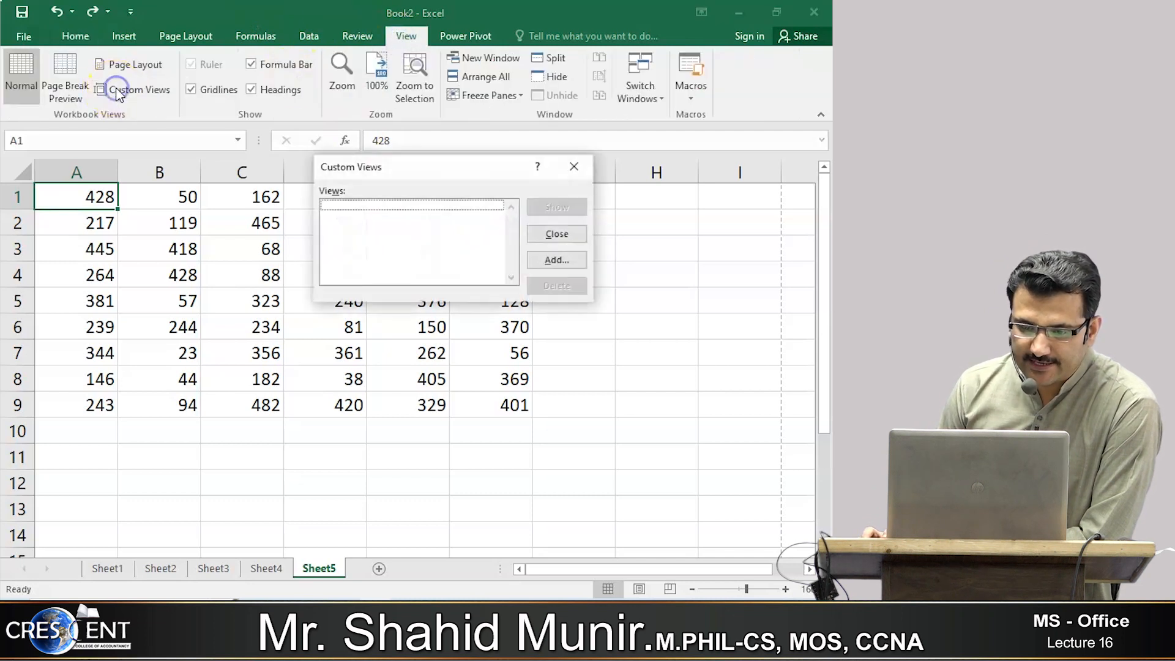
{"action": "left_click", "coordinate": [557, 260]}
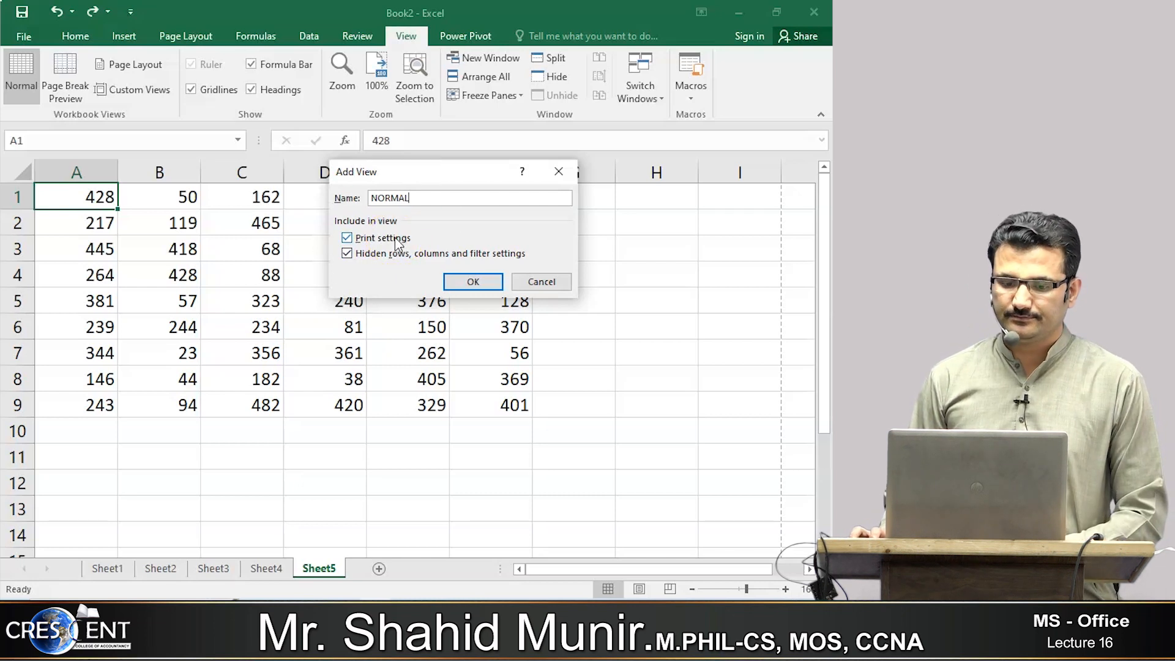
{"action": "left_click", "coordinate": [481, 281]}
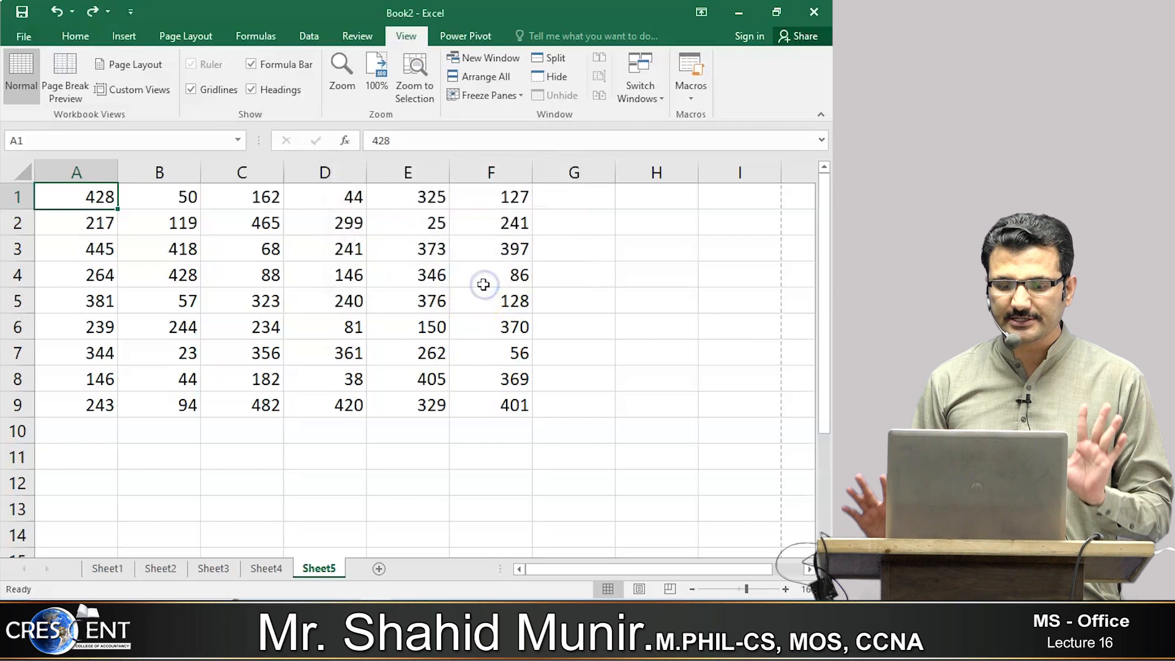
Step: Fill the whole of column D with yellow
{"action": "left_click", "coordinate": [427, 305]}
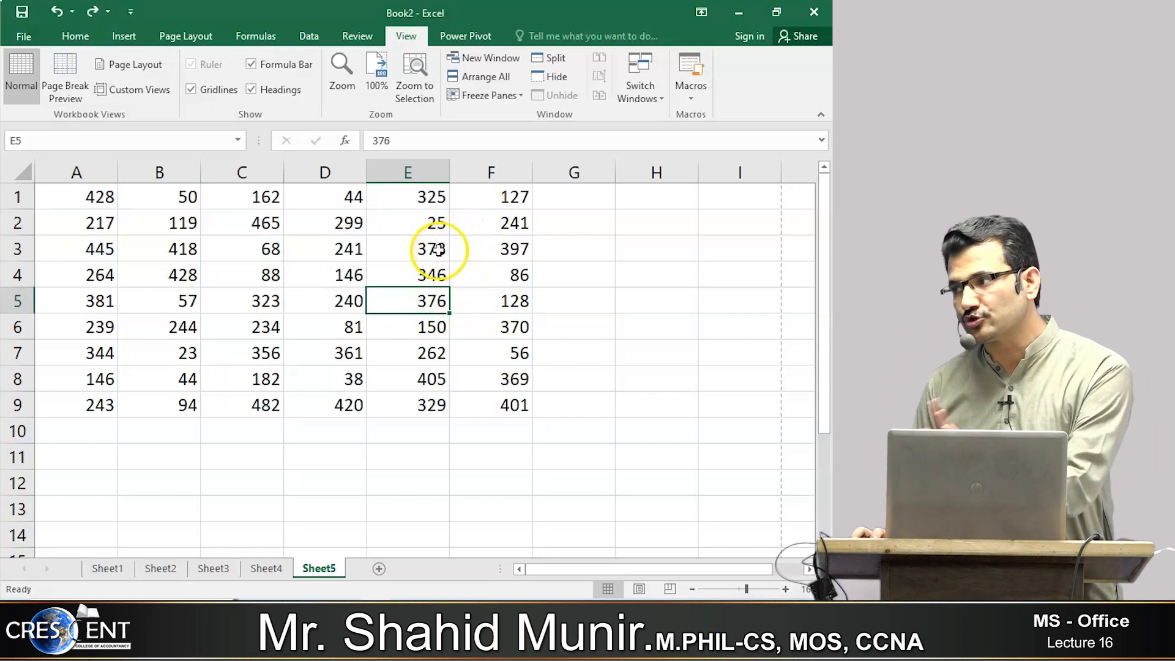
{"action": "left_click", "coordinate": [335, 178]}
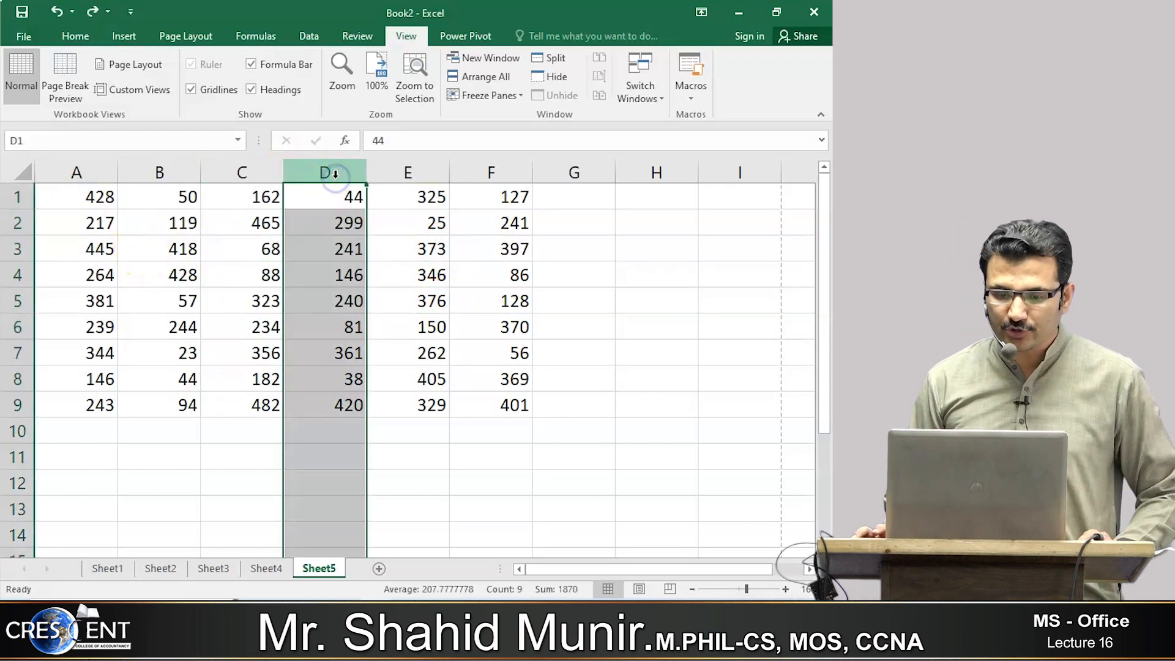
{"action": "left_click", "coordinate": [73, 36]}
{"action": "left_click", "coordinate": [188, 89]}
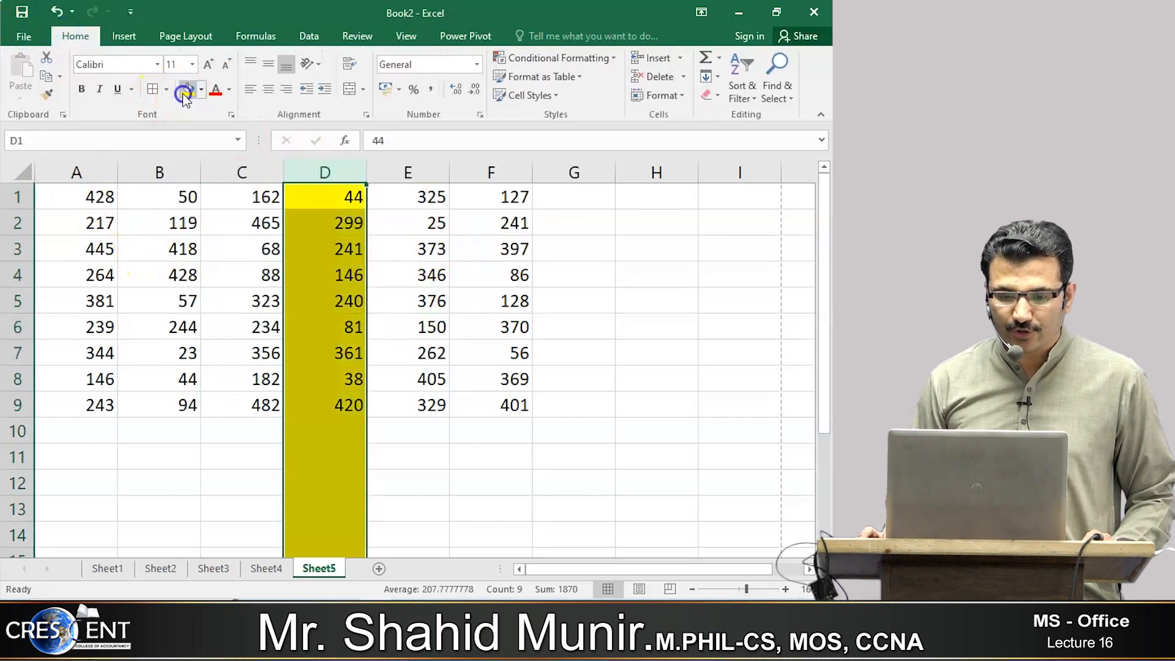
Step: Try hiding the yellow column D and undo the hiding
{"action": "right_click", "coordinate": [310, 172]}
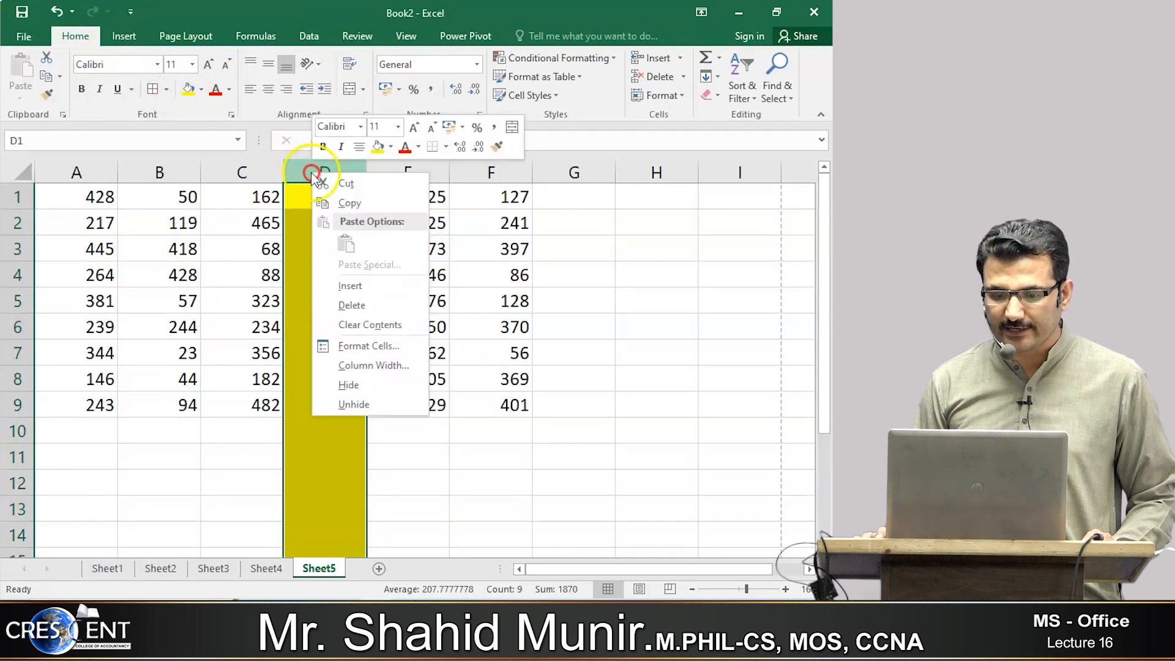
{"action": "left_click", "coordinate": [349, 383]}
{"action": "left_click", "coordinate": [354, 302]}
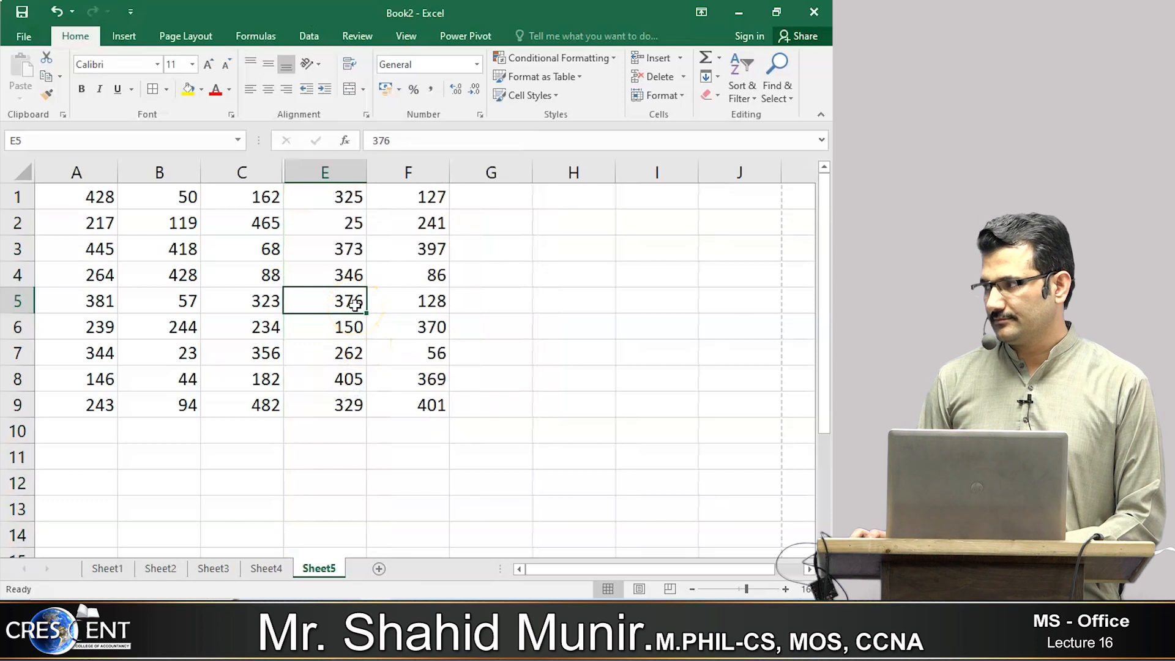
{"action": "key", "text": "ctrl+z"}
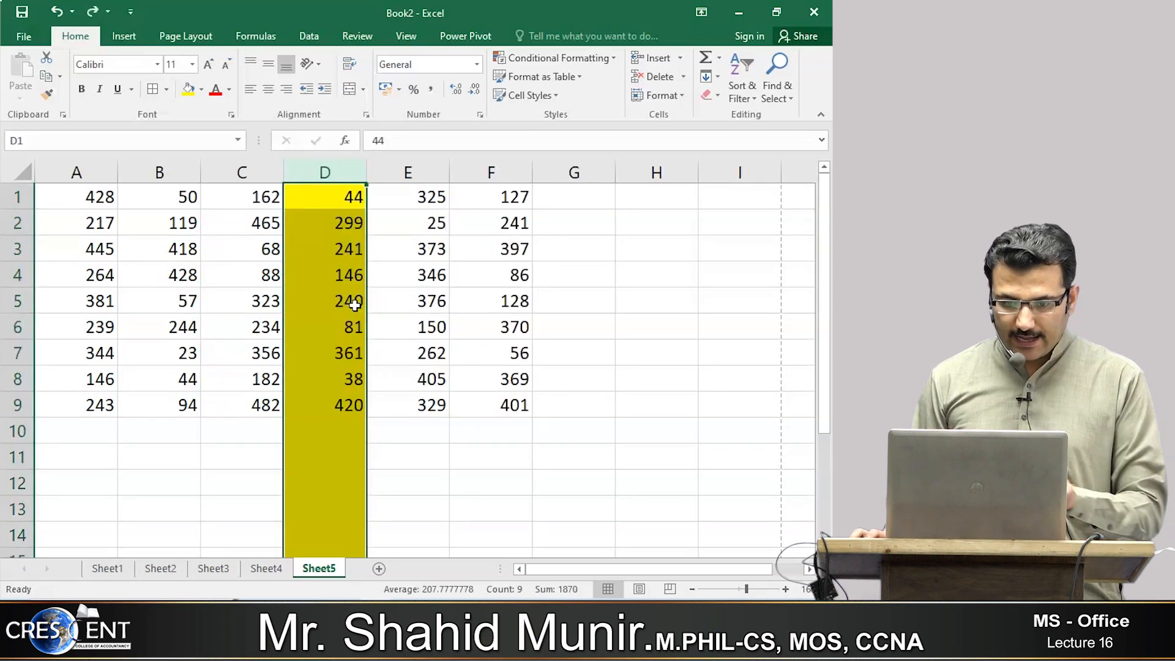
Step: Check the print preview with the yellow column D included and return to the worksheet
{"action": "key", "text": "ctrl+p"}
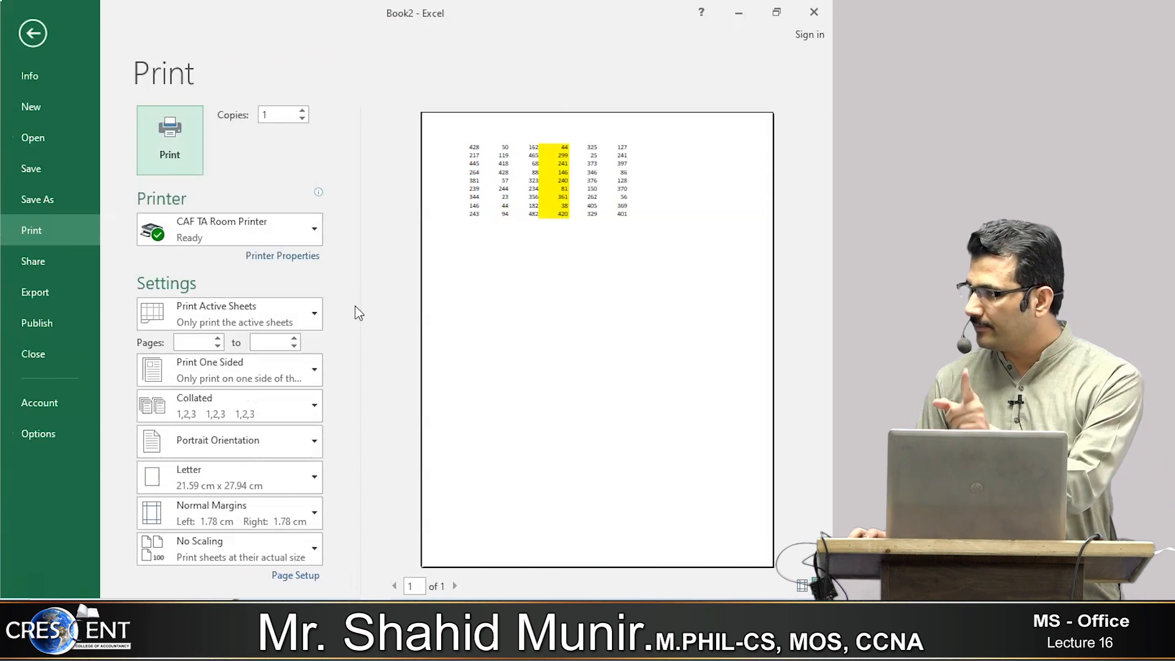
{"action": "left_click", "coordinate": [33, 33]}
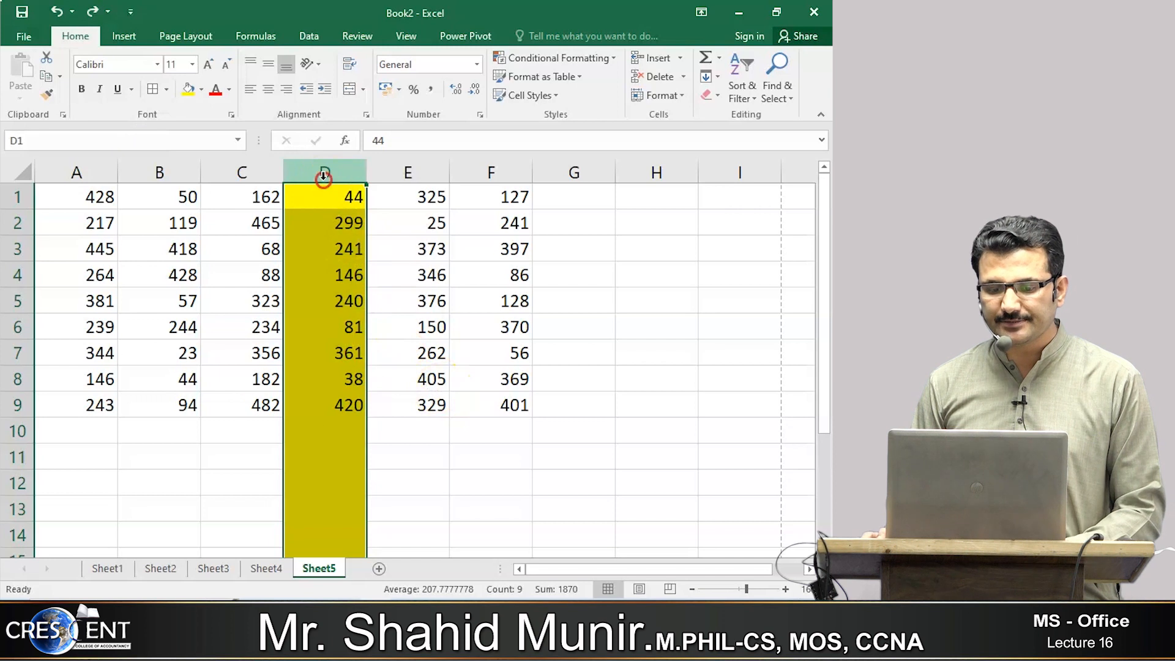
Step: Hide the yellow column D, check the sheet in the print preview and return to the worksheet
{"action": "right_click", "coordinate": [324, 176]}
{"action": "left_click", "coordinate": [384, 392]}
{"action": "left_click", "coordinate": [384, 390]}
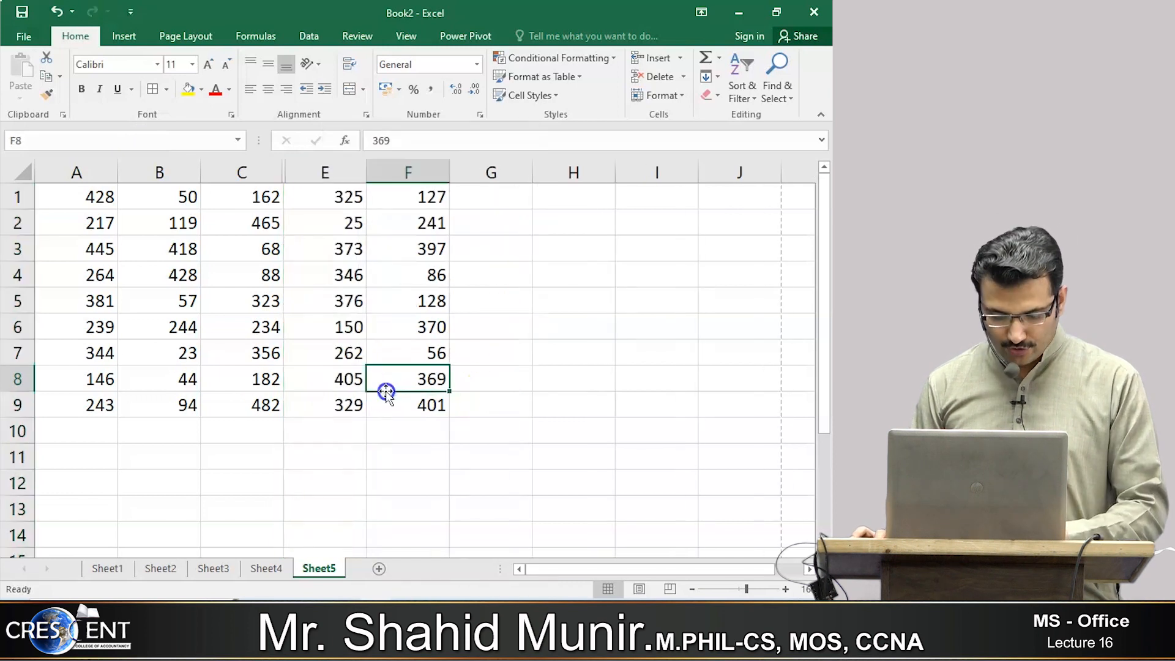
{"action": "key", "text": "ctrl+p"}
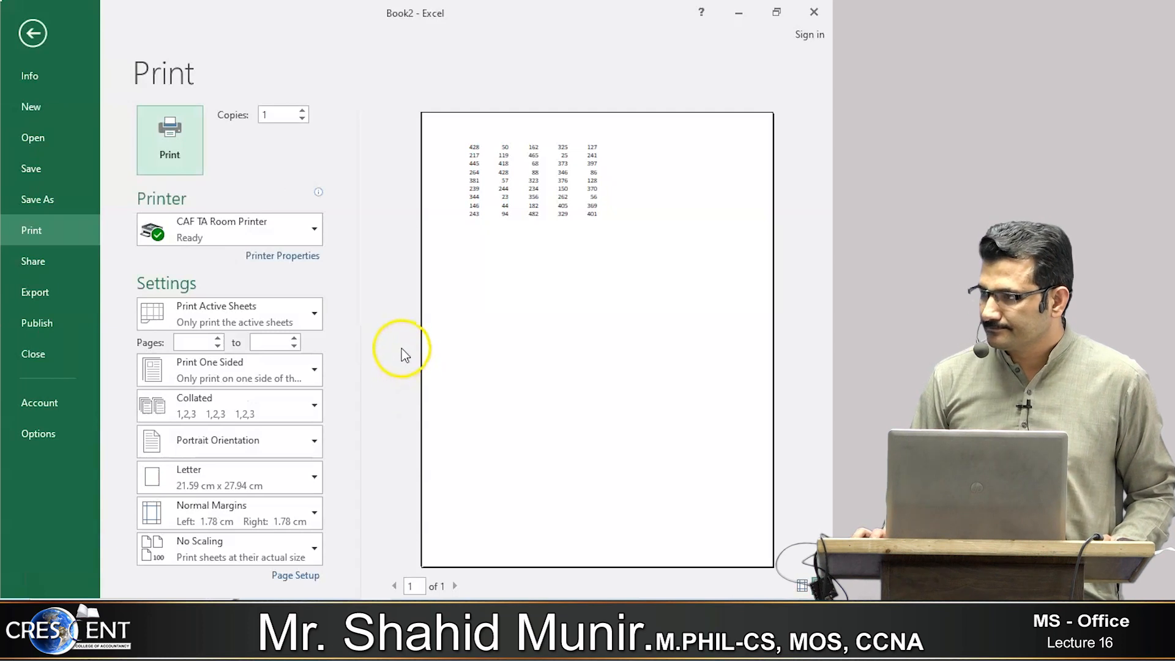
{"action": "left_click", "coordinate": [32, 33]}
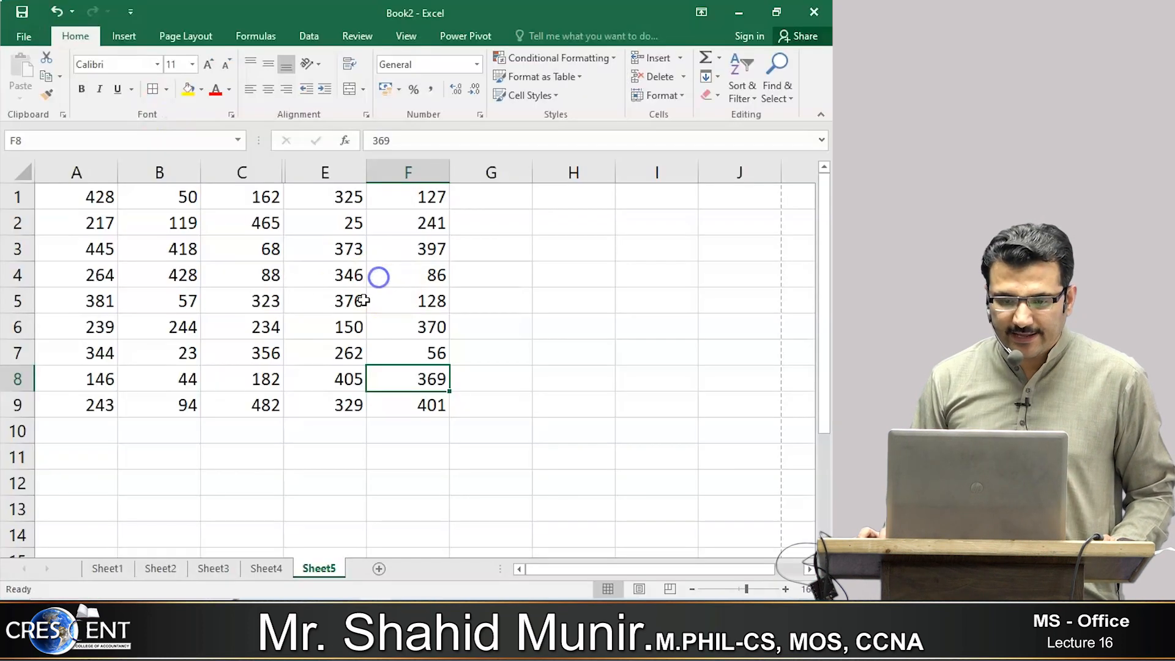
{"action": "left_click", "coordinate": [364, 300]}
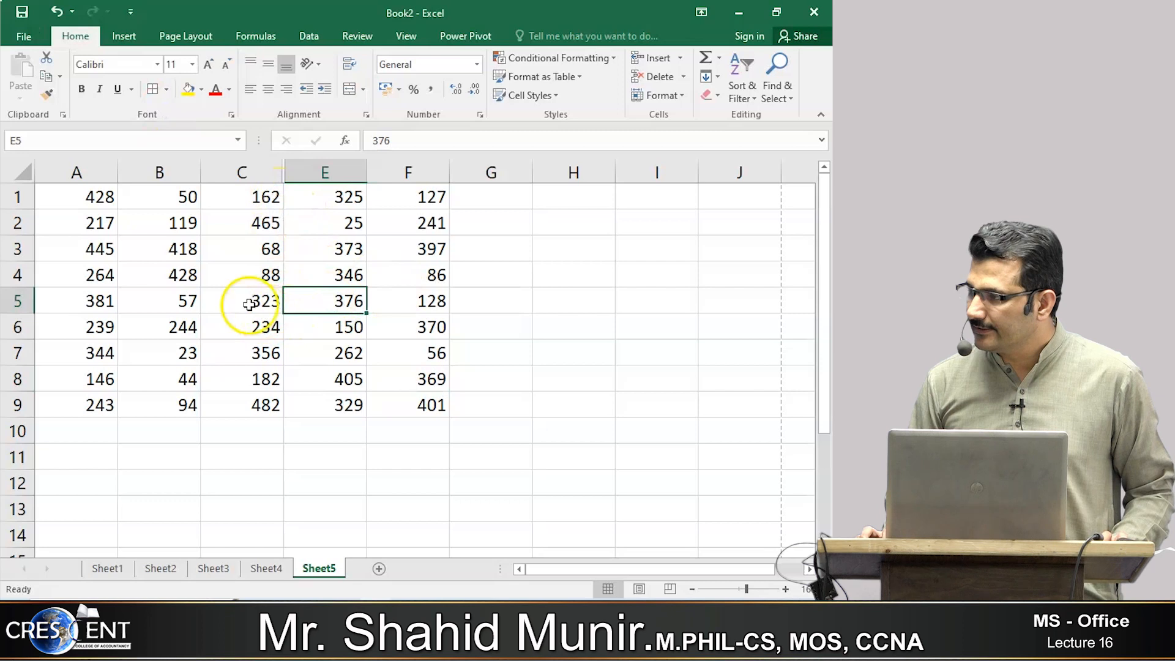
Step: Apply all borders to the whole table of numbers starting at A1
{"action": "left_click", "coordinate": [86, 197]}
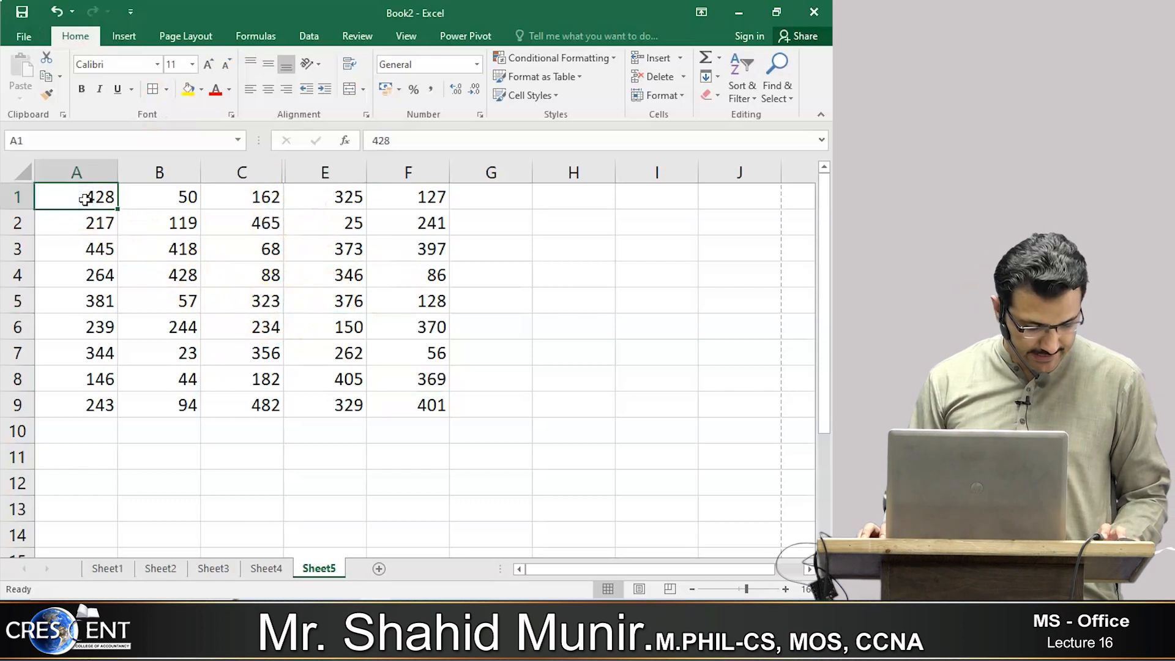
{"action": "key", "text": "ctrl+a"}
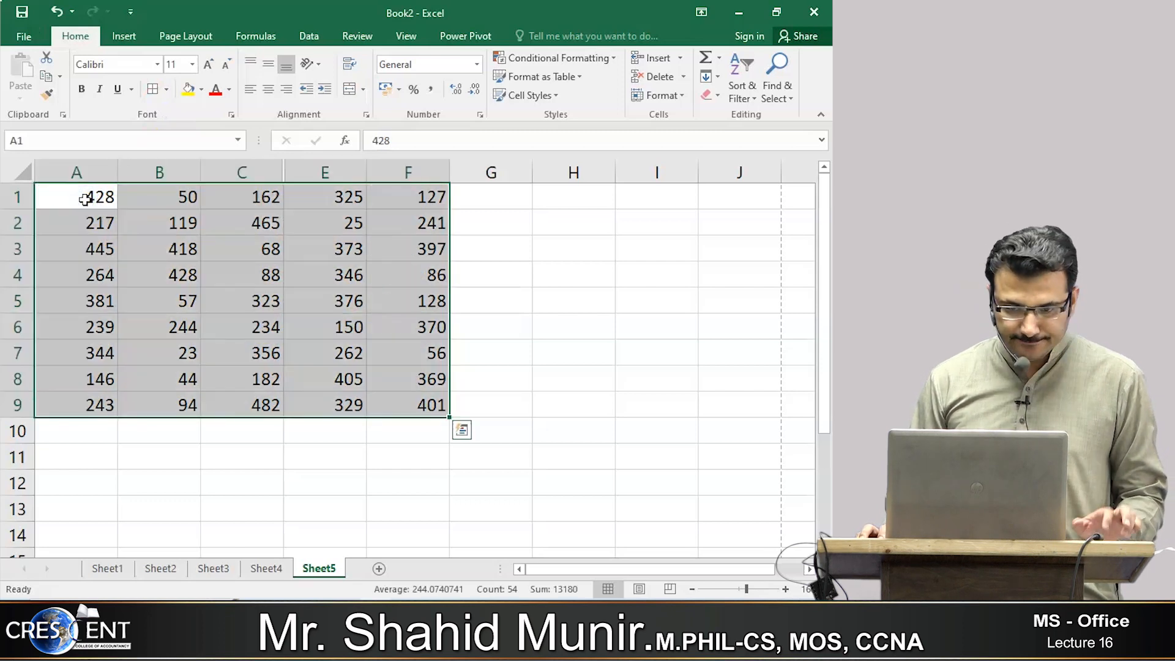
{"action": "left_click", "coordinate": [151, 90]}
{"action": "left_click", "coordinate": [342, 286]}
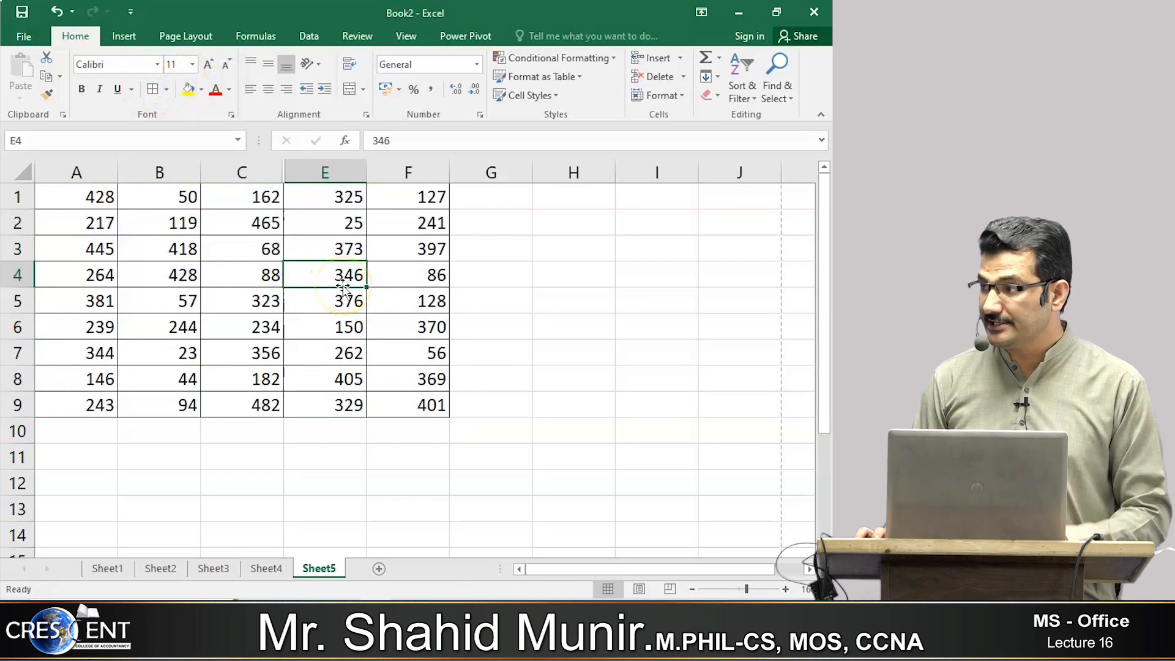
Step: Save the current sheet state as a custom view named D COLUMN HIDE, including print settings and hidden rows, columns and filter settings
{"action": "left_click", "coordinate": [415, 39]}
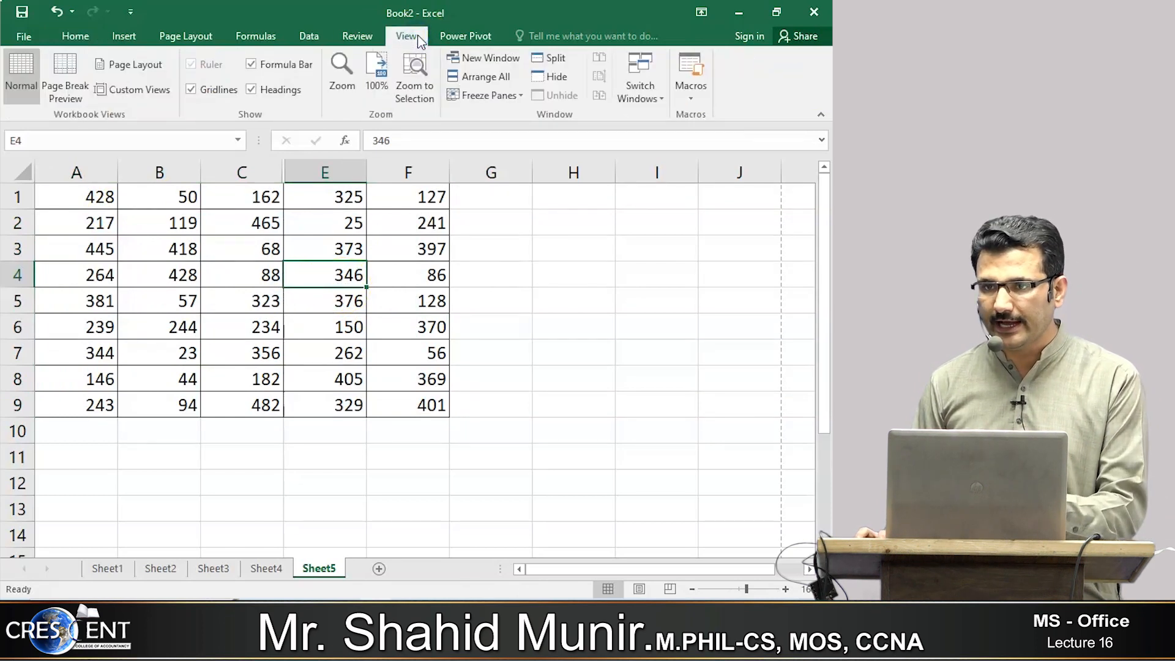
{"action": "left_click", "coordinate": [140, 91]}
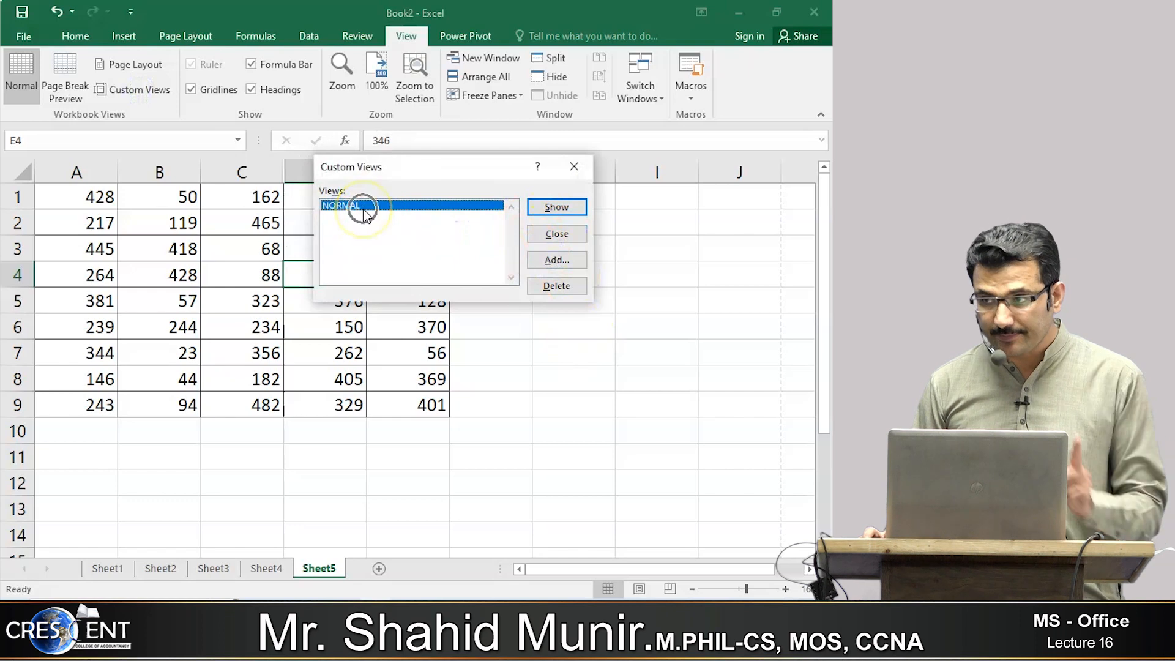
{"action": "left_click", "coordinate": [564, 263]}
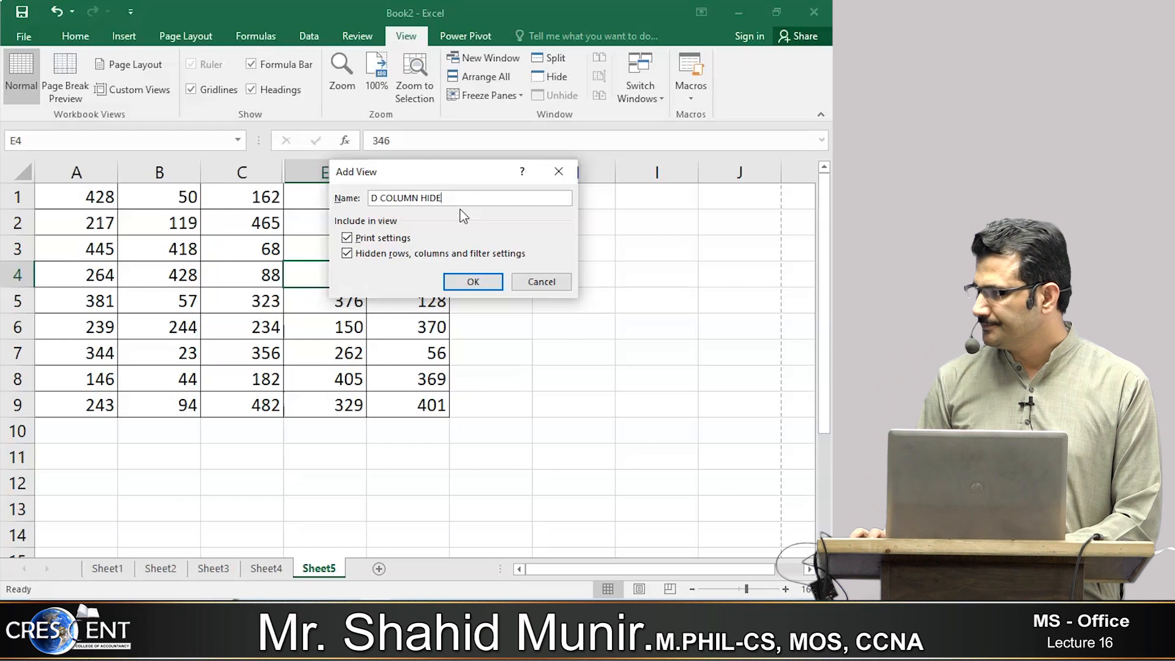
{"action": "left_click", "coordinate": [357, 254]}
{"action": "left_click", "coordinate": [359, 256]}
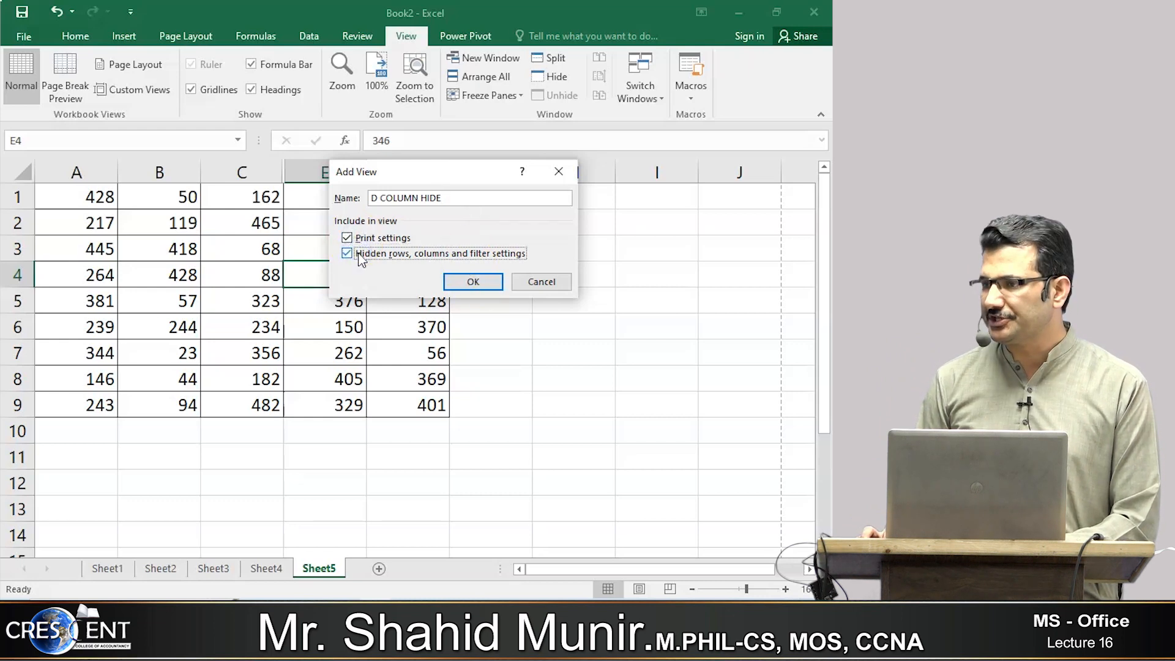
{"action": "left_click", "coordinate": [473, 282]}
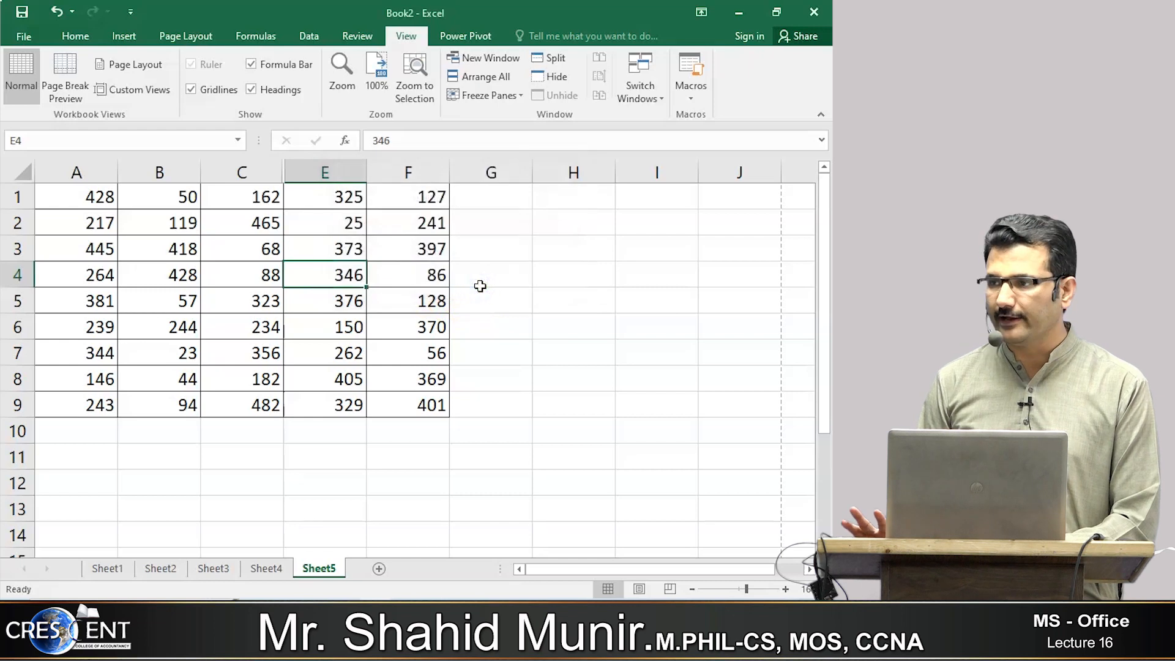
{"action": "left_click", "coordinate": [591, 265]}
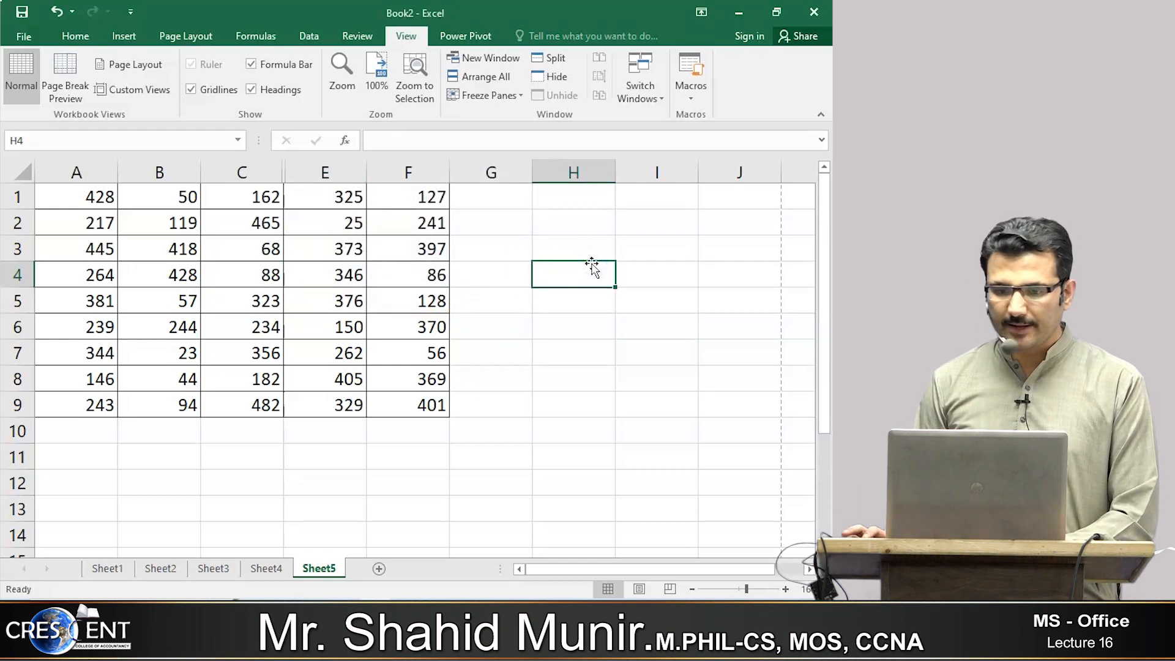
Step: Show the NORMAL custom view, check its print preview and return to the worksheet
{"action": "left_click", "coordinate": [128, 89]}
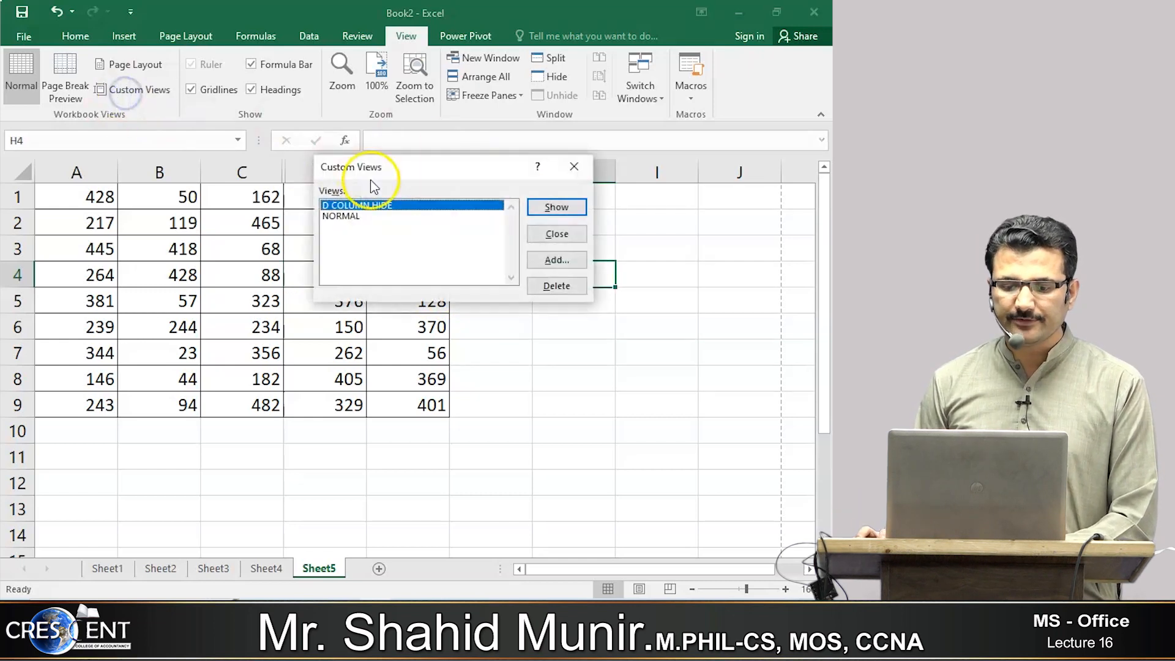
{"action": "double_click", "coordinate": [380, 216]}
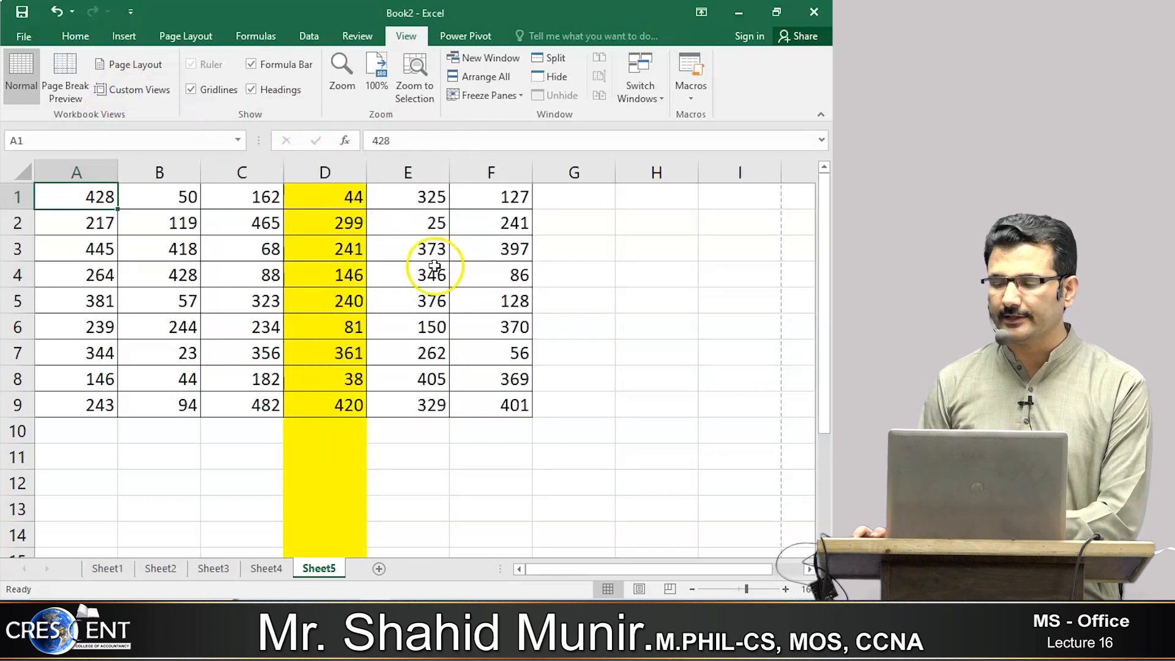
{"action": "left_click", "coordinate": [434, 265]}
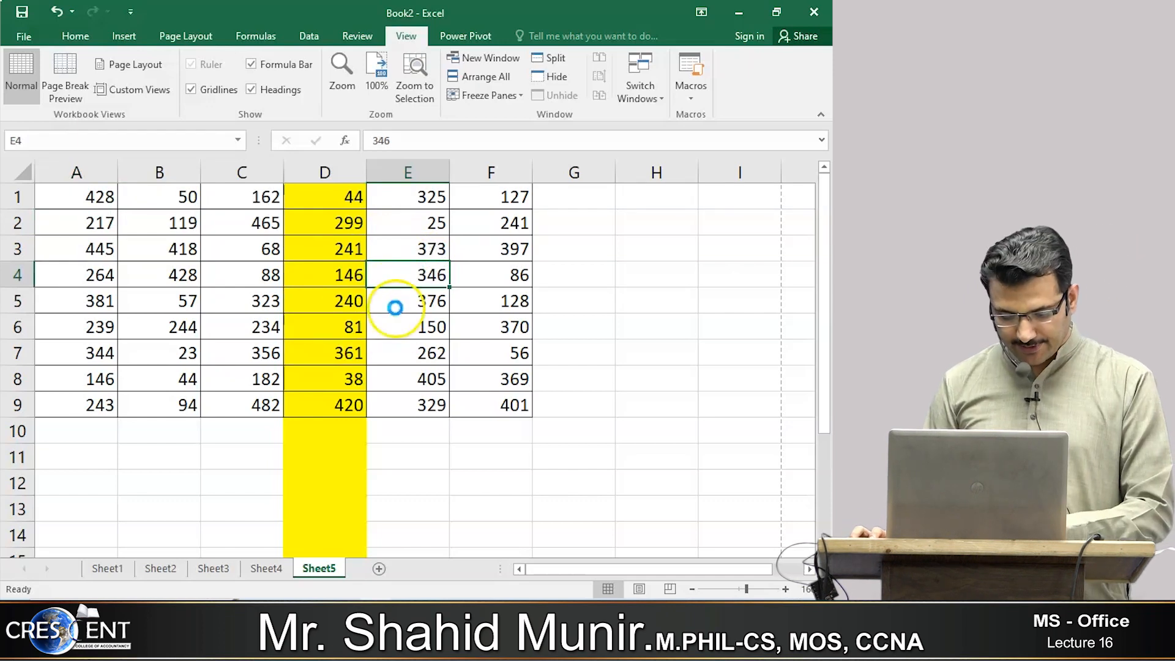
{"action": "key", "text": "ctrl+p"}
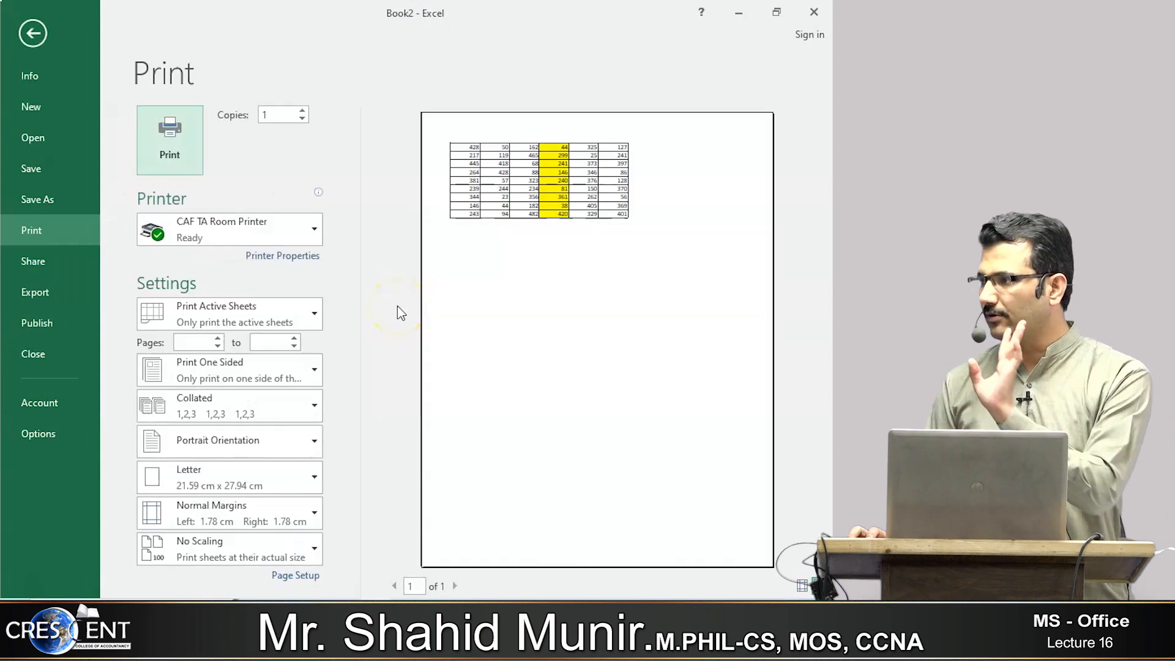
{"action": "left_click", "coordinate": [33, 33]}
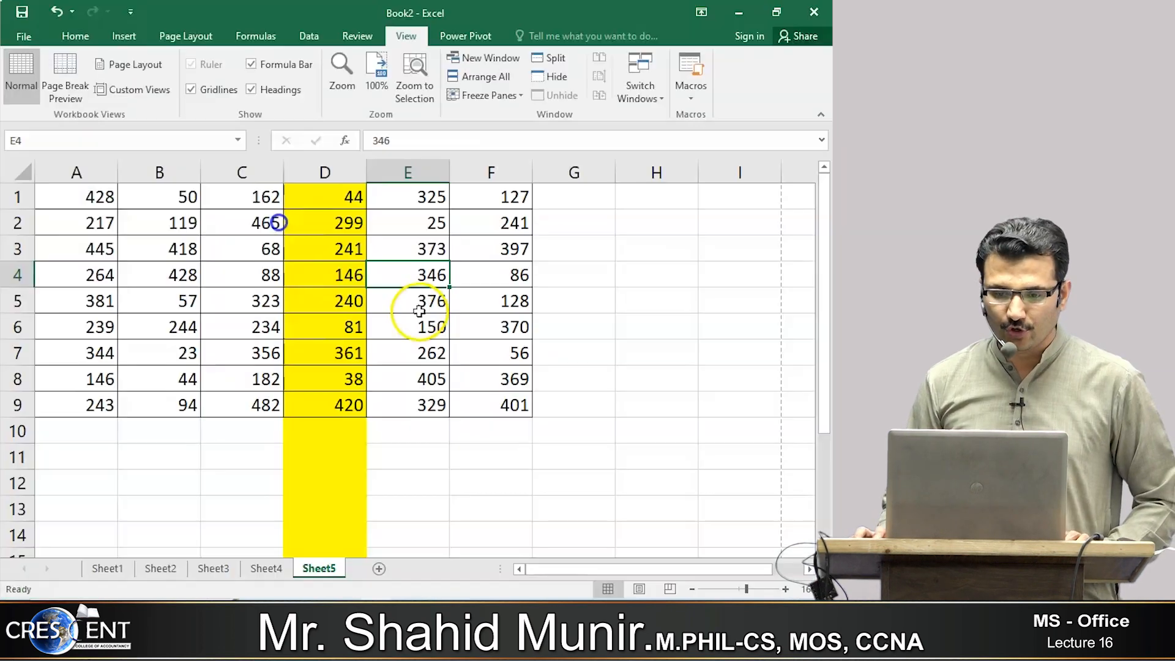
Step: Show the D COLUMN HIDE custom view, check its print preview and return to the worksheet
{"action": "left_click", "coordinate": [419, 311]}
{"action": "left_click", "coordinate": [130, 89]}
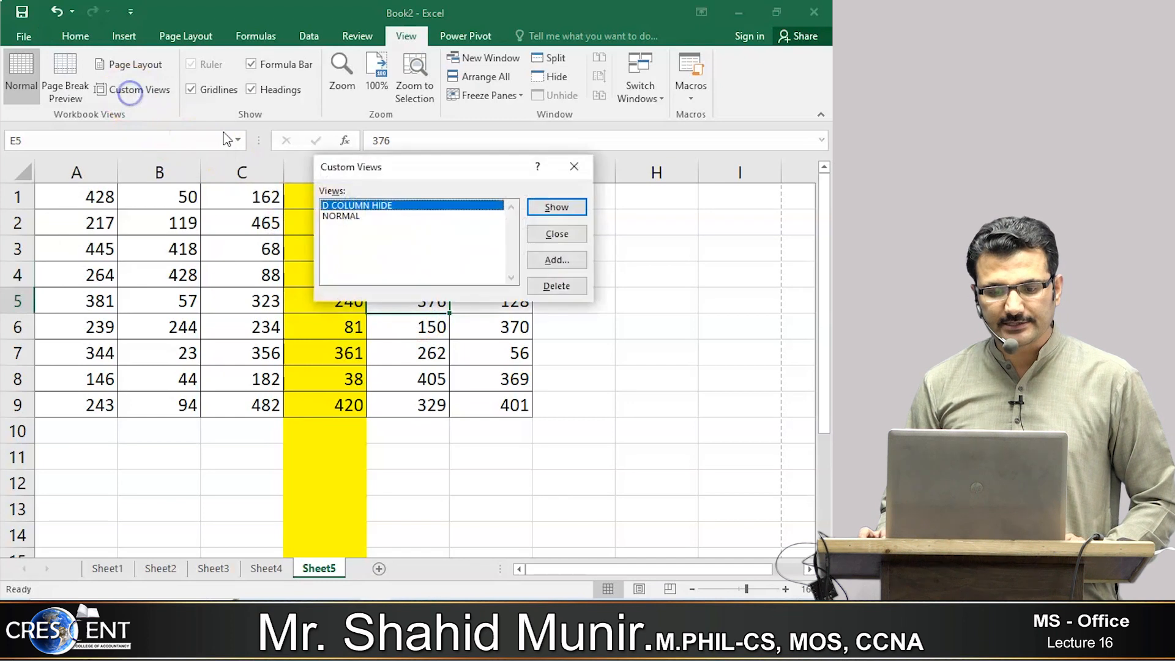
{"action": "left_click", "coordinate": [390, 205]}
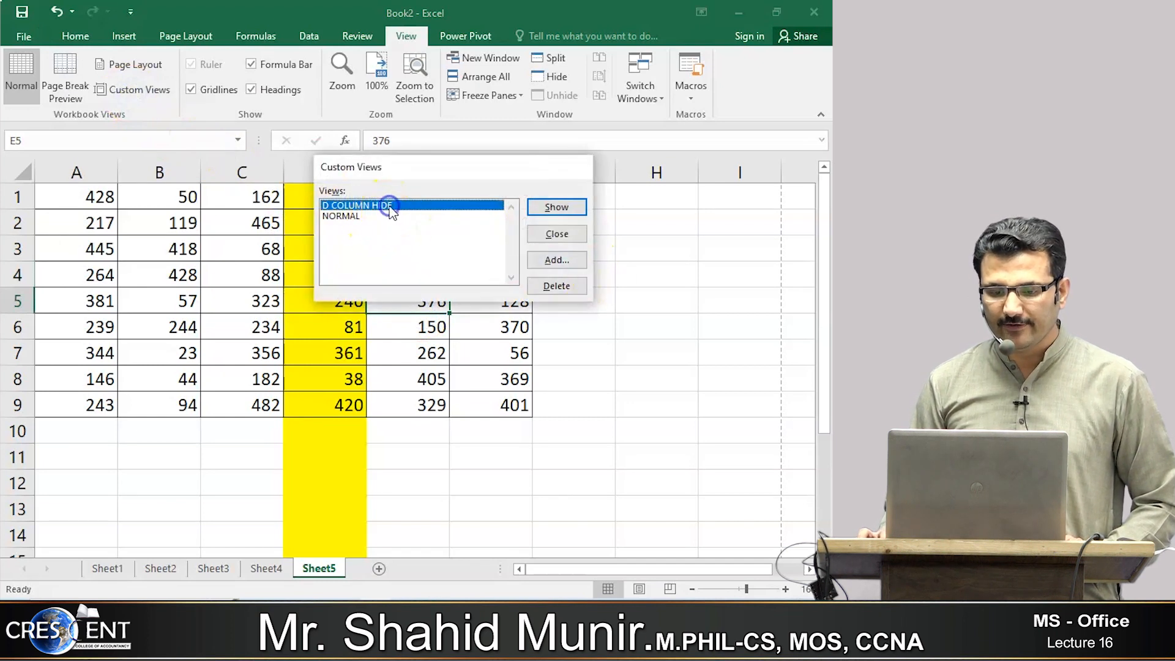
{"action": "double_click", "coordinate": [390, 205]}
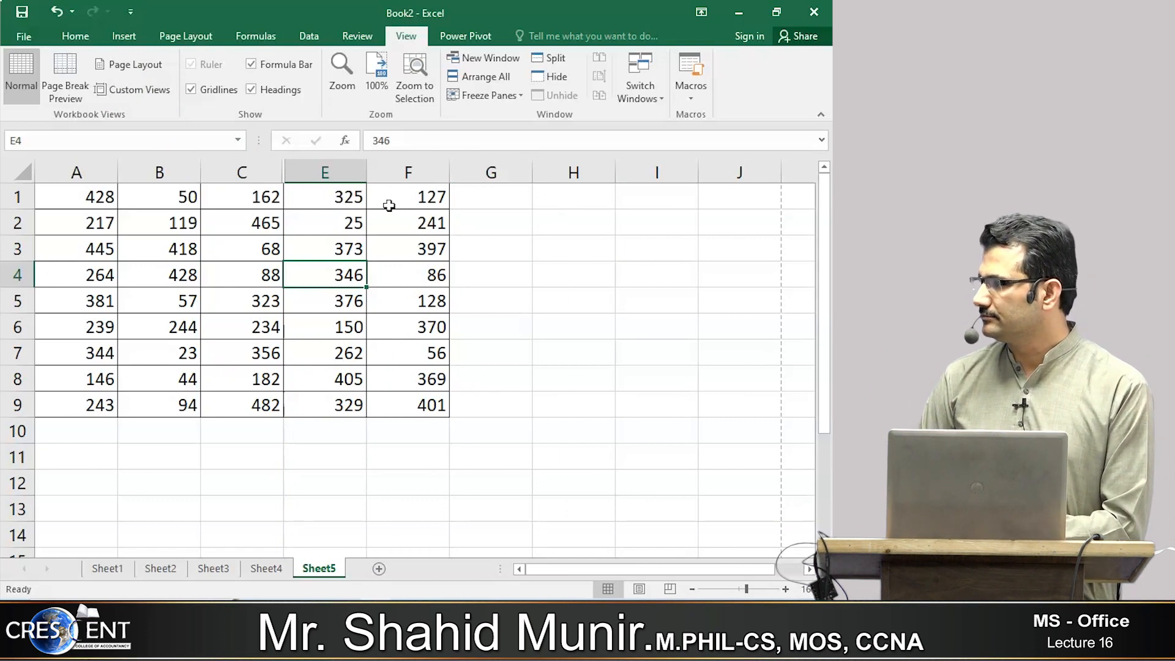
{"action": "key", "text": "ctrl+p"}
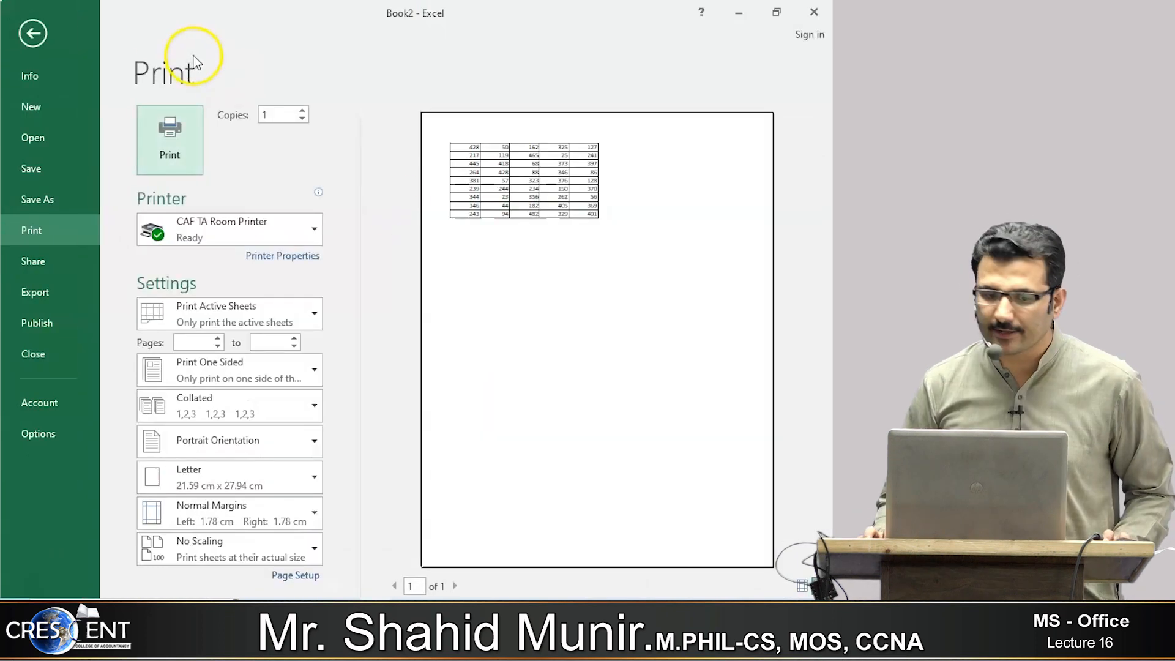
{"action": "left_click", "coordinate": [34, 33]}
{"action": "left_click", "coordinate": [406, 344]}
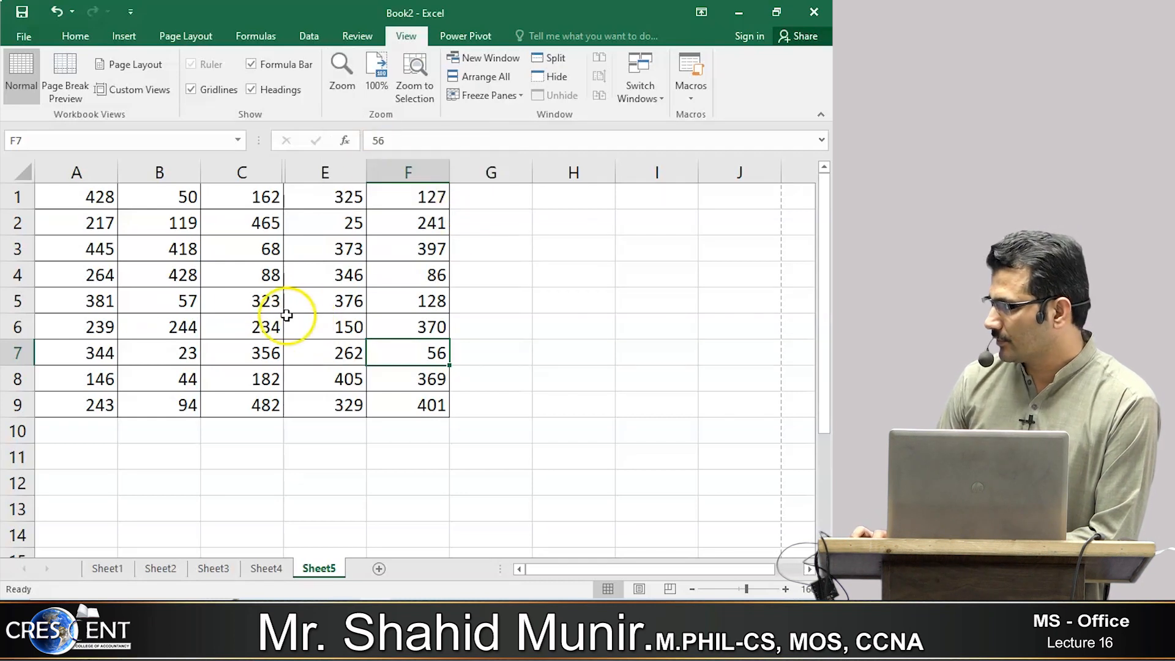
{"action": "left_click", "coordinate": [249, 298]}
{"action": "left_click", "coordinate": [90, 198]}
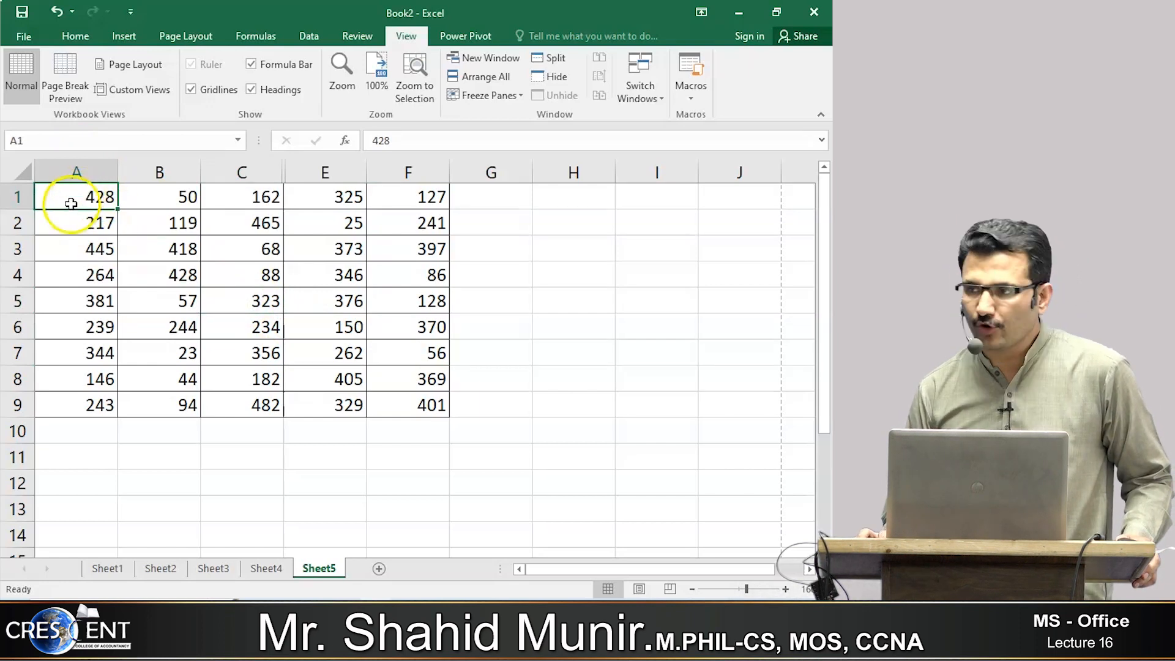
{"action": "scroll", "coordinate": [101, 344], "scroll_direction": "down", "scroll_amount": 6}
{"action": "scroll", "coordinate": [102, 344], "scroll_direction": "down", "scroll_amount": 20}
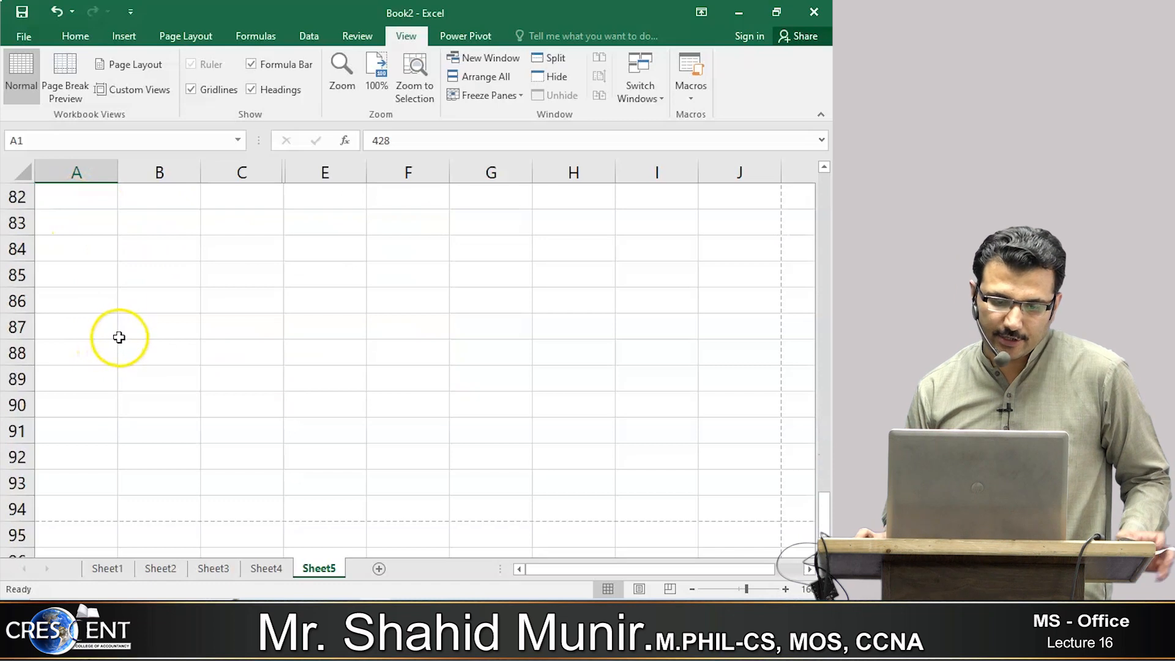
{"action": "left_click", "coordinate": [66, 353]}
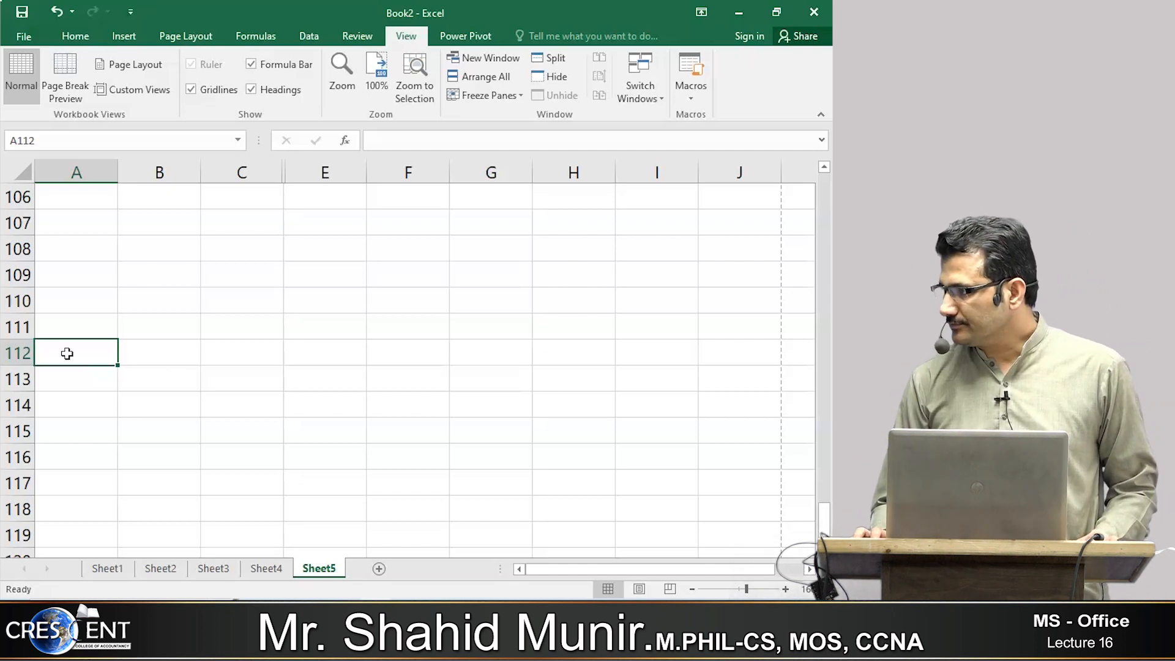
{"action": "left_click", "coordinate": [192, 282]}
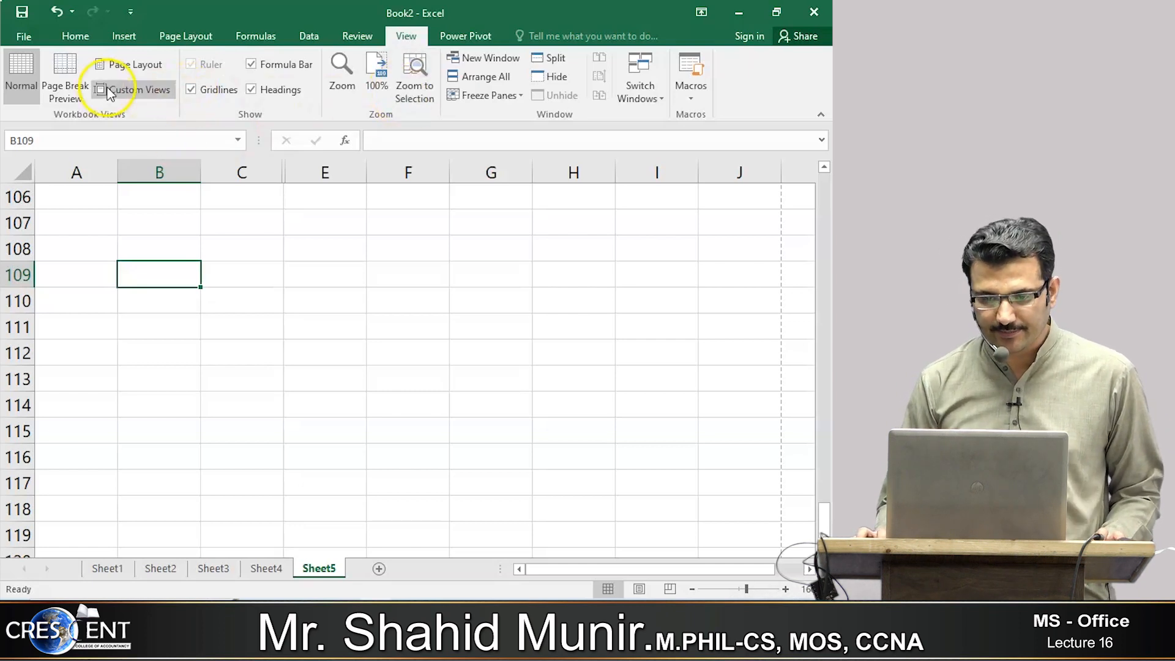
{"action": "left_click", "coordinate": [349, 304]}
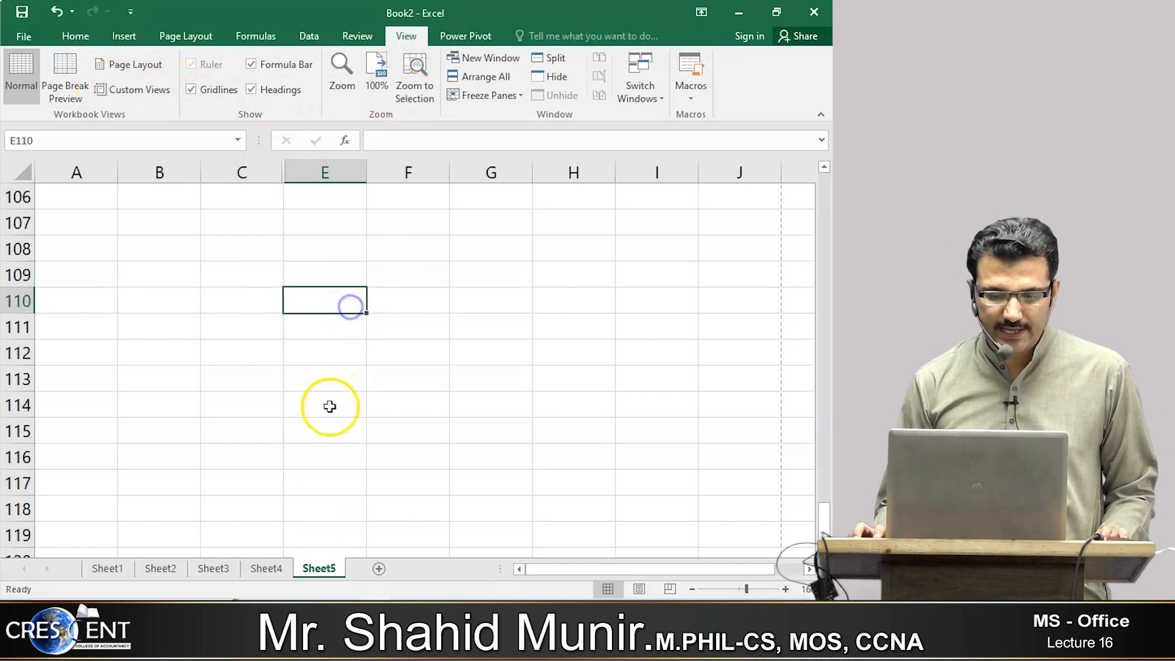
Step: Add a new worksheet after Sheet5, enlarge its zoom and look at the available Freeze Panes options
{"action": "left_click", "coordinate": [381, 568]}
{"action": "scroll", "coordinate": [119, 242], "scroll_direction": "up", "scroll_amount": 7}
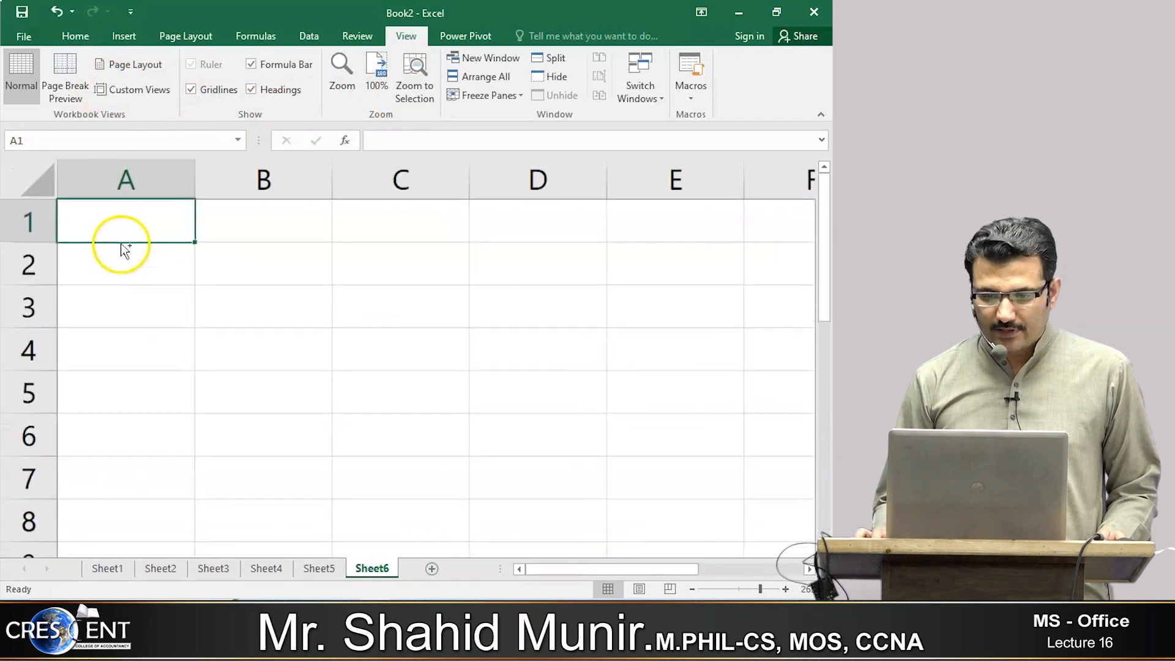
{"action": "left_click", "coordinate": [496, 96]}
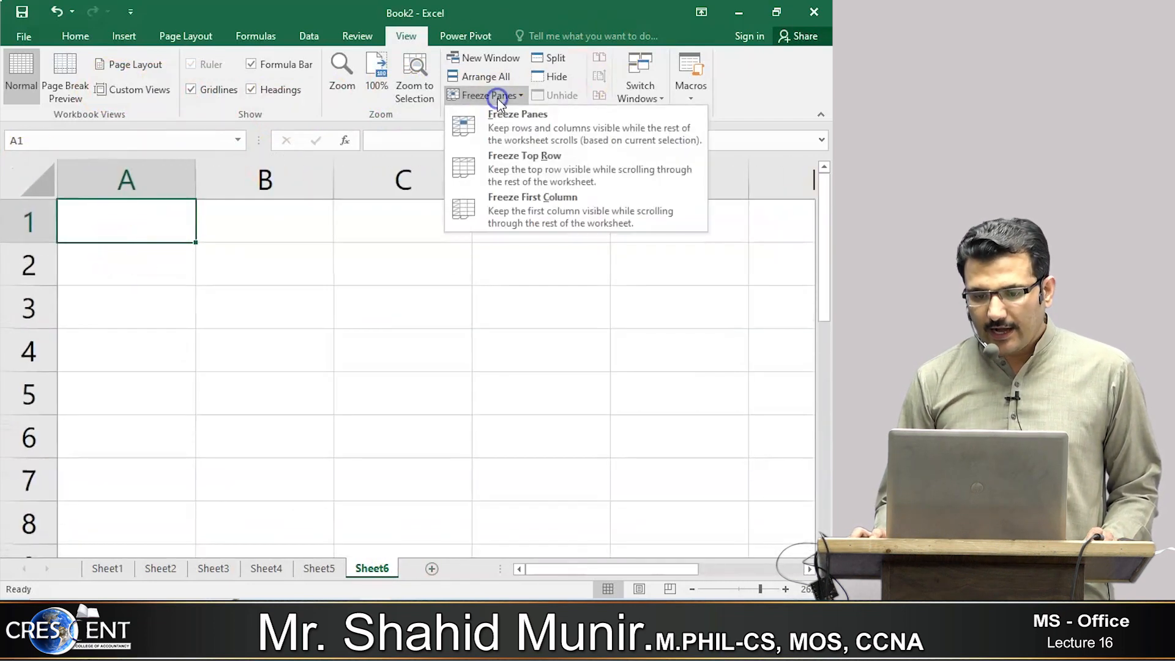
{"action": "left_click", "coordinate": [229, 307]}
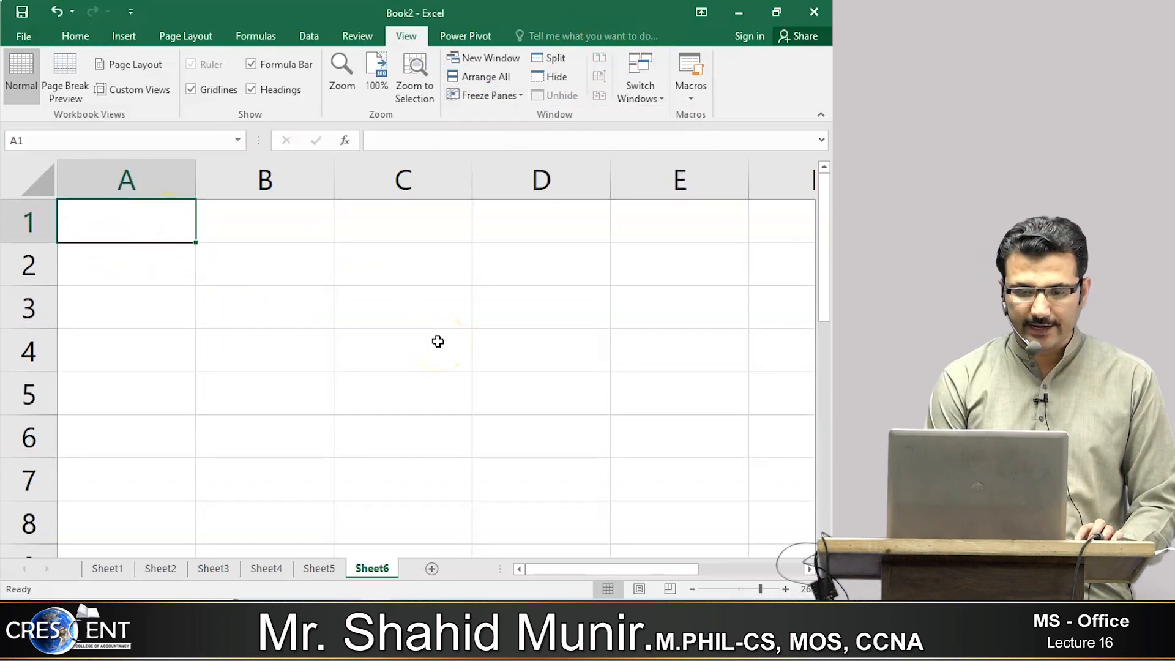
Step: Enter the headings SNO, NAME, DEP and SALARY across A1 to D1
{"action": "type", "text": "SNO"}
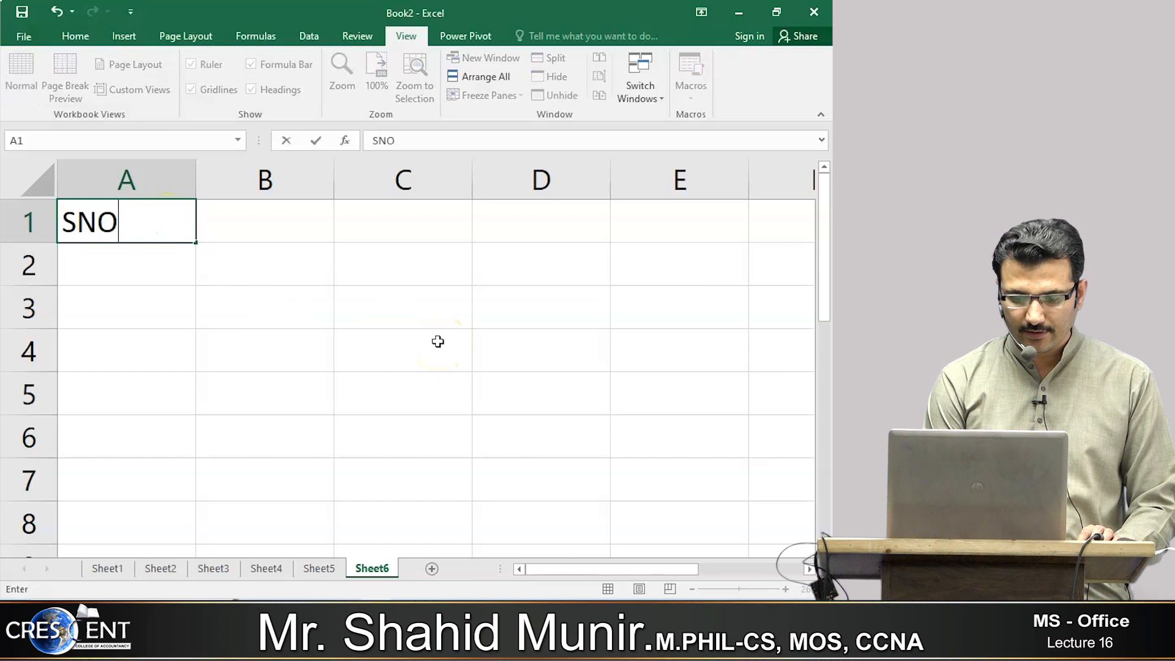
{"action": "key", "text": "Tab"}
{"action": "type", "text": "NAME"}
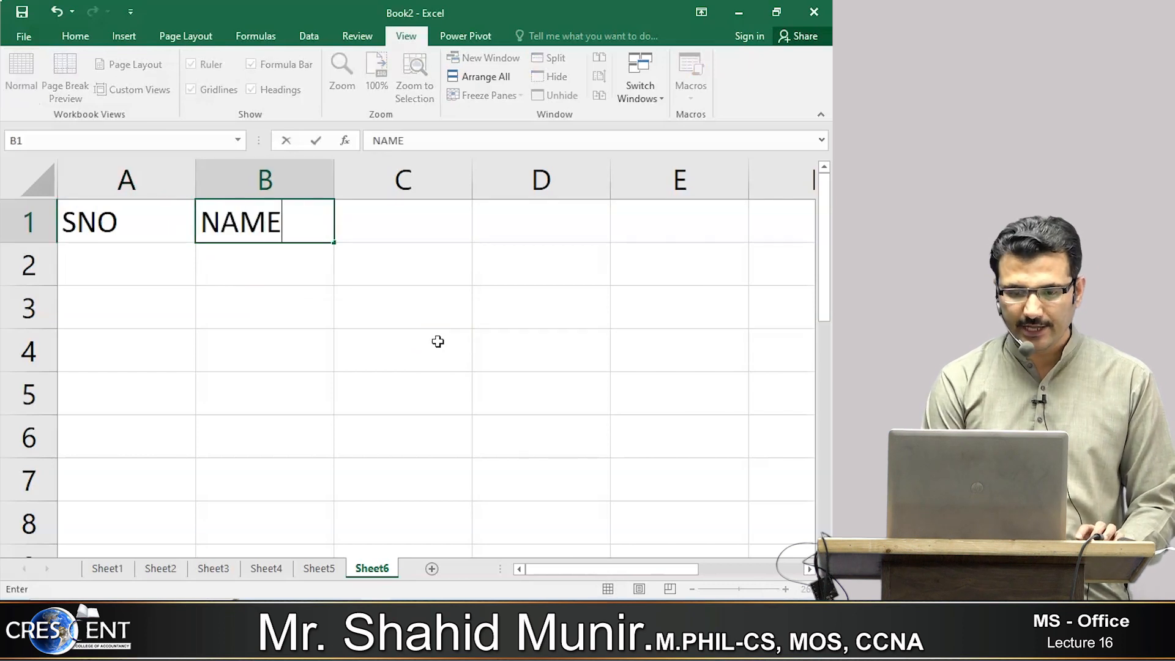
{"action": "key", "text": "Tab"}
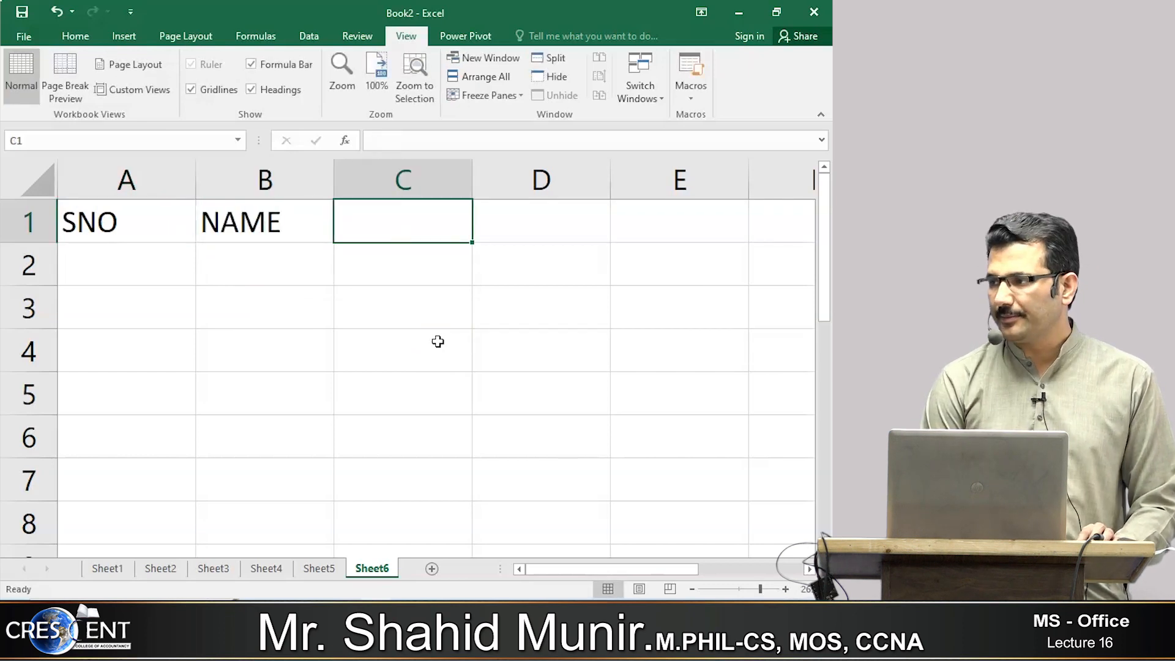
{"action": "type", "text": "DEP"}
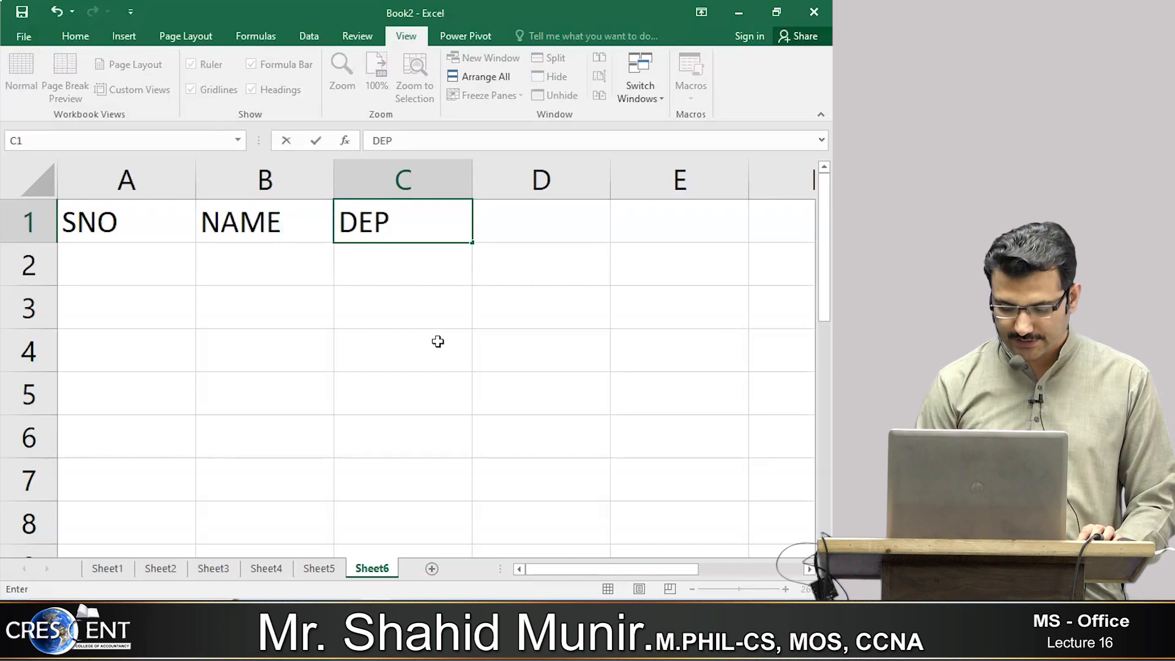
{"action": "key", "text": "Tab"}
{"action": "type", "text": "SALARY"}
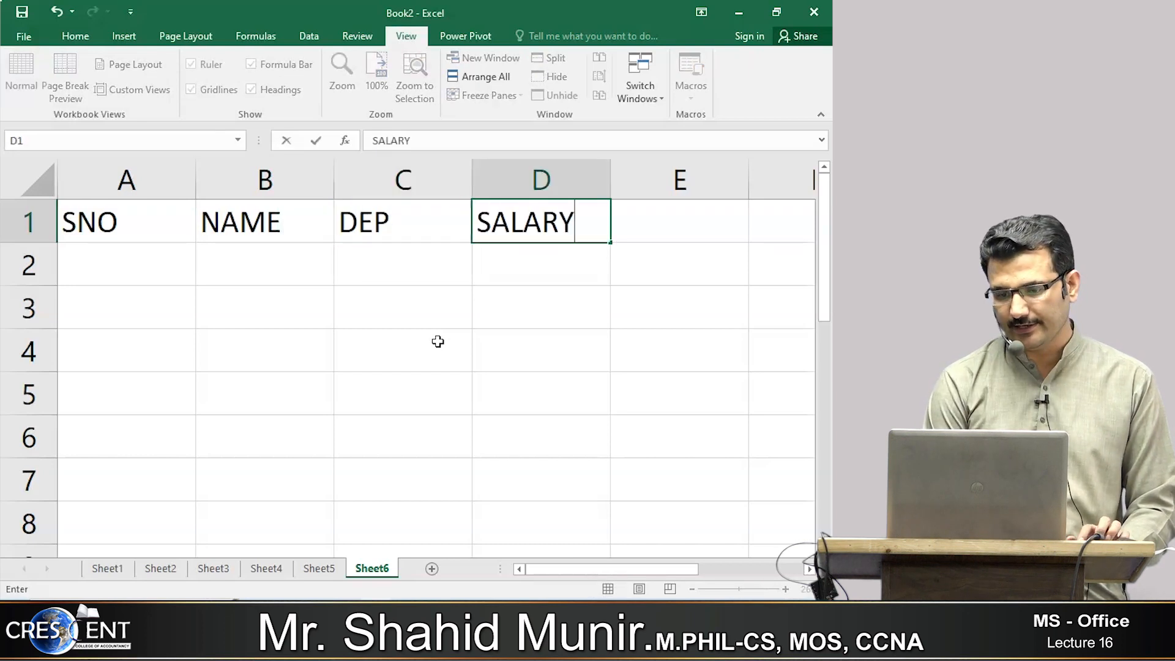
{"action": "key", "text": "Return"}
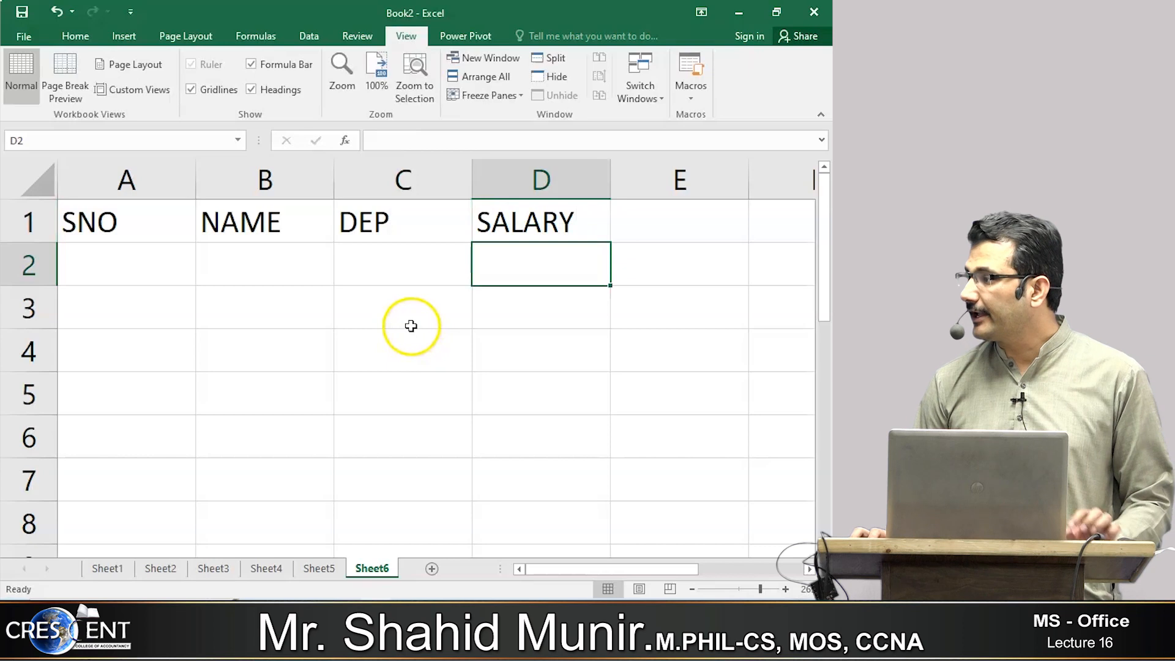
{"action": "left_click", "coordinate": [28, 230]}
{"action": "left_click", "coordinate": [278, 263]}
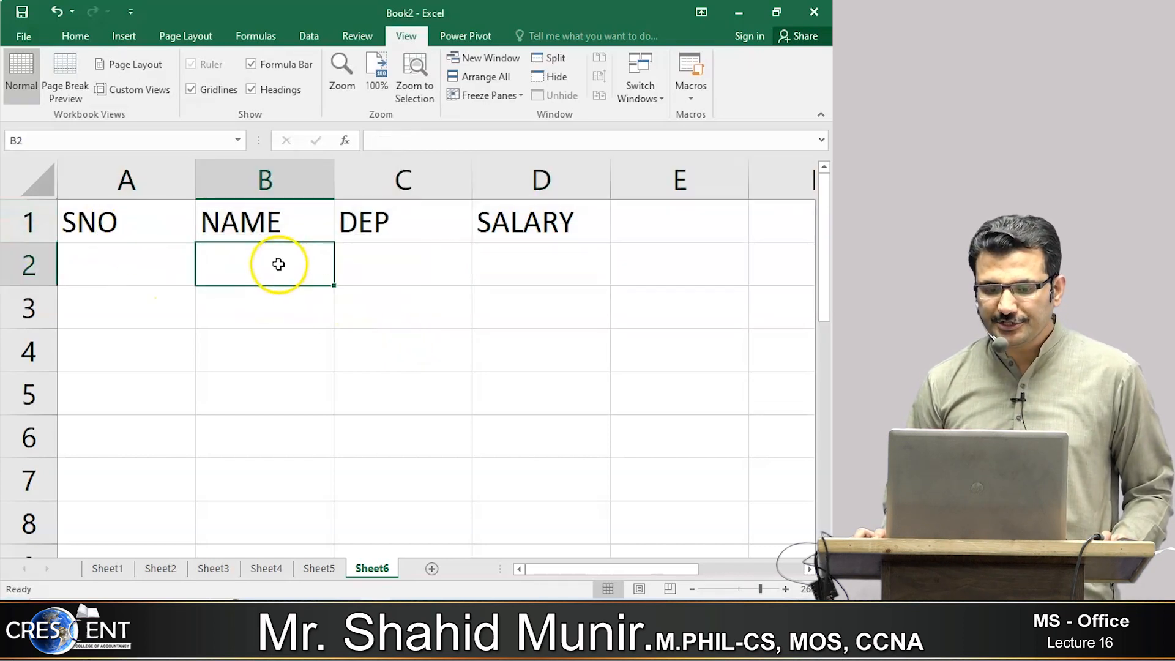
{"action": "left_click", "coordinate": [585, 290]}
{"action": "left_click", "coordinate": [581, 260]}
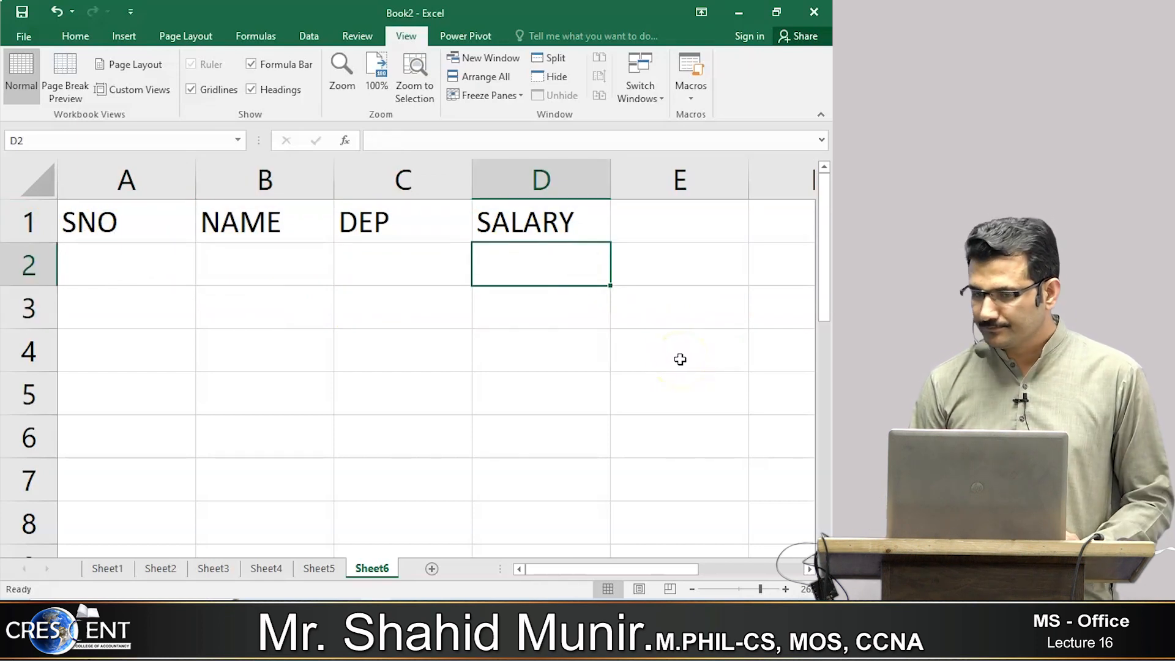
{"action": "key", "text": "Left"}
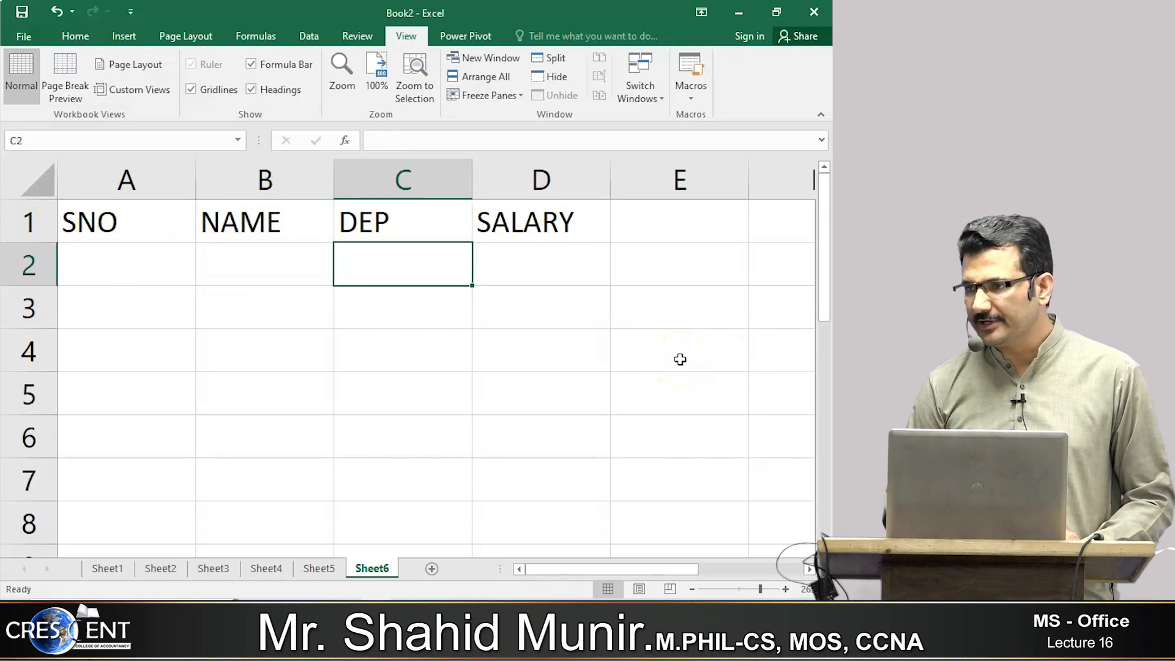
{"action": "key", "text": "Left"}
{"action": "key", "text": "Left"}
{"action": "key", "text": "Right"}
{"action": "key", "text": "Right"}
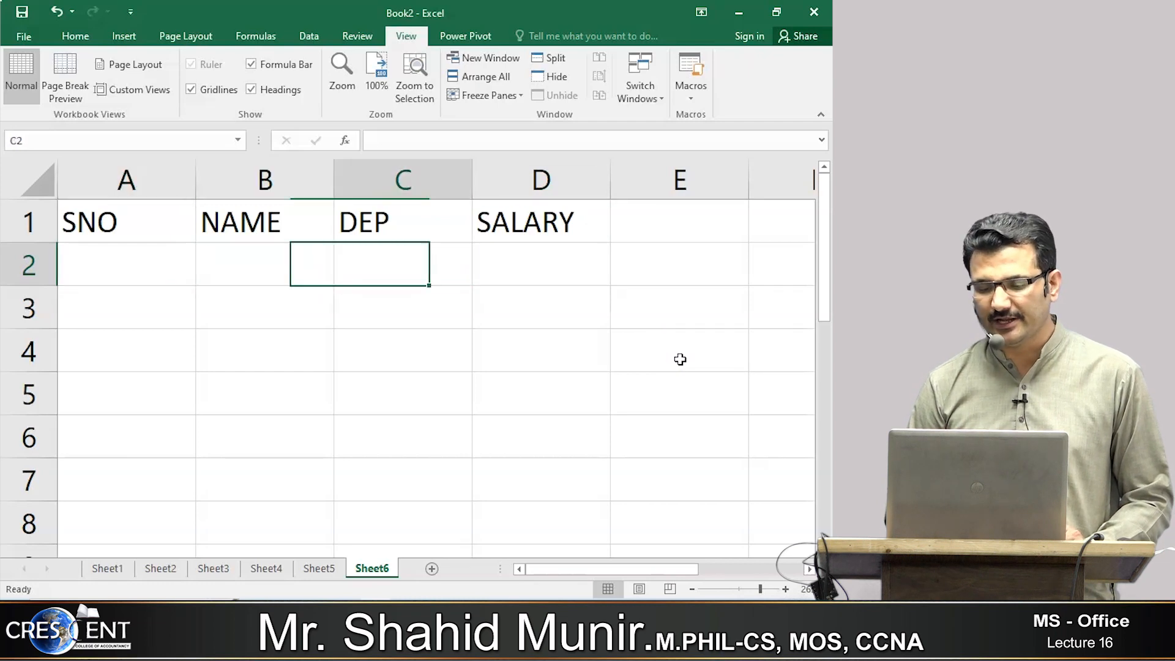
Step: Fill the SALARY column from D2 to D15 with 2 in D2, 23 in D12 and 3 in the other cells
{"action": "key", "text": "Right"}
{"action": "type", "text": "2 3"}
{"action": "key", "text": "Return"}
{"action": "type", "text": "3"}
{"action": "key", "text": "Return"}
{"action": "type", "text": "3"}
{"action": "key", "text": "Return"}
{"action": "type", "text": "3"}
{"action": "key", "text": "Return"}
{"action": "type", "text": "3"}
{"action": "key", "text": "Return"}
{"action": "type", "text": "3"}
{"action": "key", "text": "Return"}
{"action": "type", "text": "3"}
{"action": "key", "text": "Return"}
{"action": "type", "text": "3"}
{"action": "key", "text": "Return"}
{"action": "type", "text": "23 3 3 3"}
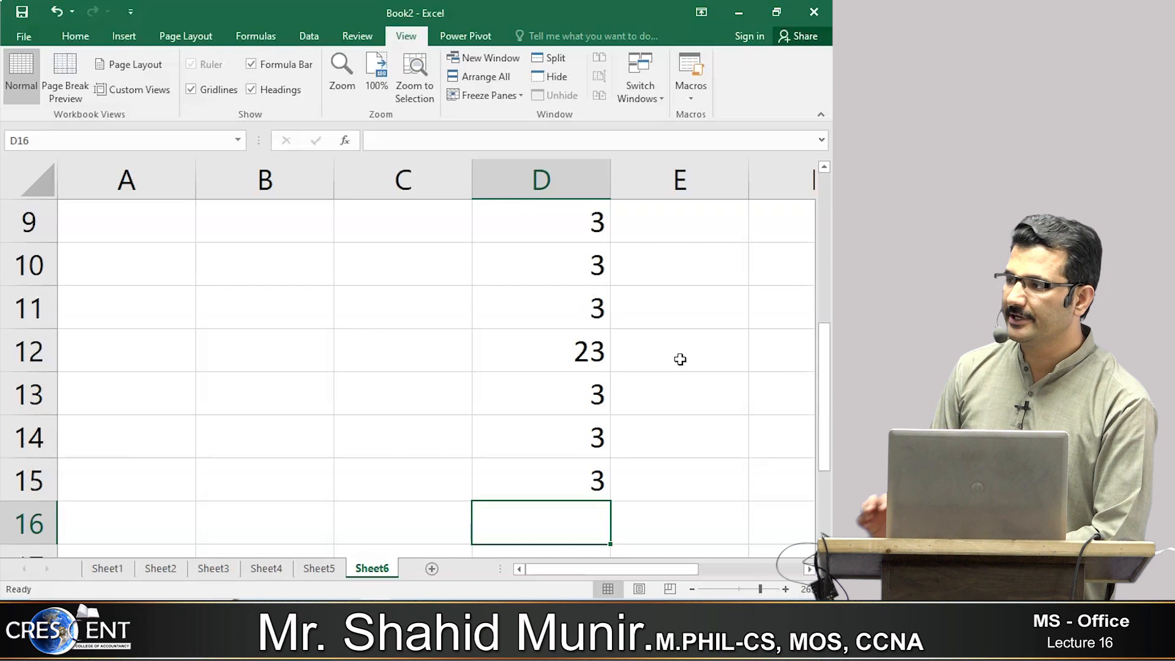
Step: Examine the Freeze Panes options and how the heading row behaves when scrolling the unfrozen table
{"action": "scroll", "coordinate": [590, 333], "scroll_direction": "up", "scroll_amount": 3}
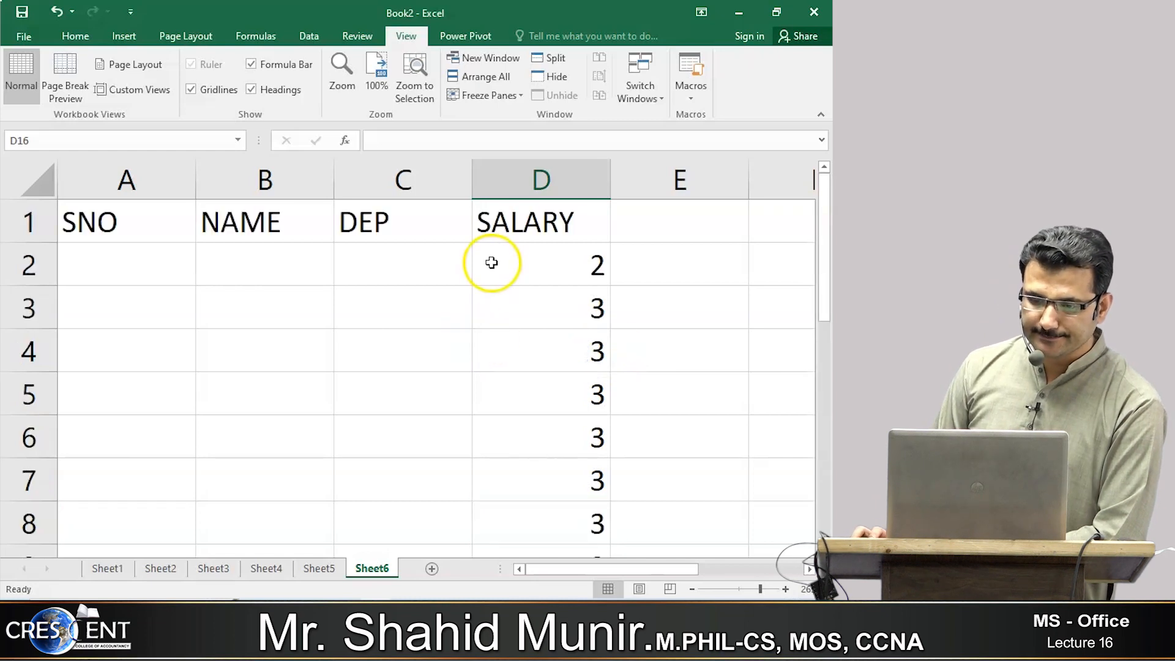
{"action": "left_click", "coordinate": [499, 105]}
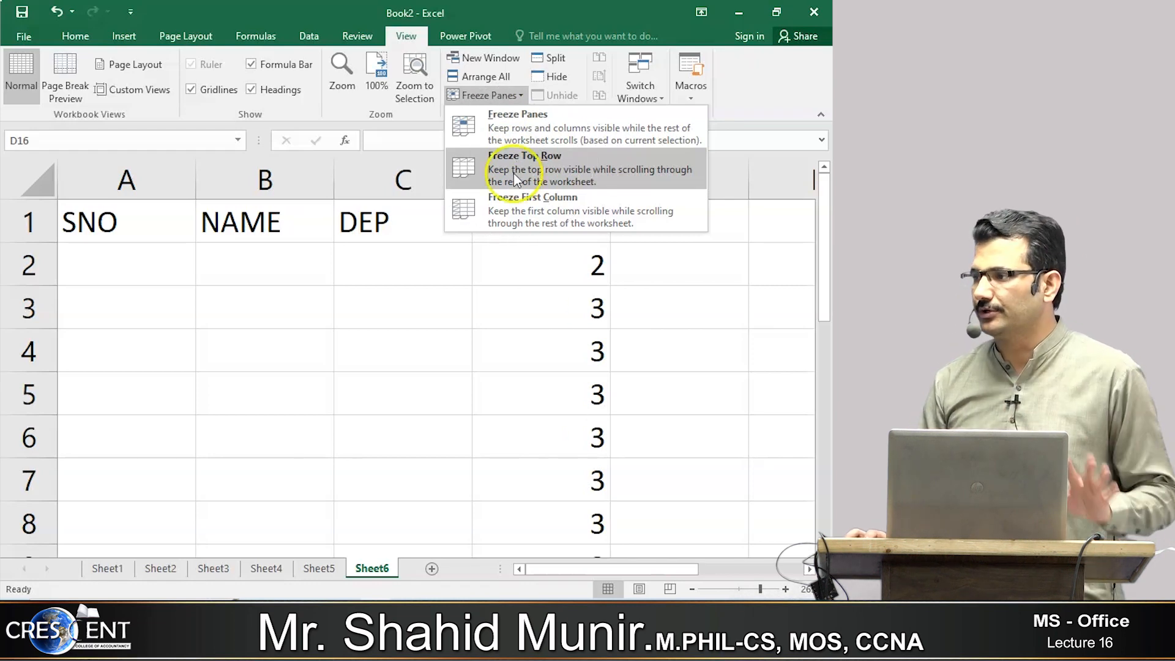
{"action": "left_click", "coordinate": [311, 282]}
{"action": "scroll", "coordinate": [322, 290], "scroll_direction": "down", "scroll_amount": 5}
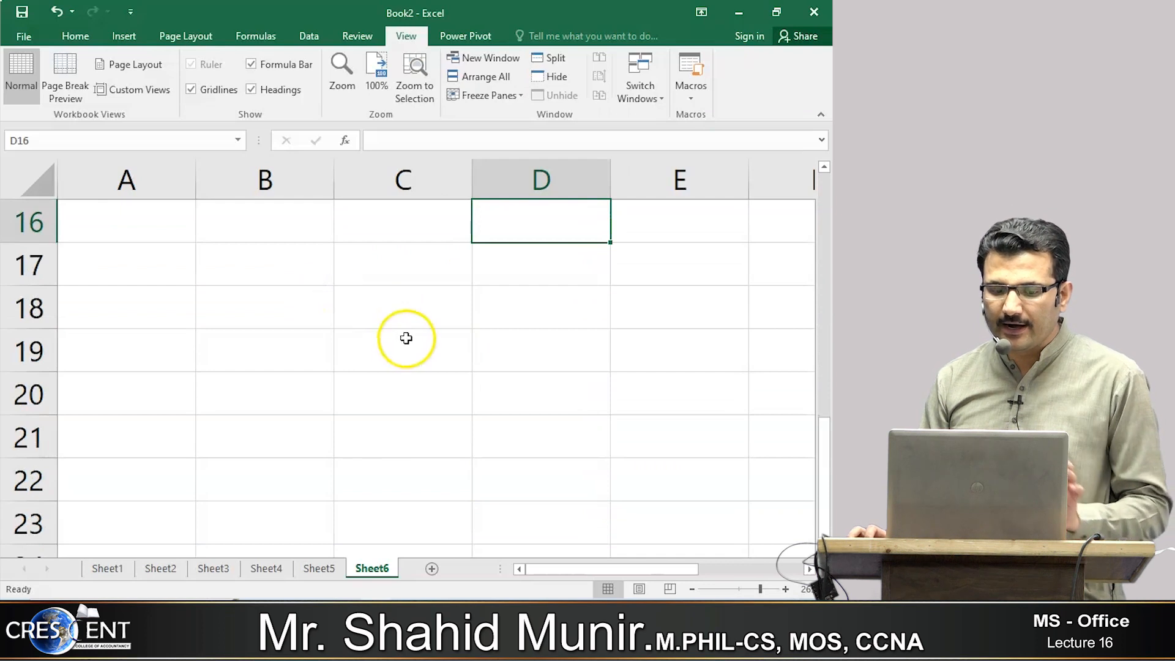
{"action": "scroll", "coordinate": [406, 335], "scroll_direction": "up", "scroll_amount": 2}
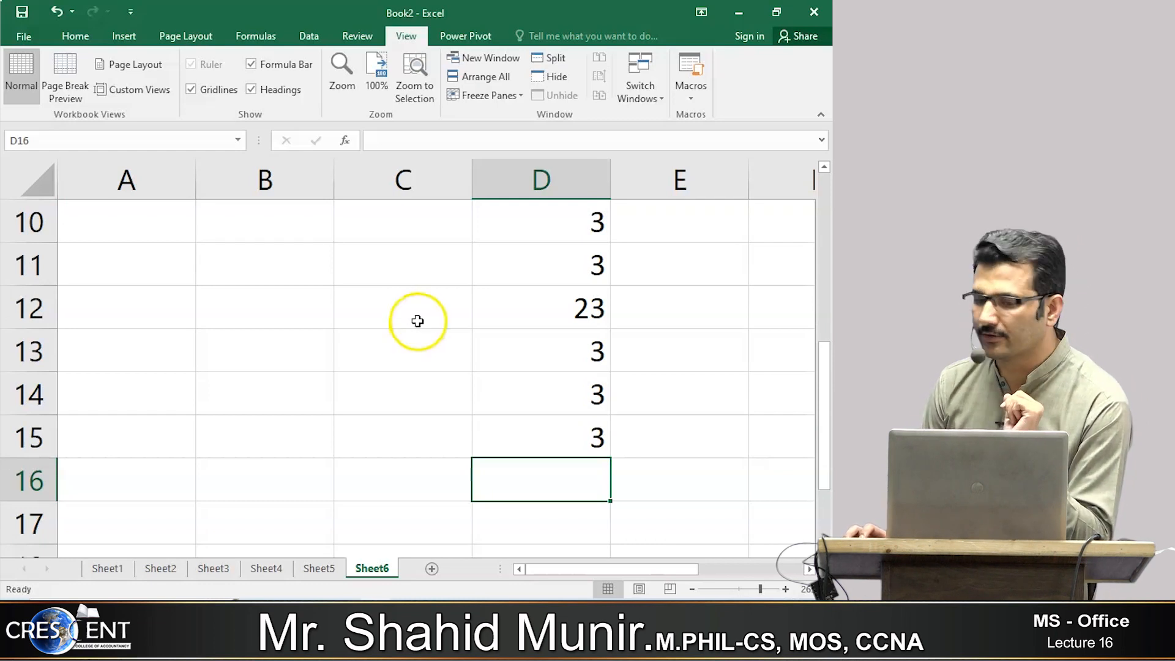
{"action": "left_click", "coordinate": [501, 100]}
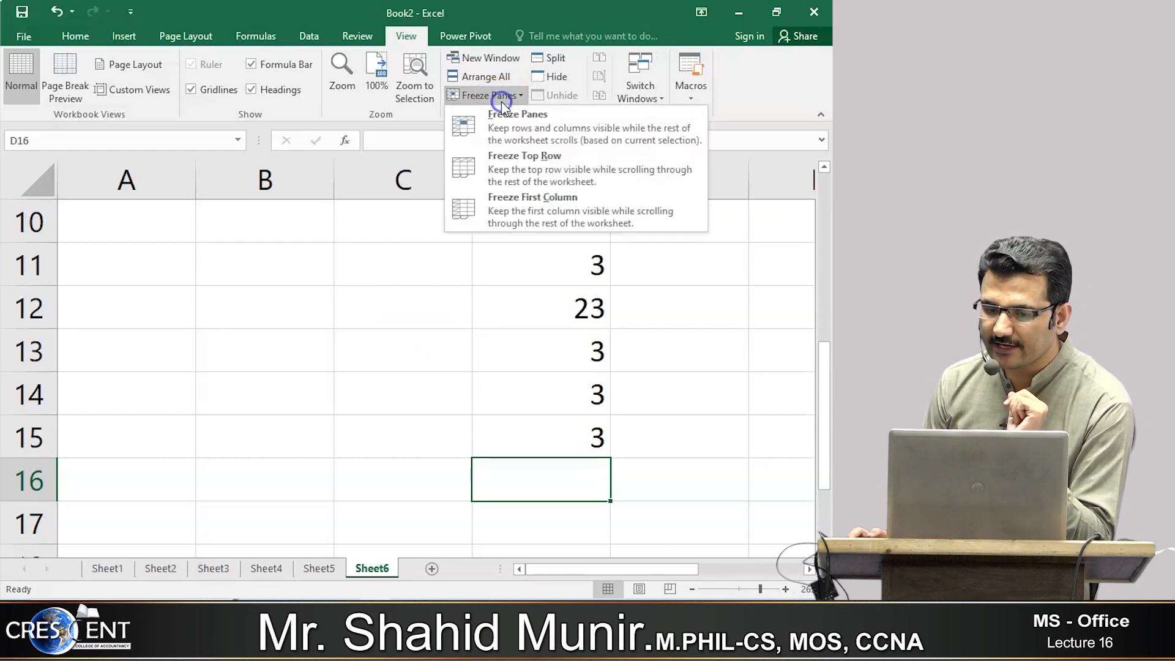
{"action": "left_click", "coordinate": [556, 170]}
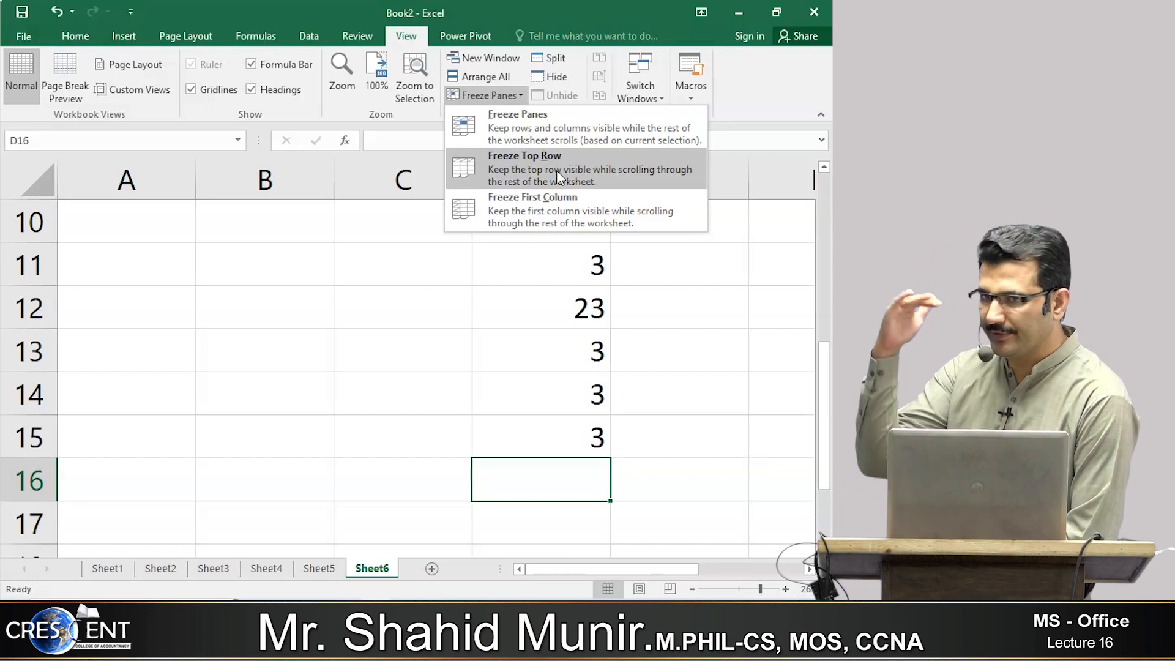
{"action": "left_click", "coordinate": [509, 222]}
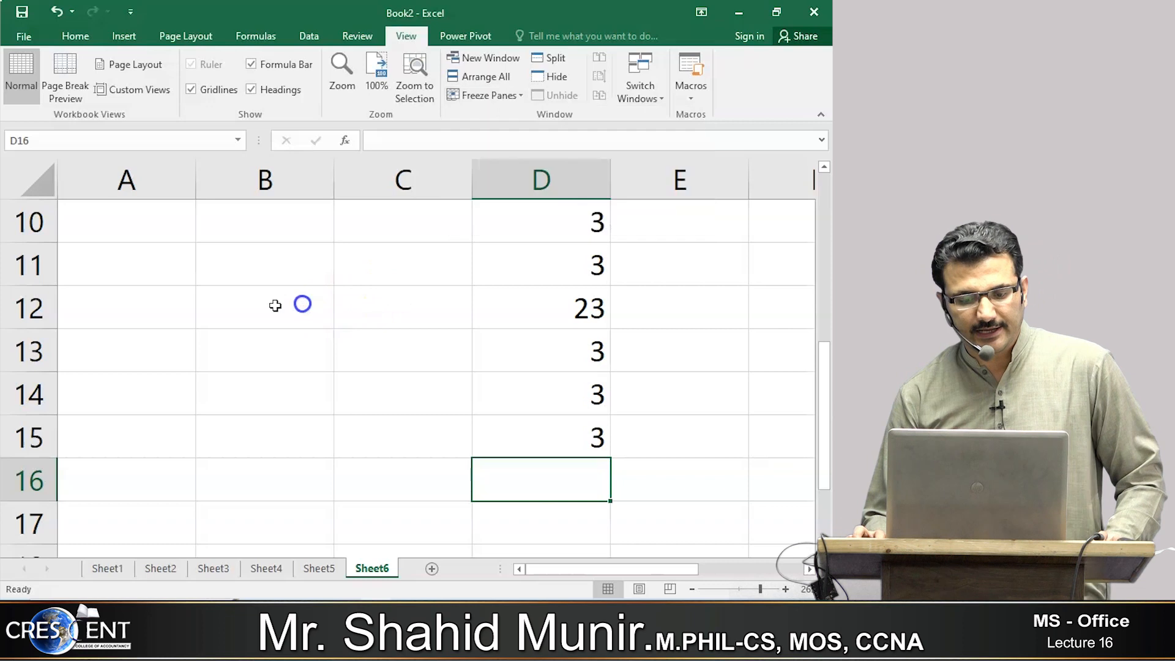
{"action": "scroll", "coordinate": [157, 310], "scroll_direction": "up", "scroll_amount": 3}
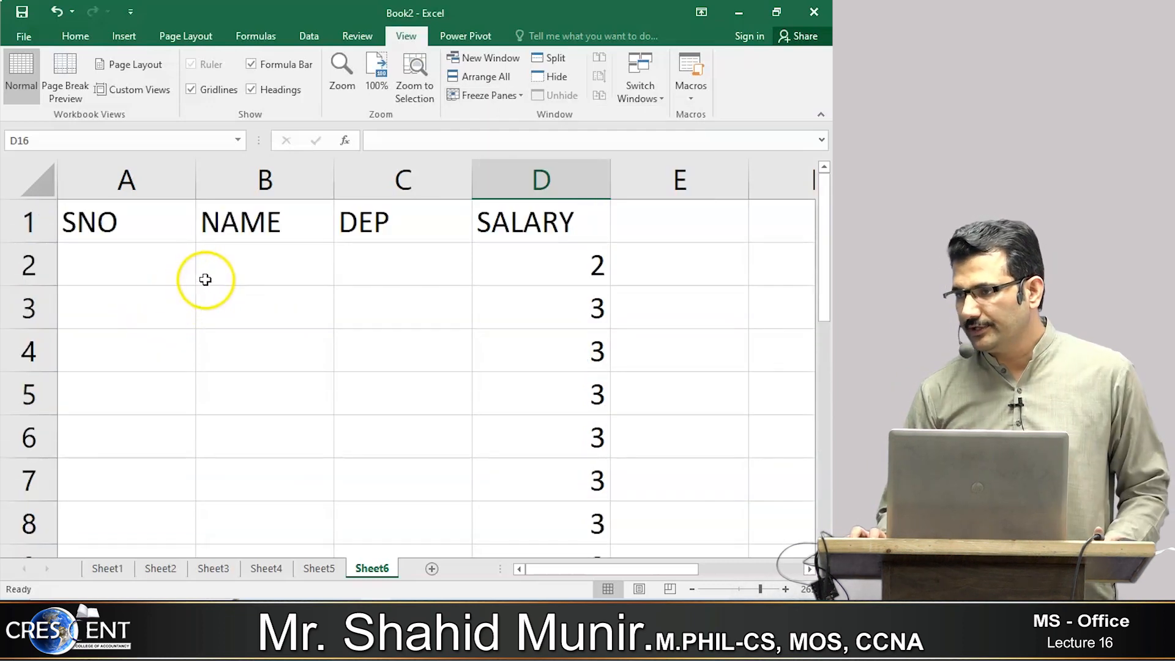
Step: Freeze the panes at cell A2 to hold the heading row
{"action": "left_click", "coordinate": [109, 269]}
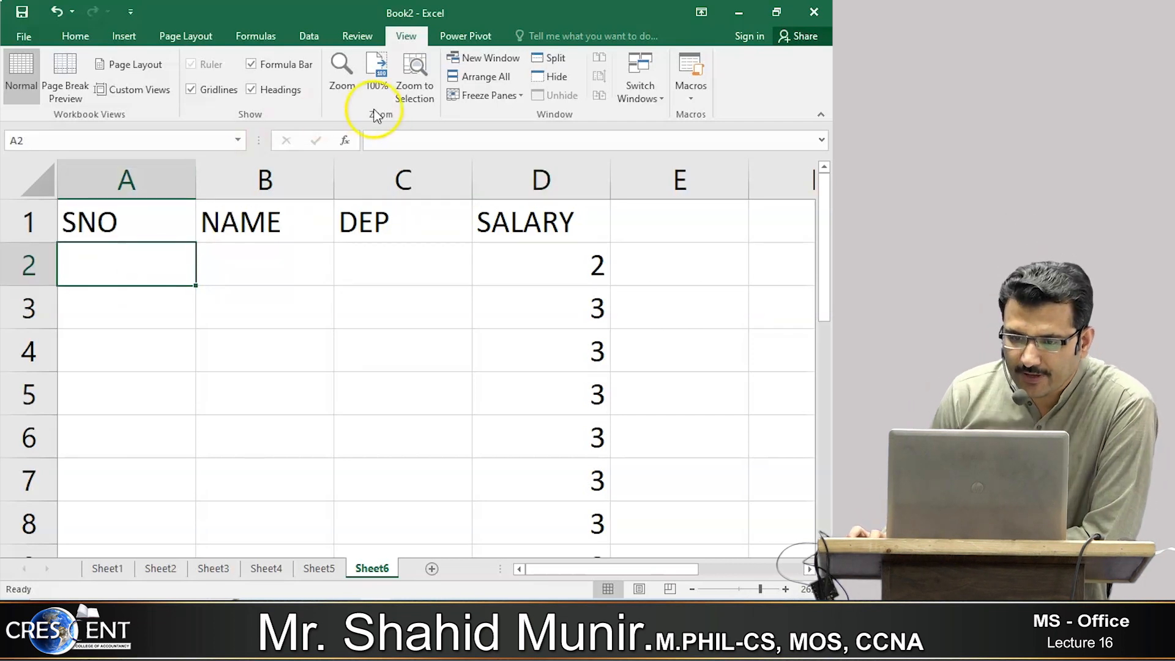
{"action": "left_click", "coordinate": [477, 97]}
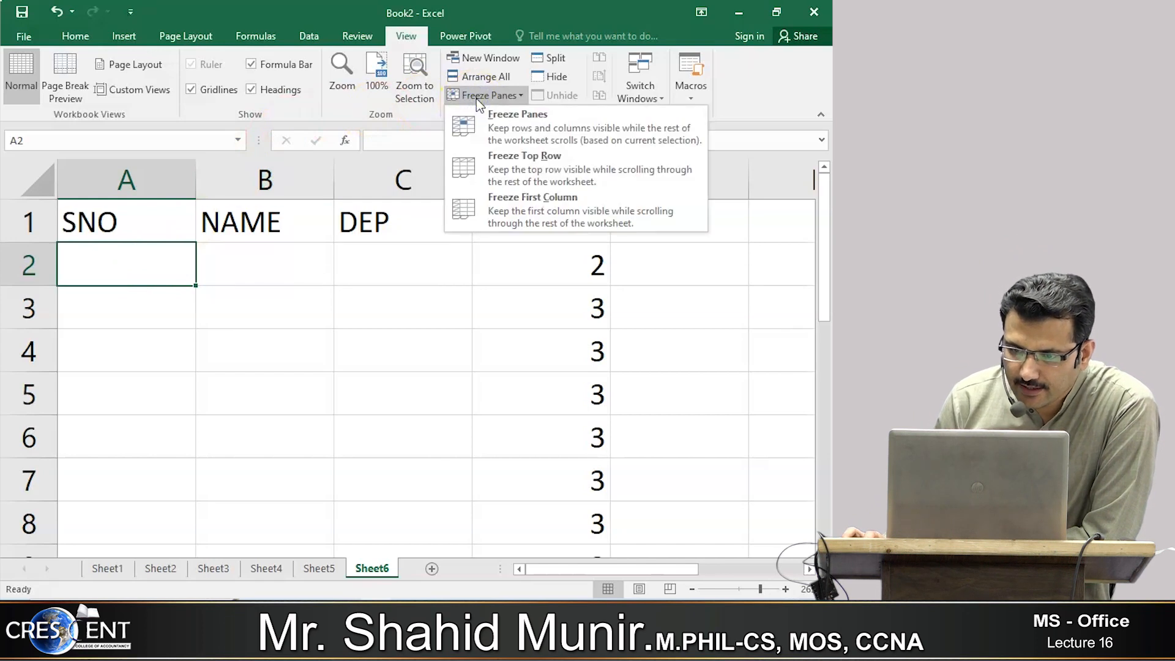
{"action": "left_click", "coordinate": [519, 126]}
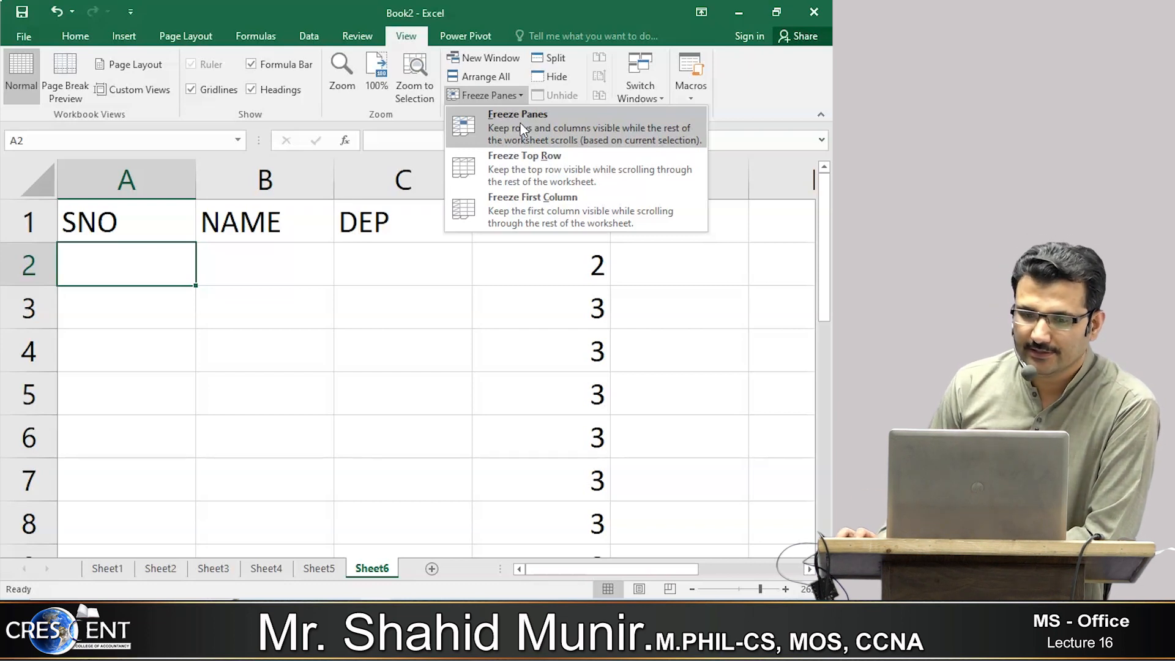
{"action": "left_click", "coordinate": [138, 257]}
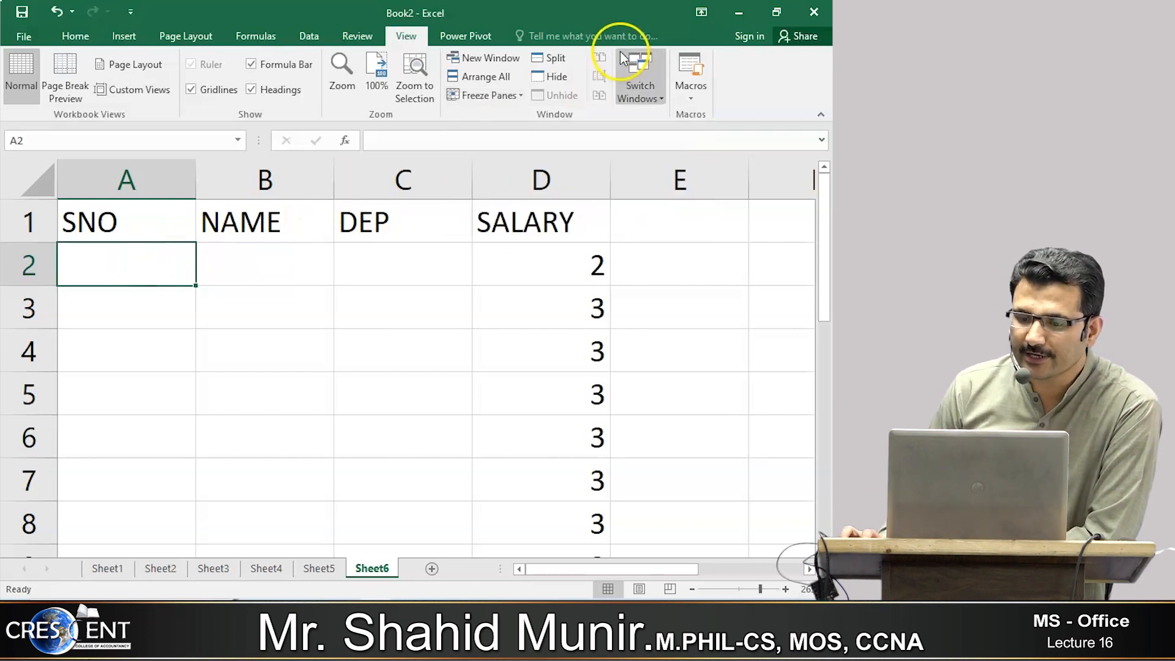
{"action": "left_click", "coordinate": [463, 98]}
{"action": "left_click", "coordinate": [482, 116]}
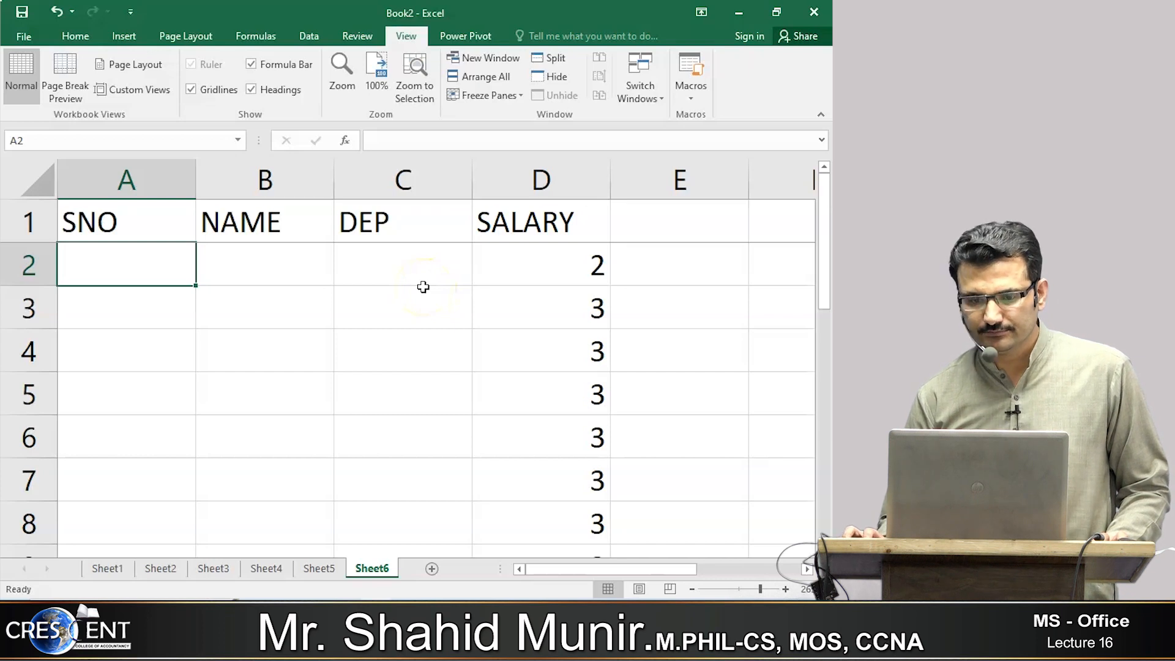
Step: Unfreeze the panes and look at the Freeze Panes options again
{"action": "left_click", "coordinate": [518, 98]}
{"action": "left_click", "coordinate": [498, 114]}
{"action": "left_click", "coordinate": [483, 93]}
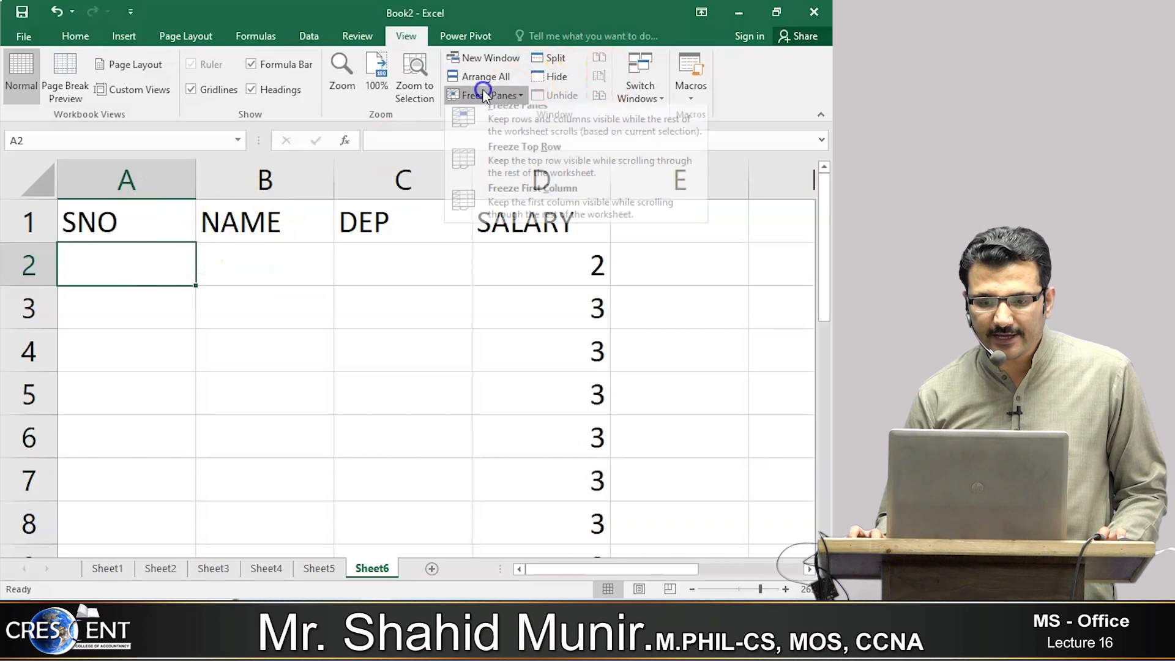
{"action": "left_click", "coordinate": [516, 174]}
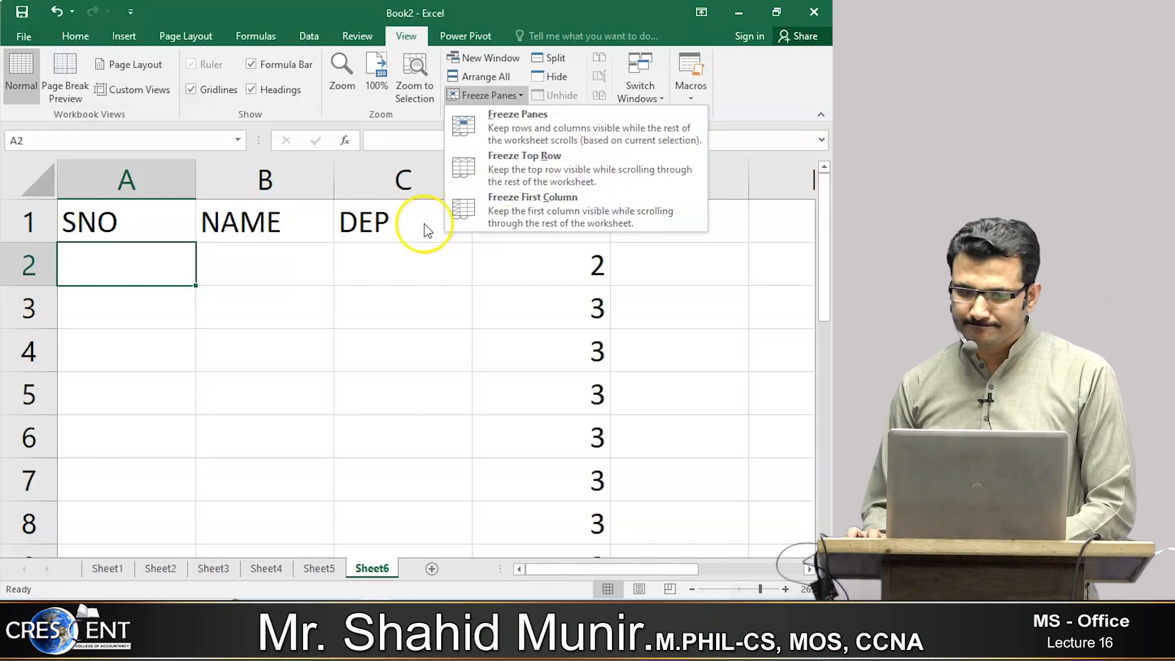
Step: Fill the whole heading row 1 with yellow
{"action": "left_click", "coordinate": [30, 218]}
{"action": "left_click", "coordinate": [76, 36]}
{"action": "left_click", "coordinate": [186, 92]}
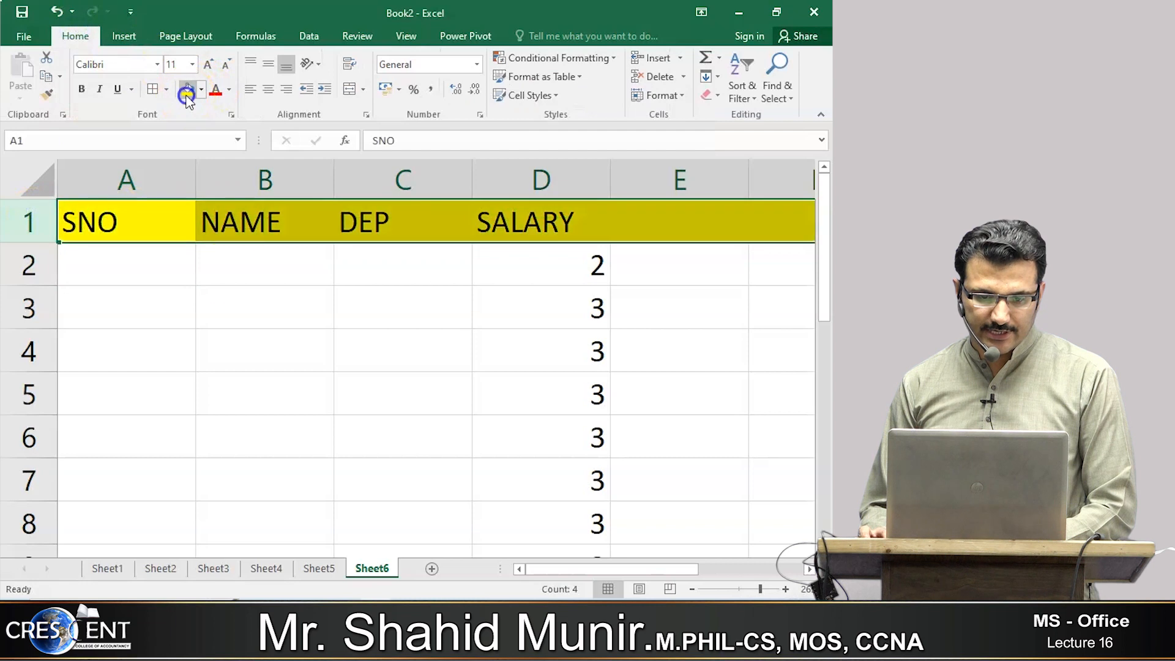
{"action": "left_click", "coordinate": [248, 353]}
Step: Freeze the top row so the yellow headings stay in view, and check it against the lower rows
{"action": "left_click", "coordinate": [127, 260]}
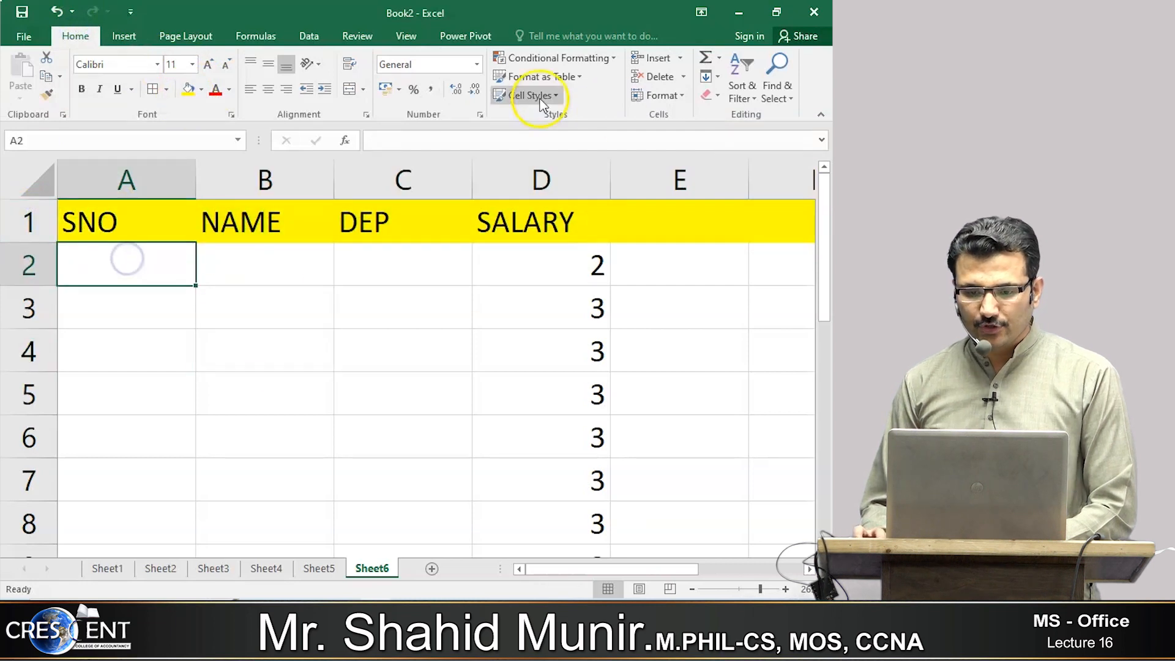
{"action": "left_click", "coordinate": [406, 35]}
{"action": "left_click", "coordinate": [506, 96]}
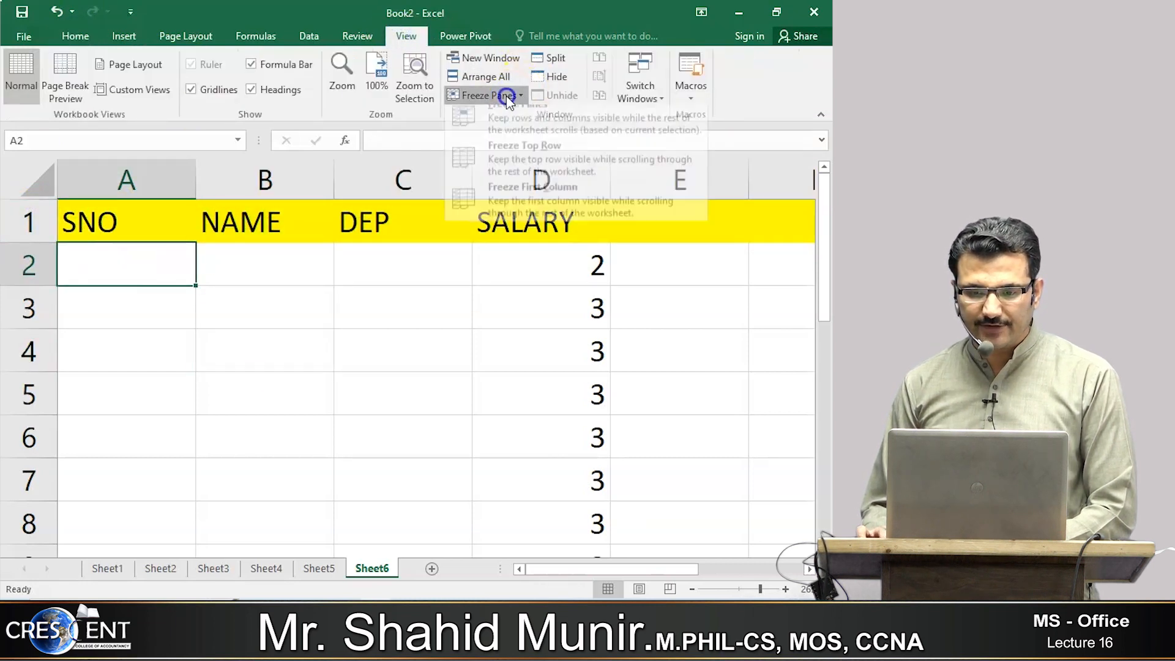
{"action": "left_click", "coordinate": [509, 158]}
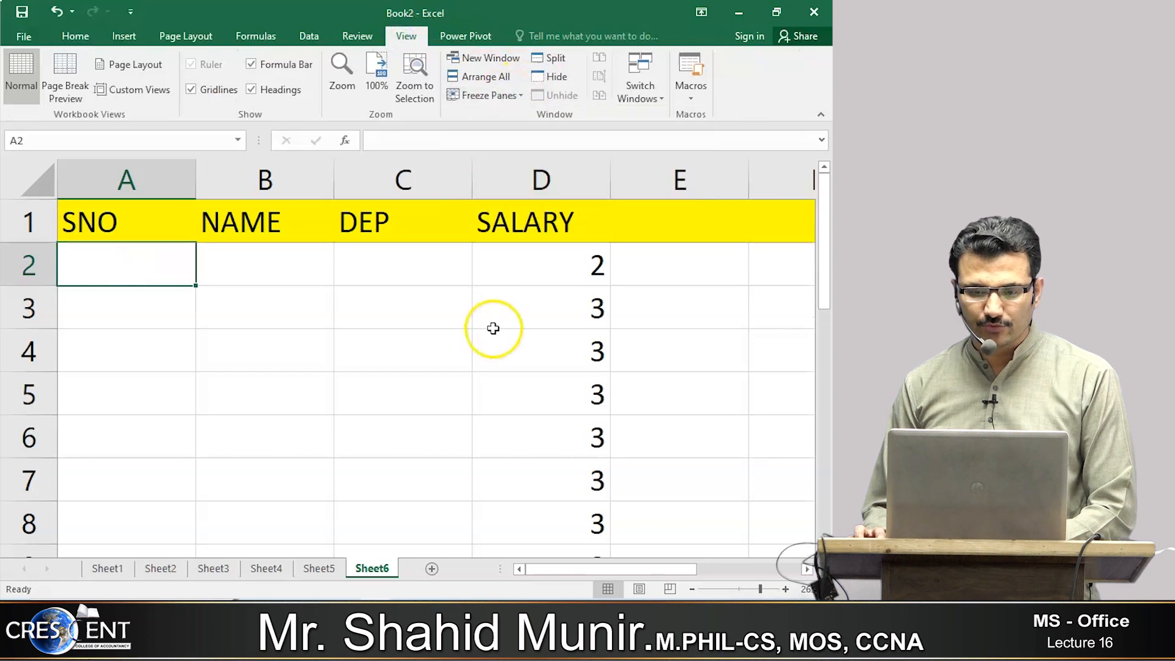
{"action": "scroll", "coordinate": [493, 329], "scroll_direction": "down", "scroll_amount": 5}
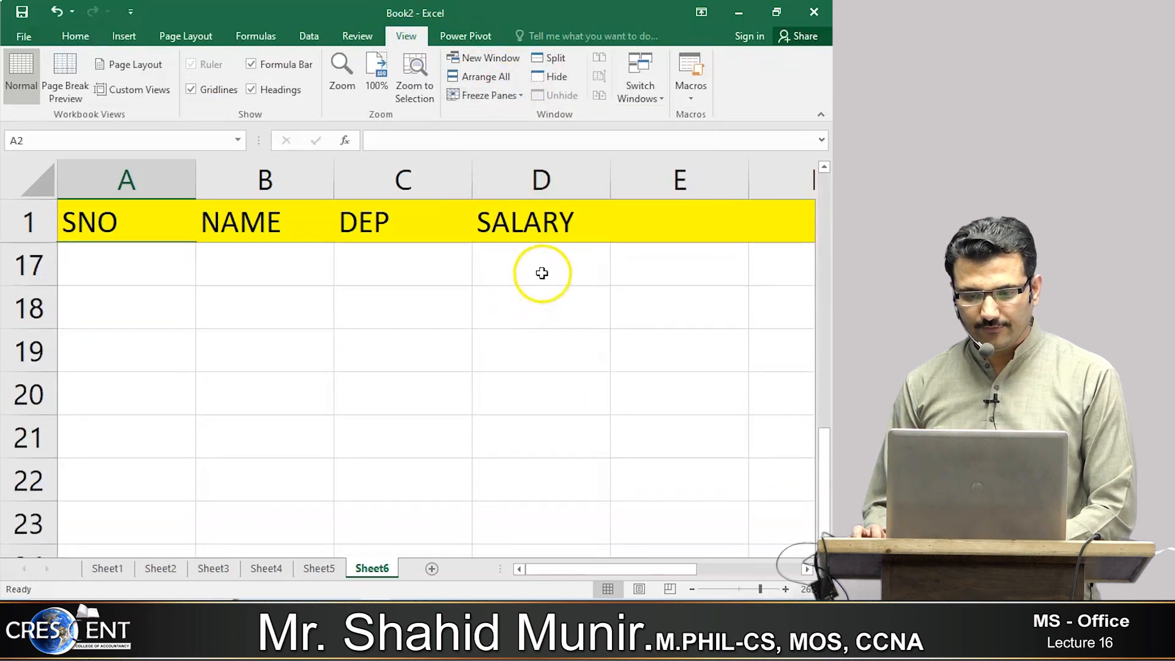
{"action": "scroll", "coordinate": [544, 279], "scroll_direction": "up", "scroll_amount": 2}
{"action": "scroll", "coordinate": [569, 355], "scroll_direction": "down", "scroll_amount": 1}
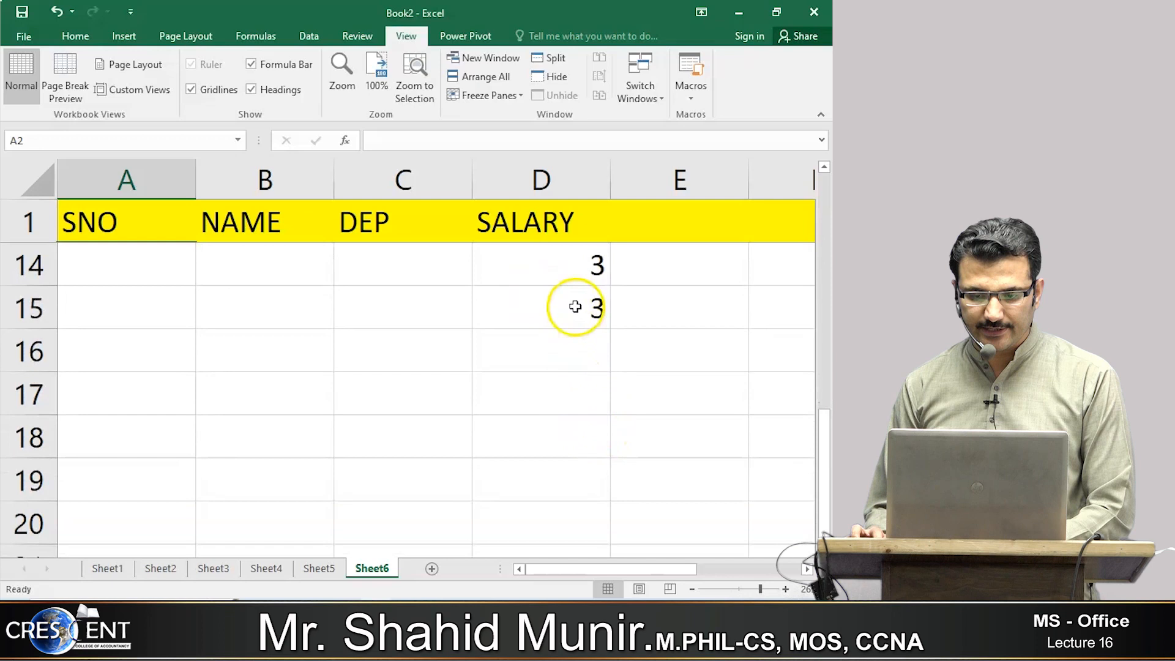
Step: Extend the SALARY column from D16 to D27 with 23 in D16 and 3 in the rest, and select heading row 1
{"action": "left_click", "coordinate": [576, 305]}
{"action": "key", "text": "Return"}
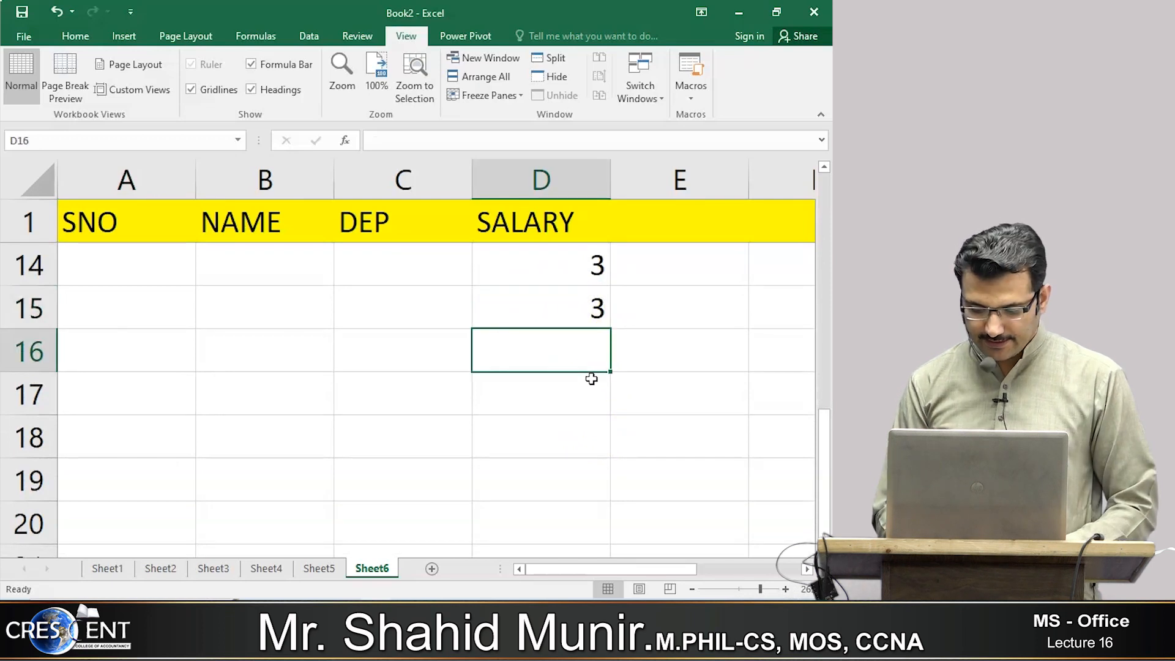
{"action": "type", "text": "23"}
{"action": "key", "text": "Return"}
{"action": "type", "text": "3"}
{"action": "key", "text": "Return"}
{"action": "type", "text": "3"}
{"action": "key", "text": "Return"}
{"action": "type", "text": "3"}
{"action": "key", "text": "Return"}
{"action": "type", "text": "3 3 3 3 3 3"}
{"action": "key", "text": "Return"}
{"action": "type", "text": "3"}
{"action": "key", "text": "Return"}
{"action": "type", "text": "3"}
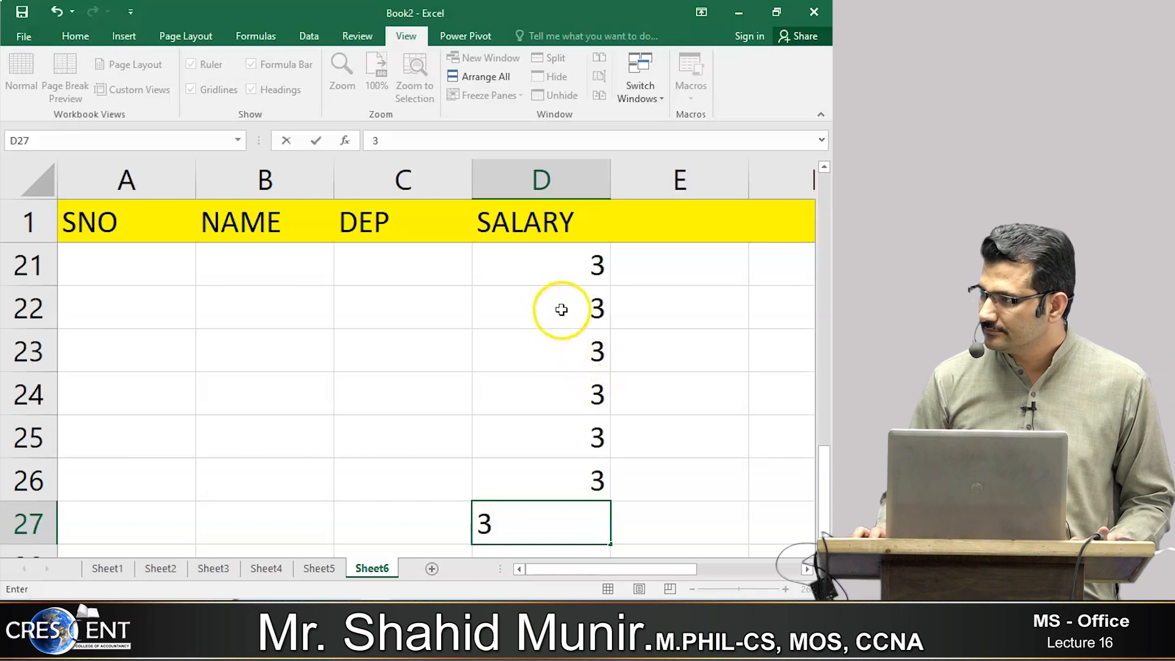
{"action": "left_click", "coordinate": [27, 224]}
{"action": "scroll", "coordinate": [91, 309], "scroll_direction": "up", "scroll_amount": 6}
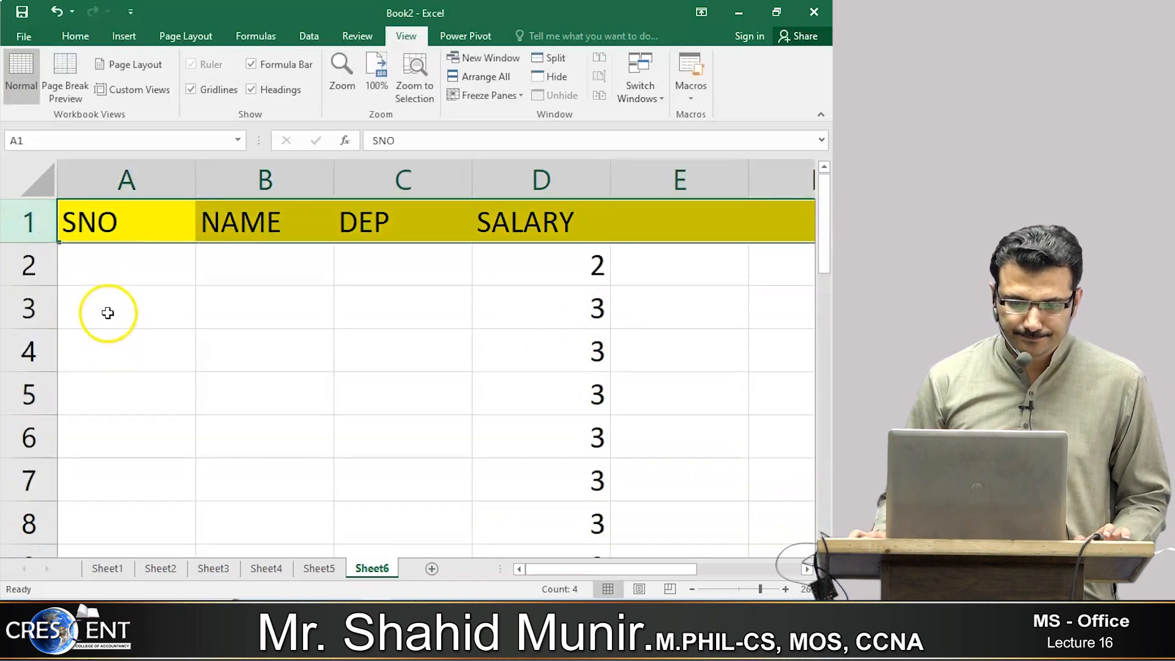
Step: Copy heading row 1 and paste it transposed from cell A3 down column A, keeping its yellow fill
{"action": "key", "text": "ctrl+c"}
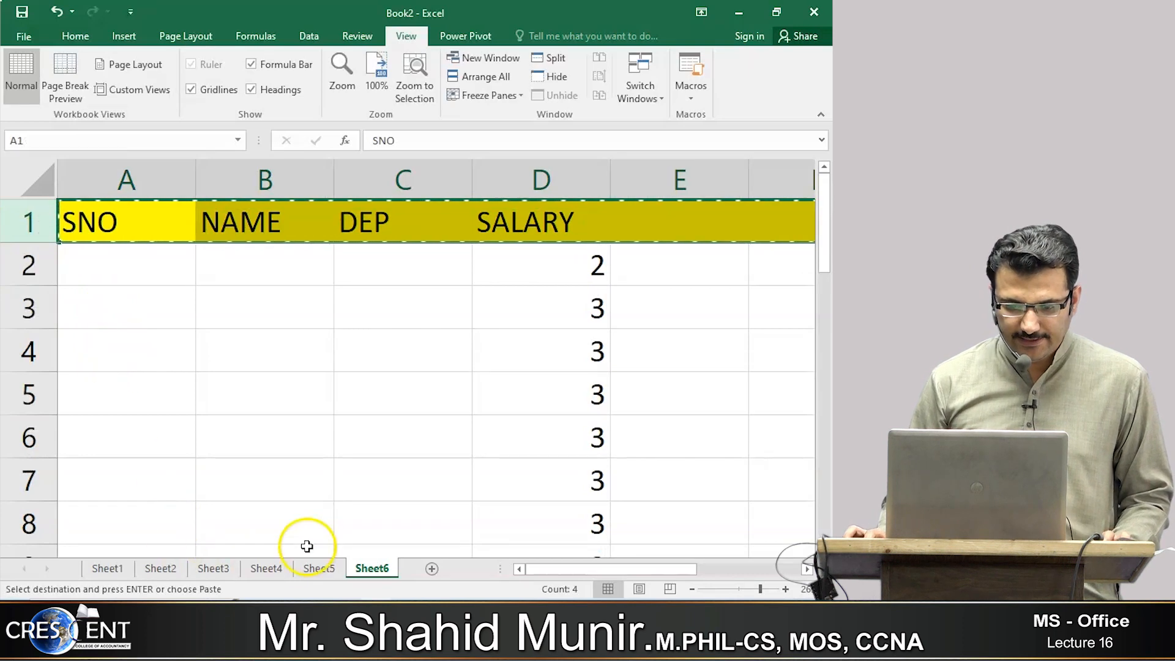
{"action": "scroll", "coordinate": [204, 411], "scroll_direction": "down", "scroll_amount": 3}
{"action": "scroll", "coordinate": [204, 409], "scroll_direction": "down", "scroll_amount": 1}
{"action": "scroll", "coordinate": [204, 408], "scroll_direction": "up", "scroll_amount": 4}
{"action": "left_click", "coordinate": [120, 297]}
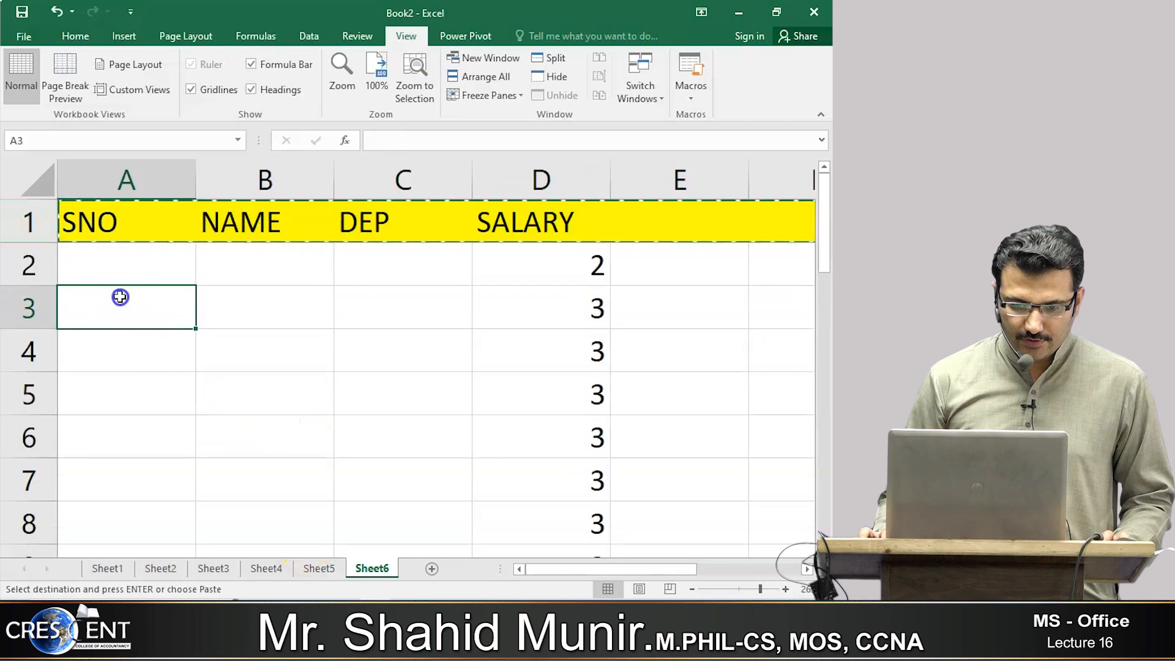
{"action": "left_click", "coordinate": [66, 35]}
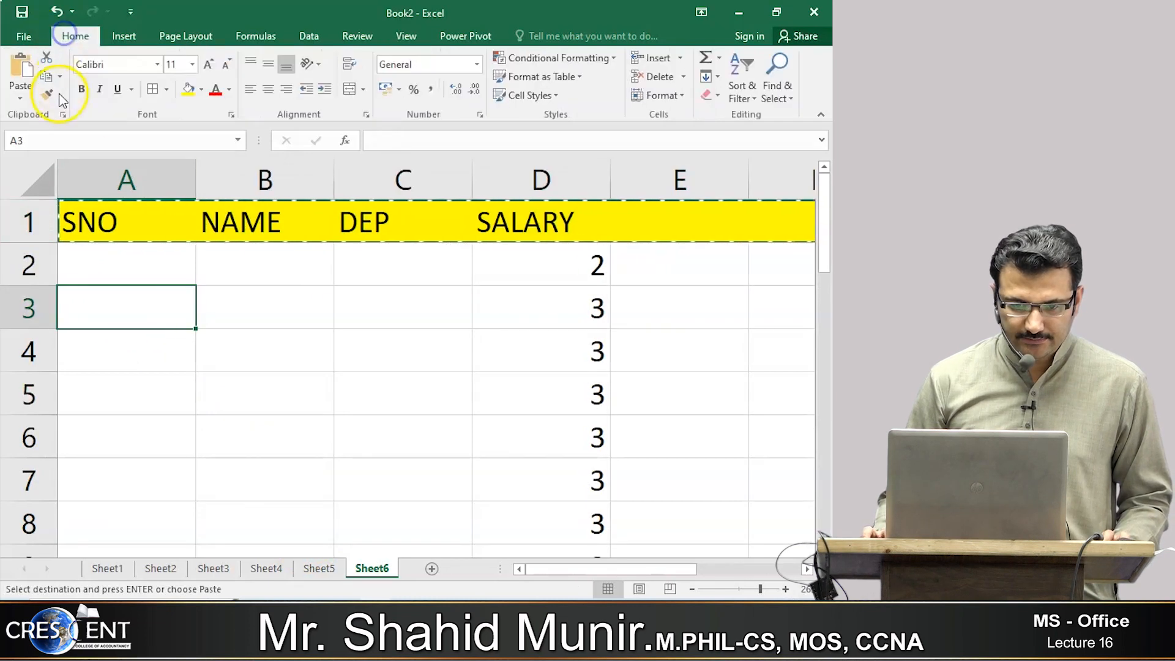
{"action": "left_click", "coordinate": [21, 95]}
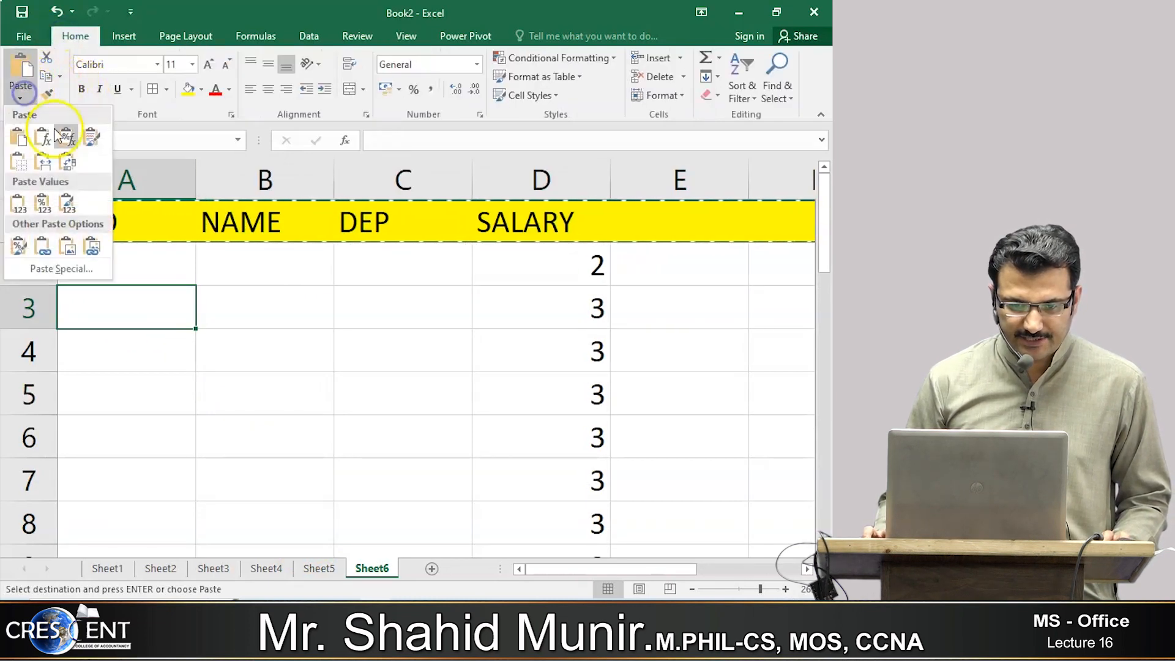
{"action": "left_click", "coordinate": [65, 164]}
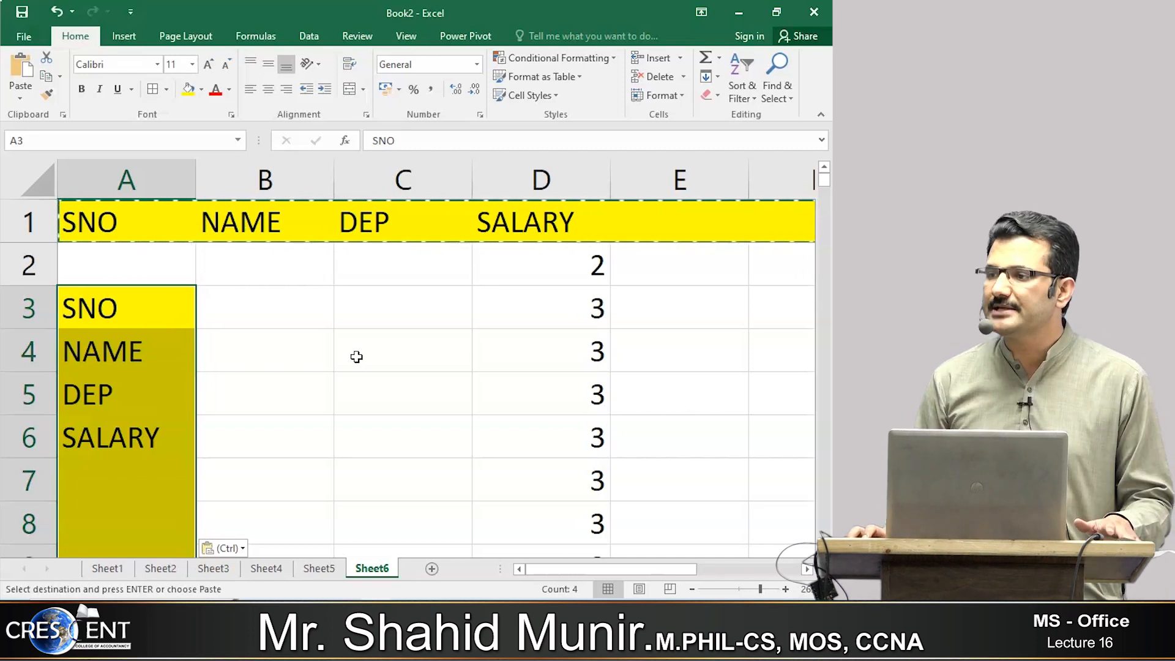
{"action": "key", "text": "Escape"}
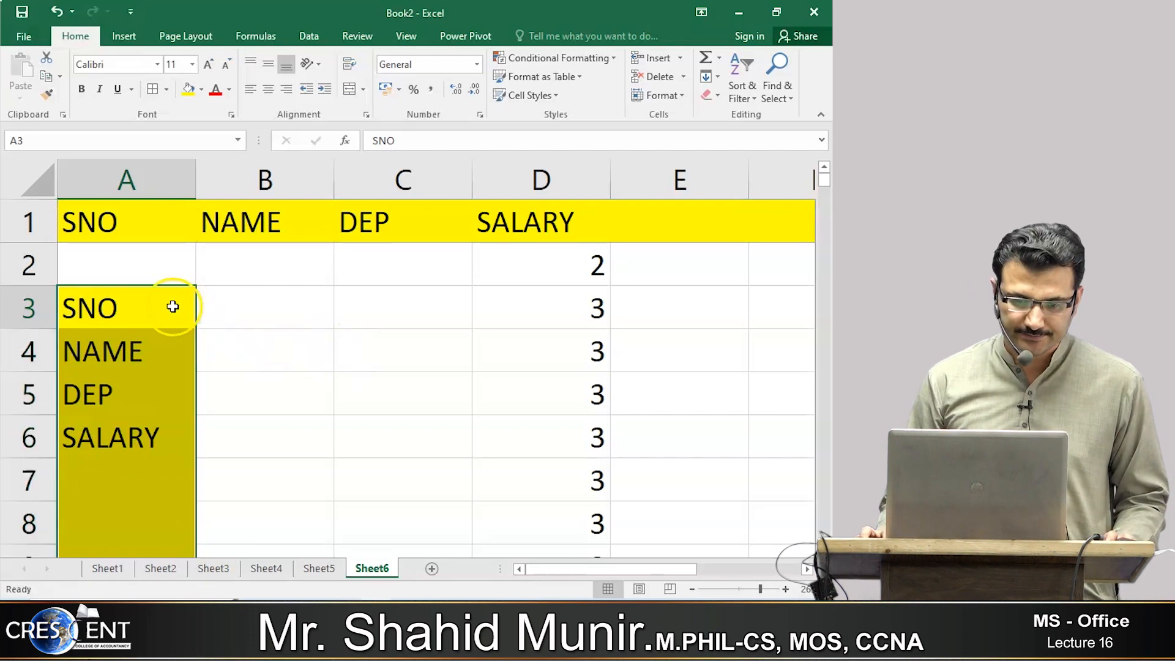
Step: Scroll through the rows under the frozen headings, and unfreeze the panes
{"action": "left_click", "coordinate": [173, 306]}
{"action": "scroll", "coordinate": [173, 385], "scroll_direction": "down", "scroll_amount": 1}
{"action": "scroll", "coordinate": [173, 384], "scroll_direction": "up", "scroll_amount": 1}
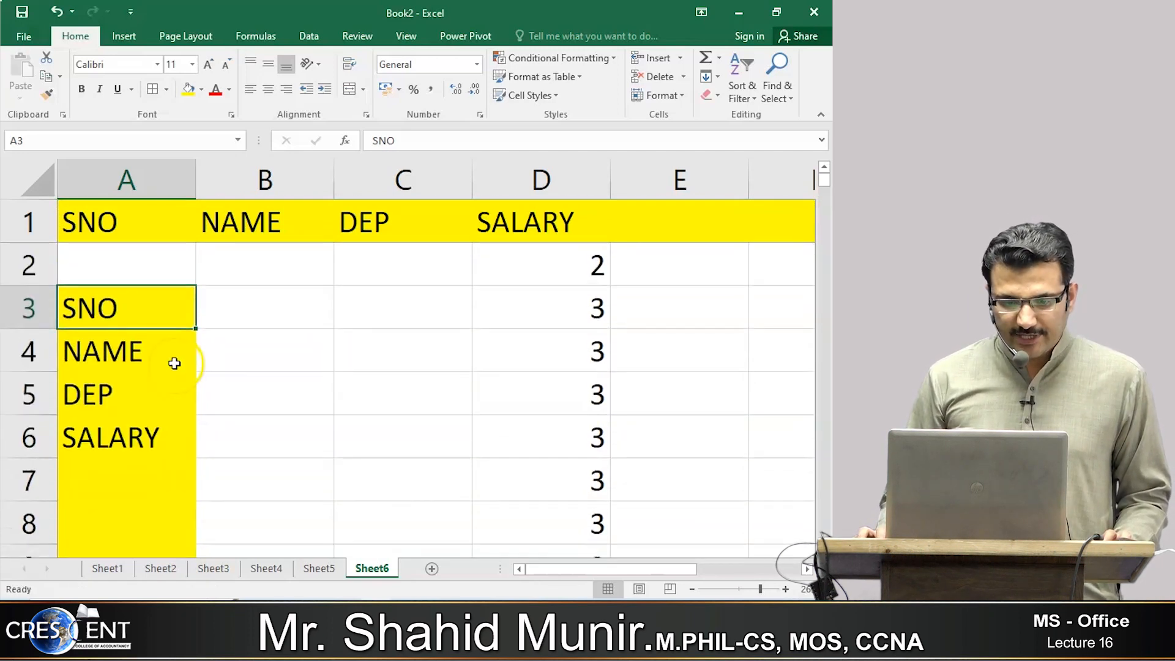
{"action": "scroll", "coordinate": [174, 362], "scroll_direction": "down", "scroll_amount": 1}
{"action": "scroll", "coordinate": [175, 363], "scroll_direction": "down", "scroll_amount": 1}
{"action": "scroll", "coordinate": [176, 359], "scroll_direction": "up", "scroll_amount": 1}
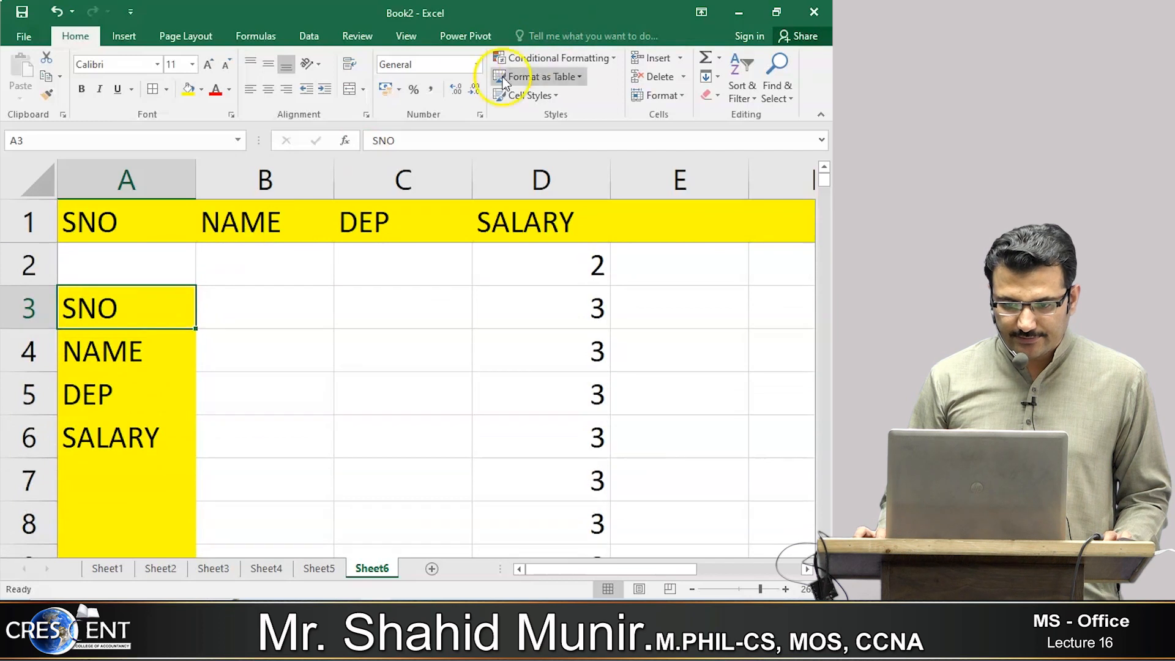
{"action": "left_click", "coordinate": [407, 37]}
{"action": "left_click", "coordinate": [487, 96]}
{"action": "left_click", "coordinate": [493, 118]}
{"action": "scroll", "coordinate": [330, 351], "scroll_direction": "down", "scroll_amount": 1}
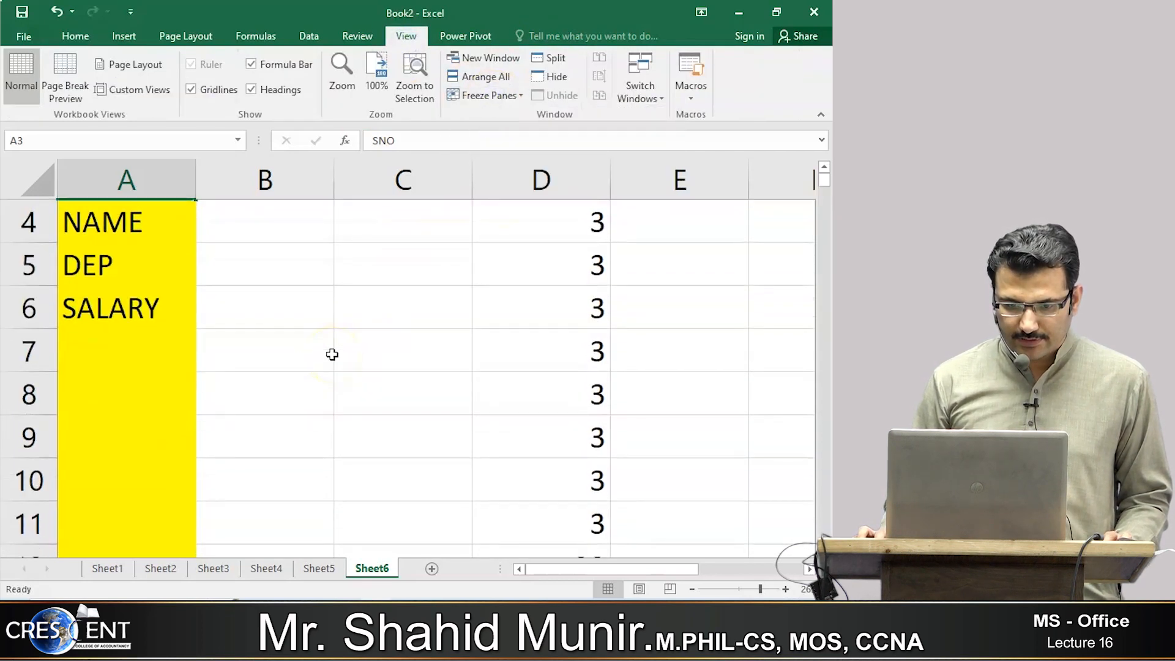
{"action": "scroll", "coordinate": [332, 354], "scroll_direction": "up", "scroll_amount": 1}
{"action": "left_click", "coordinate": [824, 550]}
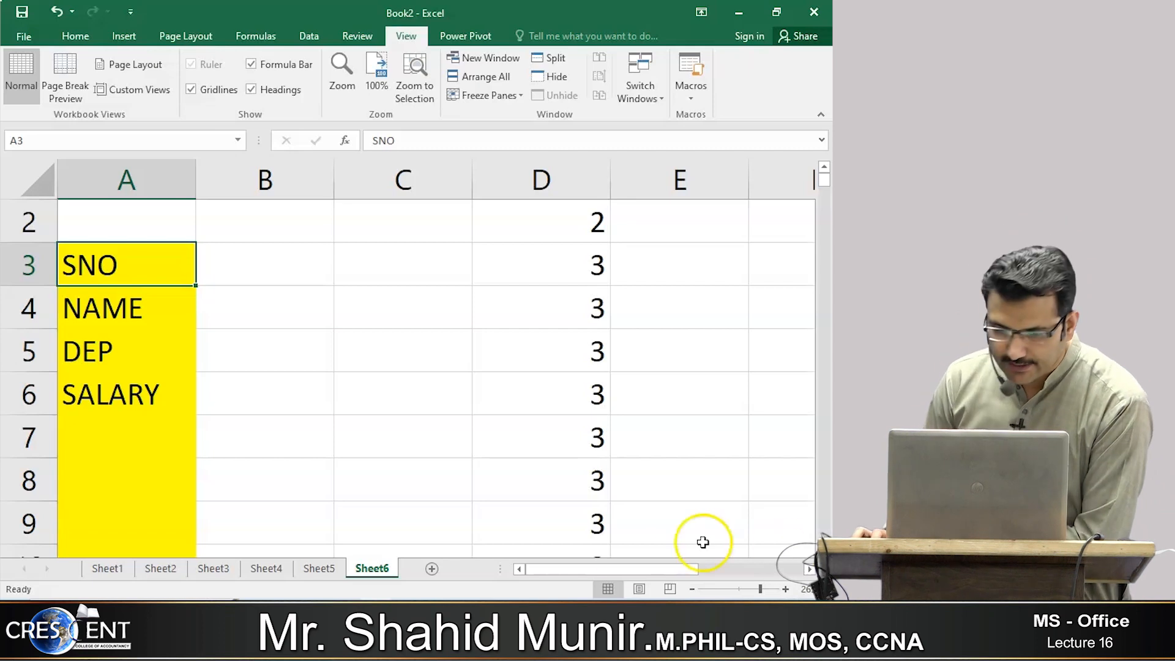
Step: Enter 3 repeatedly across row 6, from B6 out to S6, and return to A6
{"action": "left_click", "coordinate": [294, 392]}
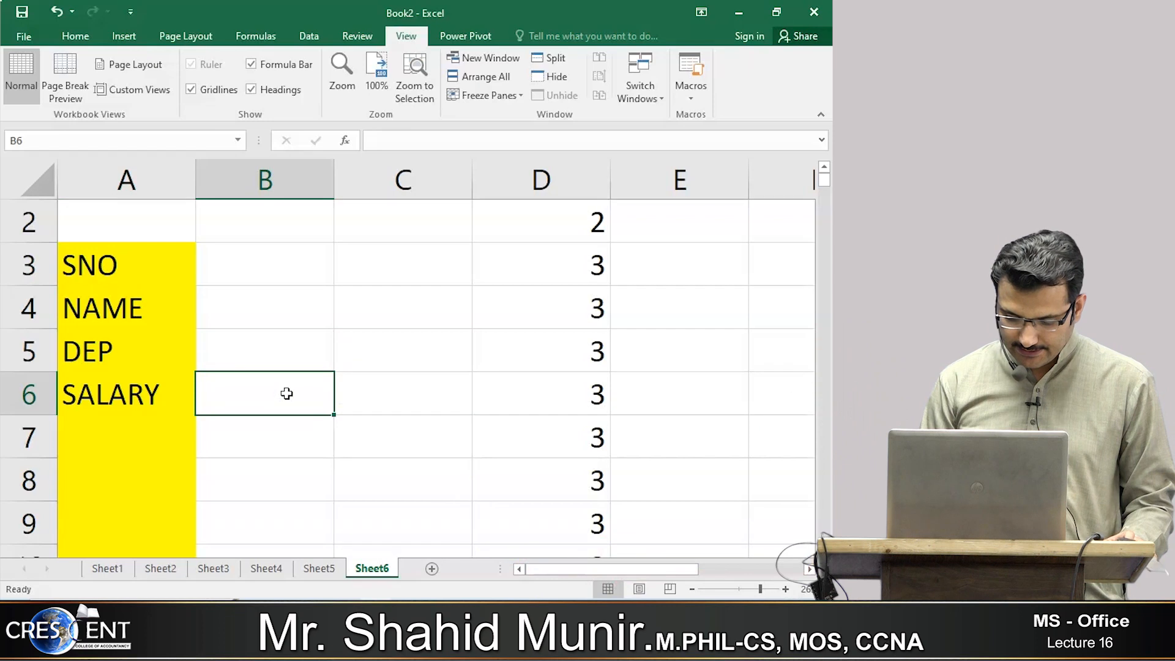
{"action": "type", "text": "3"}
{"action": "key", "text": "Tab"}
{"action": "type", "text": "3"}
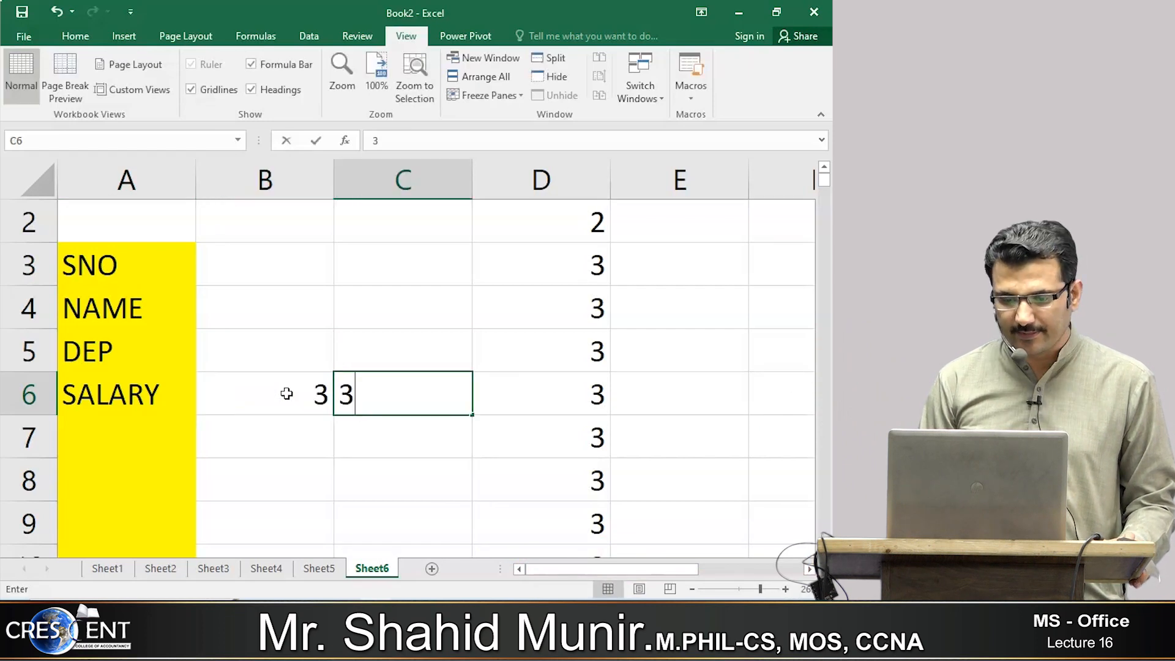
{"action": "key", "text": "Tab"}
{"action": "type", "text": "3\t3\t3\t"}
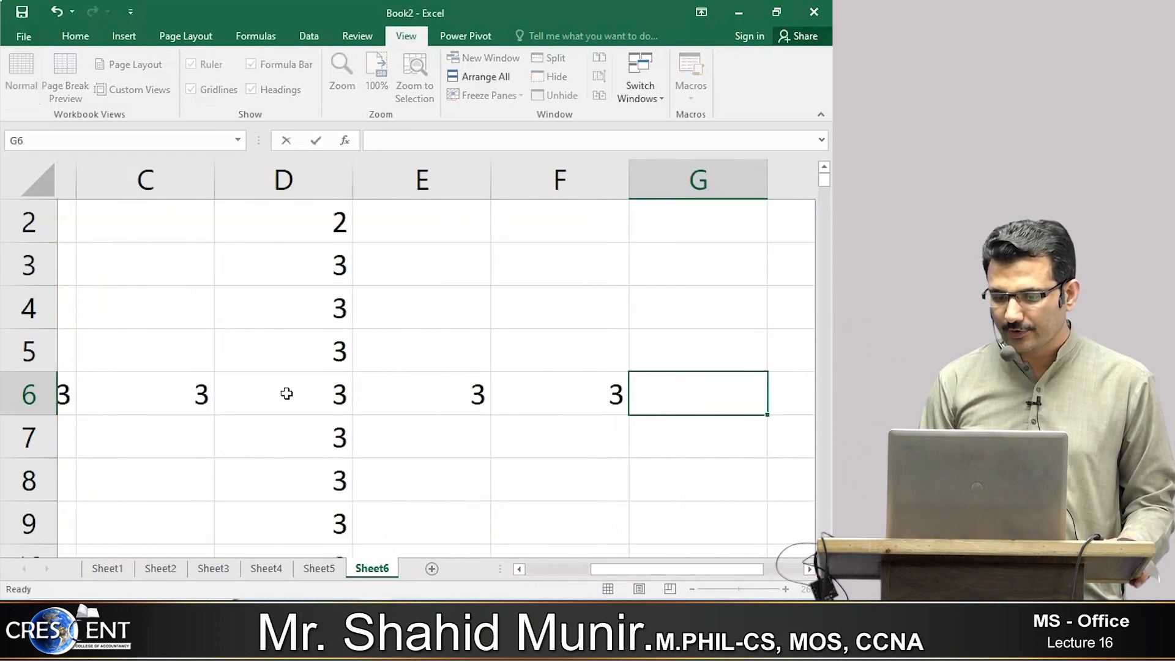
{"action": "type", "text": "3\t3\t3\t3\t3\t3\t3\t3\t3\t3\t3"}
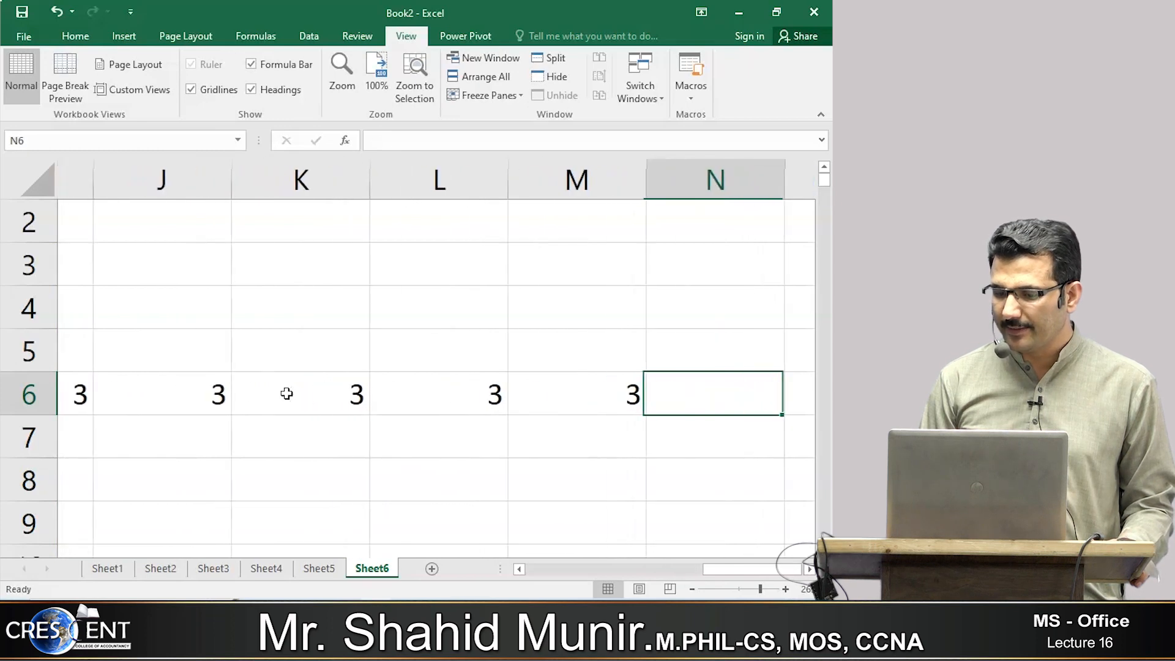
{"action": "type", "text": "\t3\t3"}
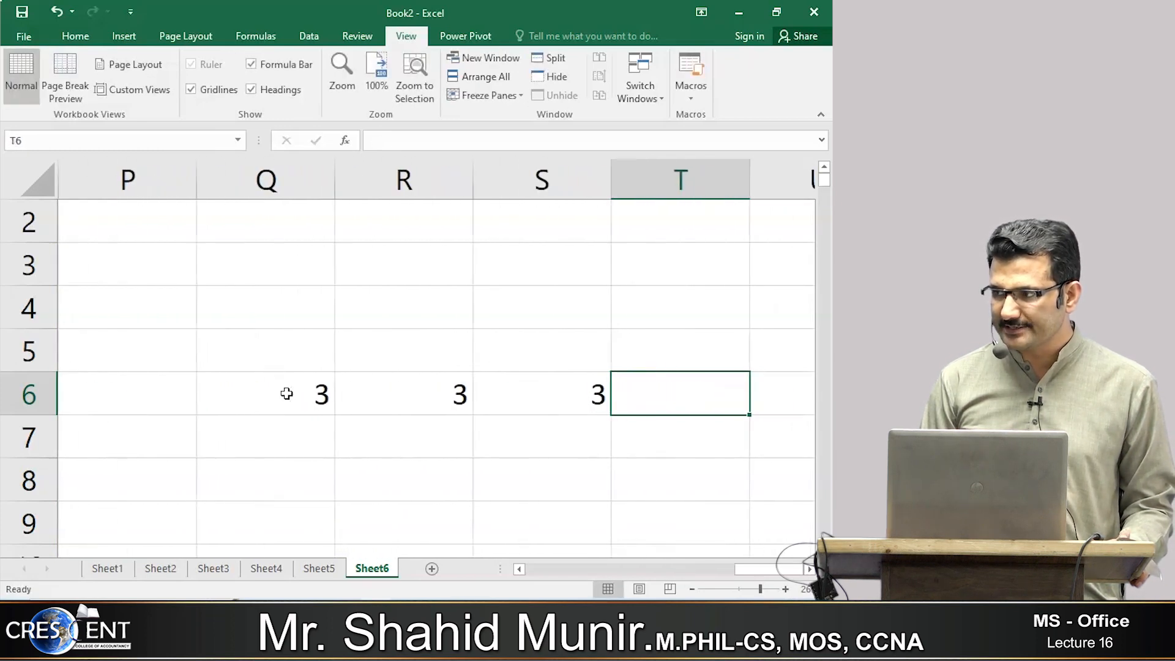
{"action": "key", "text": "Left"}
{"action": "key", "text": "Left"}
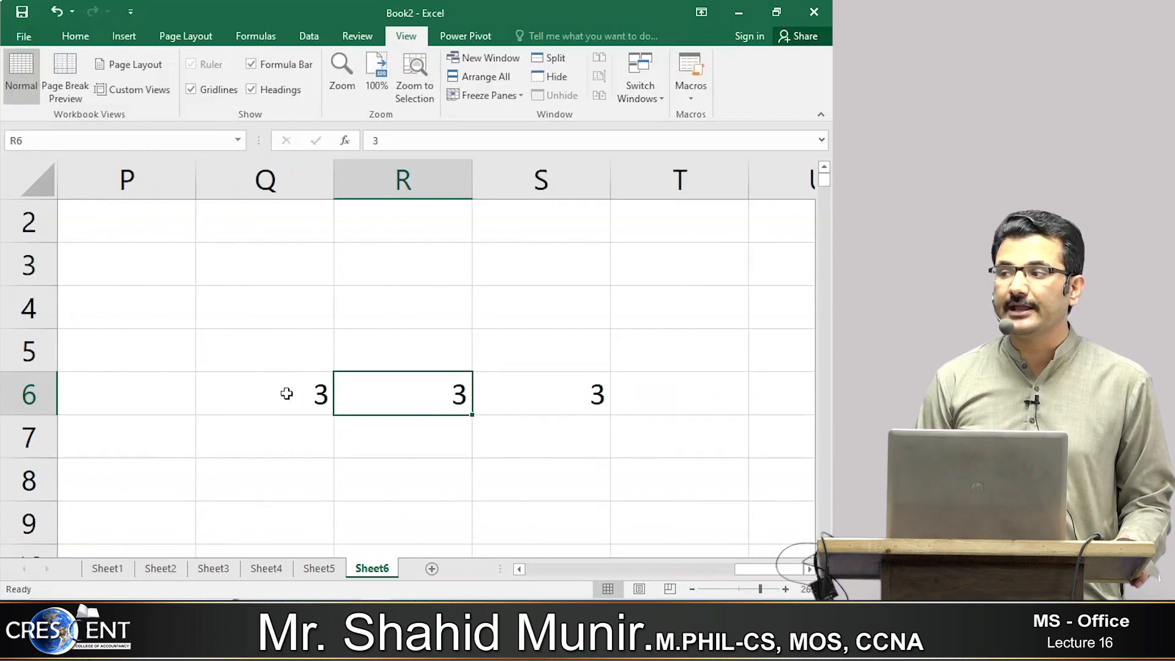
{"action": "key", "text": "Left"}
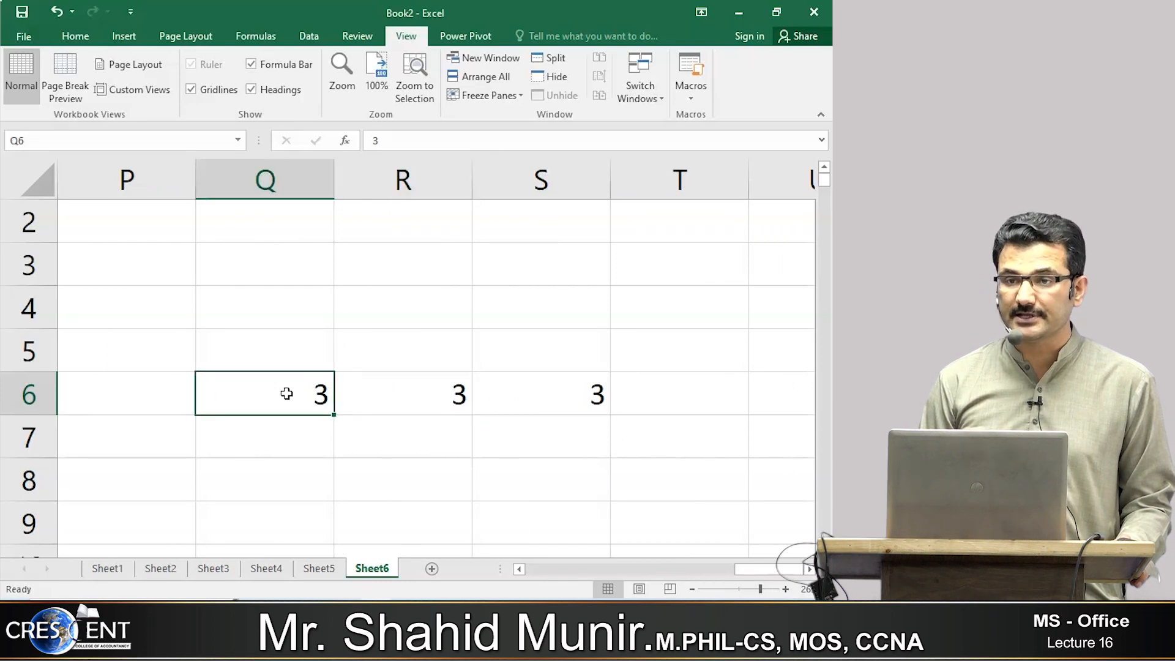
{"action": "key", "text": "ctrl+Left"}
{"action": "key", "text": "Left"}
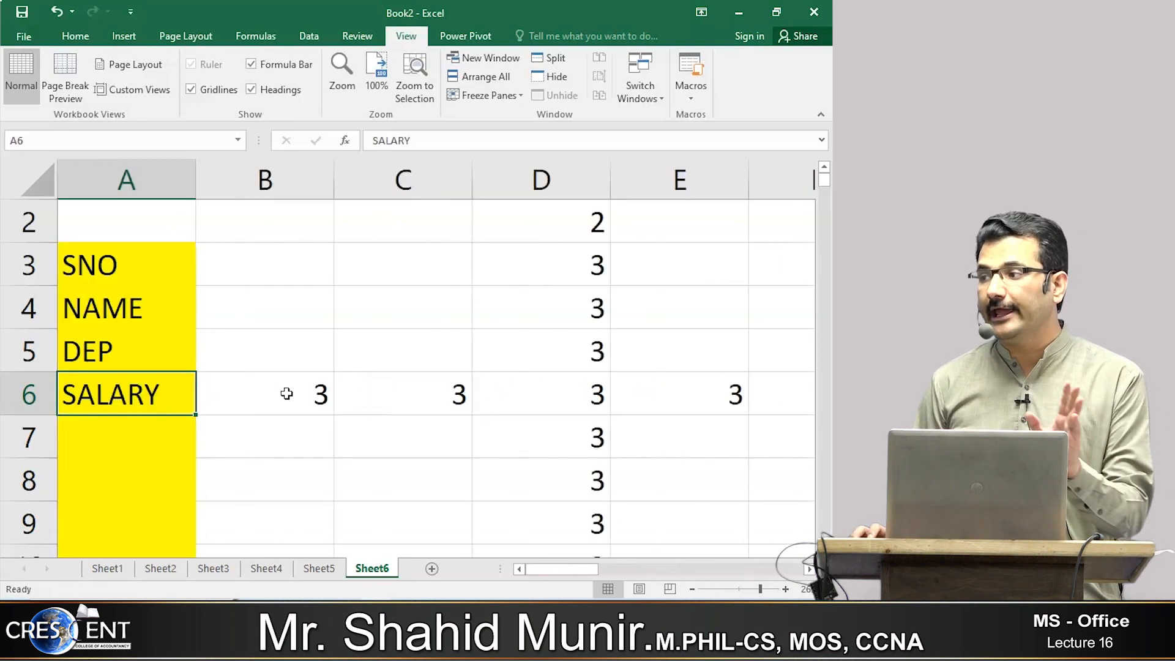
Step: Look at the Freeze Panes options, and select the NAME heading in B1
{"action": "left_click", "coordinate": [483, 95]}
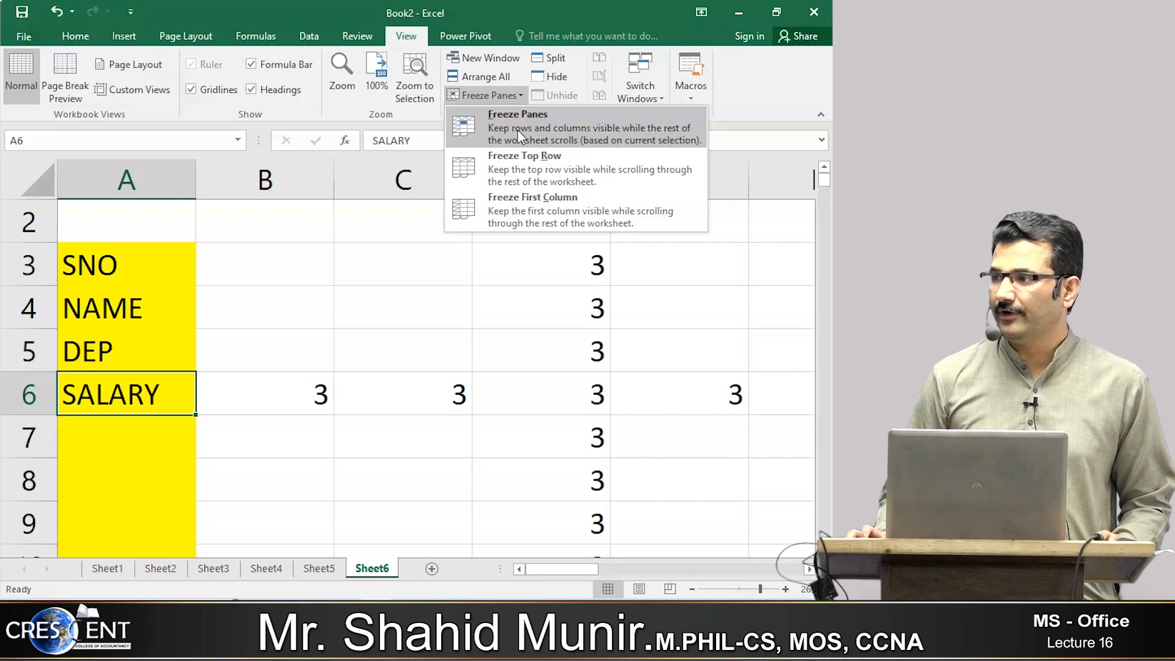
{"action": "left_click", "coordinate": [255, 219]}
{"action": "left_click", "coordinate": [255, 219]}
{"action": "scroll", "coordinate": [254, 219], "scroll_direction": "up", "scroll_amount": 1}
{"action": "left_click", "coordinate": [255, 221]}
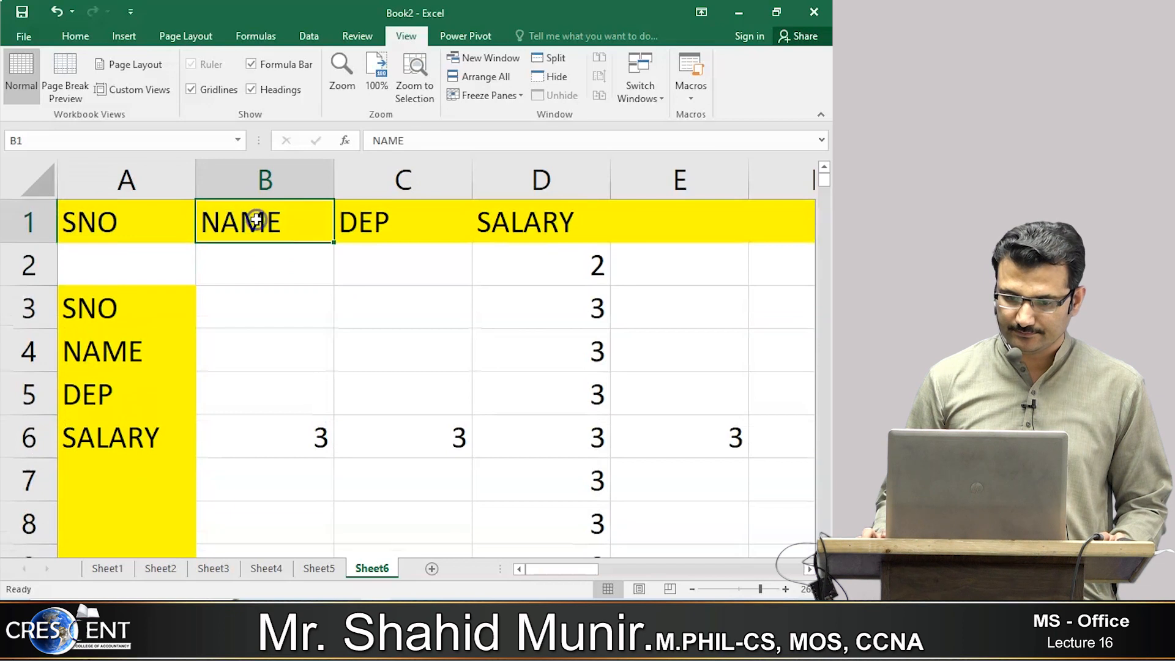
Step: Try to freeze the first column, and move across row 3 to G3 and back to A3 to test it
{"action": "left_click", "coordinate": [498, 96]}
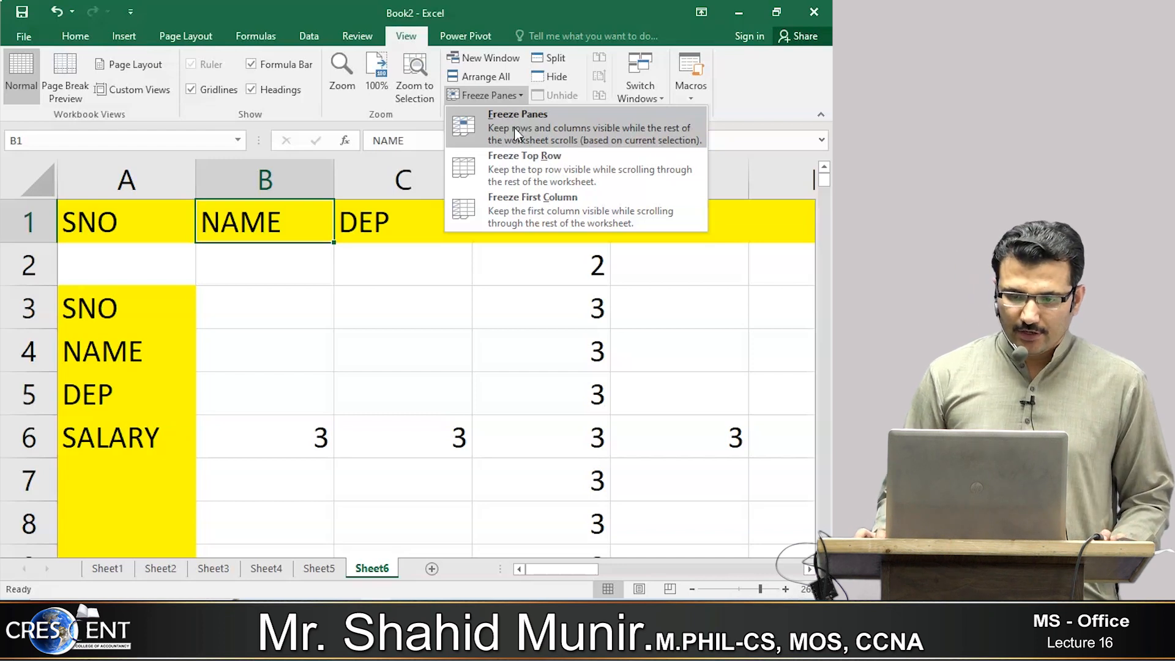
{"action": "left_click", "coordinate": [561, 210]}
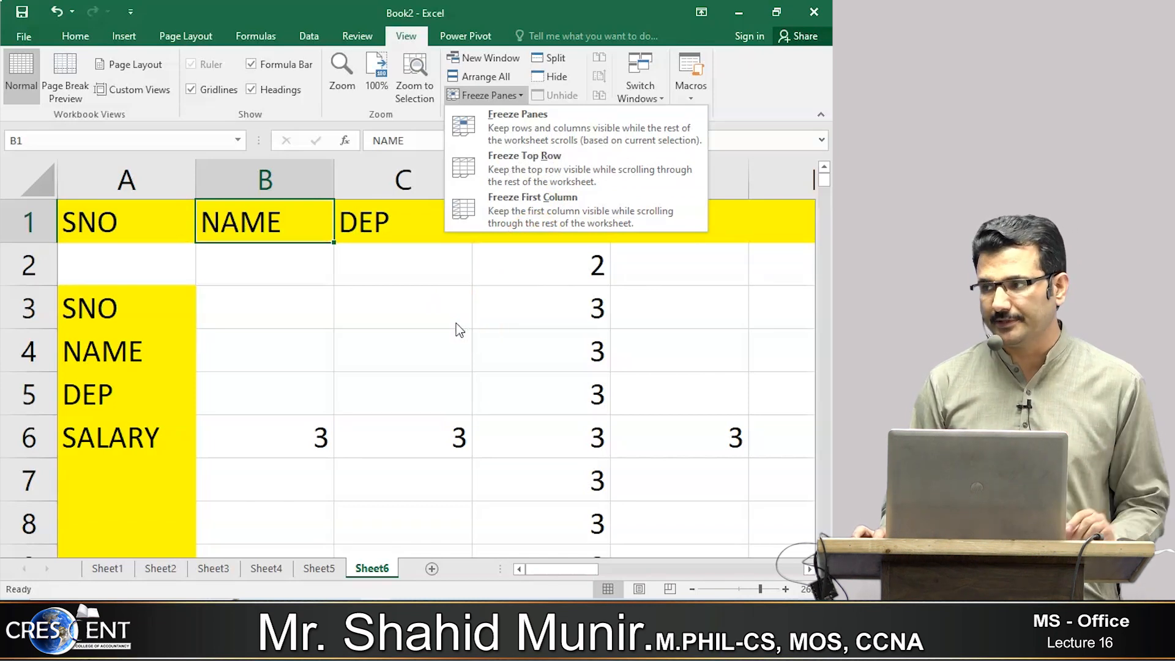
{"action": "left_click", "coordinate": [580, 212]}
{"action": "left_click", "coordinate": [627, 306]}
{"action": "key", "text": "Right"}
{"action": "key", "text": "Right"}
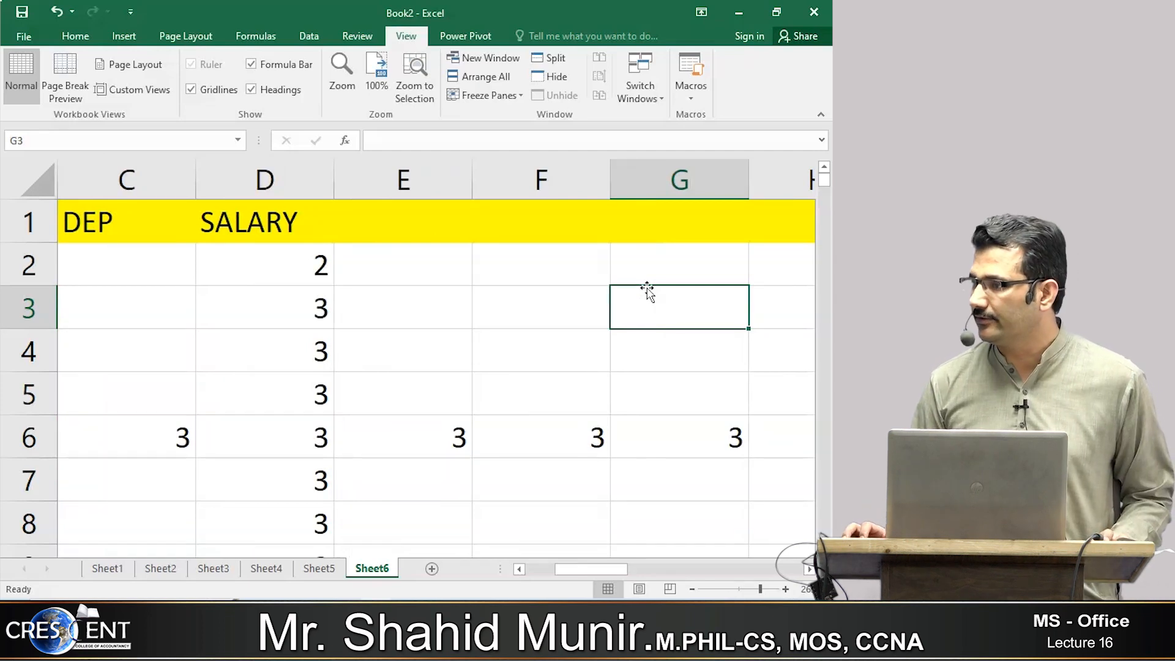
{"action": "key", "text": "Left"}
{"action": "key", "text": "Left"}
{"action": "key", "text": "Left"}
{"action": "key", "text": "Left"}
{"action": "key", "text": "Left"}
{"action": "key", "text": "Left"}
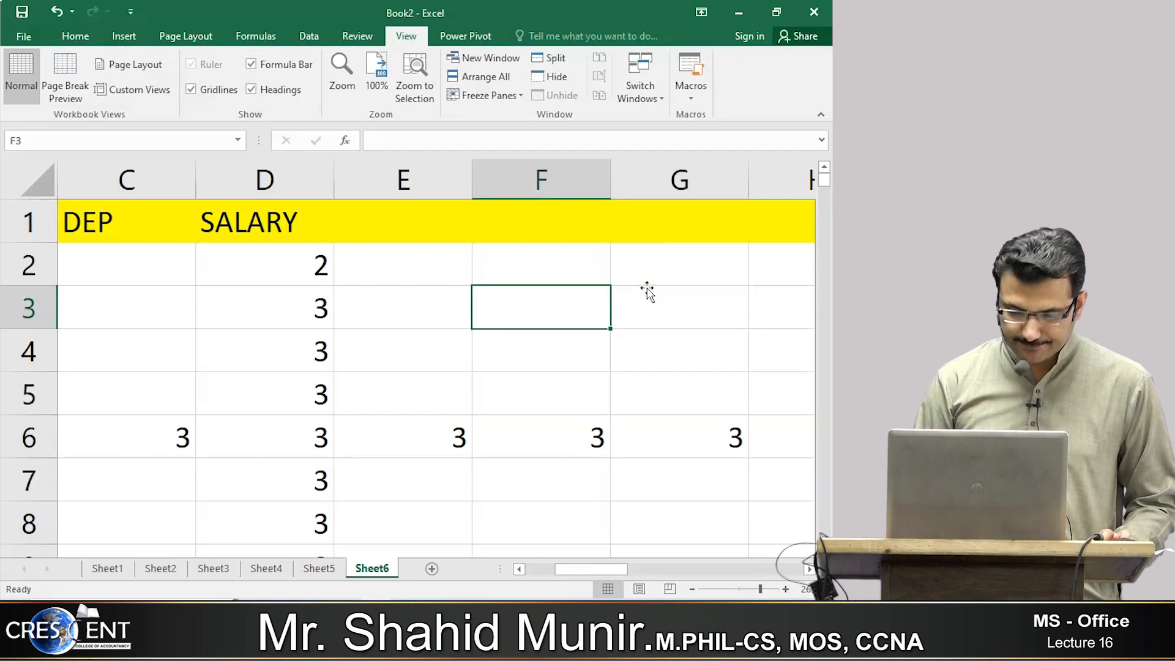
Step: Review the three Freeze Panes options once more, close them without choosing one, and select cell C3
{"action": "left_click", "coordinate": [493, 96]}
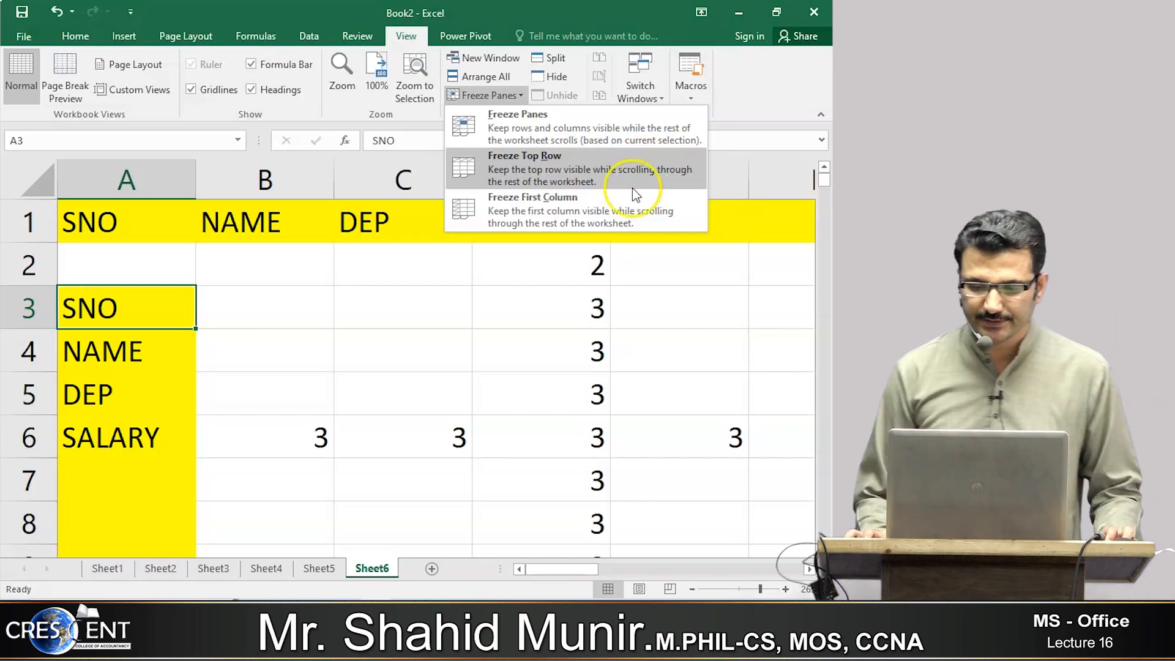
{"action": "left_click", "coordinate": [432, 294]}
{"action": "left_click", "coordinate": [418, 320]}
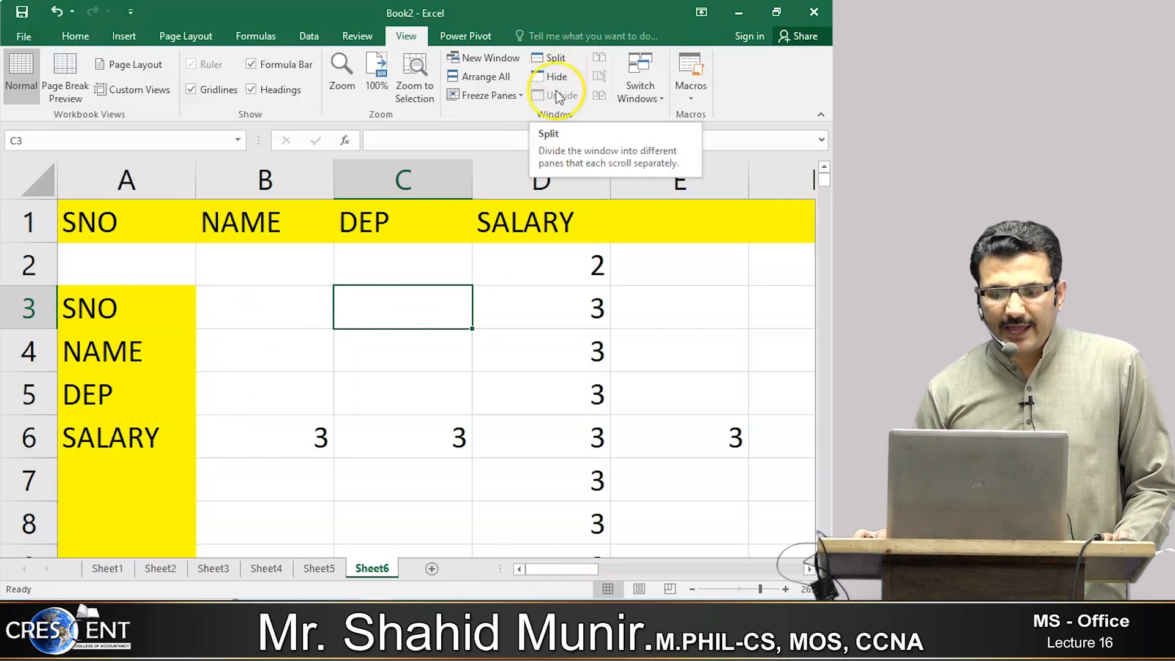
Step: Add a new worksheet after Sheet6, and select its columns A, B and C one at a time
{"action": "left_click", "coordinate": [432, 569]}
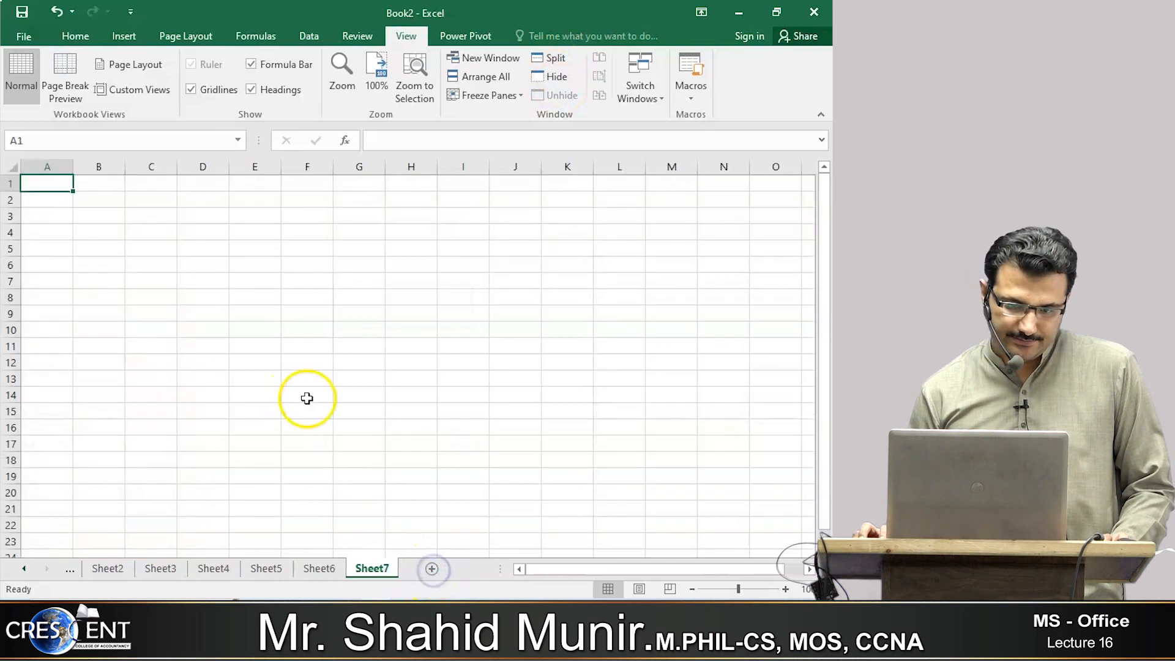
{"action": "left_click", "coordinate": [49, 168]}
{"action": "left_click", "coordinate": [95, 168]}
{"action": "left_click", "coordinate": [140, 171]}
{"action": "left_click", "coordinate": [48, 171]}
{"action": "left_click", "coordinate": [86, 171]}
{"action": "left_click", "coordinate": [145, 173]}
{"action": "left_click", "coordinate": [58, 173]}
{"action": "left_click", "coordinate": [86, 169]}
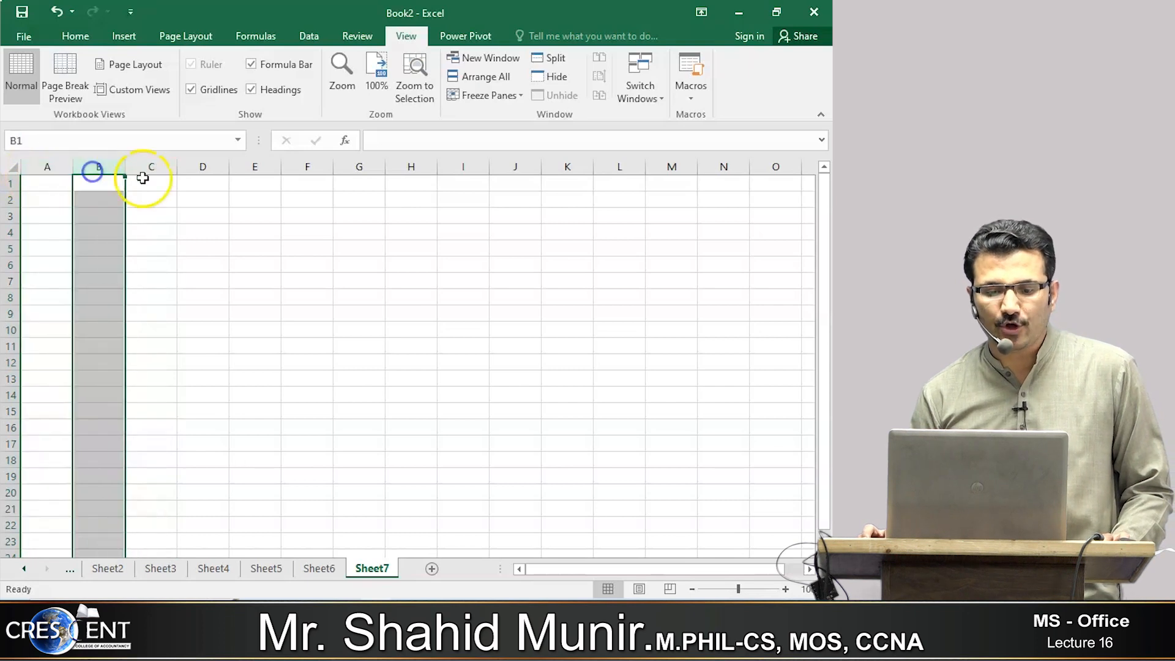
{"action": "left_click", "coordinate": [150, 169]}
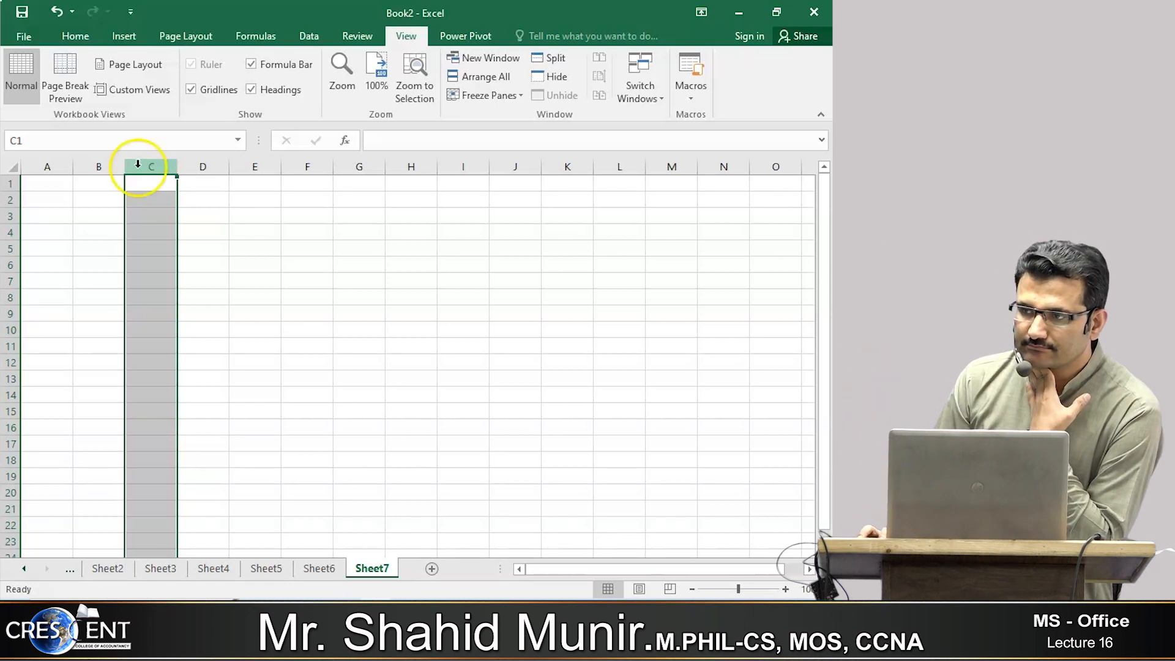
{"action": "left_click", "coordinate": [64, 164]}
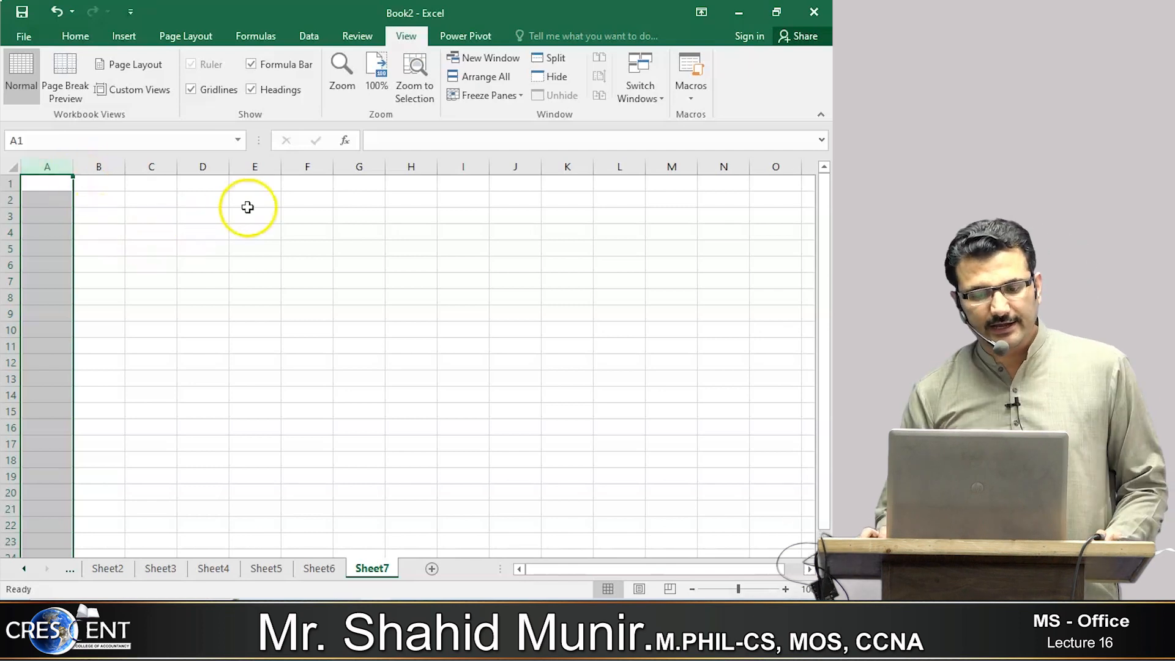
Step: Split the window vertically before column H from cell H1, and select a cell in each pane
{"action": "left_click", "coordinate": [317, 183]}
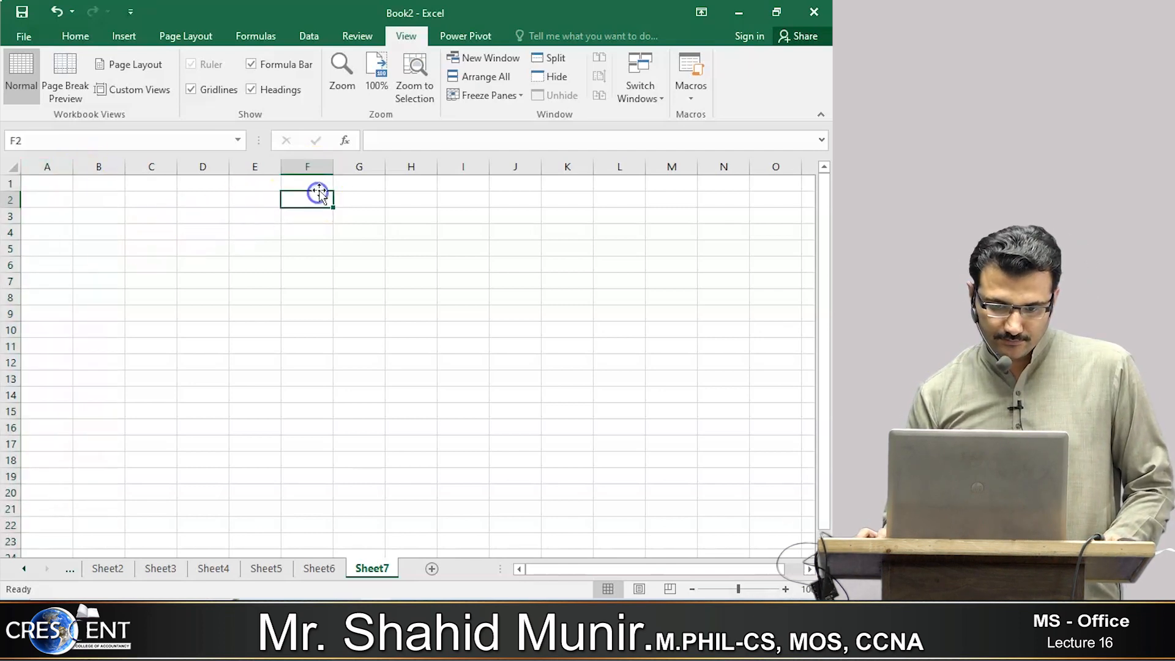
{"action": "left_click", "coordinate": [366, 182]}
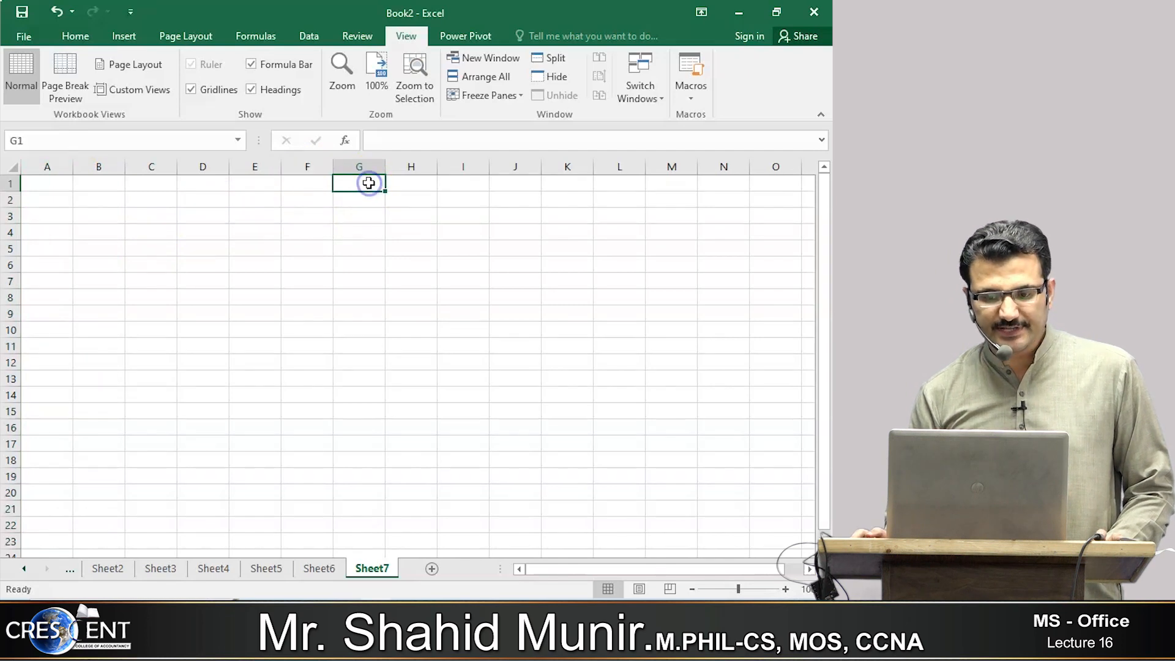
{"action": "left_click", "coordinate": [397, 181]}
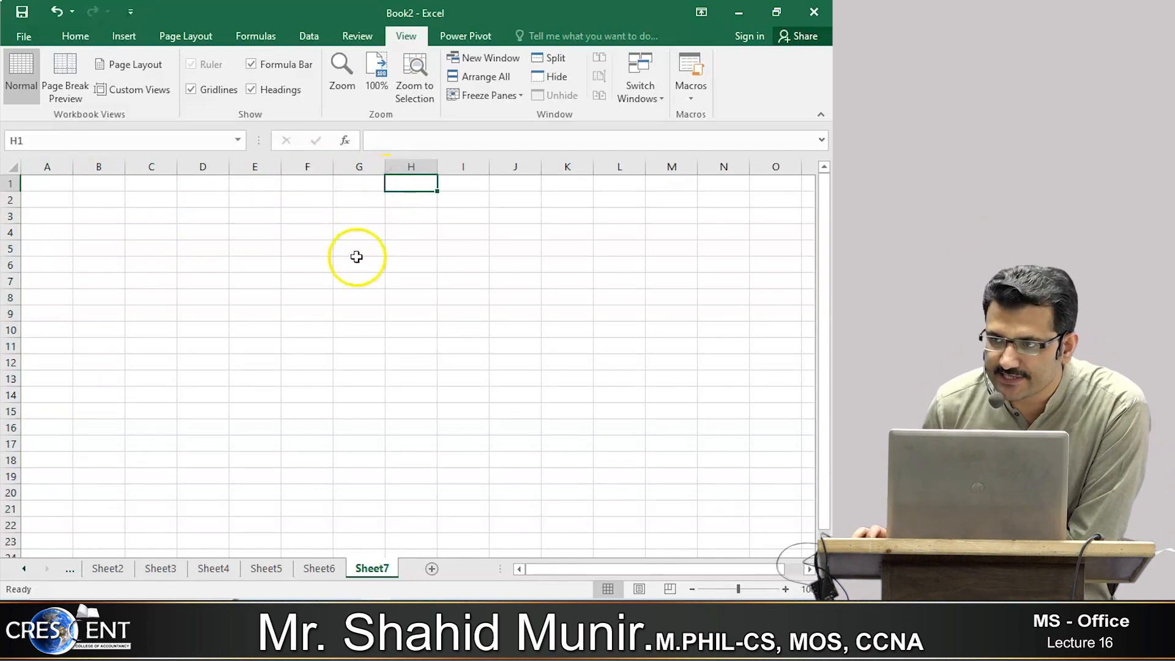
{"action": "left_click", "coordinate": [556, 59]}
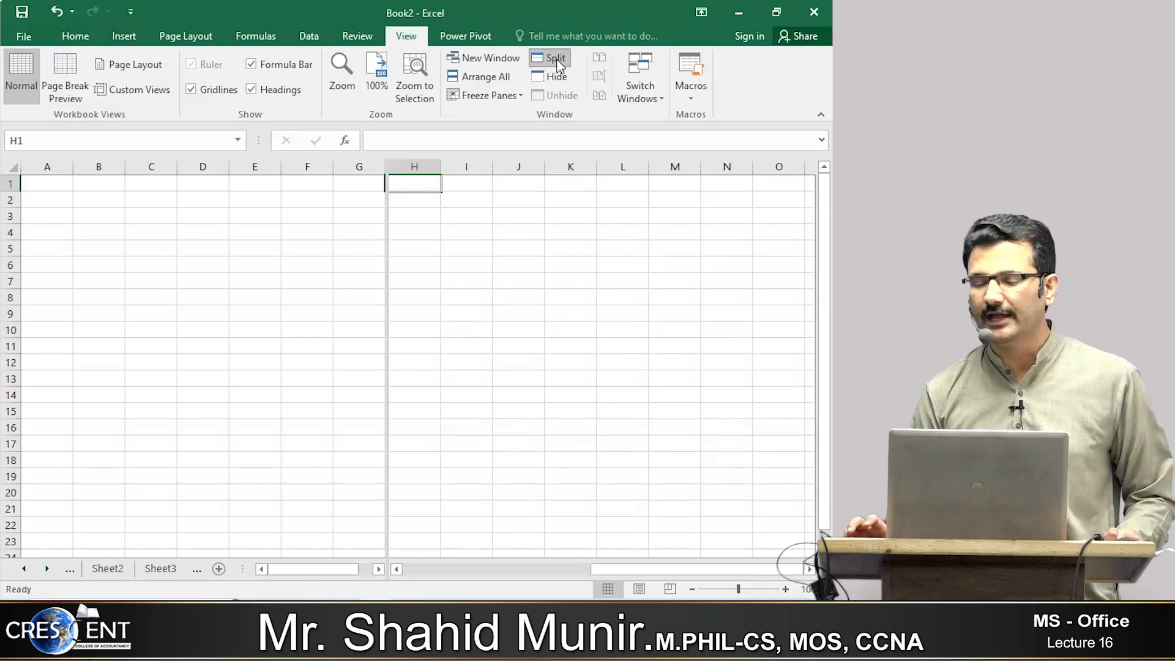
{"action": "left_click", "coordinate": [466, 248]}
{"action": "left_click", "coordinate": [203, 247]}
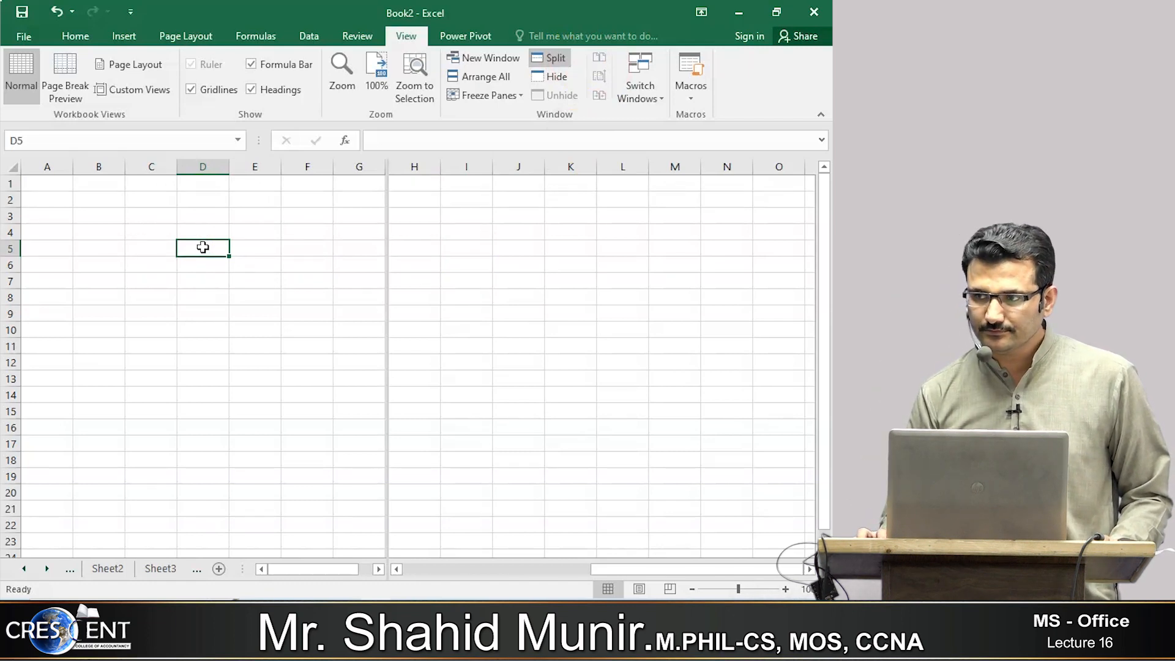
Step: Test the split by selecting cells in both panes and moving along row 2 of the first pane to BM2 and back to X2
{"action": "left_click", "coordinate": [488, 231]}
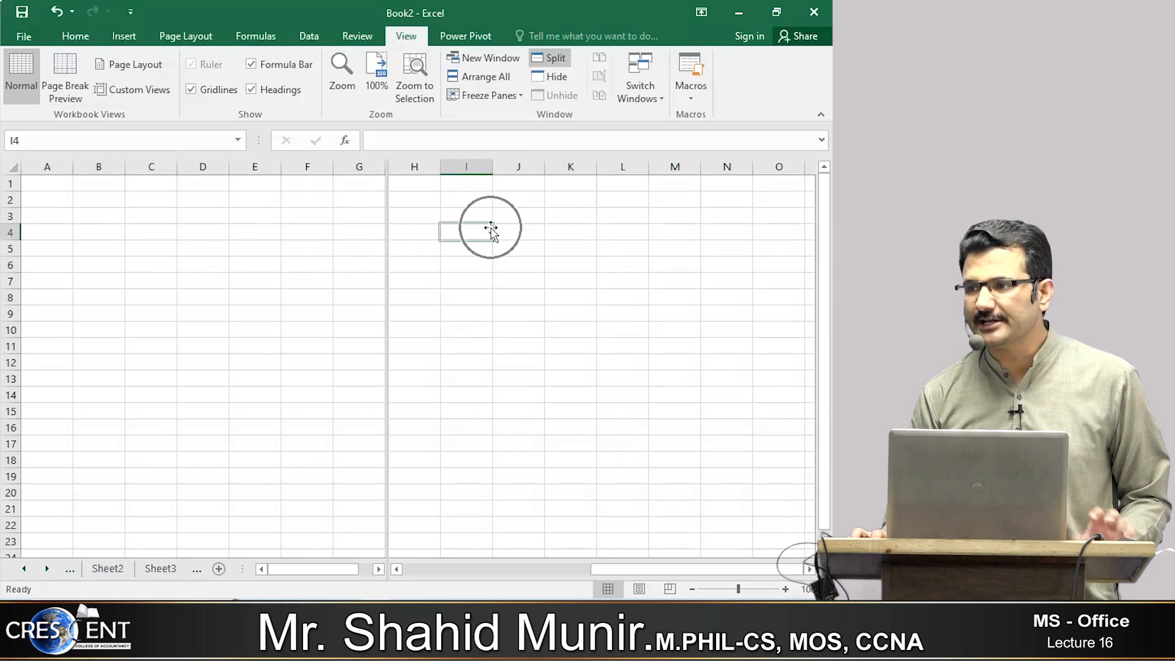
{"action": "left_click", "coordinate": [264, 230]}
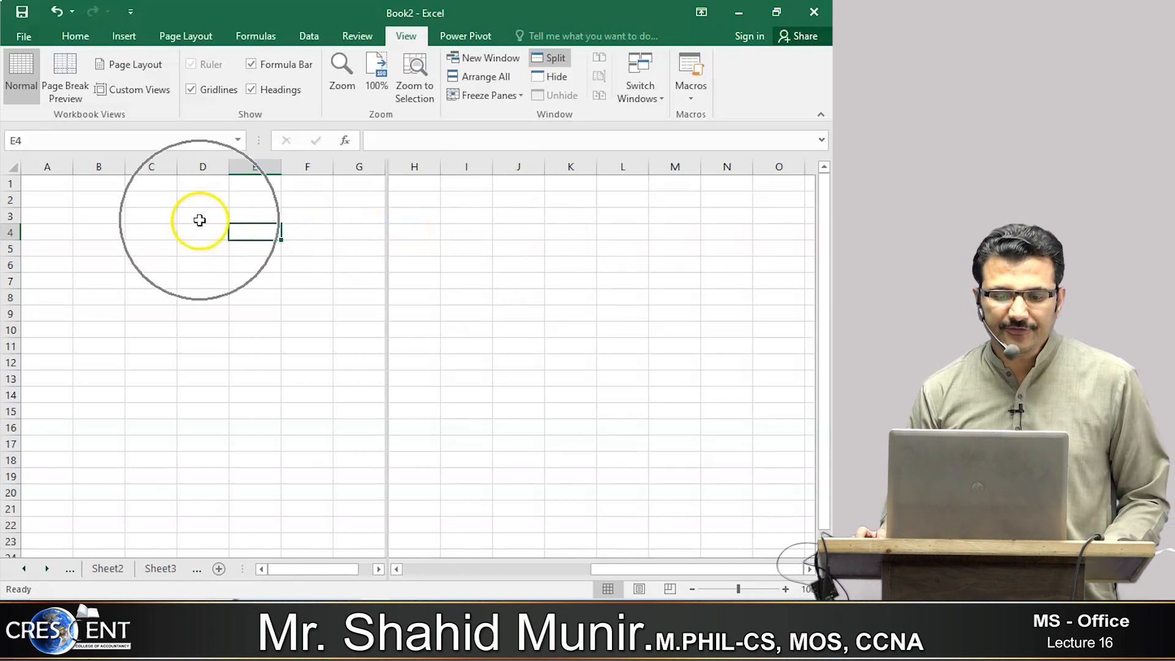
{"action": "left_click", "coordinate": [137, 205]}
{"action": "key", "text": "Right"}
{"action": "key", "text": "Right"}
{"action": "key", "text": "Right"}
{"action": "key", "text": "Right"}
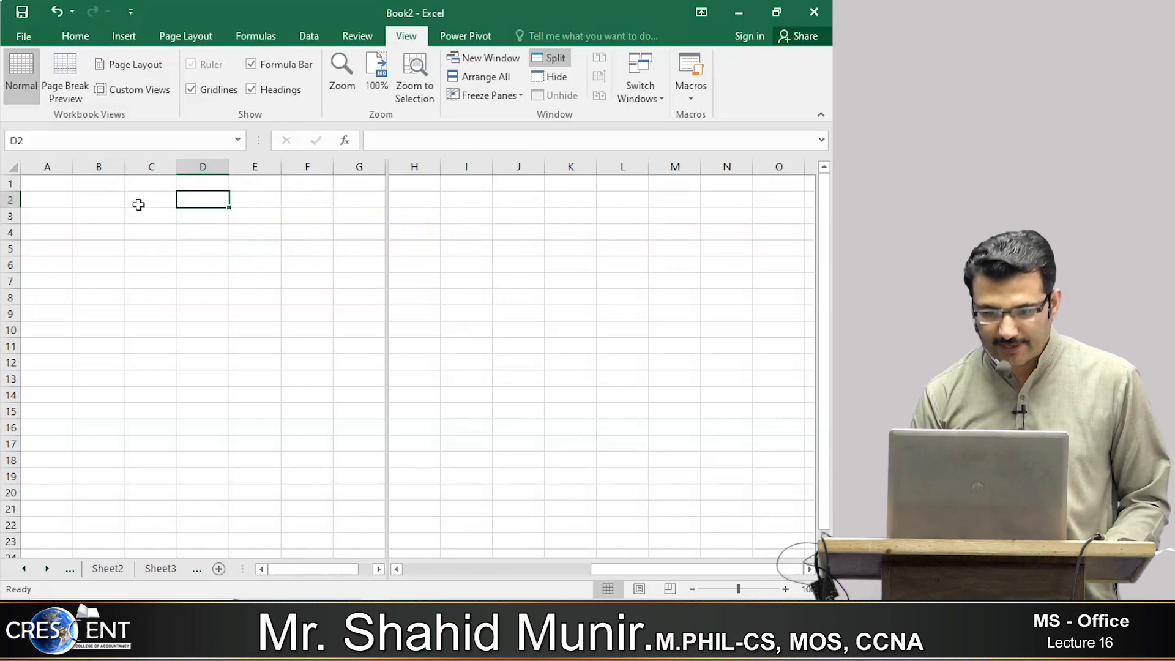
{"action": "key", "text": "Right"}
{"action": "key", "text": "Right"}
{"action": "key", "text": "Right"}
{"action": "key", "text": "Right"}
{"action": "key", "text": "Right"}
{"action": "key", "text": "Right"}
{"action": "key", "text": "Right"}
{"action": "key", "text": "Right"}
{"action": "key", "text": "Right"}
{"action": "key", "text": "Right"}
{"action": "key", "text": "Right"}
{"action": "key", "text": "Right"}
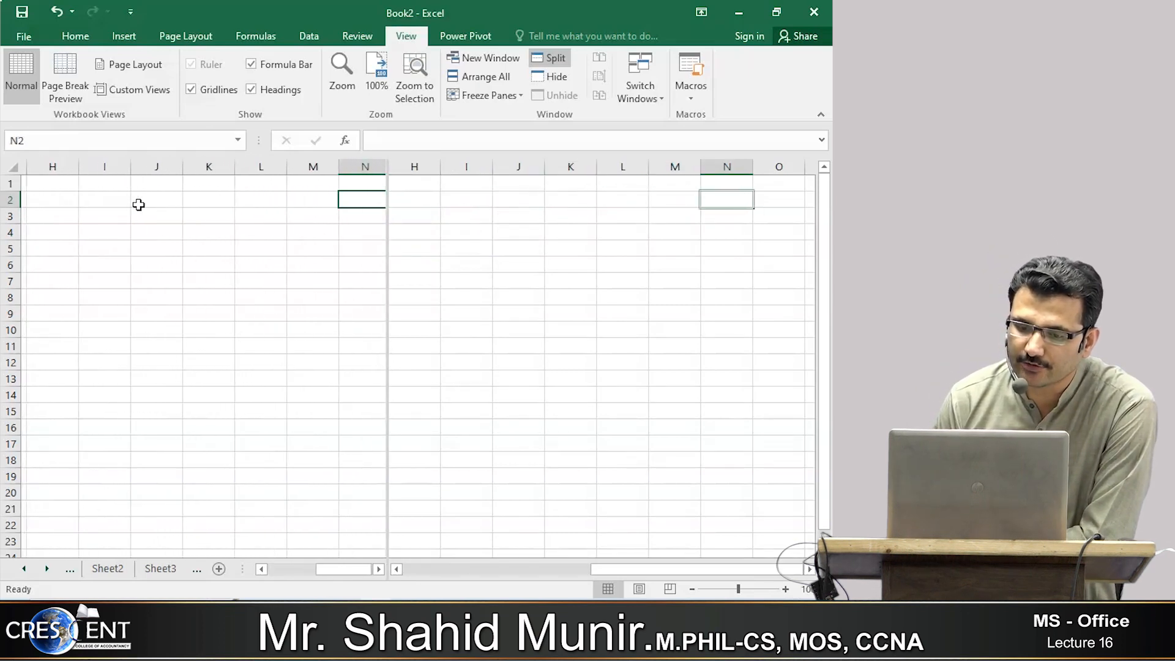
{"action": "key", "text": "Right"}
{"action": "key", "text": "Right"}
{"action": "key", "text": "Right"}
{"action": "key", "text": "Right"}
{"action": "key", "text": "Right"}
{"action": "key", "text": "Right"}
{"action": "key", "text": "Right"}
{"action": "key", "text": "Right"}
{"action": "key", "text": "Right"}
{"action": "key", "text": "Right"}
{"action": "key", "text": "Right"}
{"action": "key", "text": "Right"}
{"action": "key", "text": "Right"}
{"action": "key", "text": "Right"}
{"action": "key", "text": "Right"}
{"action": "key", "text": "Right"}
{"action": "key", "text": "Right"}
{"action": "key", "text": "Right"}
{"action": "key", "text": "Right"}
{"action": "key", "text": "Right"}
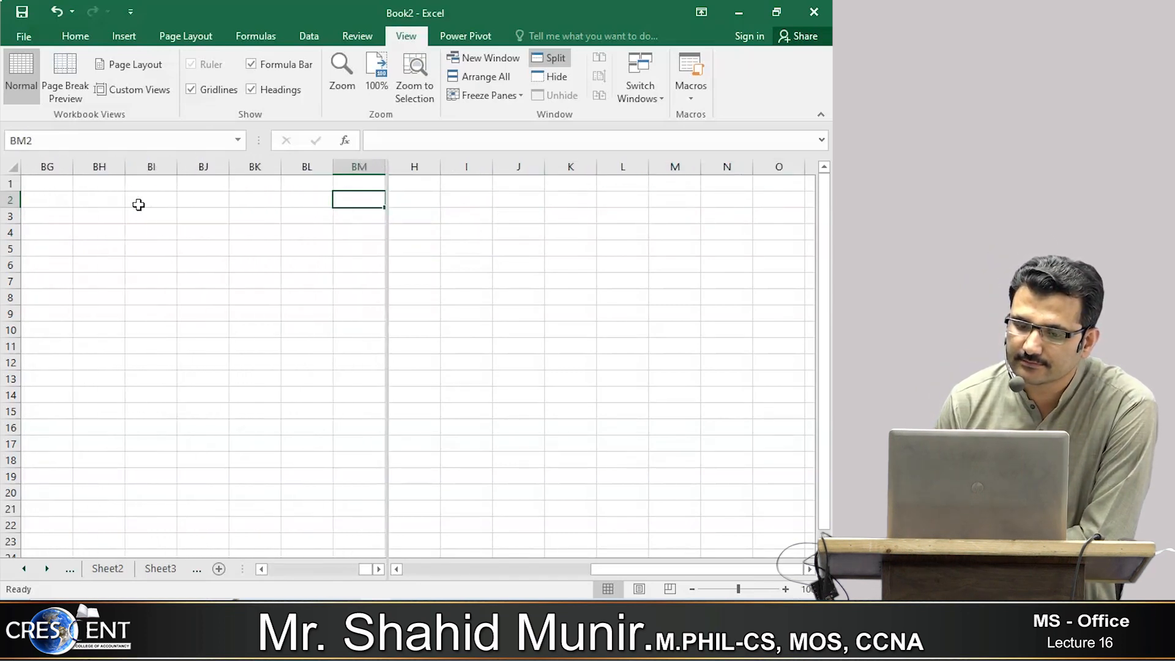
{"action": "key", "text": "Left"}
{"action": "key", "text": "Left"}
{"action": "key", "text": "Left"}
{"action": "key", "text": "Left"}
{"action": "key", "text": "Left"}
{"action": "key", "text": "Left"}
{"action": "key", "text": "Left"}
{"action": "key", "text": "Left"}
{"action": "key", "text": "Left"}
{"action": "key", "text": "Left"}
{"action": "key", "text": "Left"}
{"action": "key", "text": "Left"}
{"action": "key", "text": "Left"}
{"action": "key", "text": "Left"}
{"action": "key", "text": "Left"}
{"action": "key", "text": "Left"}
{"action": "key", "text": "Left"}
{"action": "key", "text": "Left"}
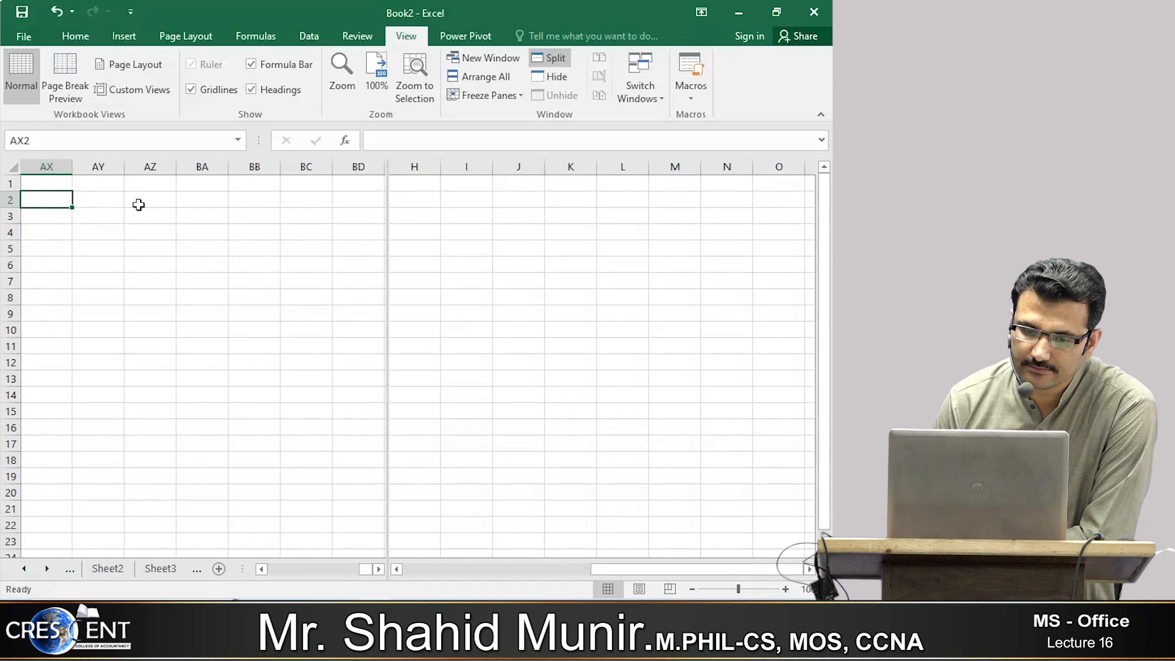
{"action": "key", "text": "Left"}
{"action": "key", "text": "Left"}
{"action": "key", "text": "Left"}
{"action": "key", "text": "Left"}
{"action": "key", "text": "Left"}
{"action": "key", "text": "Left"}
{"action": "key", "text": "Left"}
{"action": "key", "text": "Left"}
{"action": "key", "text": "Left"}
{"action": "key", "text": "Left"}
{"action": "key", "text": "Left"}
{"action": "key", "text": "Left"}
{"action": "key", "text": "Left"}
{"action": "key", "text": "Left"}
{"action": "key", "text": "Left"}
{"action": "key", "text": "Left"}
{"action": "key", "text": "Left"}
{"action": "key", "text": "Left"}
{"action": "key", "text": "Left"}
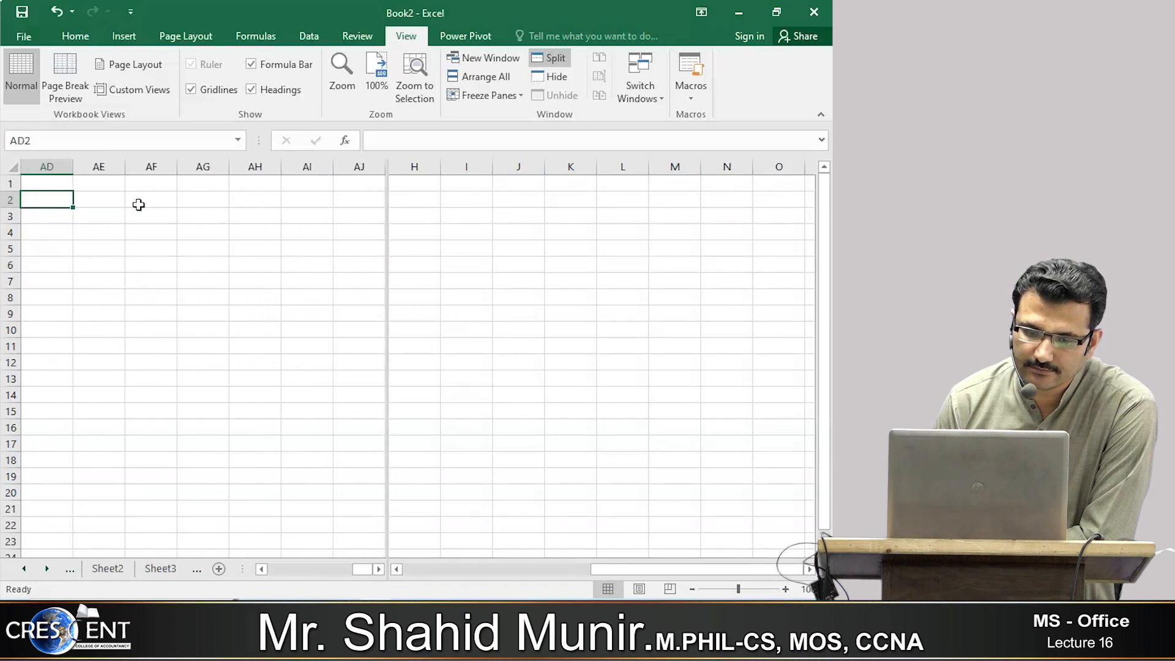
{"action": "key", "text": "Left"}
{"action": "key", "text": "Left"}
{"action": "key", "text": "Left"}
{"action": "key", "text": "Left"}
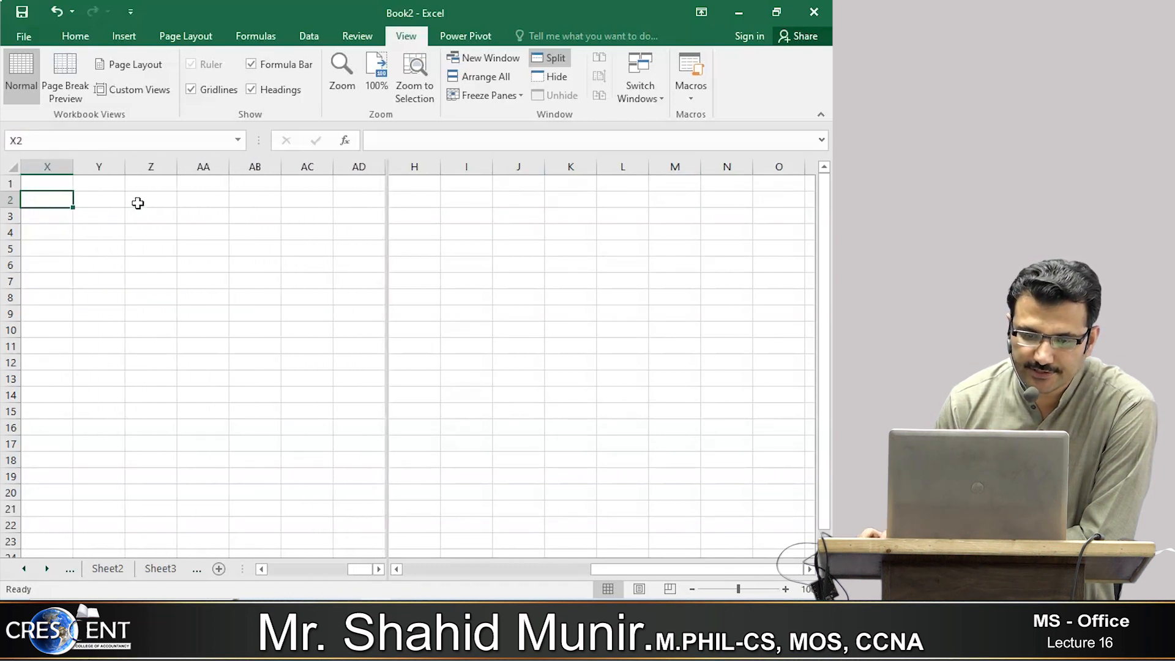
Step: Fill the whole of column Z with yellow in the first pane
{"action": "left_click", "coordinate": [147, 167]}
{"action": "left_click", "coordinate": [72, 35]}
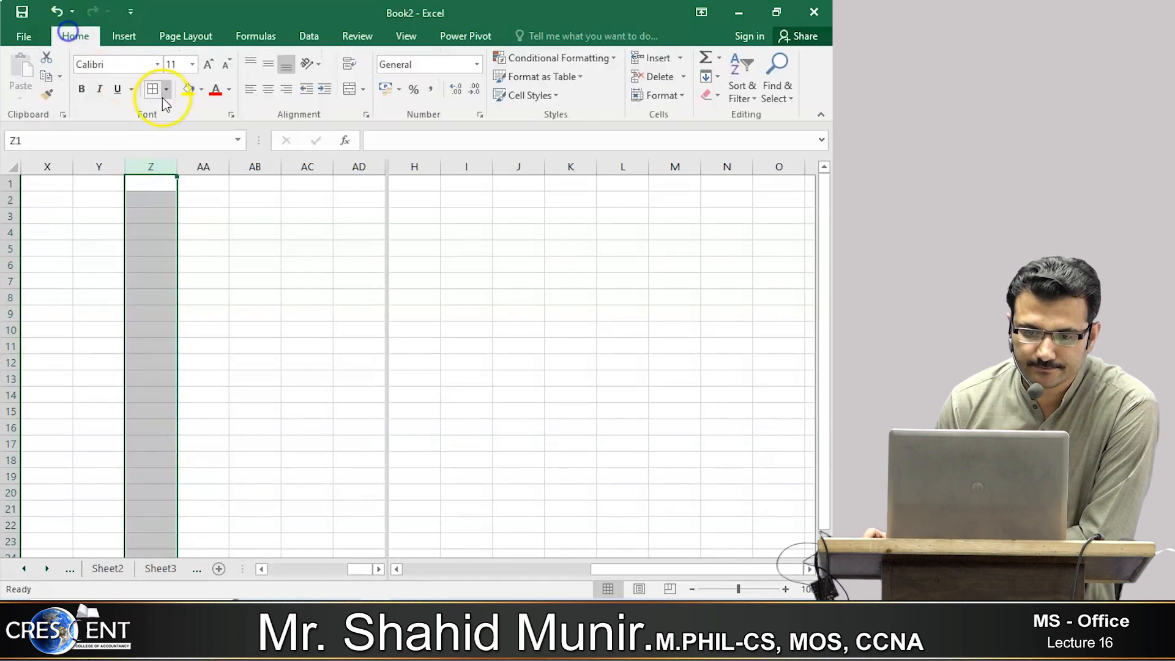
{"action": "left_click", "coordinate": [188, 90]}
{"action": "left_click", "coordinate": [183, 229]}
{"action": "left_click", "coordinate": [160, 187]}
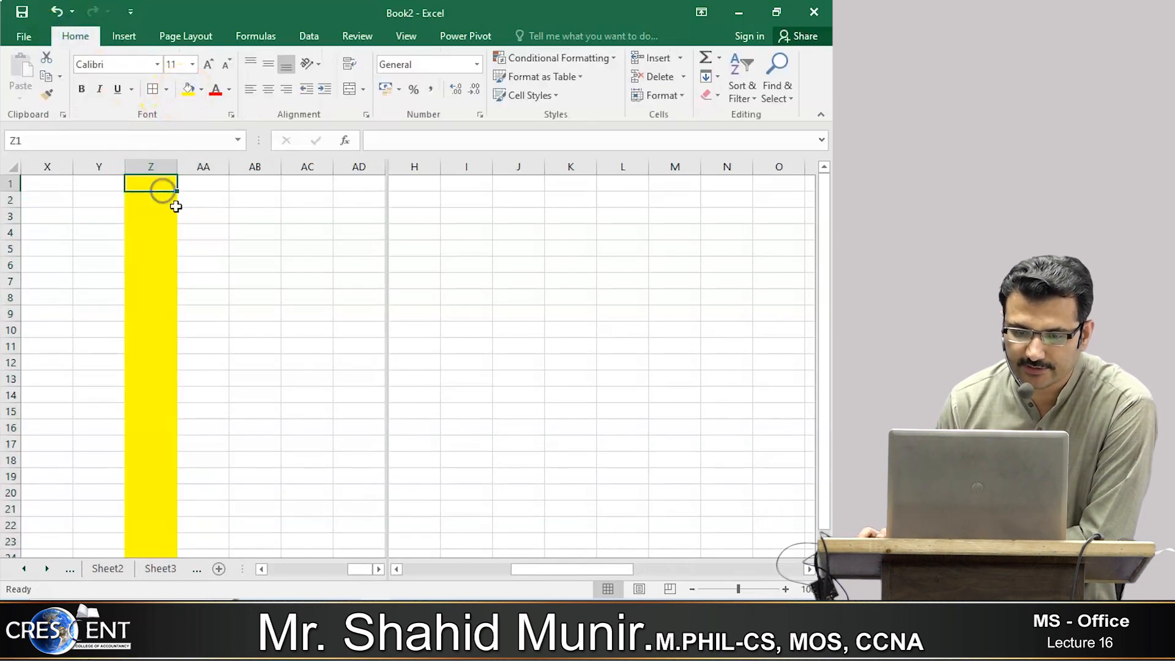
Step: Bring the second pane back to column A and fill the whole of column C with yellow
{"action": "left_click", "coordinate": [449, 184]}
{"action": "left_click", "coordinate": [620, 199]}
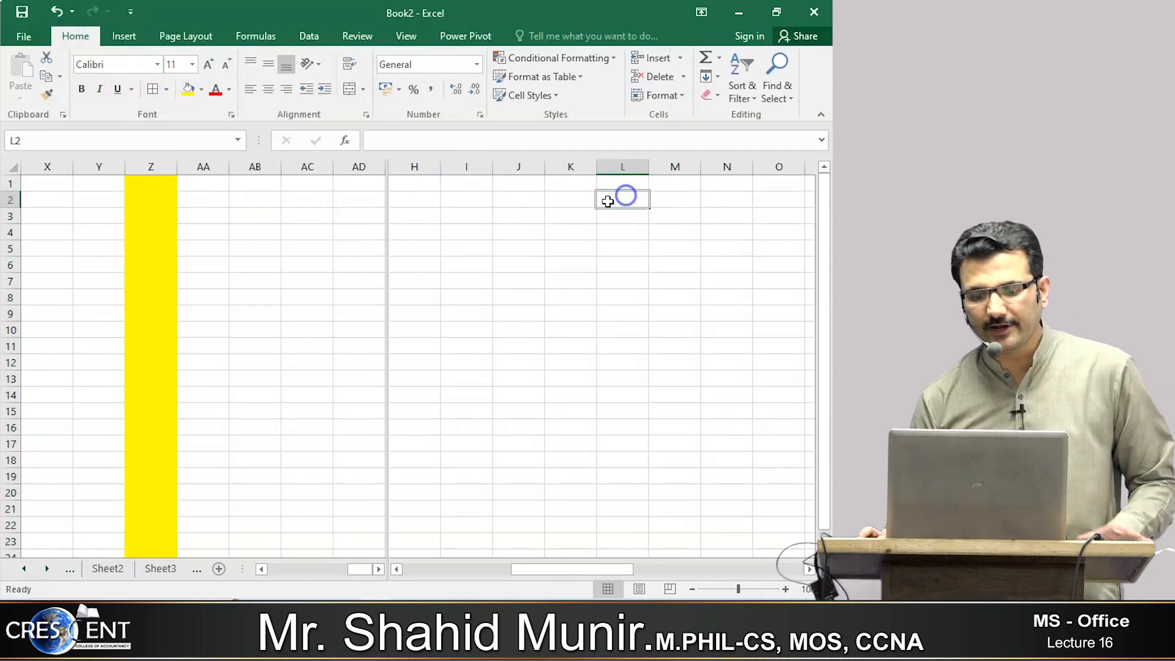
{"action": "key", "text": "Home"}
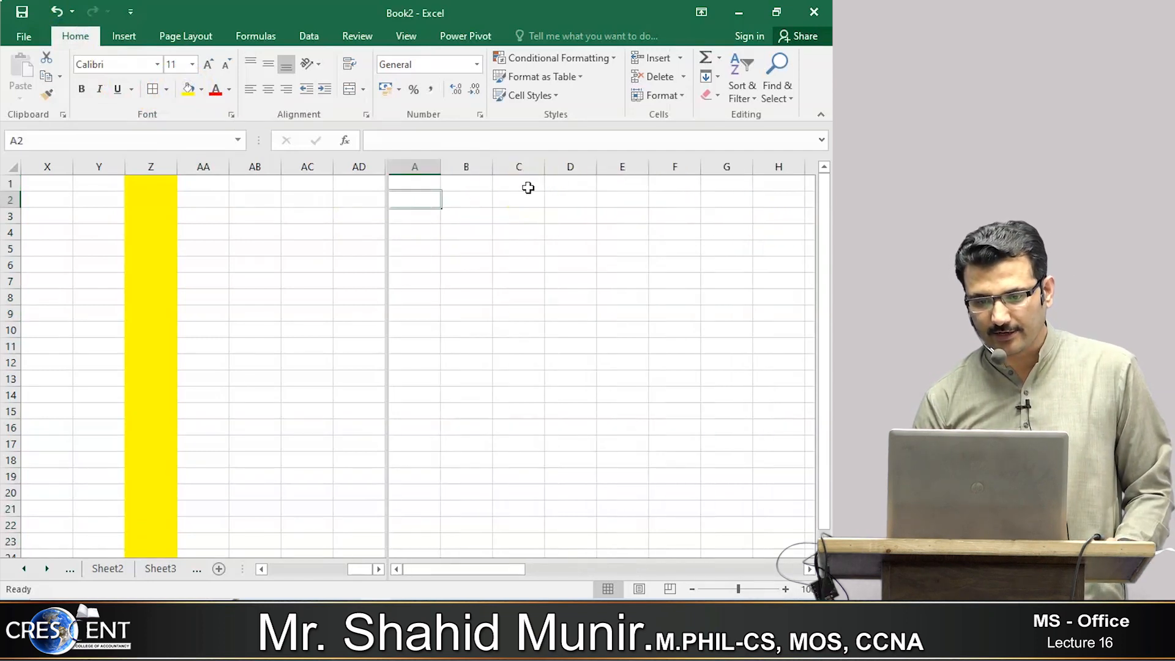
{"action": "left_click", "coordinate": [425, 166]}
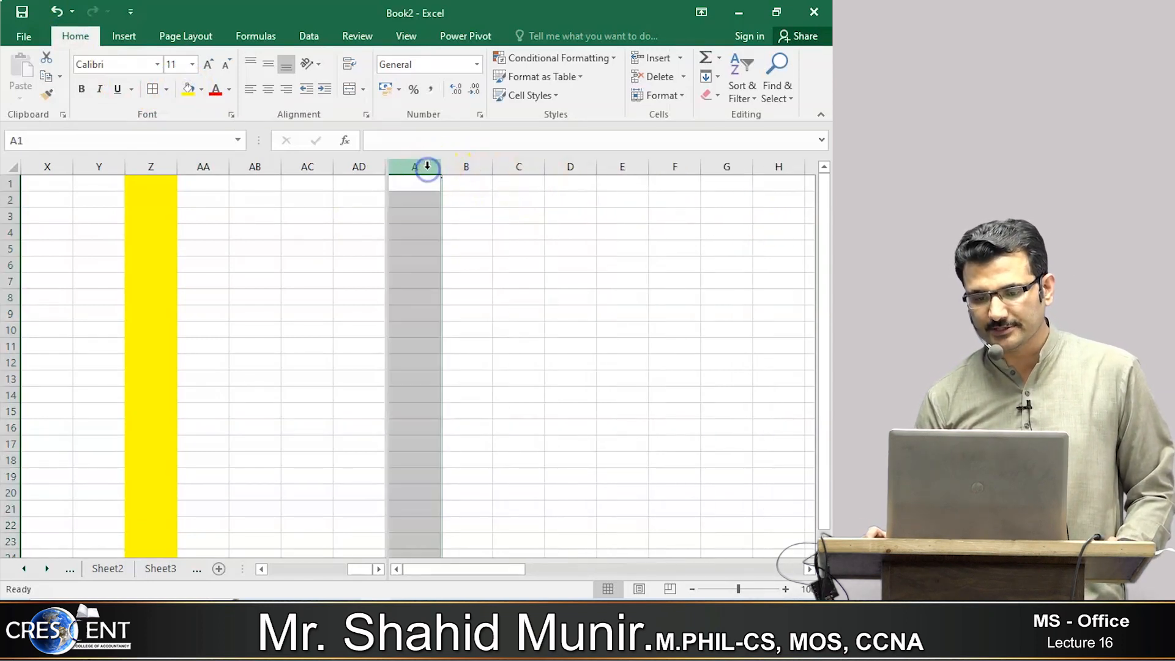
{"action": "left_click", "coordinate": [533, 166]}
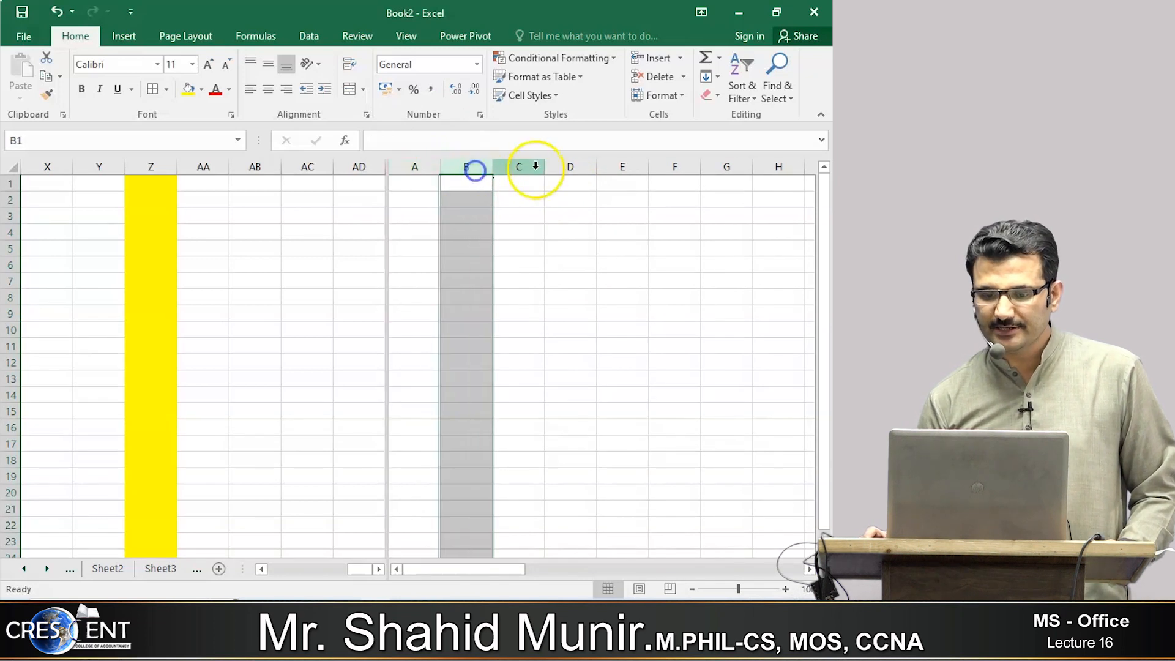
{"action": "left_click", "coordinate": [188, 88]}
{"action": "left_click", "coordinate": [558, 248]}
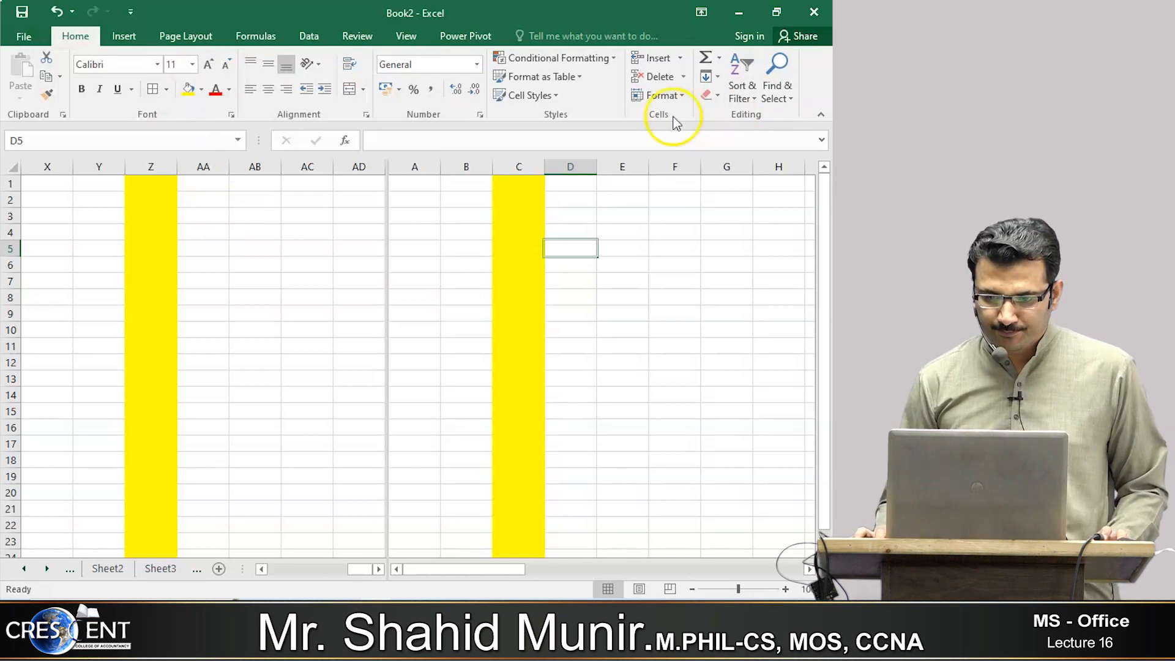
Step: Narrow the first pane by one column by moving the split bar, and remove the split from the window
{"action": "left_click_drag", "start_coordinate": [386, 204], "coordinate": [334, 225]}
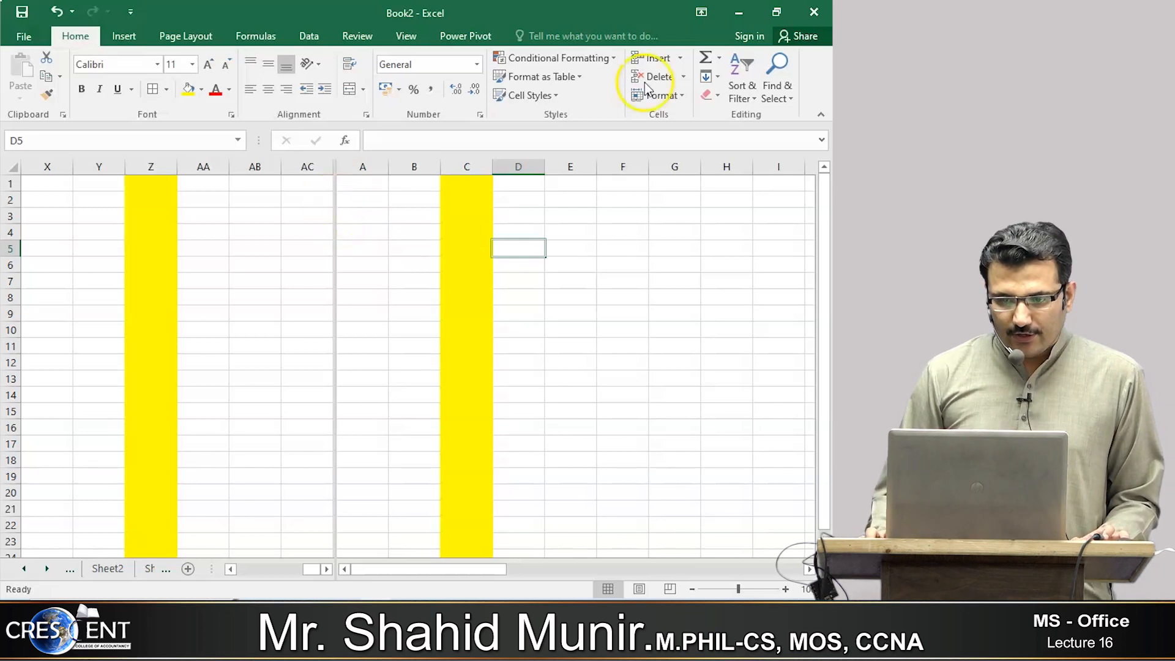
{"action": "left_click", "coordinate": [407, 42]}
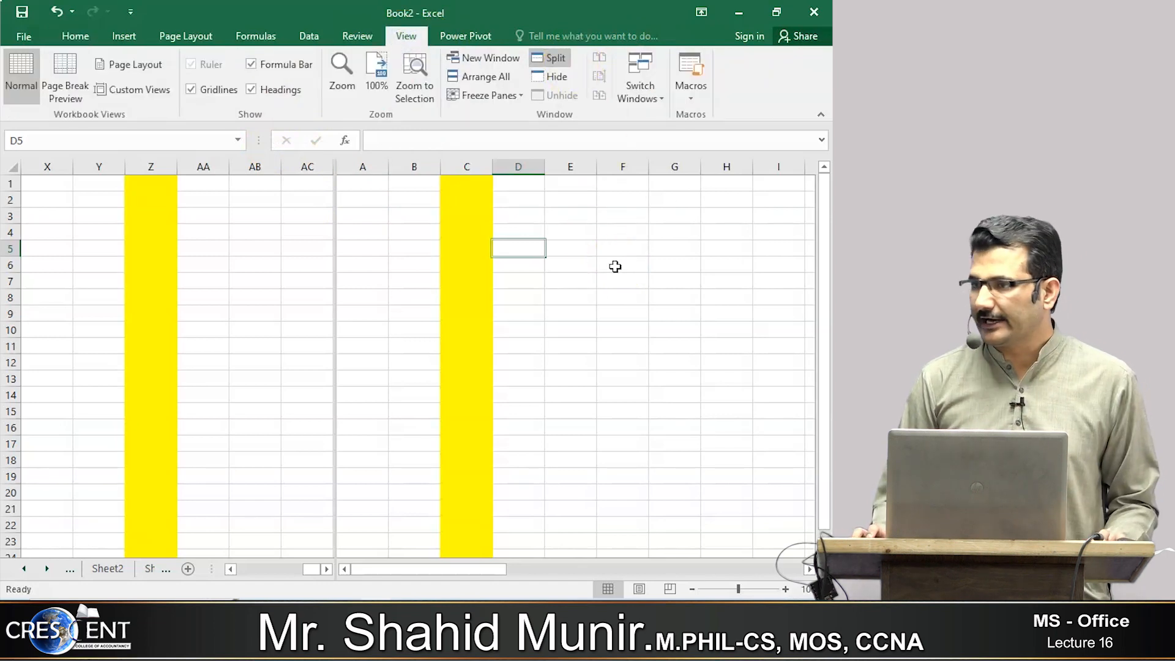
{"action": "left_click", "coordinate": [556, 60]}
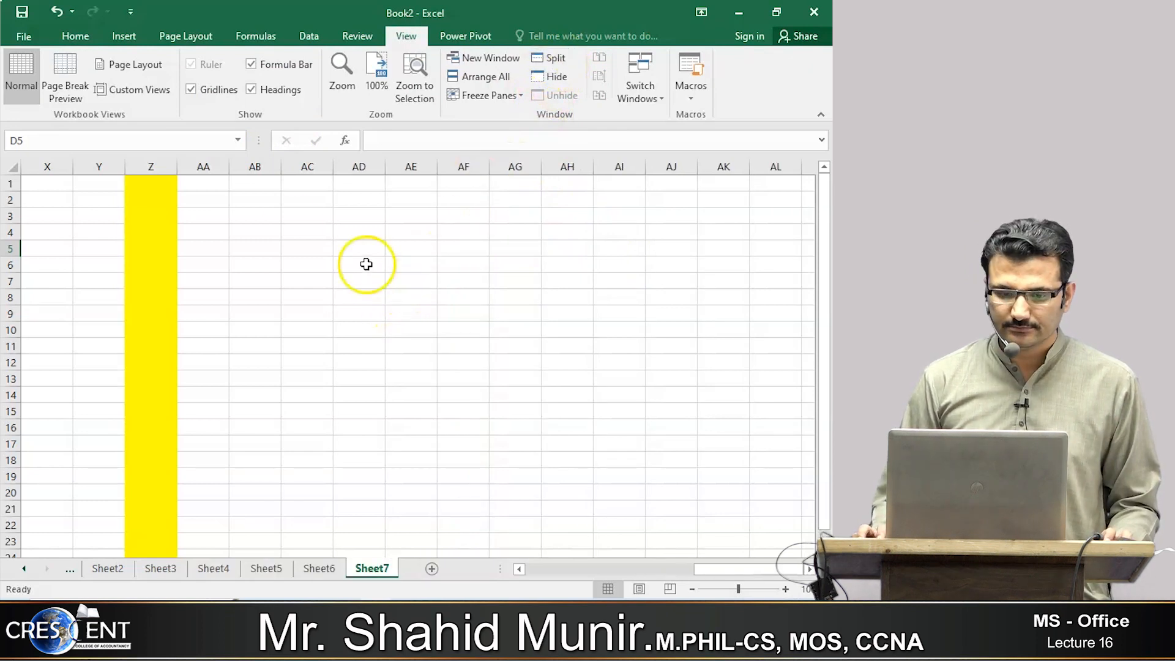
Step: Jump from A1 to the sheet's last row and back, do the same for the last column, and select B3, A1 and H9
{"action": "left_click", "coordinate": [292, 184]}
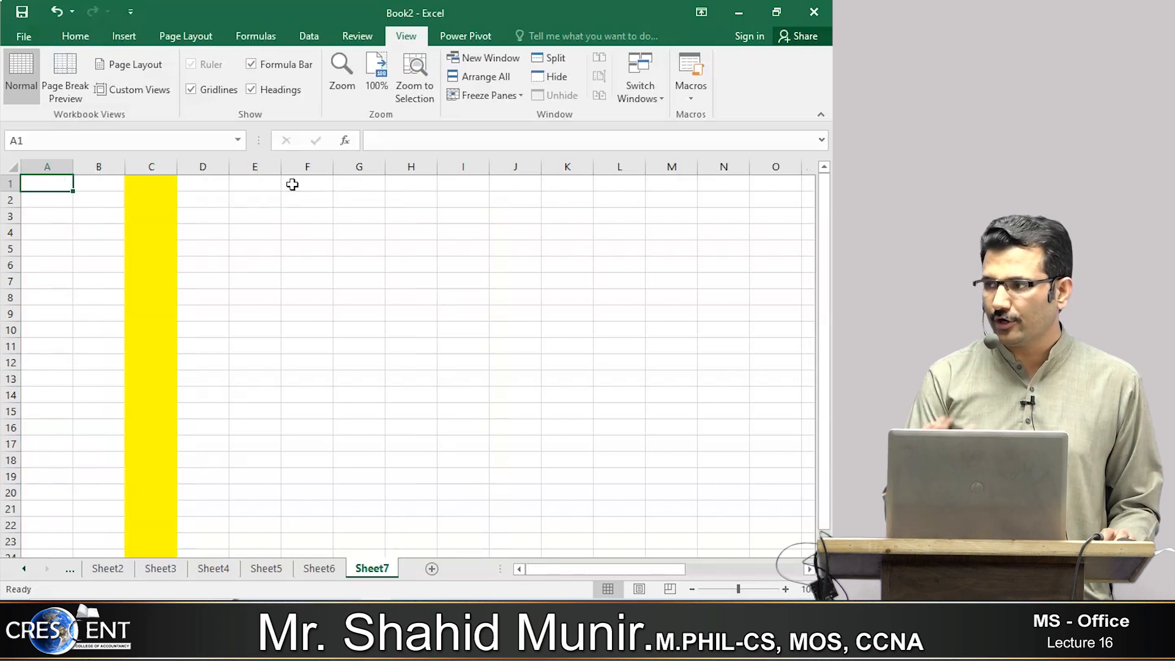
{"action": "key", "text": "ctrl+Down"}
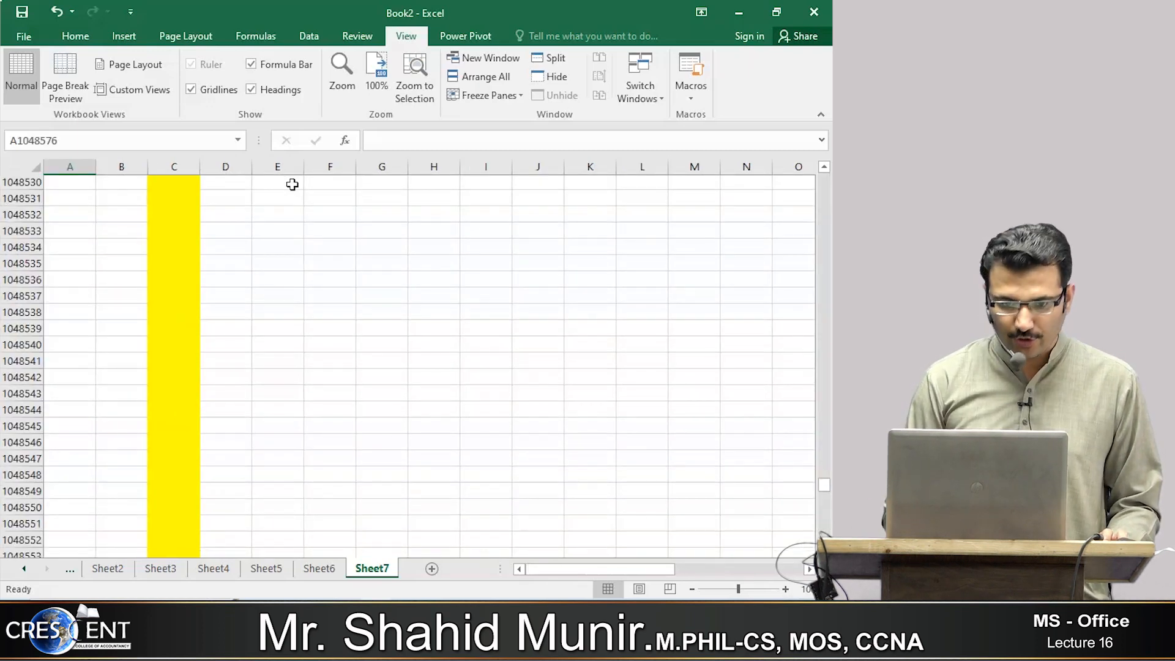
{"action": "key", "text": "ctrl+Up"}
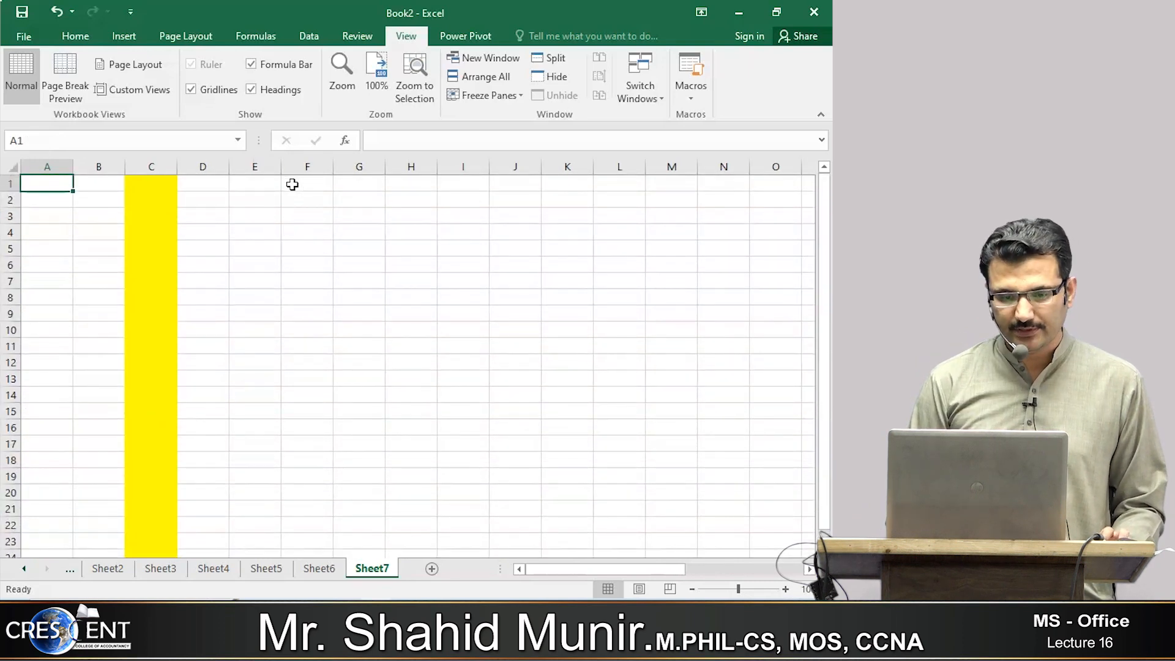
{"action": "key", "text": "ctrl+Right"}
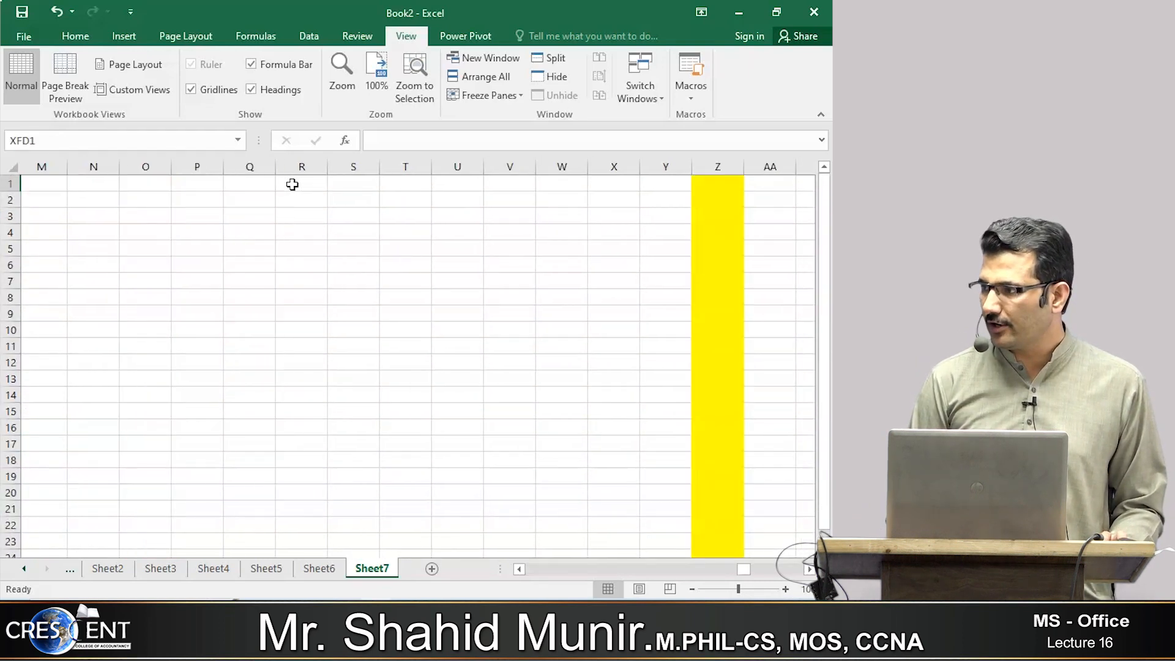
{"action": "key", "text": "ctrl+Left"}
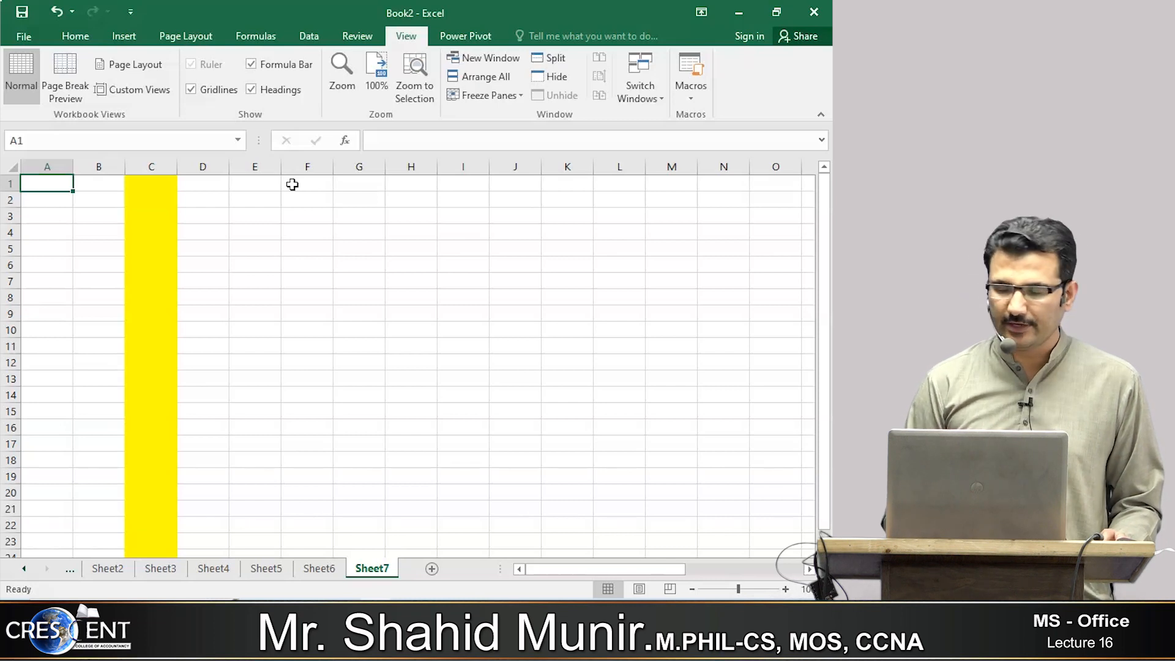
{"action": "left_click", "coordinate": [79, 217]}
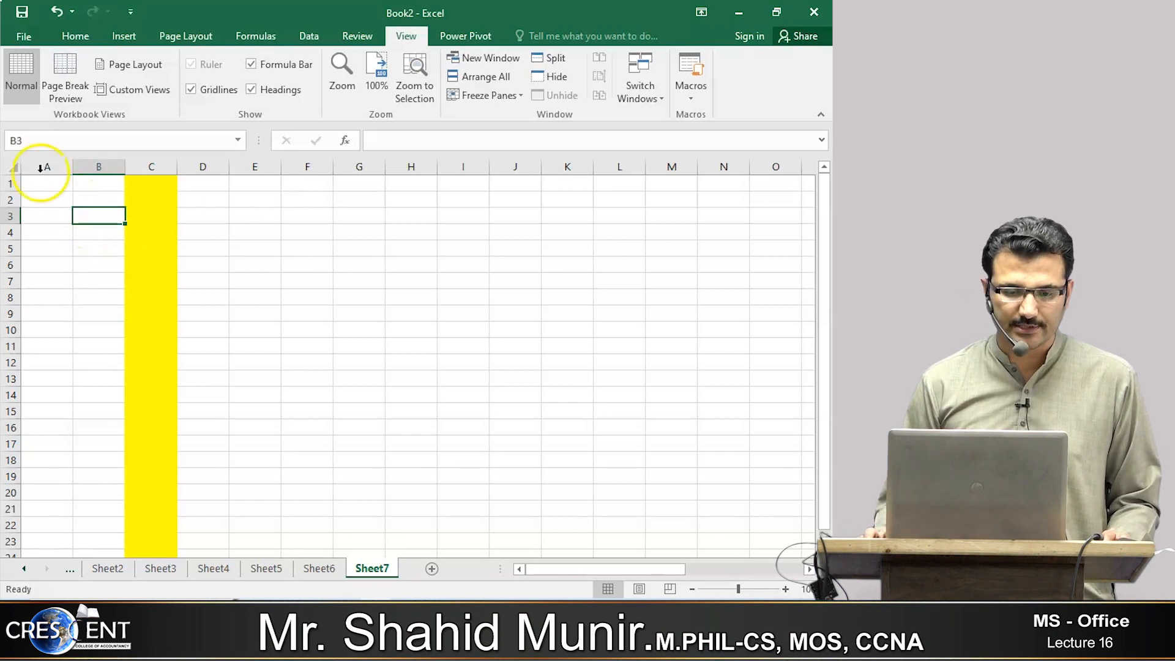
{"action": "left_click", "coordinate": [36, 186]}
{"action": "left_click", "coordinate": [408, 313]}
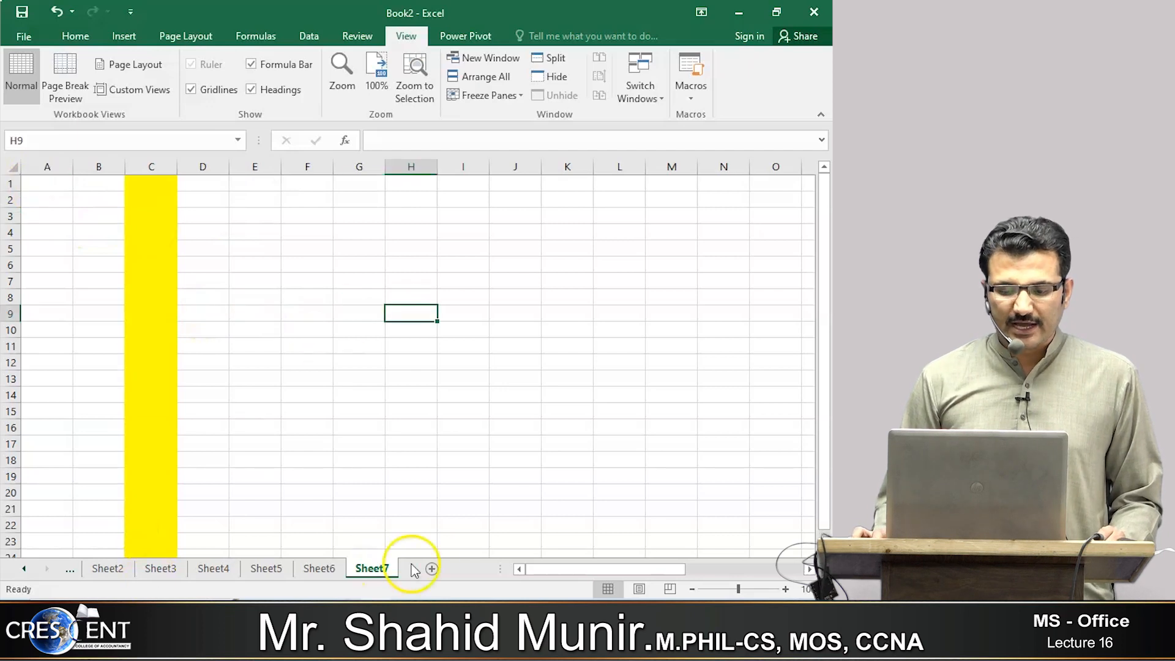
Step: Add a new worksheet after Sheet7 and split its window horizontally above row 14 from cell A14
{"action": "left_click", "coordinate": [433, 568]}
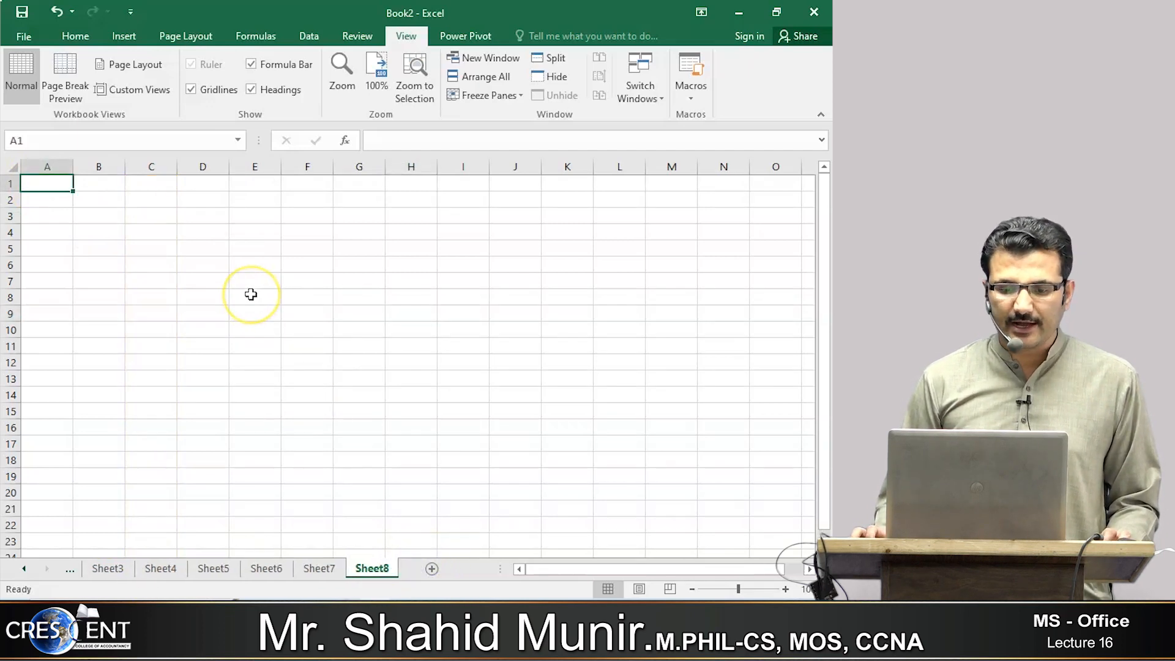
{"action": "left_click", "coordinate": [10, 184]}
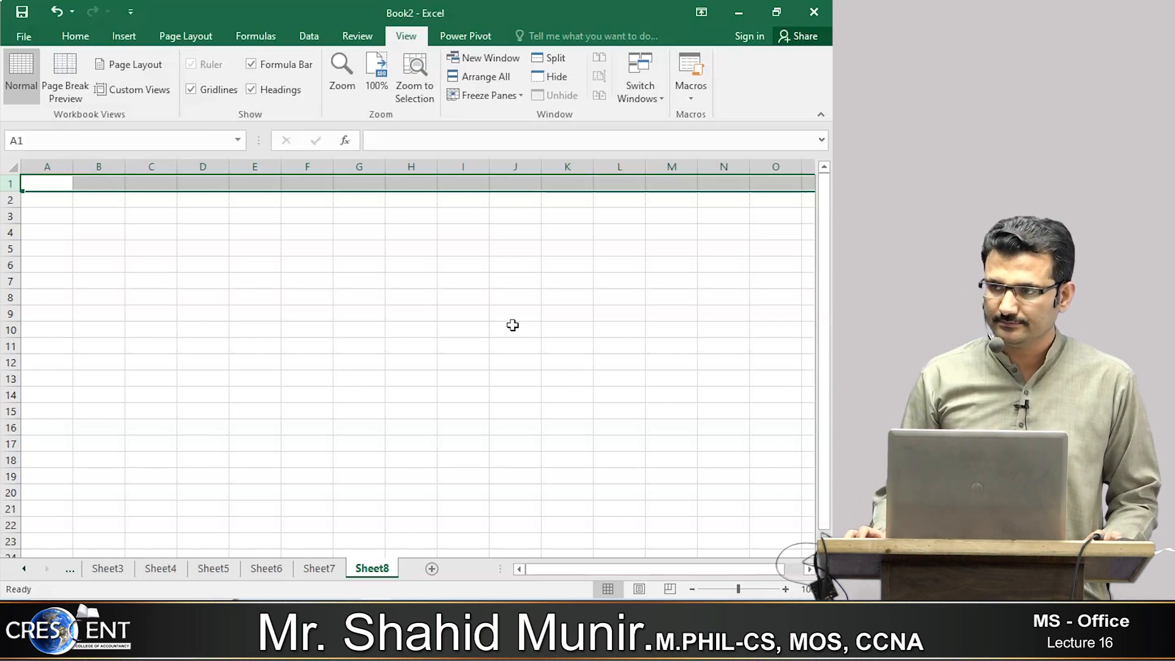
{"action": "left_click", "coordinate": [41, 395]}
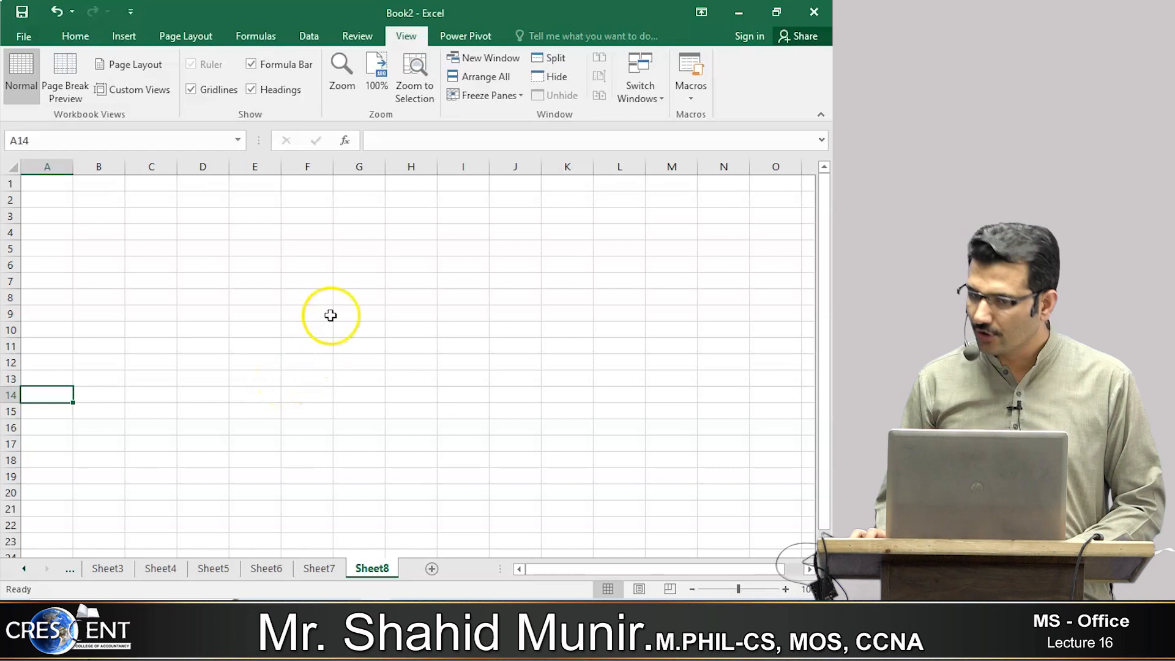
{"action": "left_click", "coordinate": [555, 58]}
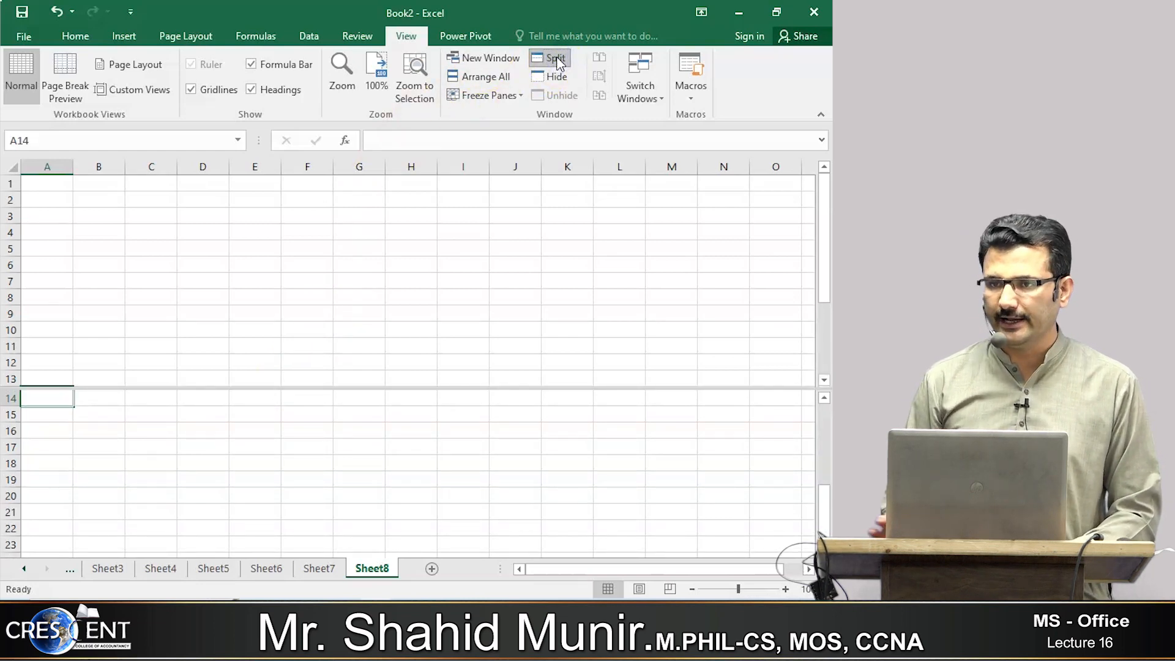
Step: Bring the upper pane of Sheet8 down to around row 100 and fill the whole of row 100 with yellow
{"action": "left_click", "coordinate": [166, 250]}
{"action": "left_click", "coordinate": [41, 179]}
{"action": "key", "text": "Down"}
{"action": "key", "text": "Down"}
{"action": "key", "text": "Down"}
{"action": "key", "text": "Down"}
{"action": "key", "text": "Down"}
{"action": "key", "text": "Down"}
{"action": "key", "text": "Down"}
{"action": "key", "text": "Down"}
{"action": "key", "text": "Down"}
{"action": "key", "text": "Down"}
{"action": "key", "text": "Down"}
{"action": "key", "text": "Down"}
{"action": "key", "text": "Down"}
{"action": "key", "text": "Down"}
{"action": "key", "text": "Down"}
{"action": "key", "text": "Down"}
{"action": "key", "text": "Down"}
{"action": "key", "text": "Down"}
{"action": "key", "text": "Down"}
{"action": "key", "text": "Down"}
{"action": "key", "text": "Down"}
{"action": "key", "text": "Down"}
{"action": "key", "text": "Down"}
{"action": "key", "text": "Down"}
{"action": "key", "text": "Down"}
{"action": "key", "text": "Down"}
{"action": "key", "text": "Down"}
{"action": "key", "text": "Down"}
{"action": "key", "text": "Down"}
{"action": "key", "text": "Down"}
{"action": "key", "text": "Down"}
{"action": "key", "text": "Down"}
{"action": "key", "text": "Down"}
{"action": "key", "text": "Down"}
{"action": "key", "text": "Down"}
{"action": "key", "text": "Down"}
{"action": "key", "text": "Down"}
{"action": "key", "text": "Down"}
{"action": "key", "text": "Down"}
{"action": "key", "text": "Down"}
{"action": "key", "text": "Down"}
{"action": "key", "text": "Down"}
{"action": "key", "text": "Down"}
{"action": "key", "text": "Down"}
{"action": "key", "text": "Down"}
{"action": "key", "text": "Down"}
{"action": "key", "text": "Down"}
{"action": "key", "text": "Down"}
{"action": "key", "text": "Down"}
{"action": "key", "text": "Down"}
{"action": "key", "text": "Down"}
{"action": "key", "text": "Down"}
{"action": "key", "text": "Down"}
{"action": "key", "text": "Up"}
{"action": "key", "text": "Up"}
{"action": "key", "text": "Up"}
{"action": "key", "text": "Up"}
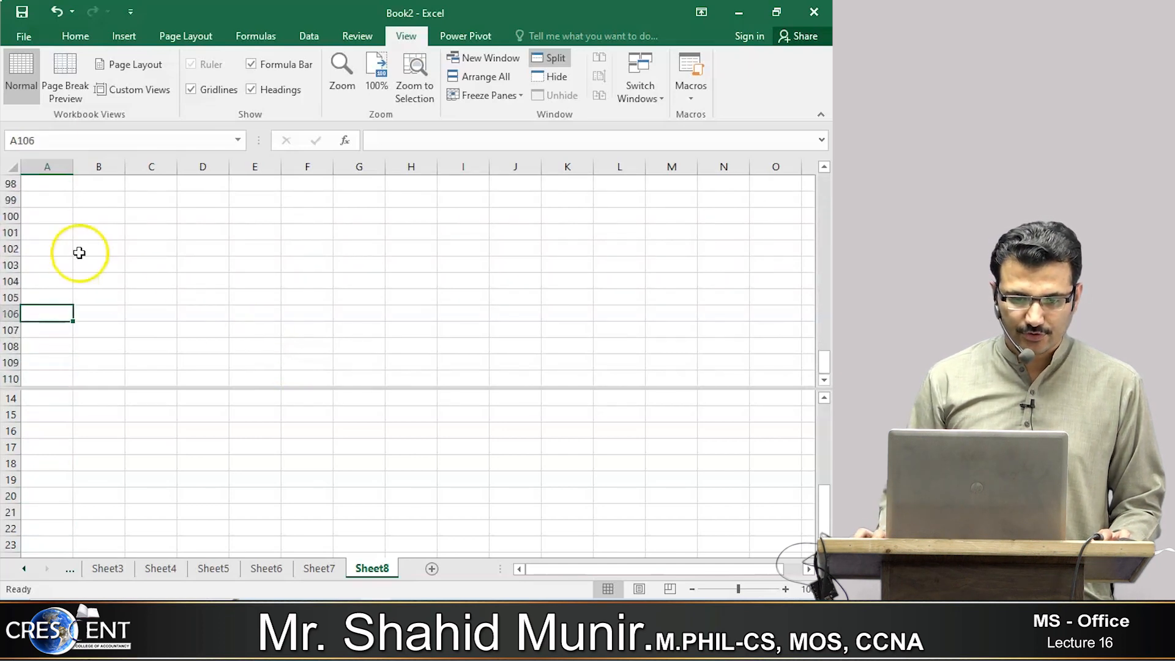
{"action": "left_click", "coordinate": [11, 216]}
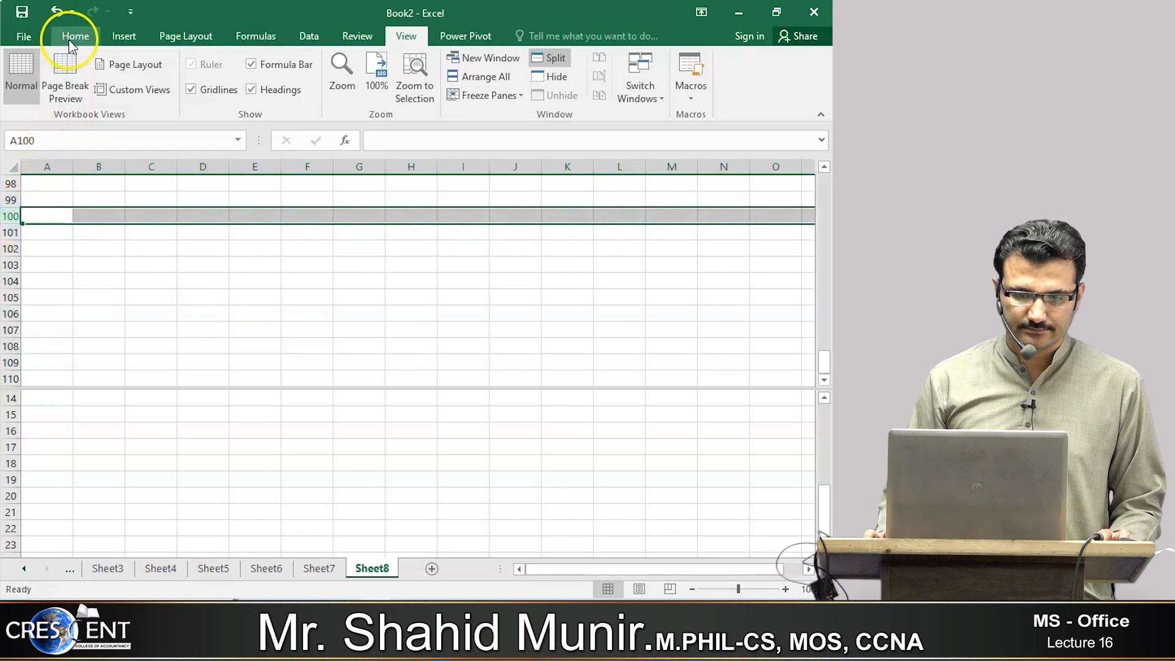
{"action": "left_click", "coordinate": [71, 38]}
{"action": "left_click", "coordinate": [186, 89]}
Step: Enter 55 in all cells of A100:G100 at once and select G104
{"action": "left_click_drag", "start_coordinate": [61, 216], "coordinate": [348, 217]}
{"action": "type", "text": "55"}
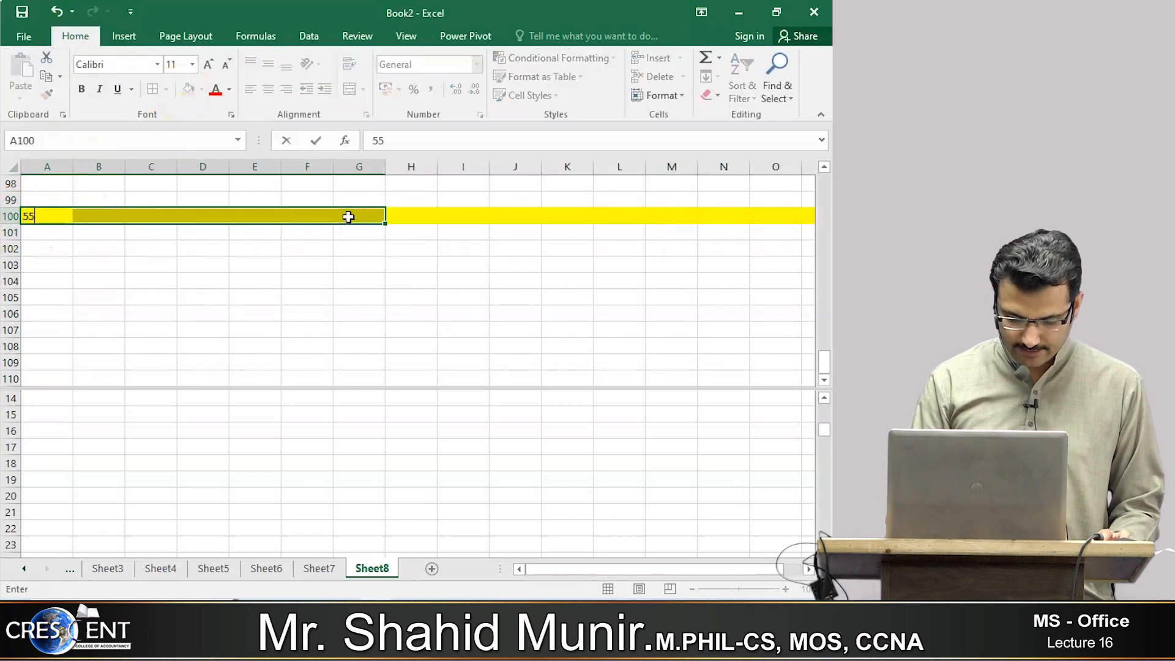
{"action": "key", "text": "ctrl+Return"}
{"action": "left_click", "coordinate": [340, 283]}
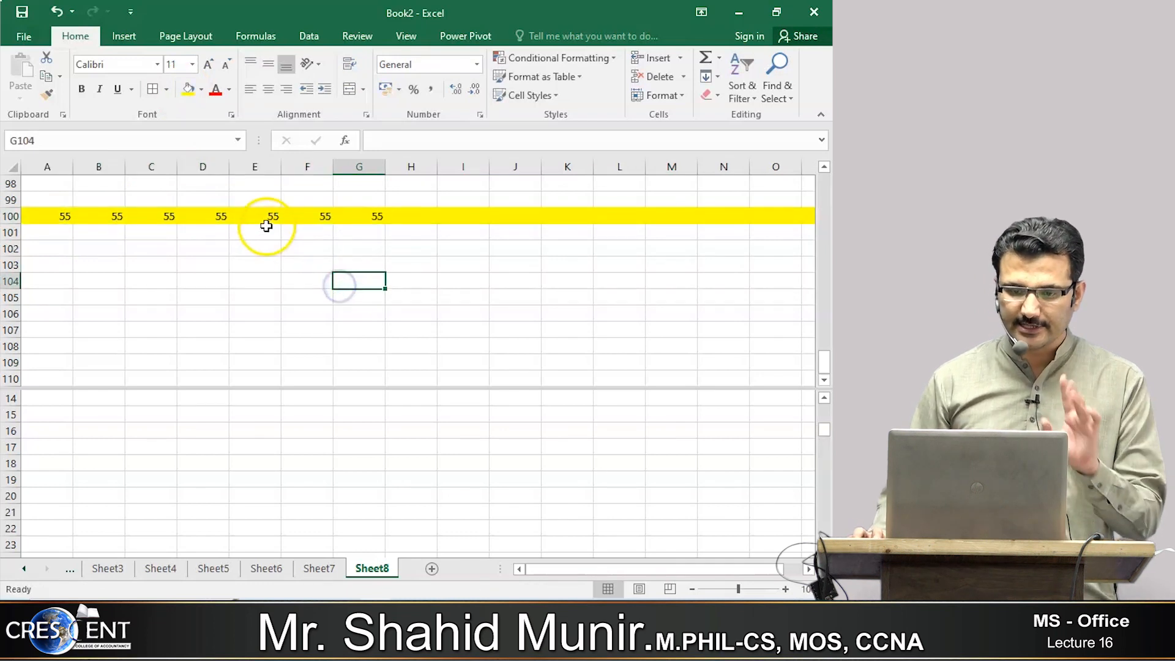
Step: Raise the split bar to just below row 101, bring the lower pane back to row 1, and select C3 there
{"action": "left_click_drag", "start_coordinate": [186, 386], "coordinate": [204, 247]}
{"action": "left_click", "coordinate": [178, 270]}
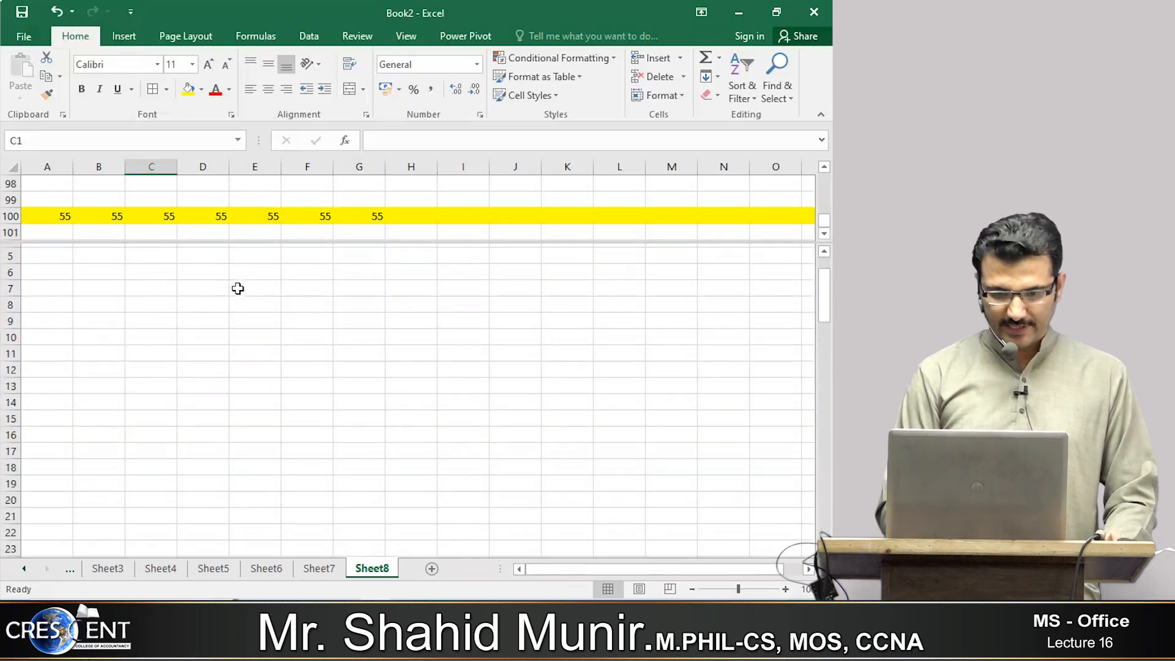
{"action": "key", "text": "ctrl+Up"}
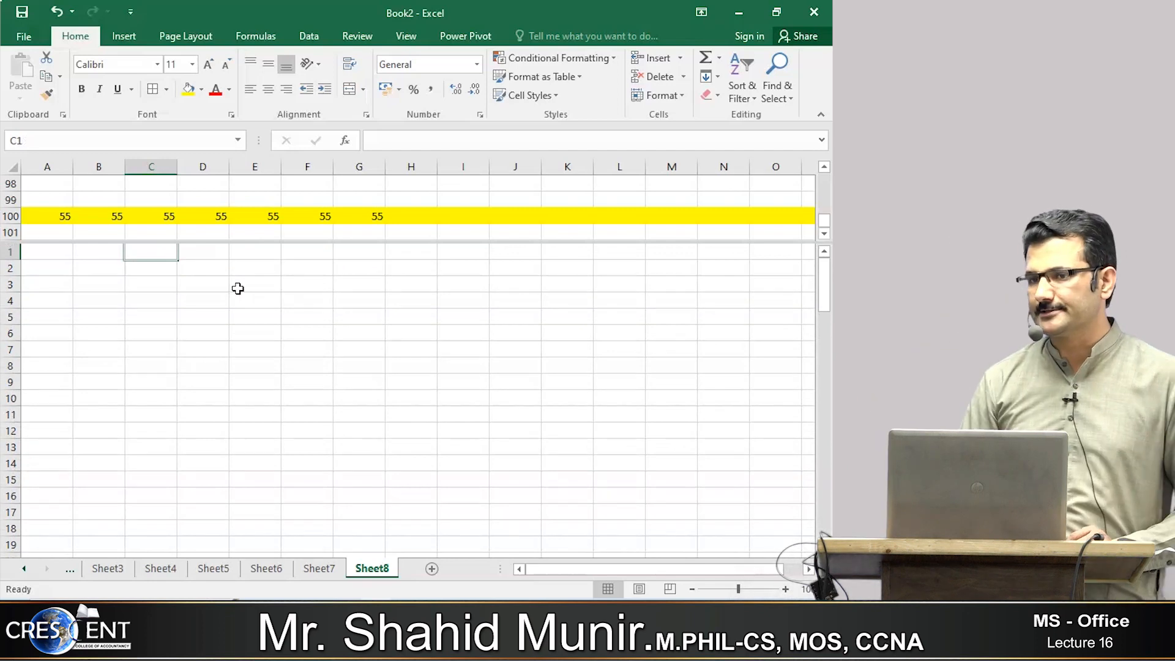
{"action": "key", "text": "Down"}
{"action": "key", "text": "Down"}
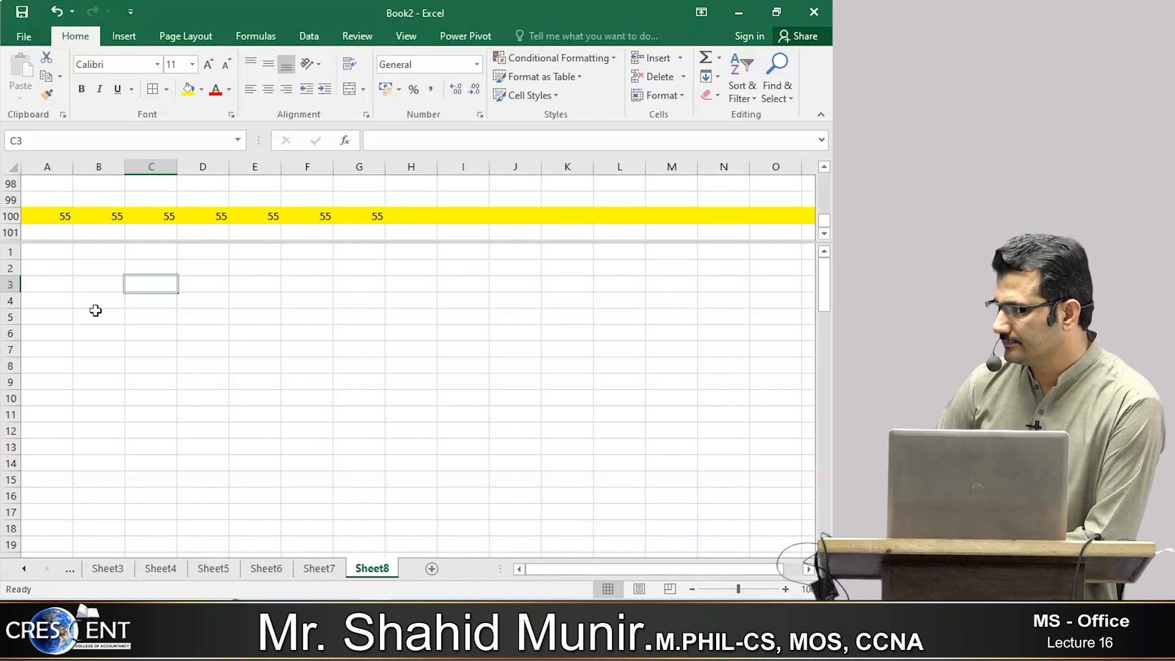
Step: Add a new worksheet after Sheet8 and split its window into four panes from cell H11
{"action": "left_click", "coordinate": [432, 569]}
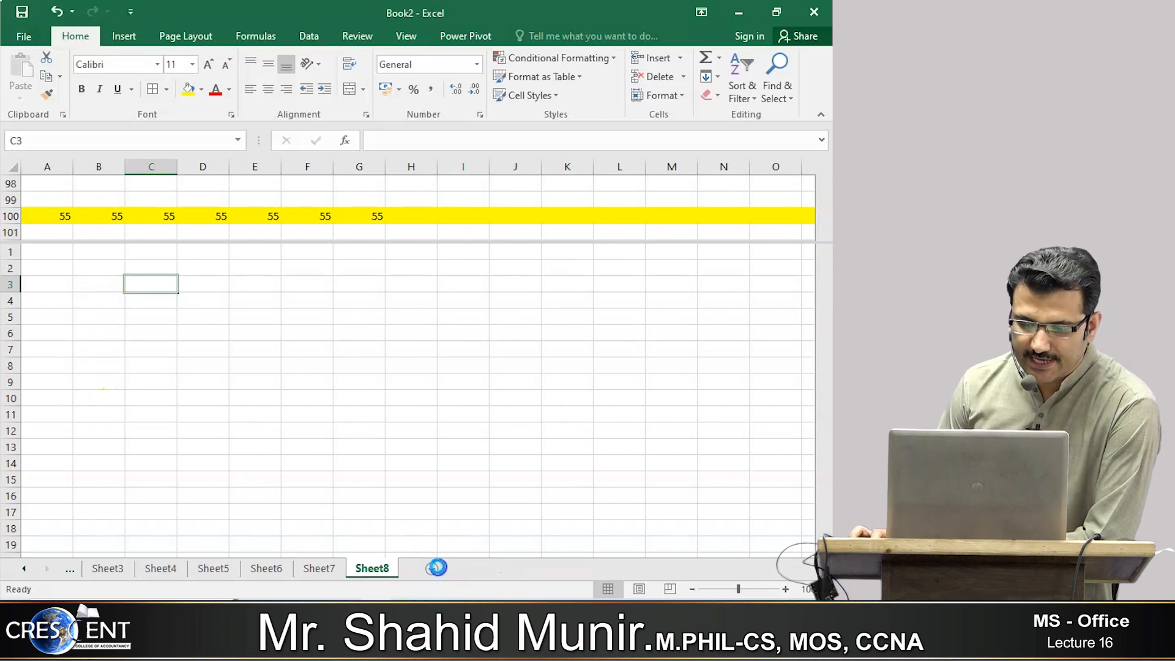
{"action": "left_click", "coordinate": [421, 344]}
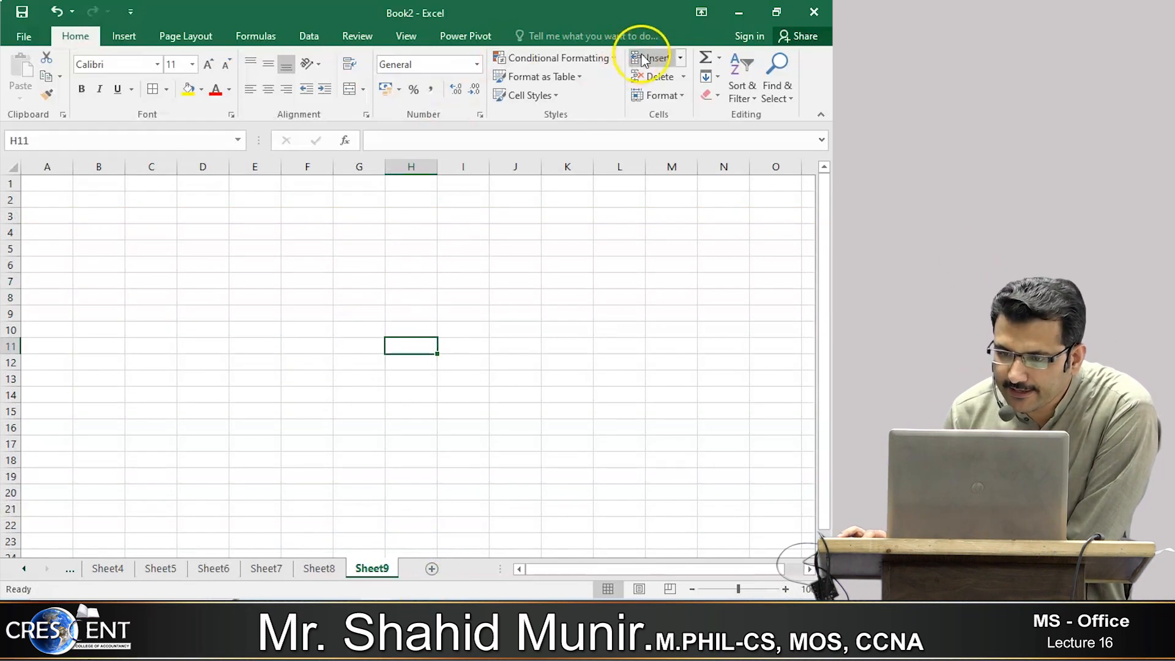
{"action": "left_click", "coordinate": [416, 27]}
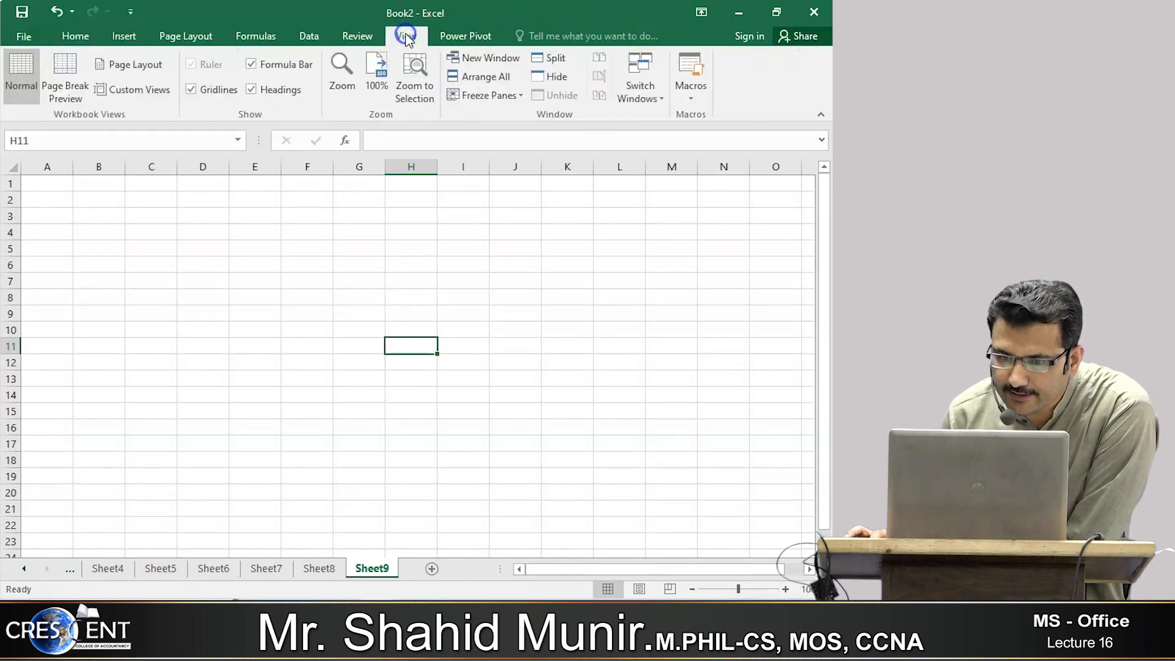
{"action": "left_click", "coordinate": [554, 58]}
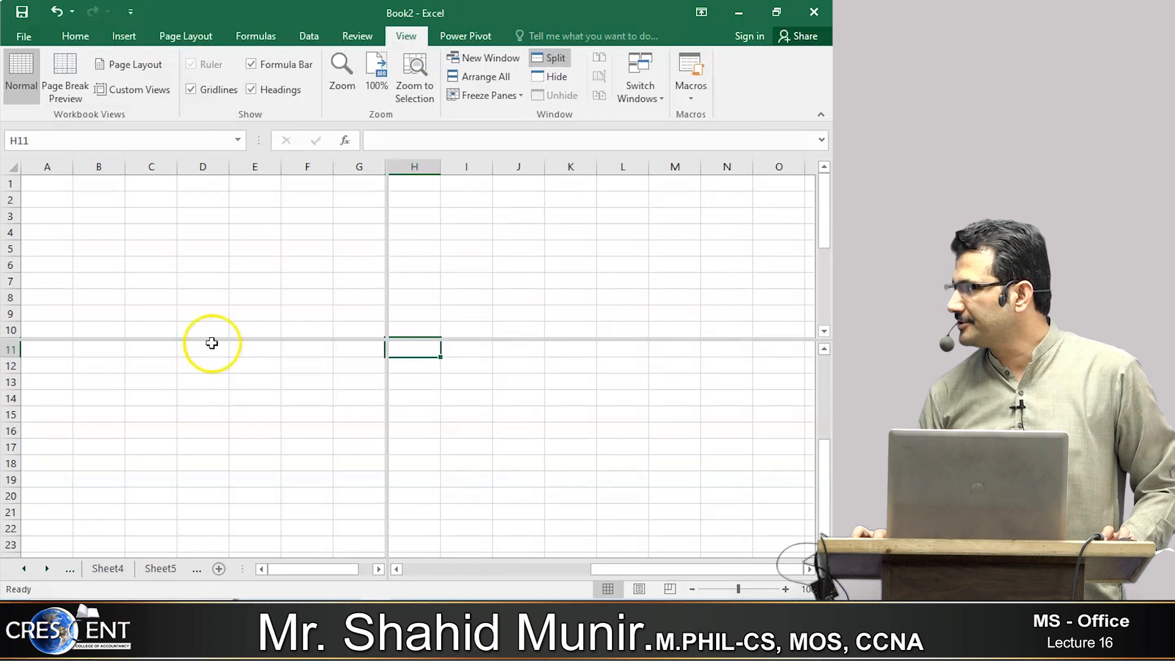
Step: Select a cell in each of the four panes, including D6, D13 and J15, and return to B3 and A1
{"action": "left_click", "coordinate": [208, 266]}
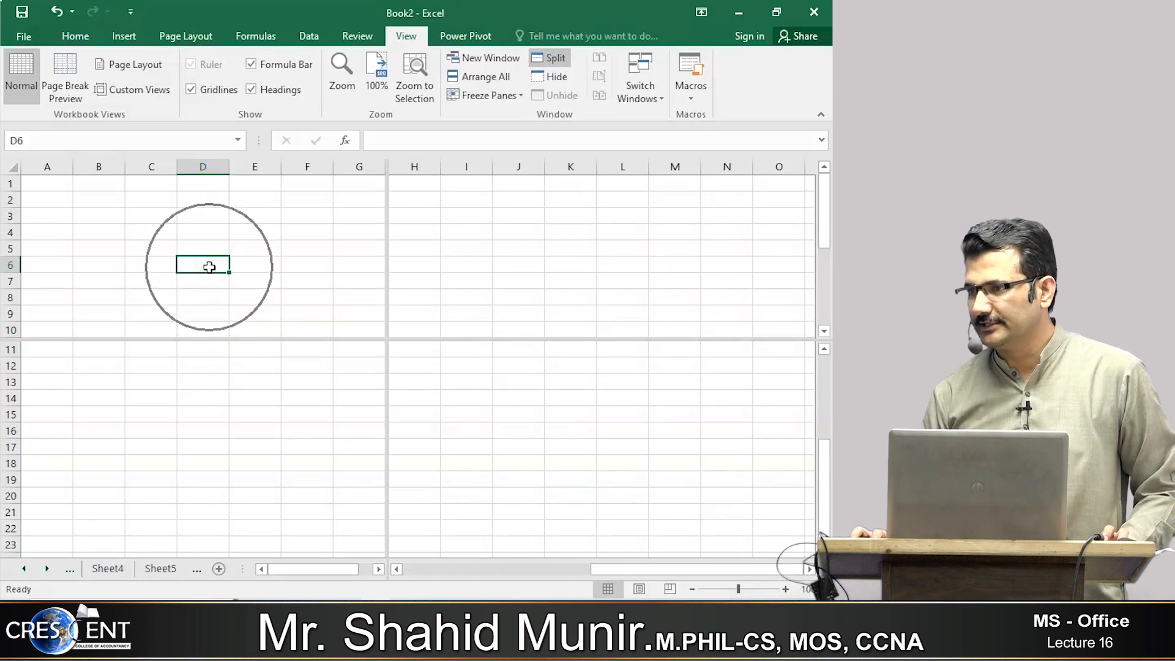
{"action": "left_click", "coordinate": [579, 264]}
{"action": "left_click", "coordinate": [218, 381]}
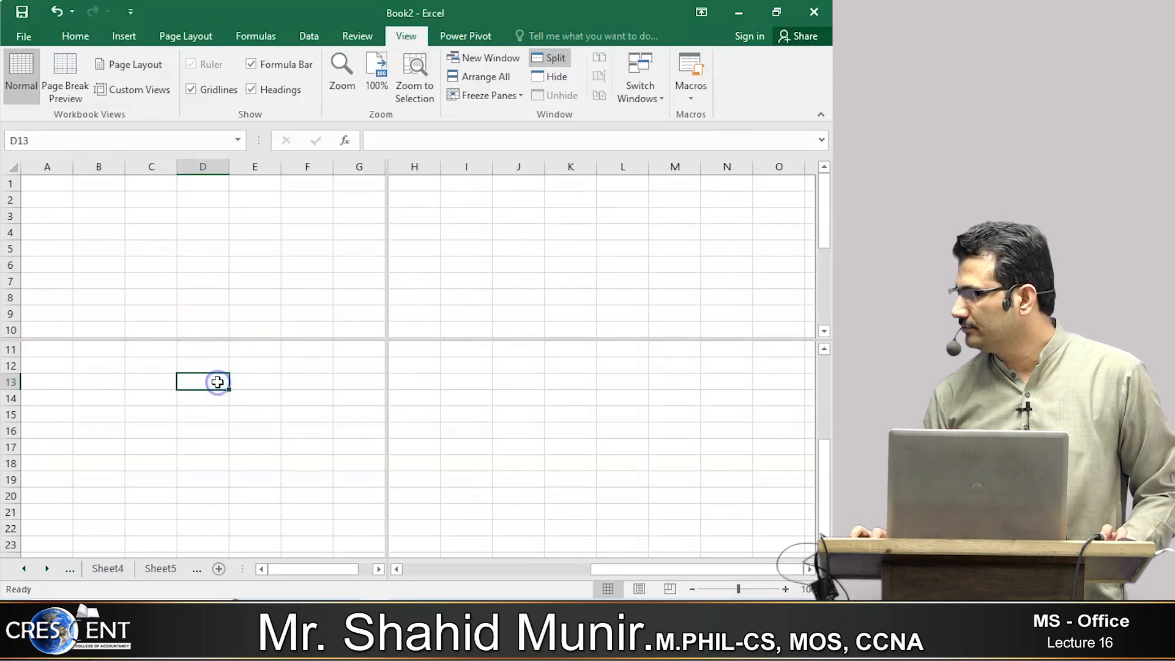
{"action": "left_click", "coordinate": [496, 408]}
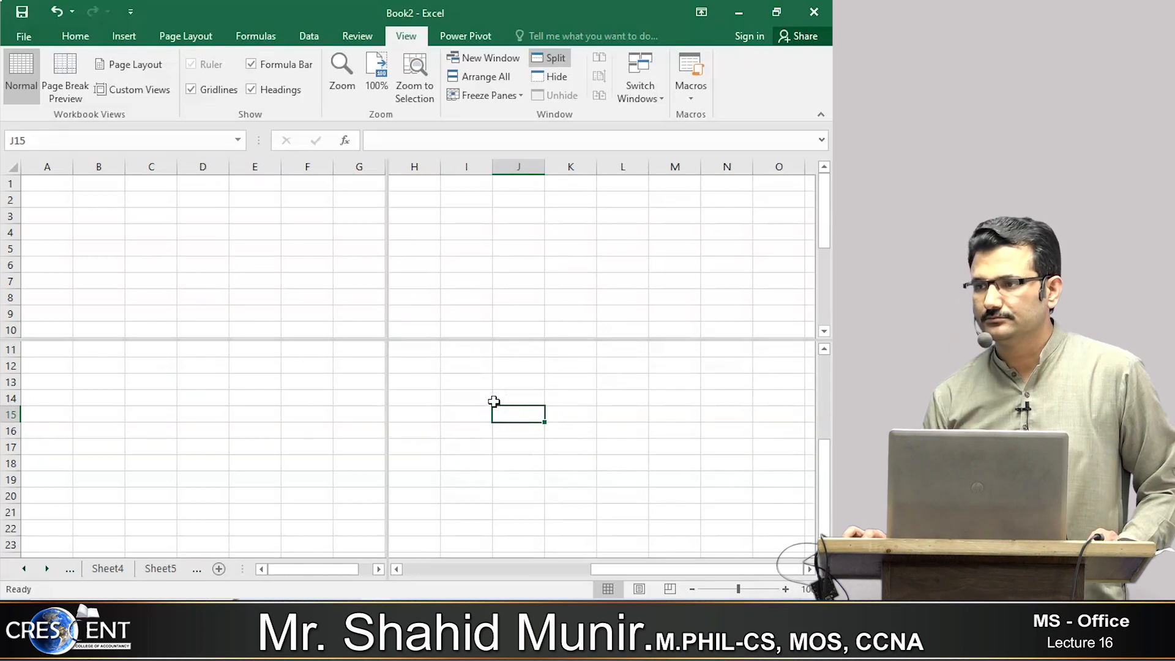
{"action": "left_click", "coordinate": [85, 211]}
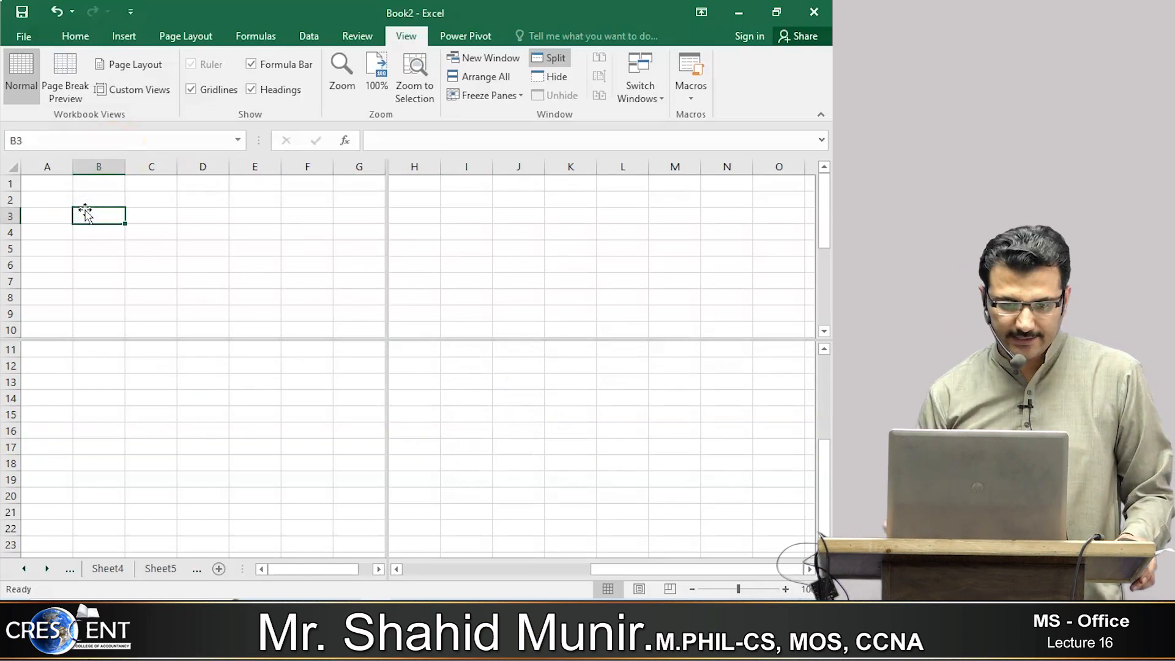
{"action": "left_click", "coordinate": [58, 181]}
Step: Jump from M2 to the last column and up to row 1, jump from D16 to the last row, and select E5
{"action": "left_click", "coordinate": [664, 195]}
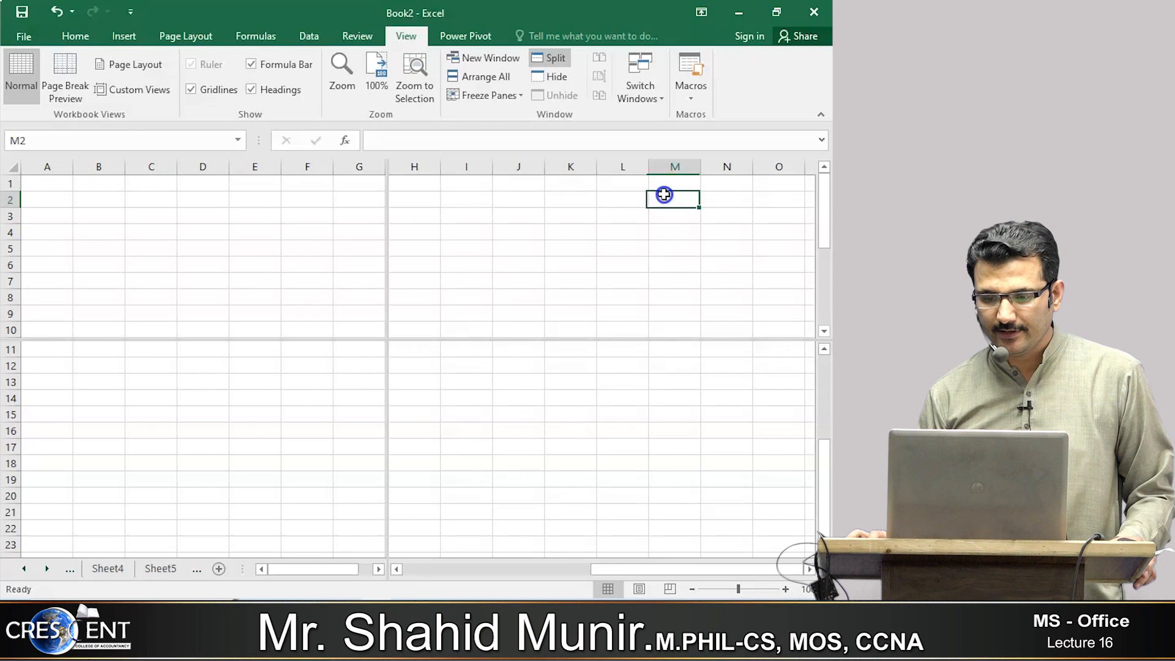
{"action": "key", "text": "ctrl+Right"}
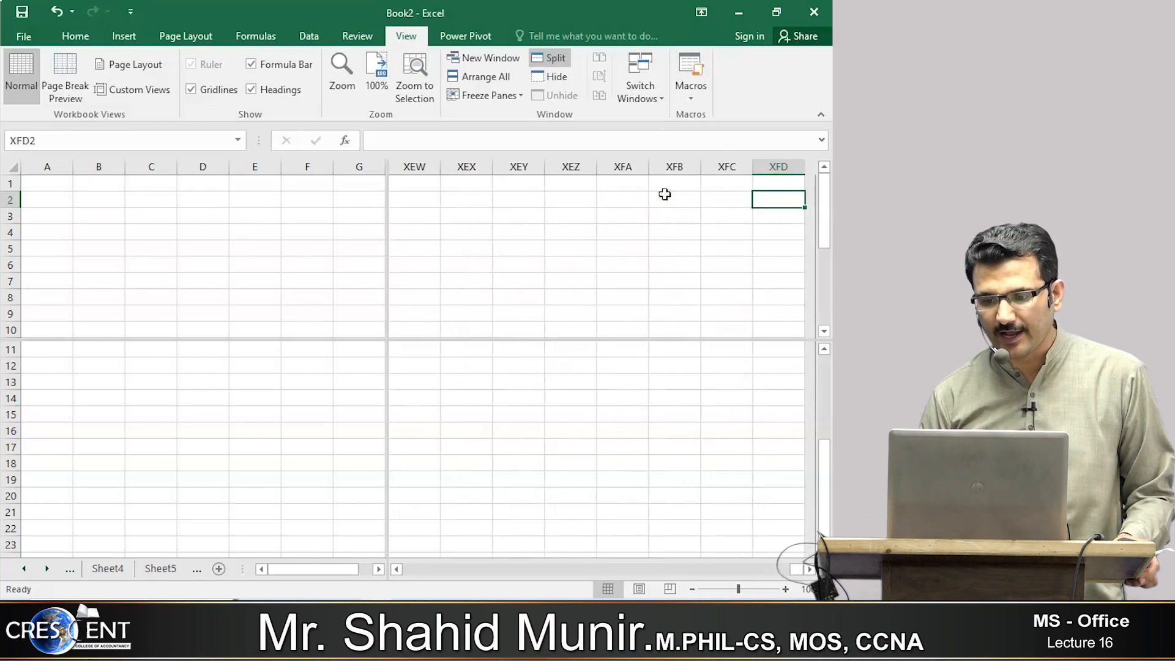
{"action": "key", "text": "ctrl+Up"}
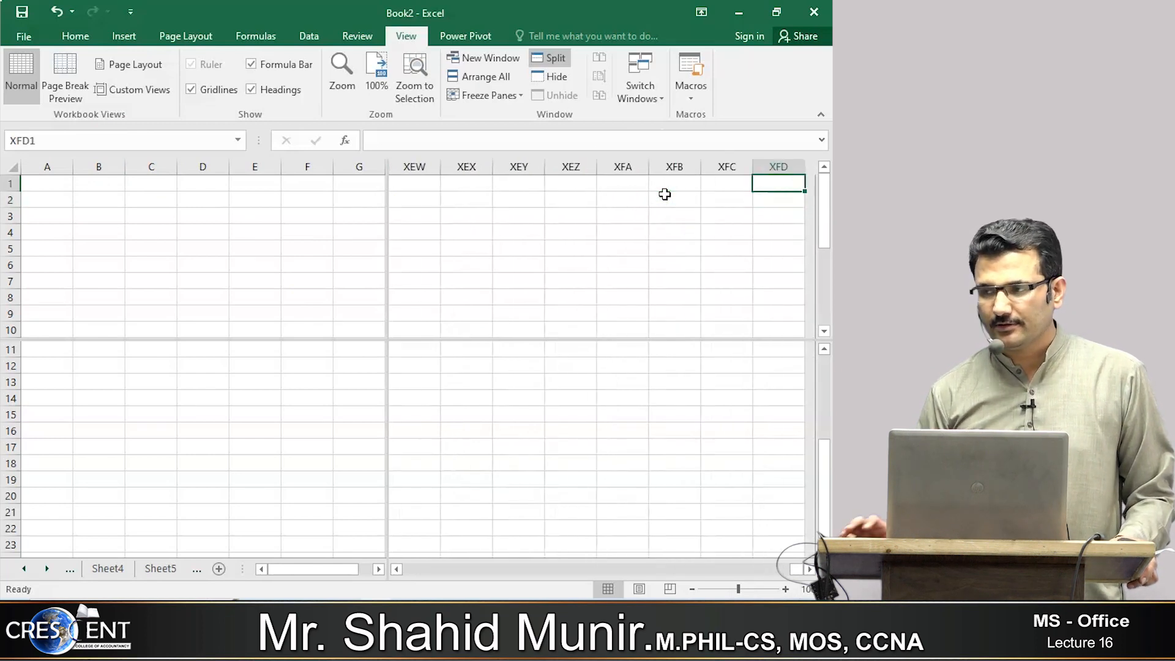
{"action": "left_click", "coordinate": [222, 428]}
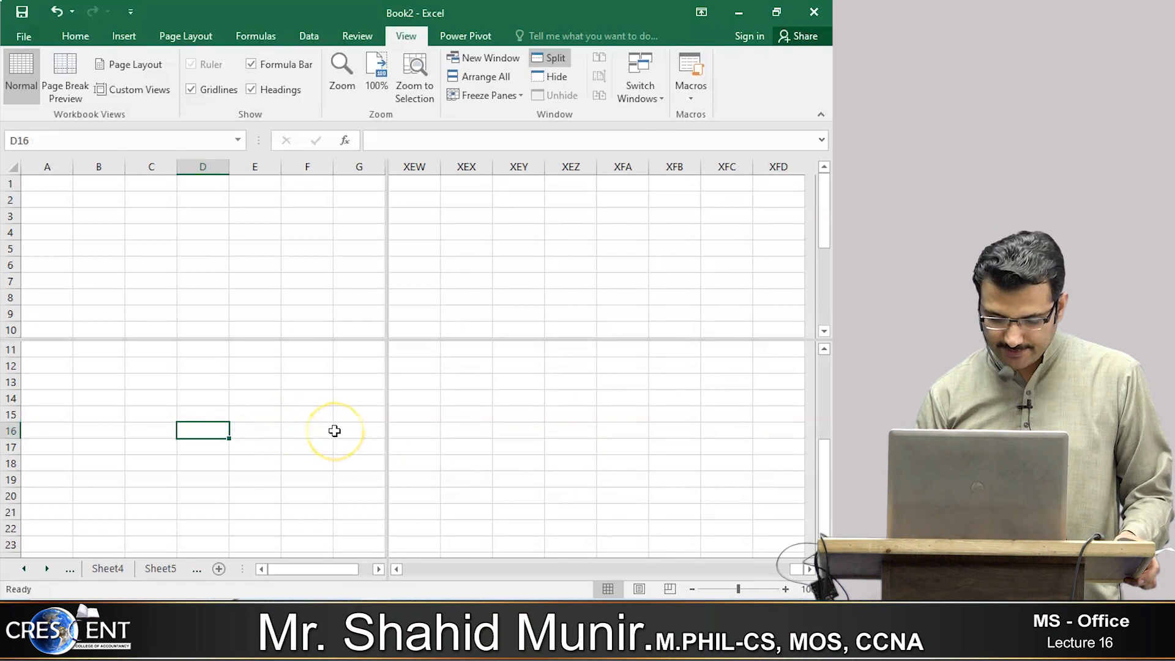
{"action": "key", "text": "ctrl+Down"}
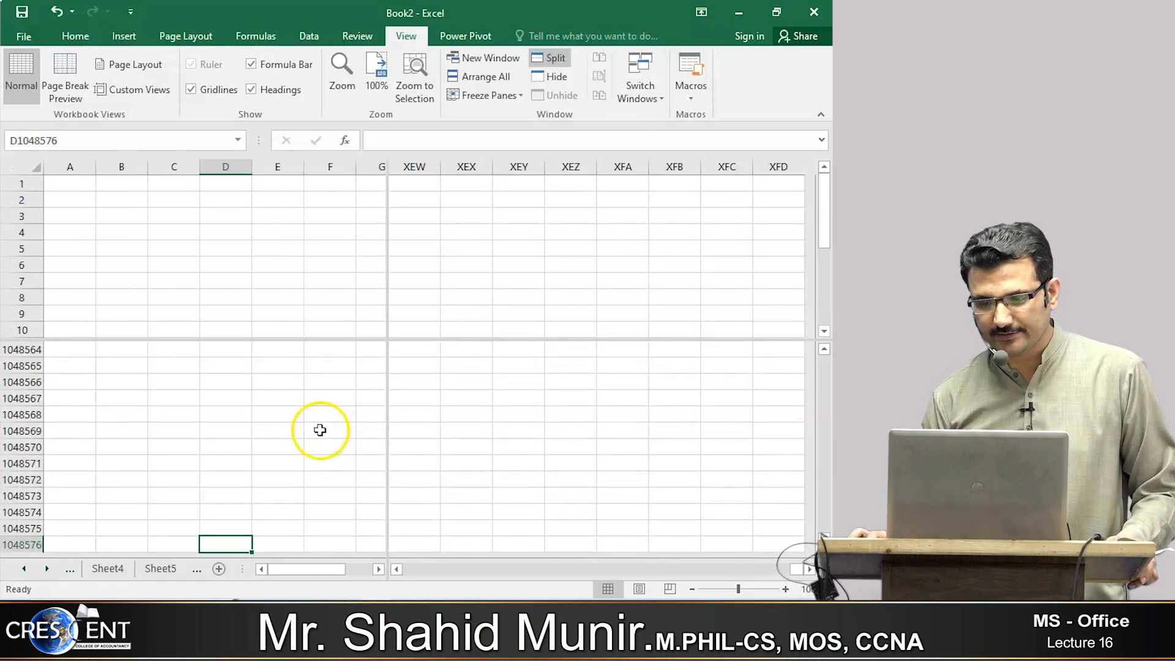
{"action": "left_click", "coordinate": [296, 248]}
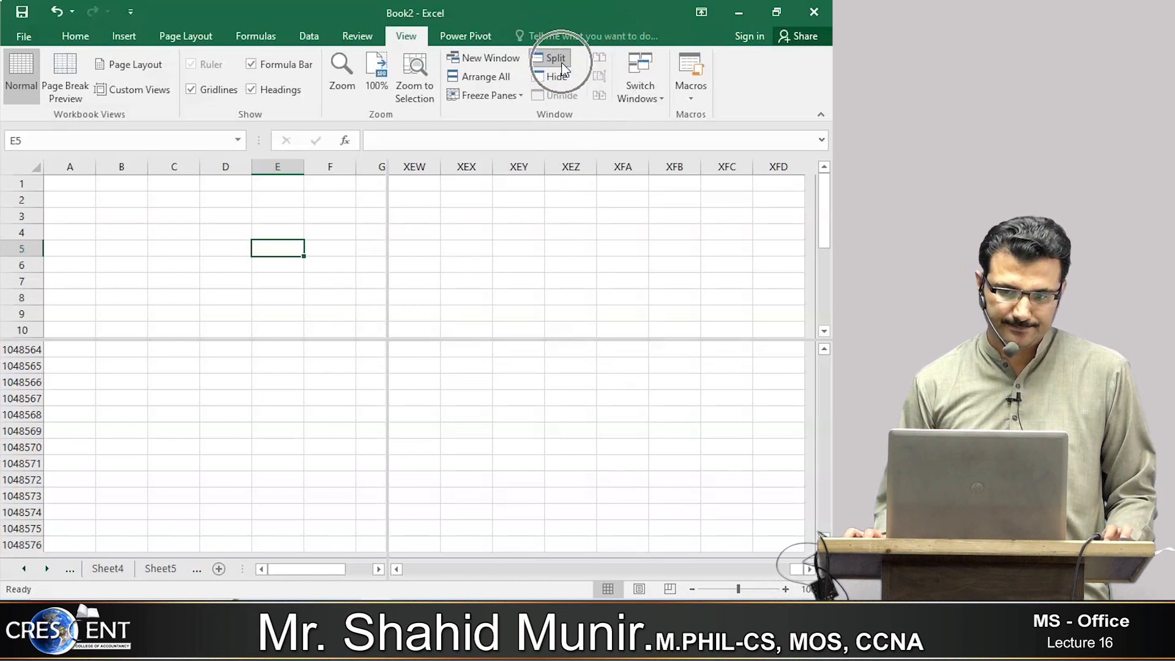
Step: Examine the Hide & Unhide commands for rows, columns and sheets, and switch to Sheet4 to check its tab's Hide and Unhide options
{"action": "key", "text": "ctrl"}
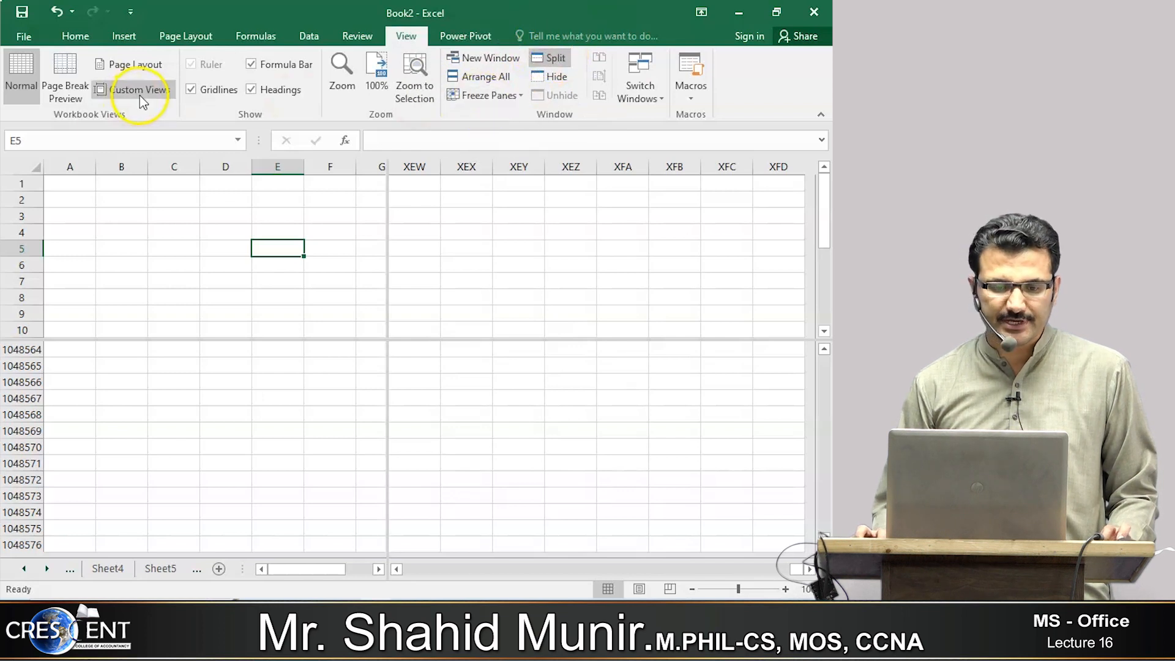
{"action": "left_click", "coordinate": [86, 36]}
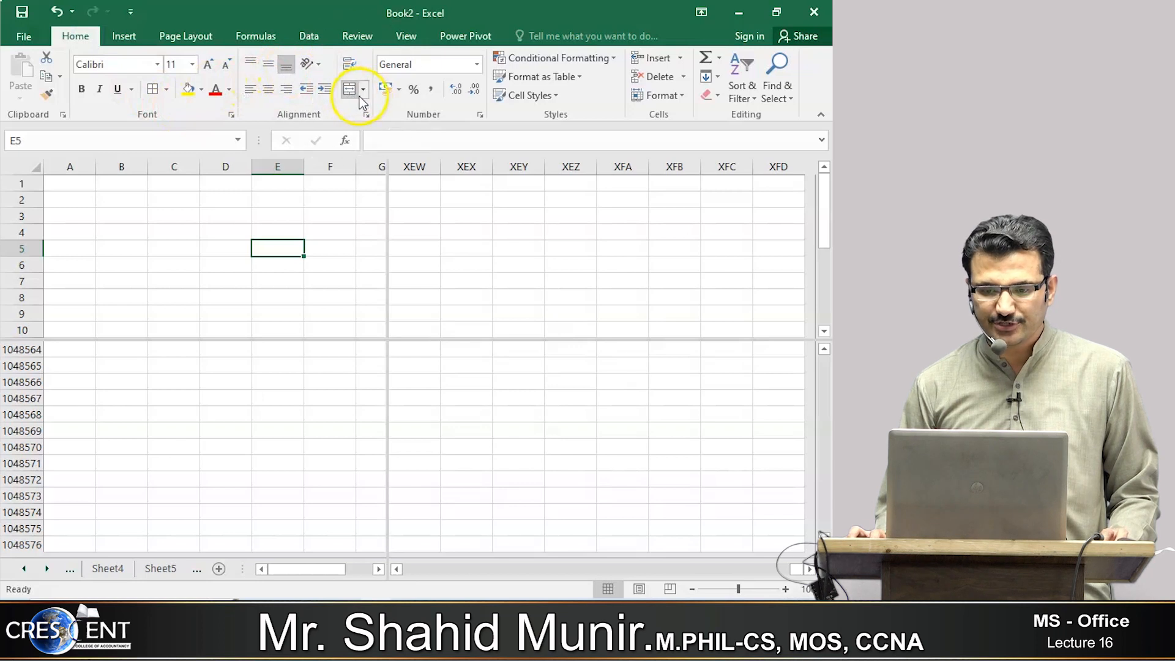
{"action": "left_click", "coordinate": [680, 96]}
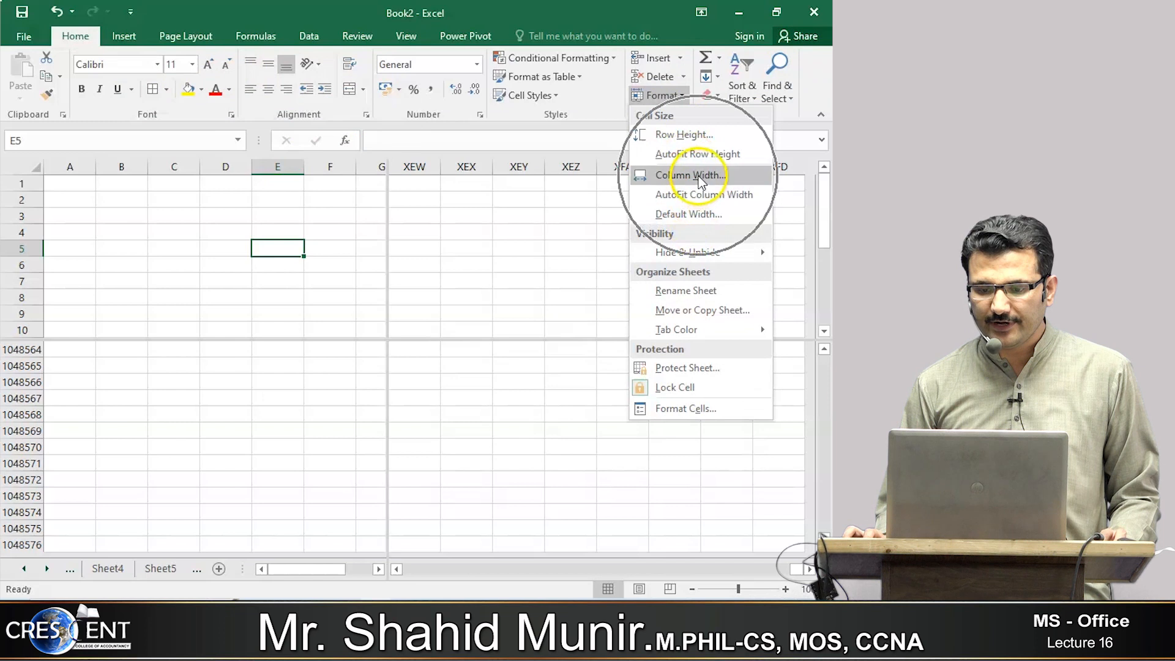
{"action": "mouse_move", "coordinate": [699, 255]}
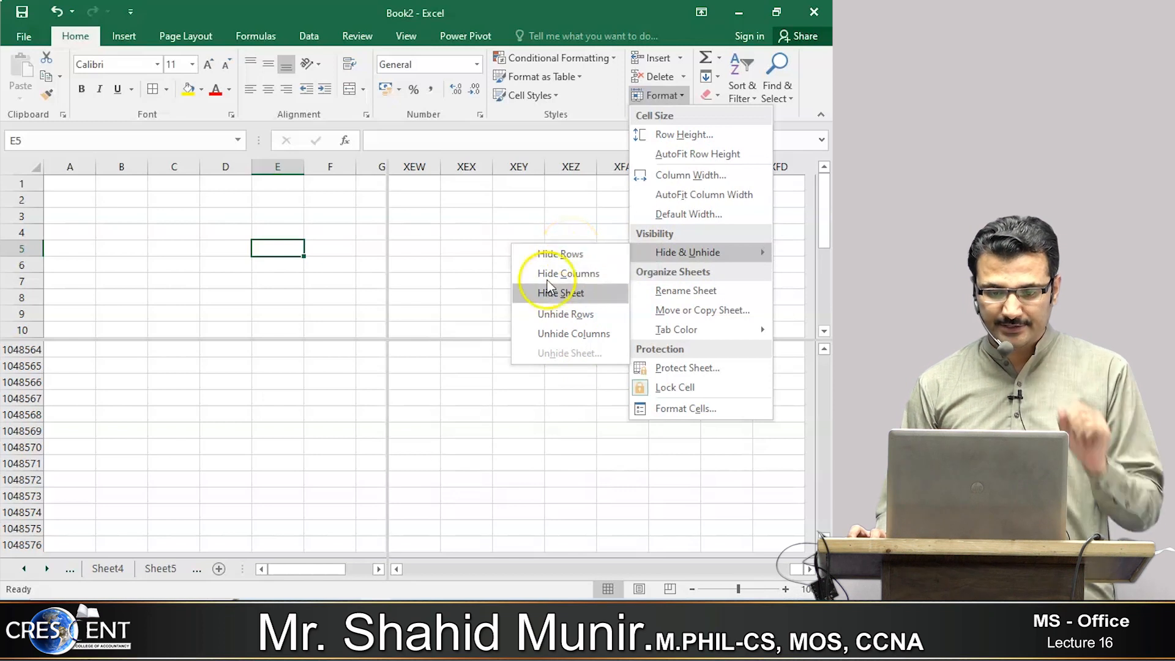
{"action": "left_click", "coordinate": [113, 570]}
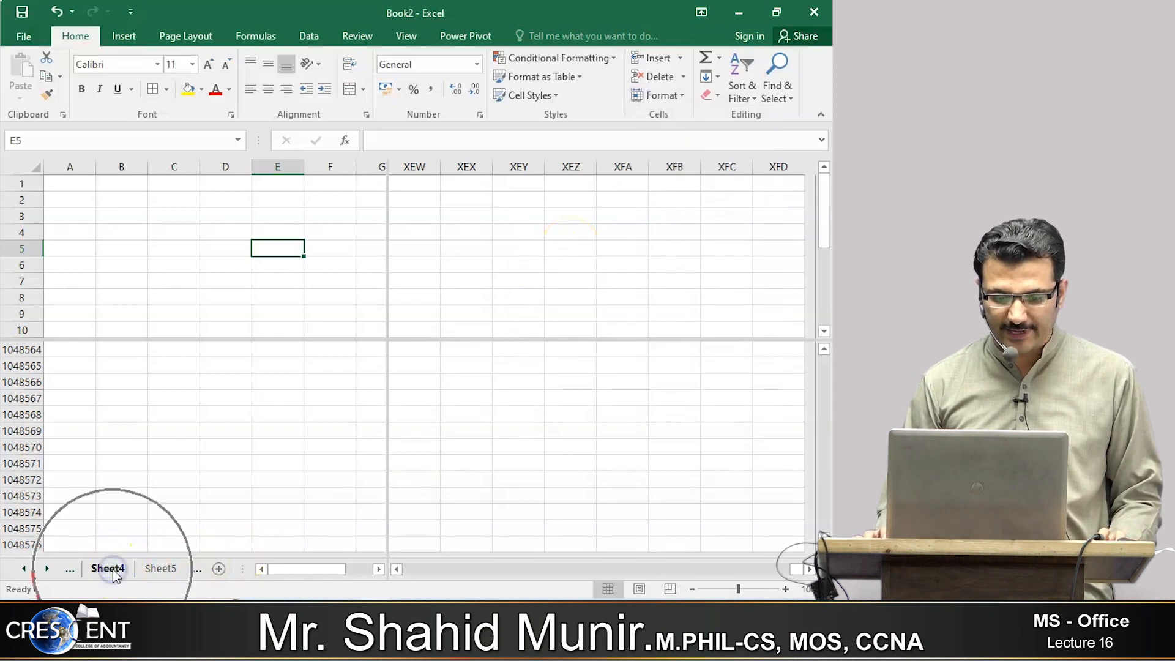
{"action": "right_click", "coordinate": [113, 569]}
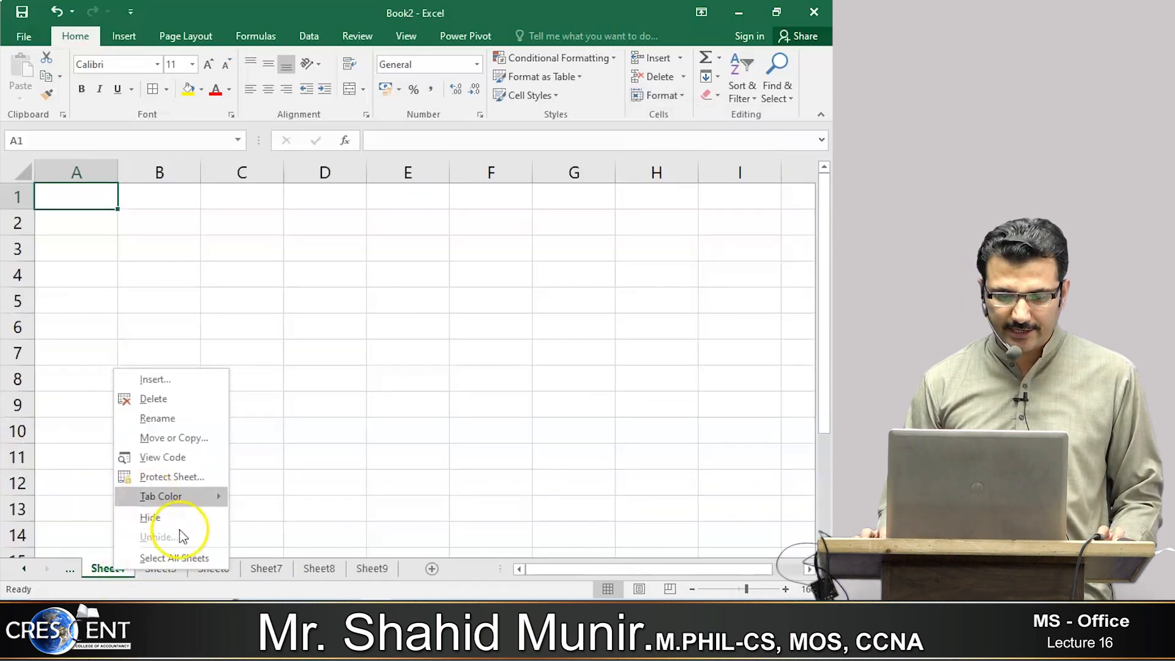
{"action": "left_click", "coordinate": [523, 289]}
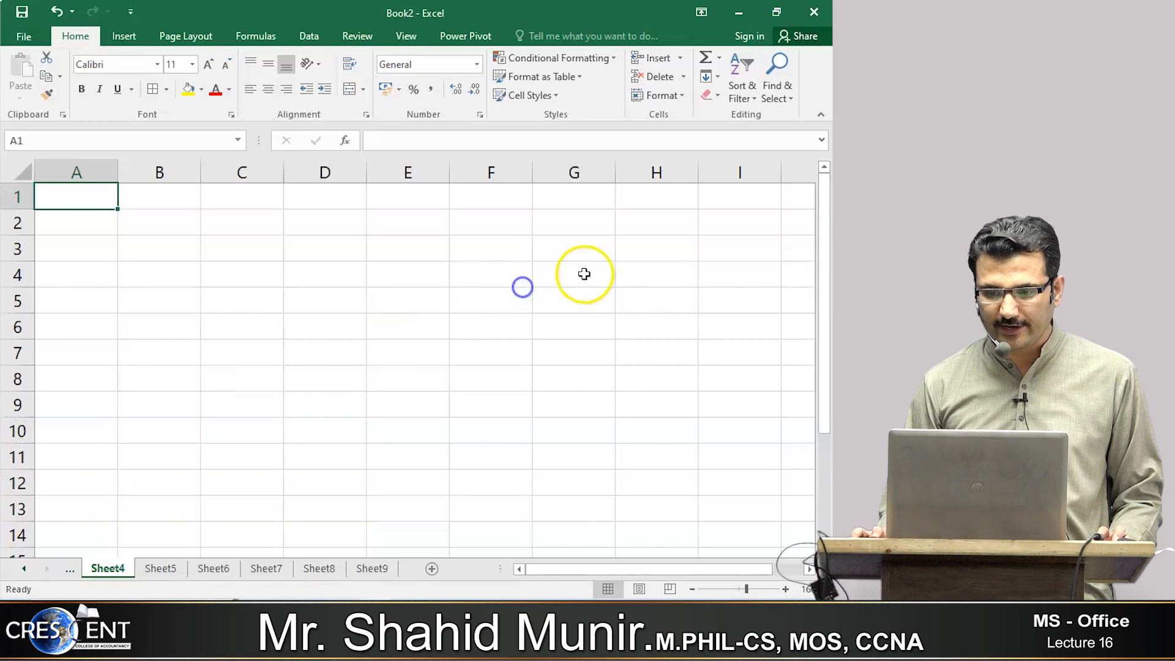
{"action": "left_click", "coordinate": [664, 96]}
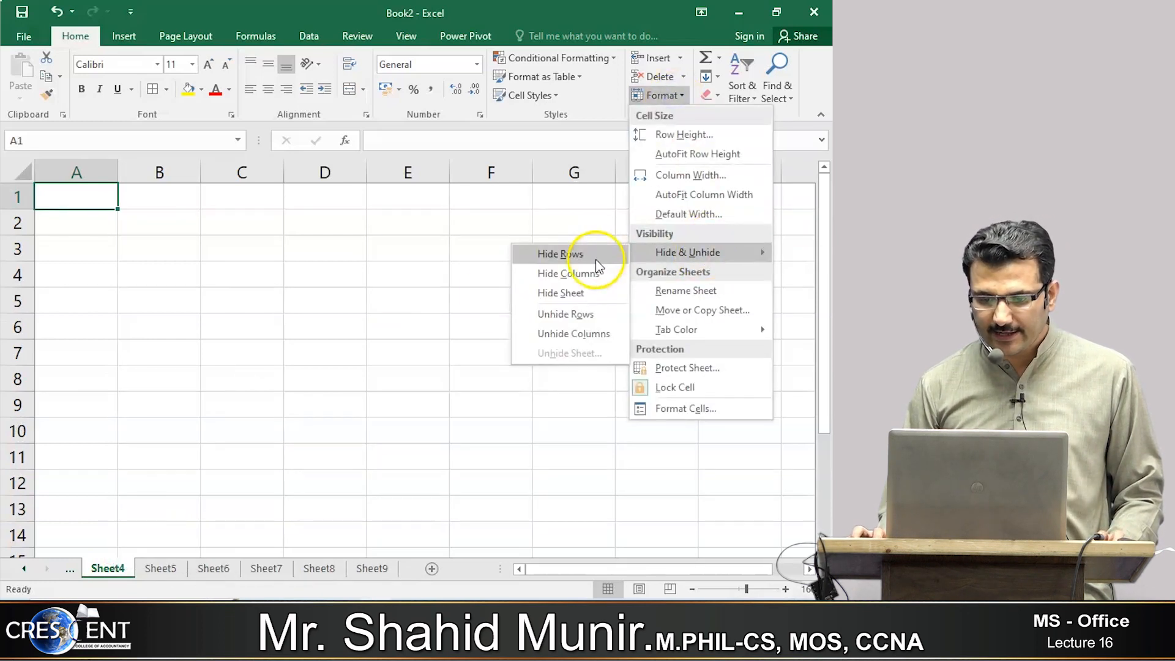
{"action": "left_click", "coordinate": [586, 341]}
{"action": "left_click", "coordinate": [404, 38]}
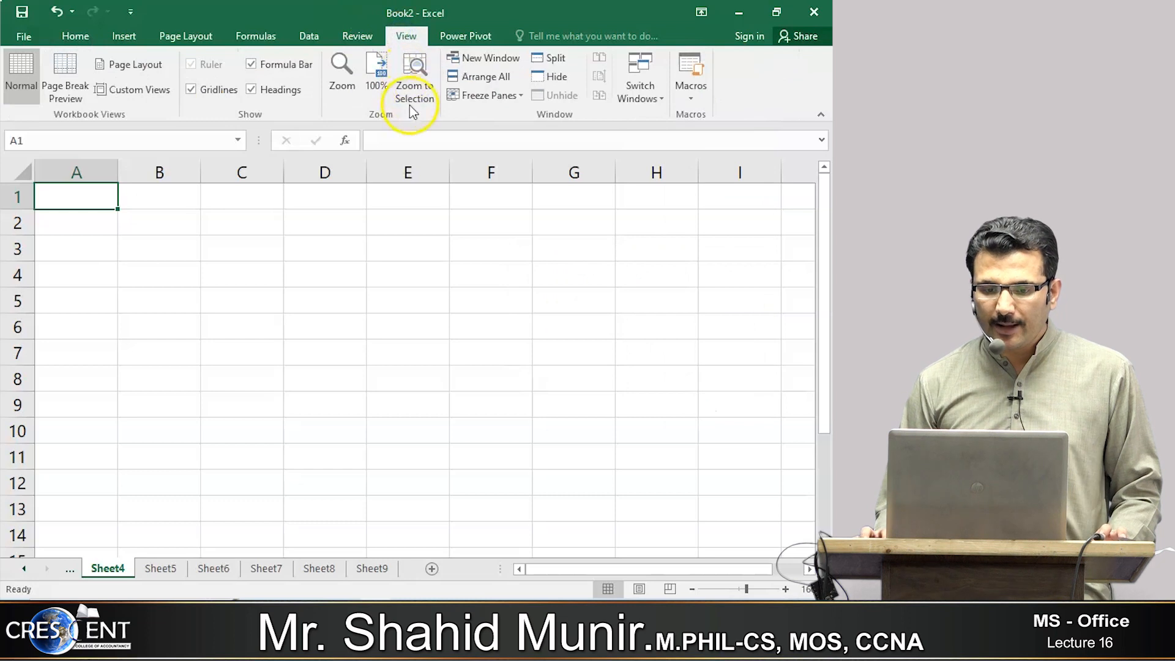
{"action": "left_click", "coordinate": [553, 78]}
{"action": "key", "text": "ctrl"}
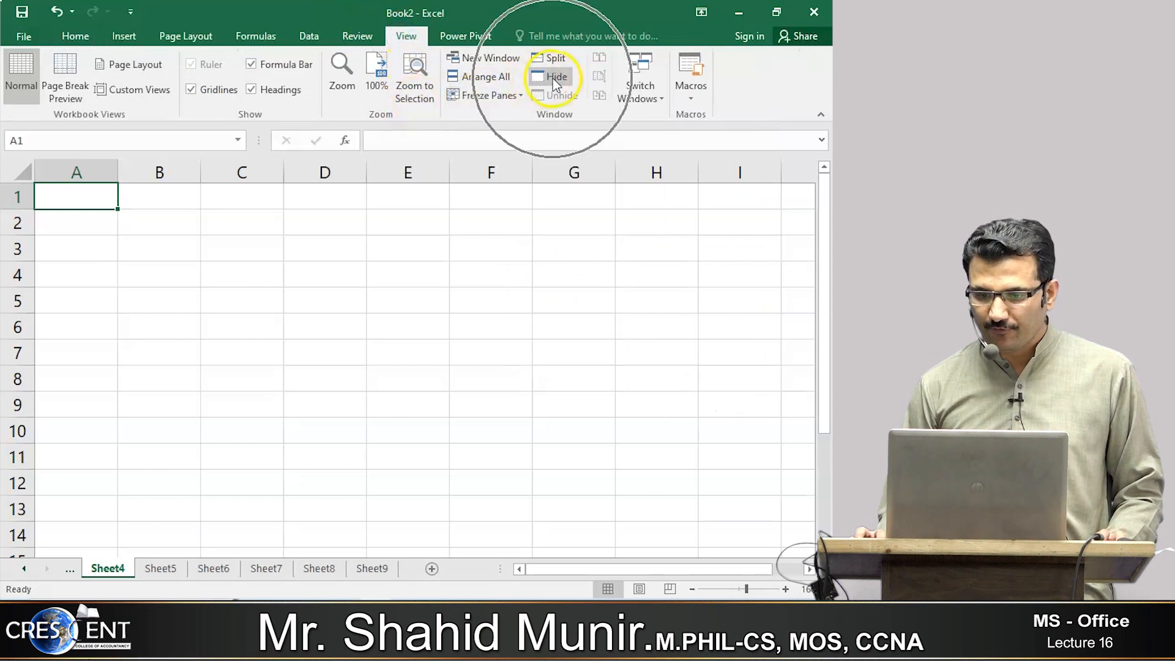
{"action": "key", "text": "ctrl"}
{"action": "key", "text": "ctrl"}
{"action": "key", "text": "ctrl"}
{"action": "key", "text": "ctrl"}
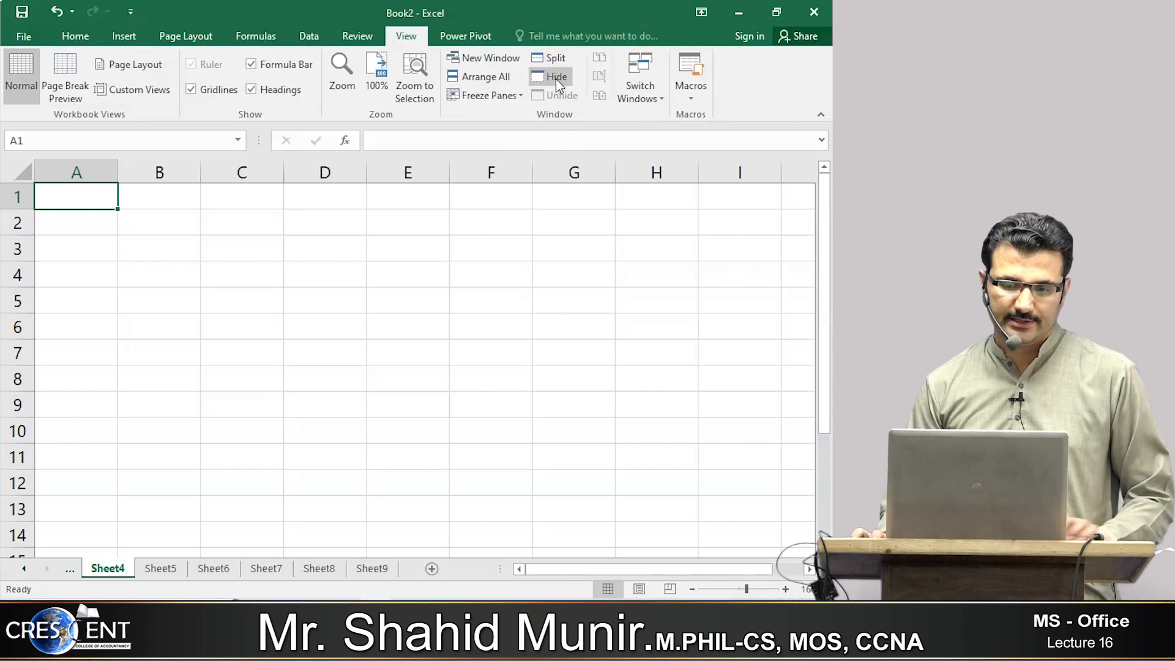
{"action": "key", "text": "ctrl"}
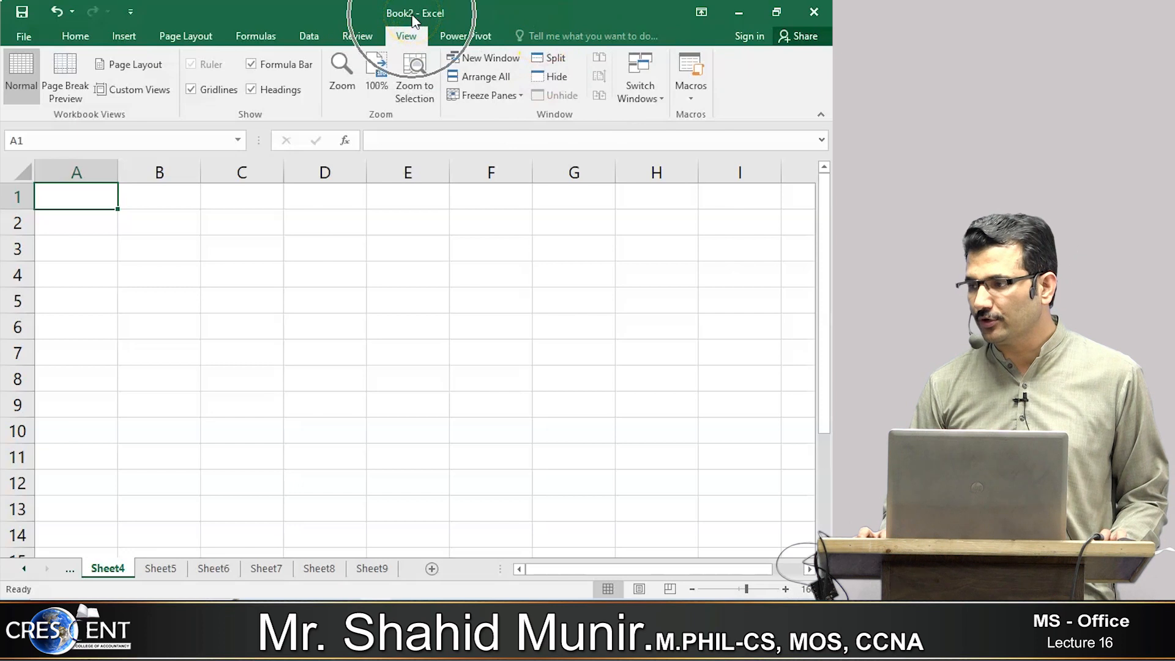
{"action": "key", "text": "ctrl"}
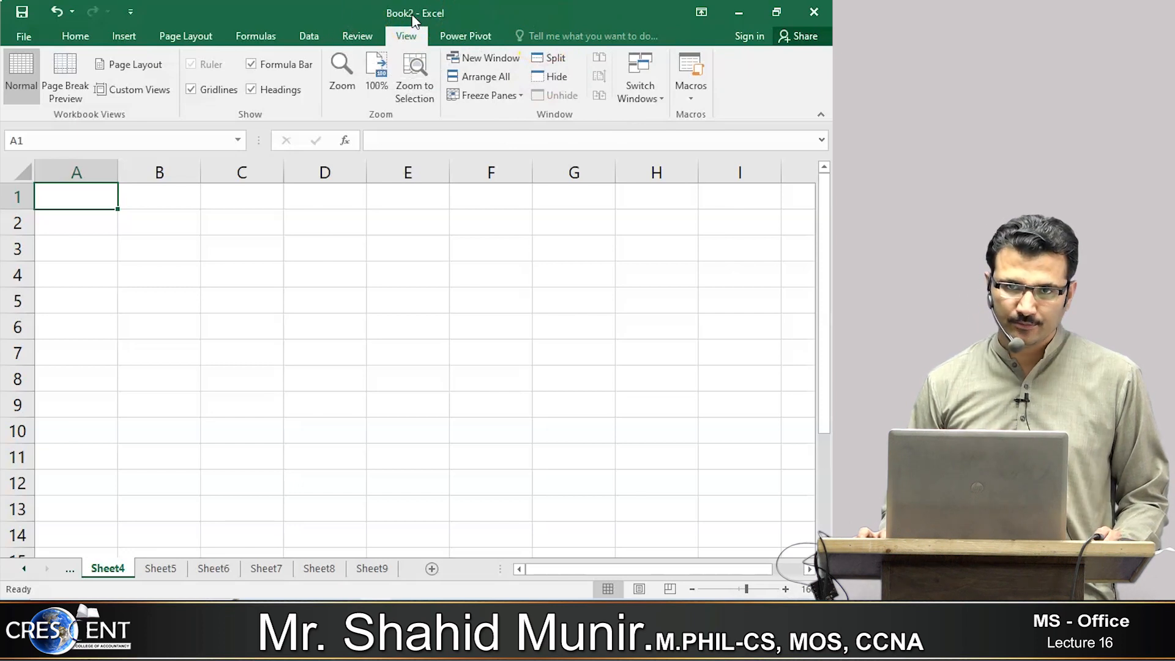
Step: Create a new blank workbook
{"action": "left_click", "coordinate": [315, 221]}
{"action": "key", "text": "ctrl+n"}
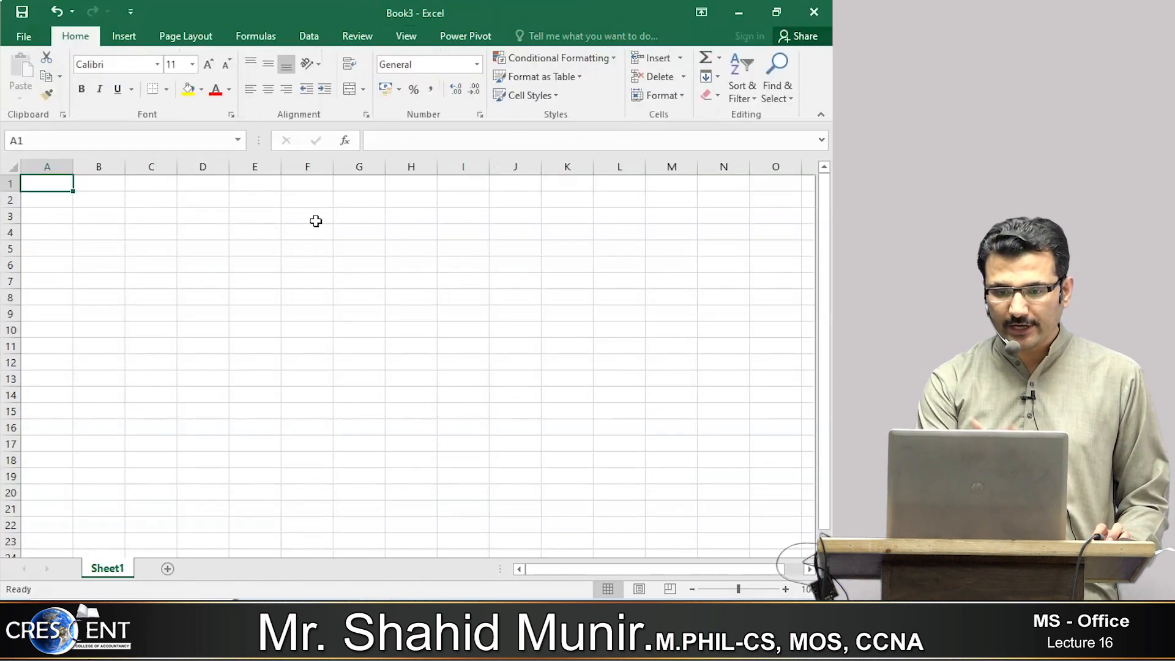
Step: Create additional blank workbooks, check the list of open workbook windows, and select cell H8 in Book4
{"action": "key", "text": "ctrl+n"}
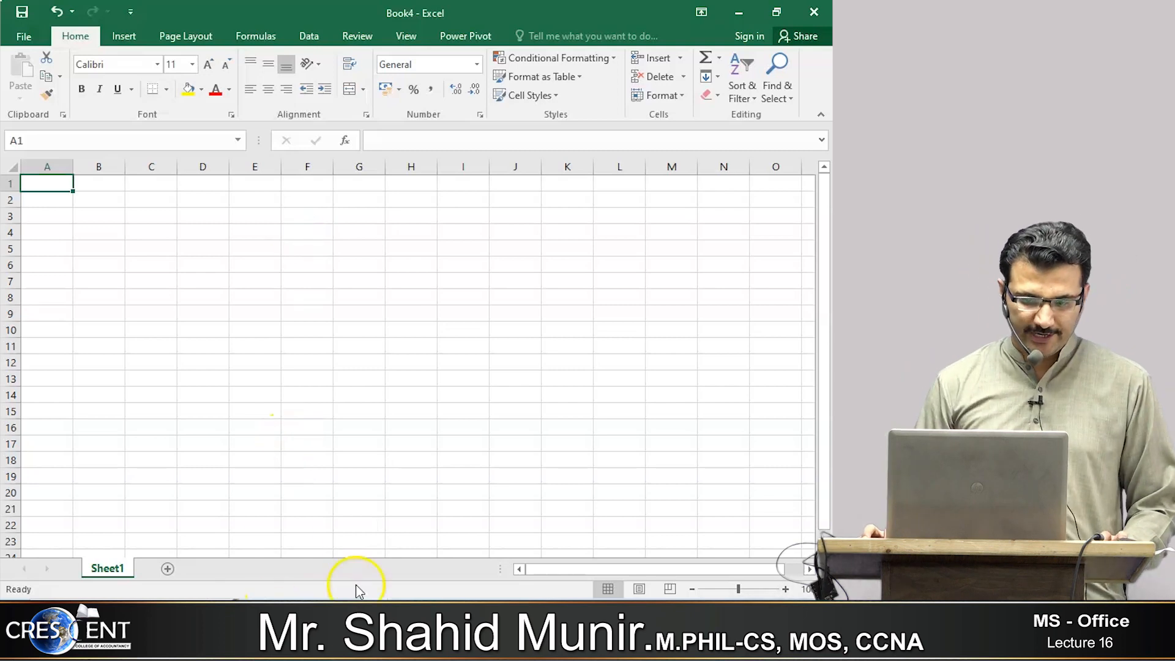
{"action": "mouse_move", "coordinate": [375, 609]}
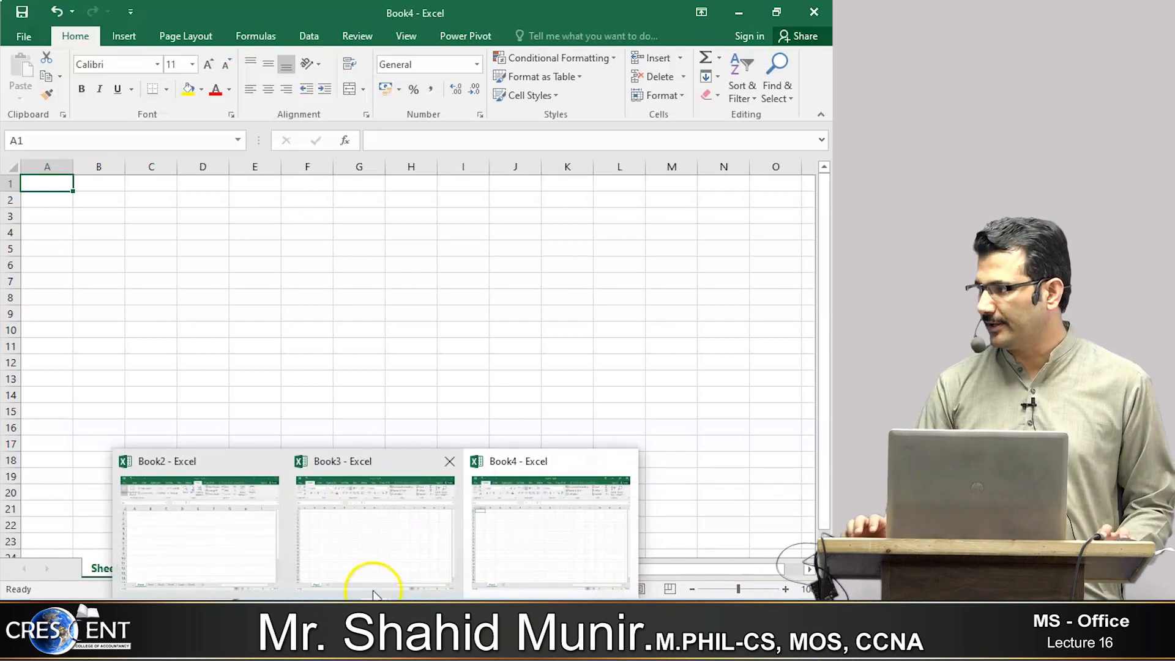
{"action": "left_click", "coordinate": [430, 293]}
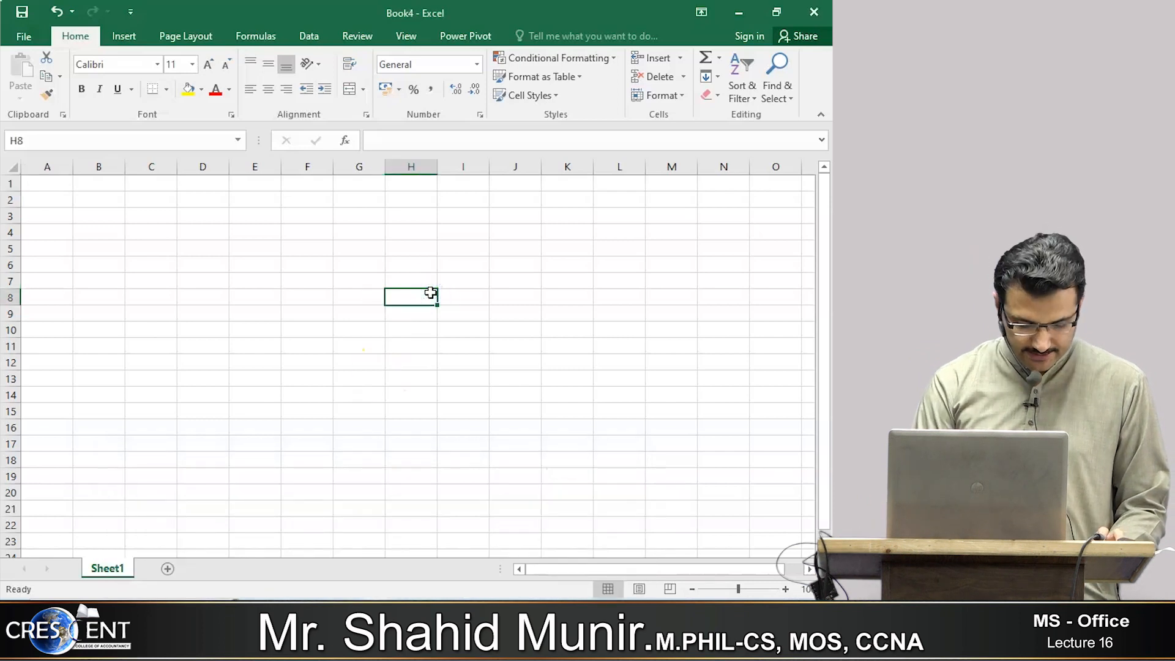
{"action": "left_click", "coordinate": [430, 292]}
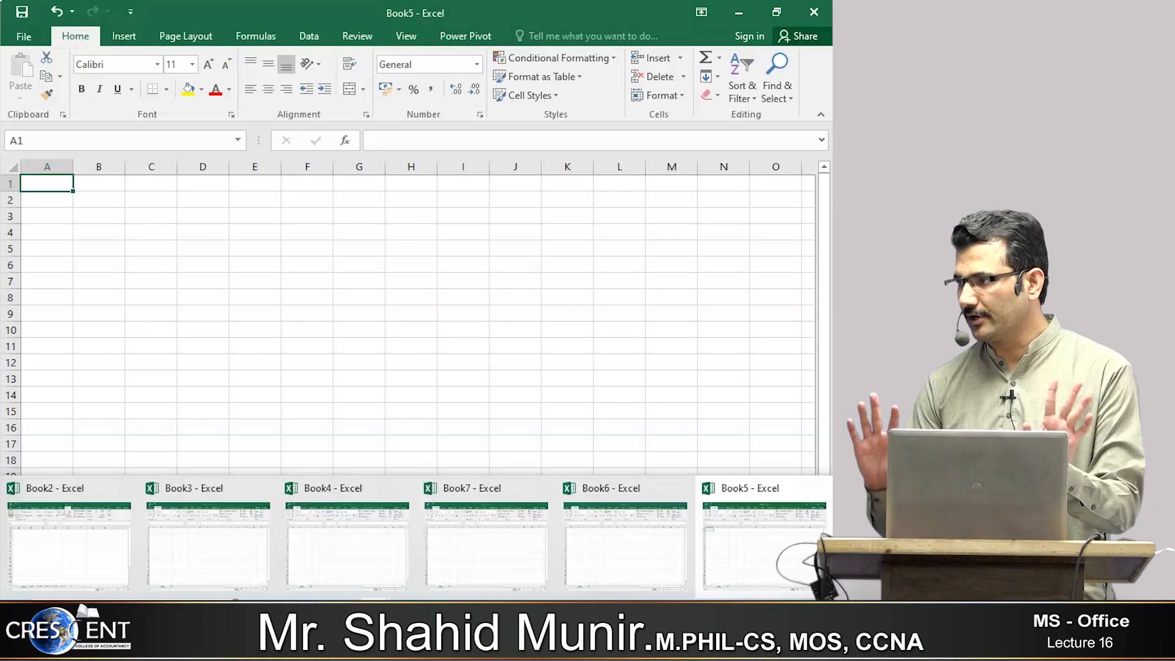
Step: Switch to the Book4 workbook and hide its window
{"action": "left_click", "coordinate": [345, 511]}
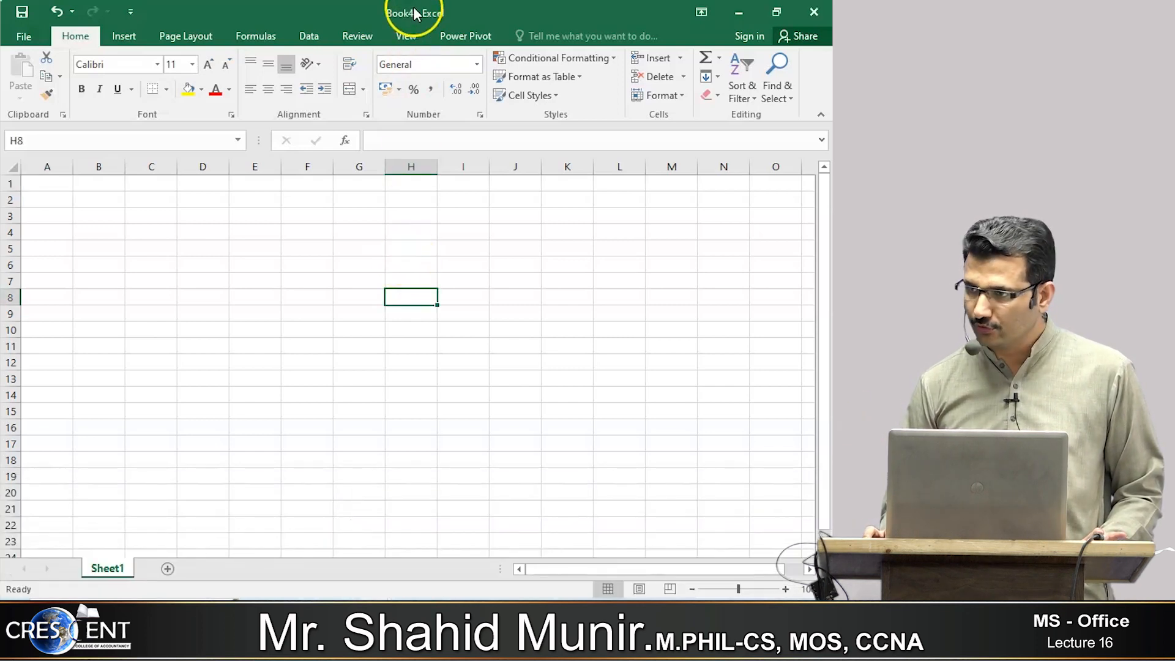
{"action": "left_click", "coordinate": [406, 36]}
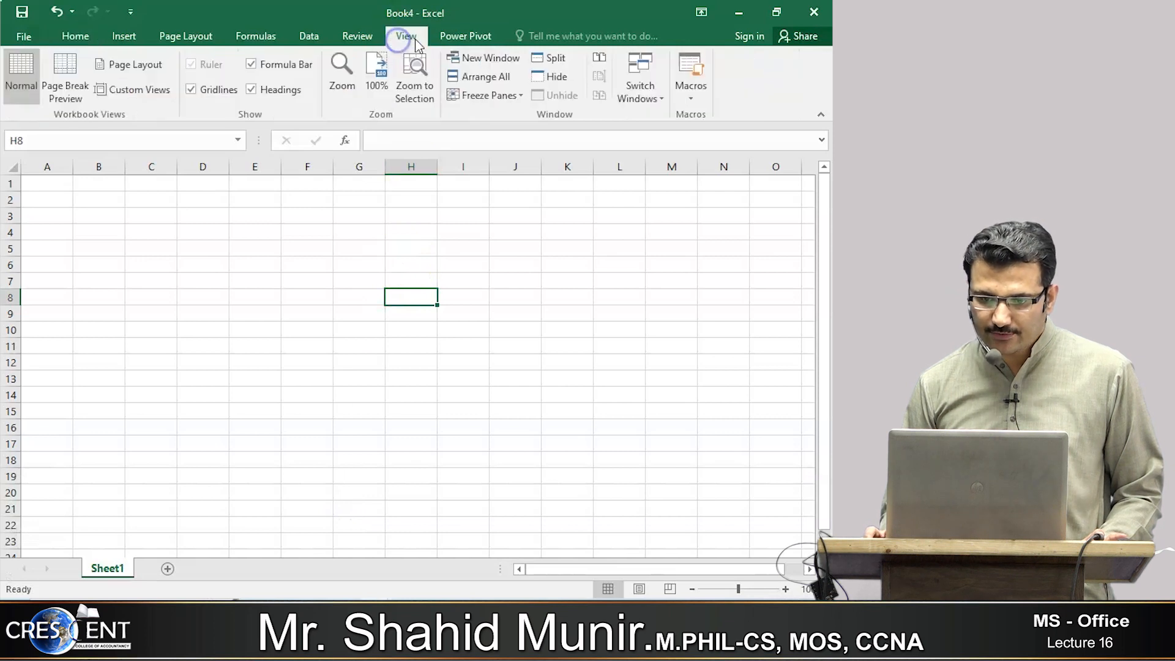
{"action": "left_click", "coordinate": [549, 71]}
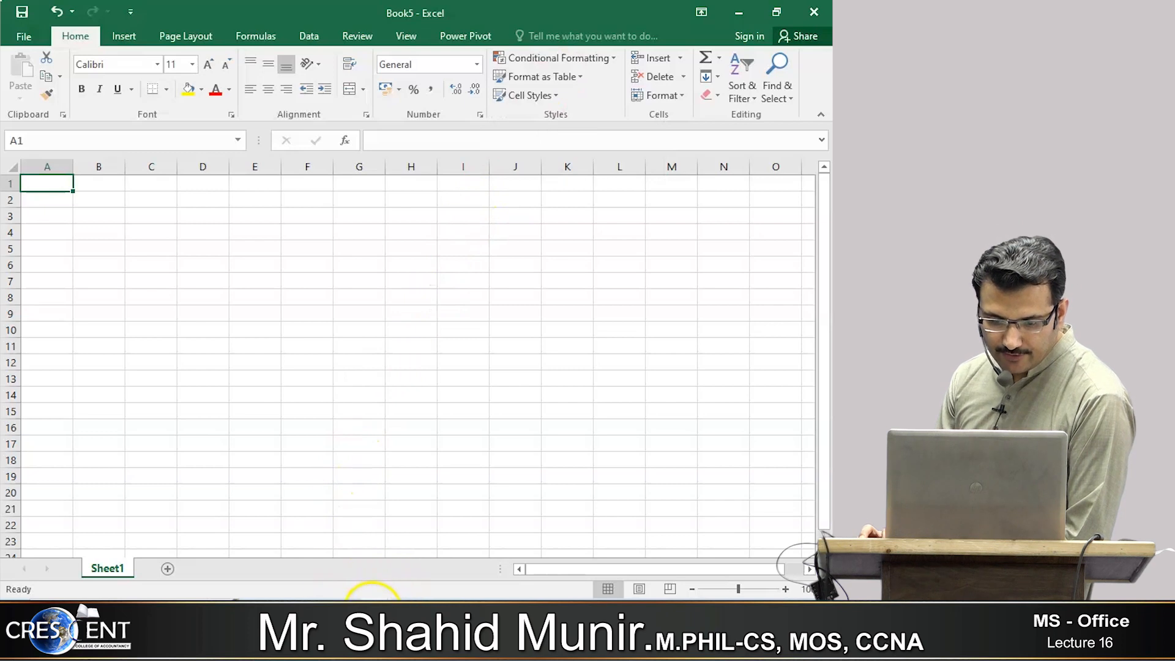
Step: Check the list of open workbook windows and unhide the Book4 workbook
{"action": "left_click", "coordinate": [374, 608]}
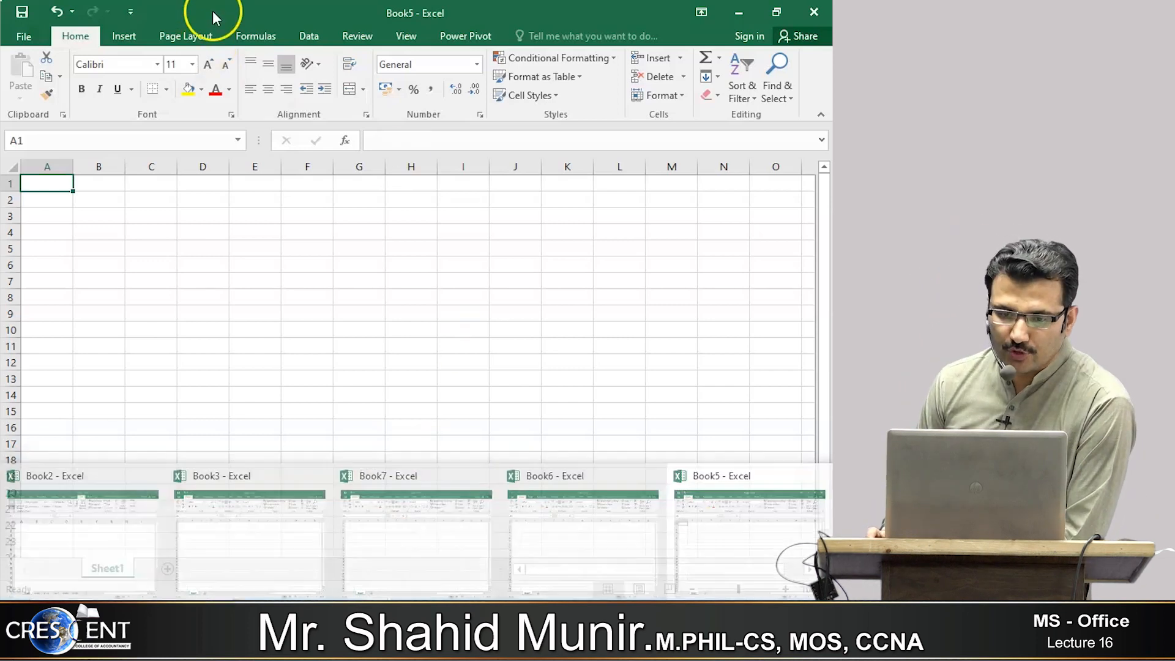
{"action": "left_click", "coordinate": [406, 37]}
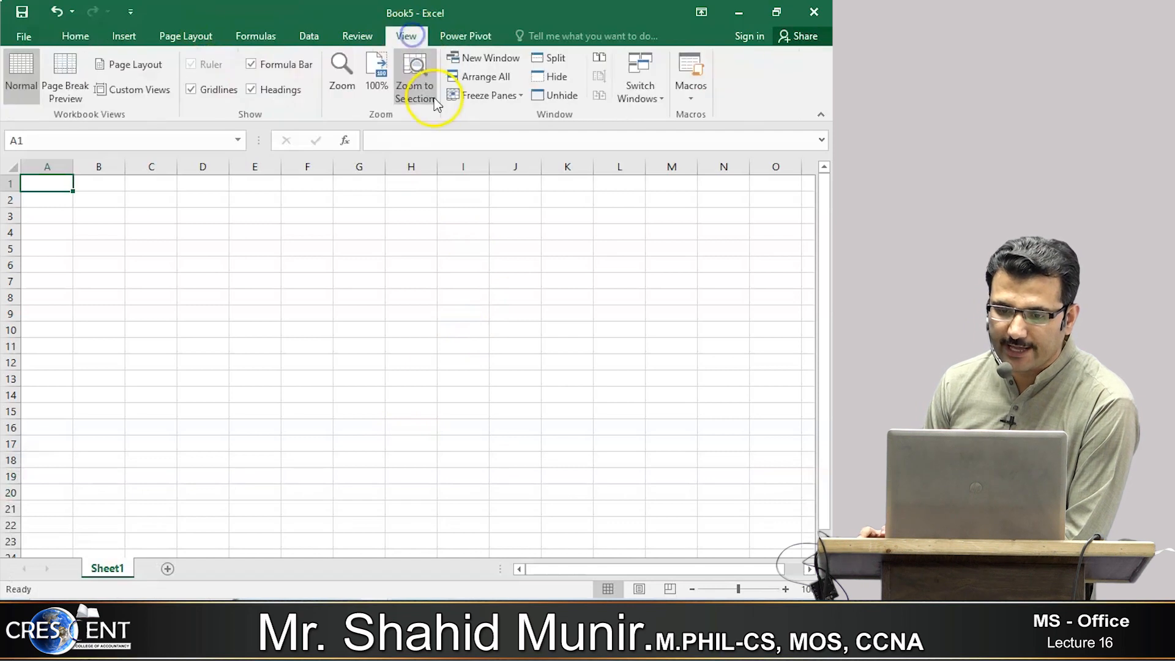
{"action": "left_click", "coordinate": [561, 96]}
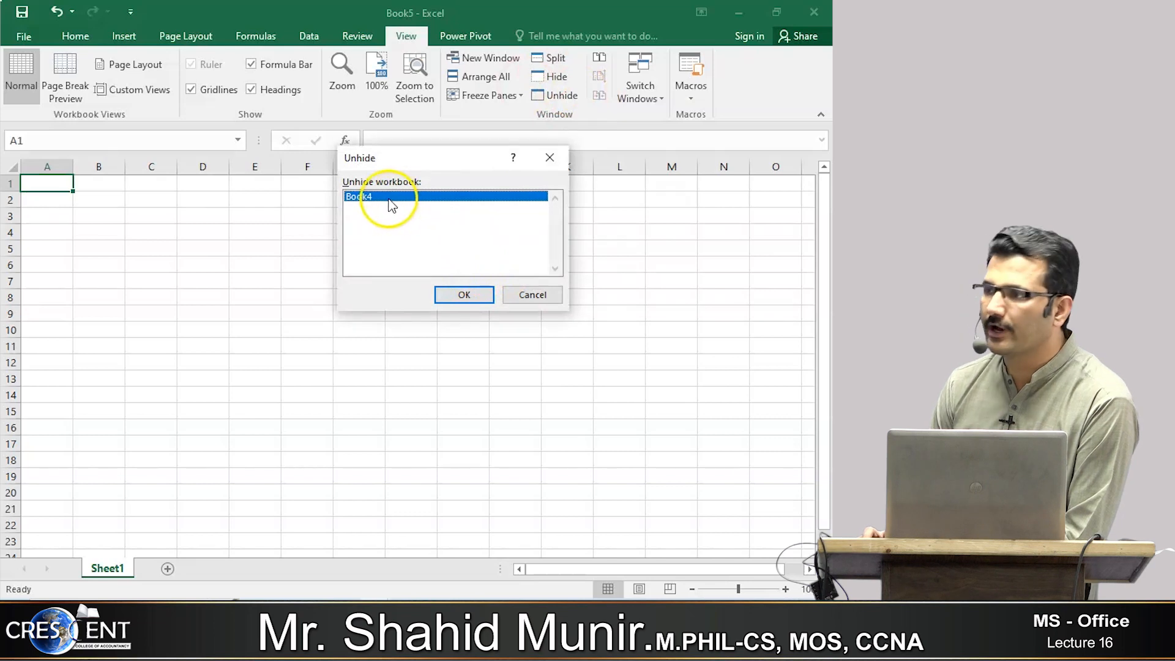
{"action": "left_click", "coordinate": [464, 294]}
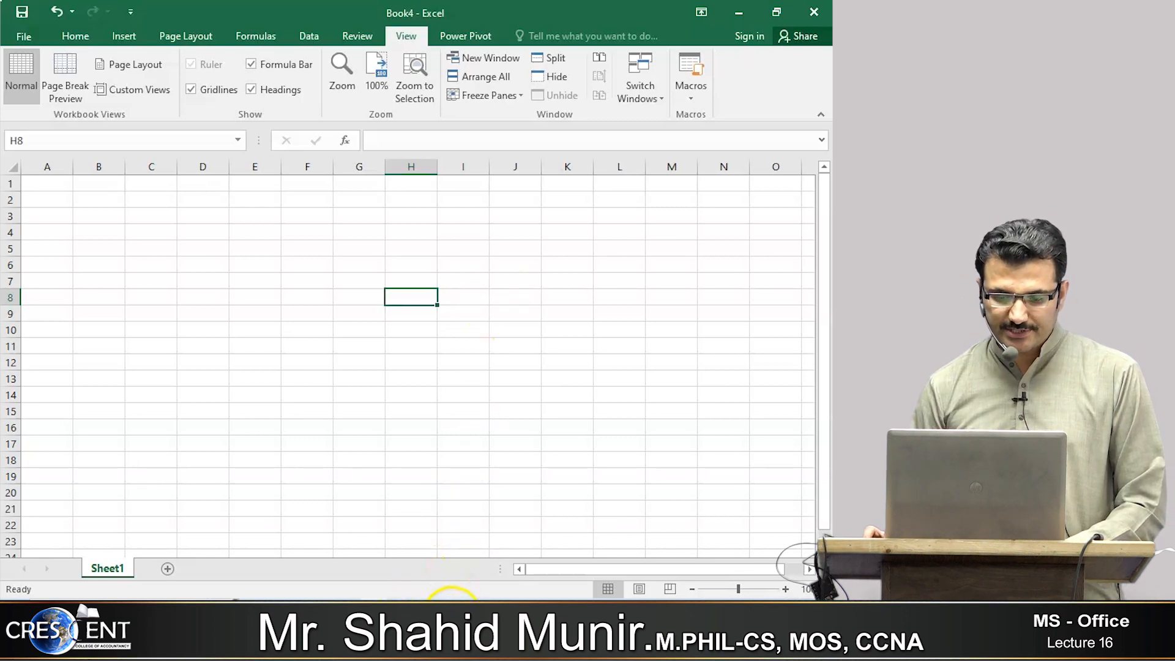
Step: Switch to the MSOffice_2022 (1).pdf file in Microsoft Edge and examine the text rotation and indentation examples on page 107
{"action": "left_click", "coordinate": [398, 617]}
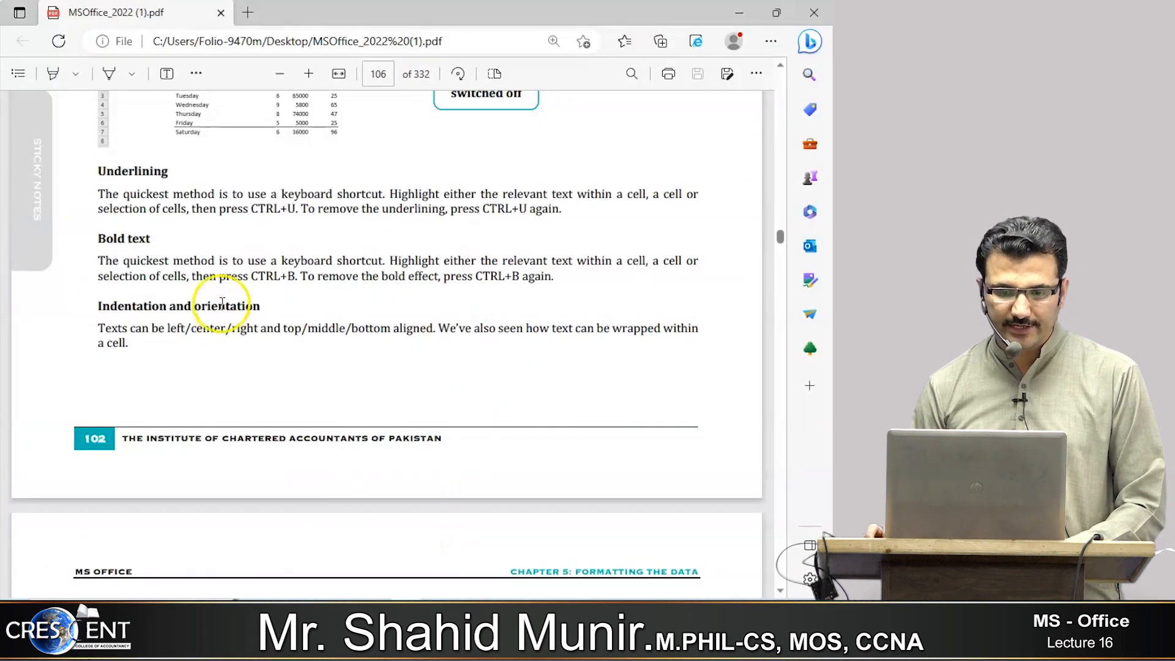
{"action": "scroll", "coordinate": [221, 298], "scroll_direction": "up", "scroll_amount": 6}
{"action": "scroll", "coordinate": [222, 298], "scroll_direction": "down", "scroll_amount": 2}
{"action": "scroll", "coordinate": [220, 302], "scroll_direction": "up", "scroll_amount": 5}
{"action": "scroll", "coordinate": [149, 328], "scroll_direction": "down", "scroll_amount": 10}
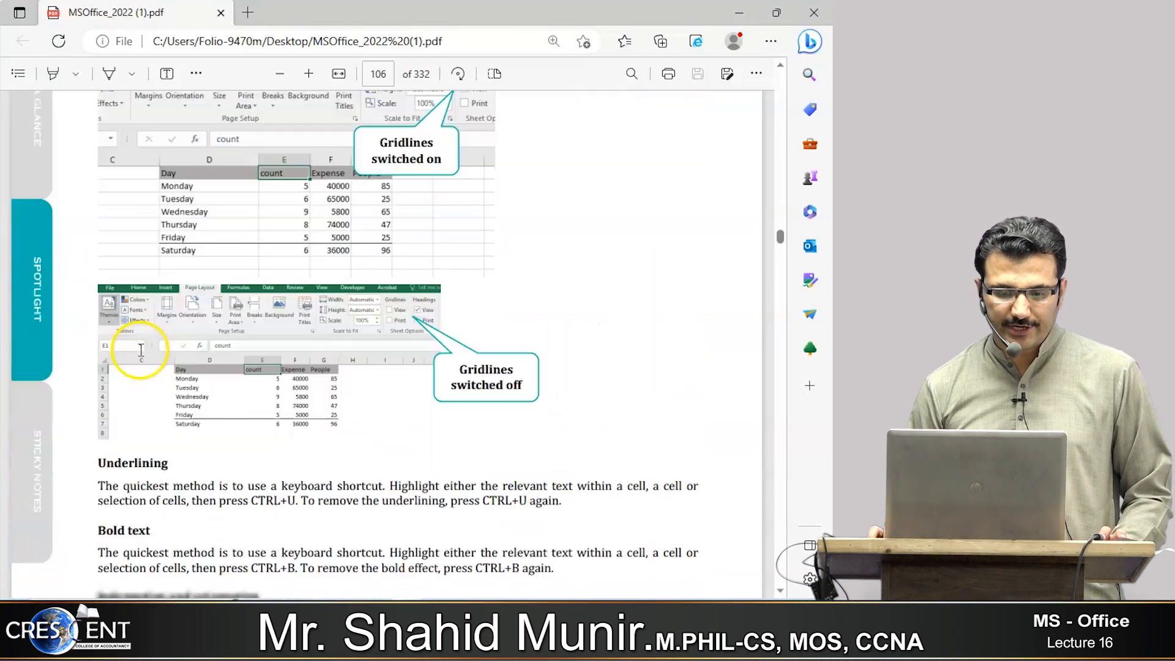
{"action": "scroll", "coordinate": [160, 288], "scroll_direction": "down", "scroll_amount": 4}
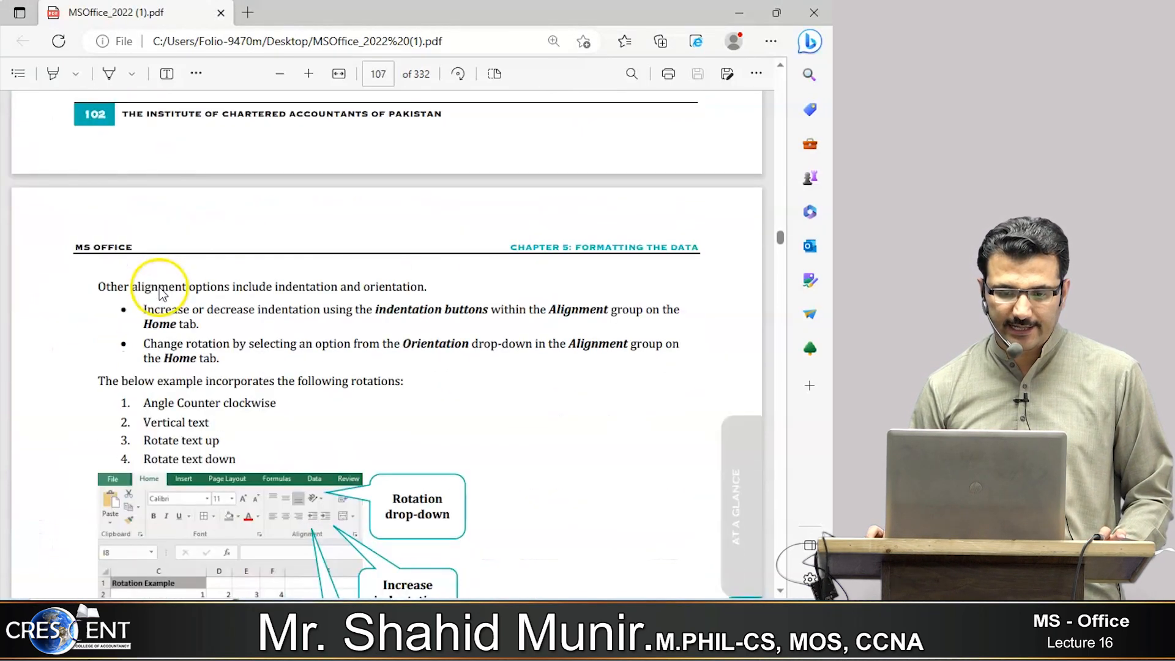
{"action": "scroll", "coordinate": [184, 352], "scroll_direction": "down", "scroll_amount": 9}
{"action": "scroll", "coordinate": [228, 209], "scroll_direction": "up", "scroll_amount": 3}
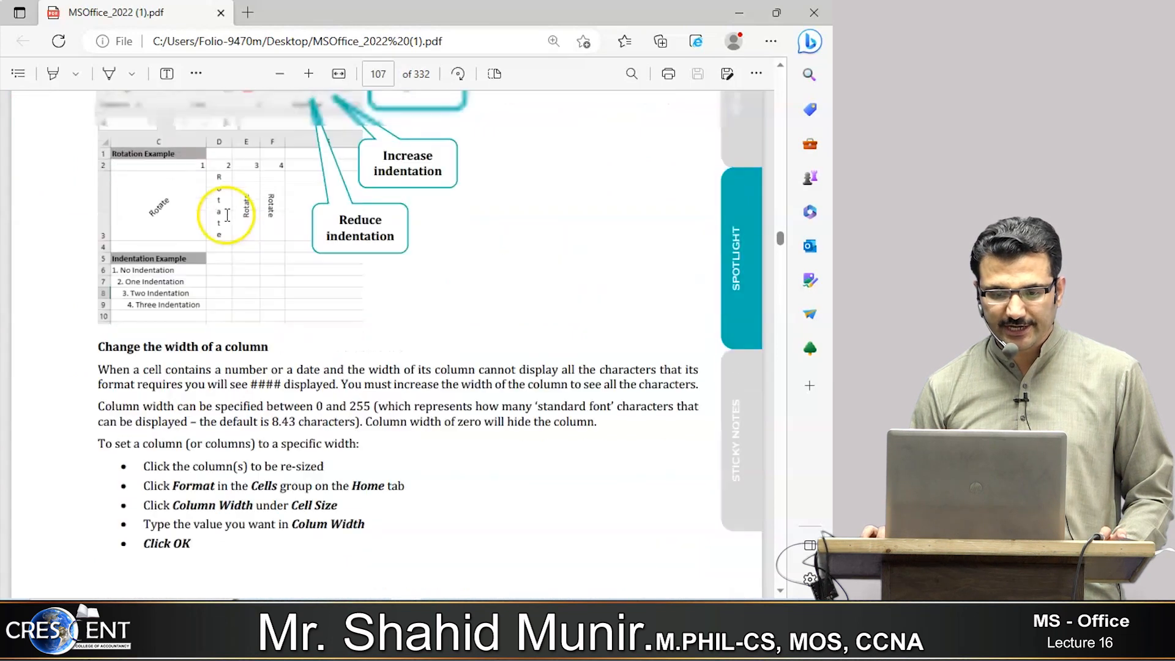
{"action": "scroll", "coordinate": [216, 246], "scroll_direction": "up", "scroll_amount": 5}
{"action": "scroll", "coordinate": [216, 246], "scroll_direction": "down", "scroll_amount": 4}
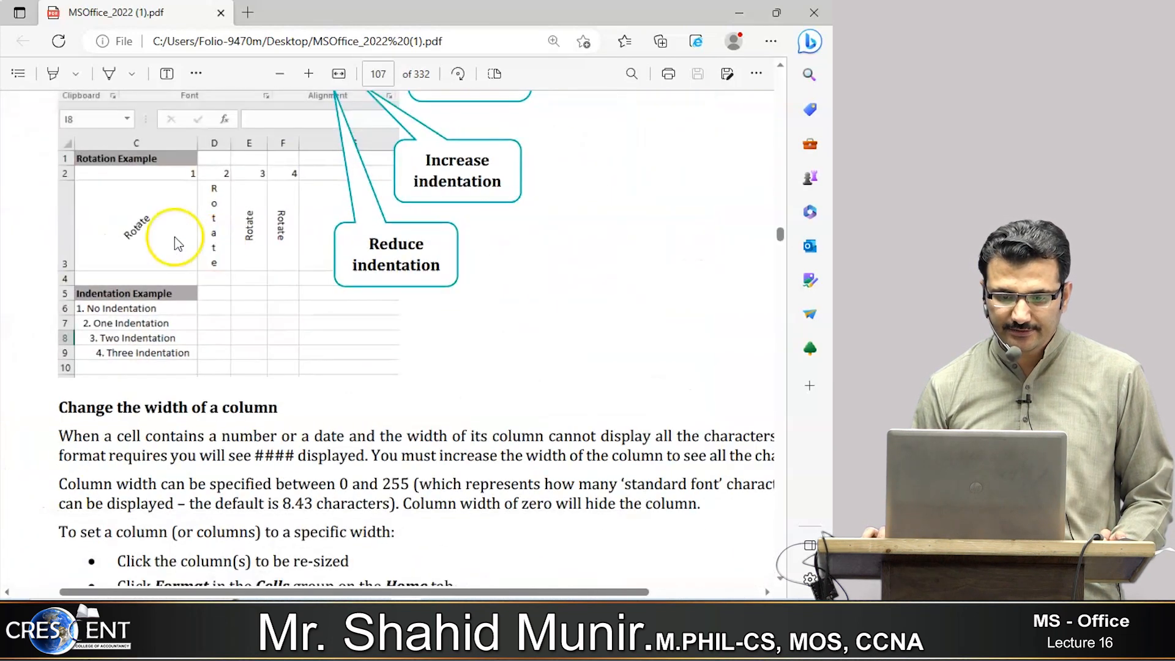
{"action": "scroll", "coordinate": [93, 221], "scroll_direction": "up", "scroll_amount": 3}
{"action": "left_click", "coordinate": [376, 237]}
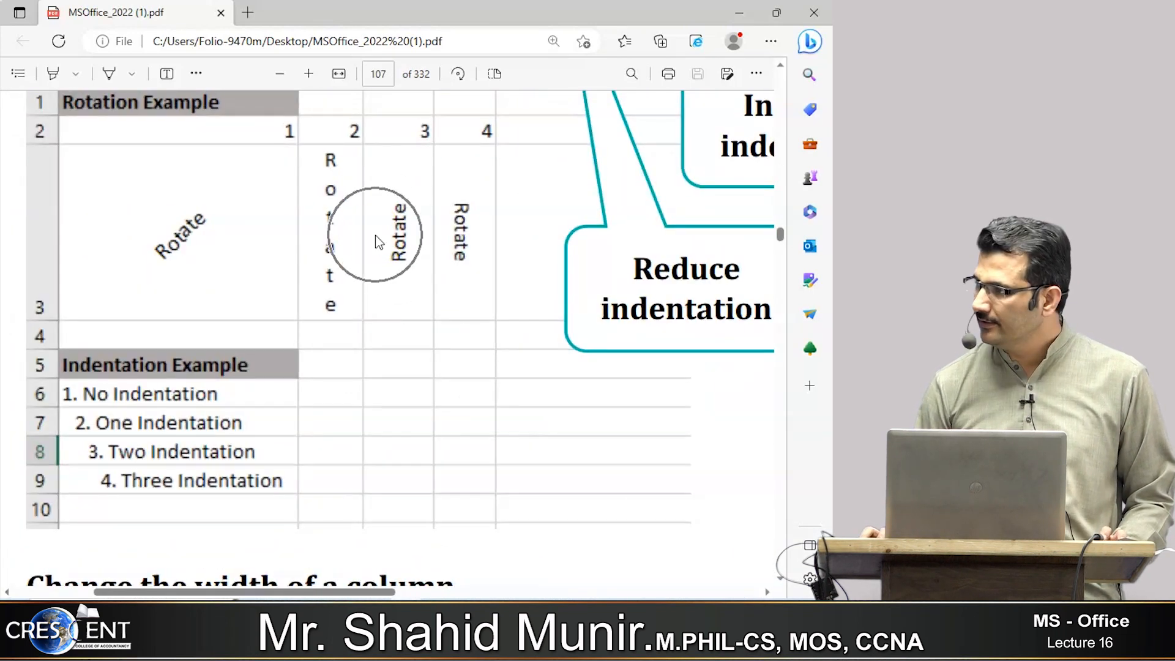
{"action": "left_click", "coordinate": [203, 431]}
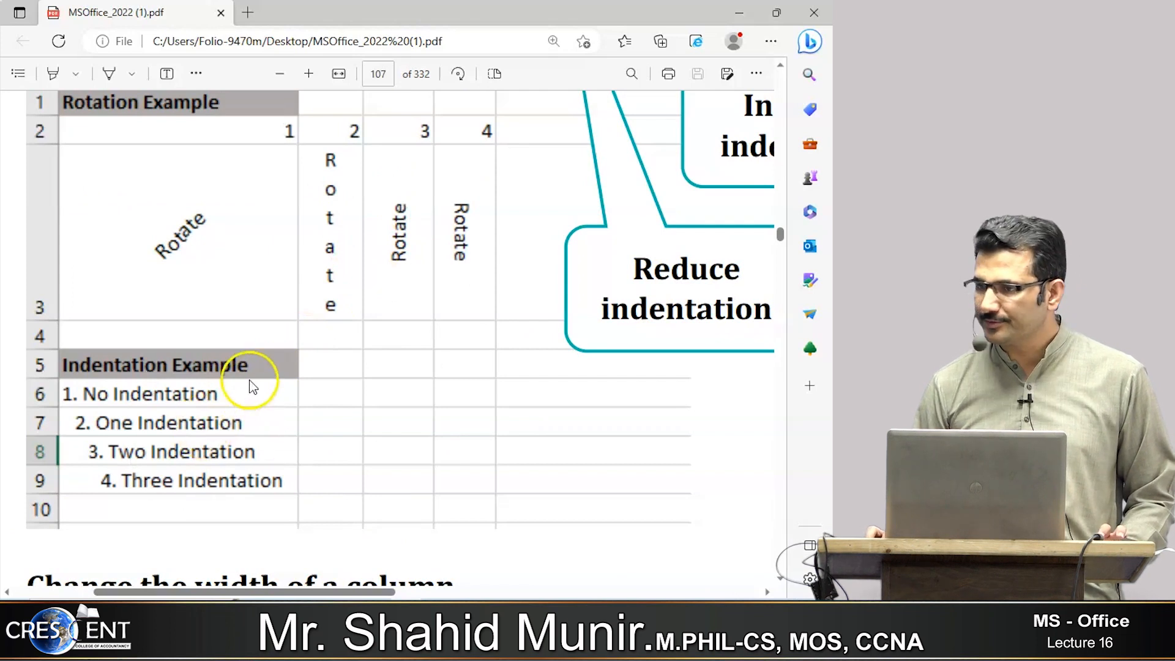
Step: Read the PDF's sections on changing column width, autofitting columns and changing row height on pages 107 to 109
{"action": "scroll", "coordinate": [252, 381], "scroll_direction": "down", "scroll_amount": 5}
{"action": "scroll", "coordinate": [245, 382], "scroll_direction": "down", "scroll_amount": 1}
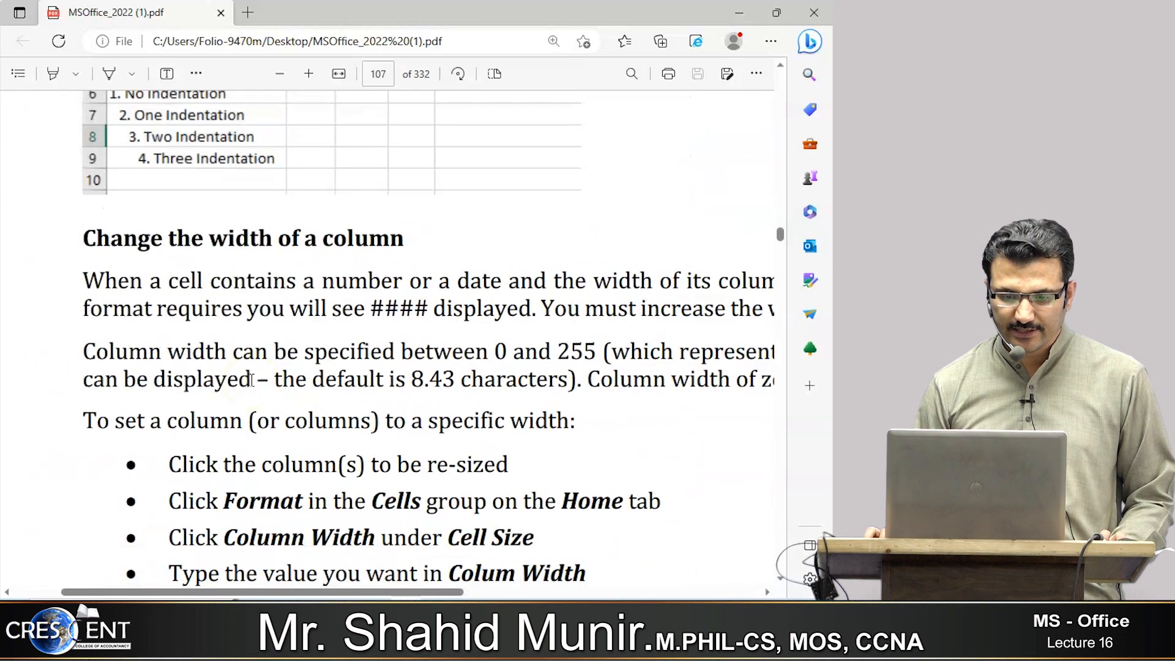
{"action": "scroll", "coordinate": [342, 257], "scroll_direction": "down", "scroll_amount": 3}
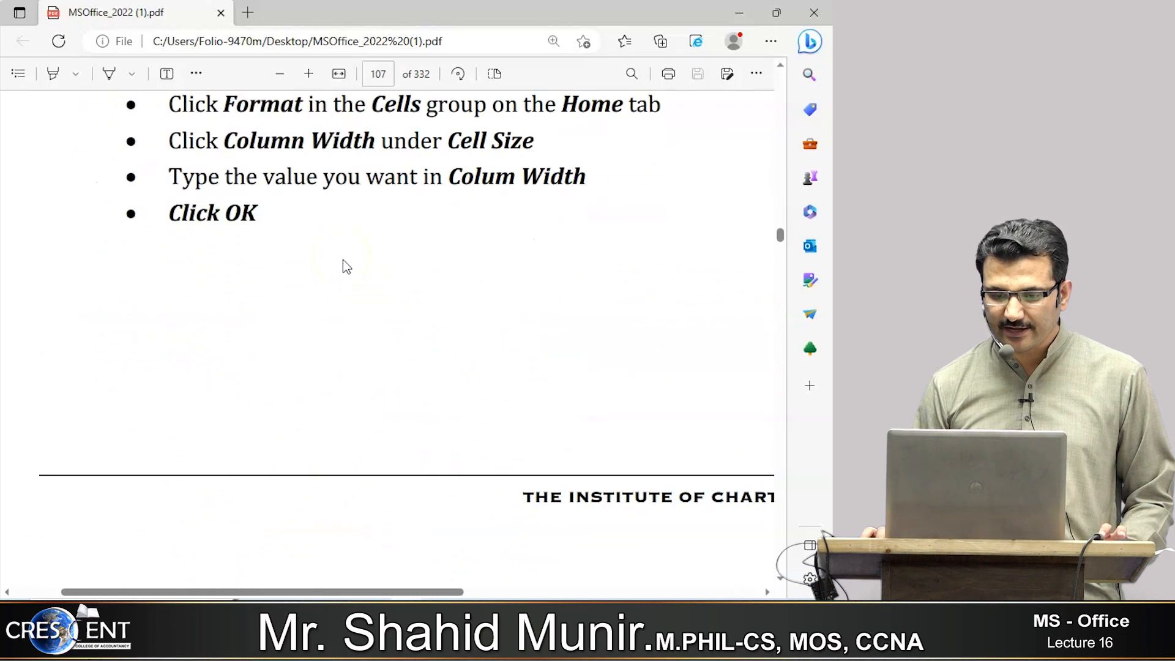
{"action": "scroll", "coordinate": [350, 271], "scroll_direction": "down", "scroll_amount": 12}
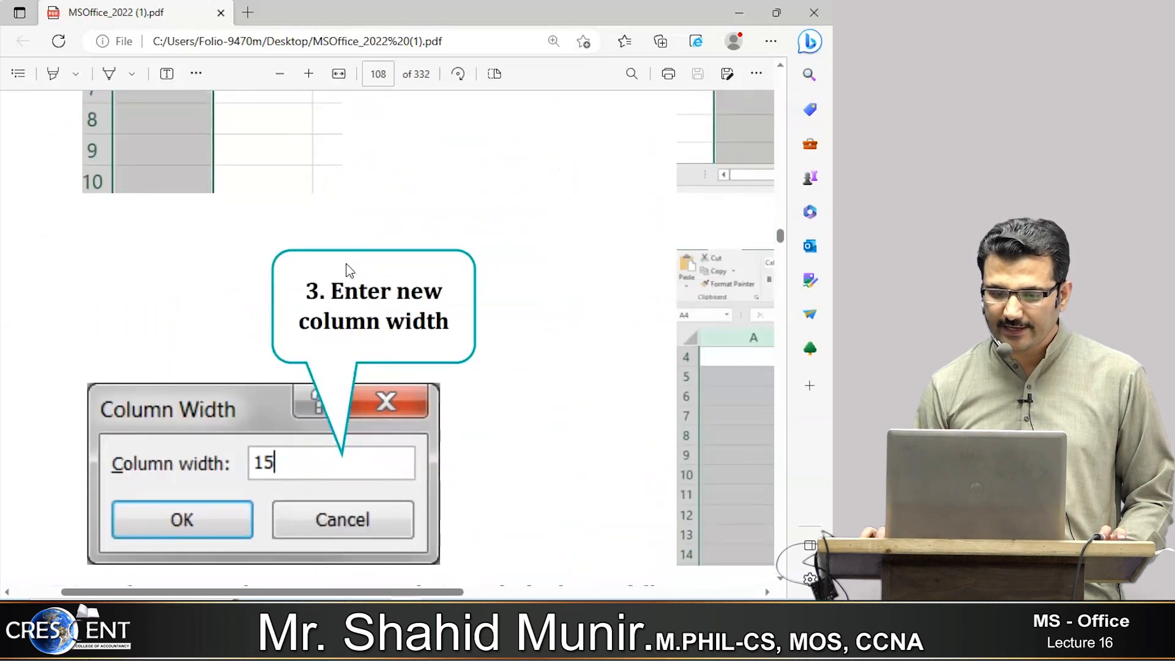
{"action": "scroll", "coordinate": [324, 247], "scroll_direction": "down", "scroll_amount": 18}
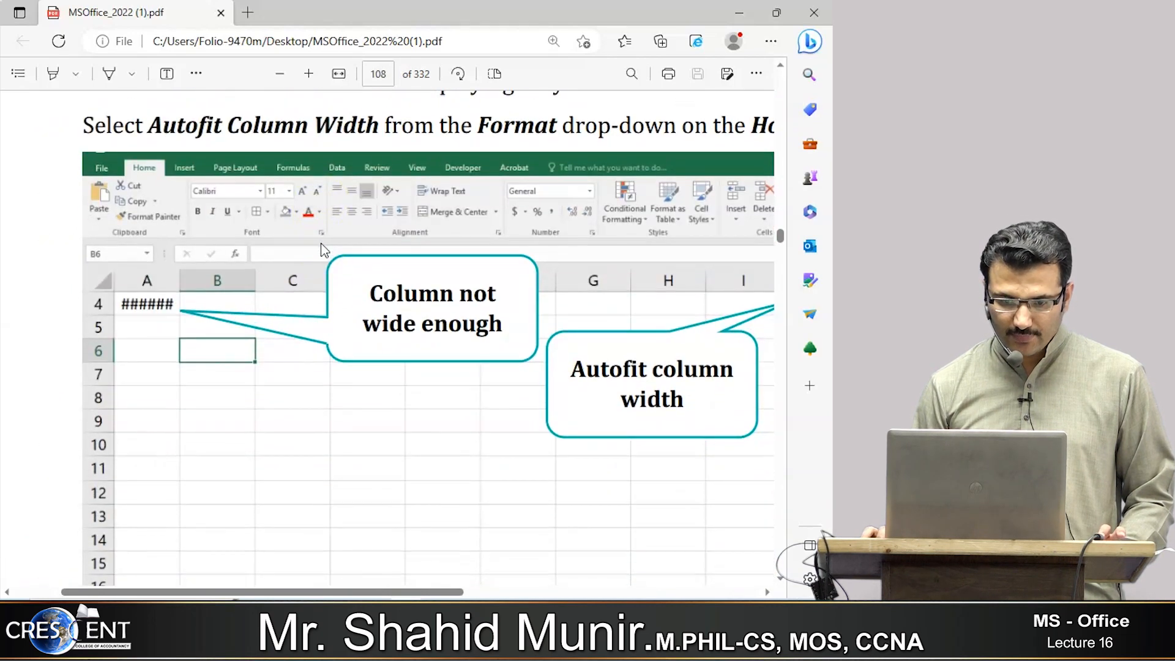
{"action": "scroll", "coordinate": [318, 349], "scroll_direction": "down", "scroll_amount": 5}
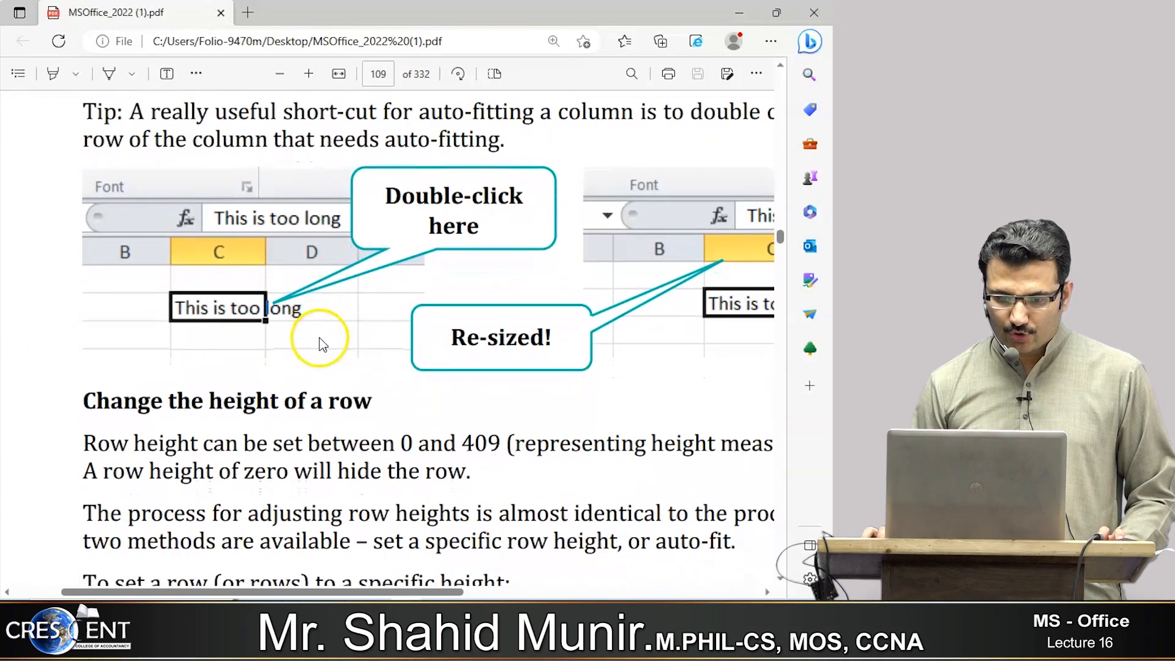
{"action": "scroll", "coordinate": [324, 332], "scroll_direction": "down", "scroll_amount": 20}
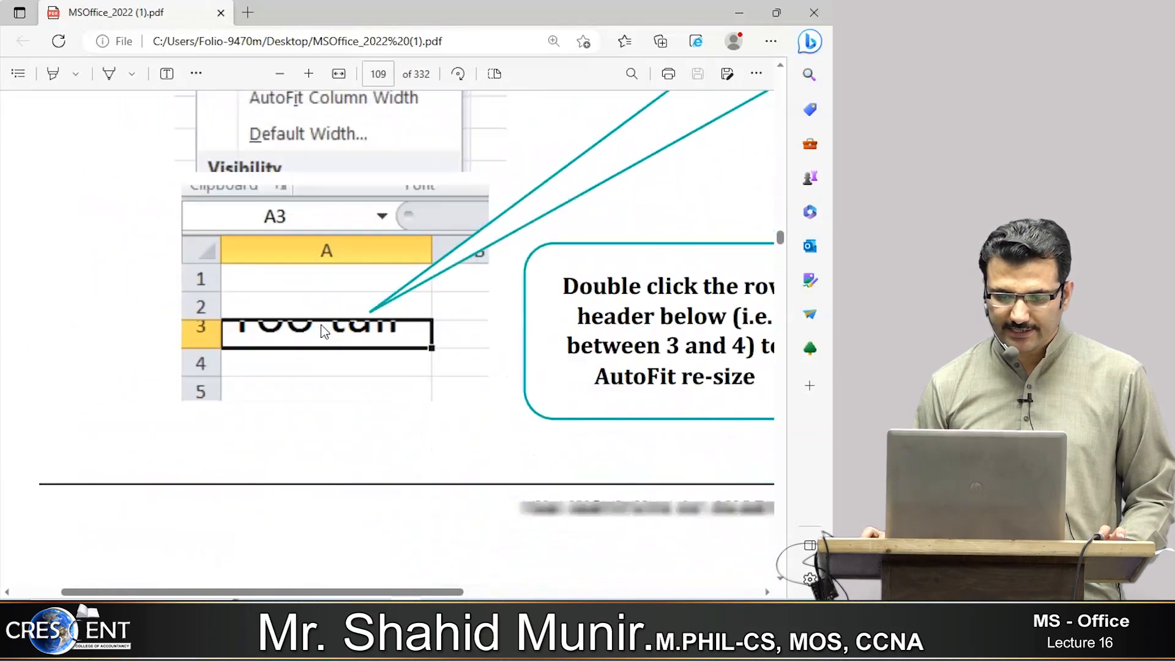